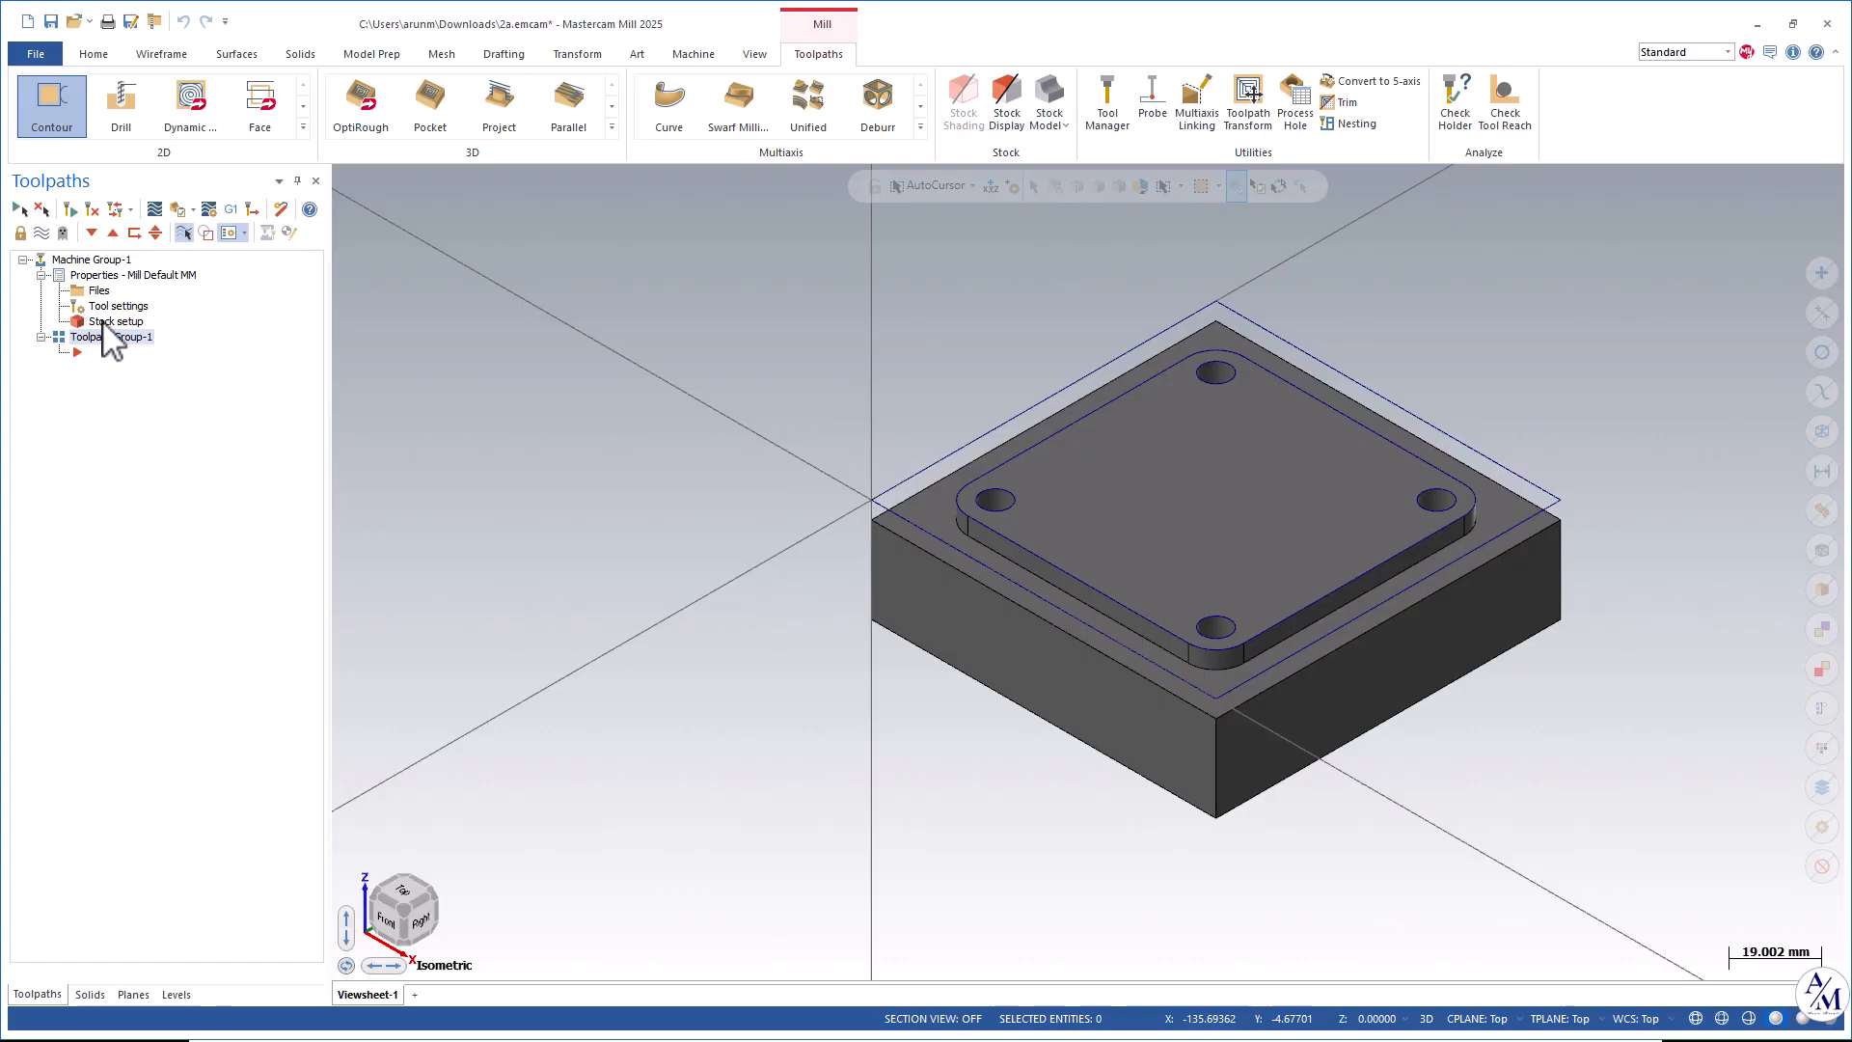
# Open the stock setup and create a rectangular bounding-box stock around all shown entities.
pyautogui.doubleClick(103, 323)
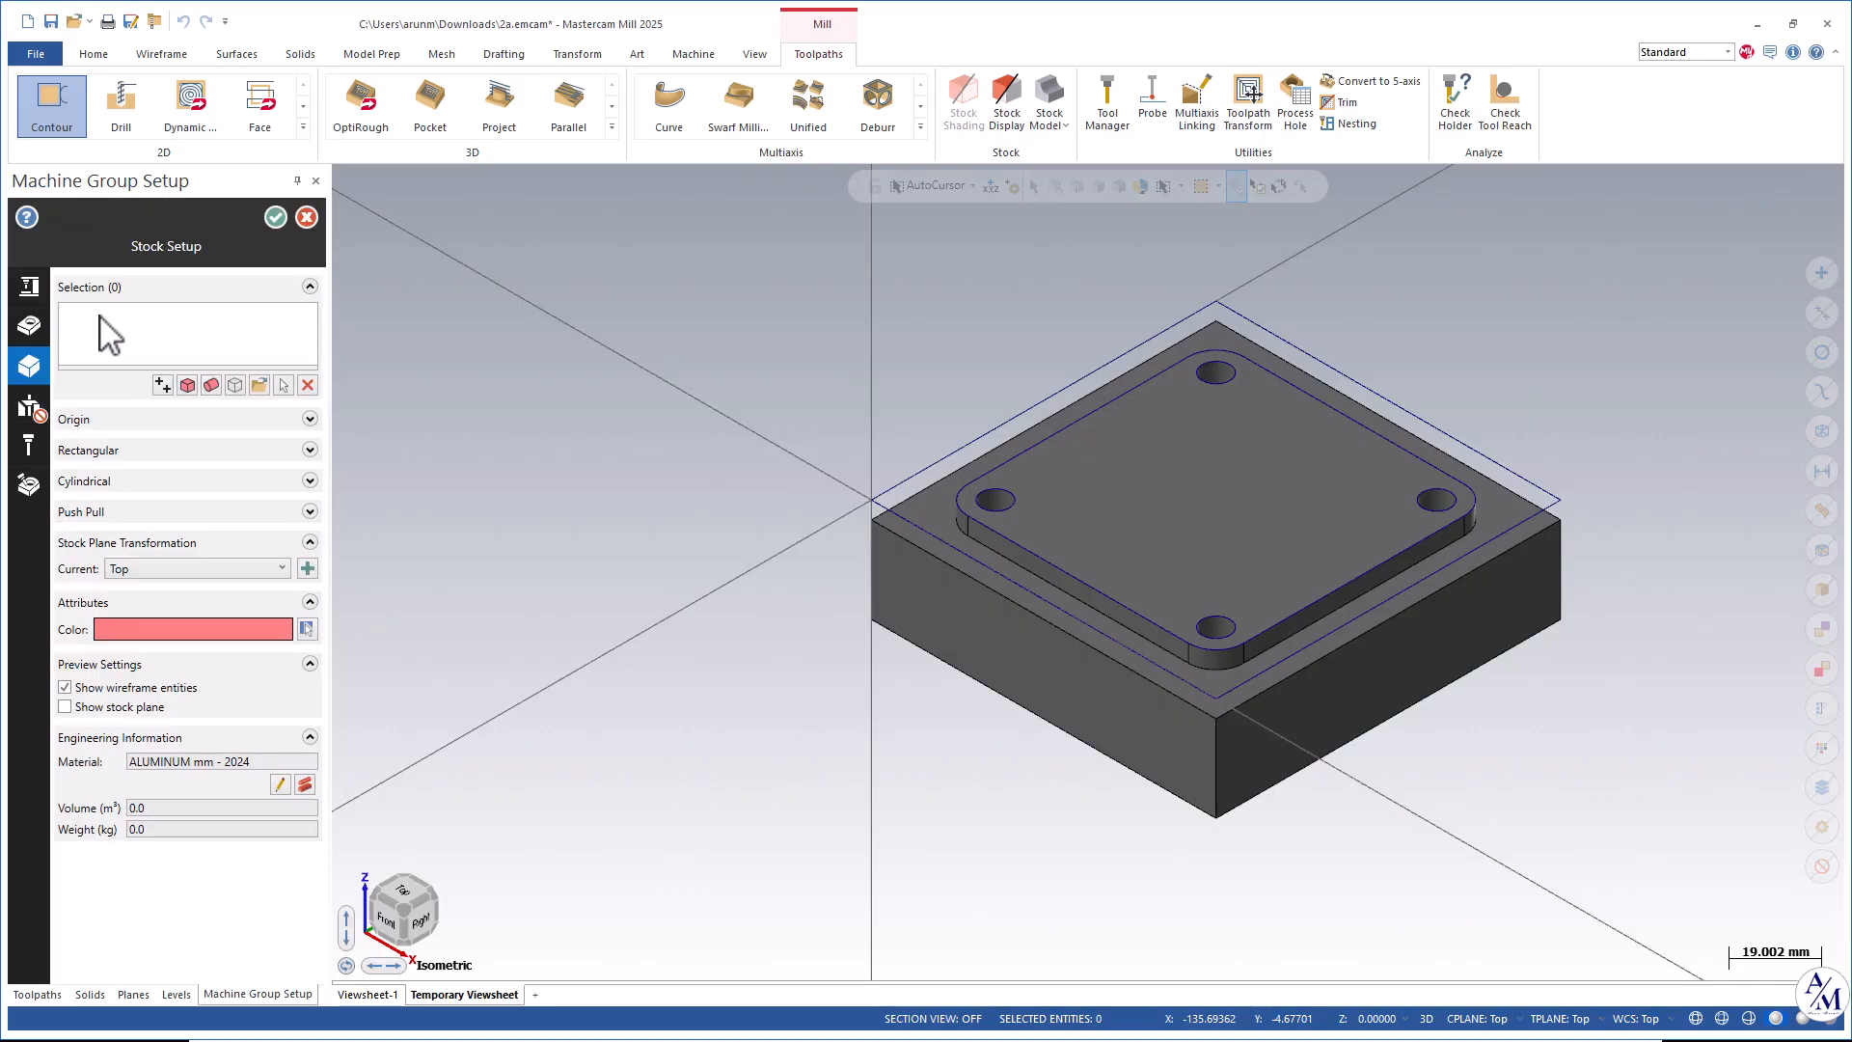
pyautogui.click(235, 385)
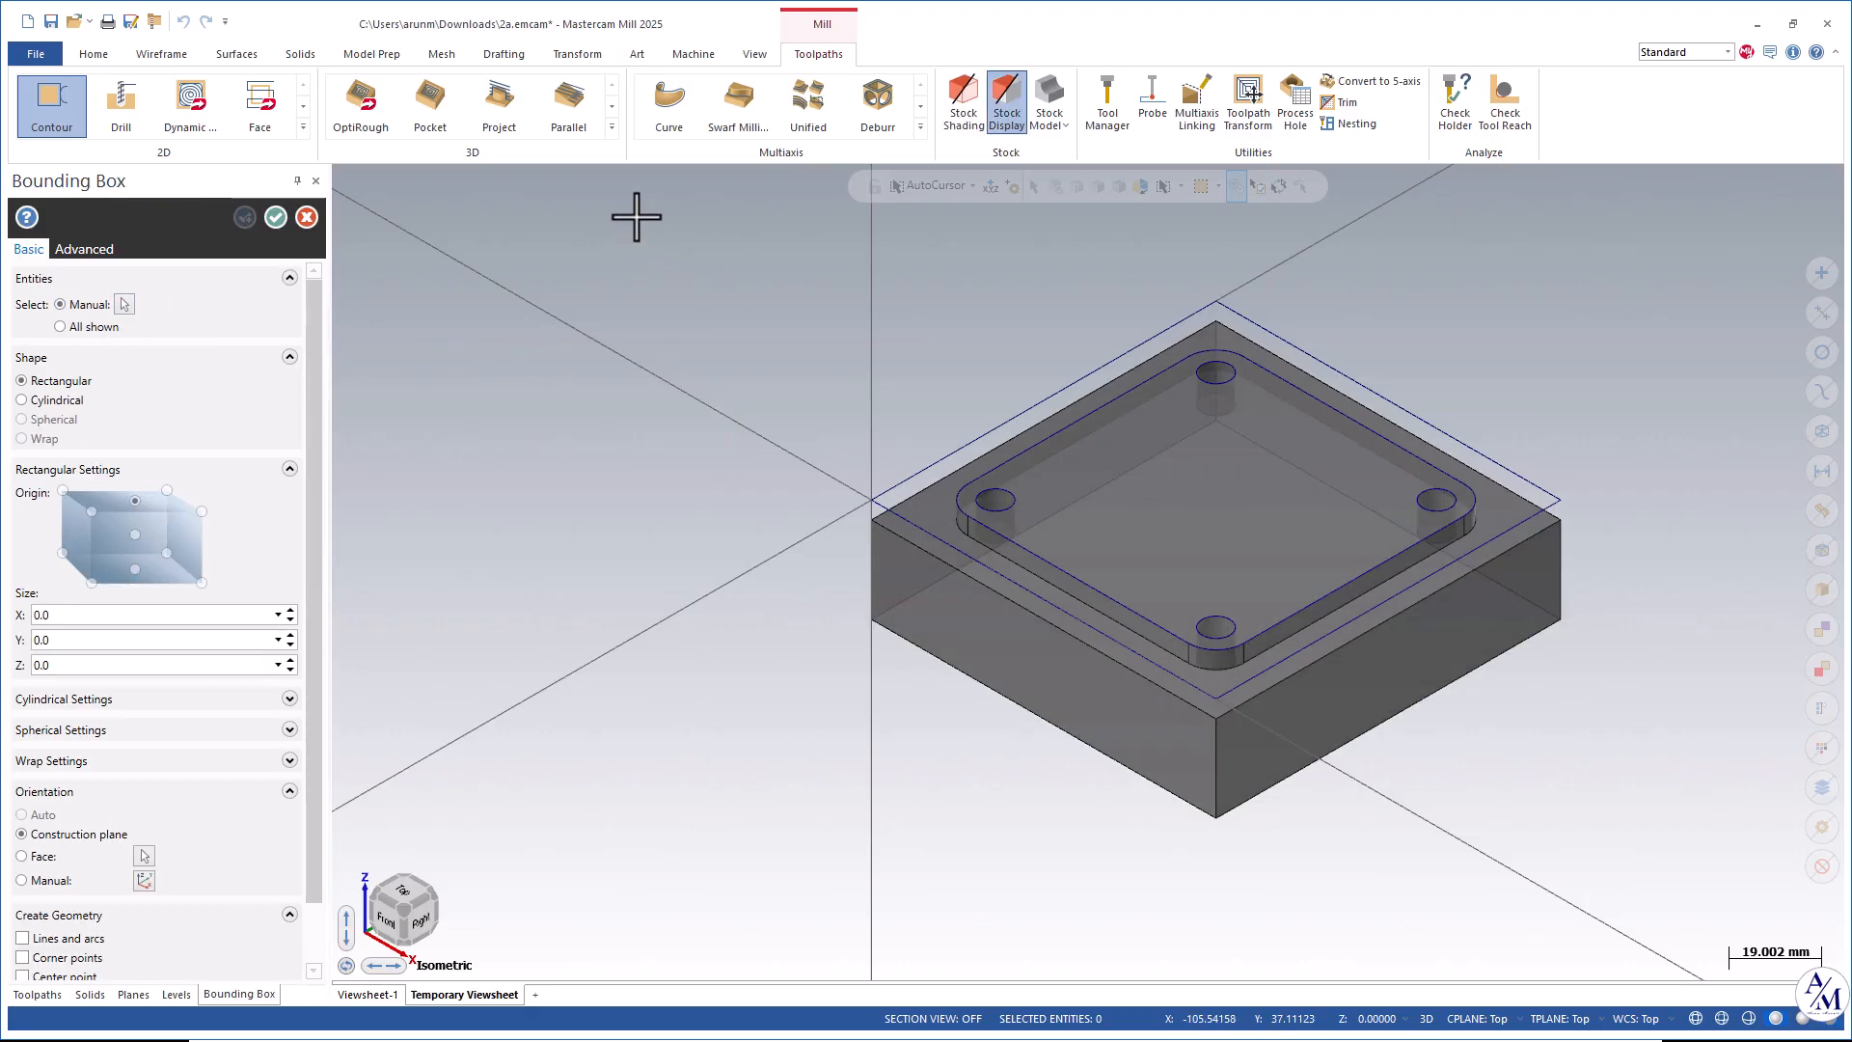
pyautogui.click(125, 304)
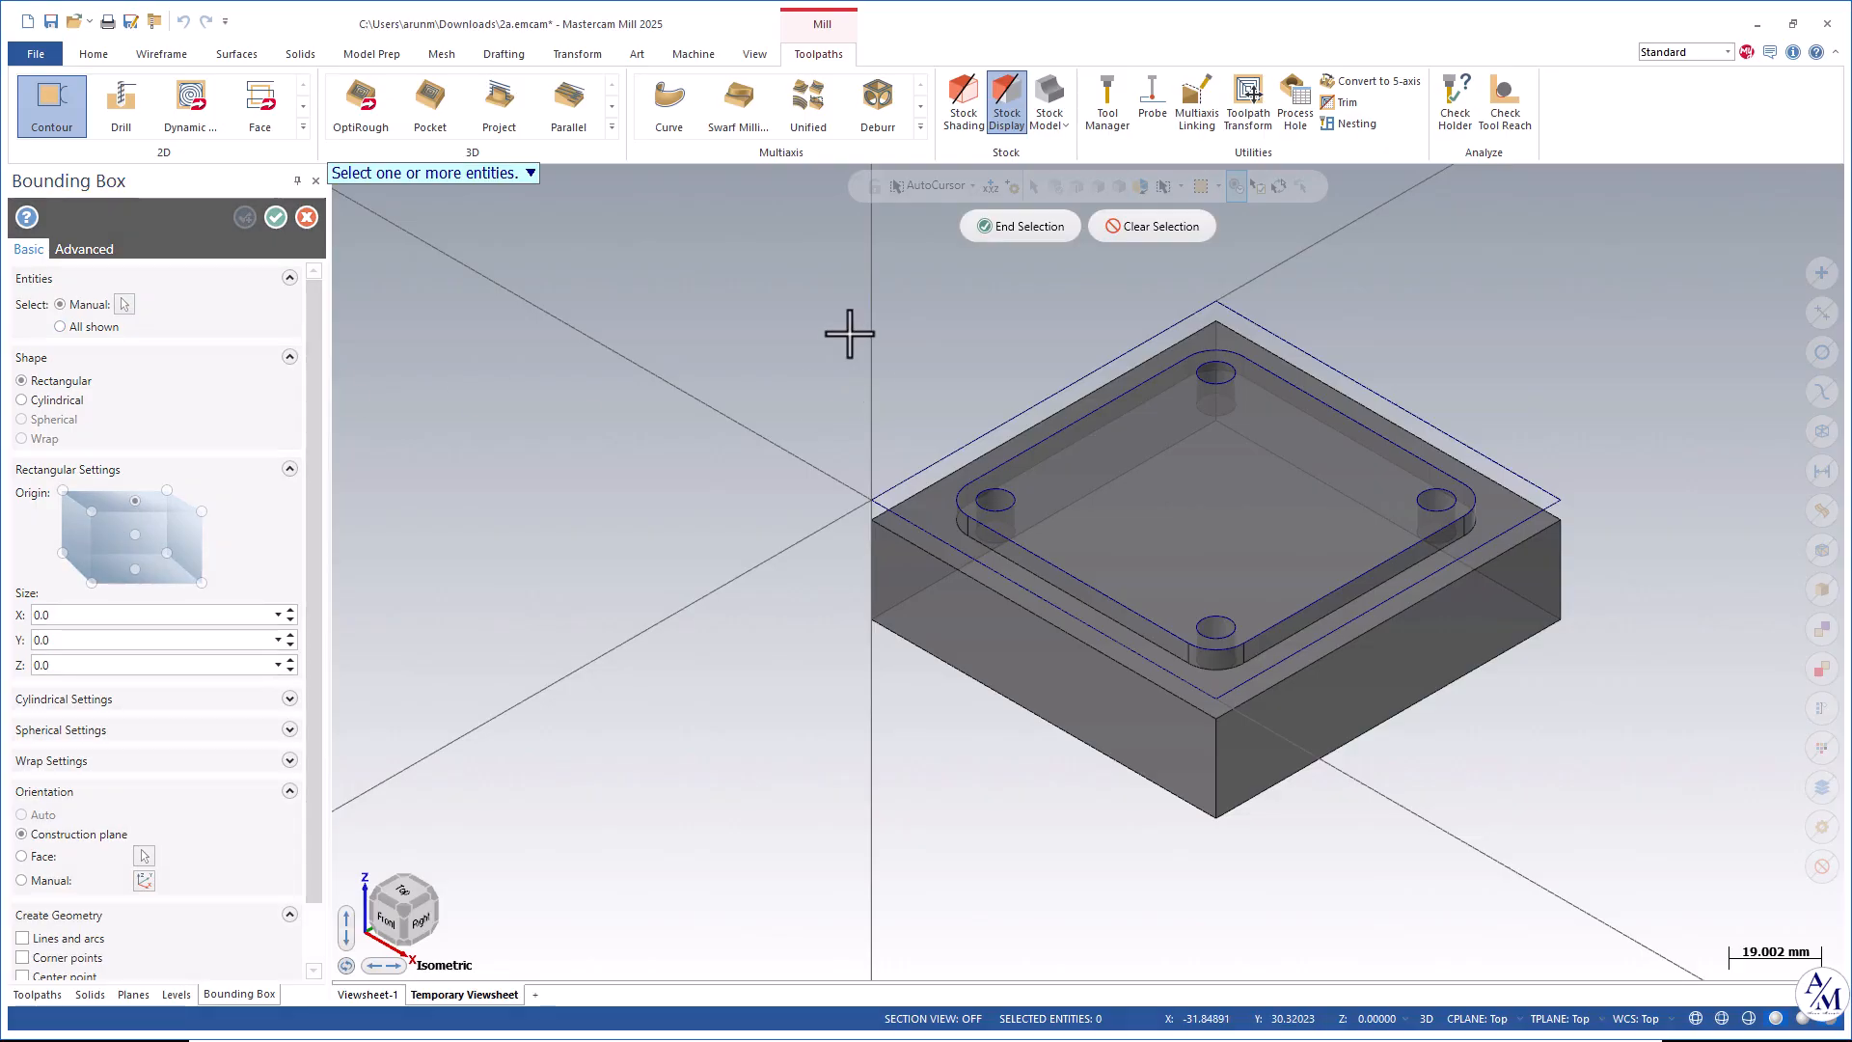
pyautogui.hotkey('ctrl', 'a')
pyautogui.click(1013, 228)
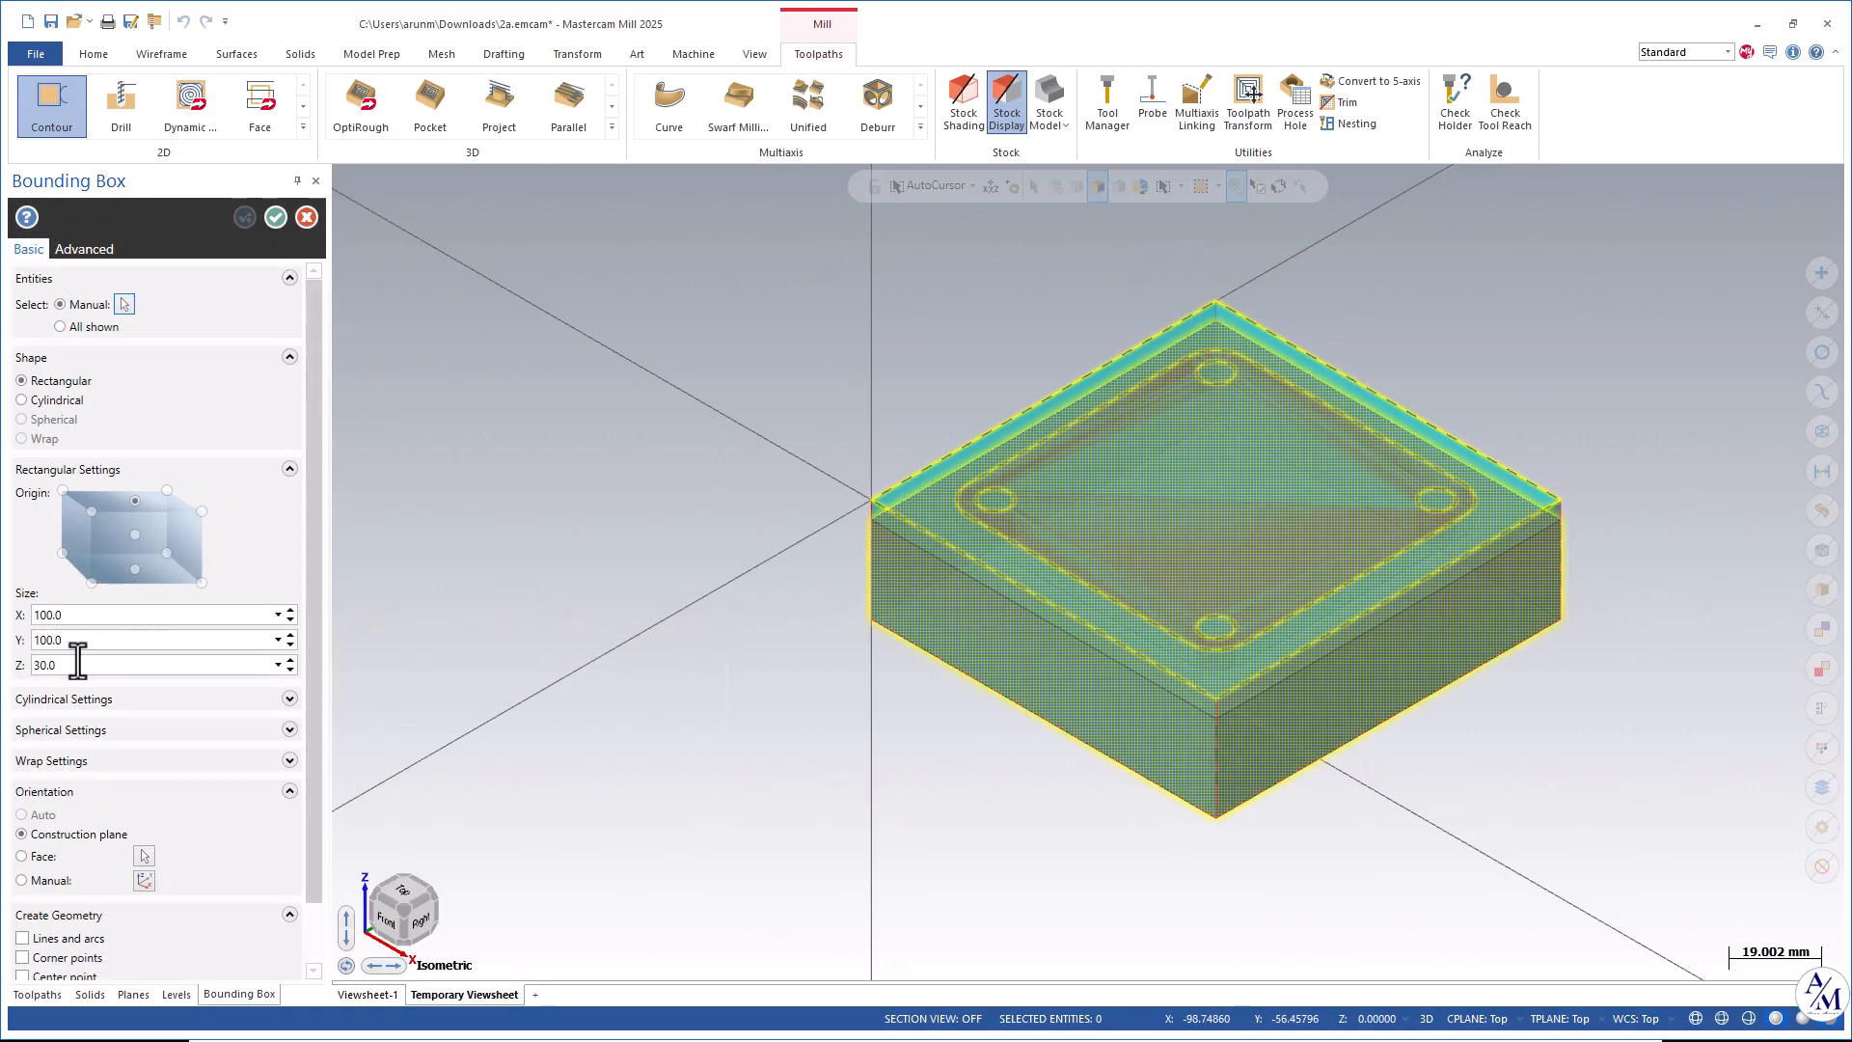
pyautogui.click(60, 326)
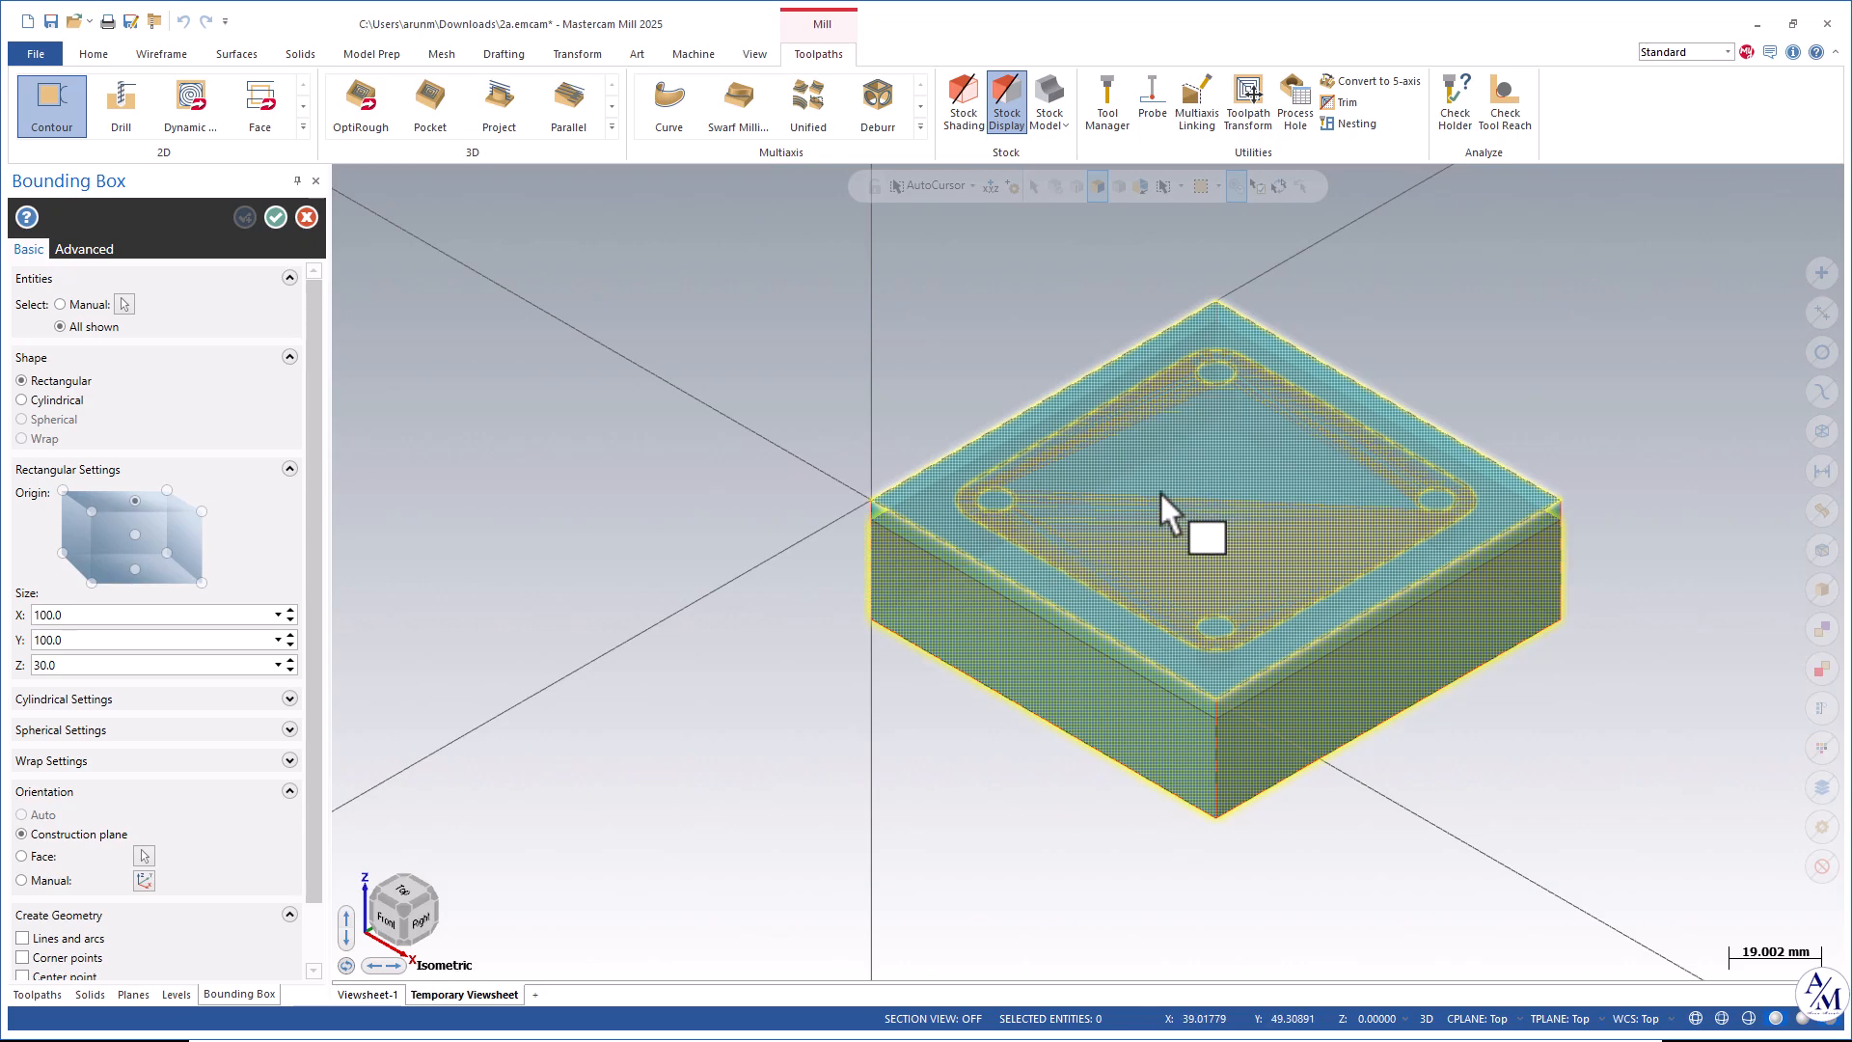
# Extend the stock's top face upward by 2 mm and accept the bounding box.
pyautogui.click(1218, 477)
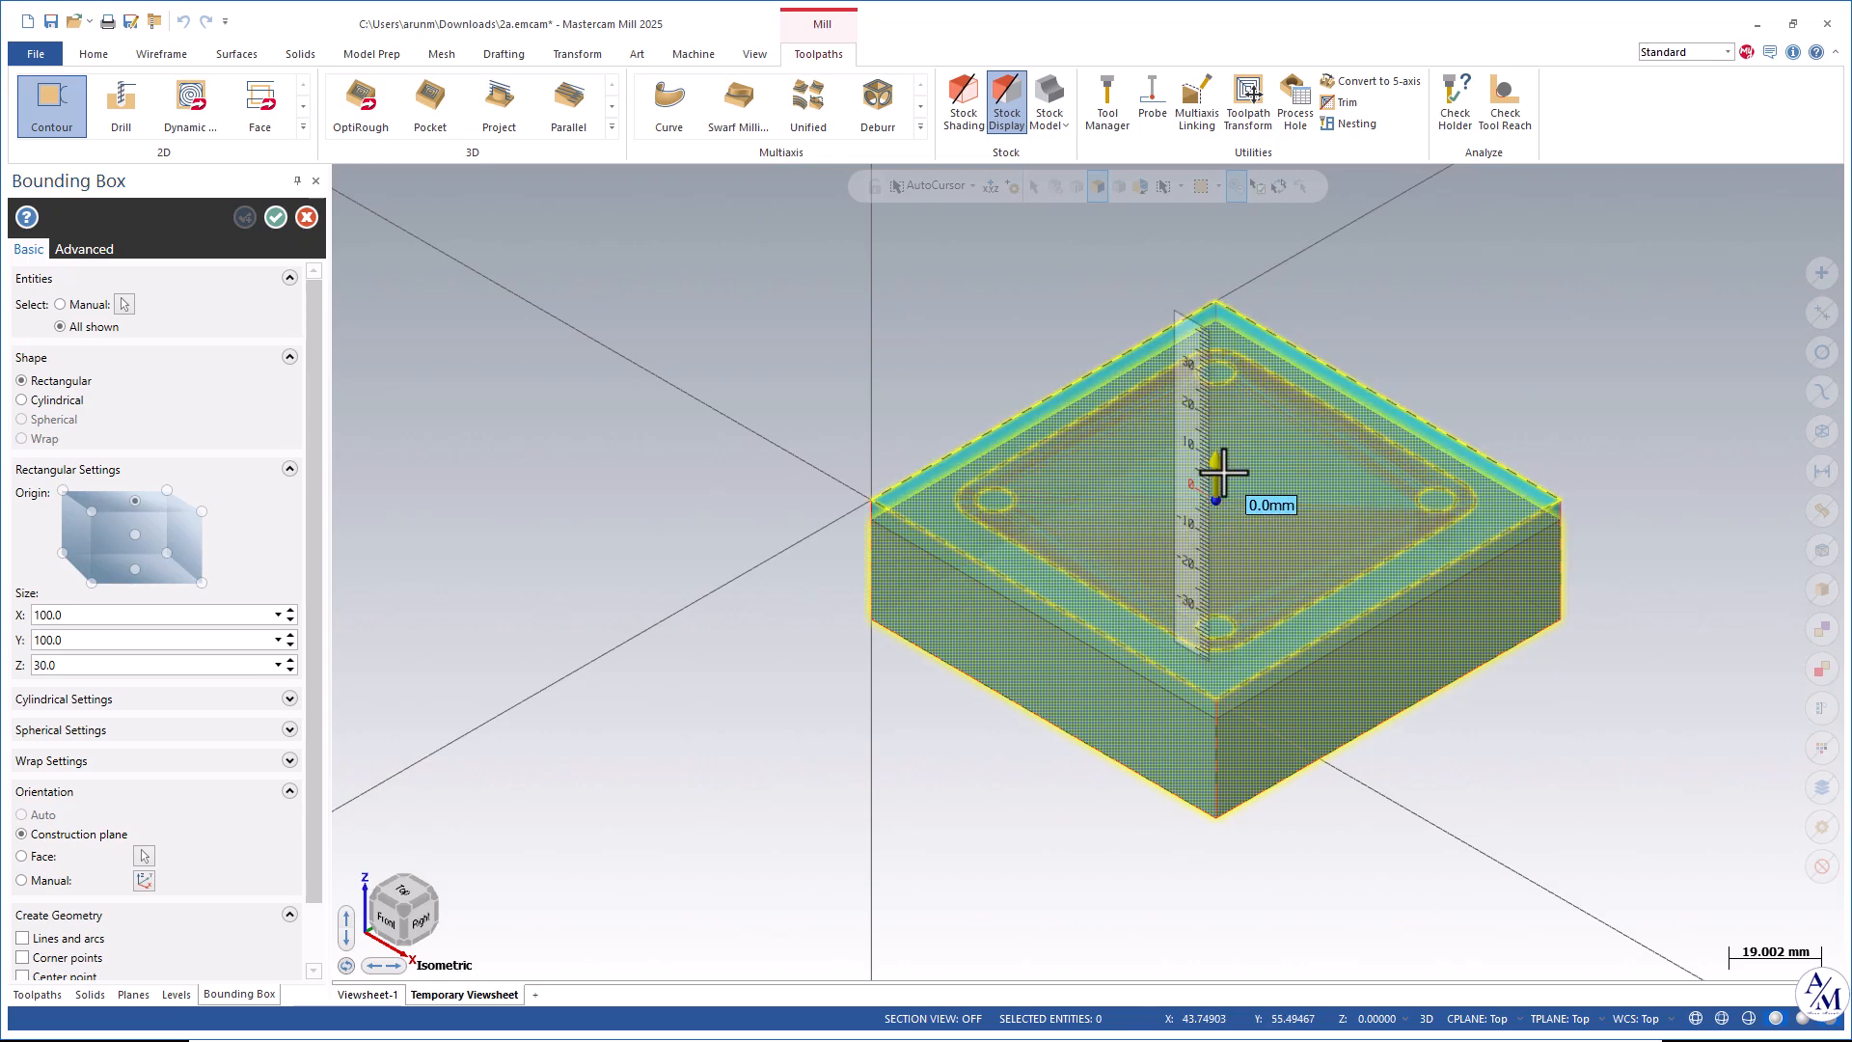
pyautogui.write('2')
pyautogui.press('Return')
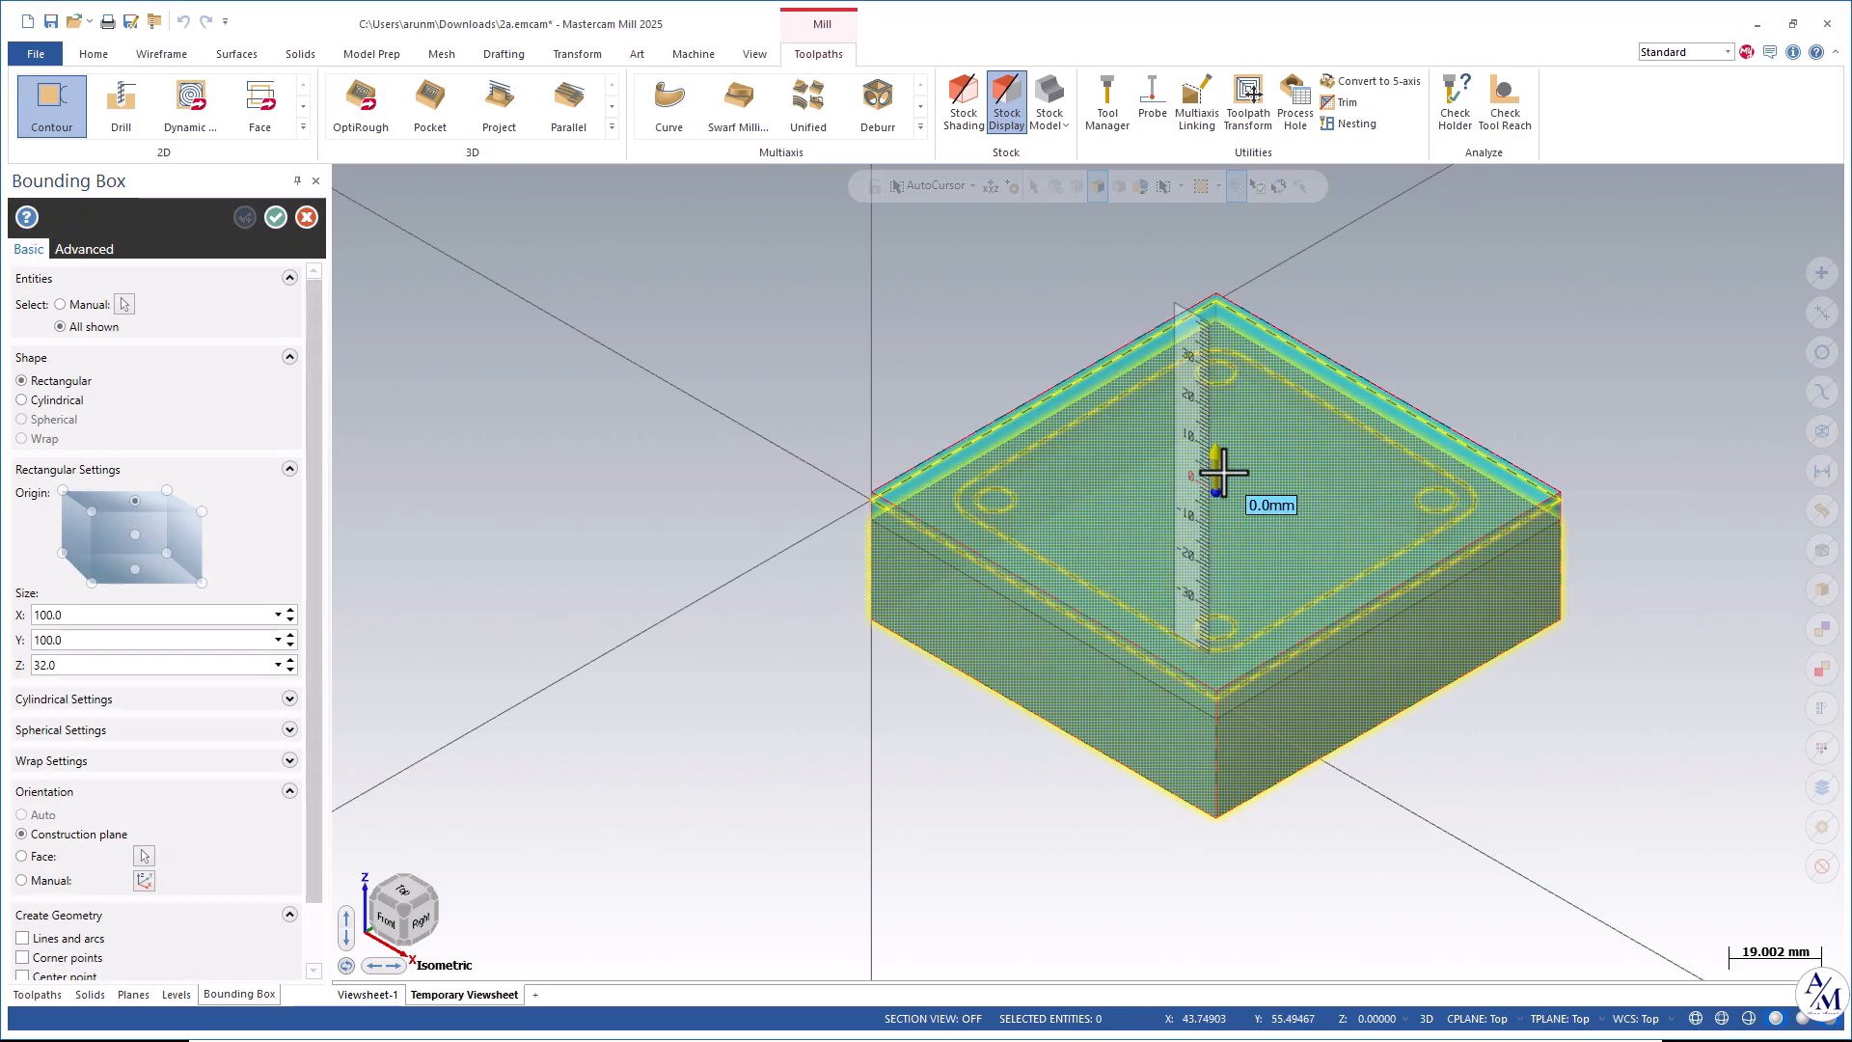
pyautogui.click(275, 224)
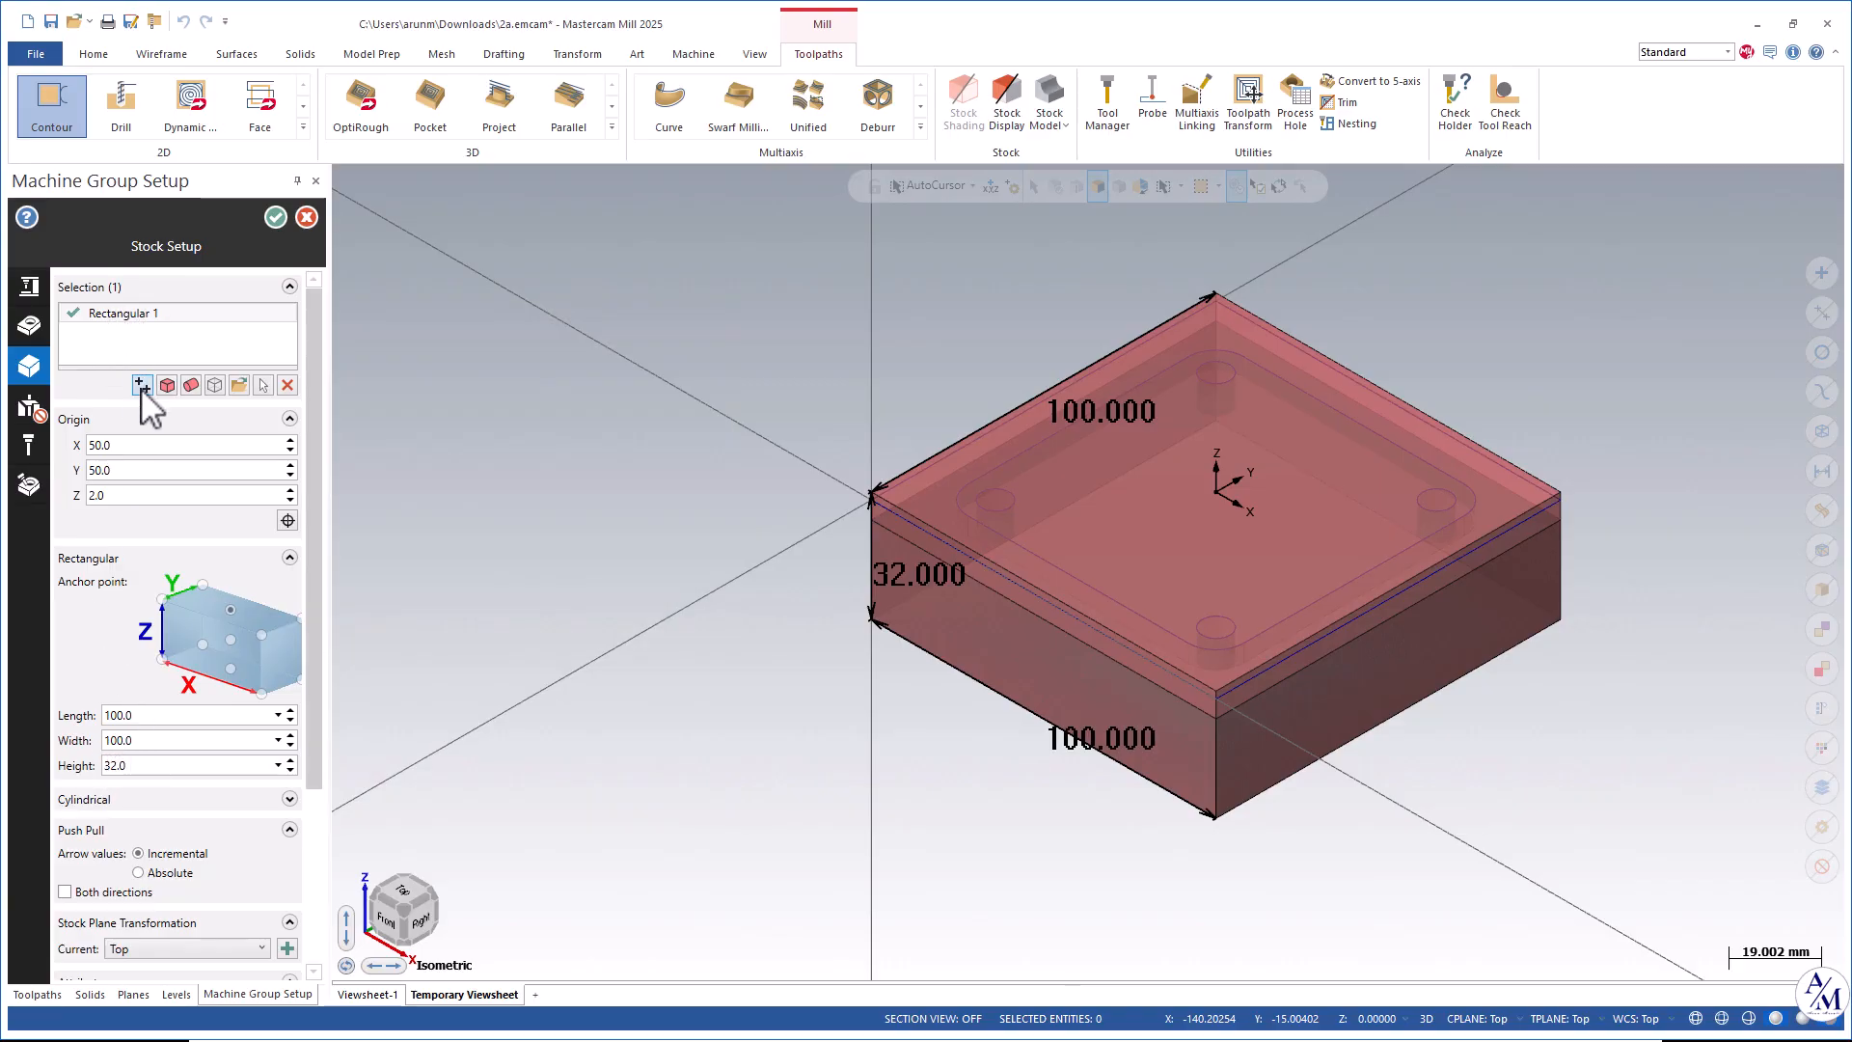
# Set the sequence number start to 1 and the increment to 1 in the machine settings.
pyautogui.click(27, 290)
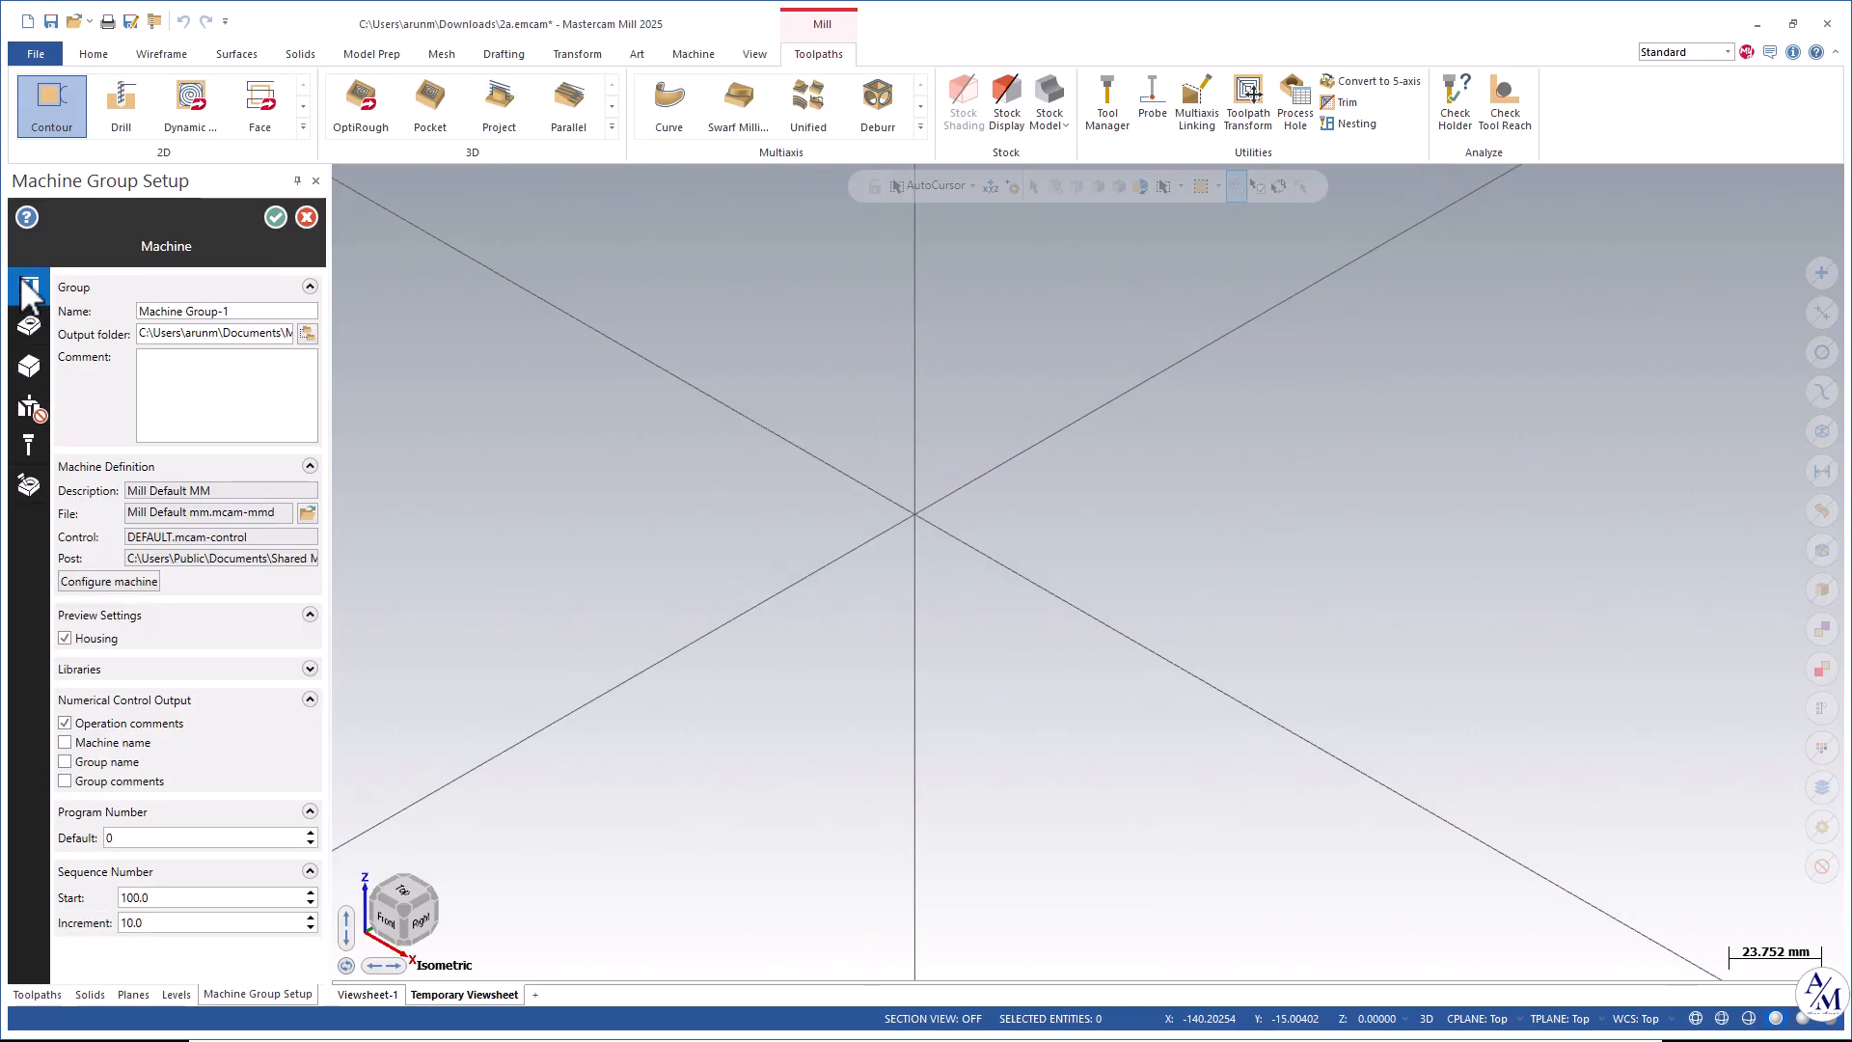
pyautogui.doubleClick(160, 897)
pyautogui.write('1')
pyautogui.press('Tab')
pyautogui.write('1')
# Change the master model material to ALUMINUM inch - 6061 from the Mill library.
pyautogui.click(28, 328)
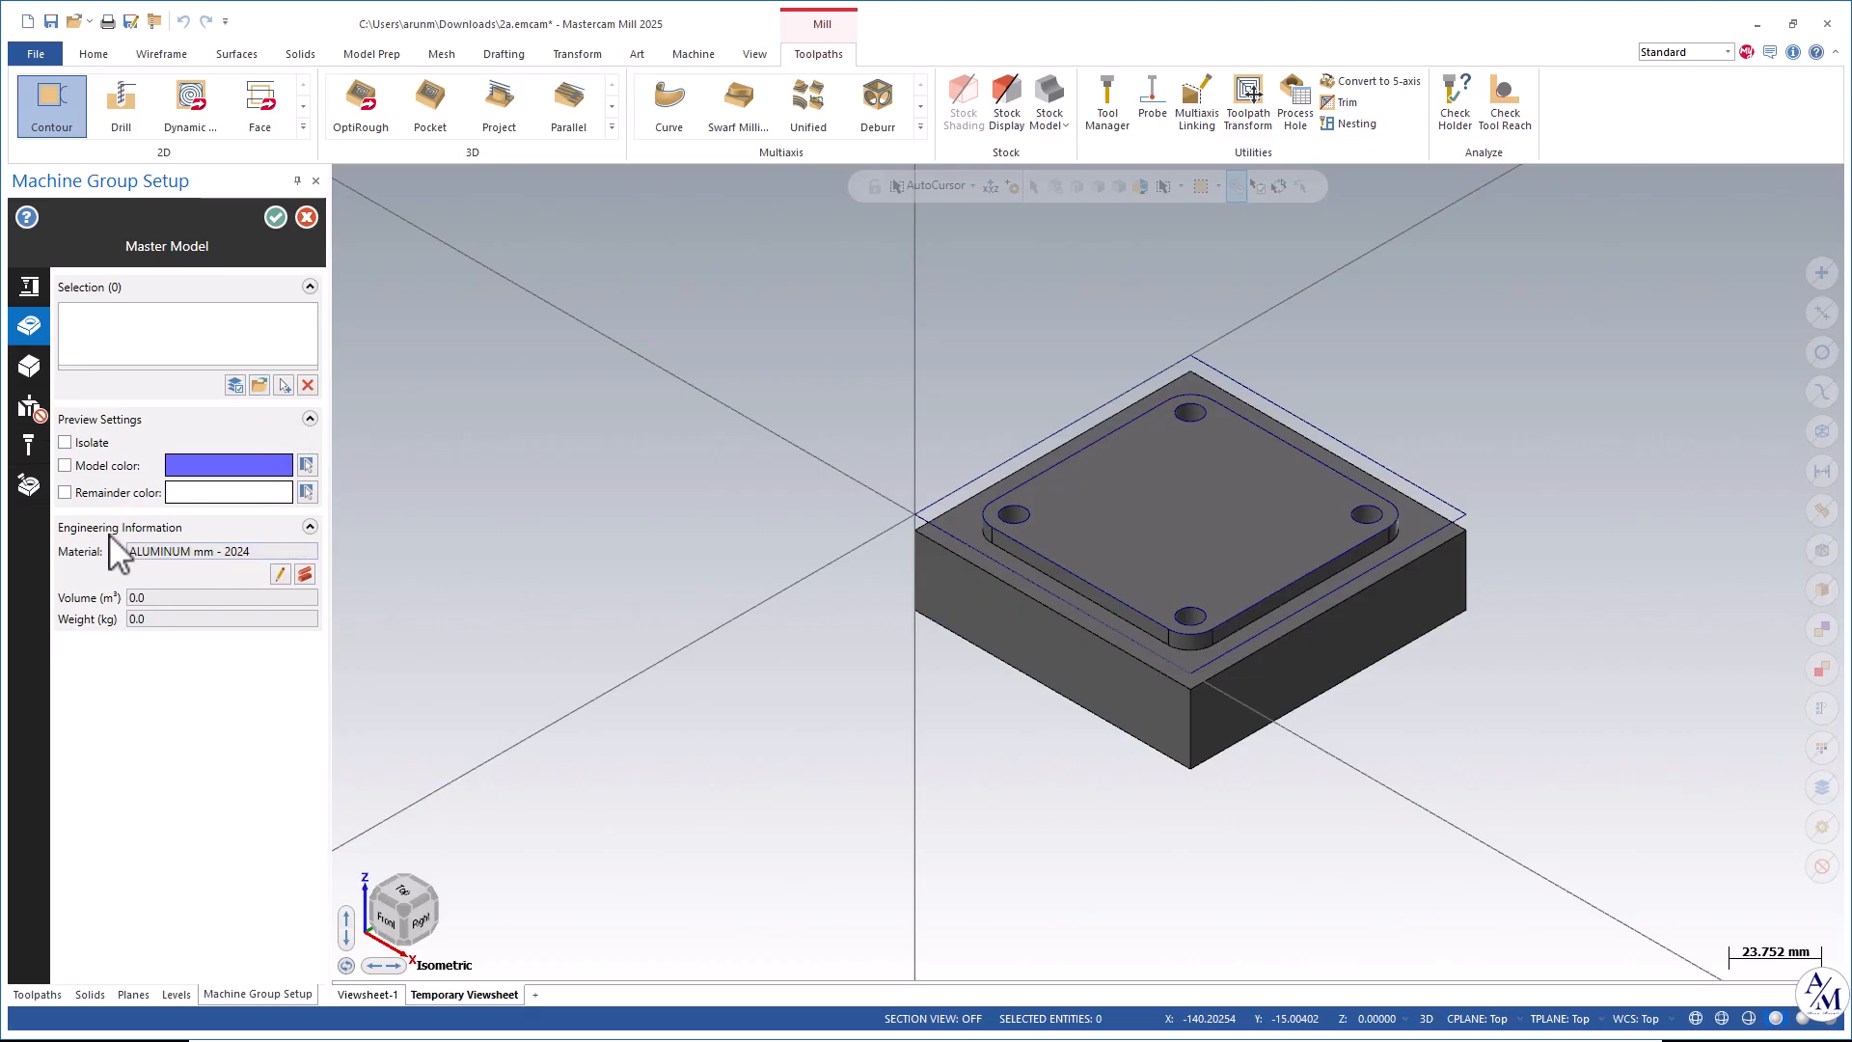
pyautogui.click(304, 575)
pyautogui.click(120, 317)
pyautogui.click(101, 352)
pyautogui.click(92, 381)
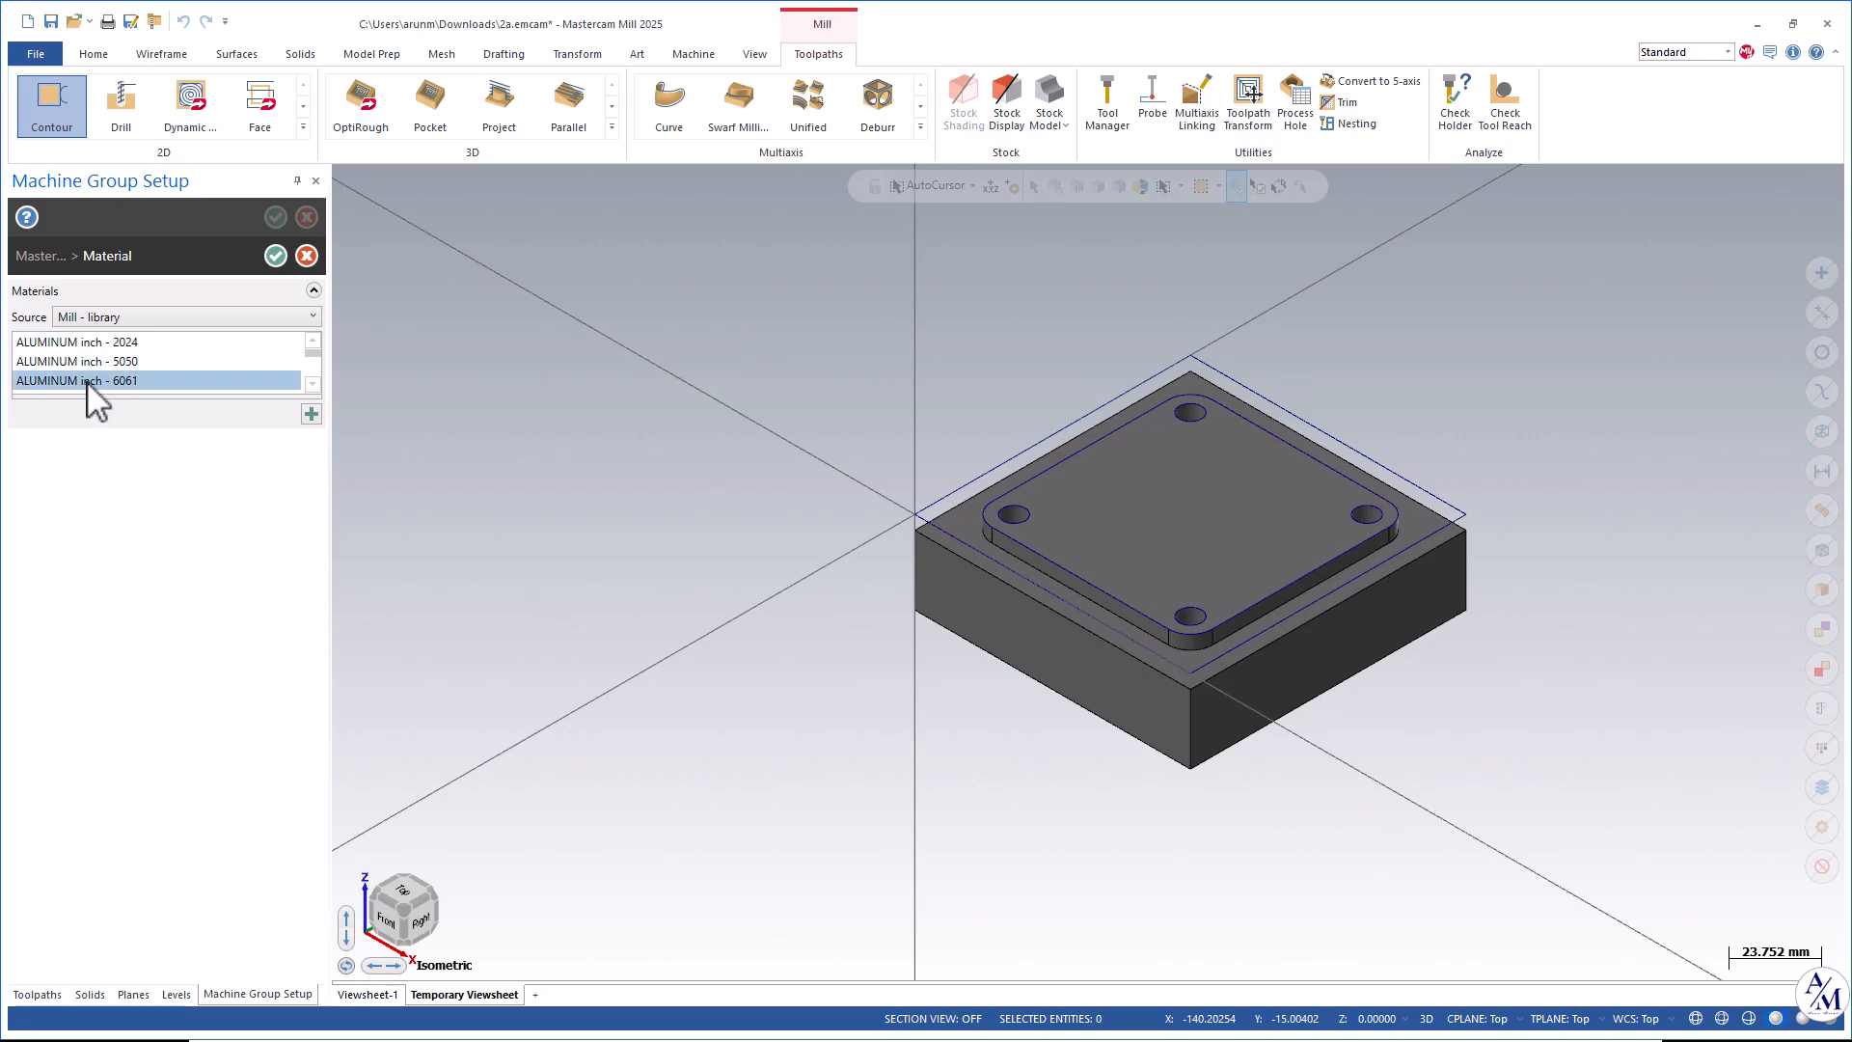
pyautogui.click(275, 256)
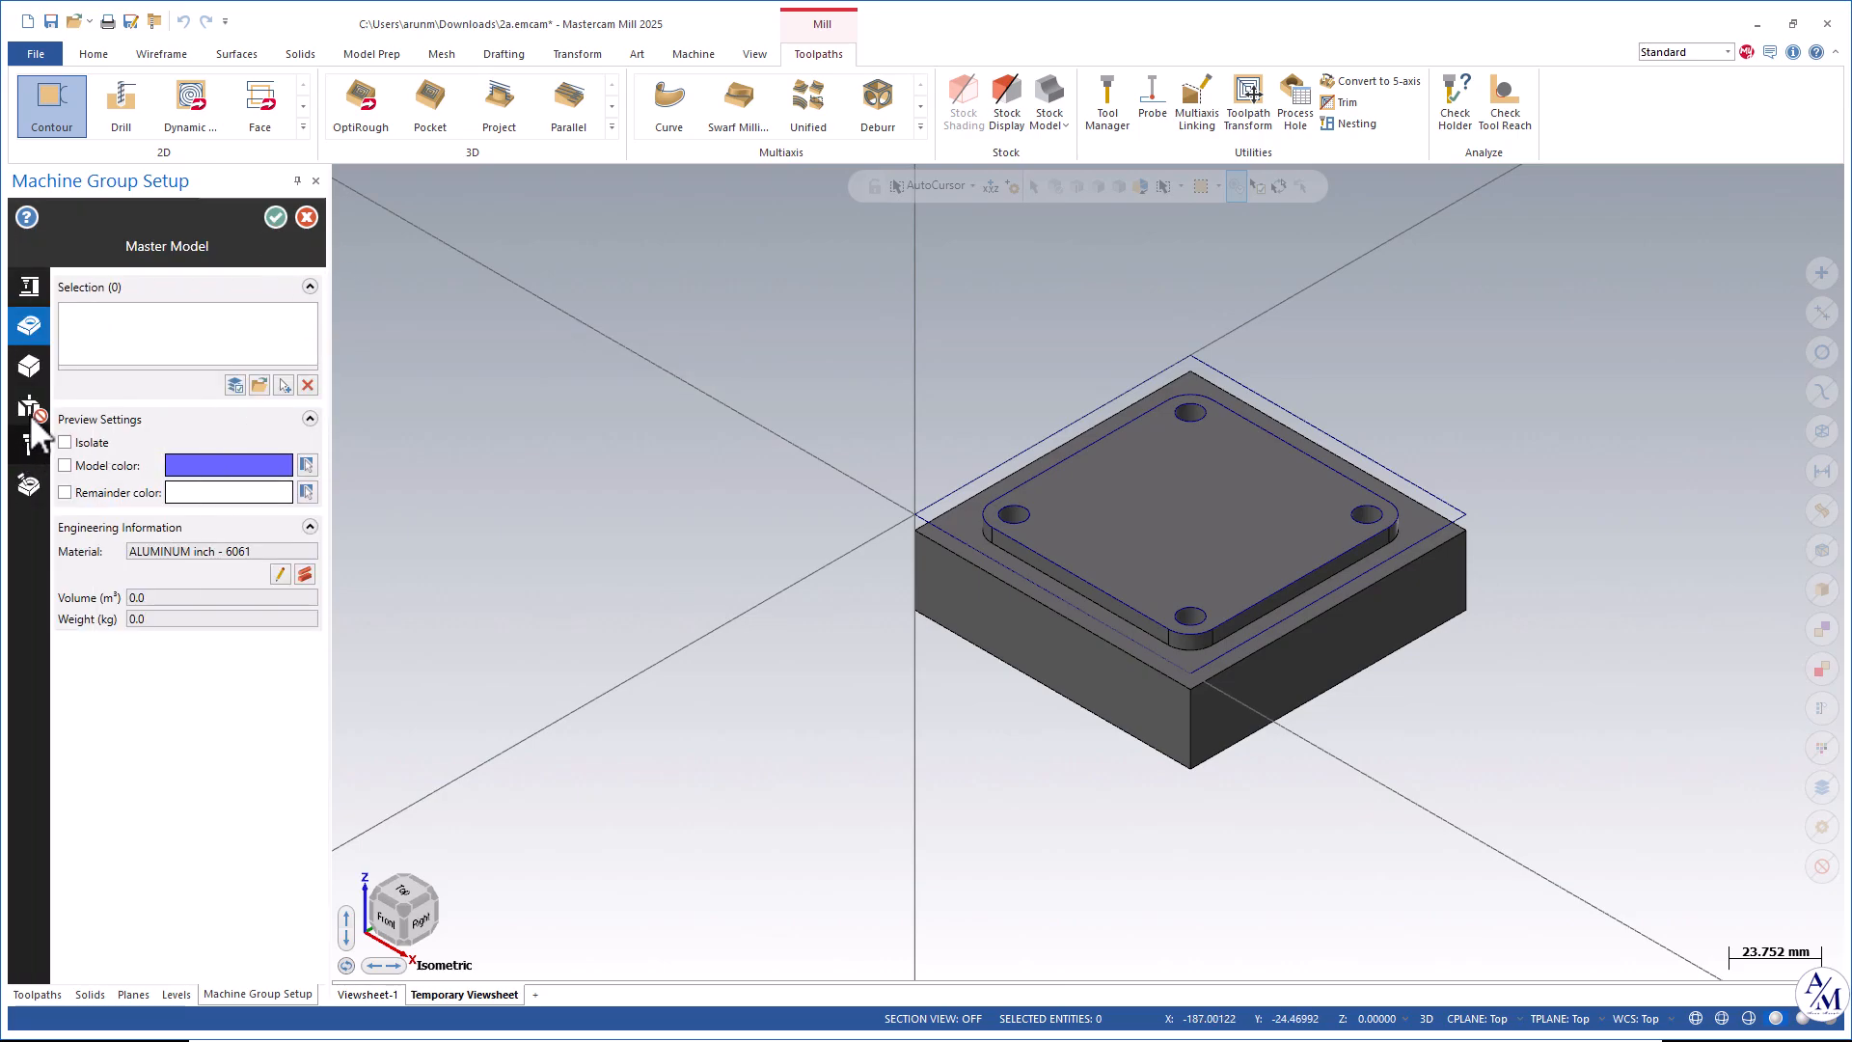
# Enable warning of duplicate tool numbers in the tool settings and close the machine group setup.
pyautogui.click(29, 444)
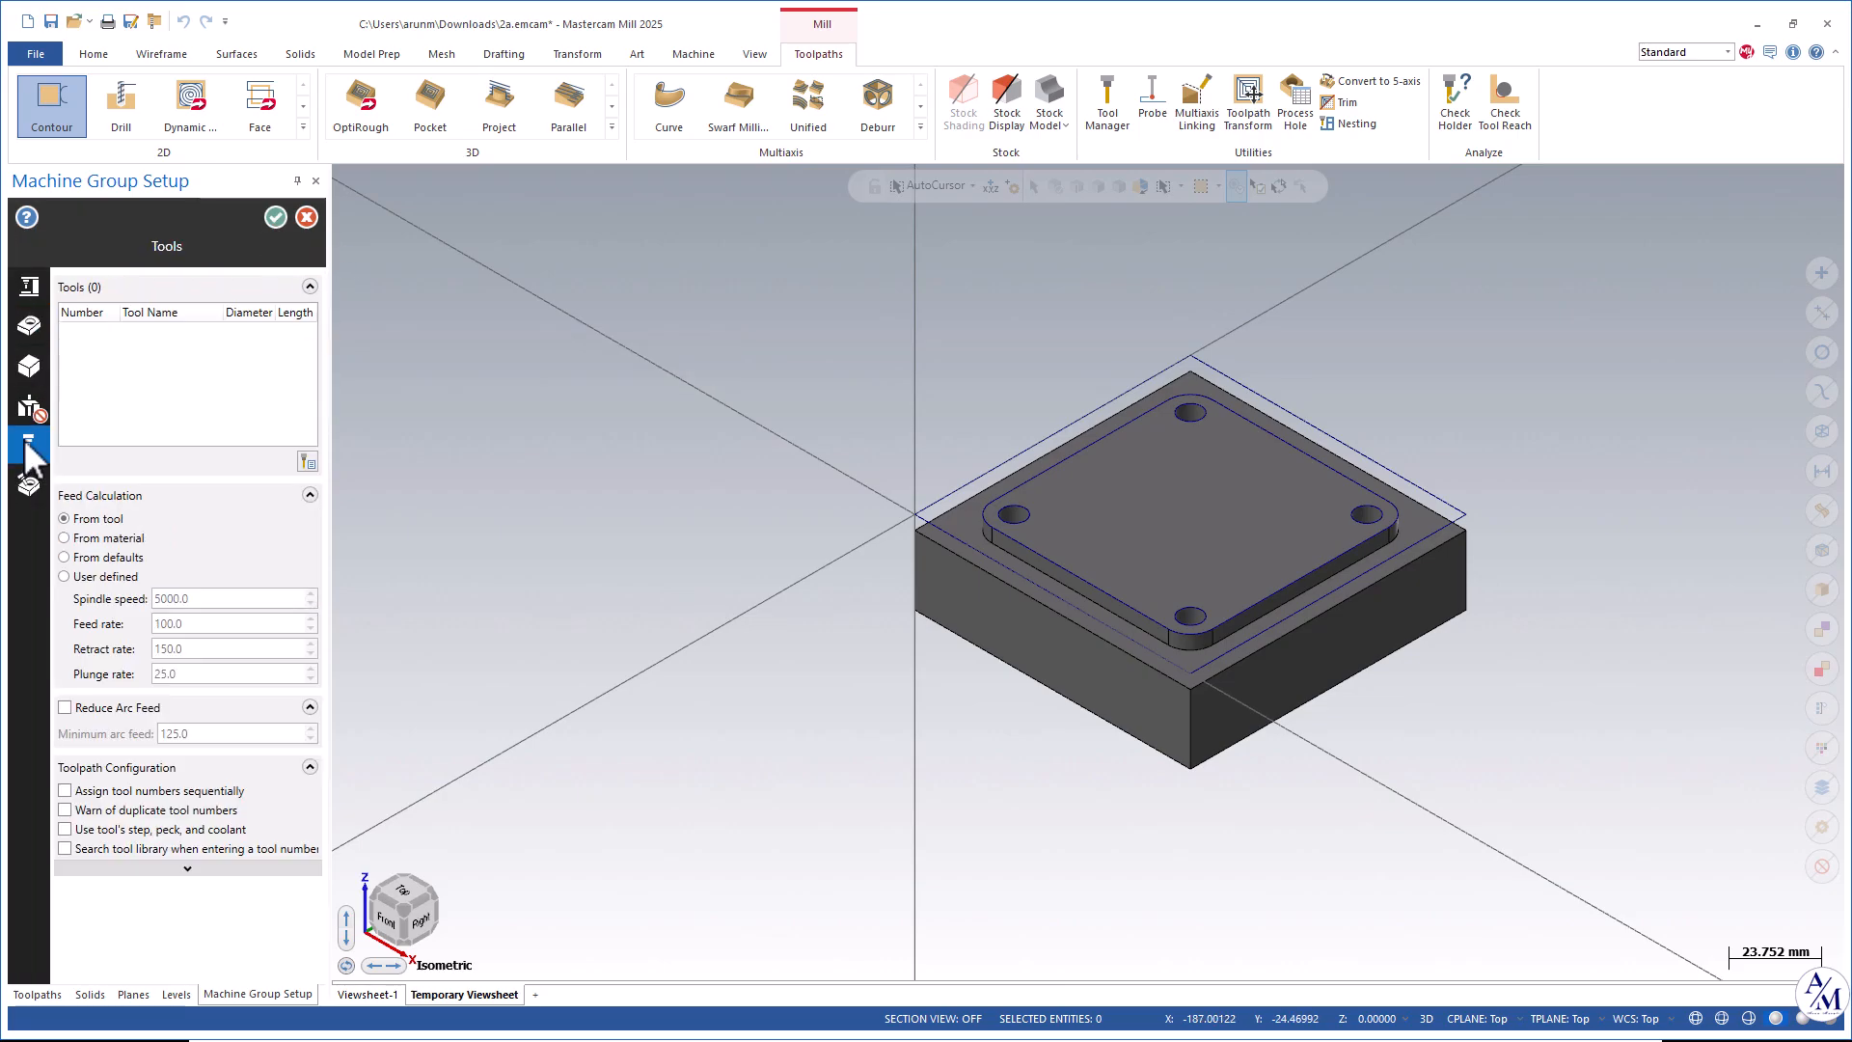
pyautogui.click(87, 812)
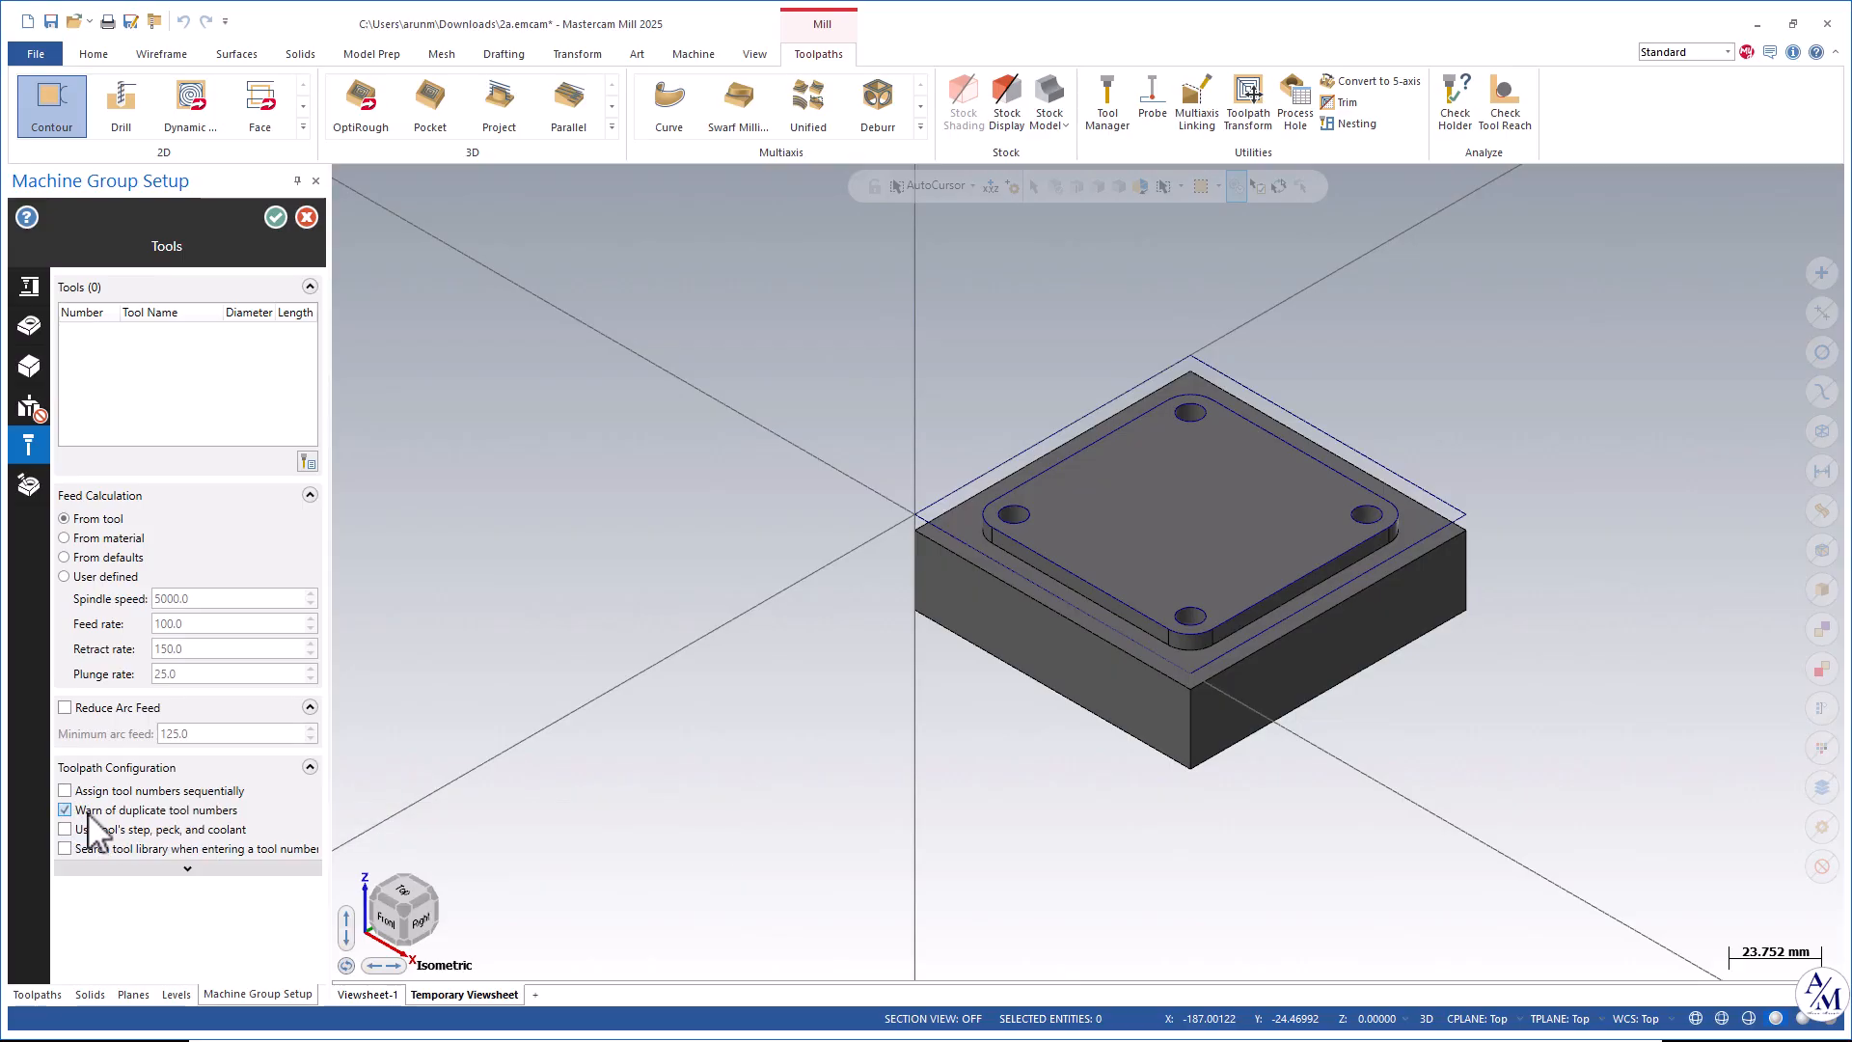
pyautogui.click(276, 218)
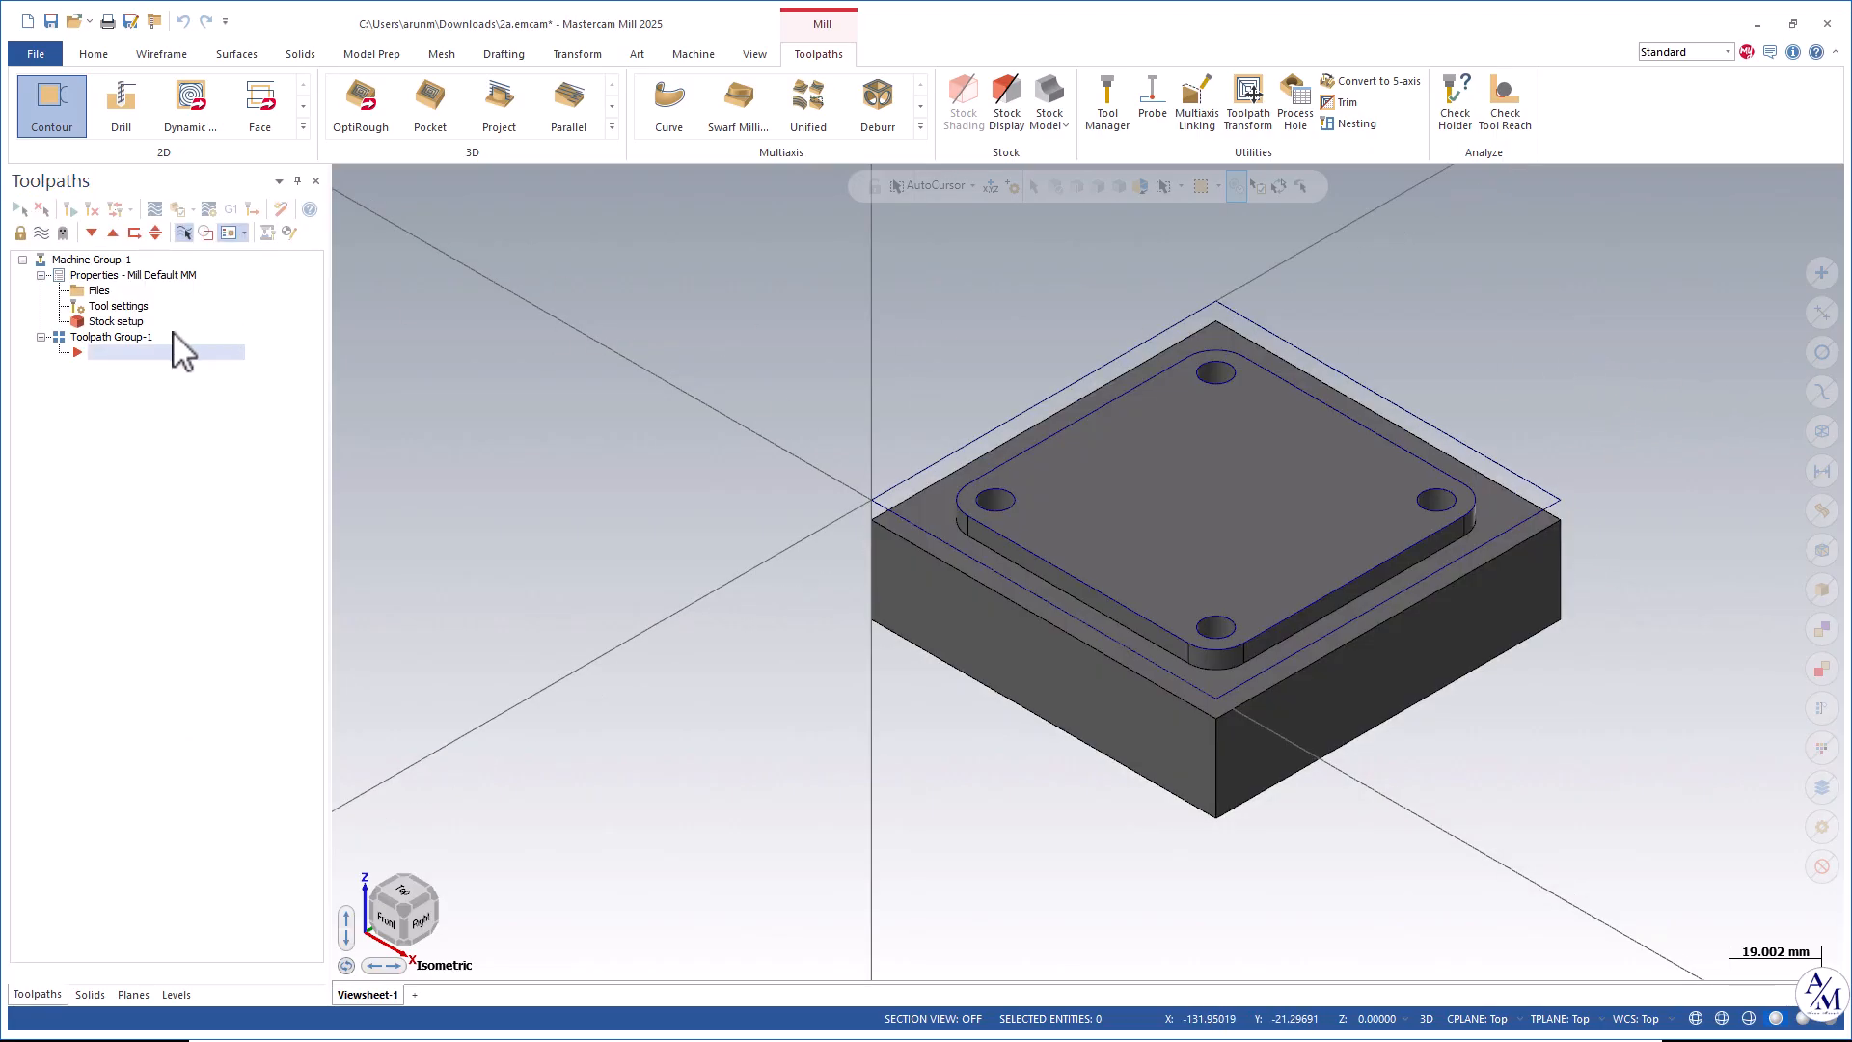
# Turn on the stock display around the part.
pyautogui.scroll(1, 1559, 380)
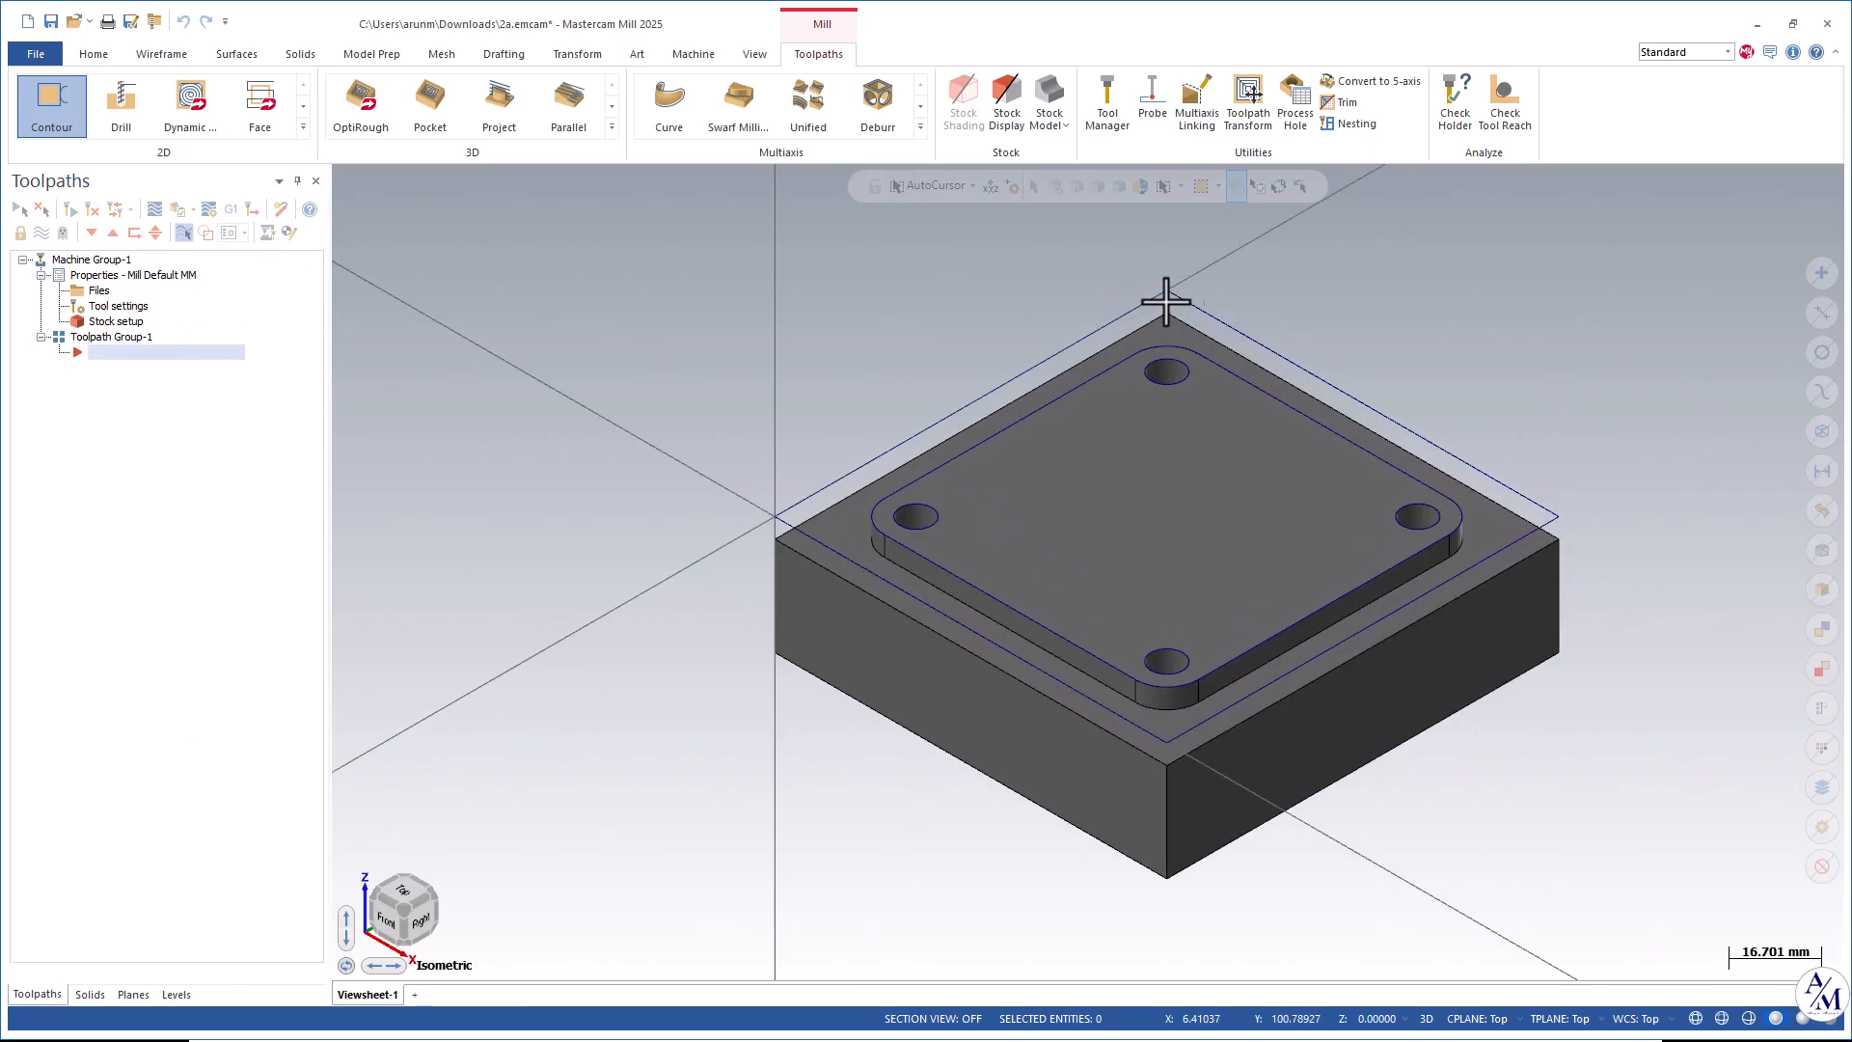
pyautogui.click(1011, 123)
pyautogui.scroll(1, 1509, 372)
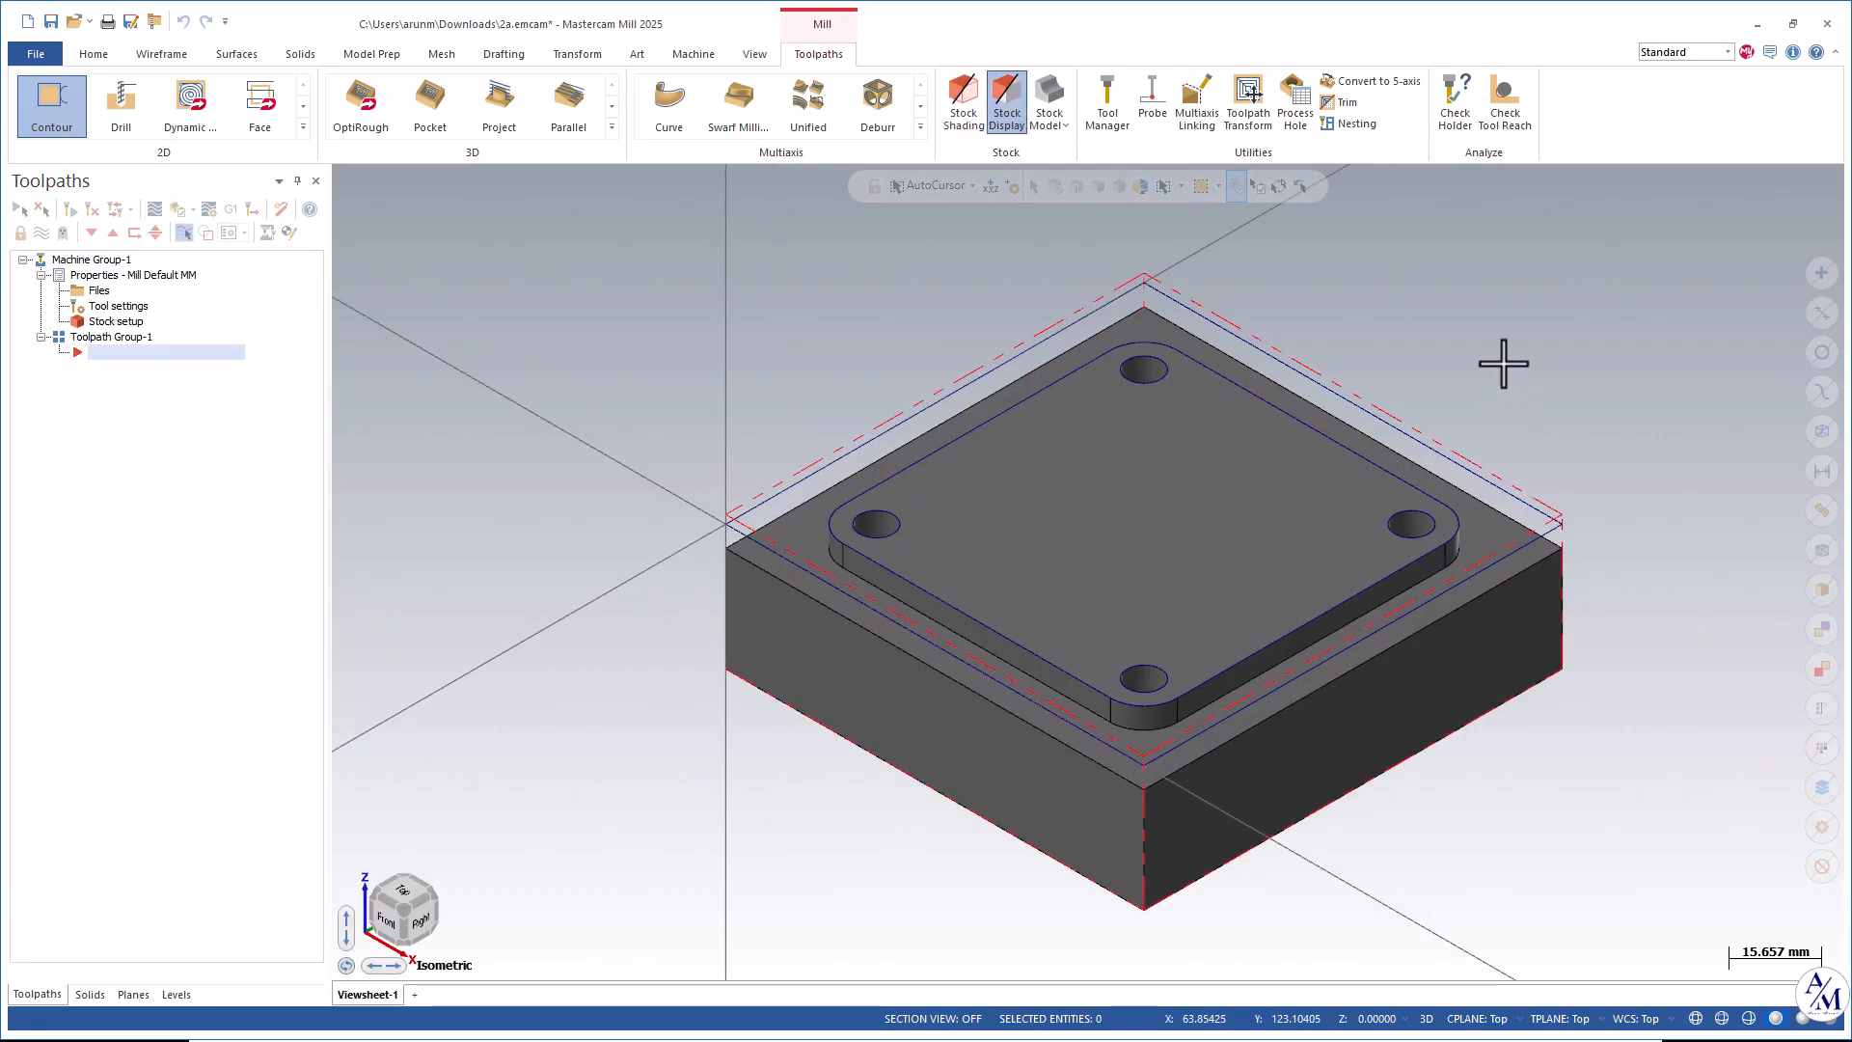
# Inspect the stock around the part from the front view and return to the isometric view.
pyautogui.rightClick(1505, 319)
pyautogui.click(1546, 441)
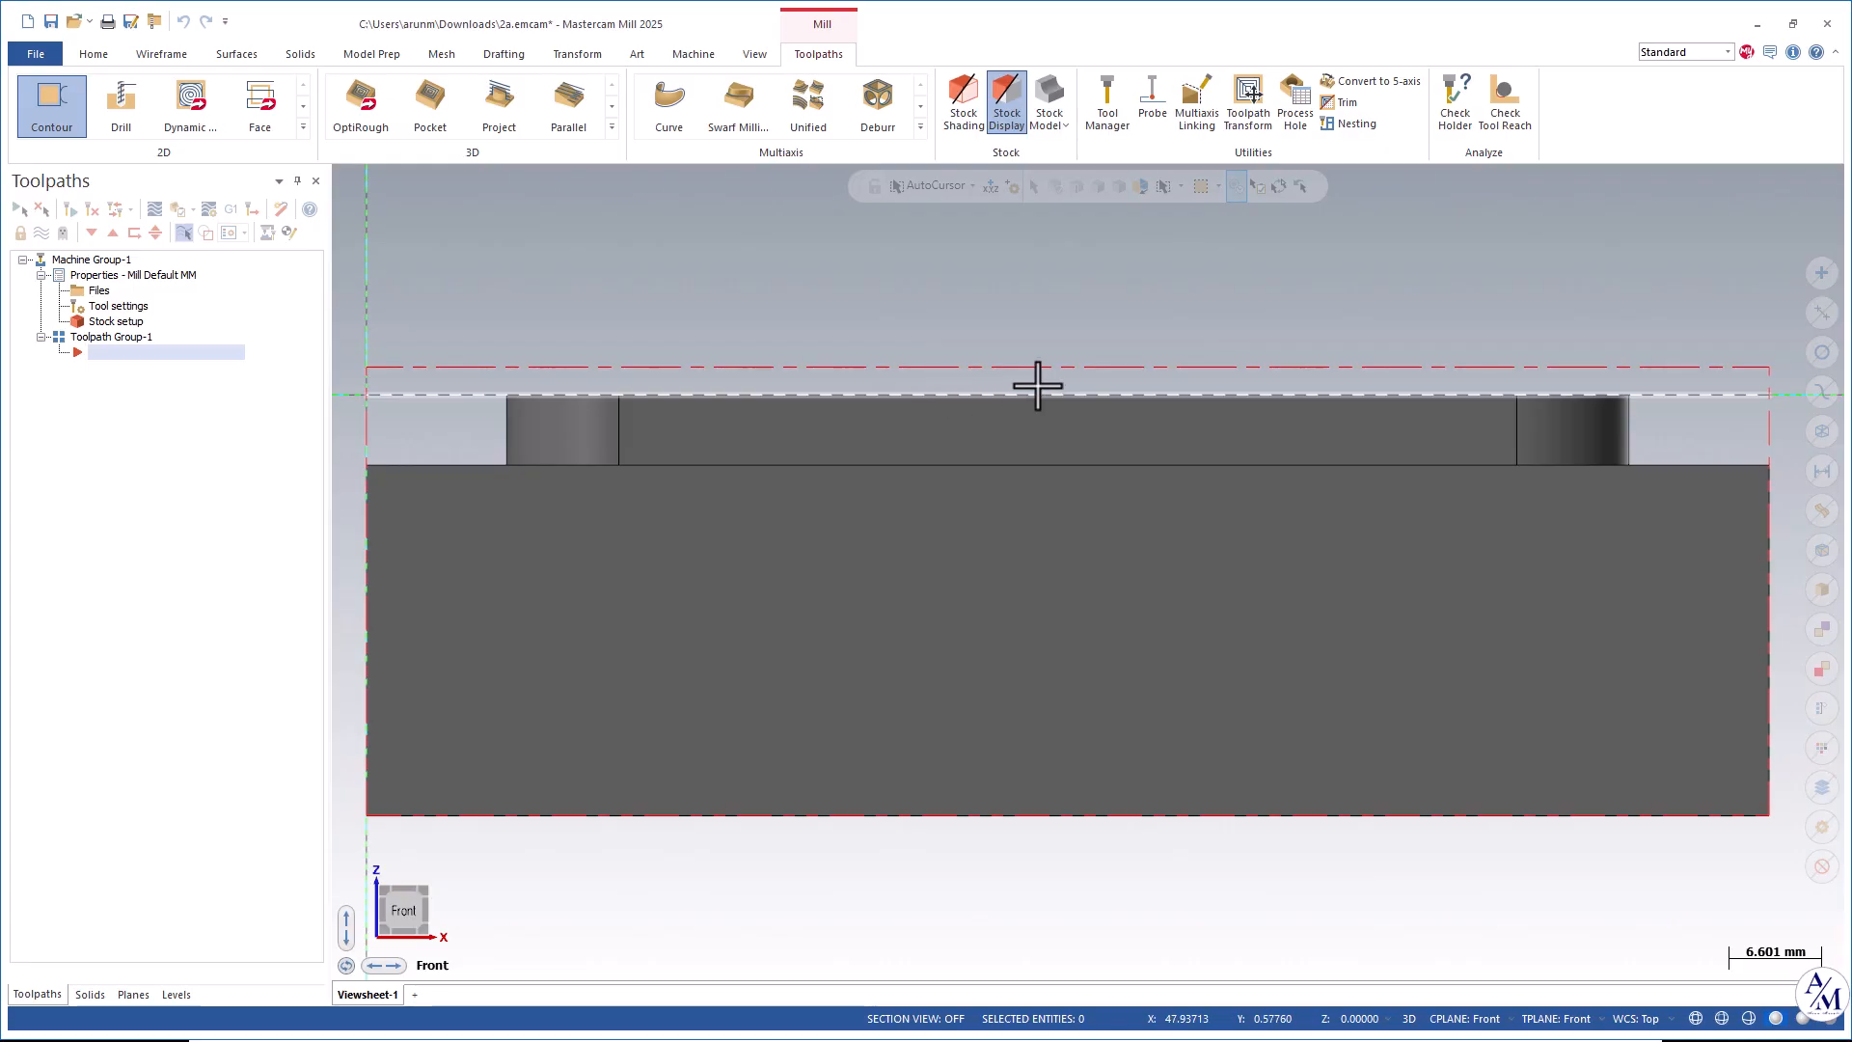
pyautogui.scroll(-2, 1363, 302)
pyautogui.rightClick(1434, 290)
pyautogui.click(1482, 460)
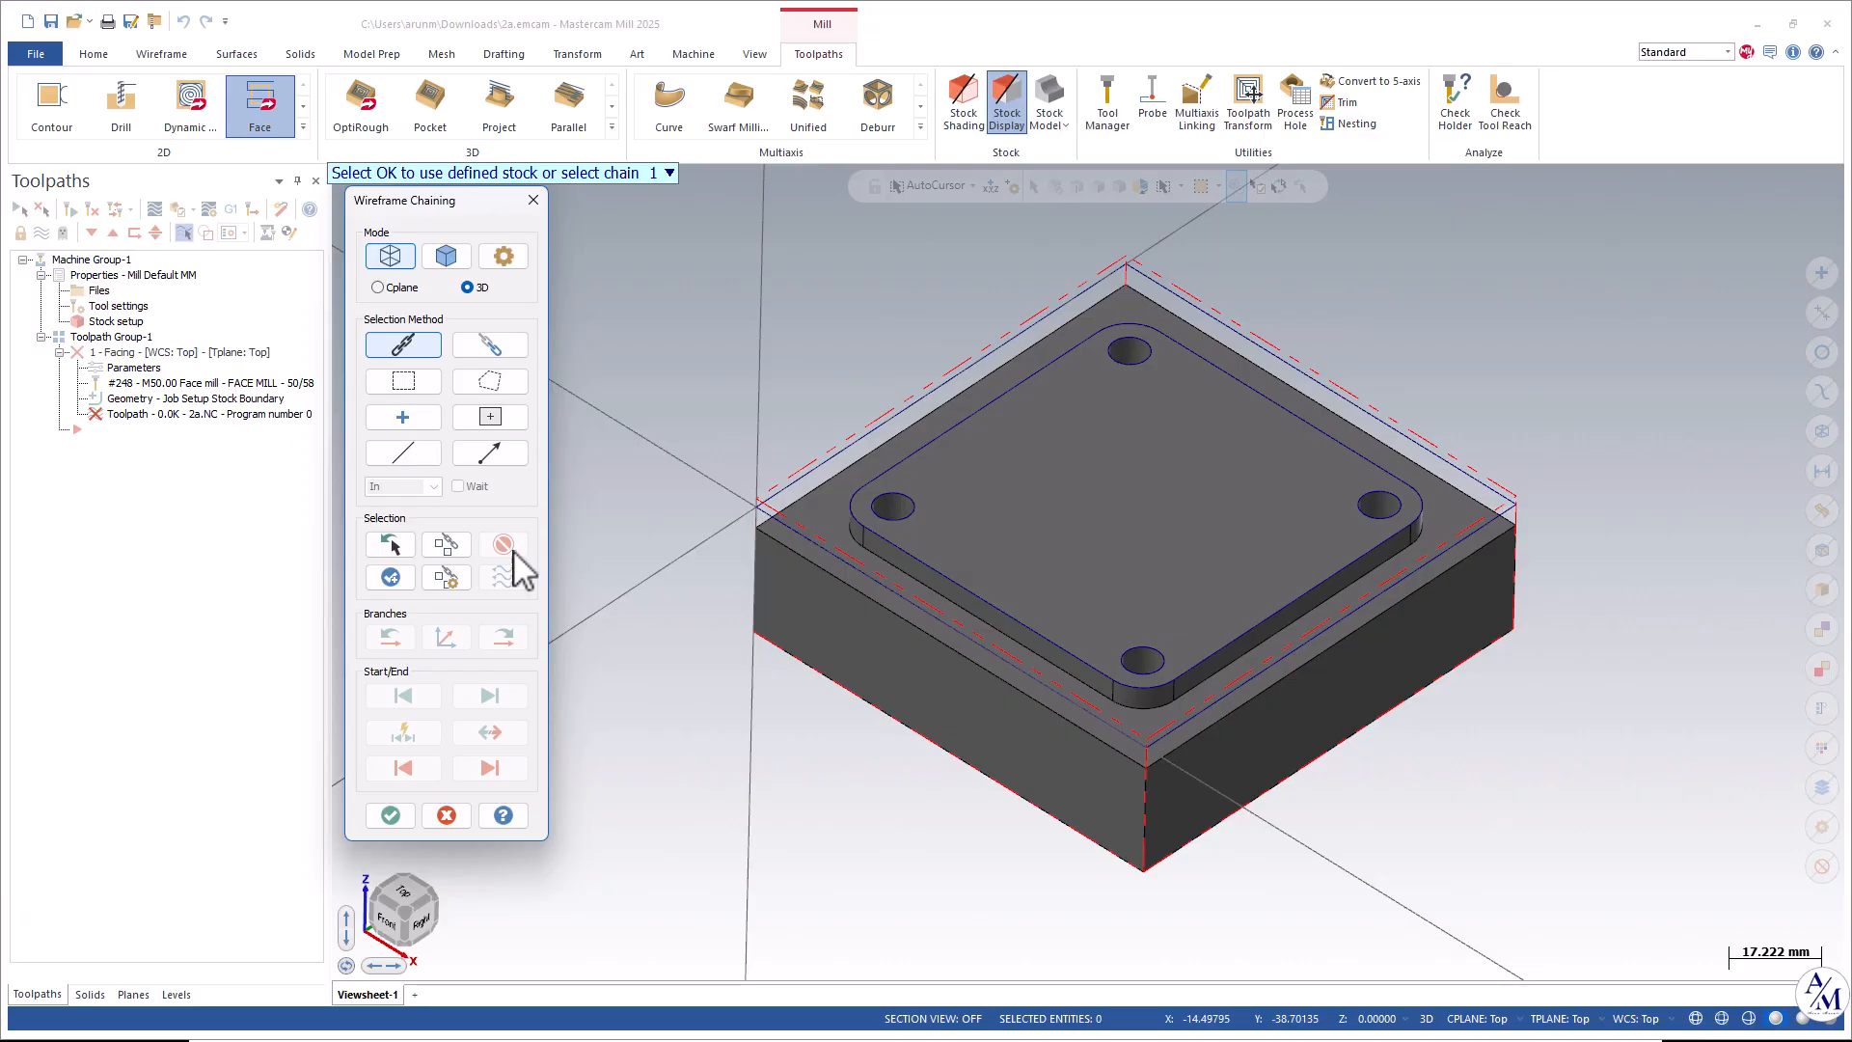
# Select the stock boundary edge as the chain for the facing toolpath and confirm.
pyautogui.click(792, 491)
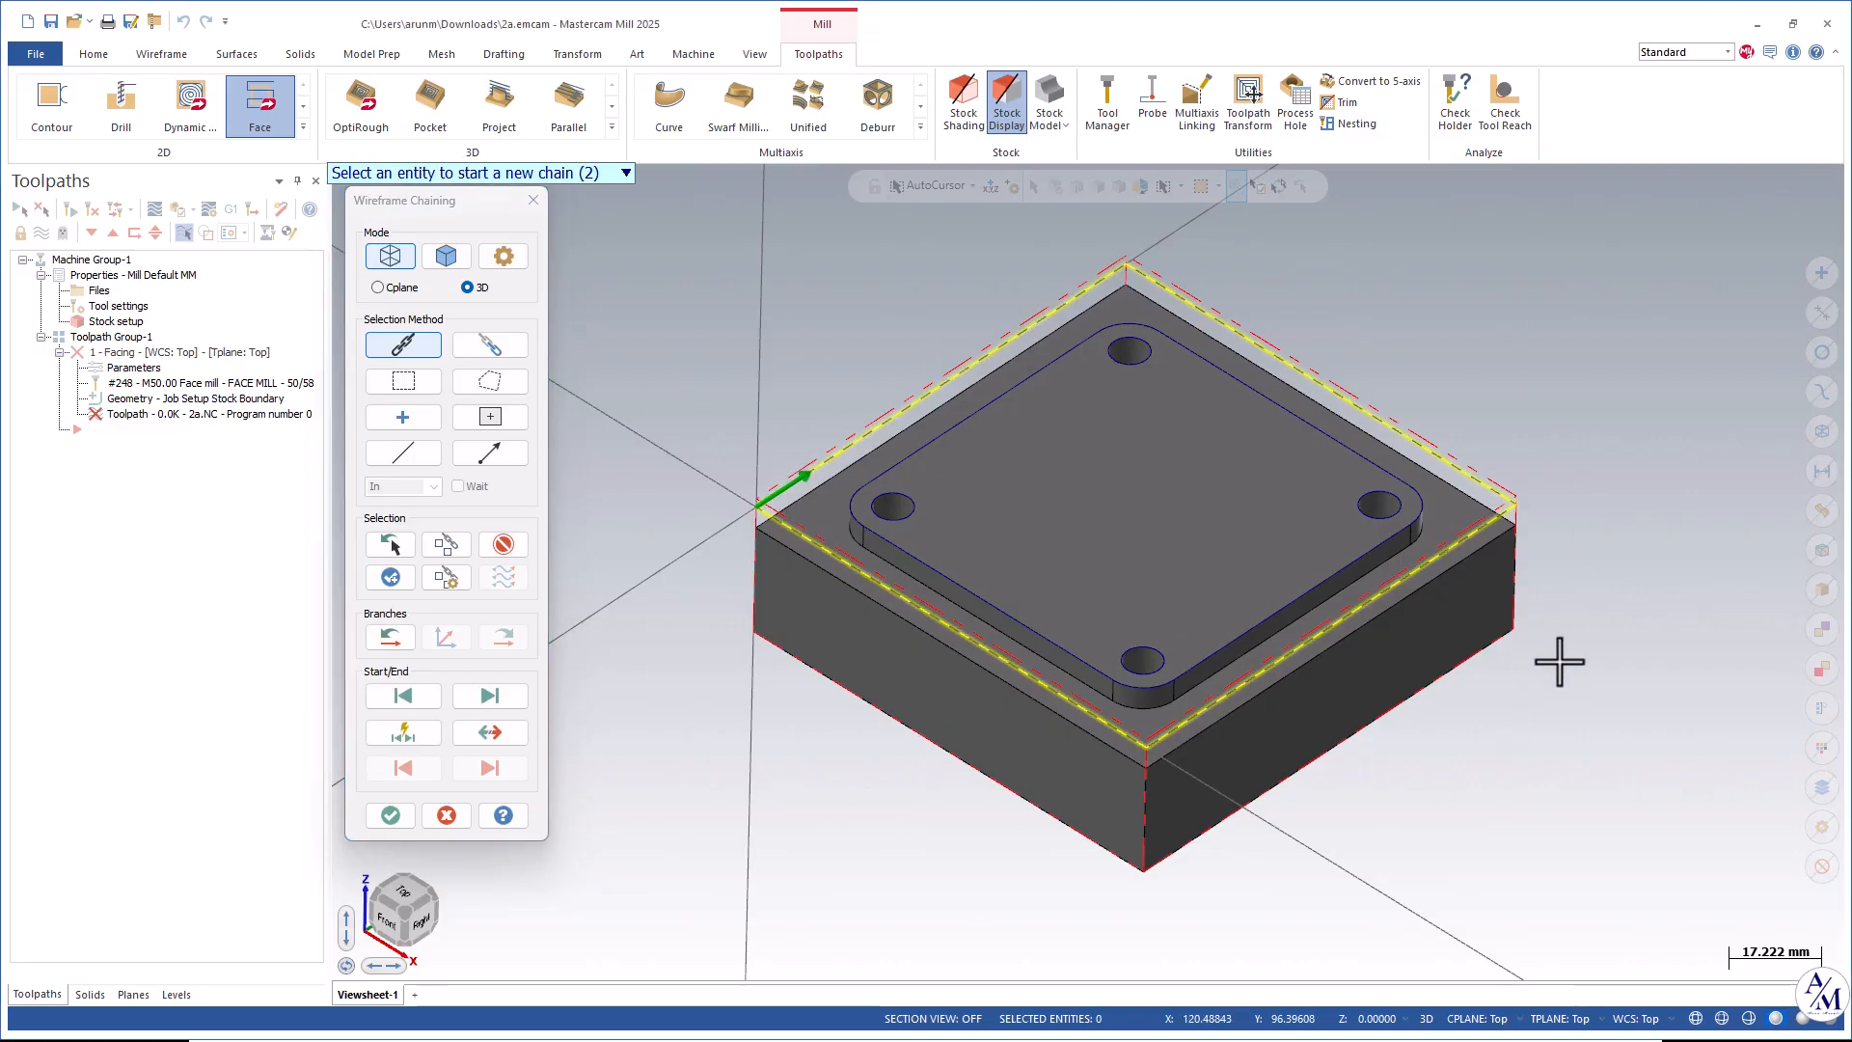
pyautogui.click(390, 815)
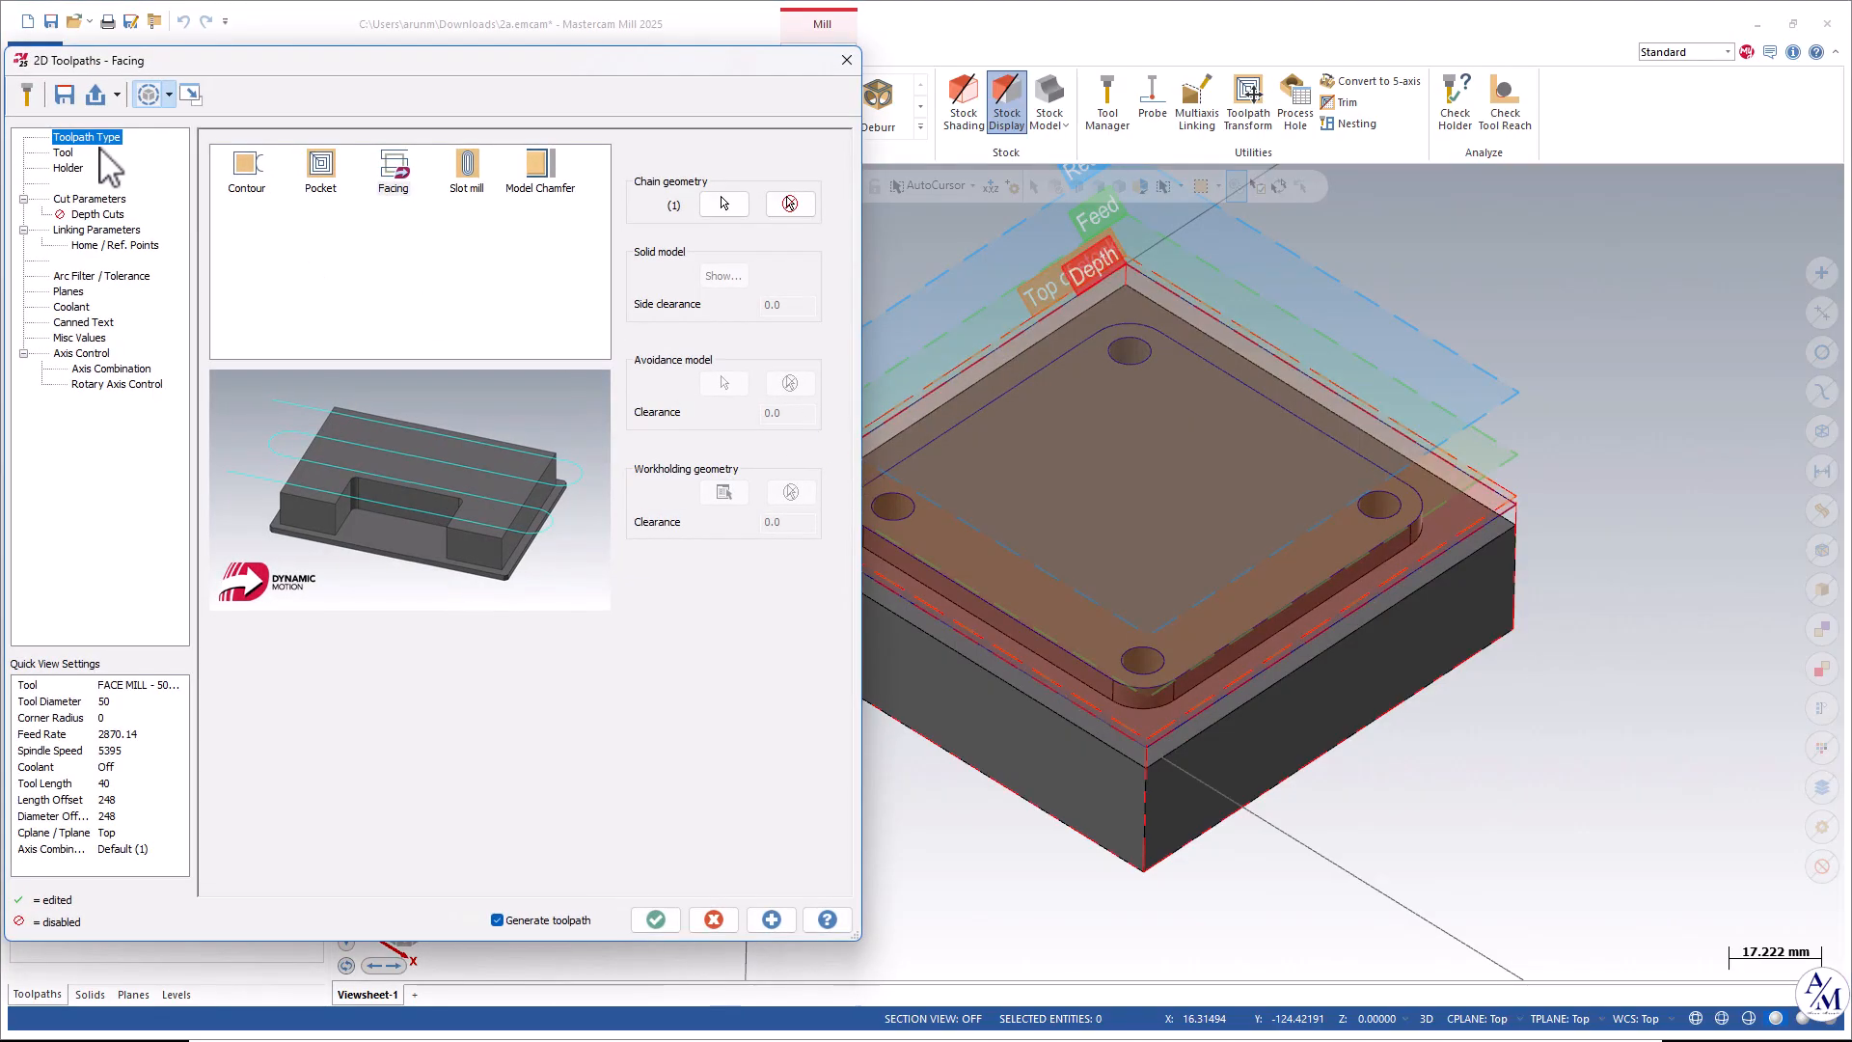
# Change the side of the facing chain in the Chain Manager and confirm.
pyautogui.moveTo(251, 63); pyautogui.dragTo(256, 53)
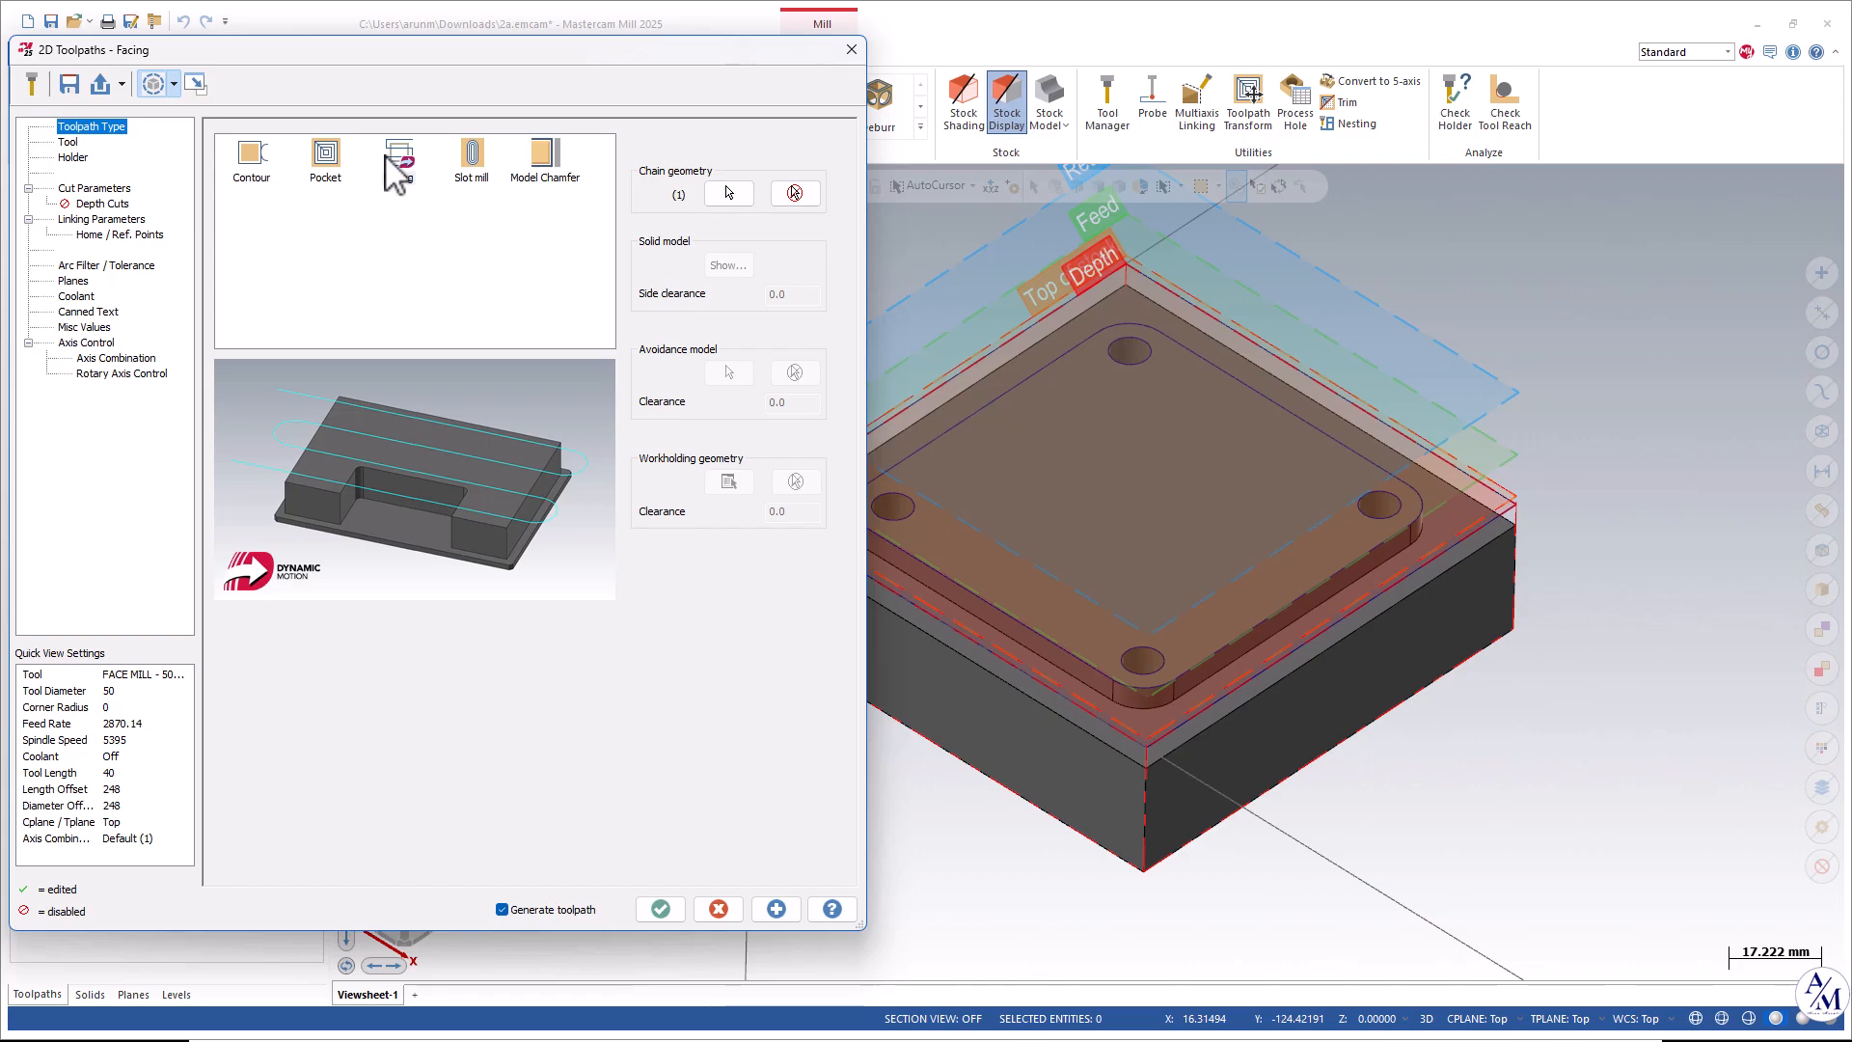
pyautogui.click(729, 192)
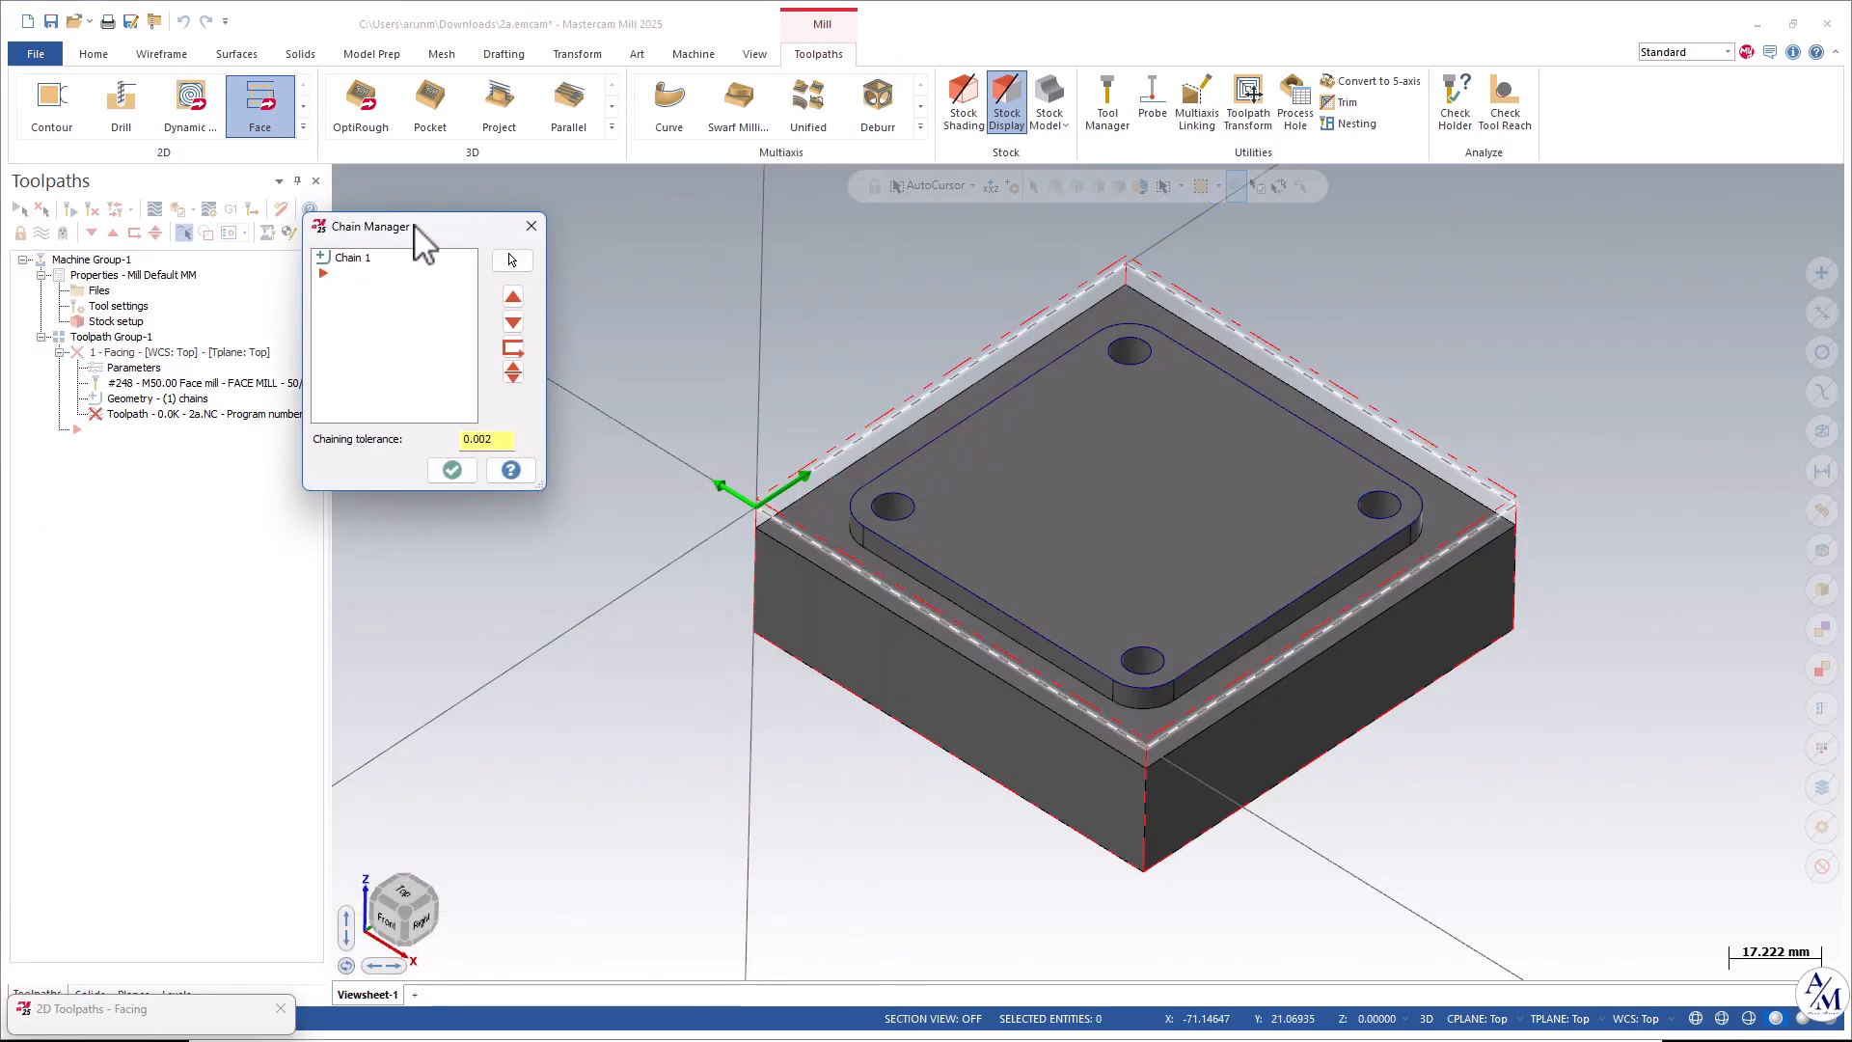
pyautogui.moveTo(415, 226); pyautogui.dragTo(488, 230)
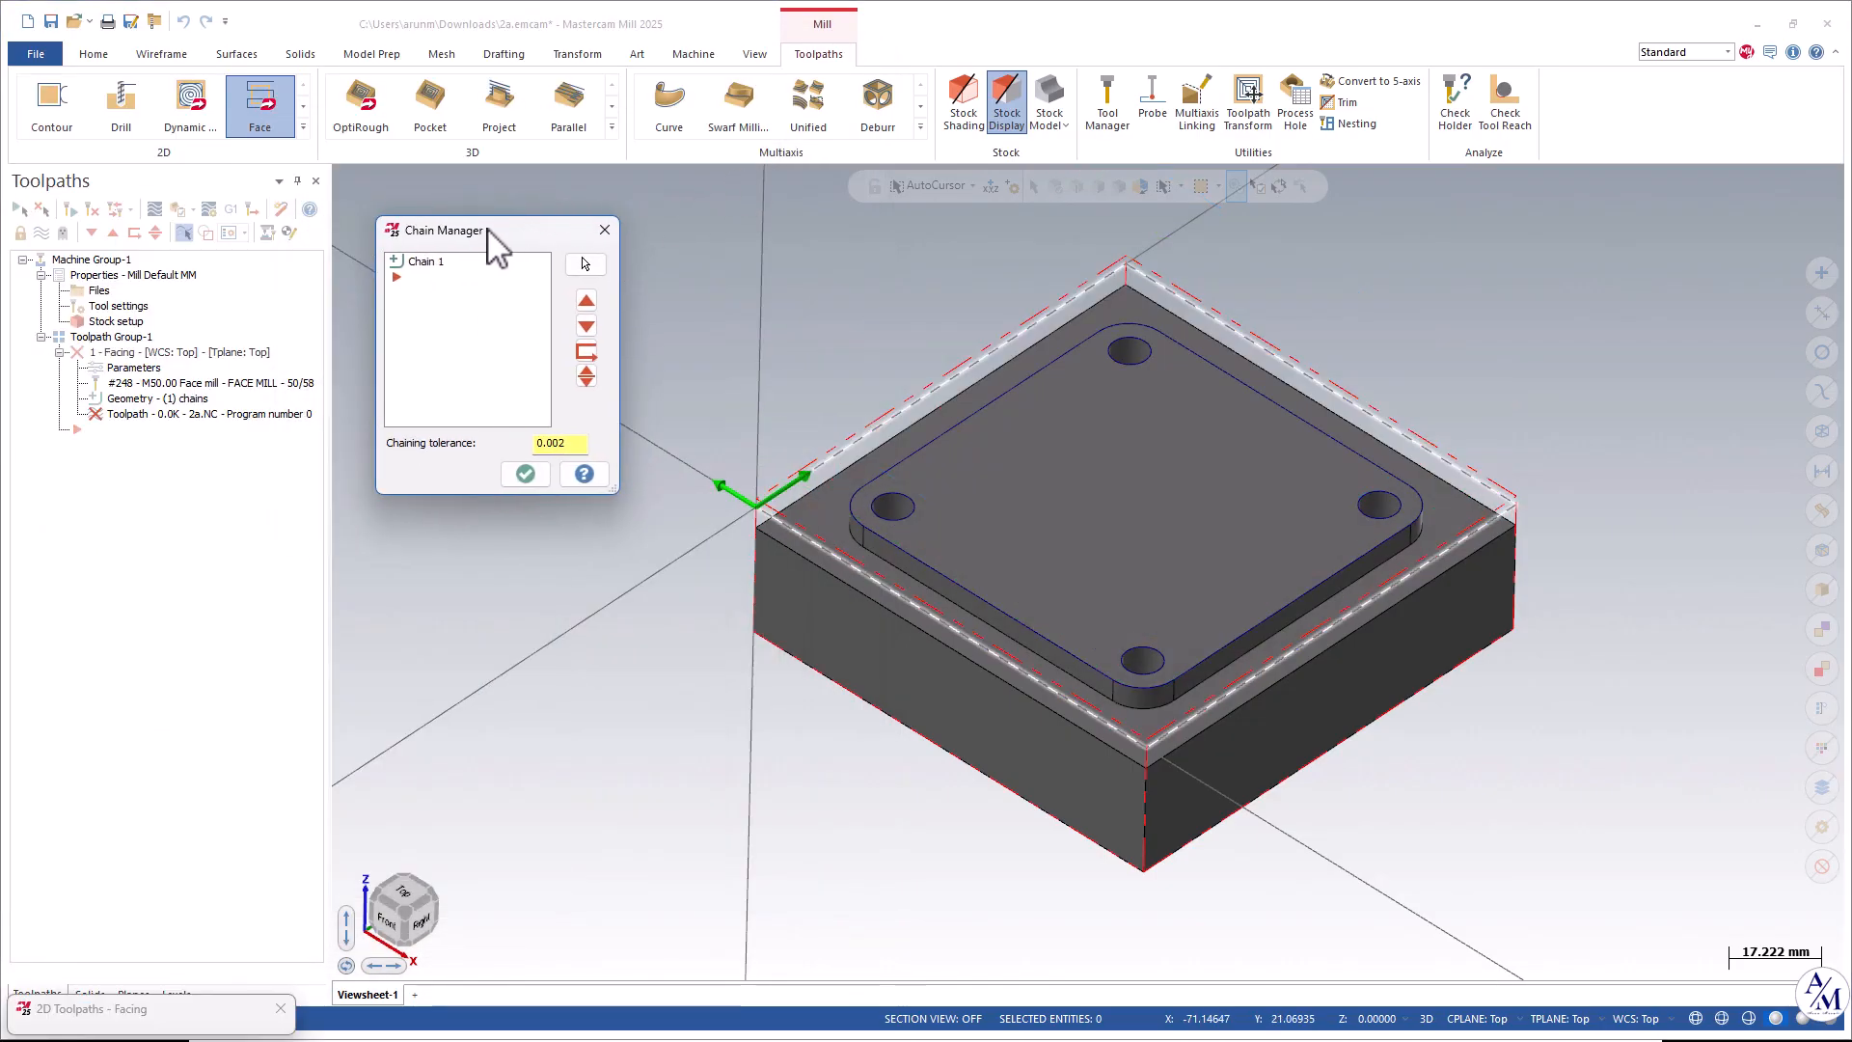
pyautogui.rightClick(438, 301)
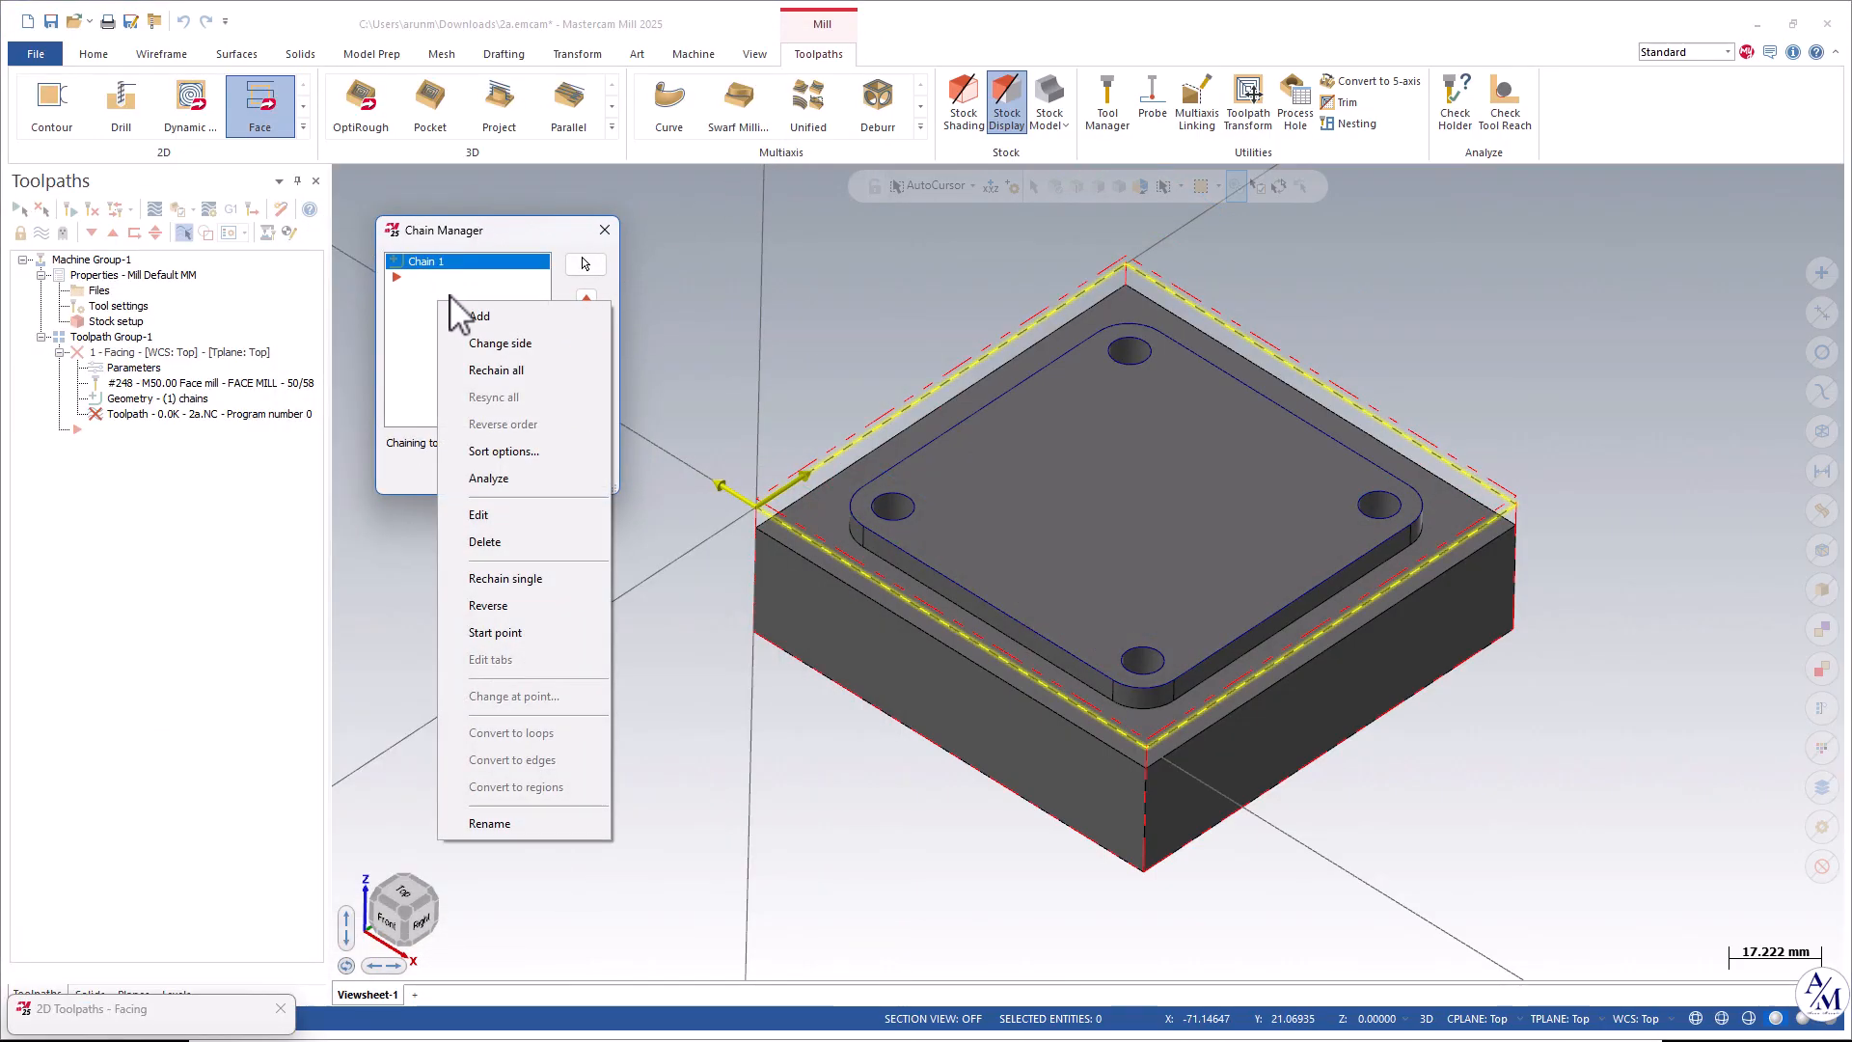
pyautogui.click(492, 342)
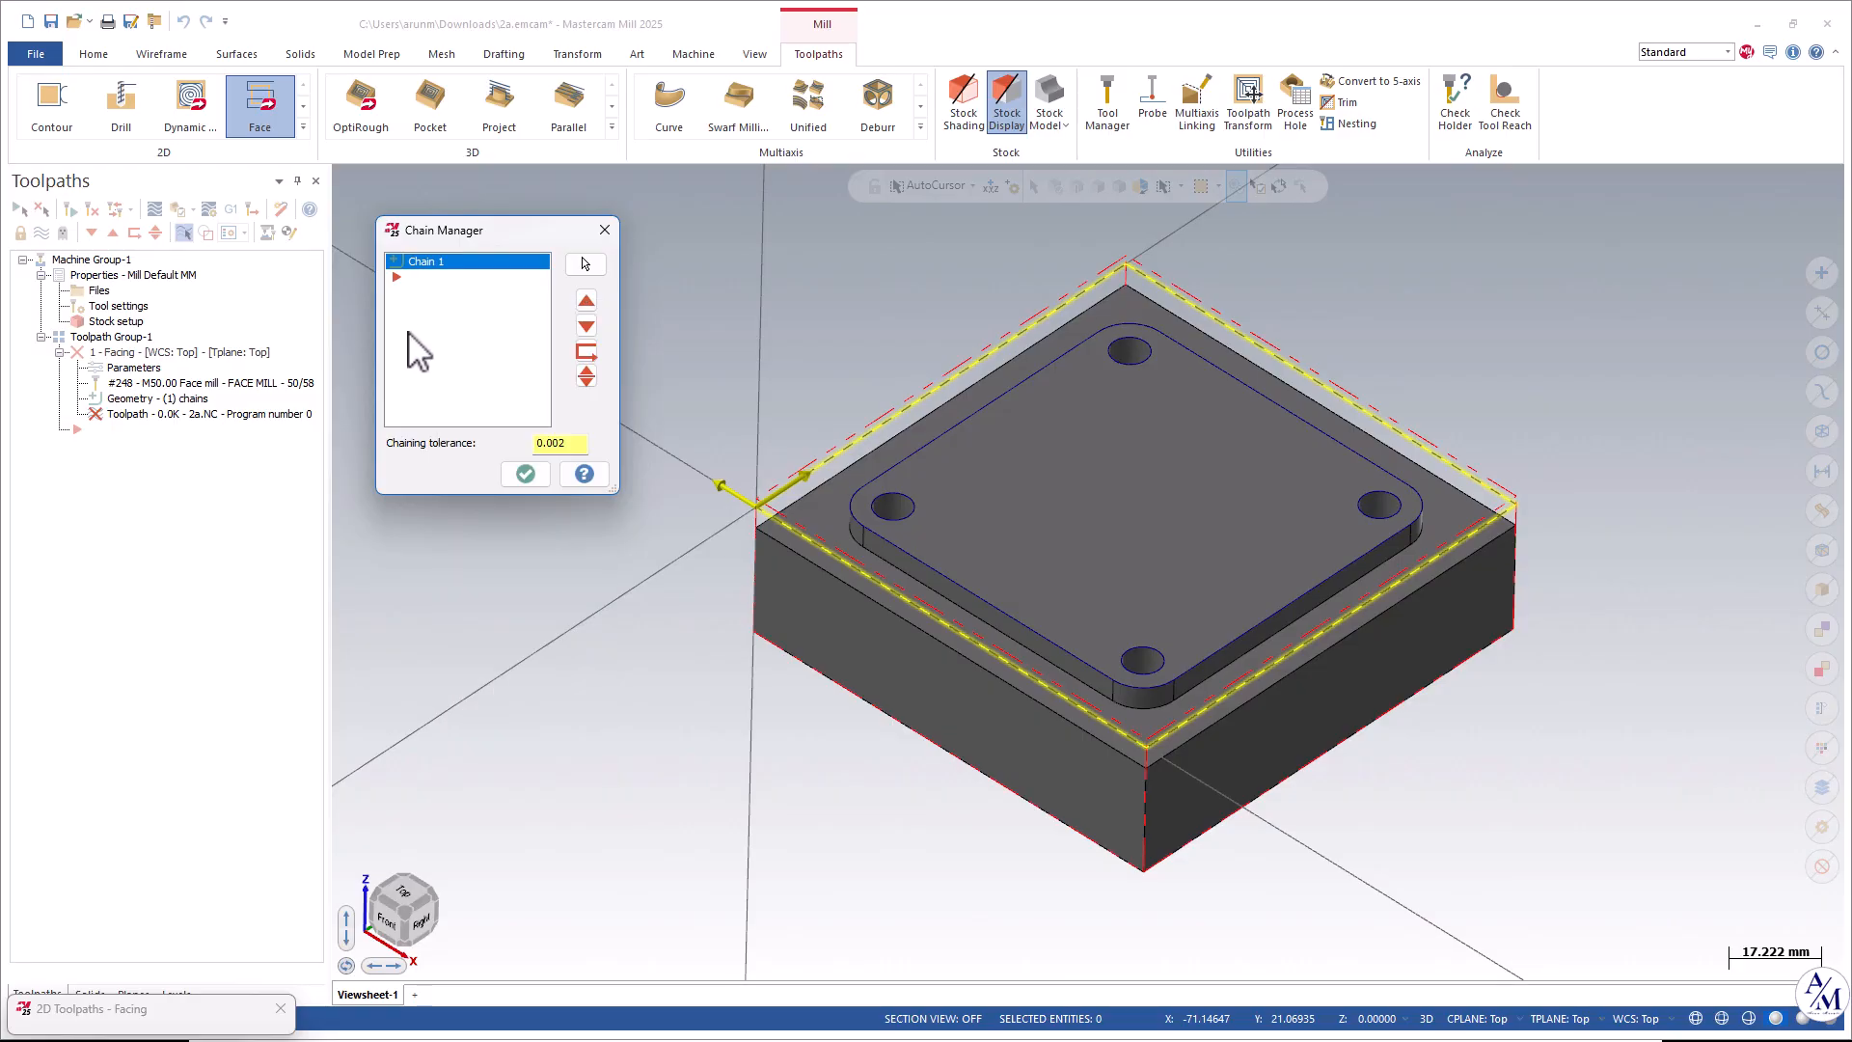
pyautogui.click(533, 477)
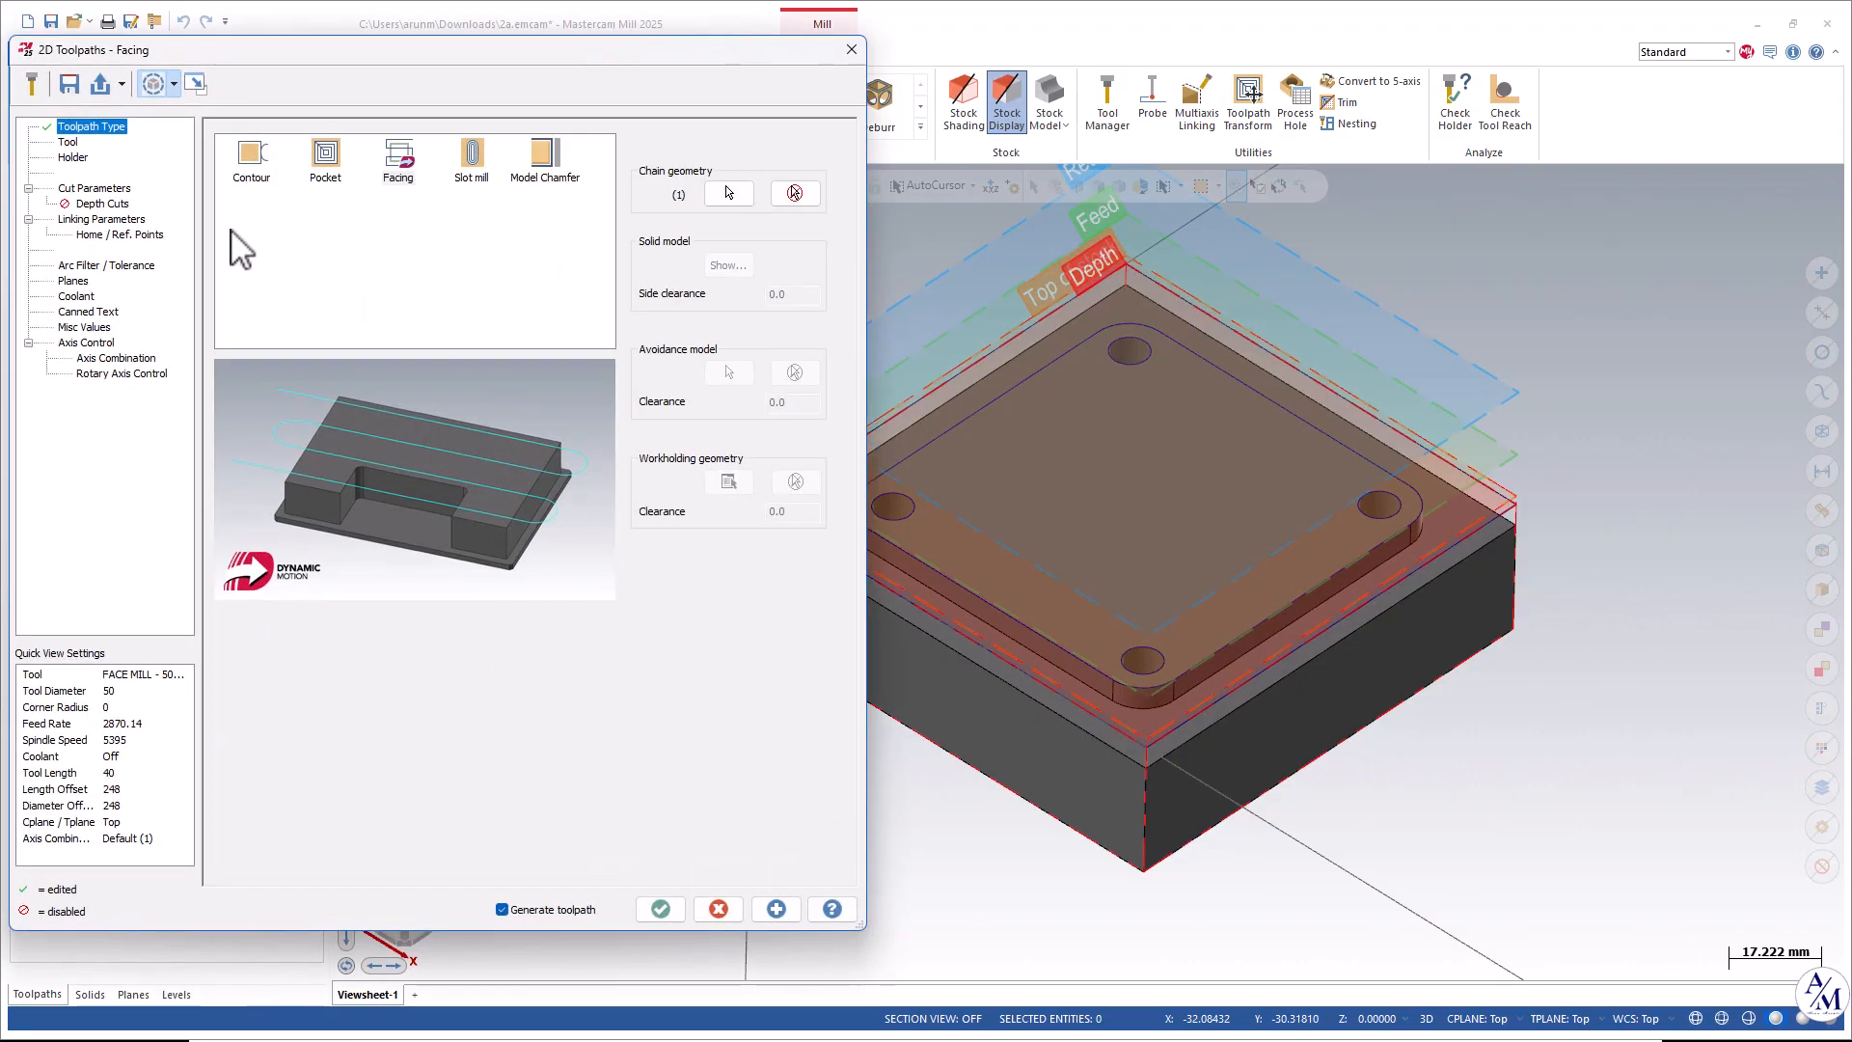
# Select the FACE MILL - 50/58 tool for the facing toolpath.
pyautogui.click(67, 143)
pyautogui.click(318, 157)
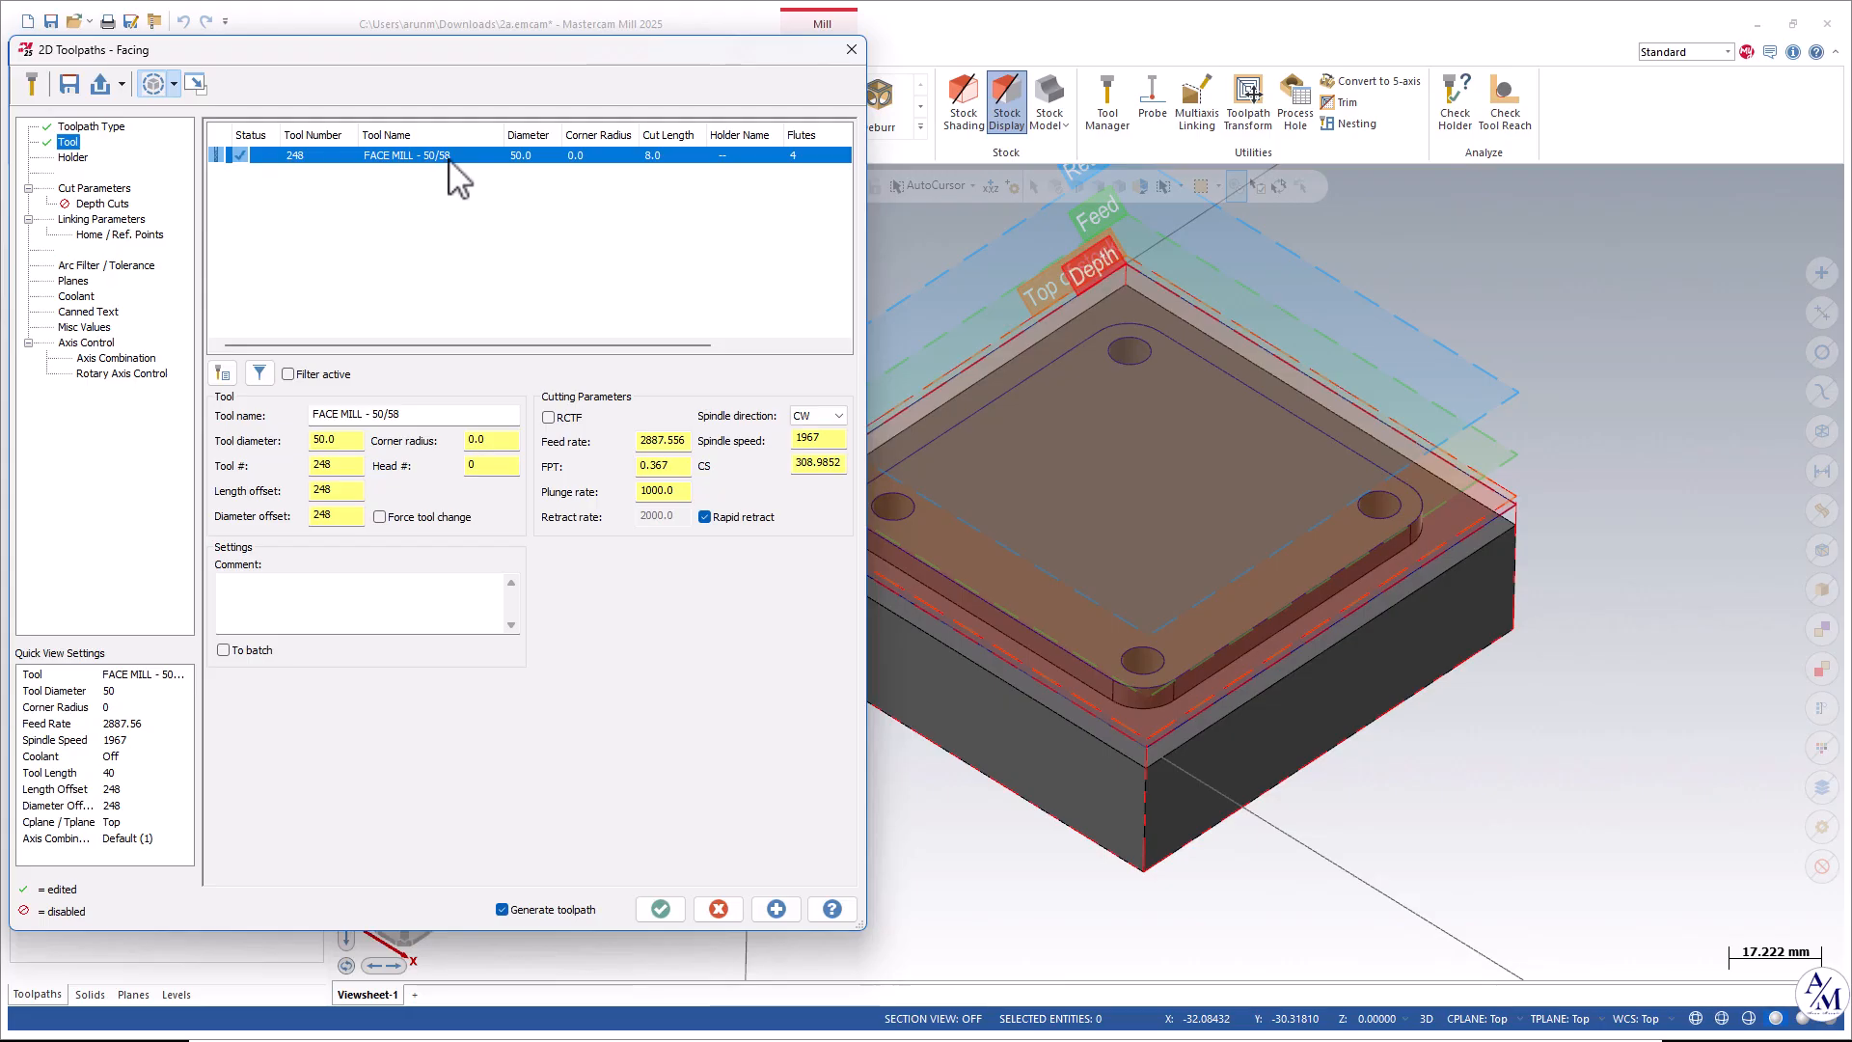
pyautogui.click(223, 374)
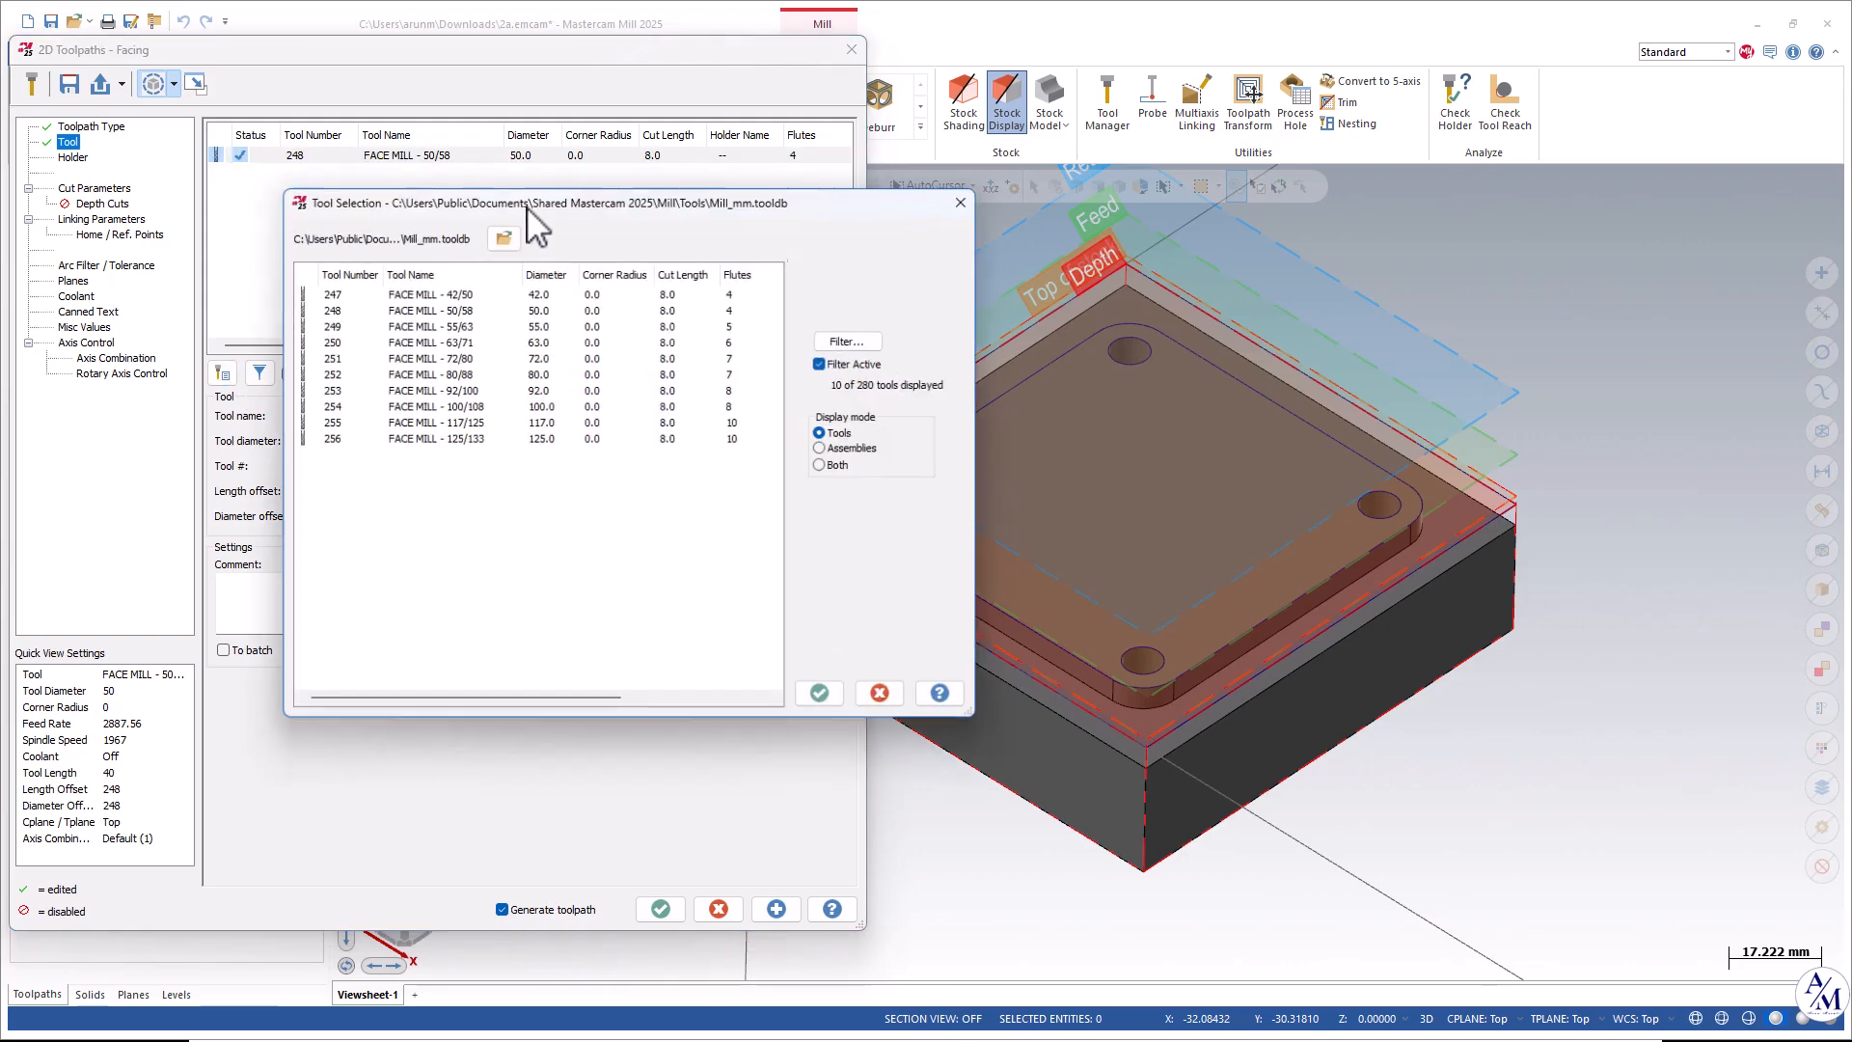
pyautogui.click(826, 699)
# Set the facing cutting method to Zigzag and stock to leave on floors to 0.
pyautogui.click(89, 189)
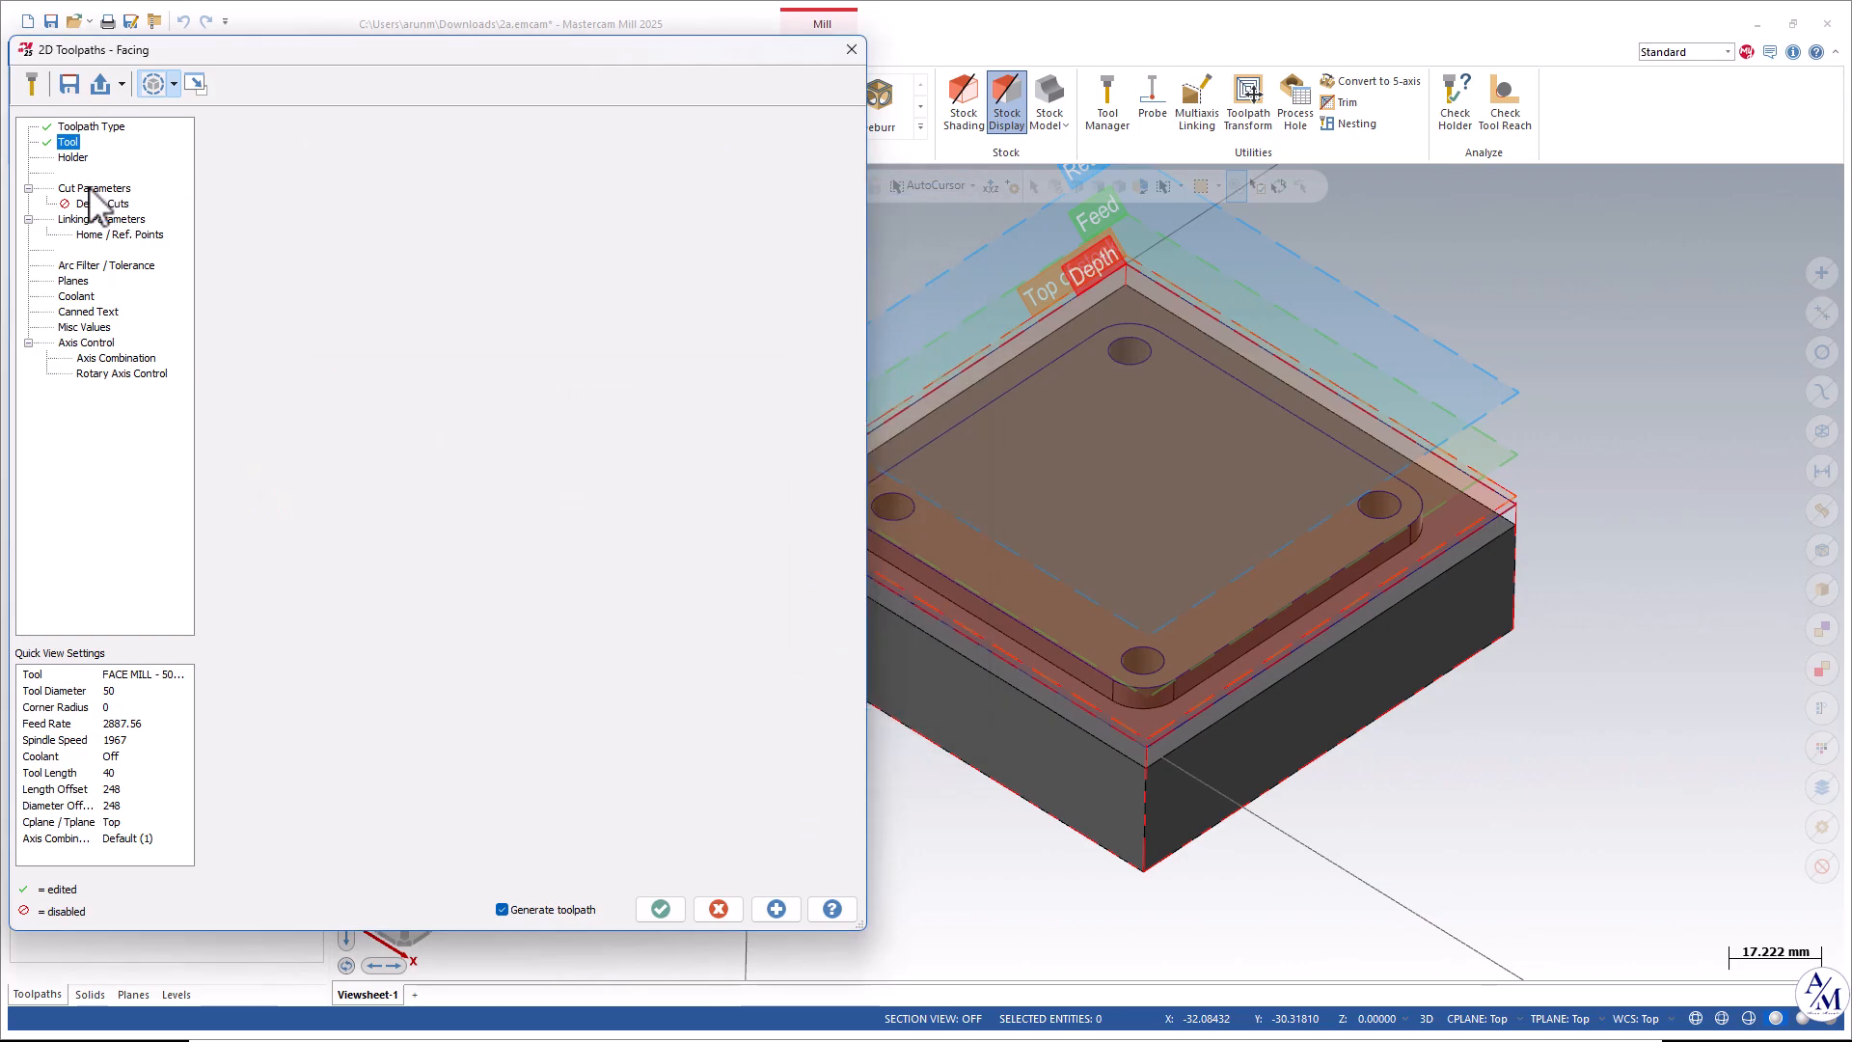
pyautogui.moveTo(373, 52); pyautogui.dragTo(415, 85)
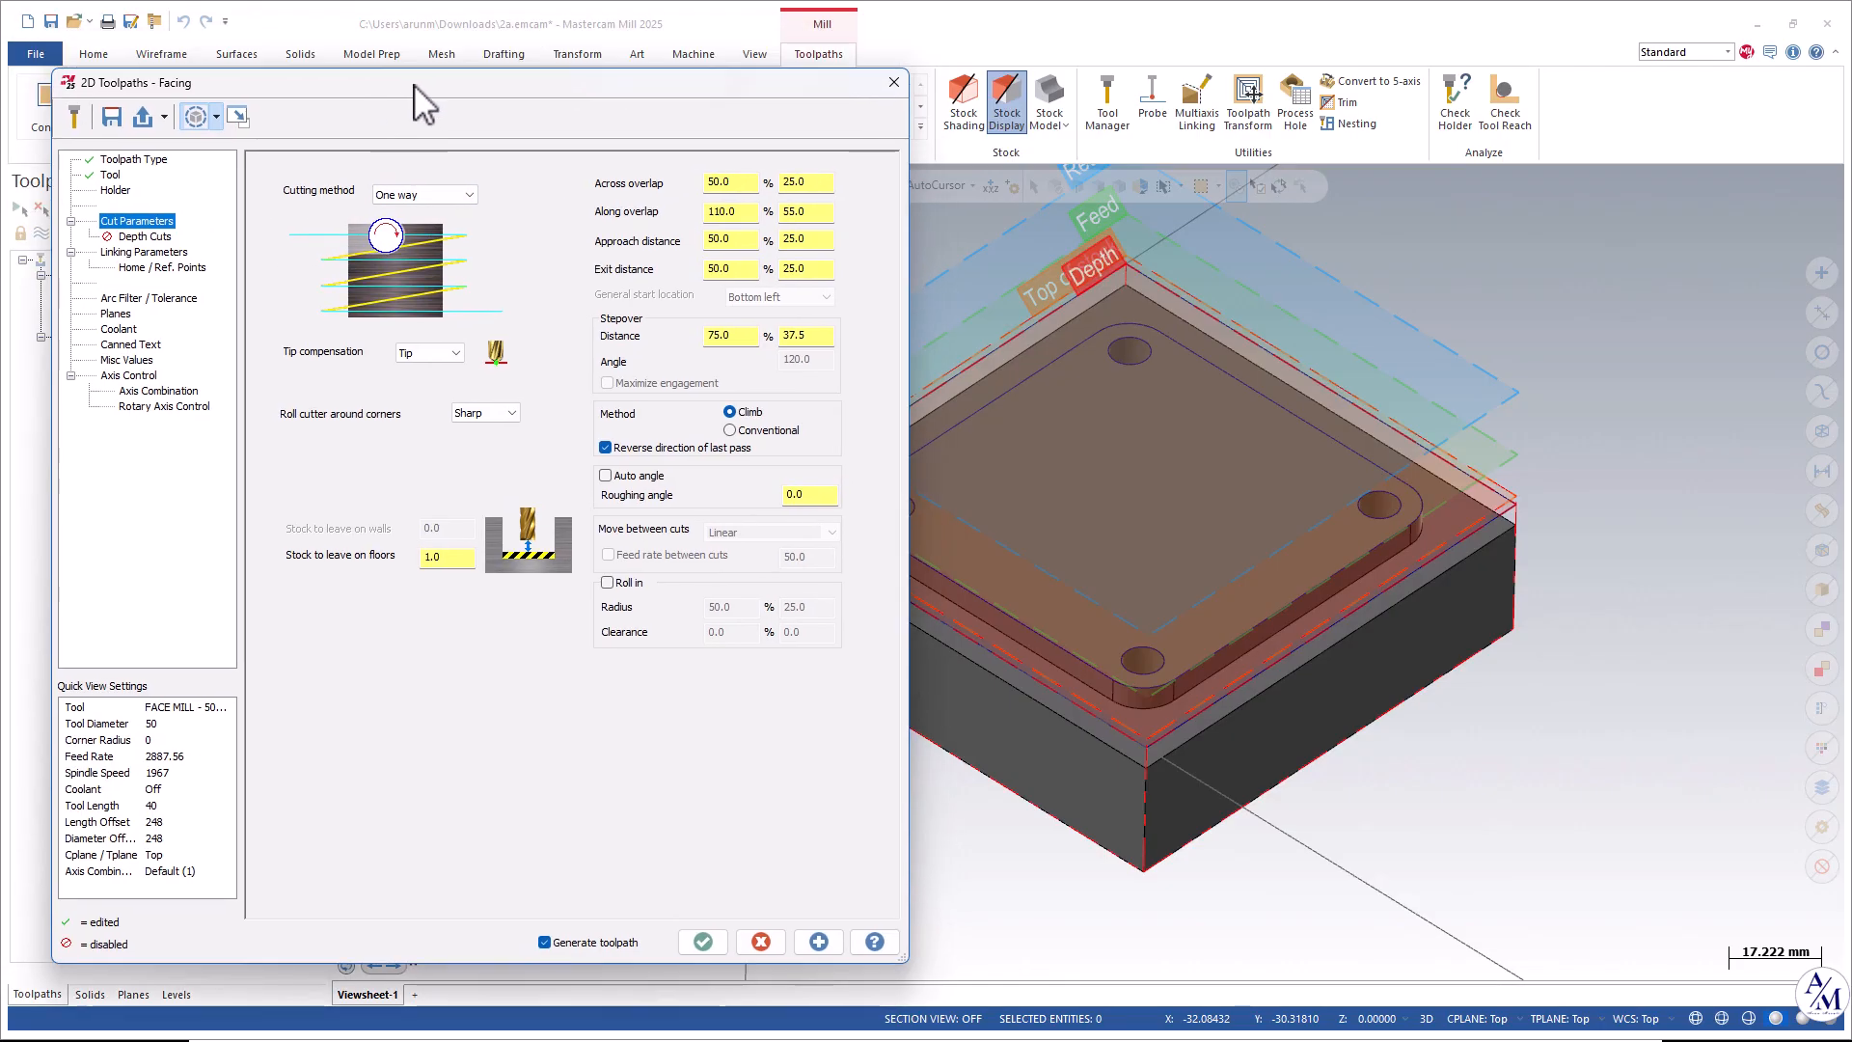
pyautogui.click(413, 195)
pyautogui.click(408, 214)
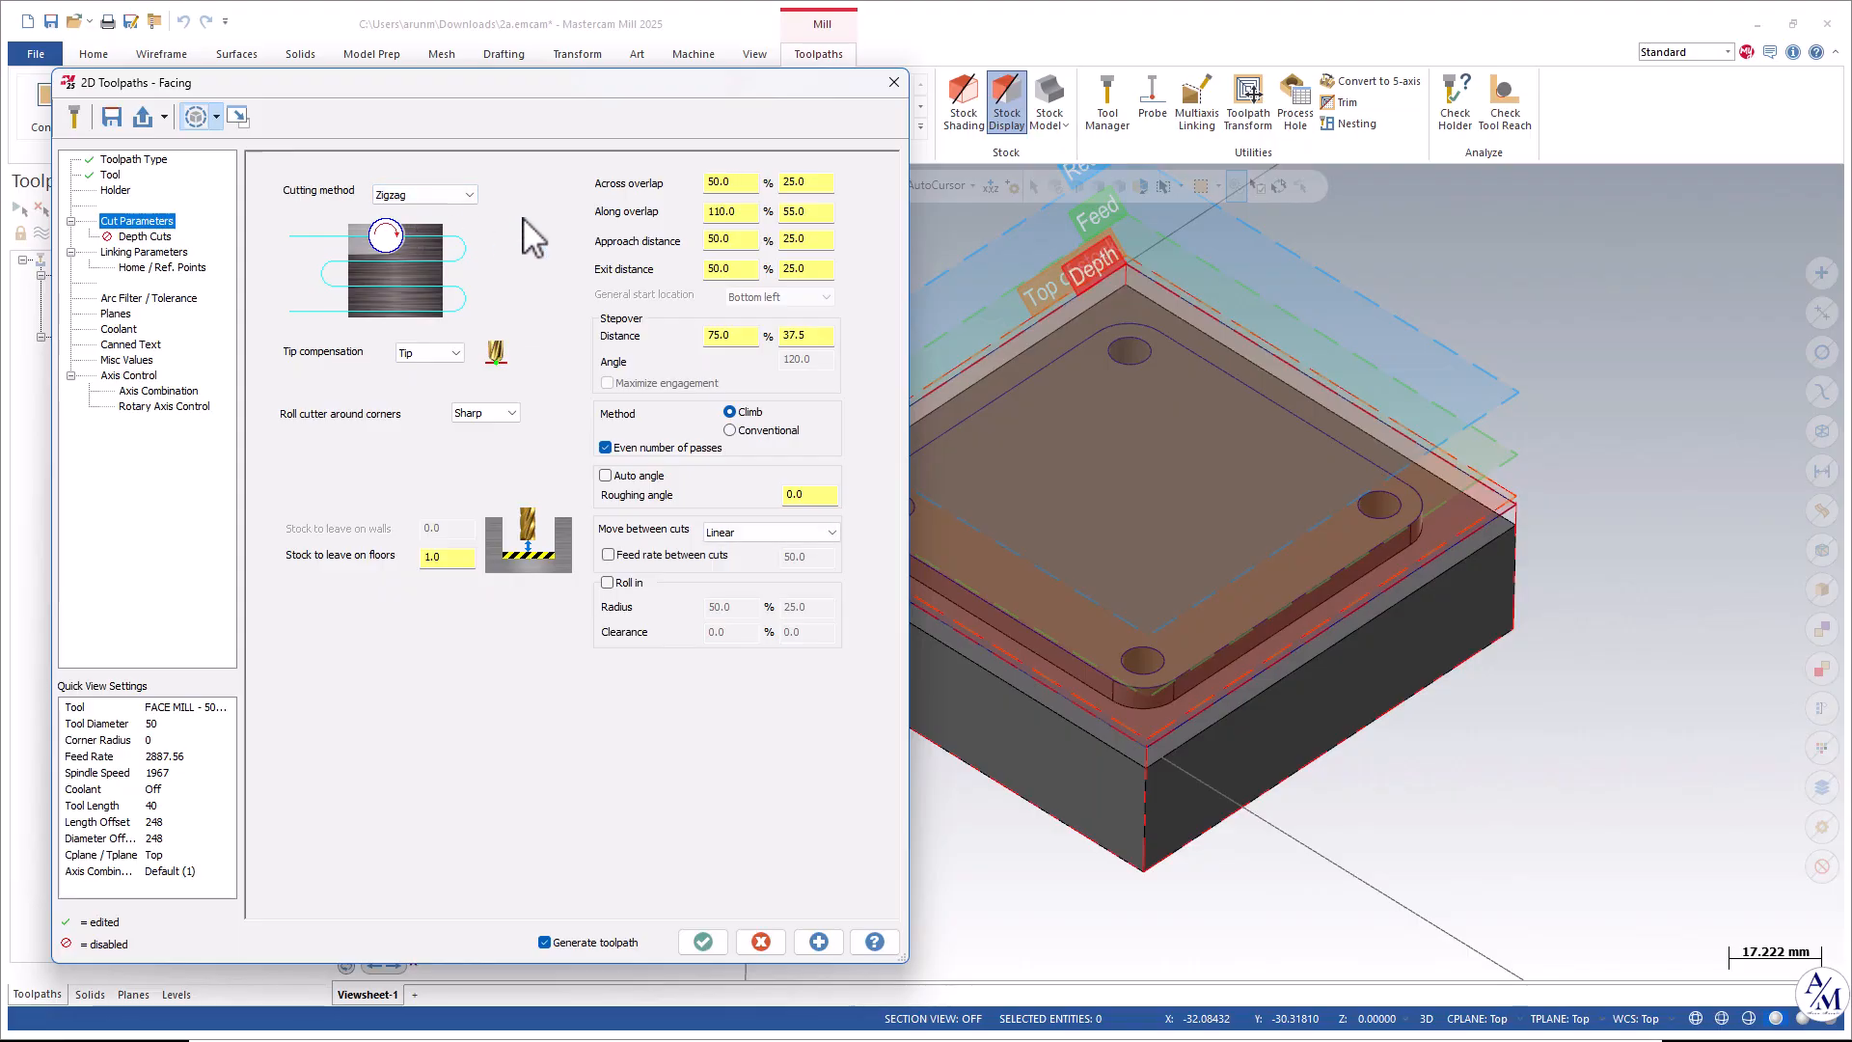
pyautogui.doubleClick(444, 558)
pyautogui.click(822, 941)
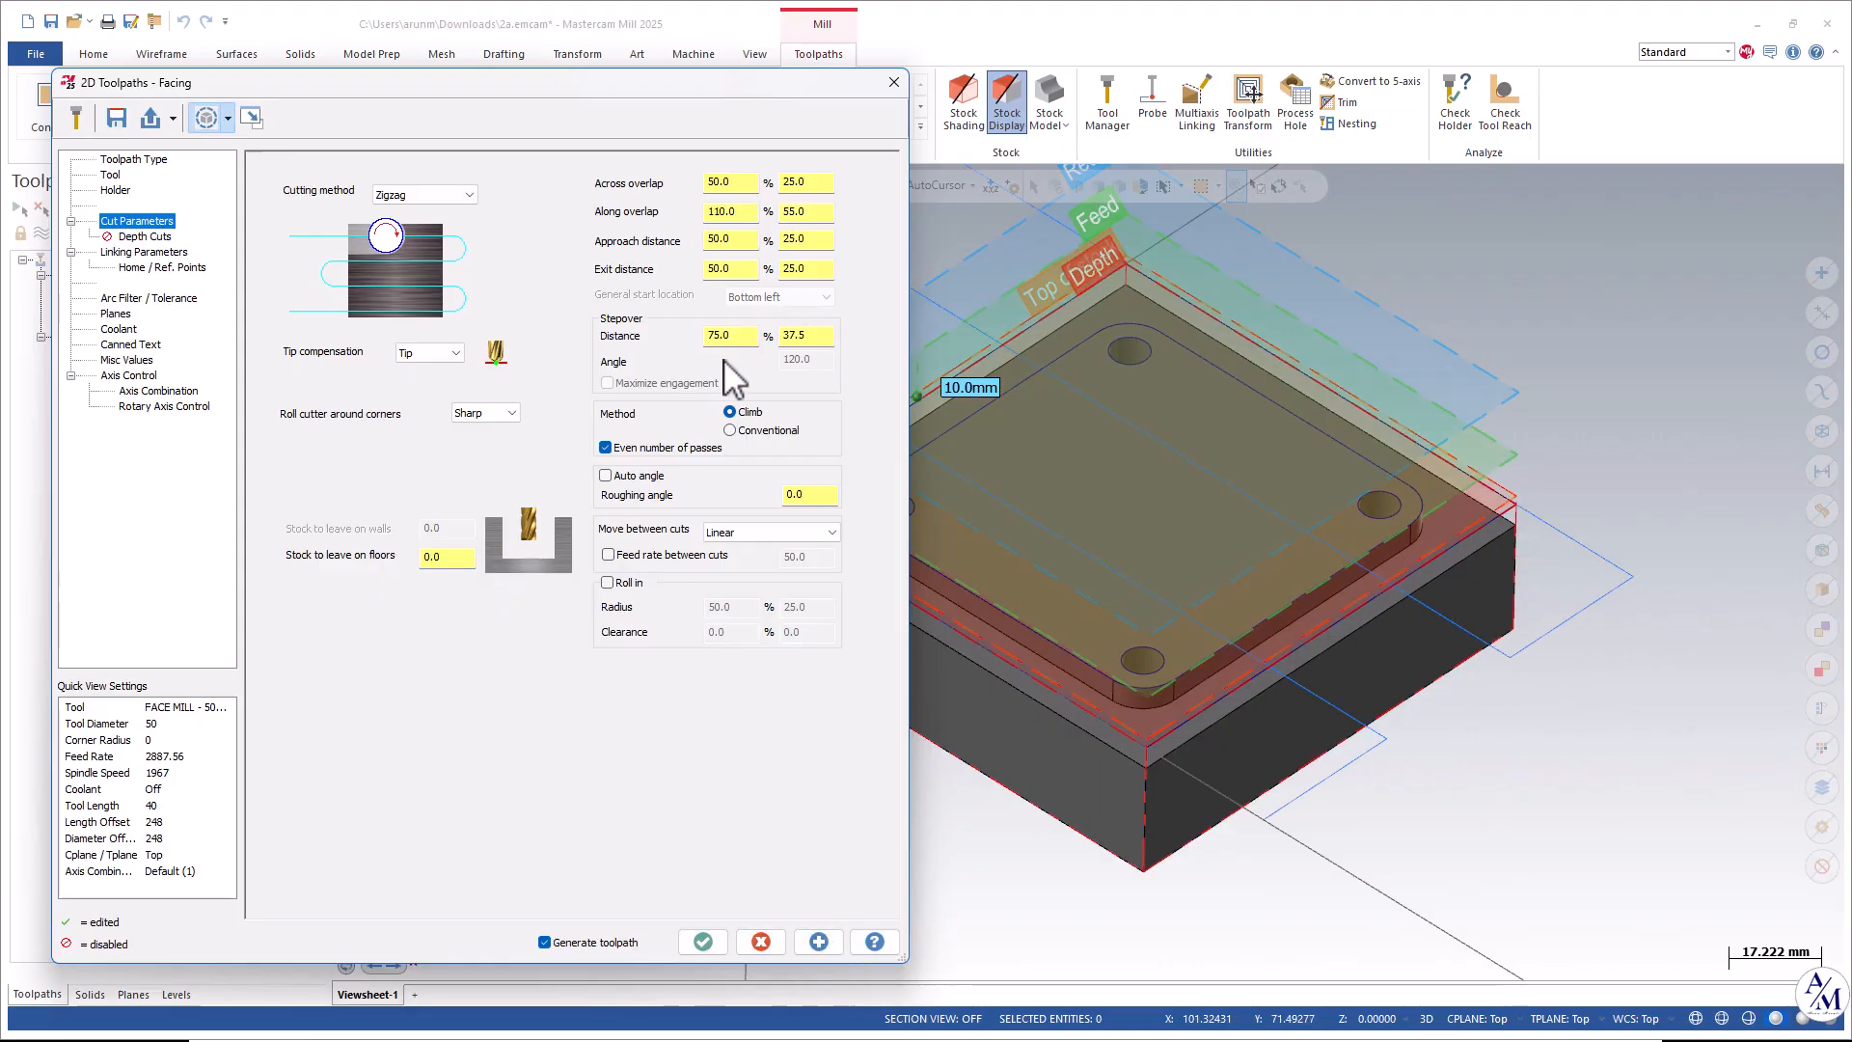
# Enable depth cuts with 1 finish cut and a 0.5 finish step.
pyautogui.click(143, 237)
pyautogui.click(326, 219)
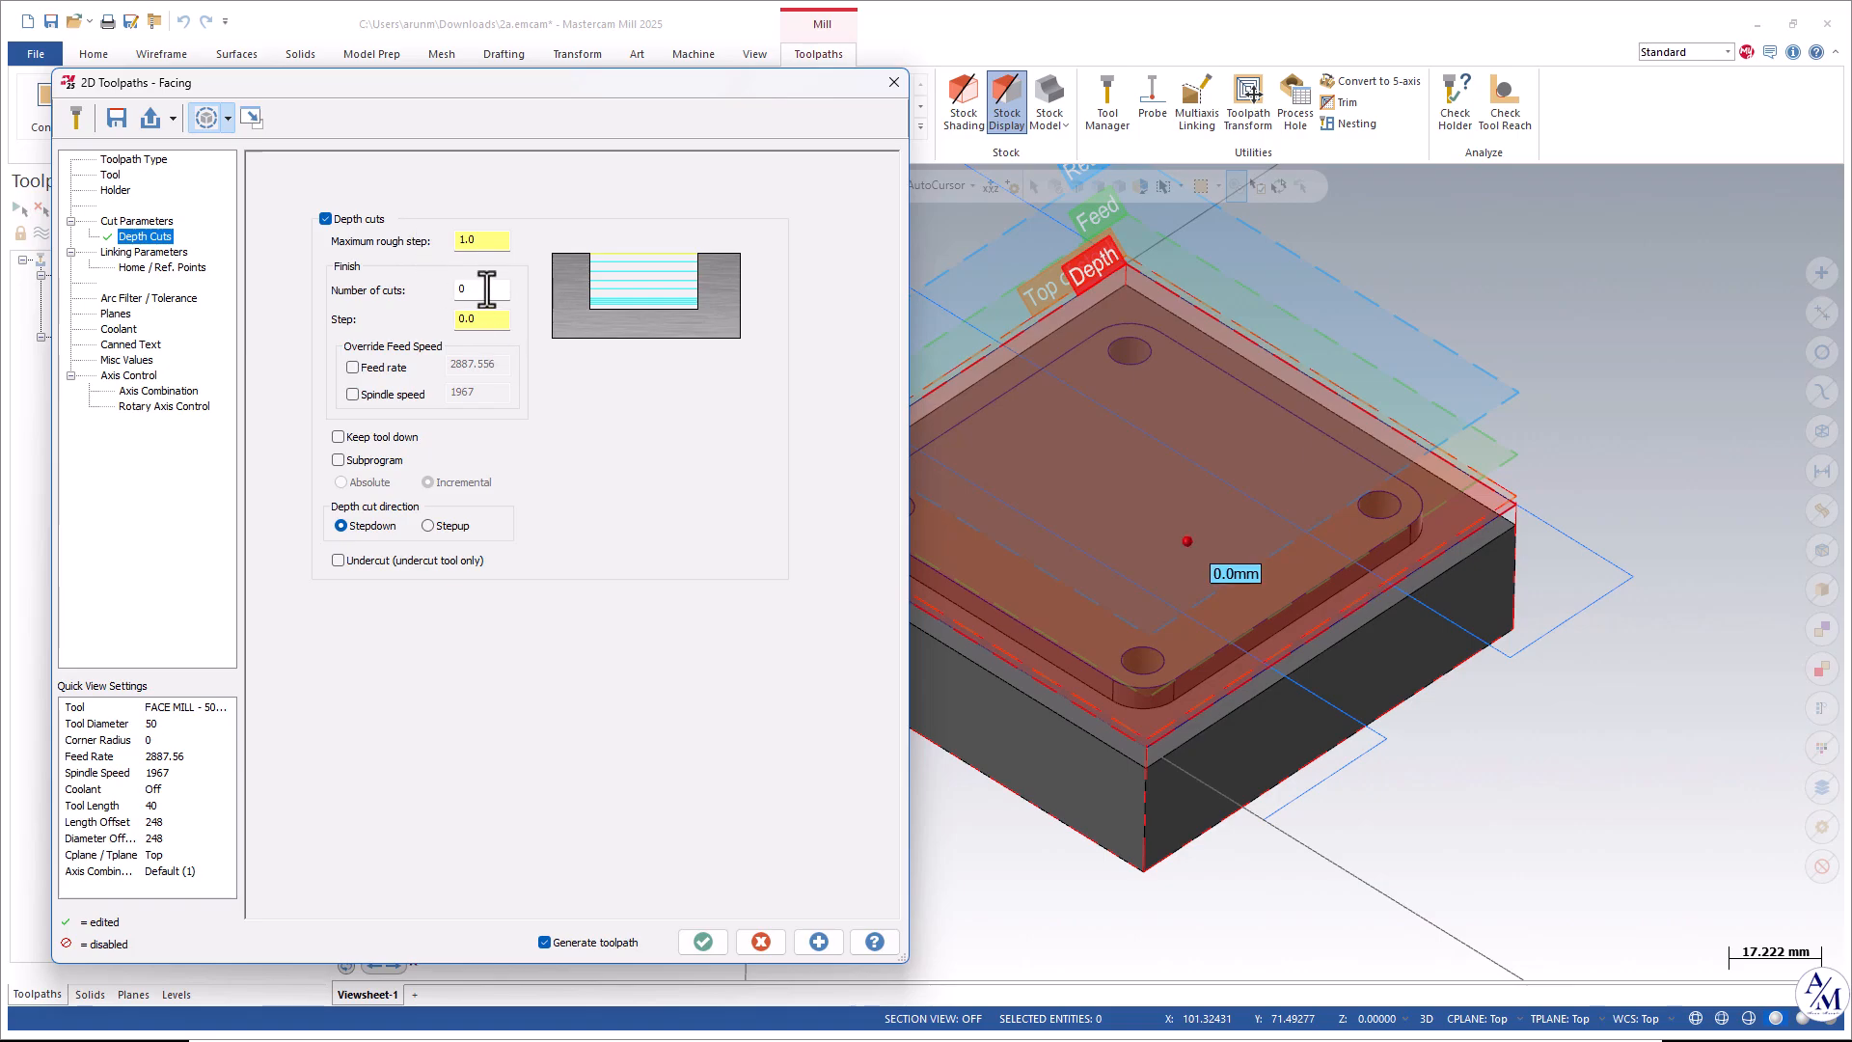
pyautogui.doubleClick(490, 245)
pyautogui.press('BackSpace')
pyautogui.moveTo(485, 318); pyautogui.dragTo(451, 313)
pyautogui.press('BackSpace')
# Set clearance to 50, retract to 25 Absolute and feed plane to 15 in the facing linking parameters.
pyautogui.click(142, 252)
pyautogui.click(298, 170)
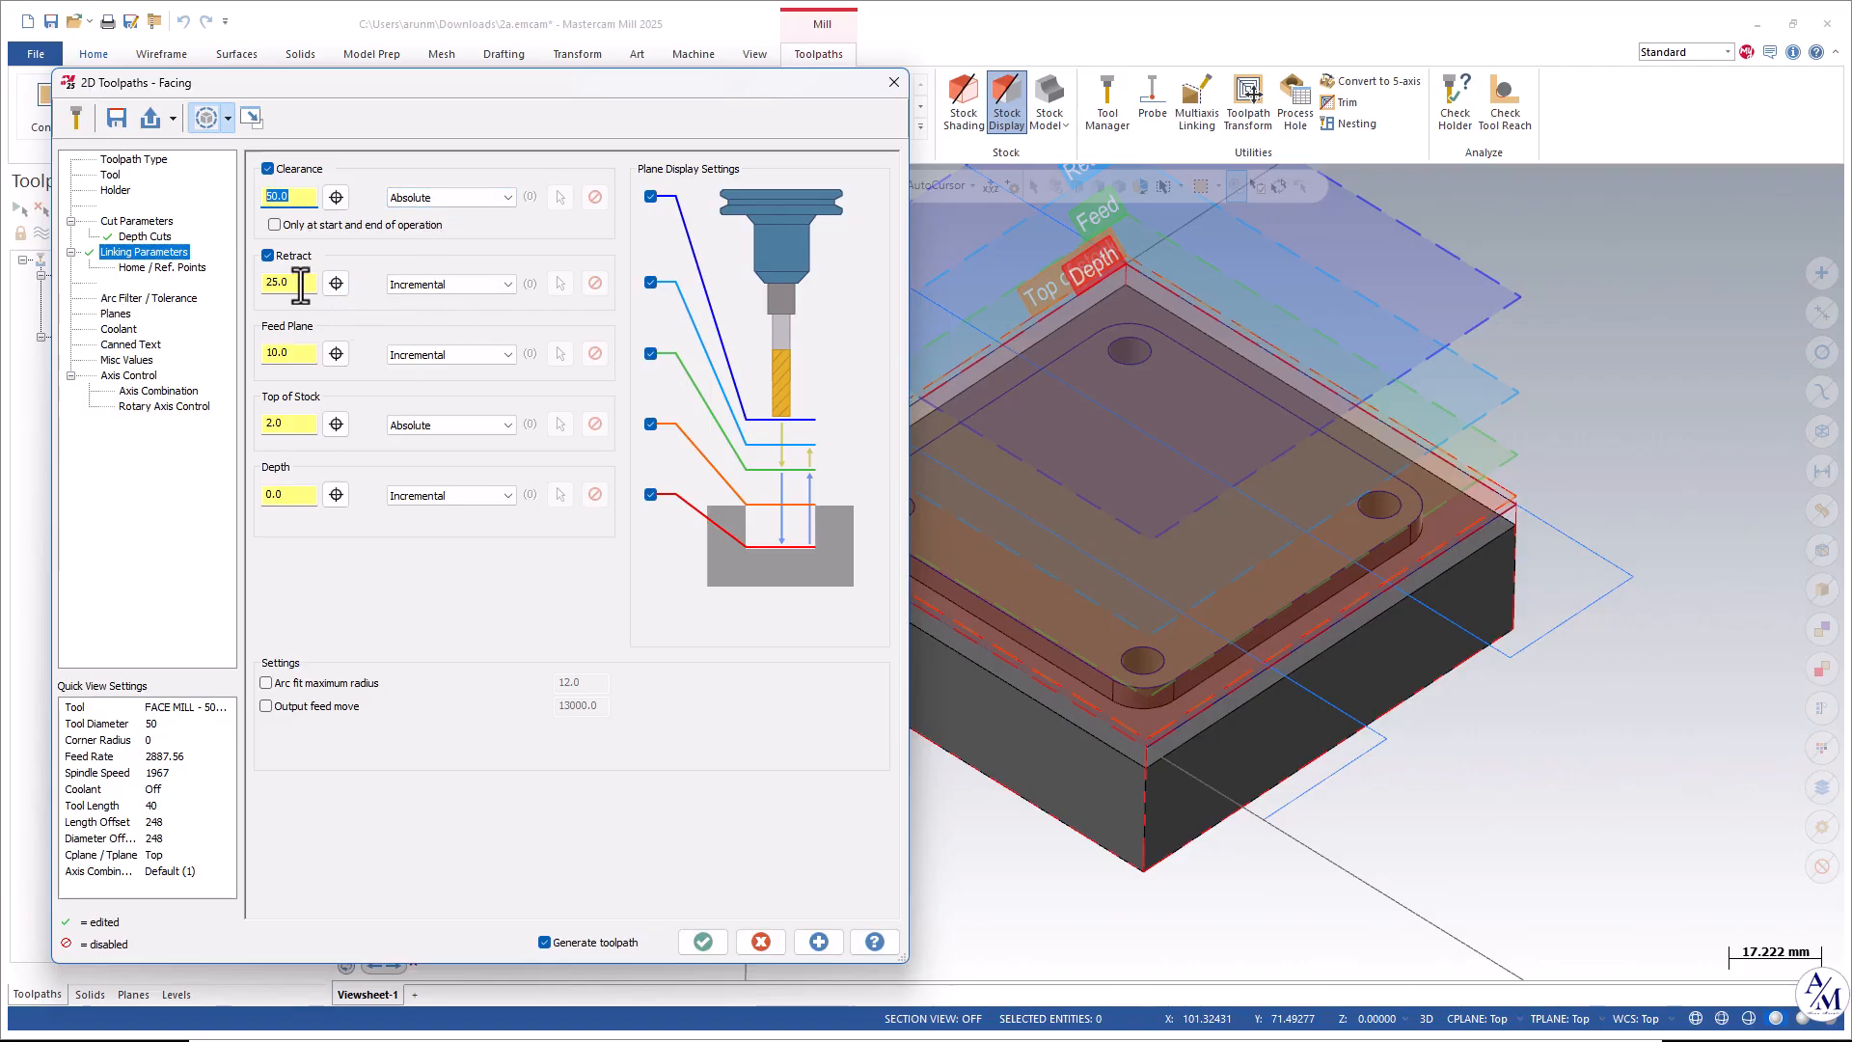
pyautogui.click(449, 284)
pyautogui.click(424, 304)
pyautogui.click(307, 353)
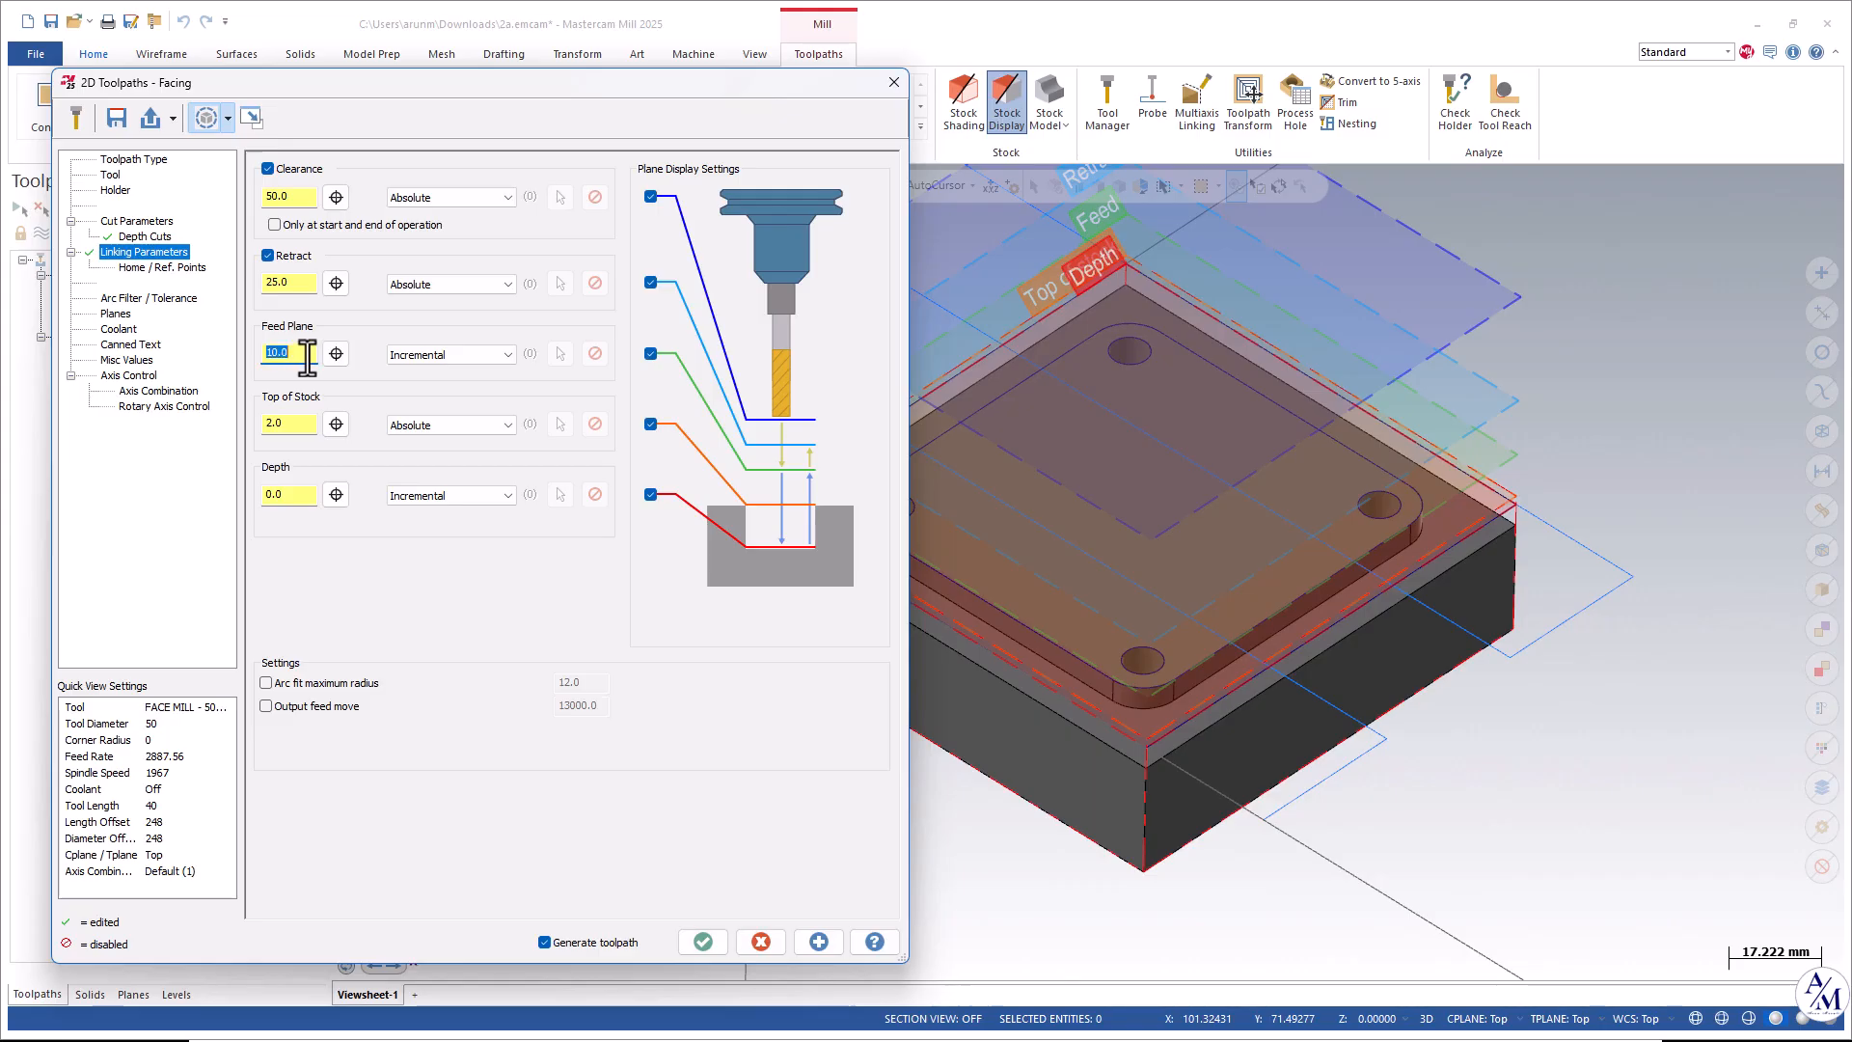
pyautogui.click(298, 423)
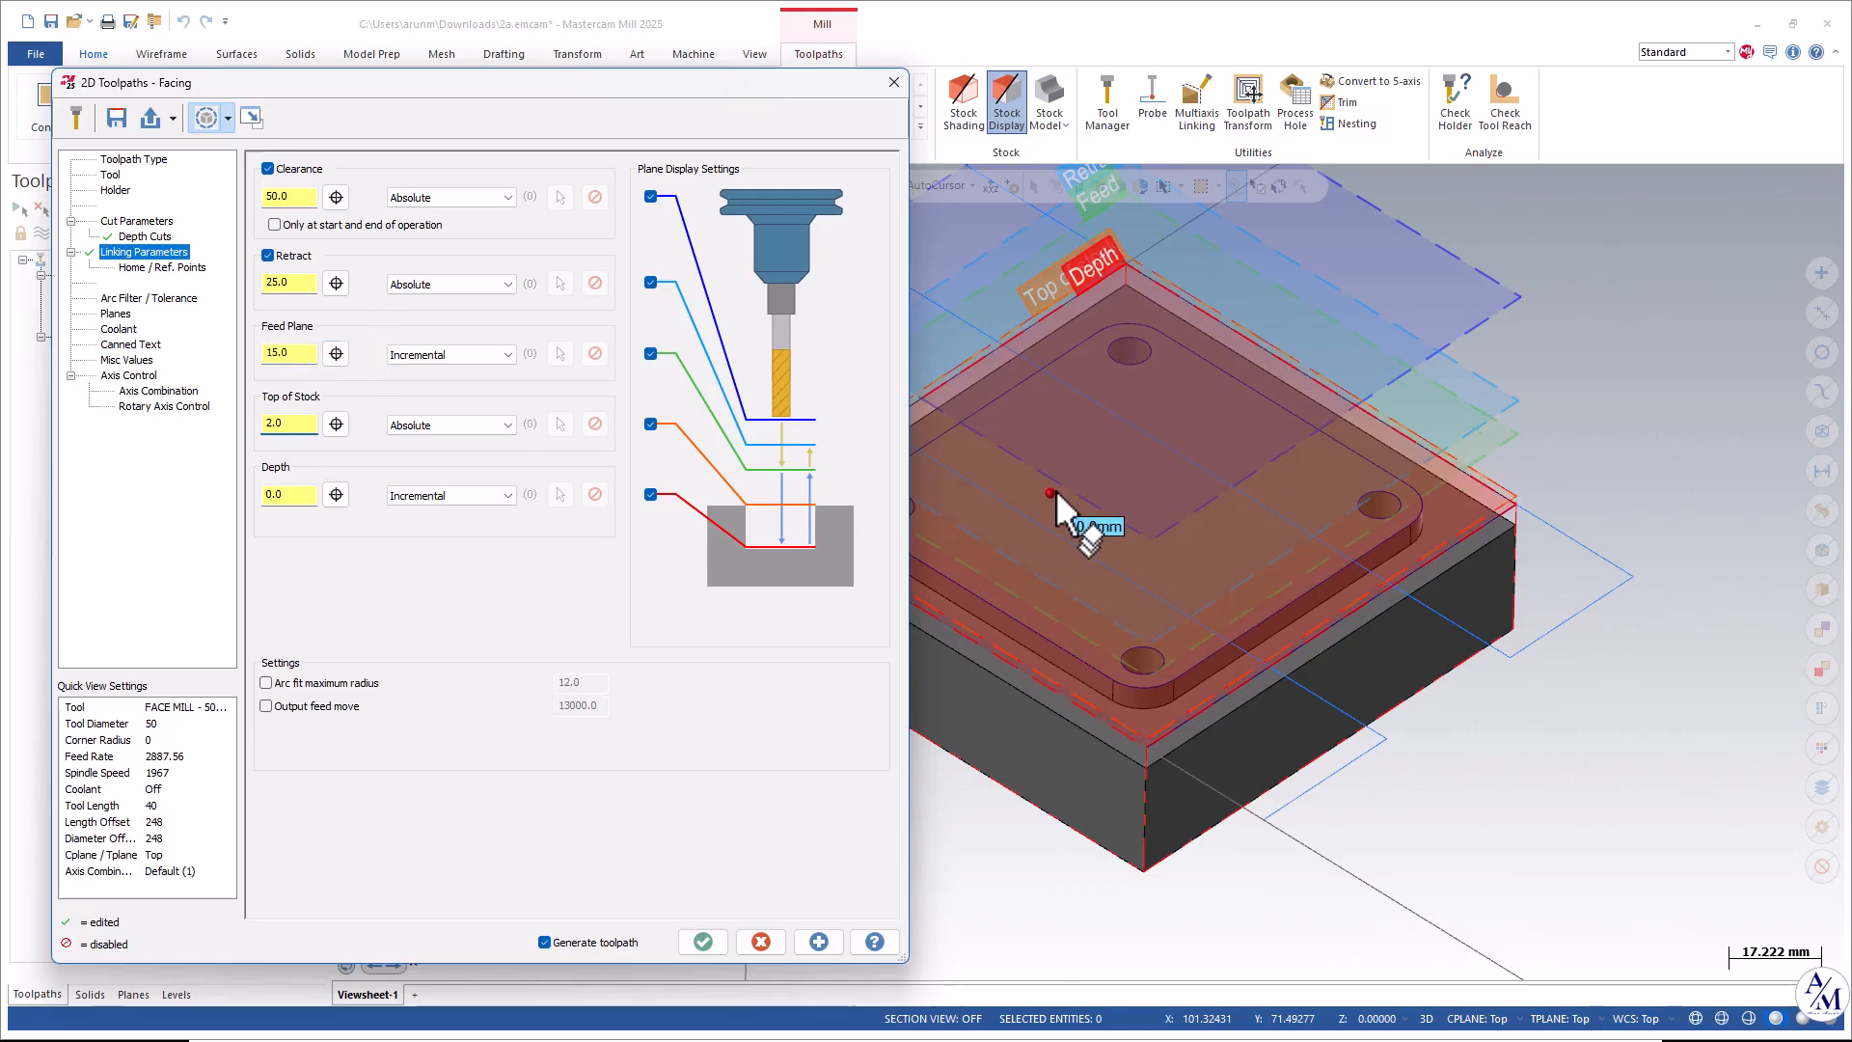
# Switch the facing depth to Absolute and pick the depth from a point on the plate's top face.
pyautogui.scroll(-2, 1055, 491)
pyautogui.moveTo(1158, 478); pyautogui.dragTo(1071, 524, button='middle')
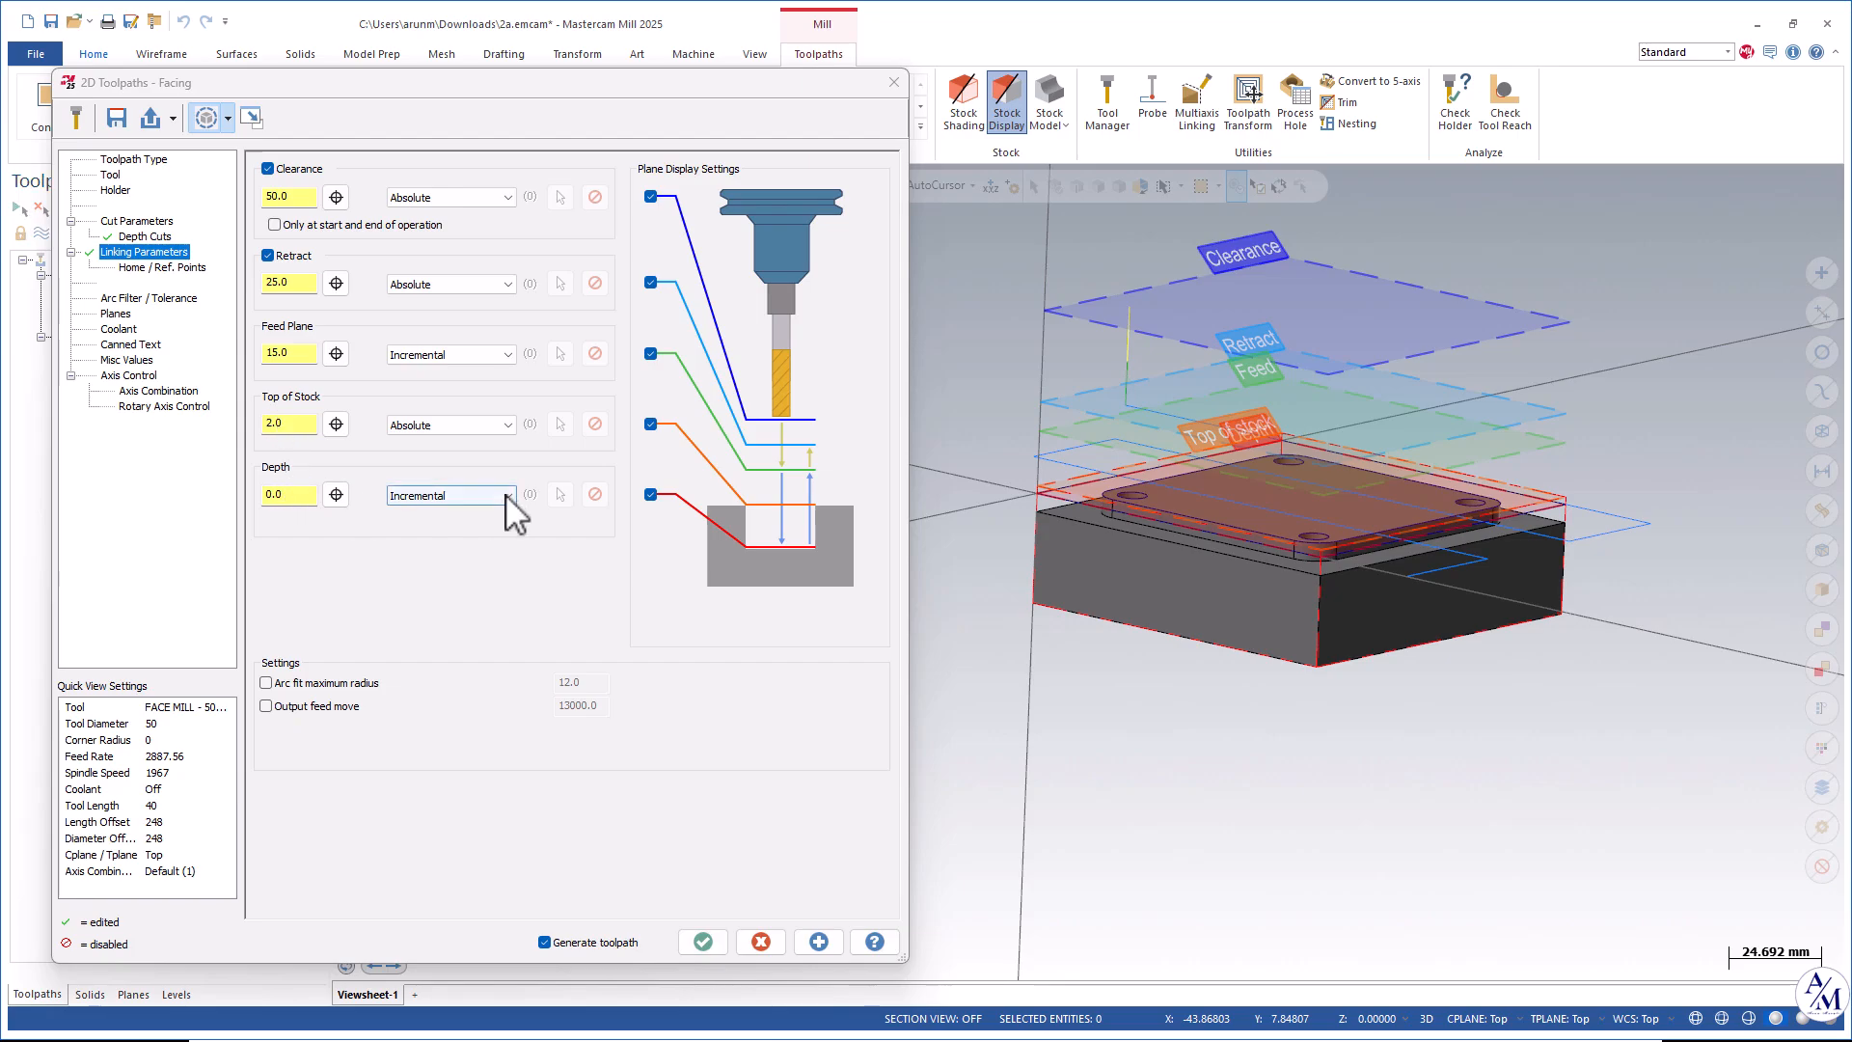
pyautogui.click(454, 495)
pyautogui.click(434, 528)
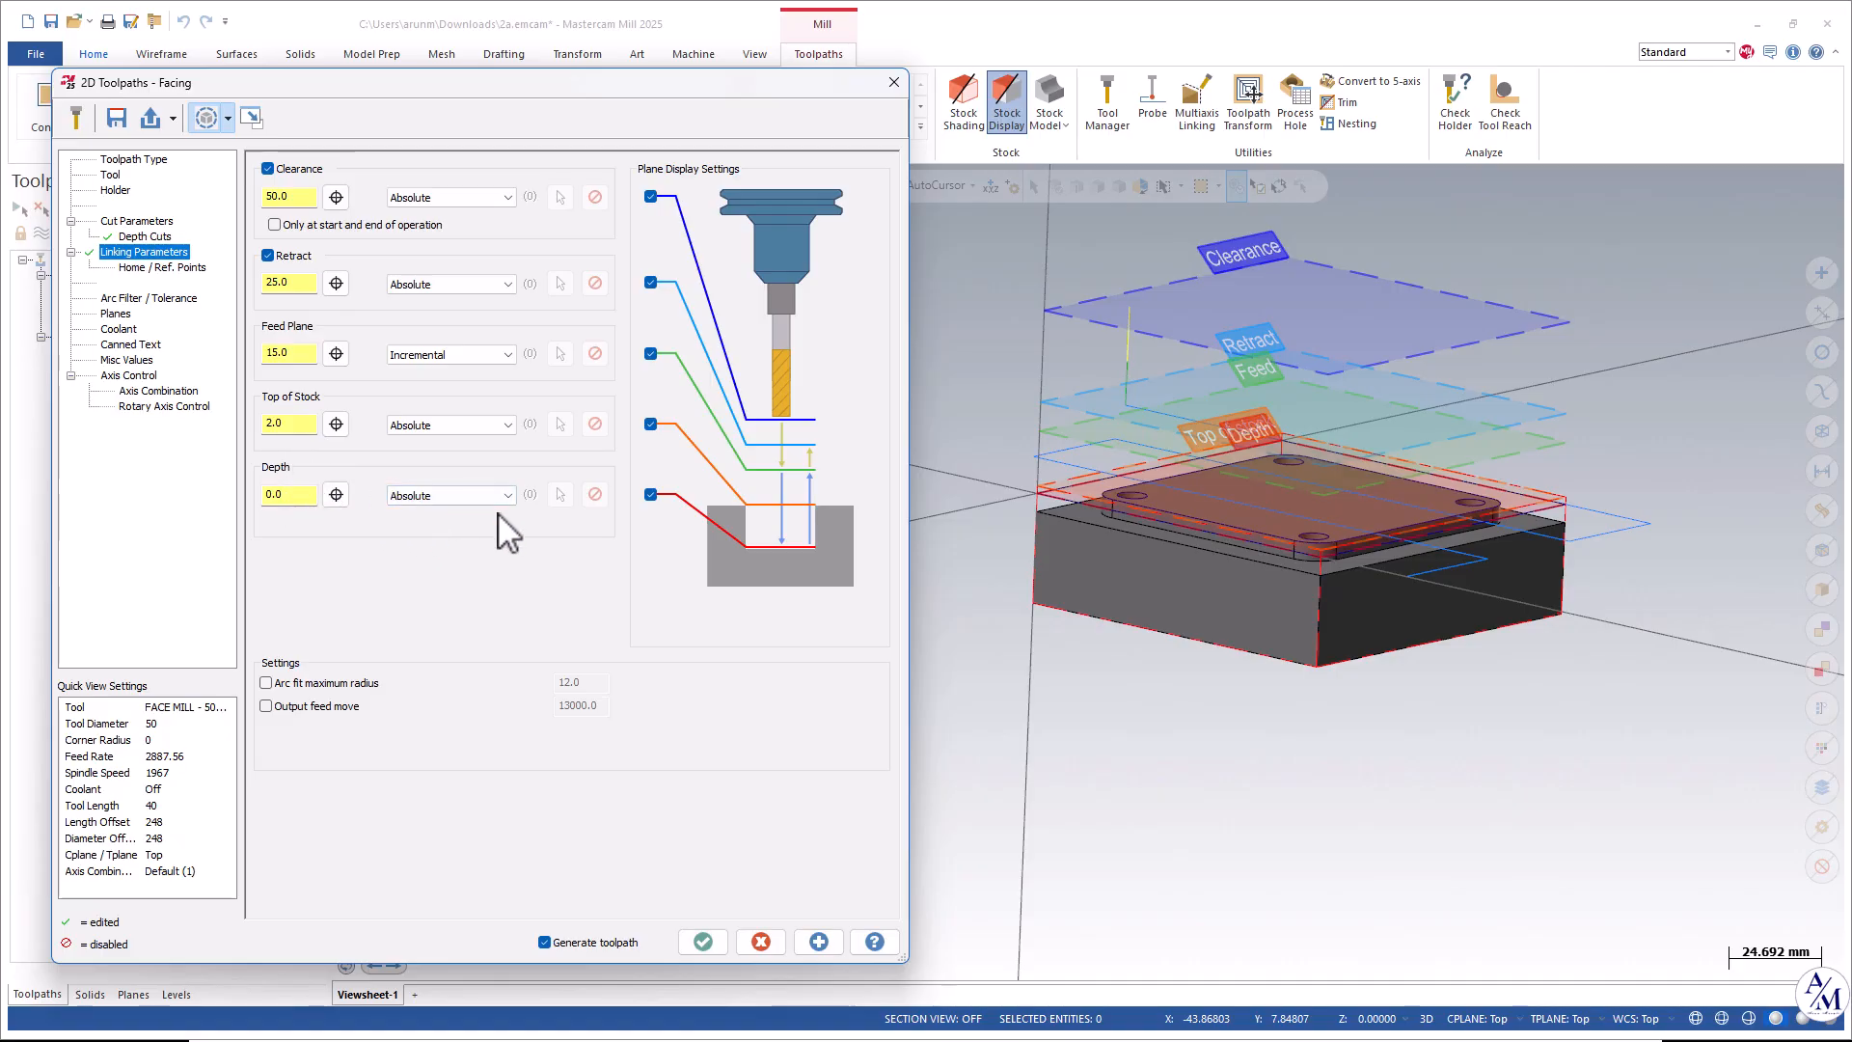
pyautogui.click(336, 495)
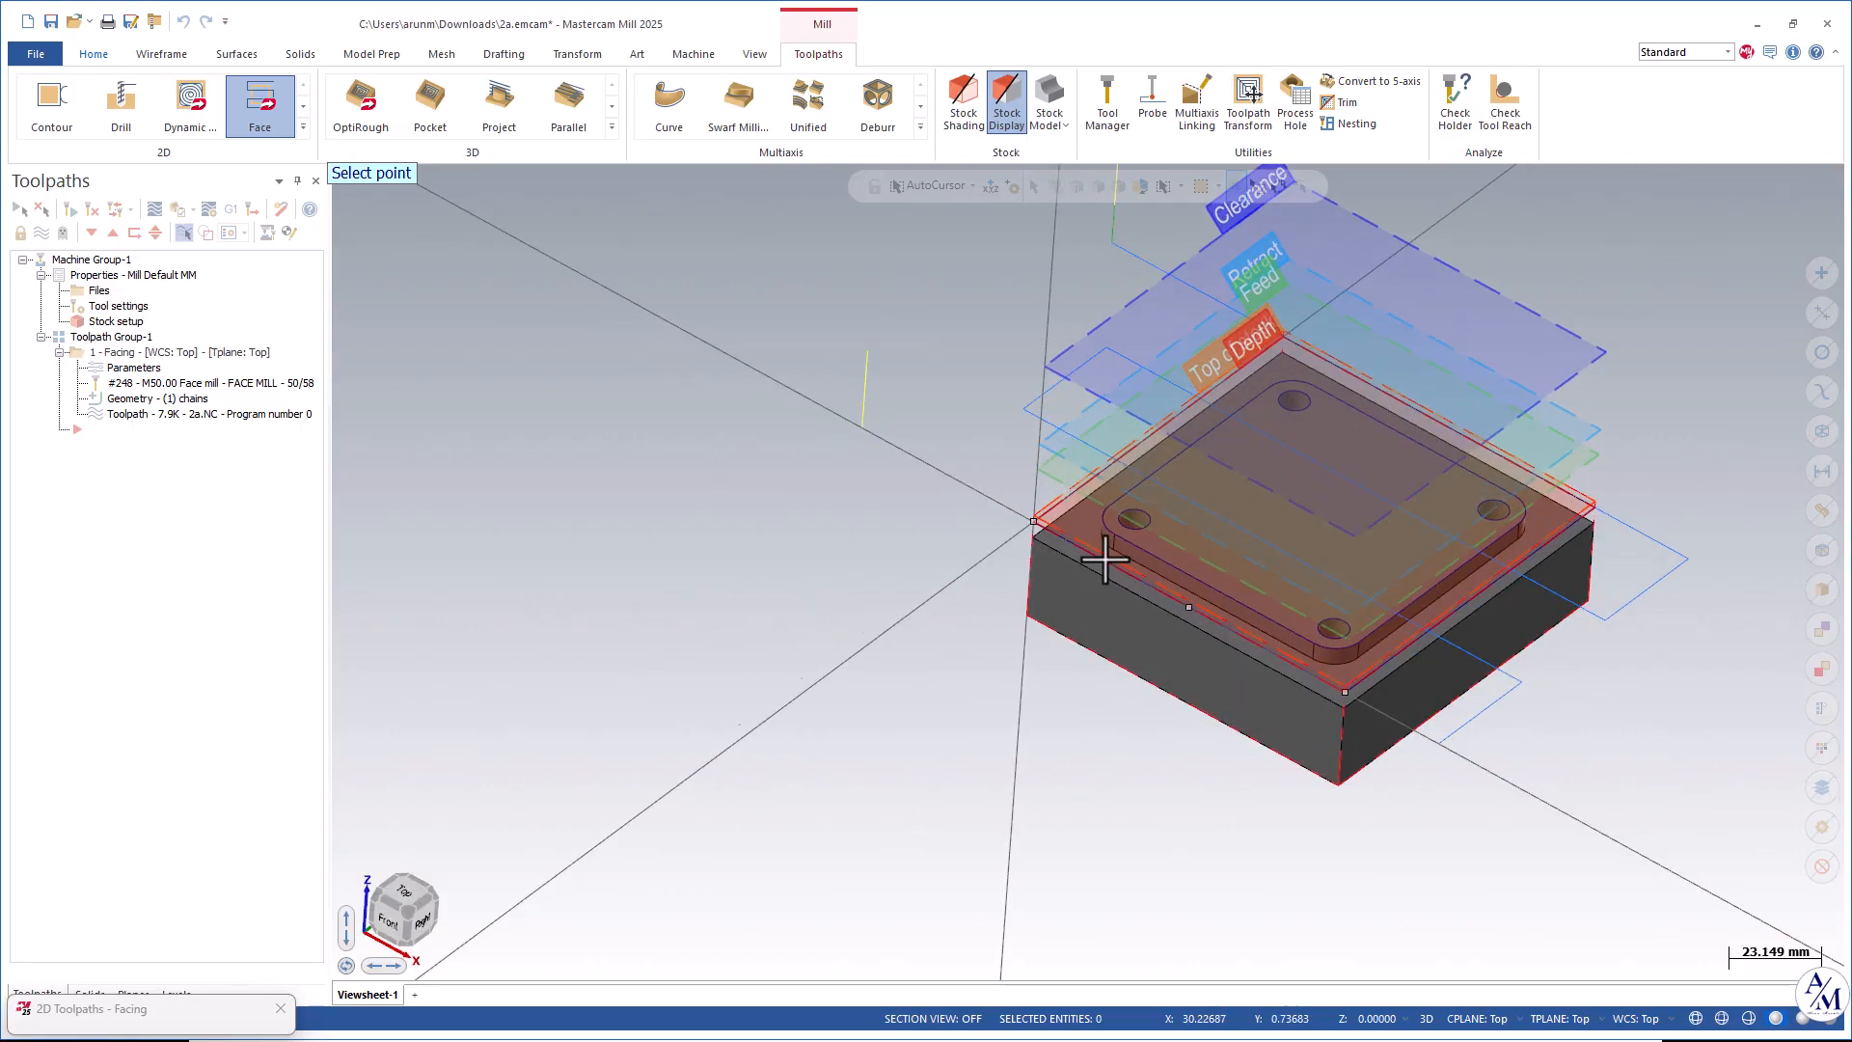
pyautogui.scroll(3, 1144, 531)
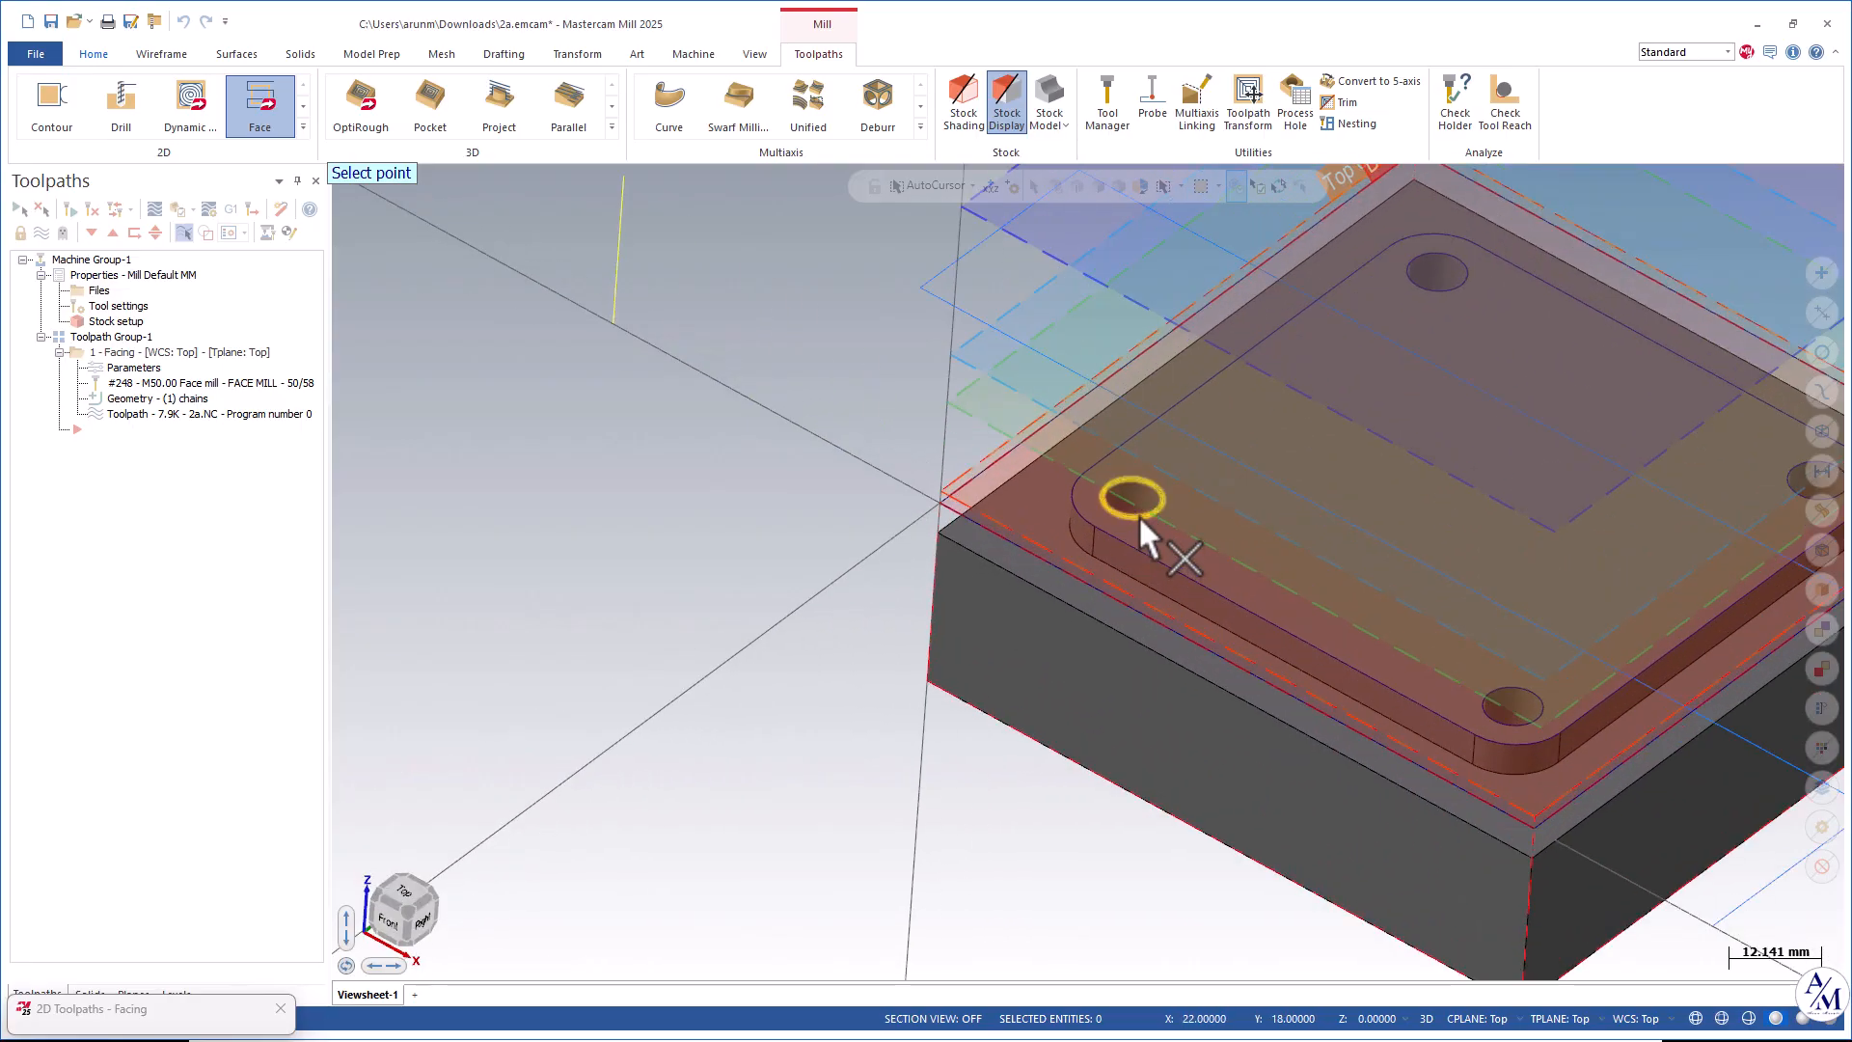
pyautogui.click(1133, 496)
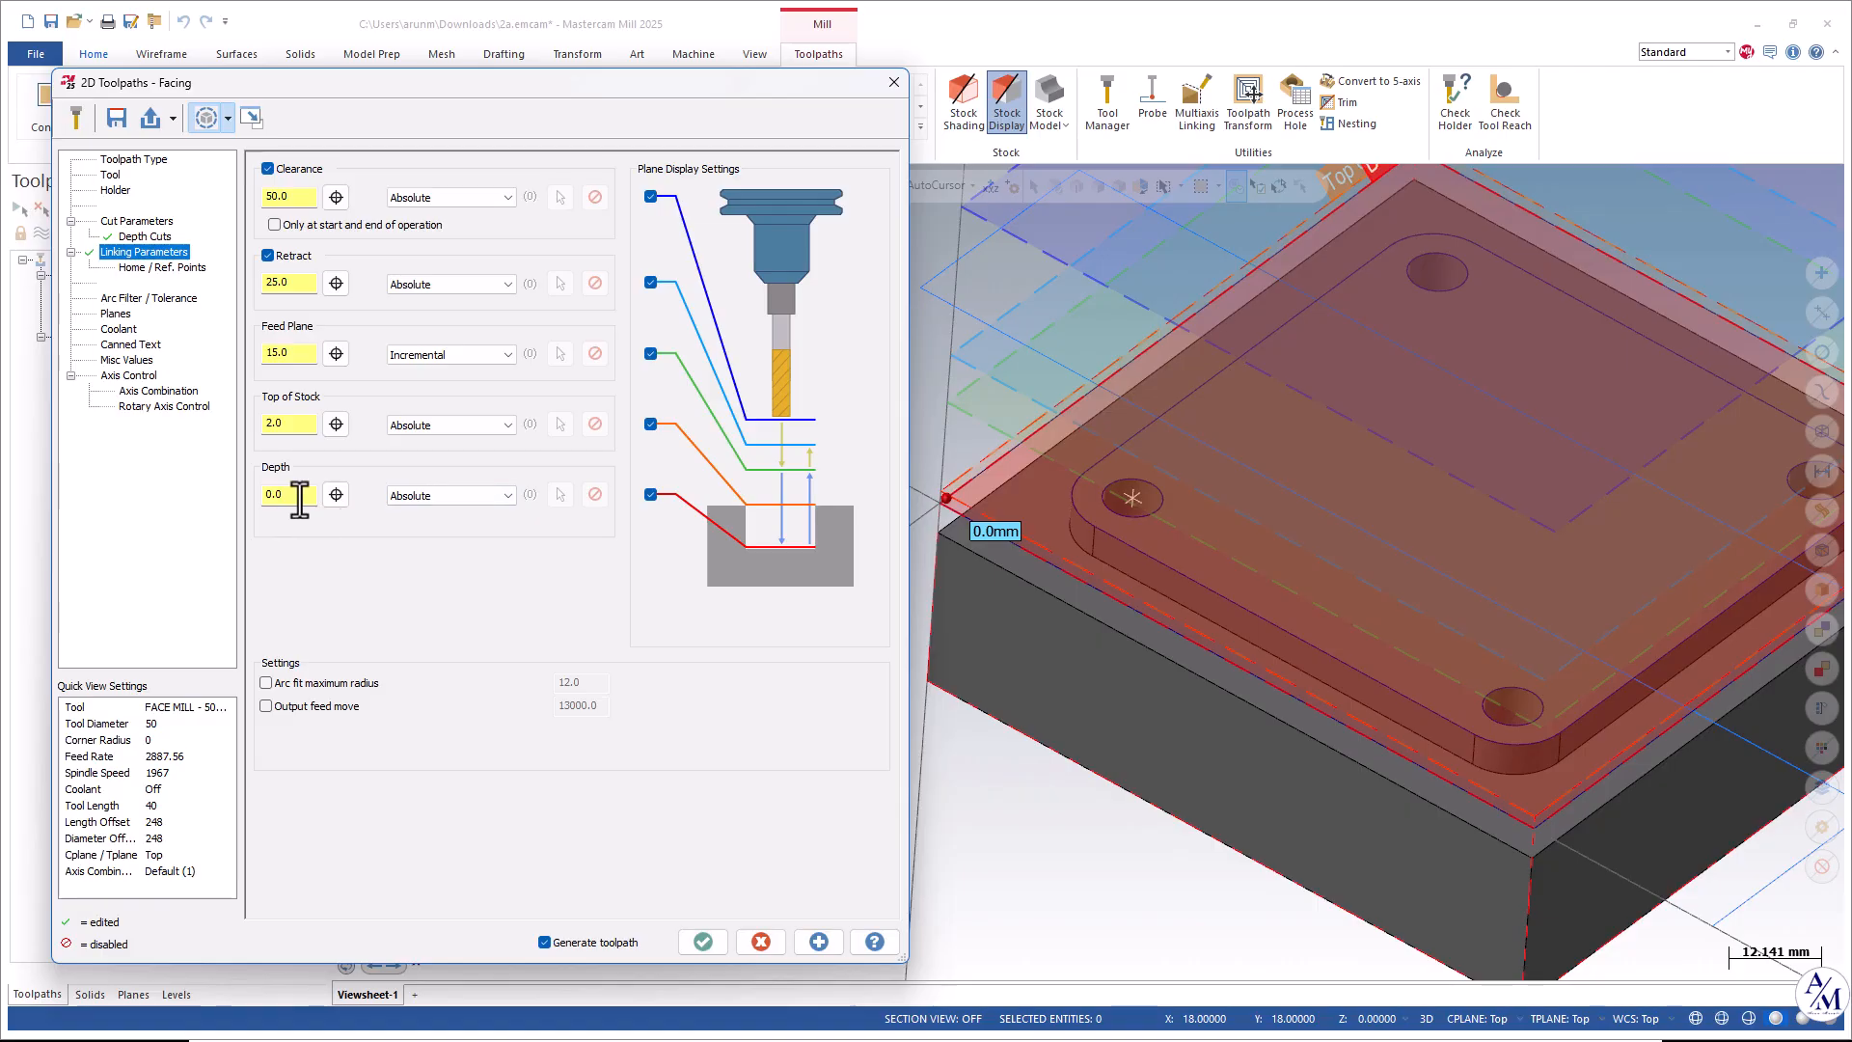
# Turn flood coolant on and accept the facing toolpath parameters.
pyautogui.click(113, 314)
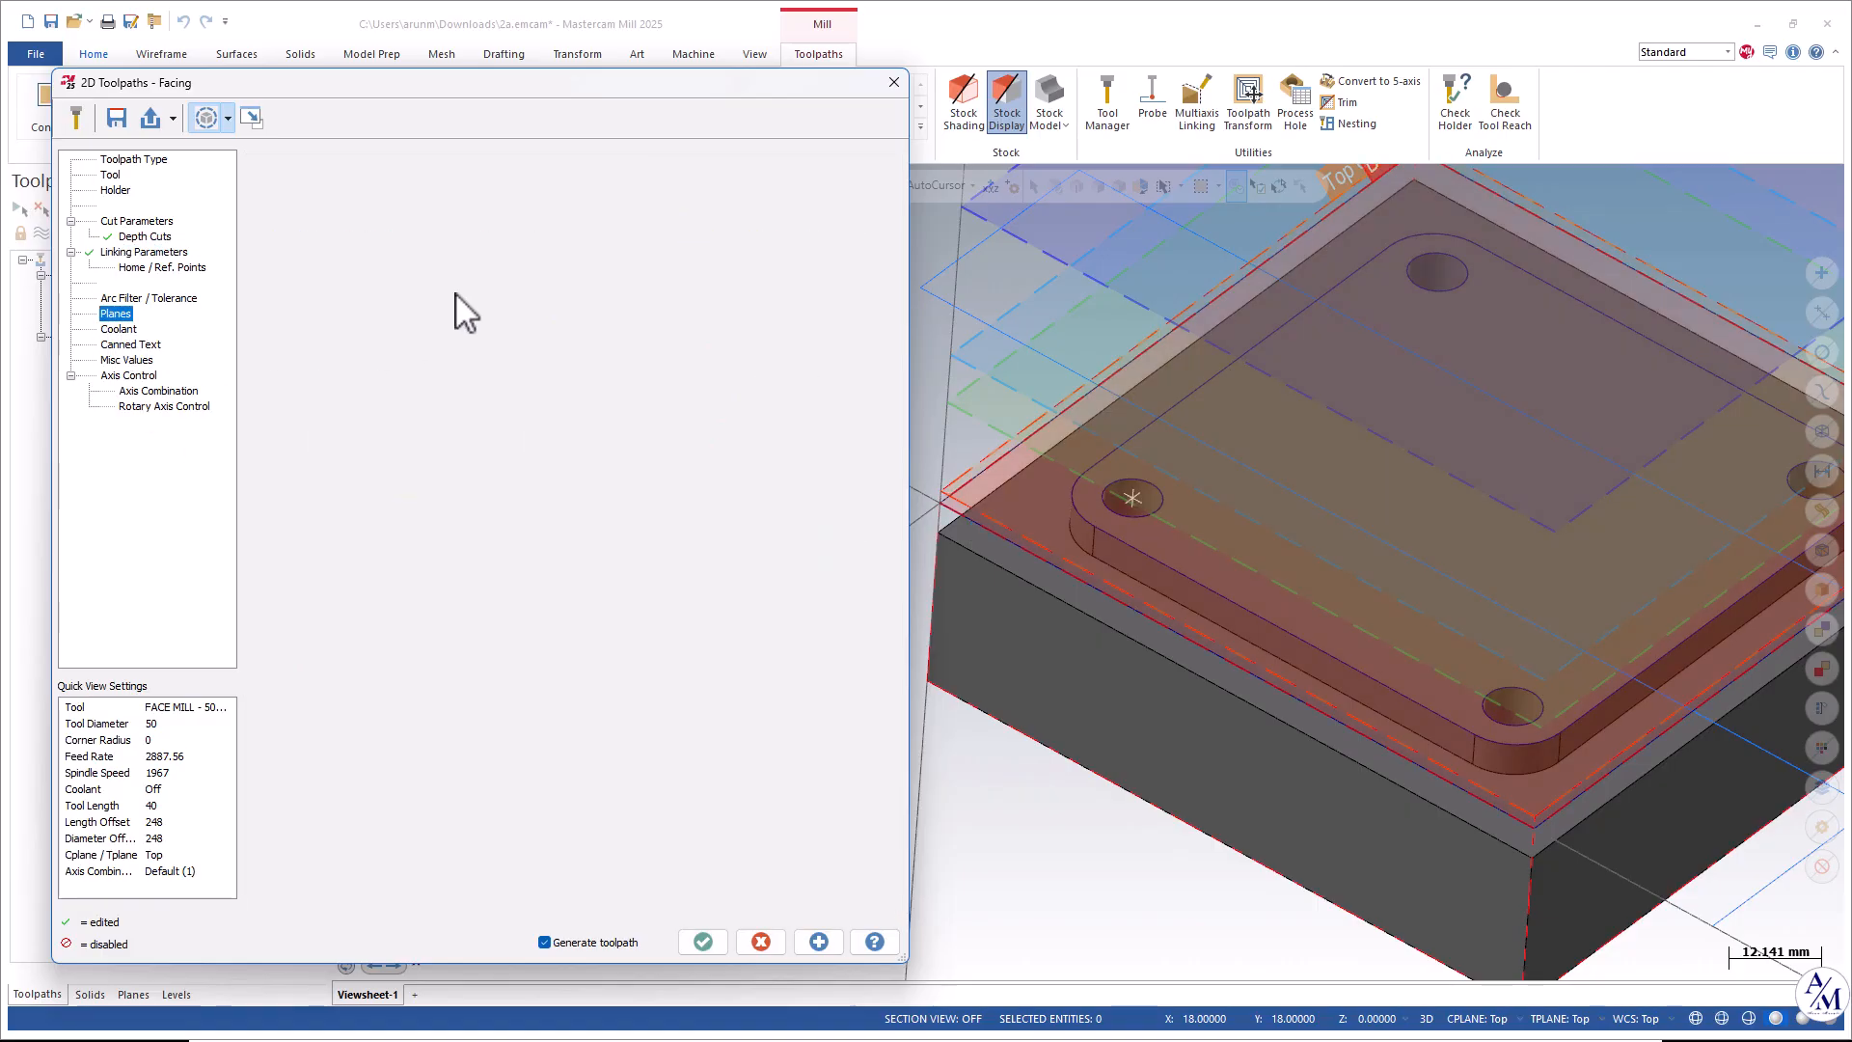
pyautogui.press('Down')
pyautogui.click(596, 272)
pyautogui.click(579, 306)
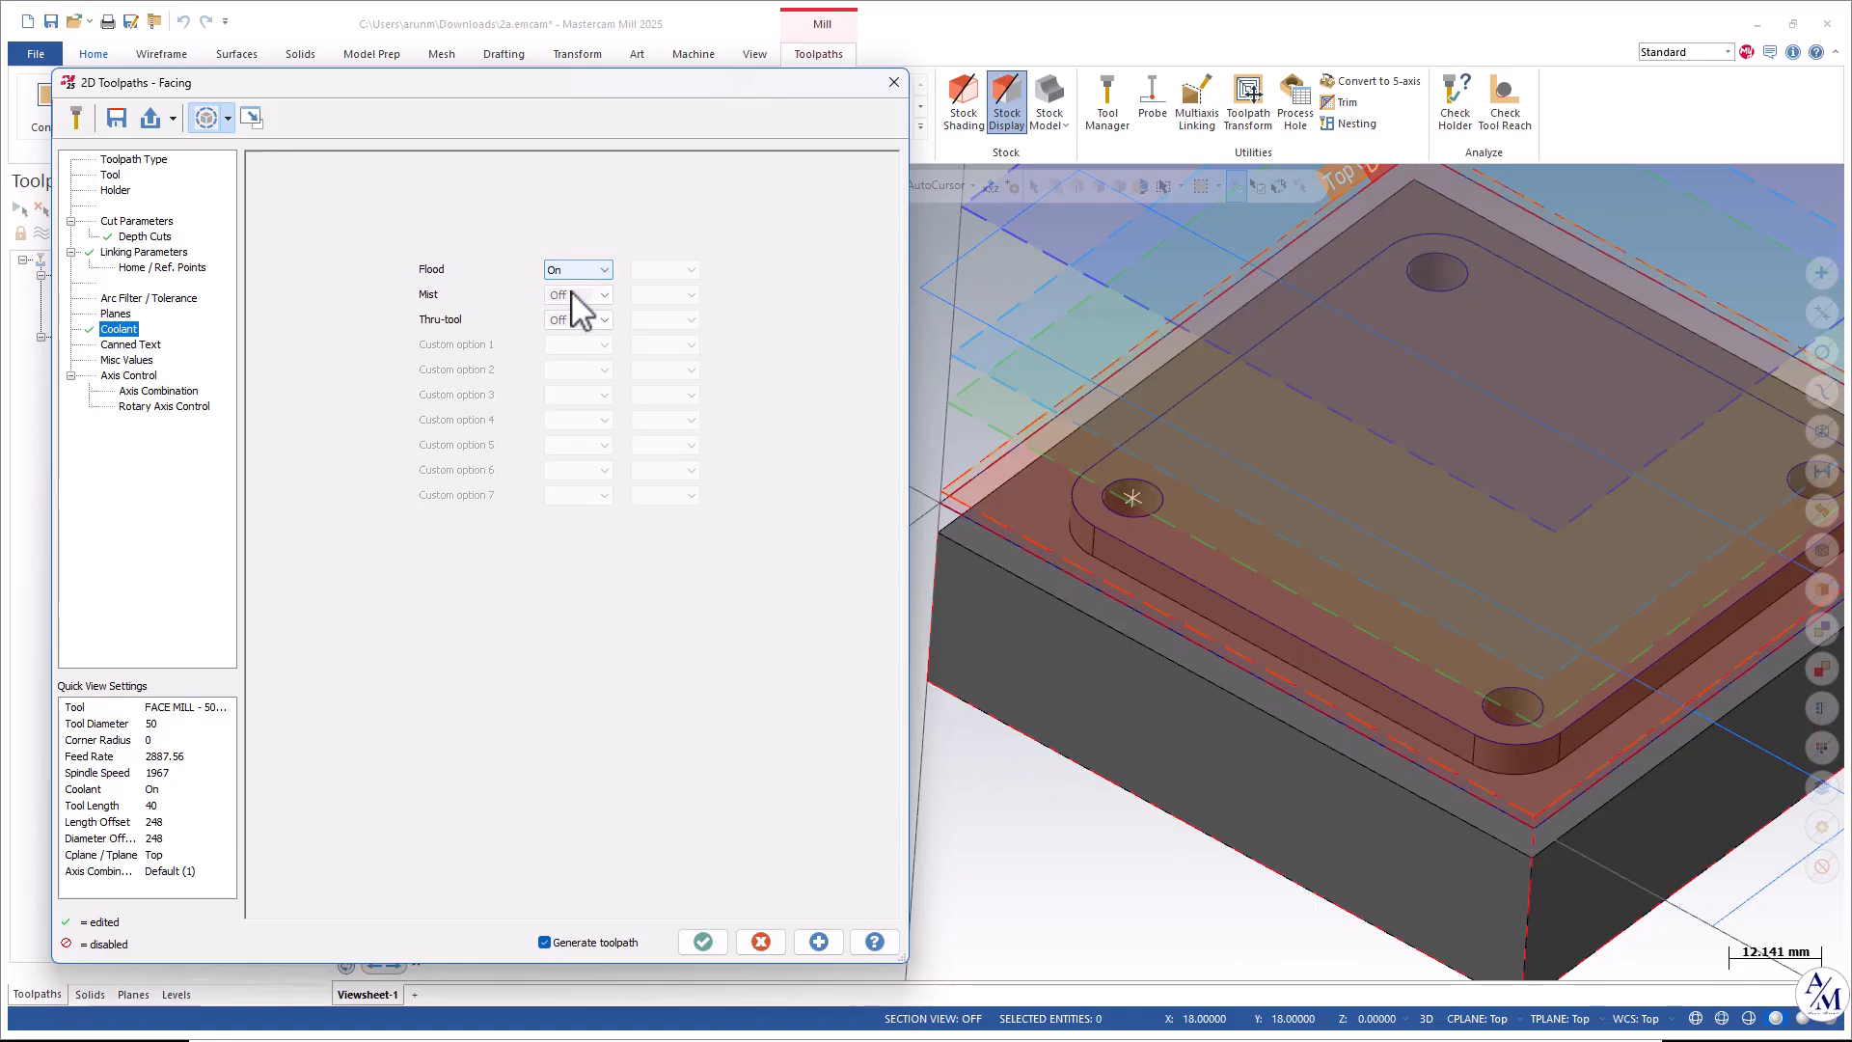
pyautogui.click(821, 937)
pyautogui.moveTo(1271, 685); pyautogui.dragTo(1261, 488, button='middle')
pyautogui.click(720, 942)
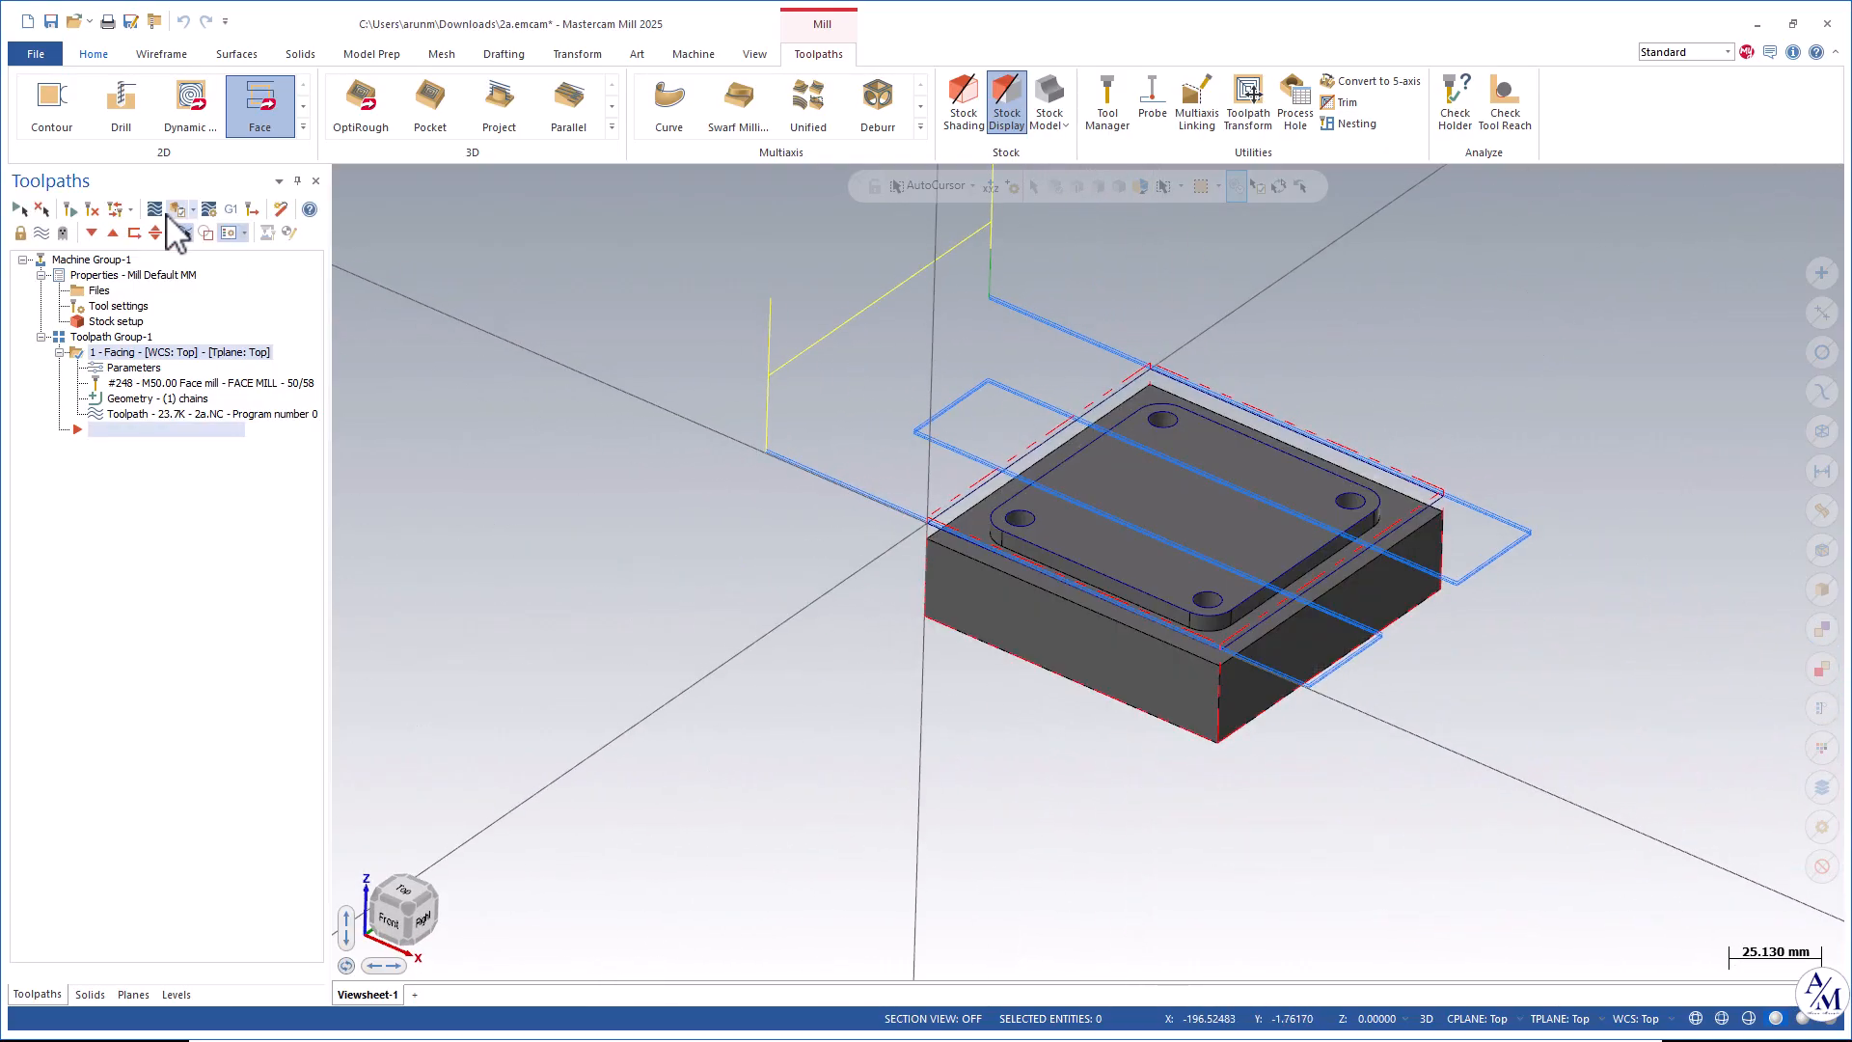
# Backplot the facing toolpath to review the tool motion.
pyautogui.click(153, 210)
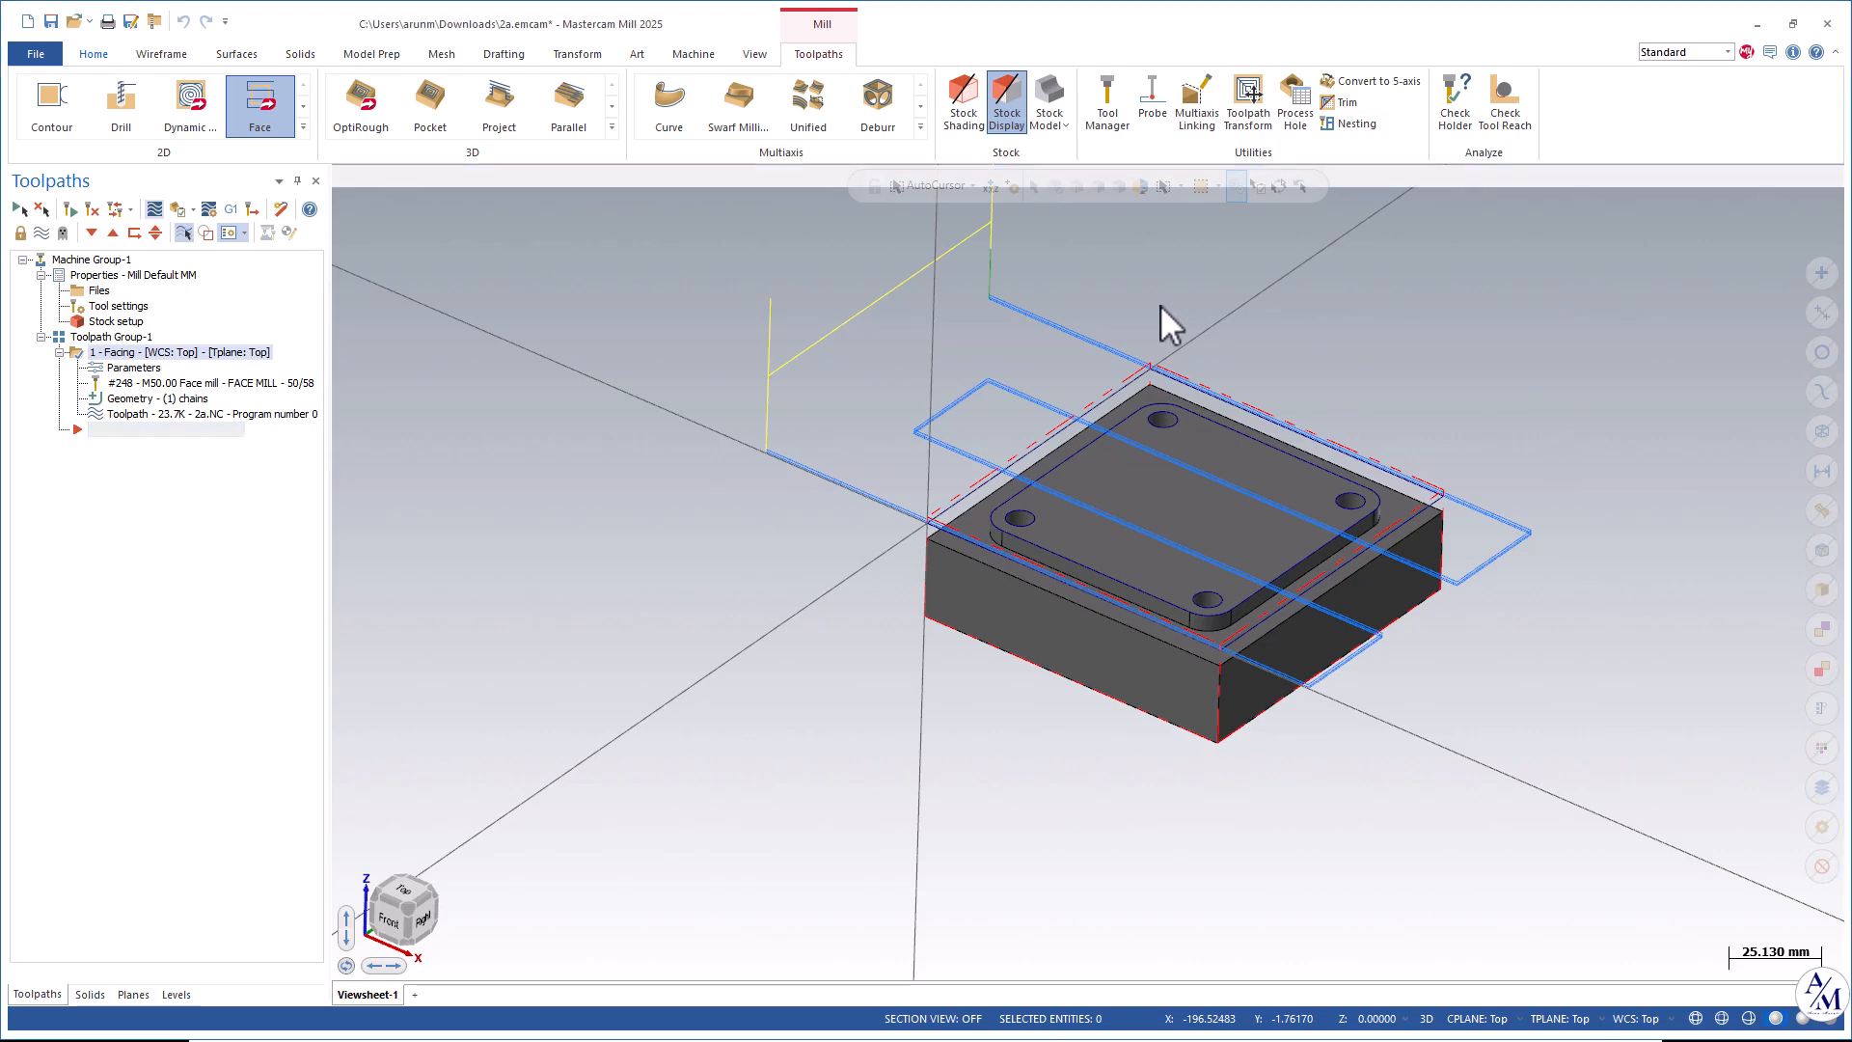
pyautogui.scroll(2, 1257, 352)
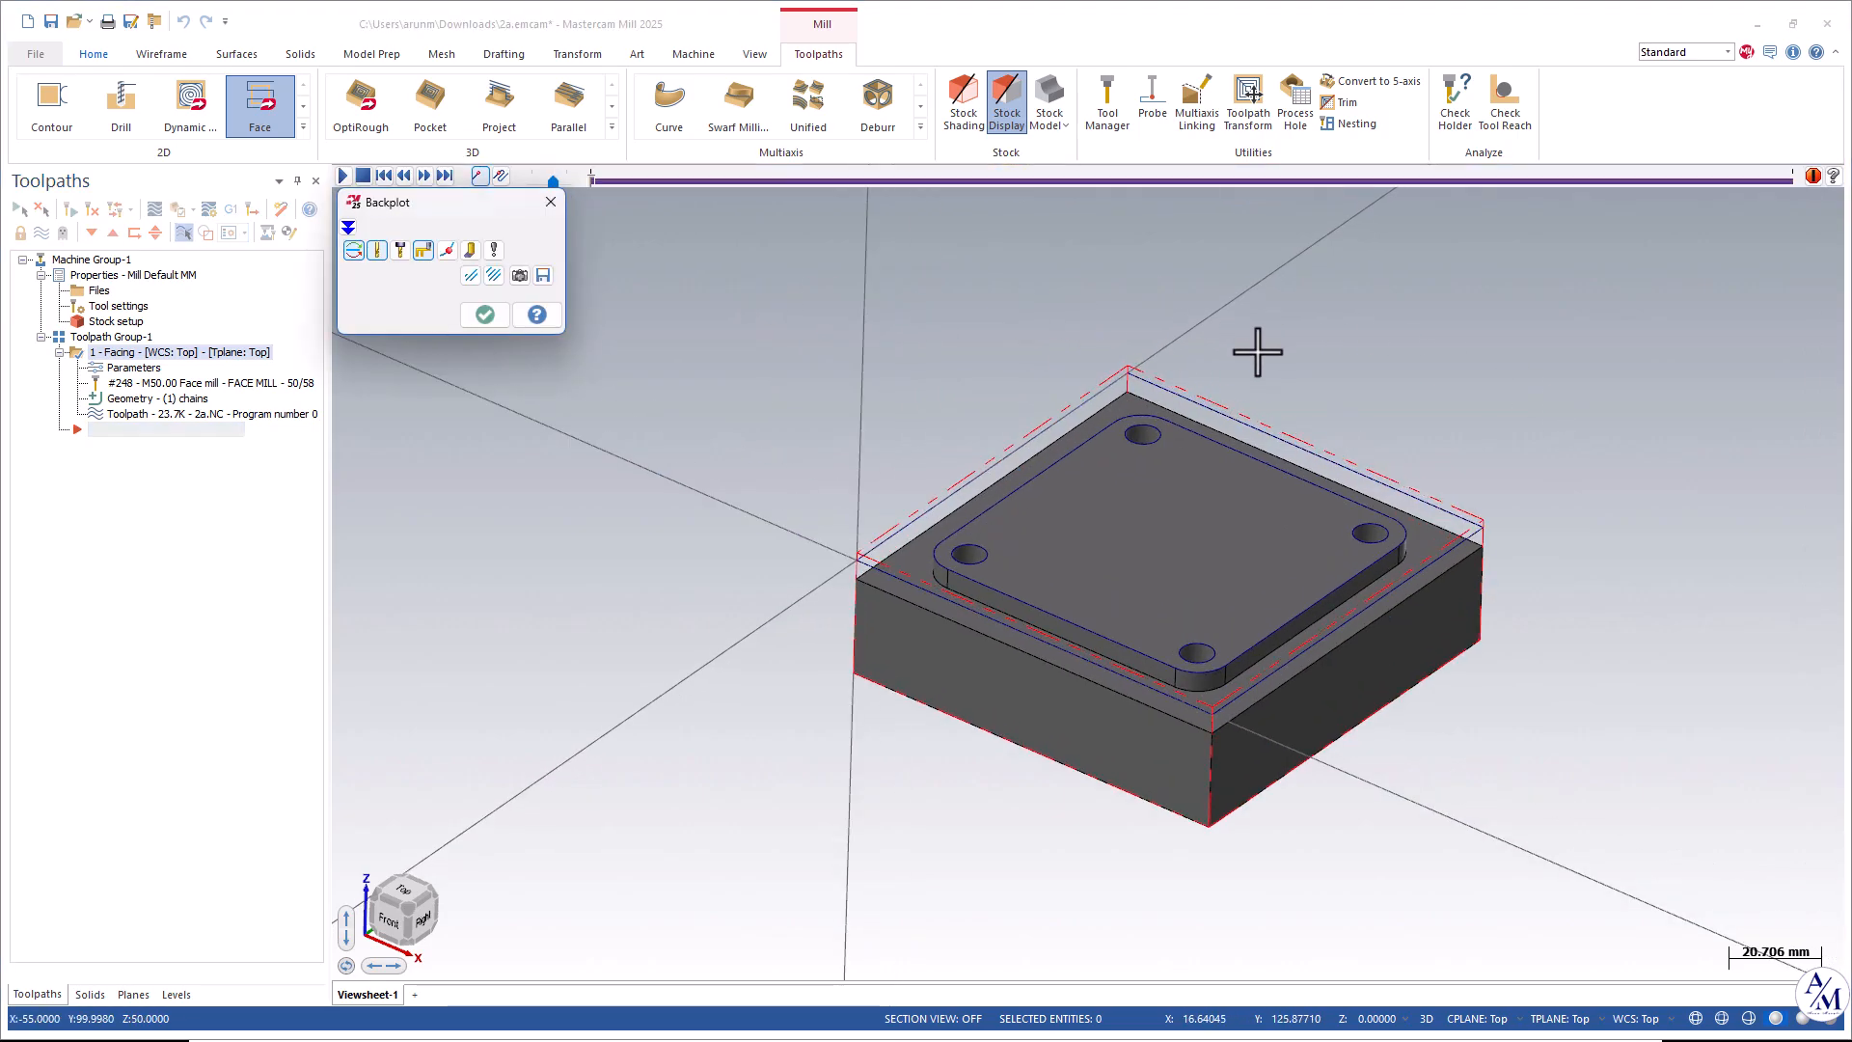
pyautogui.scroll(1, 1257, 351)
pyautogui.click(343, 176)
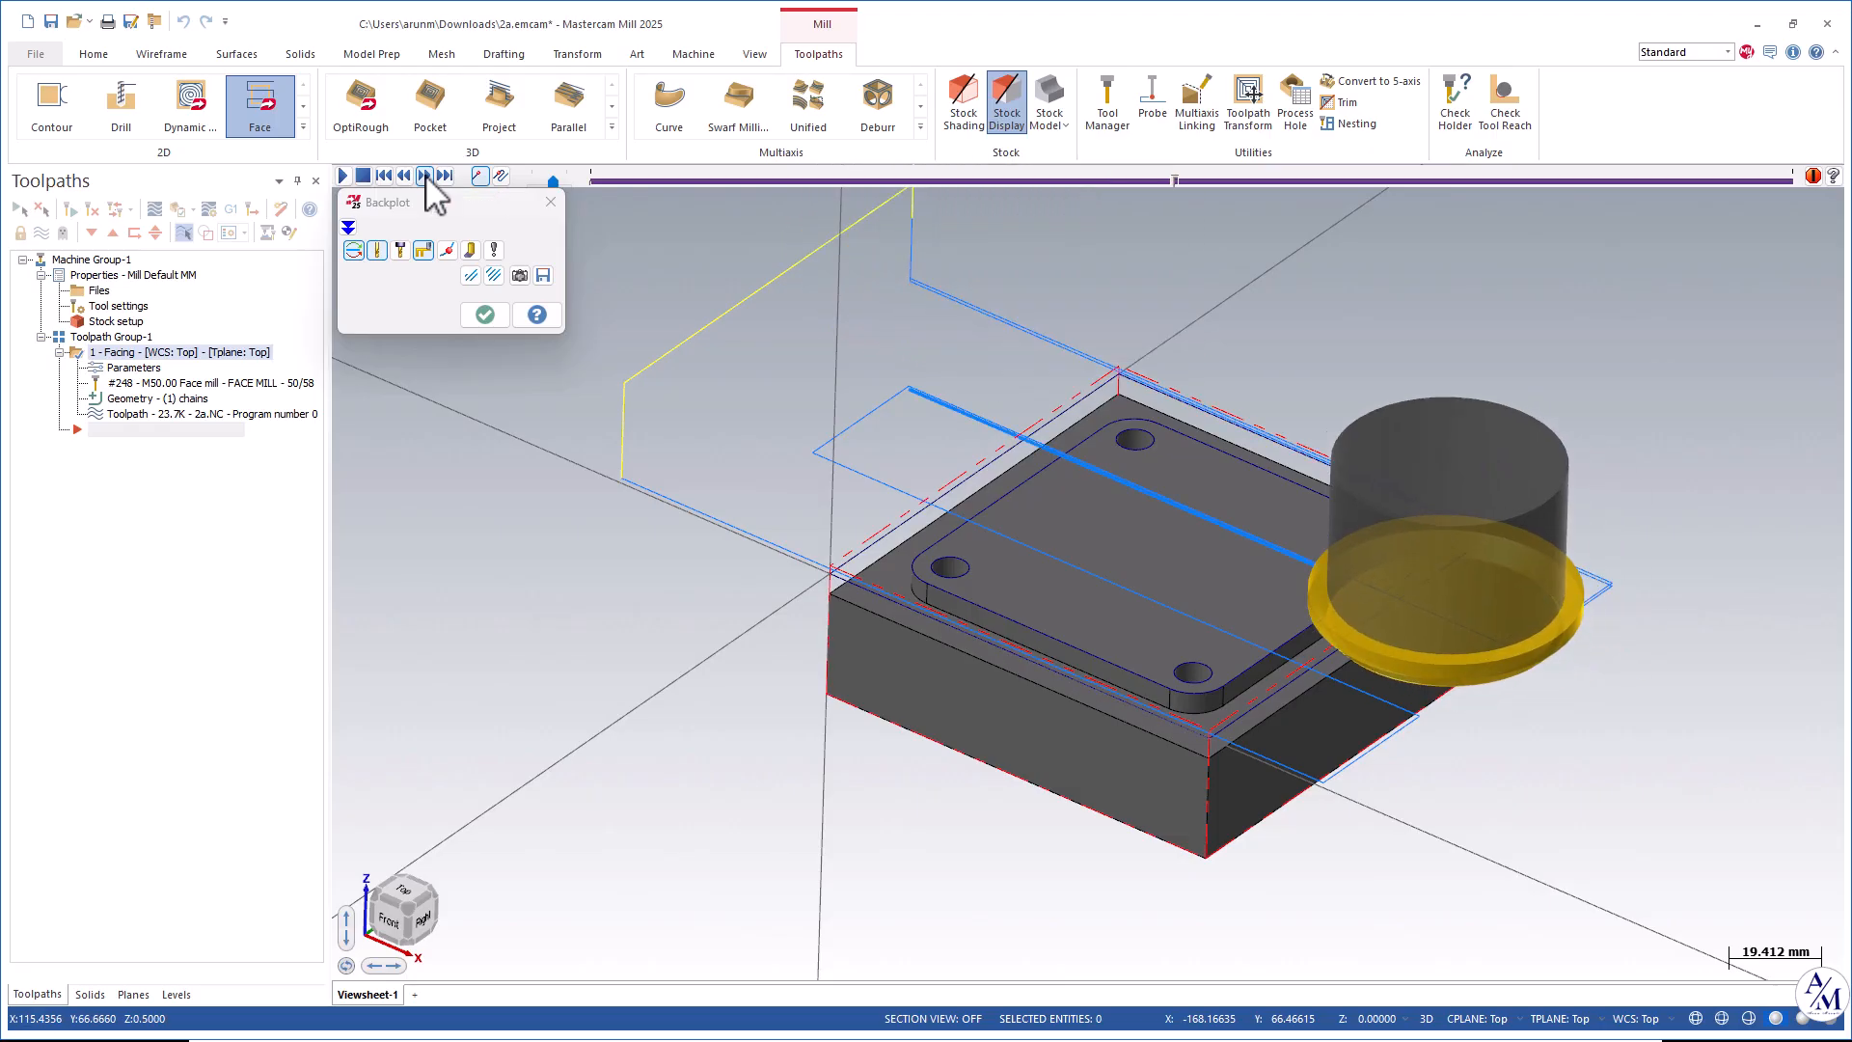
pyautogui.click(485, 314)
pyautogui.scroll(-1, 1363, 487)
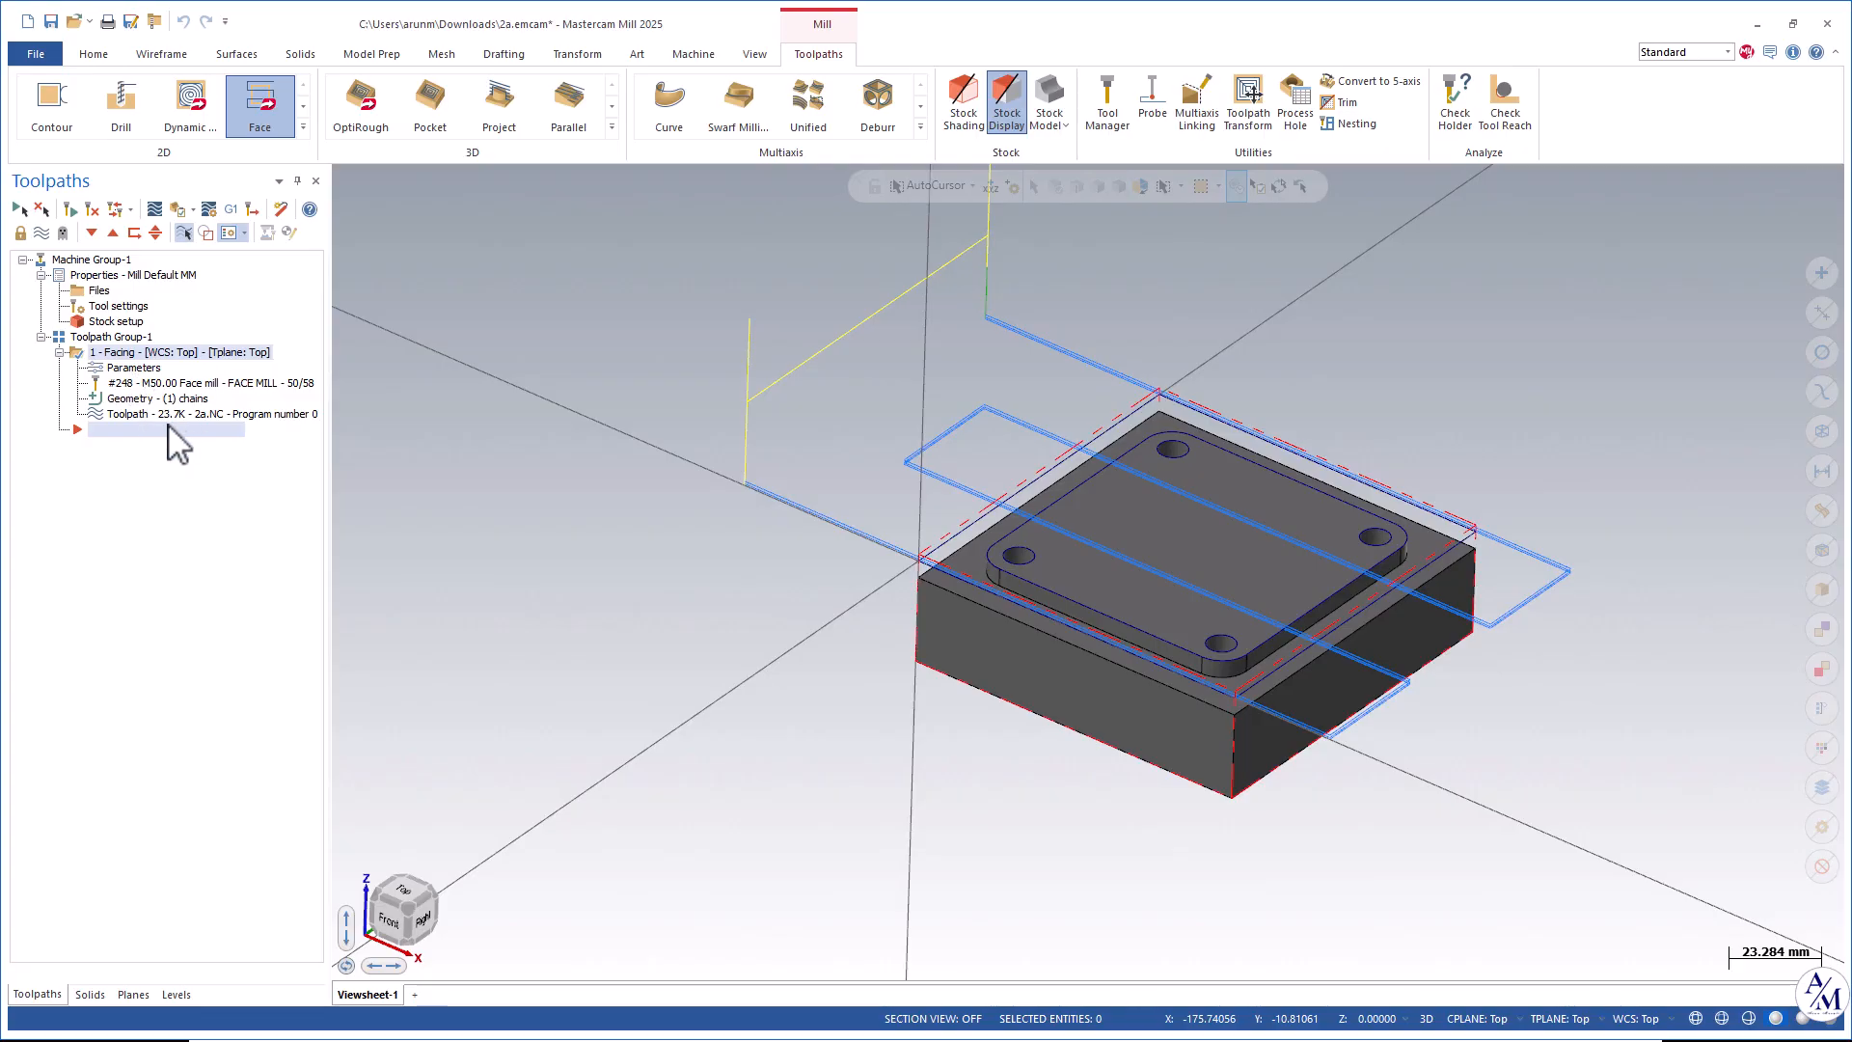
# Reopen the facing parameters to review the depth cut settings, then close the dialog.
pyautogui.click(120, 371)
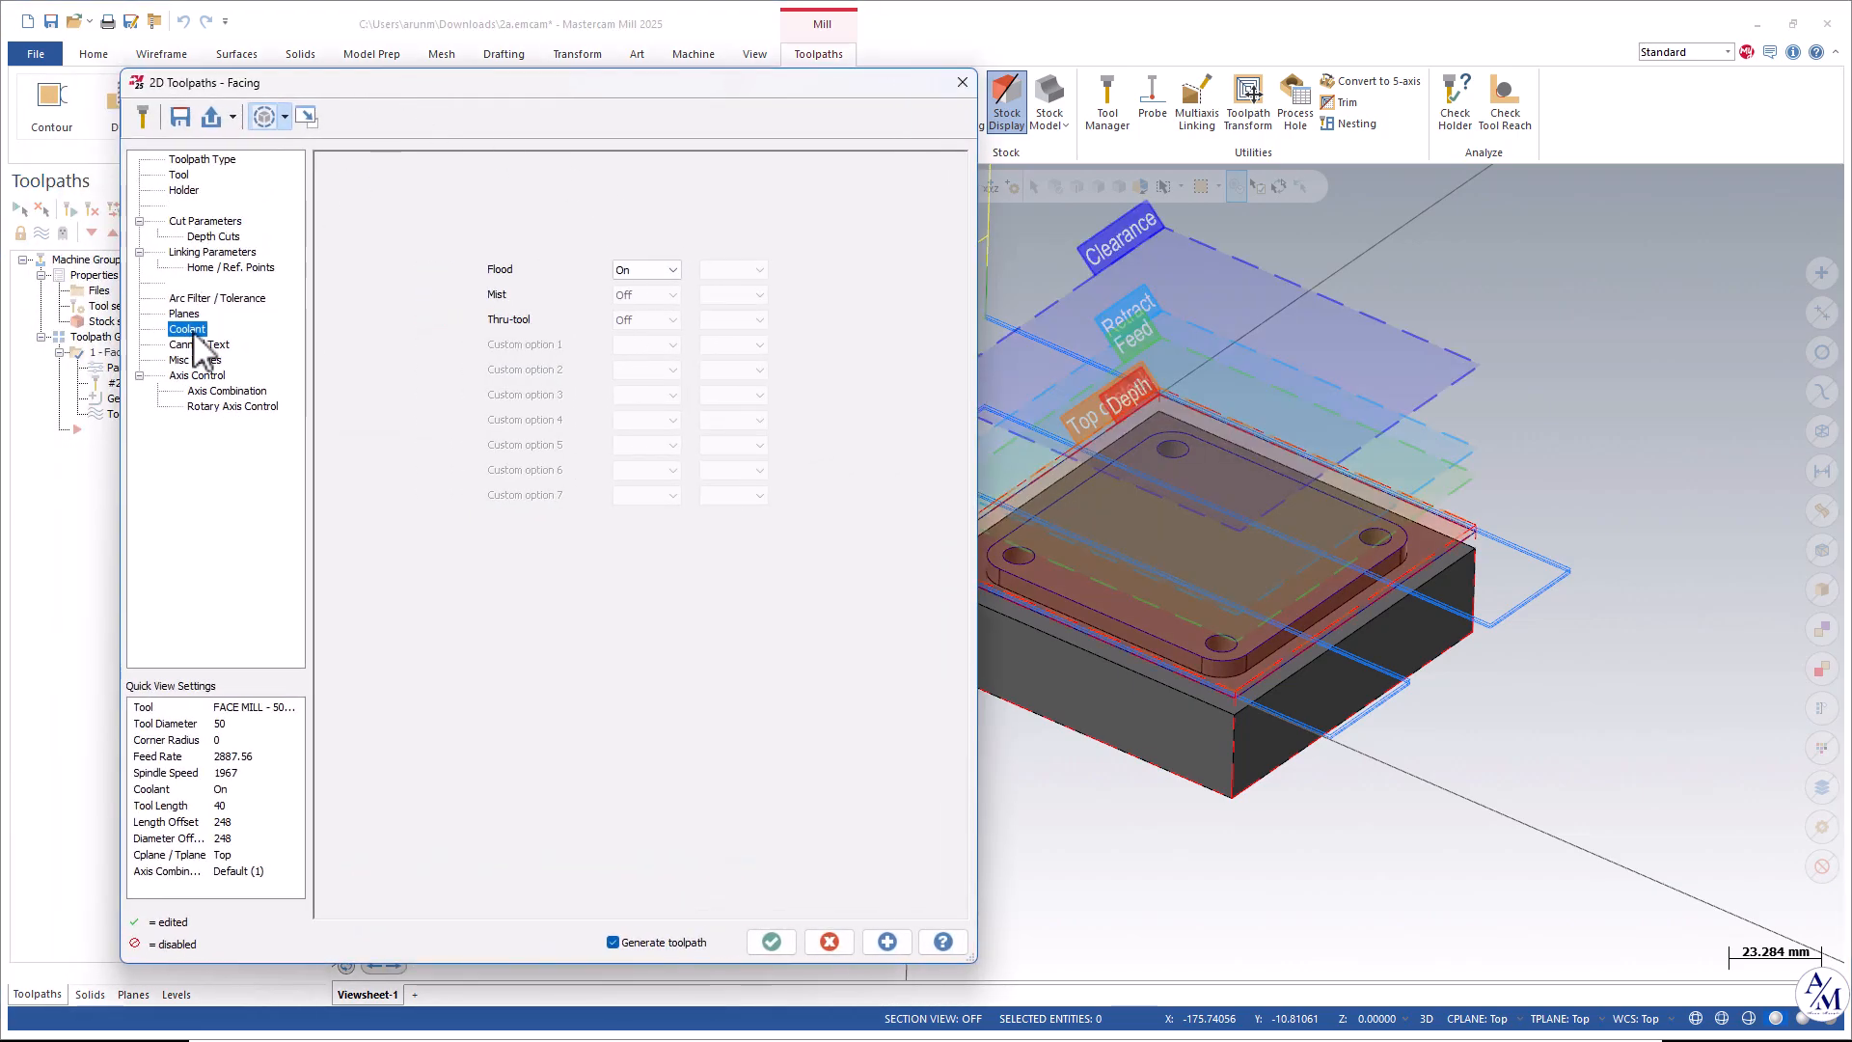
pyautogui.click(203, 236)
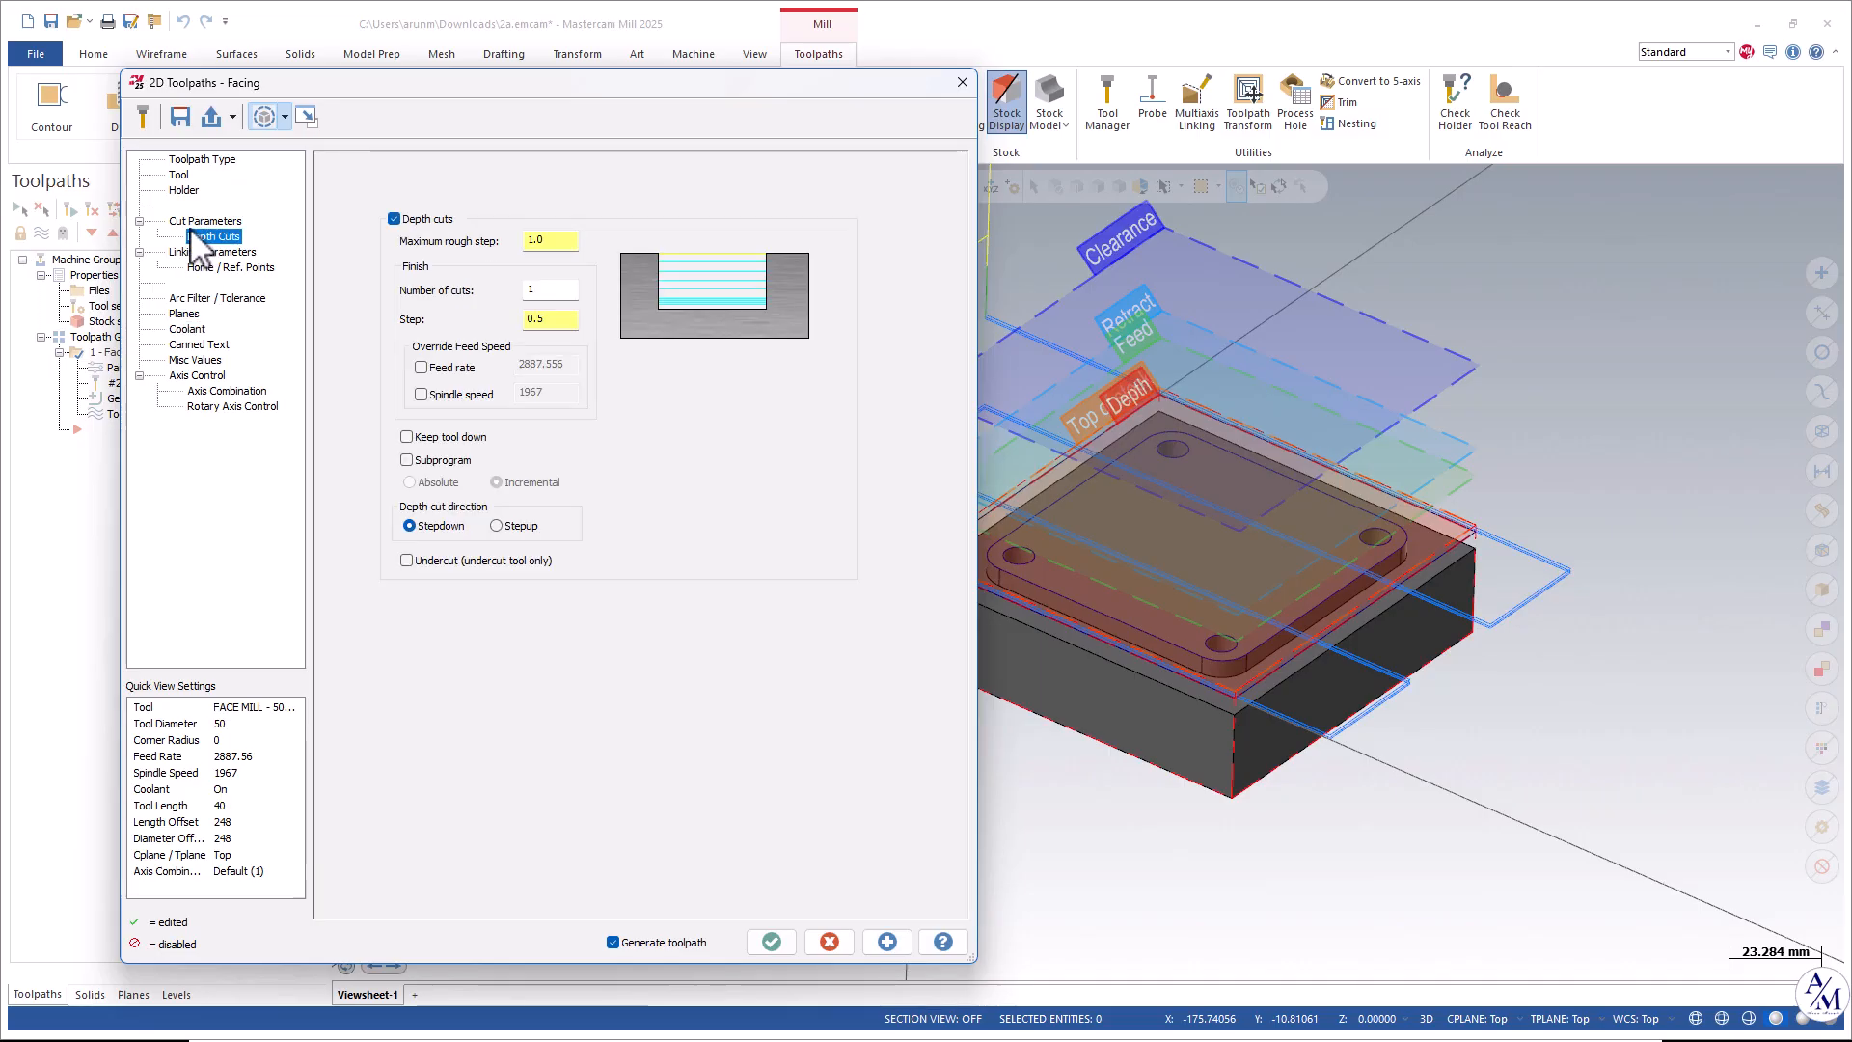
pyautogui.click(961, 83)
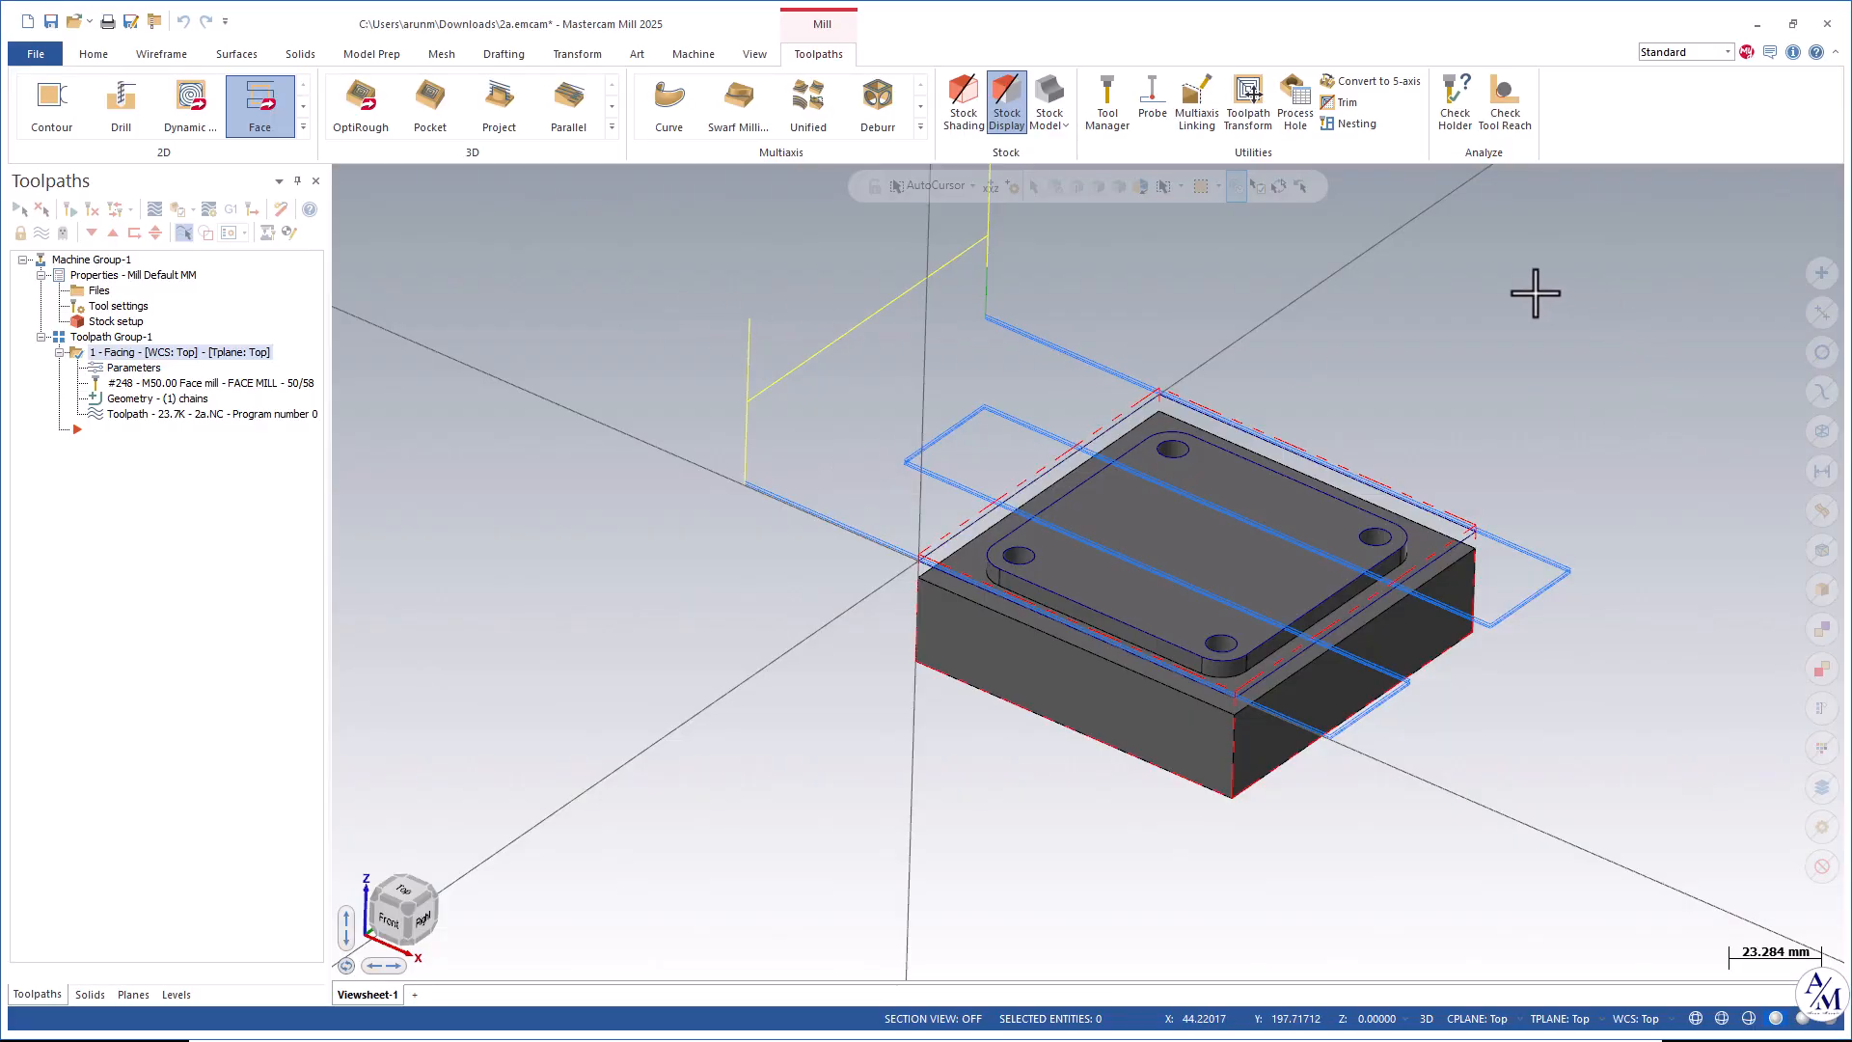
pyautogui.scroll(1, 1404, 385)
pyautogui.scroll(1, 1486, 438)
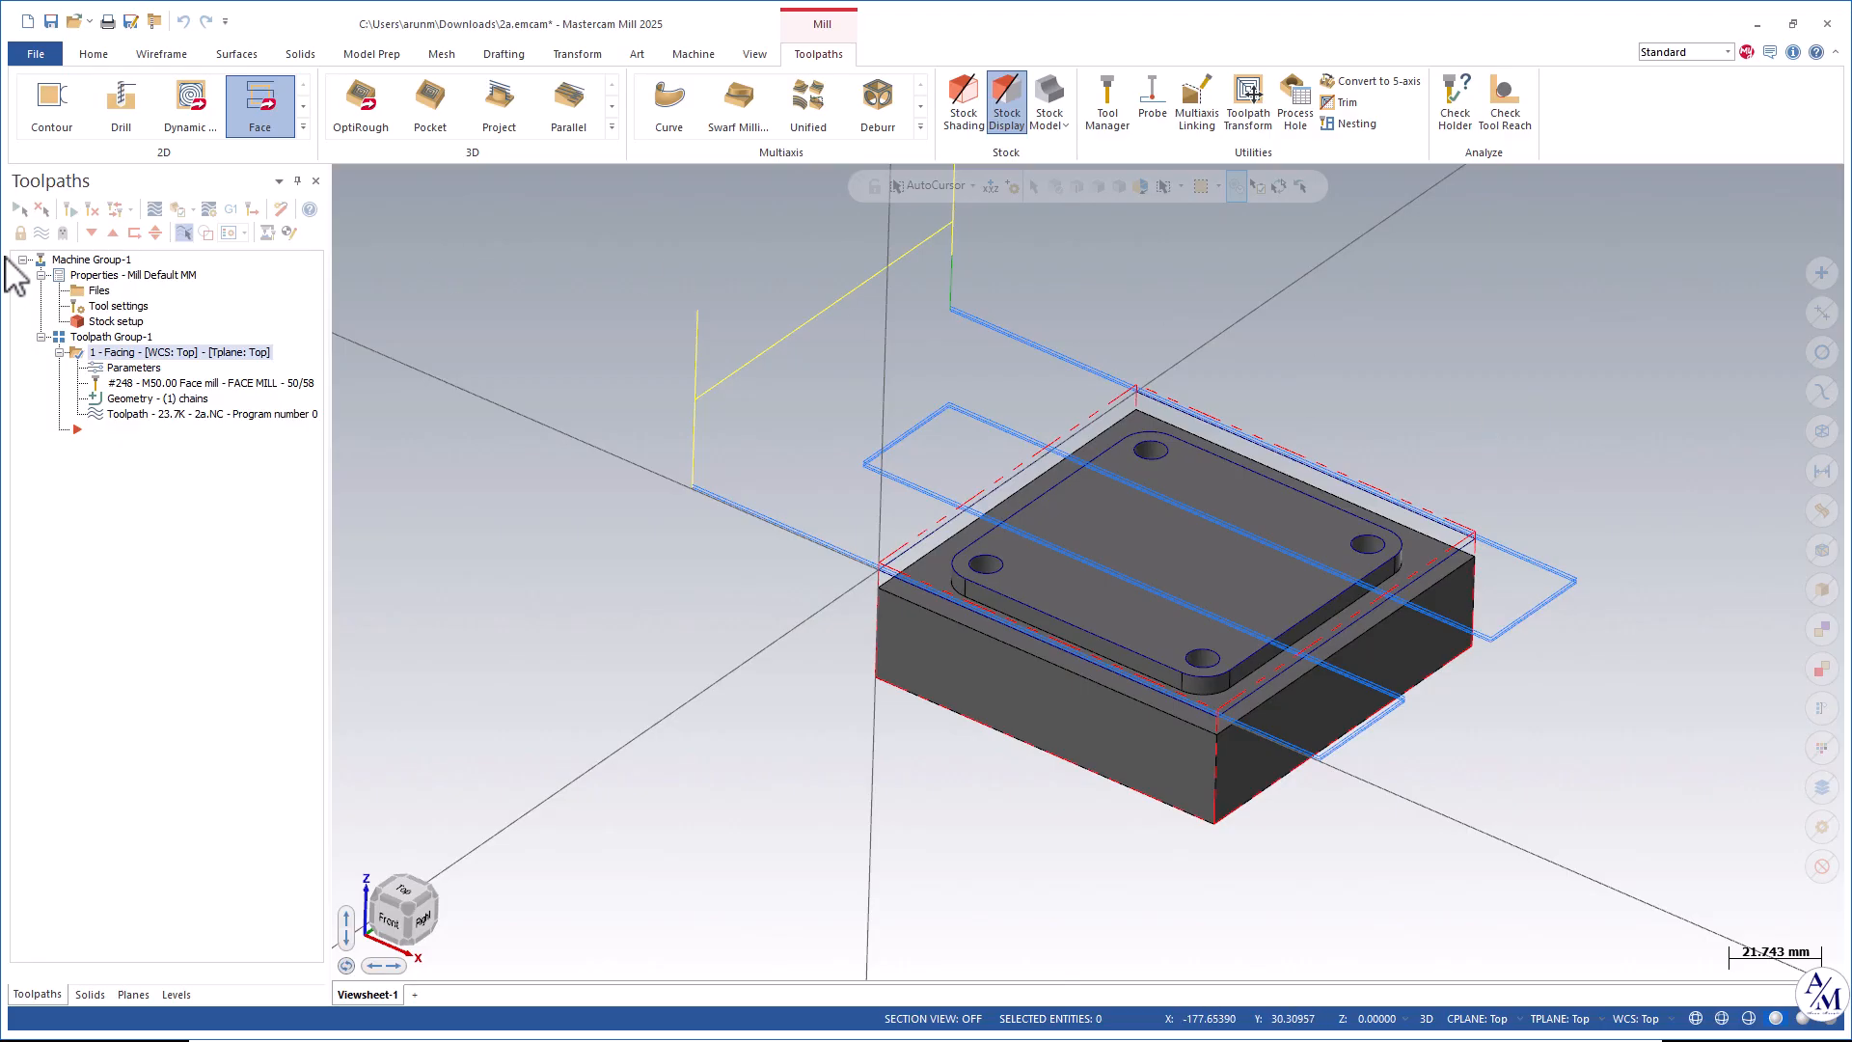
# Start a Contour toolpath and consult the part drawing for the raised boss dimensions.
pyautogui.click(46, 108)
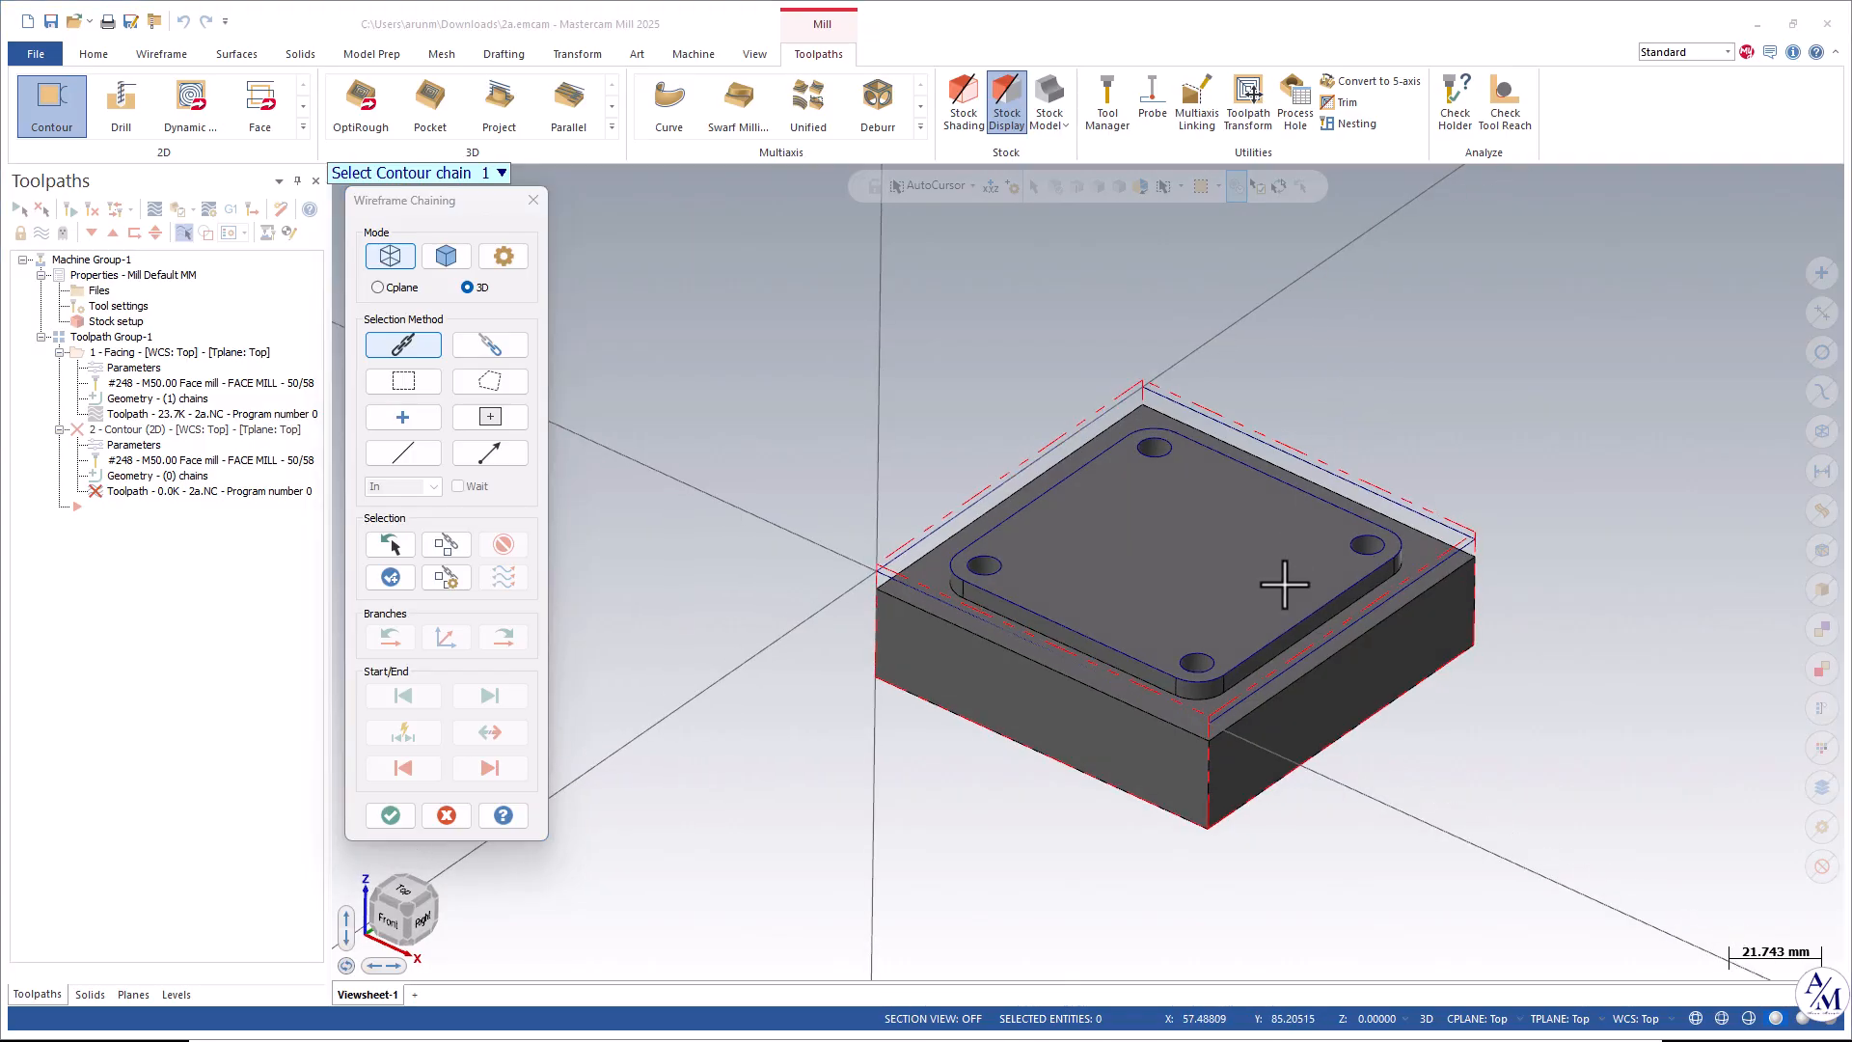
pyautogui.hotkey('alt', 'Tab')
pyautogui.click(515, 260)
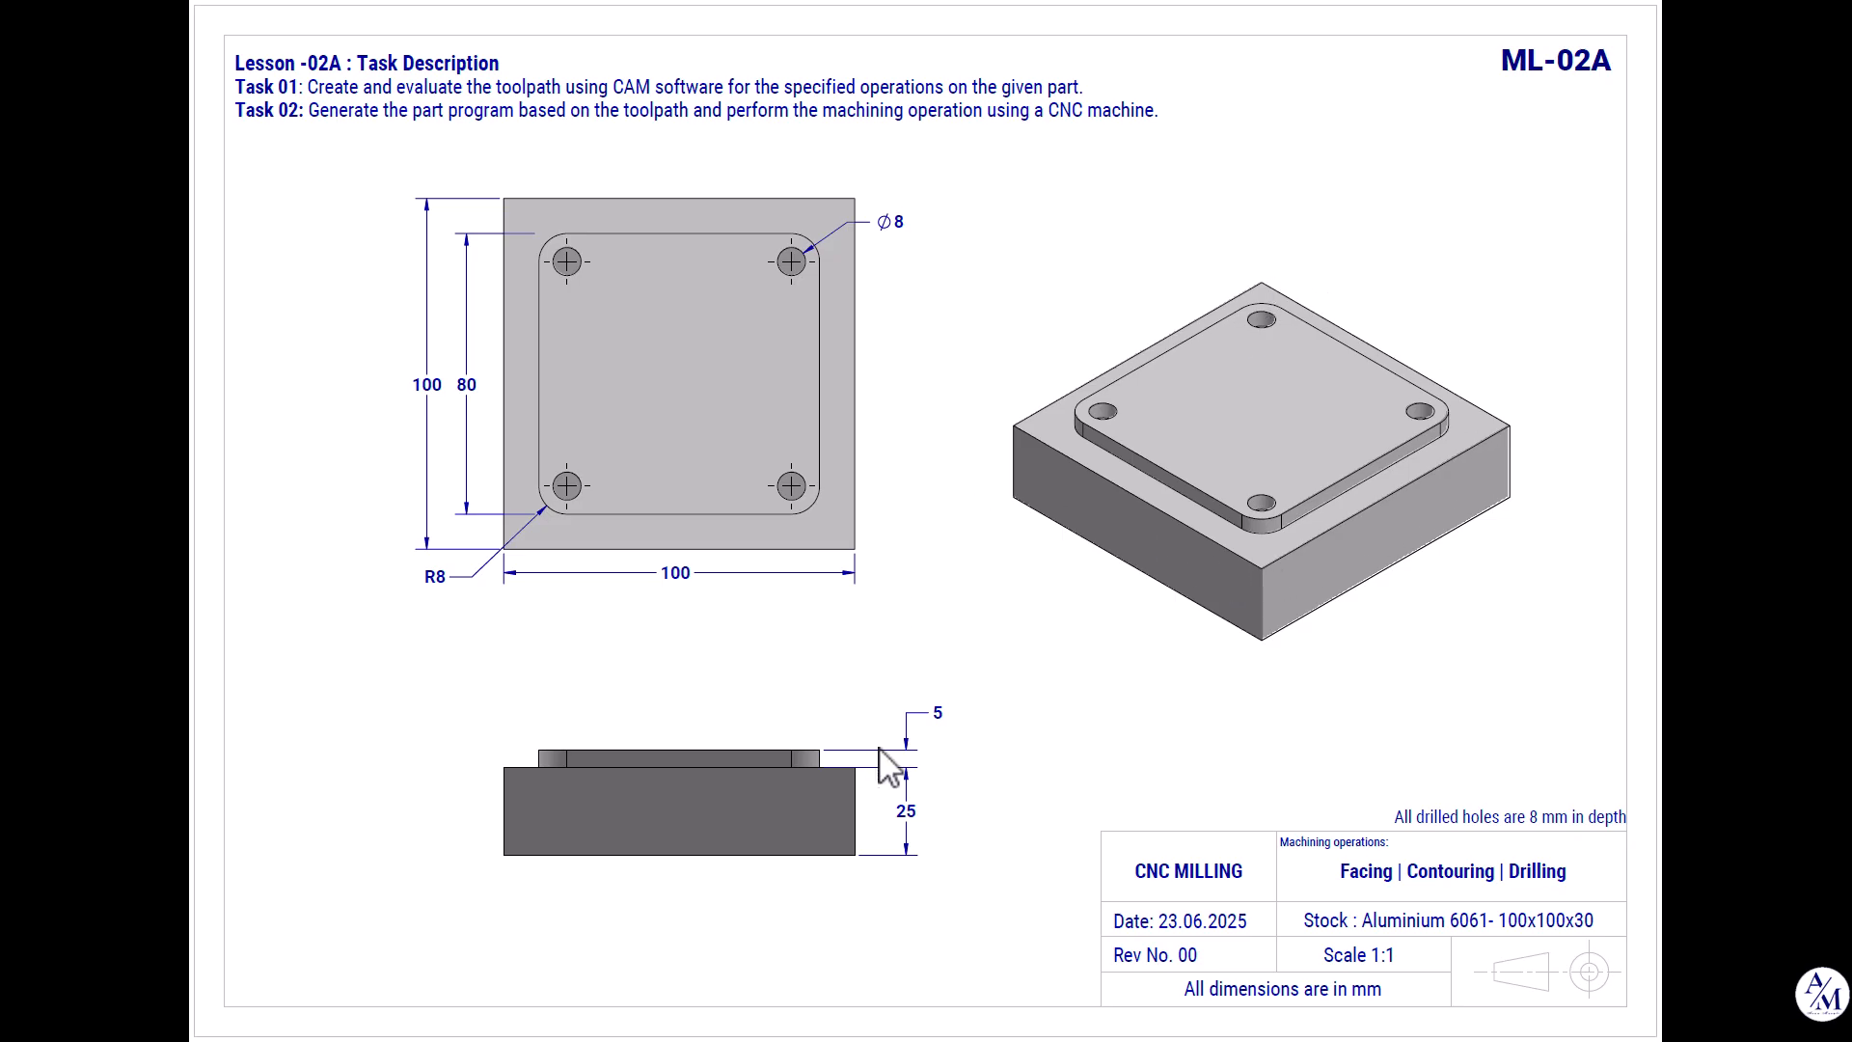
pyautogui.hotkey('alt', 'Tab')
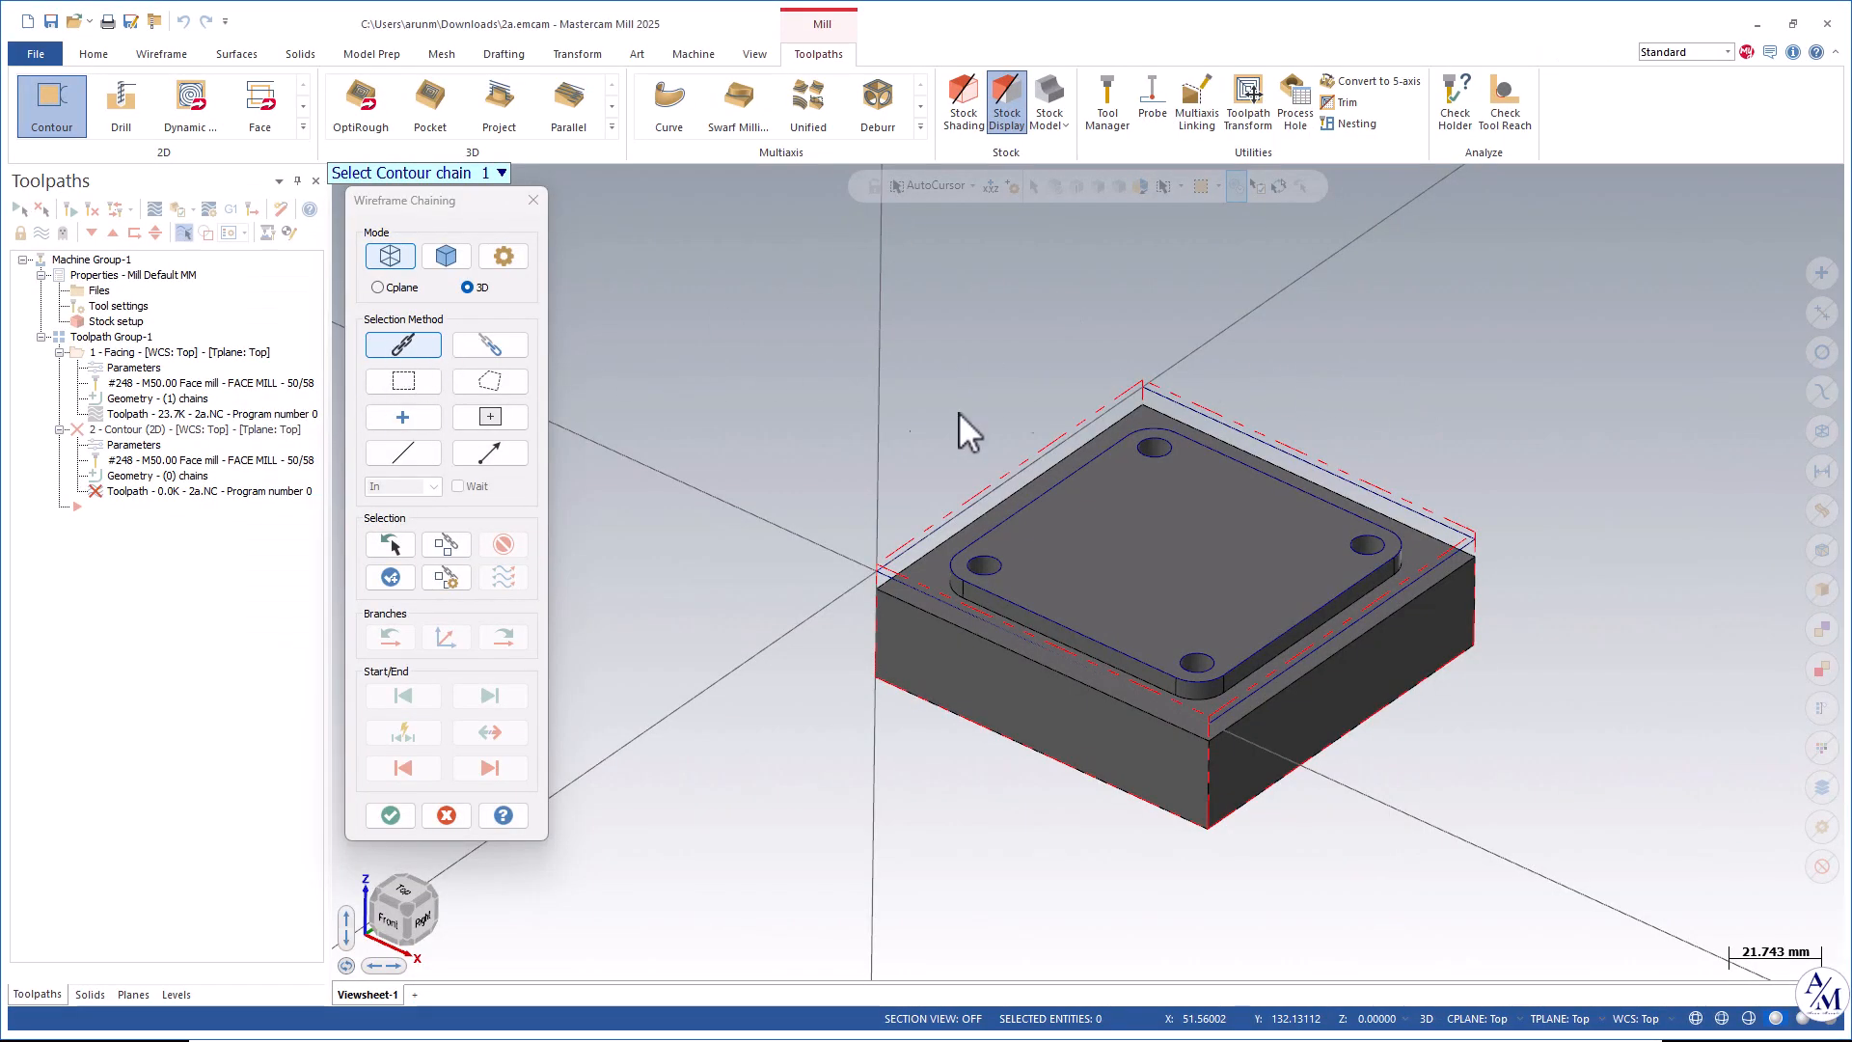
# Hide the Solid level and switch the graphics to the Top view.
pyautogui.click(177, 994)
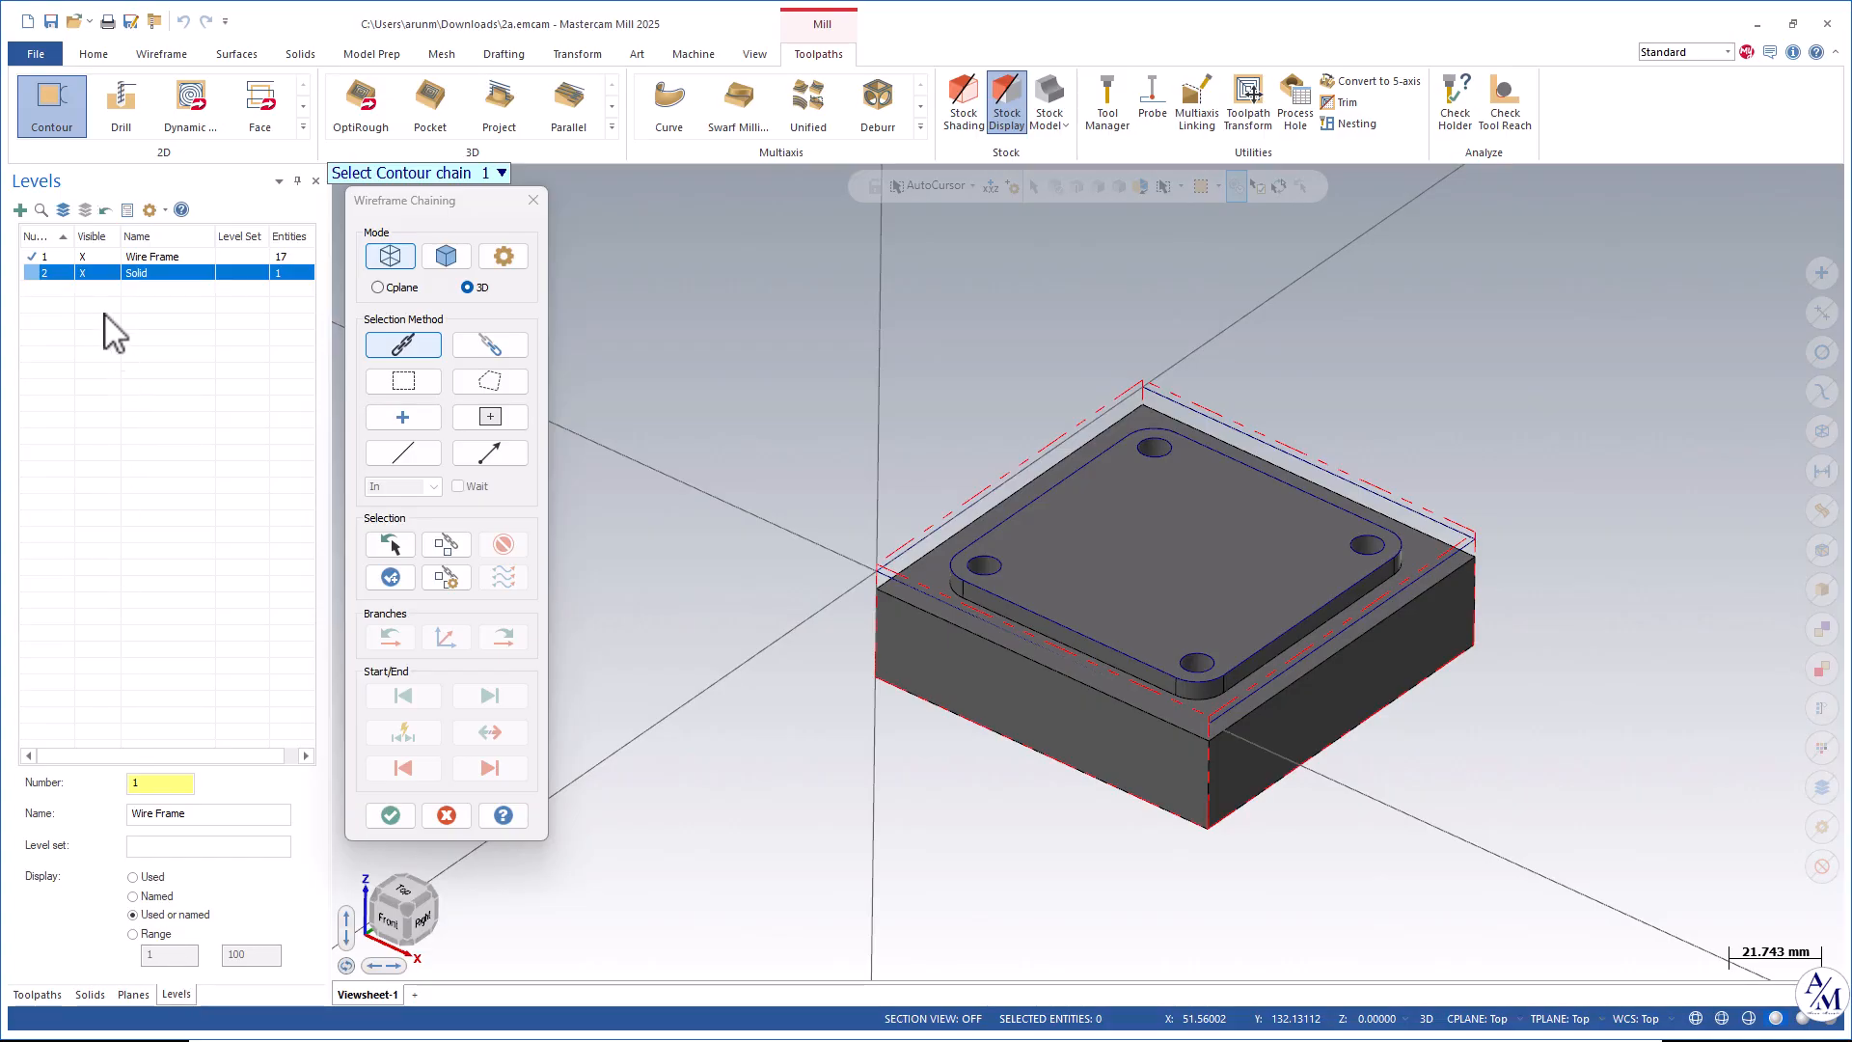
pyautogui.click(93, 274)
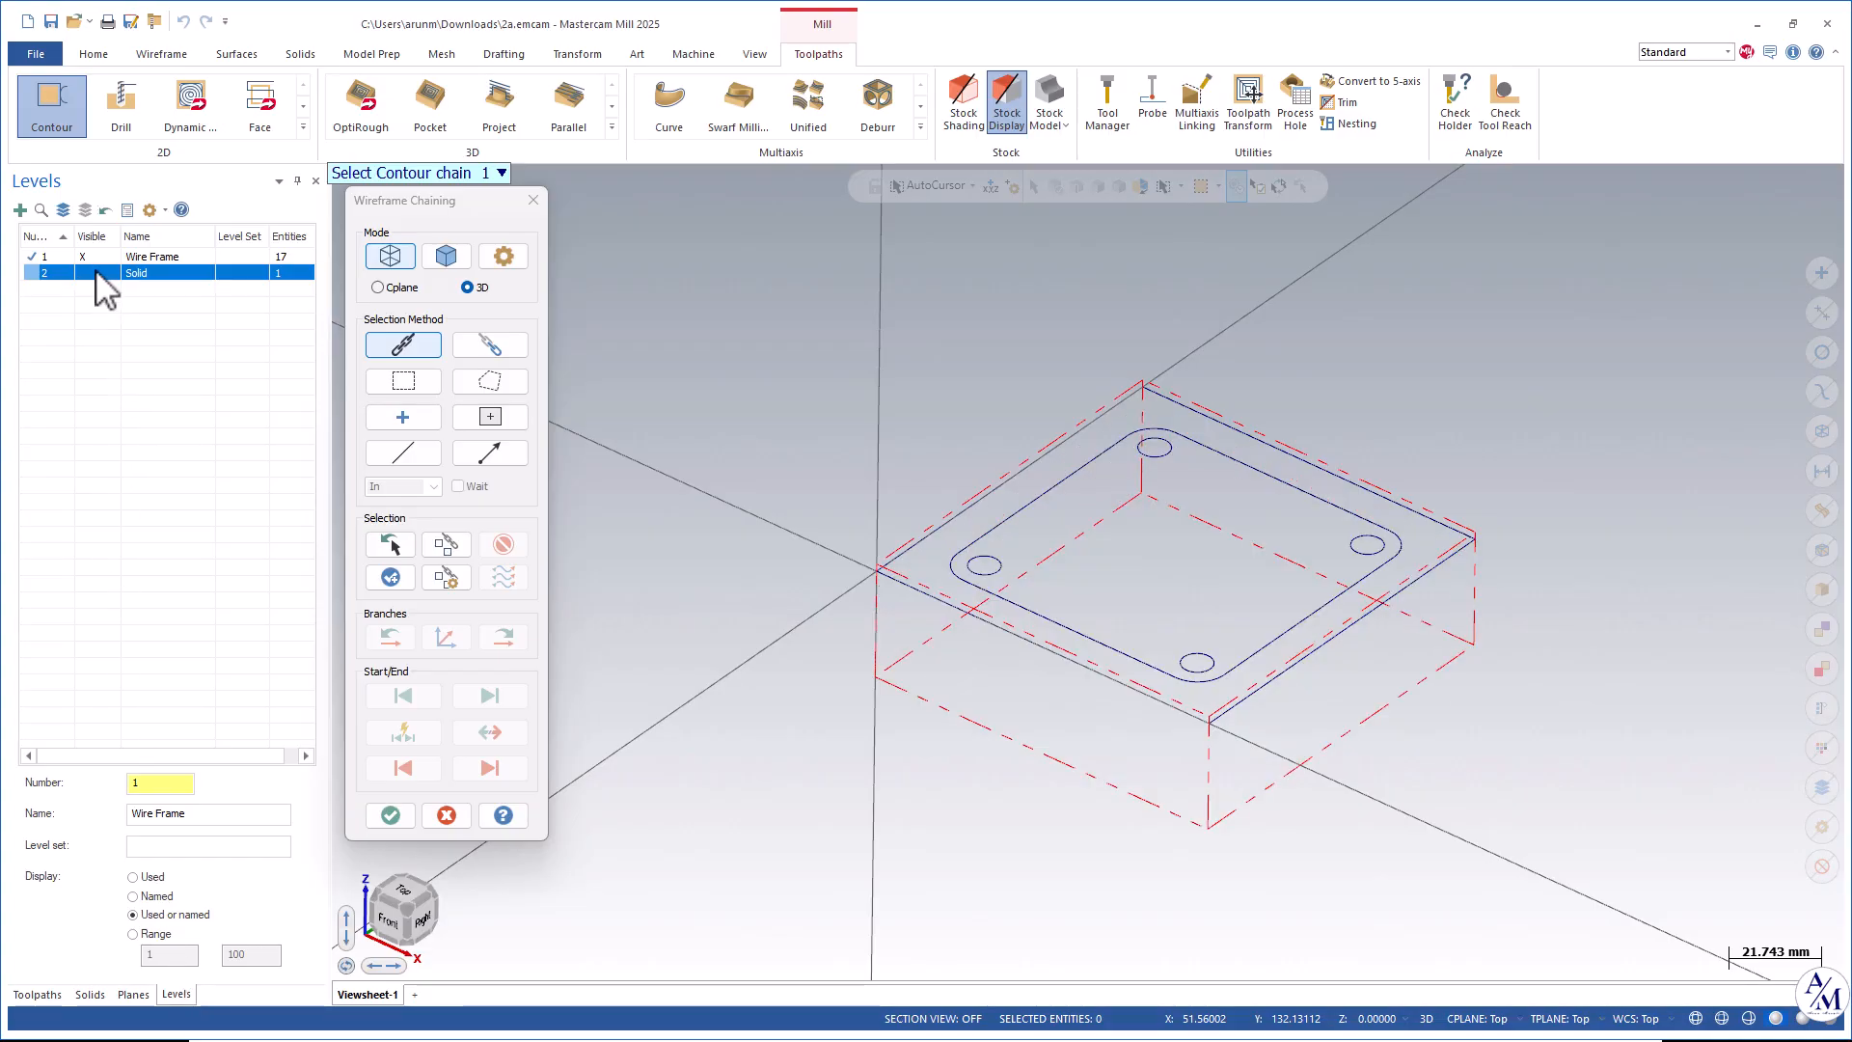
pyautogui.rightClick(1439, 278)
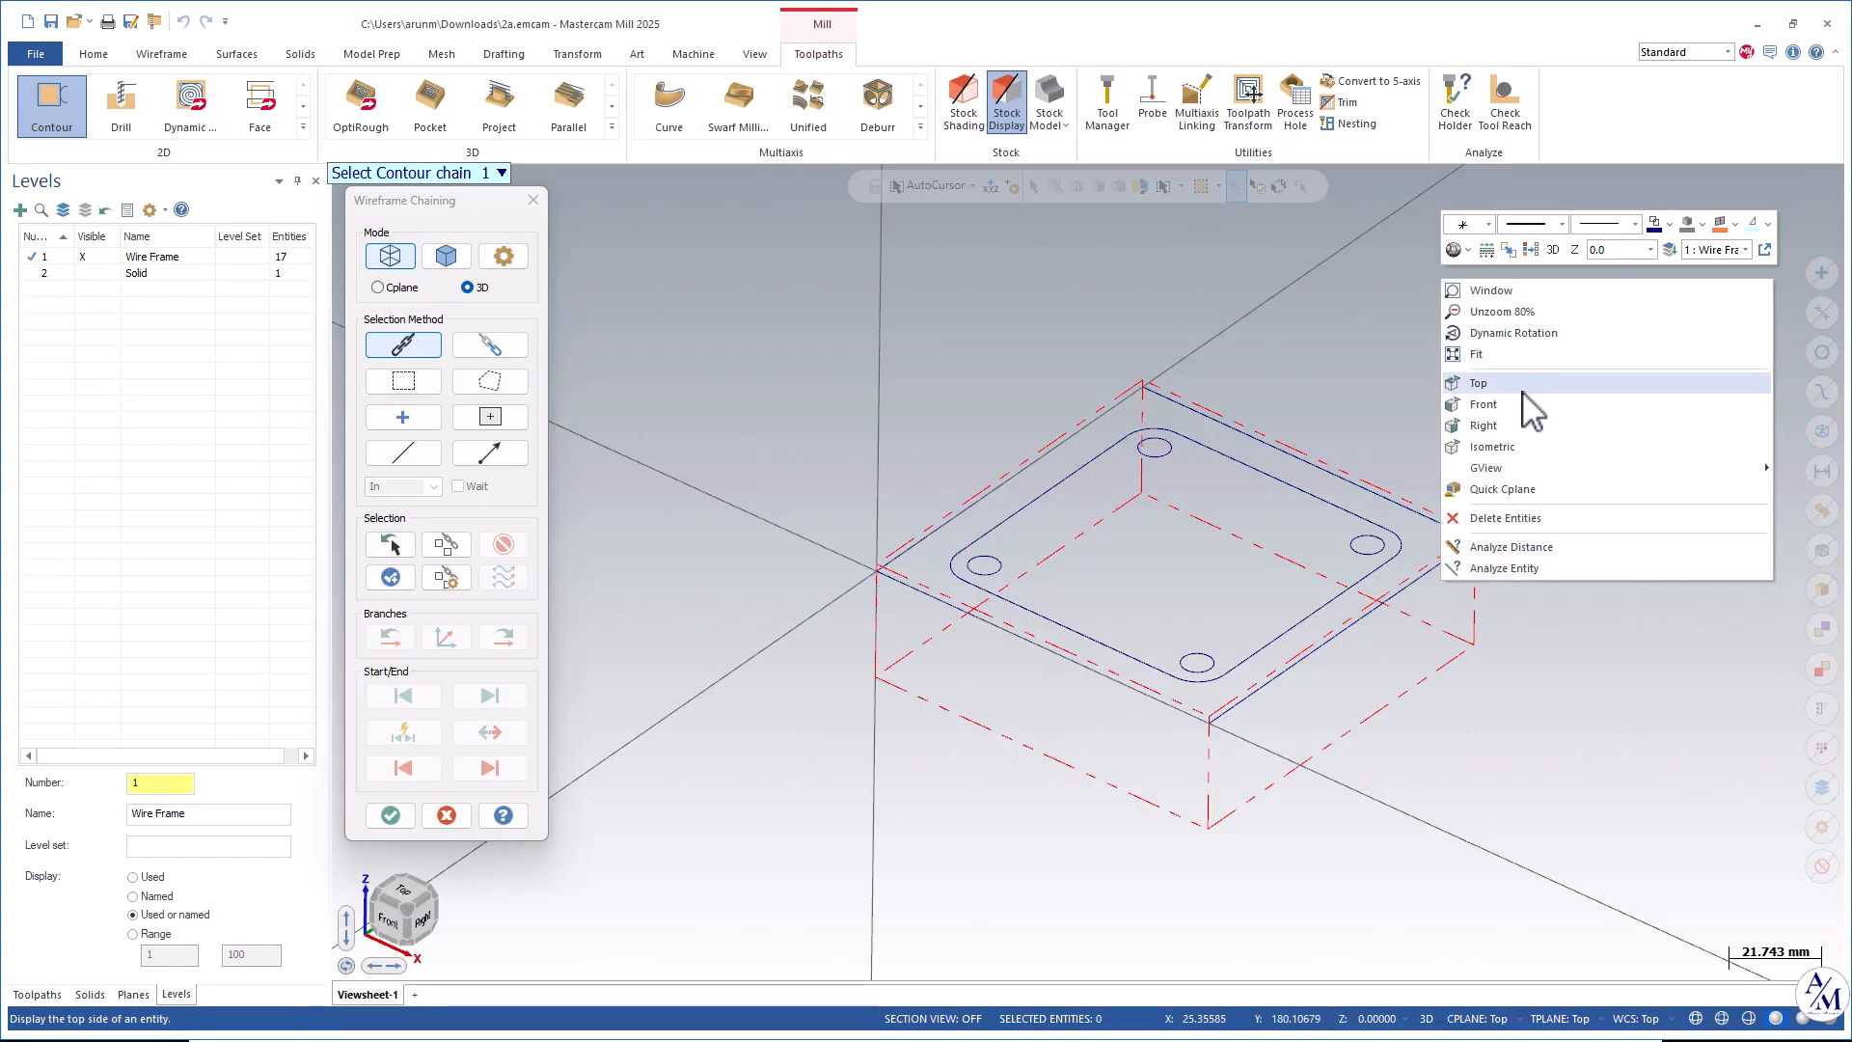
pyautogui.click(1473, 382)
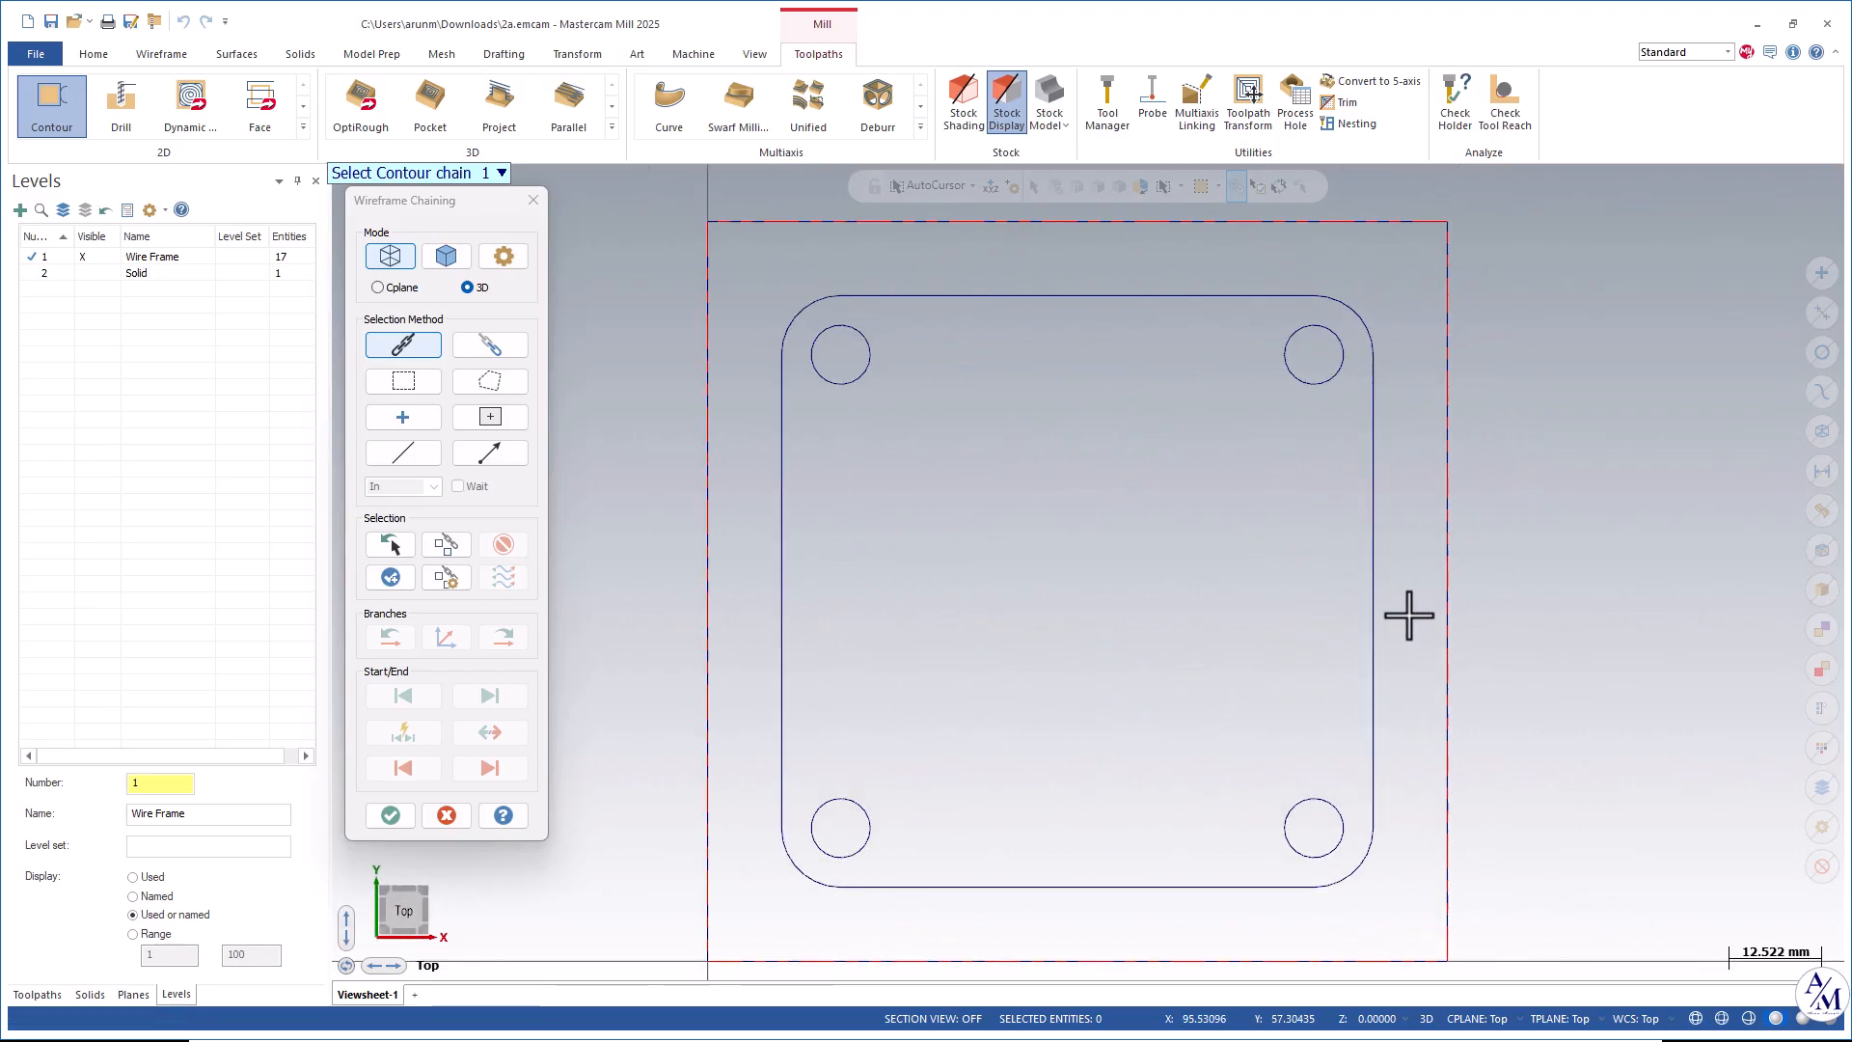
# Chain the raised boss outline, adjust its start point and direction, and confirm the chain.
pyautogui.click(868, 297)
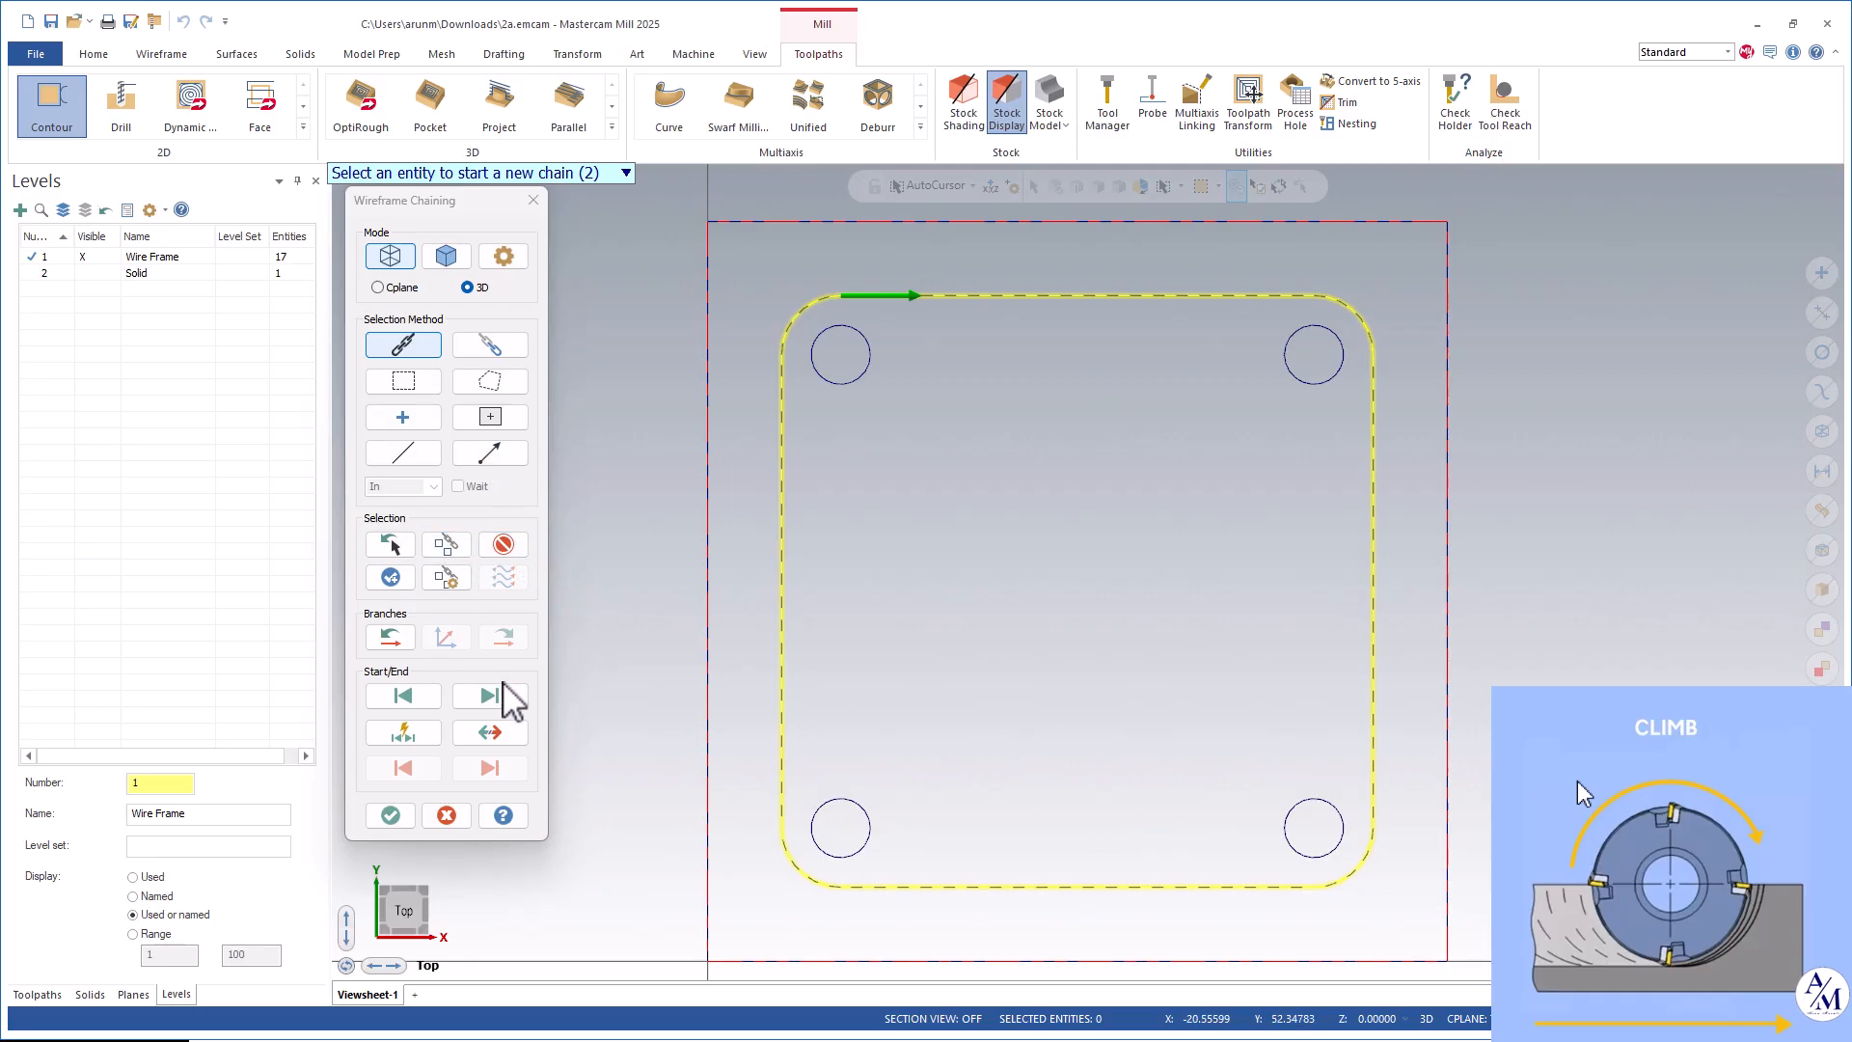
pyautogui.click(489, 731)
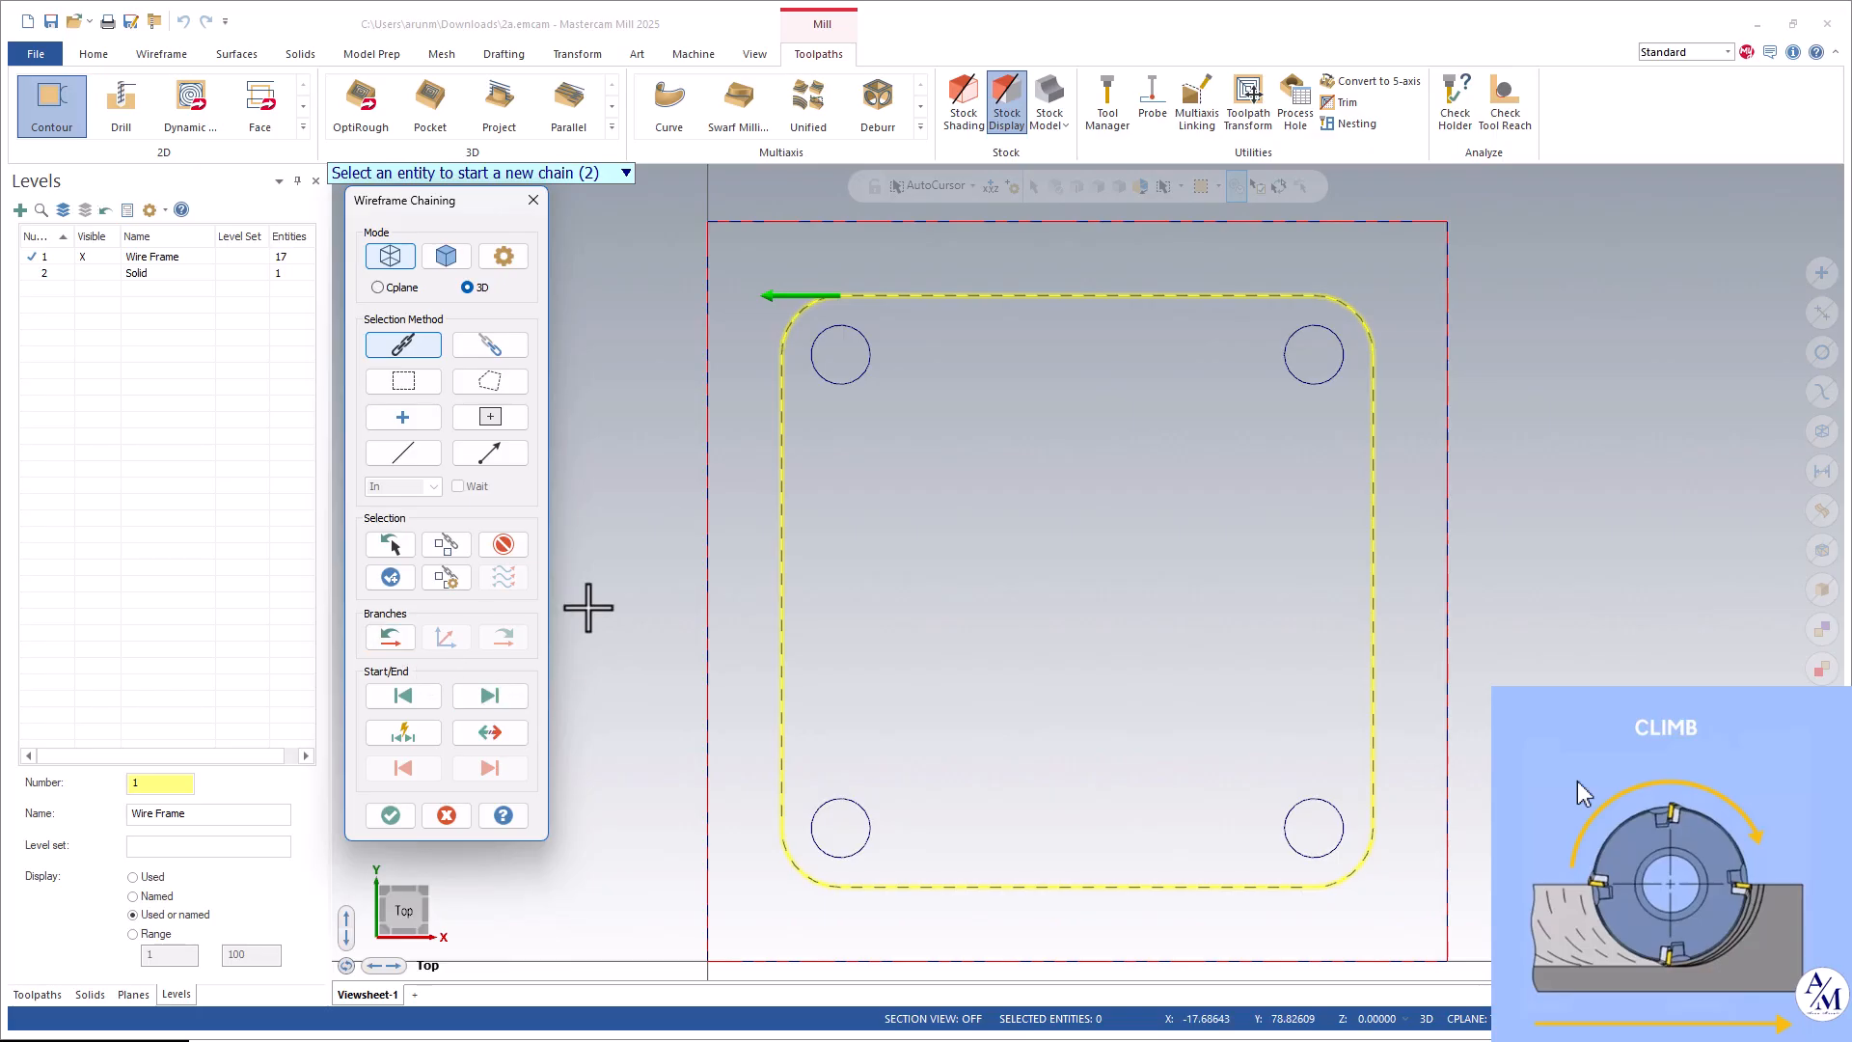
pyautogui.click(489, 695)
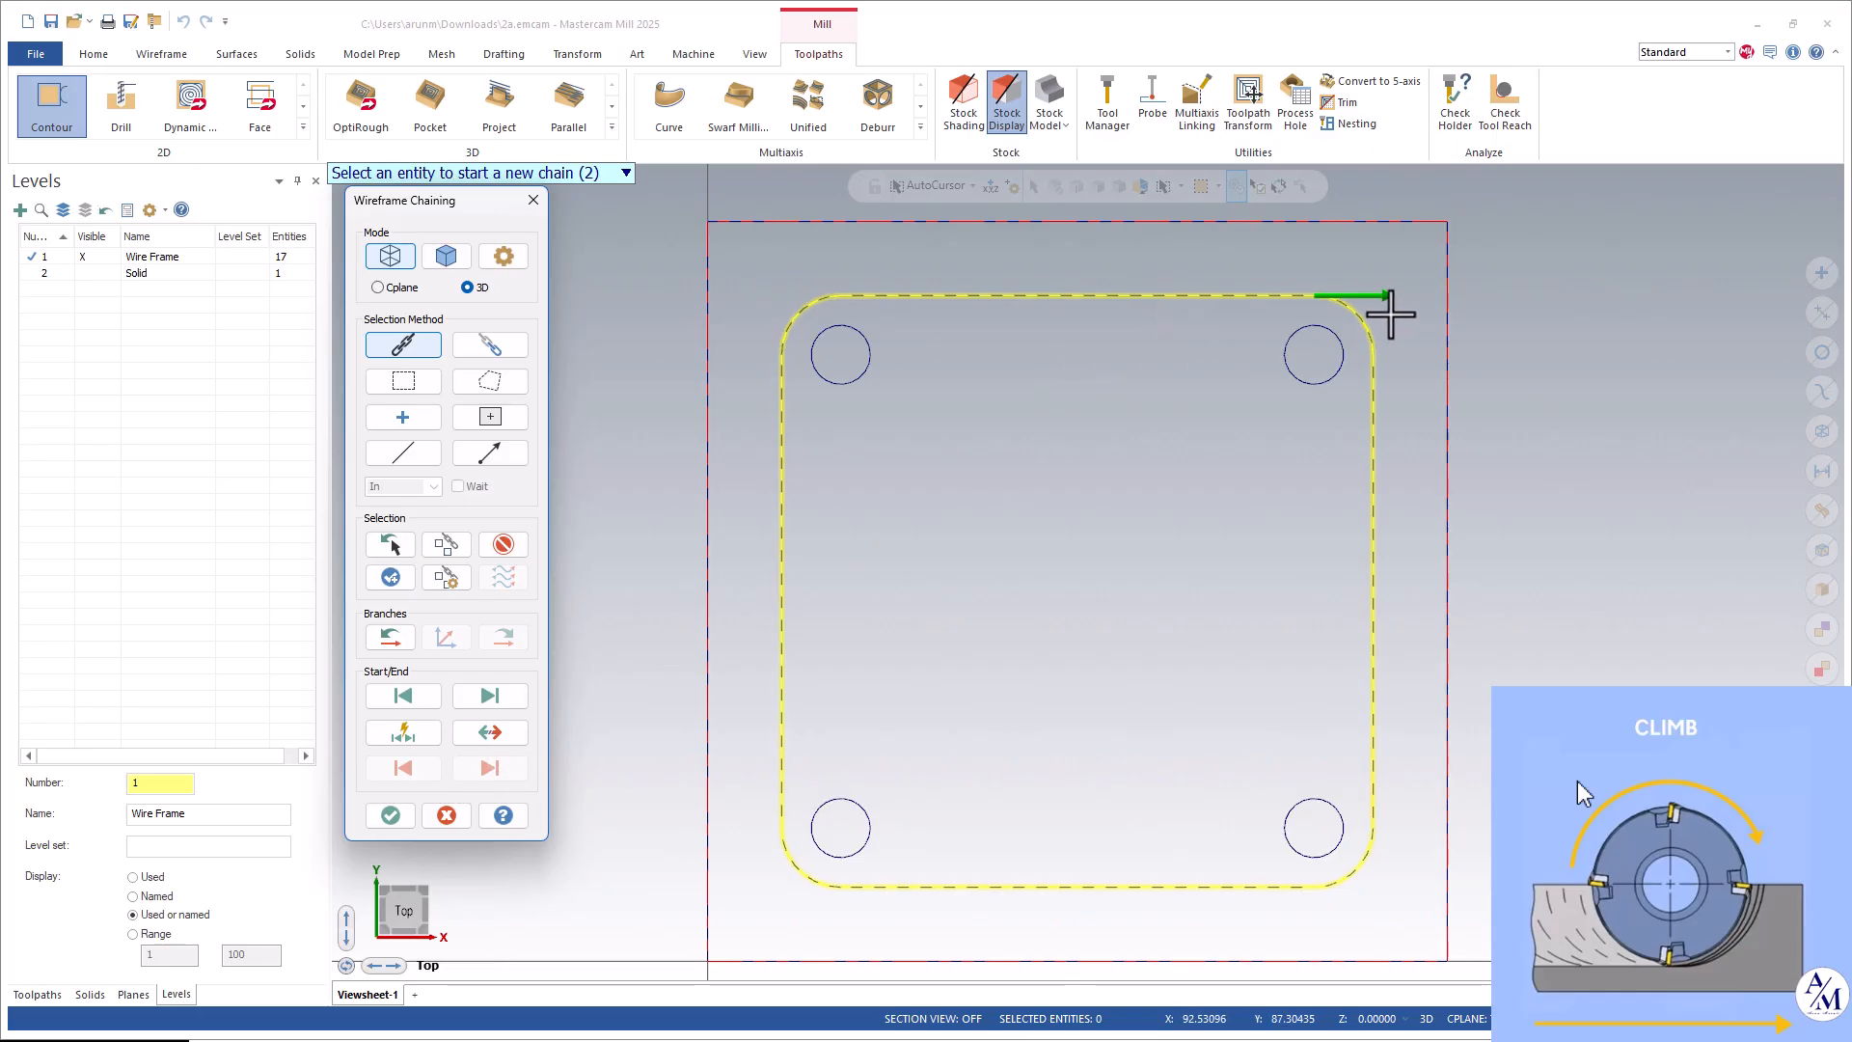
pyautogui.click(402, 696)
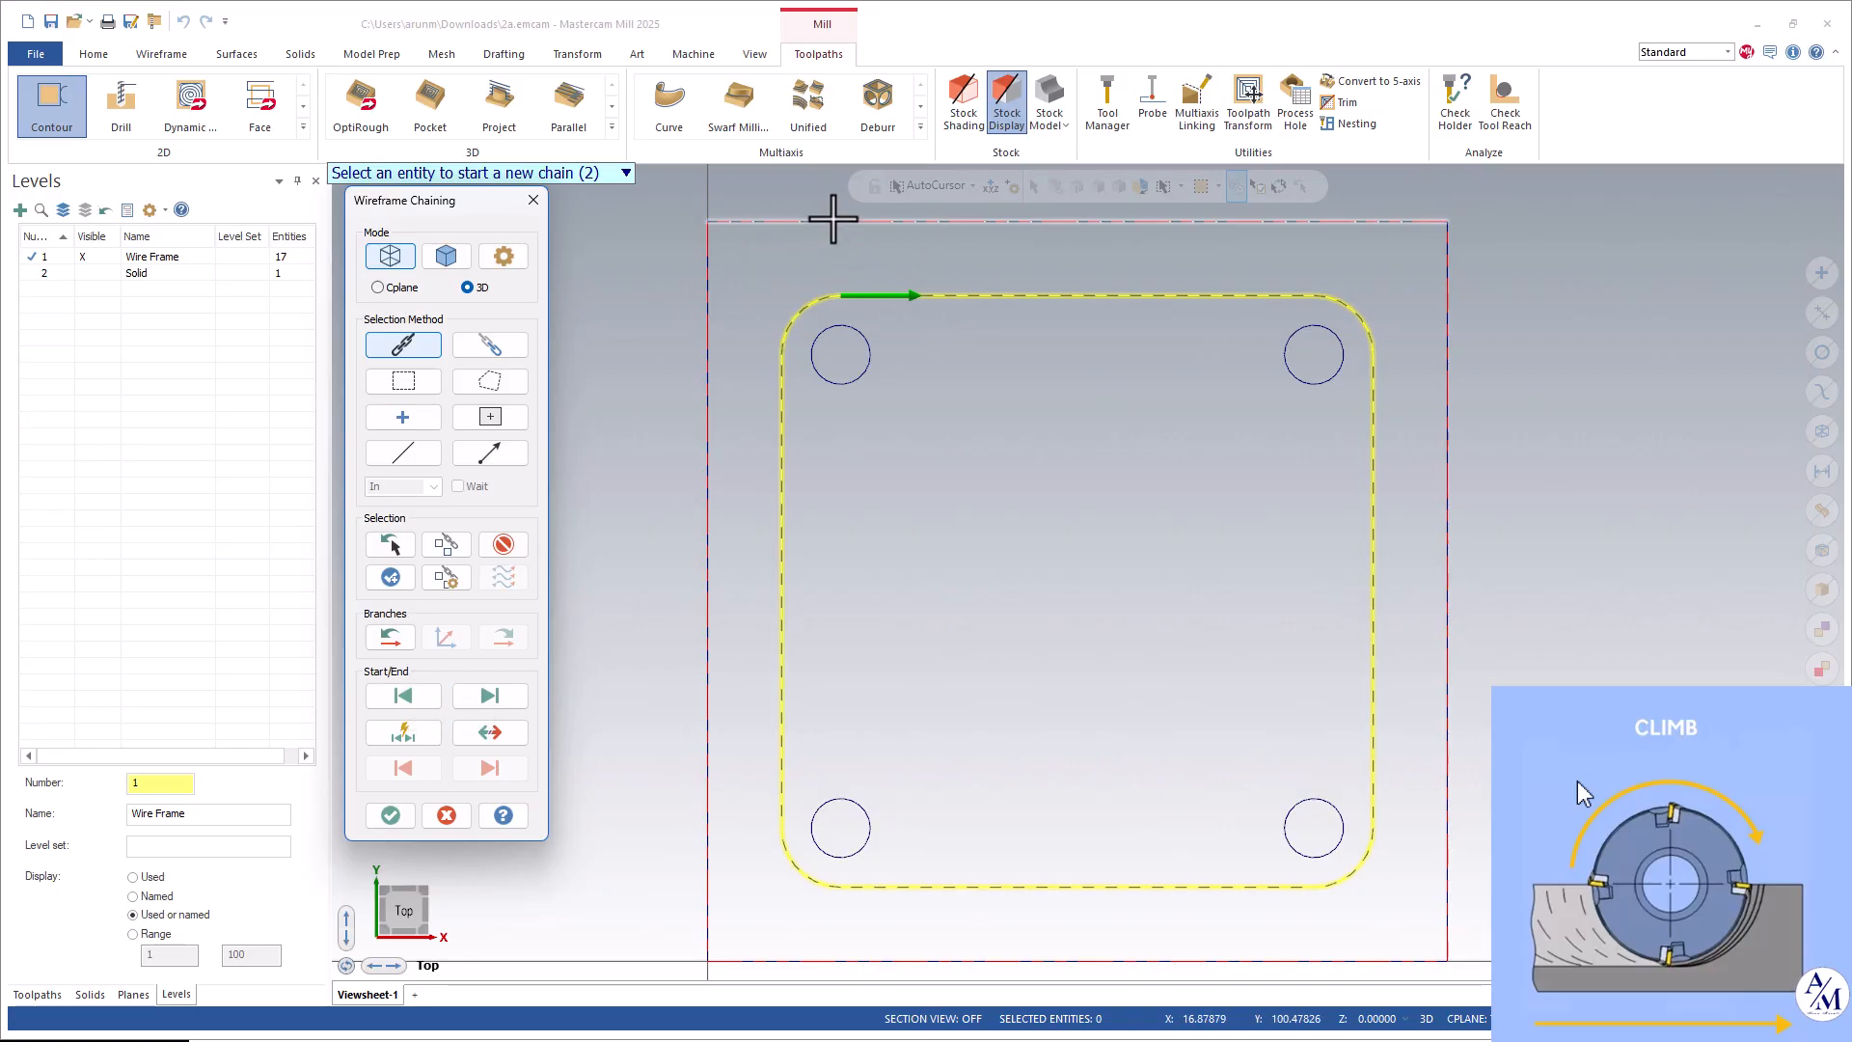
pyautogui.scroll(-1, 1311, 478)
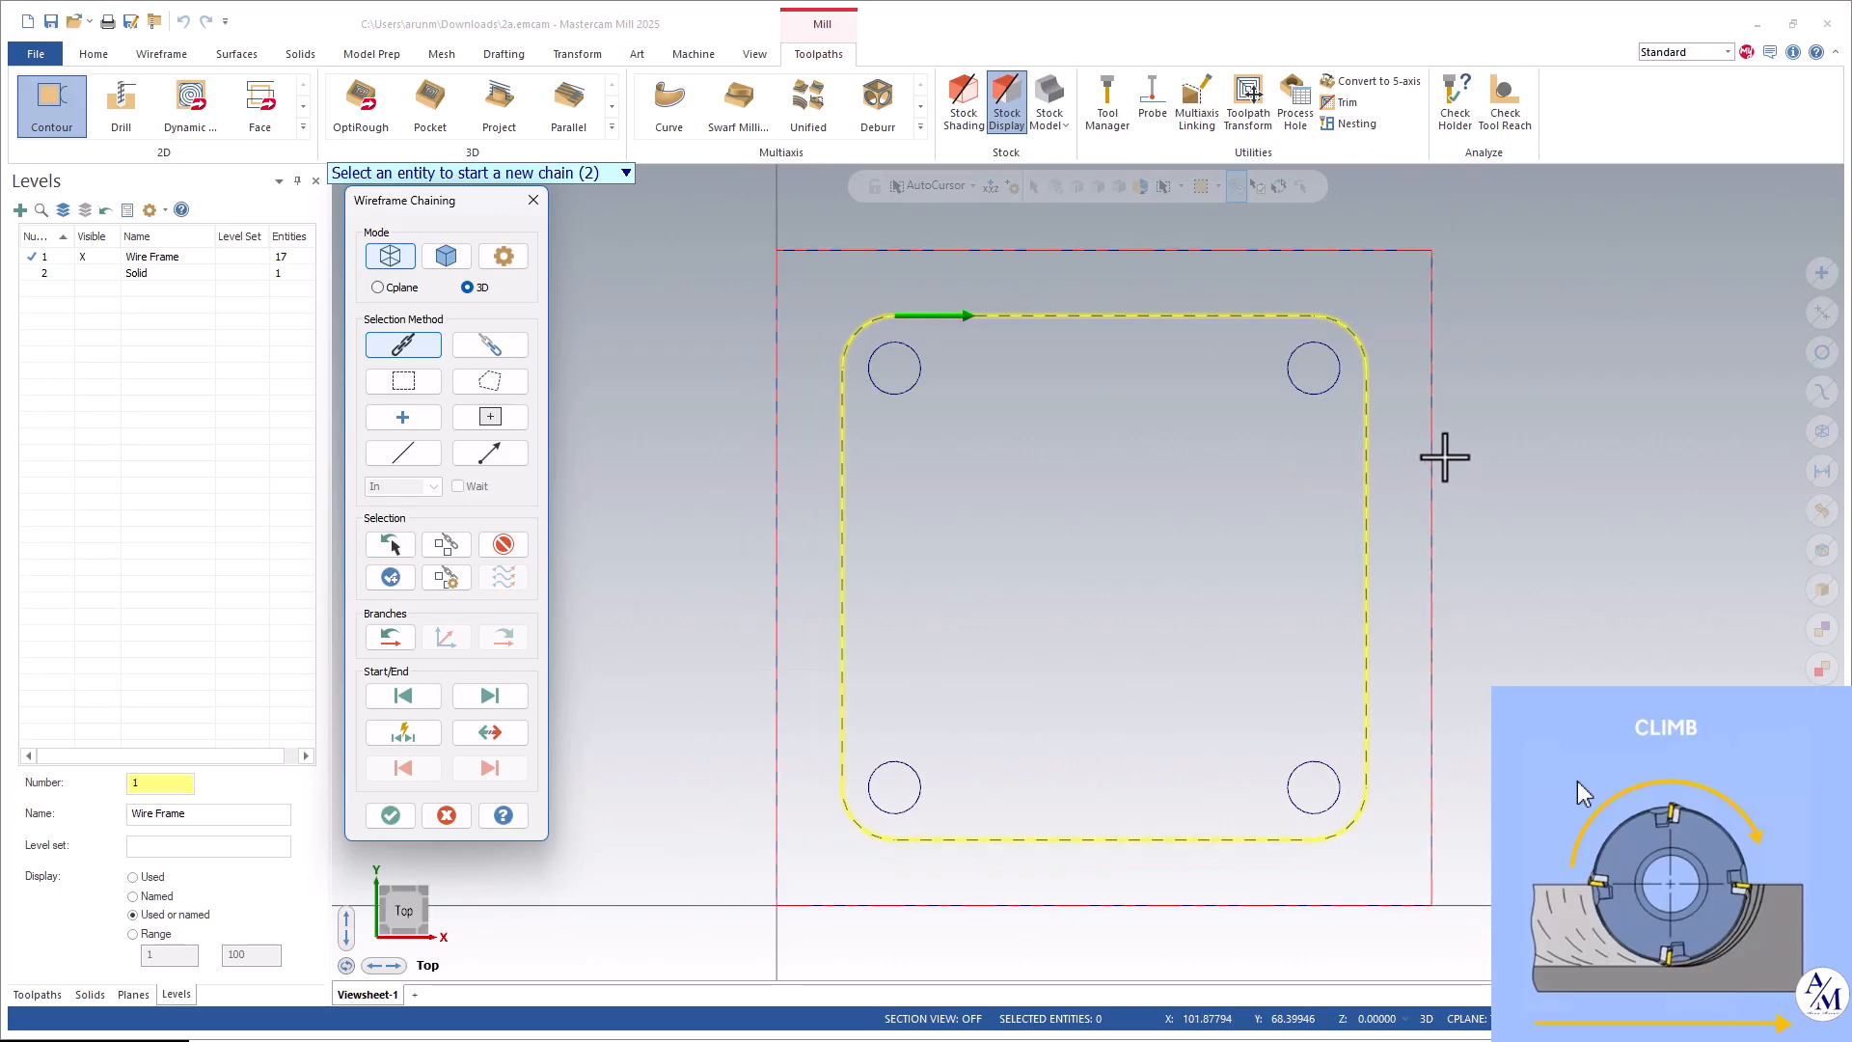
pyautogui.scroll(1, 1439, 454)
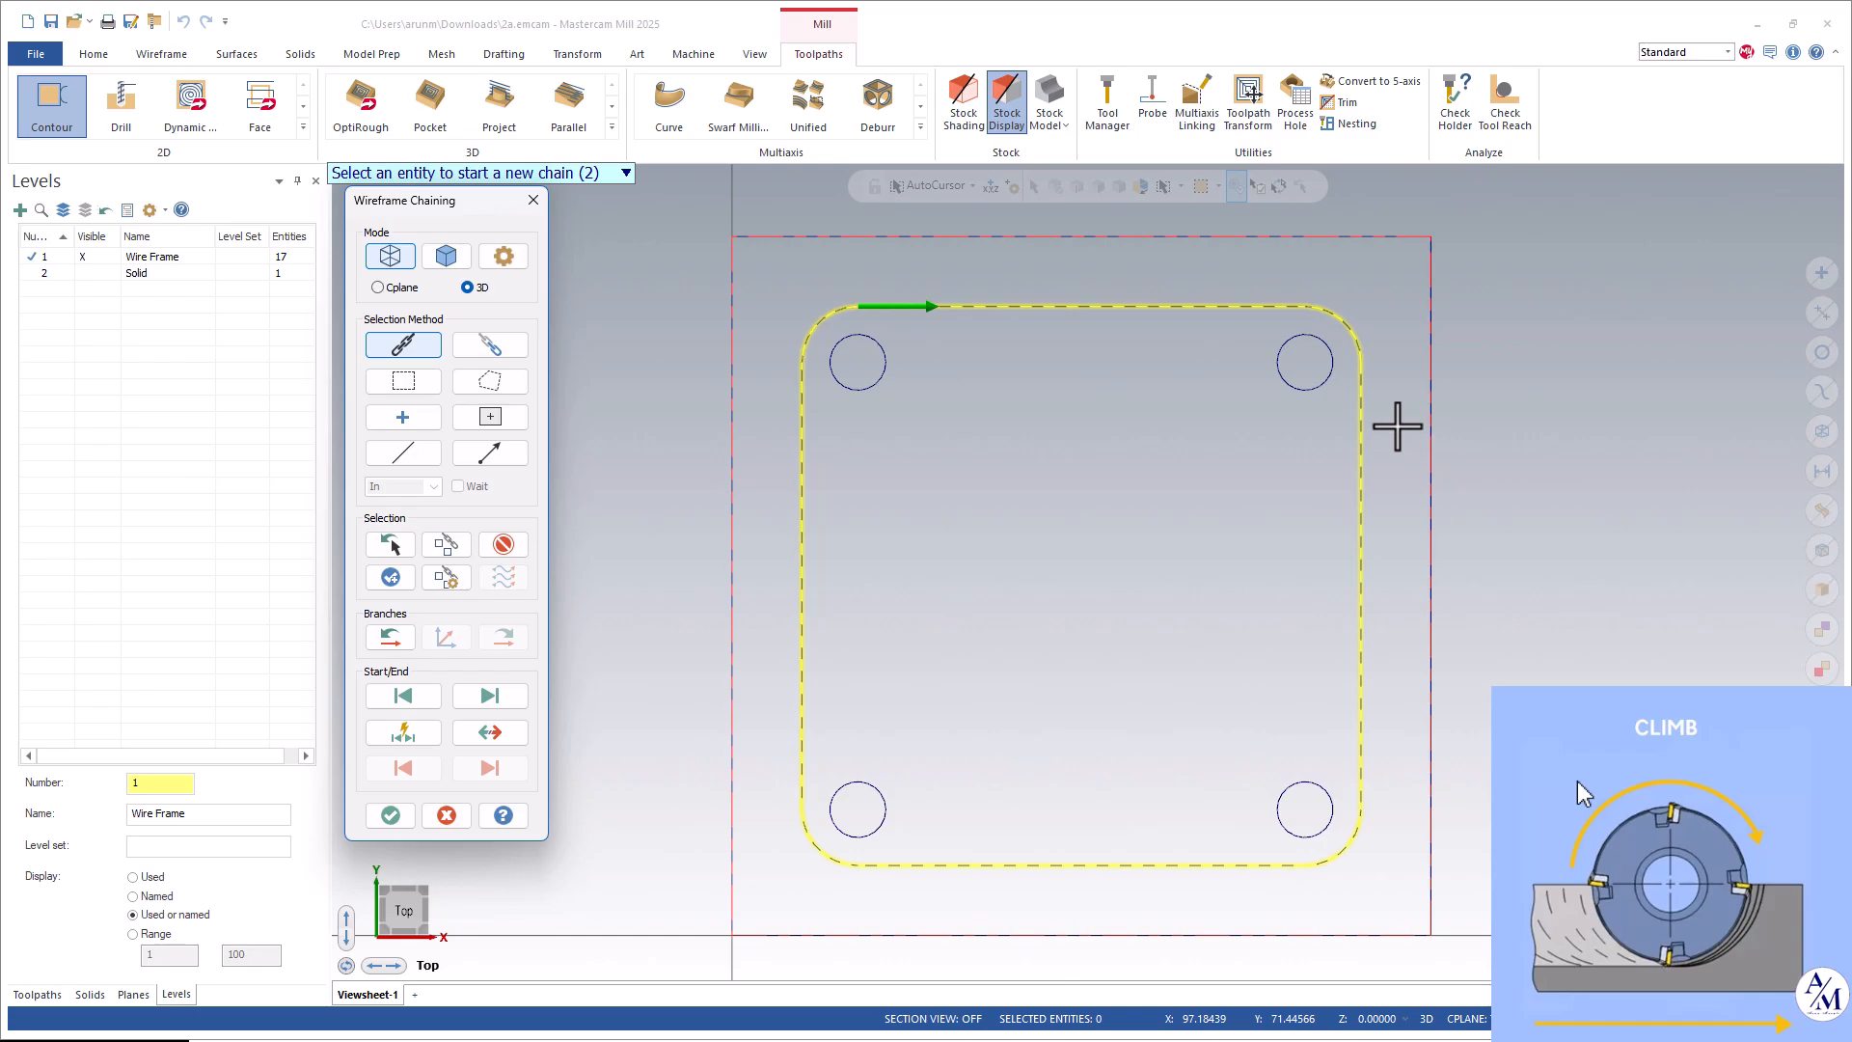
pyautogui.click(389, 817)
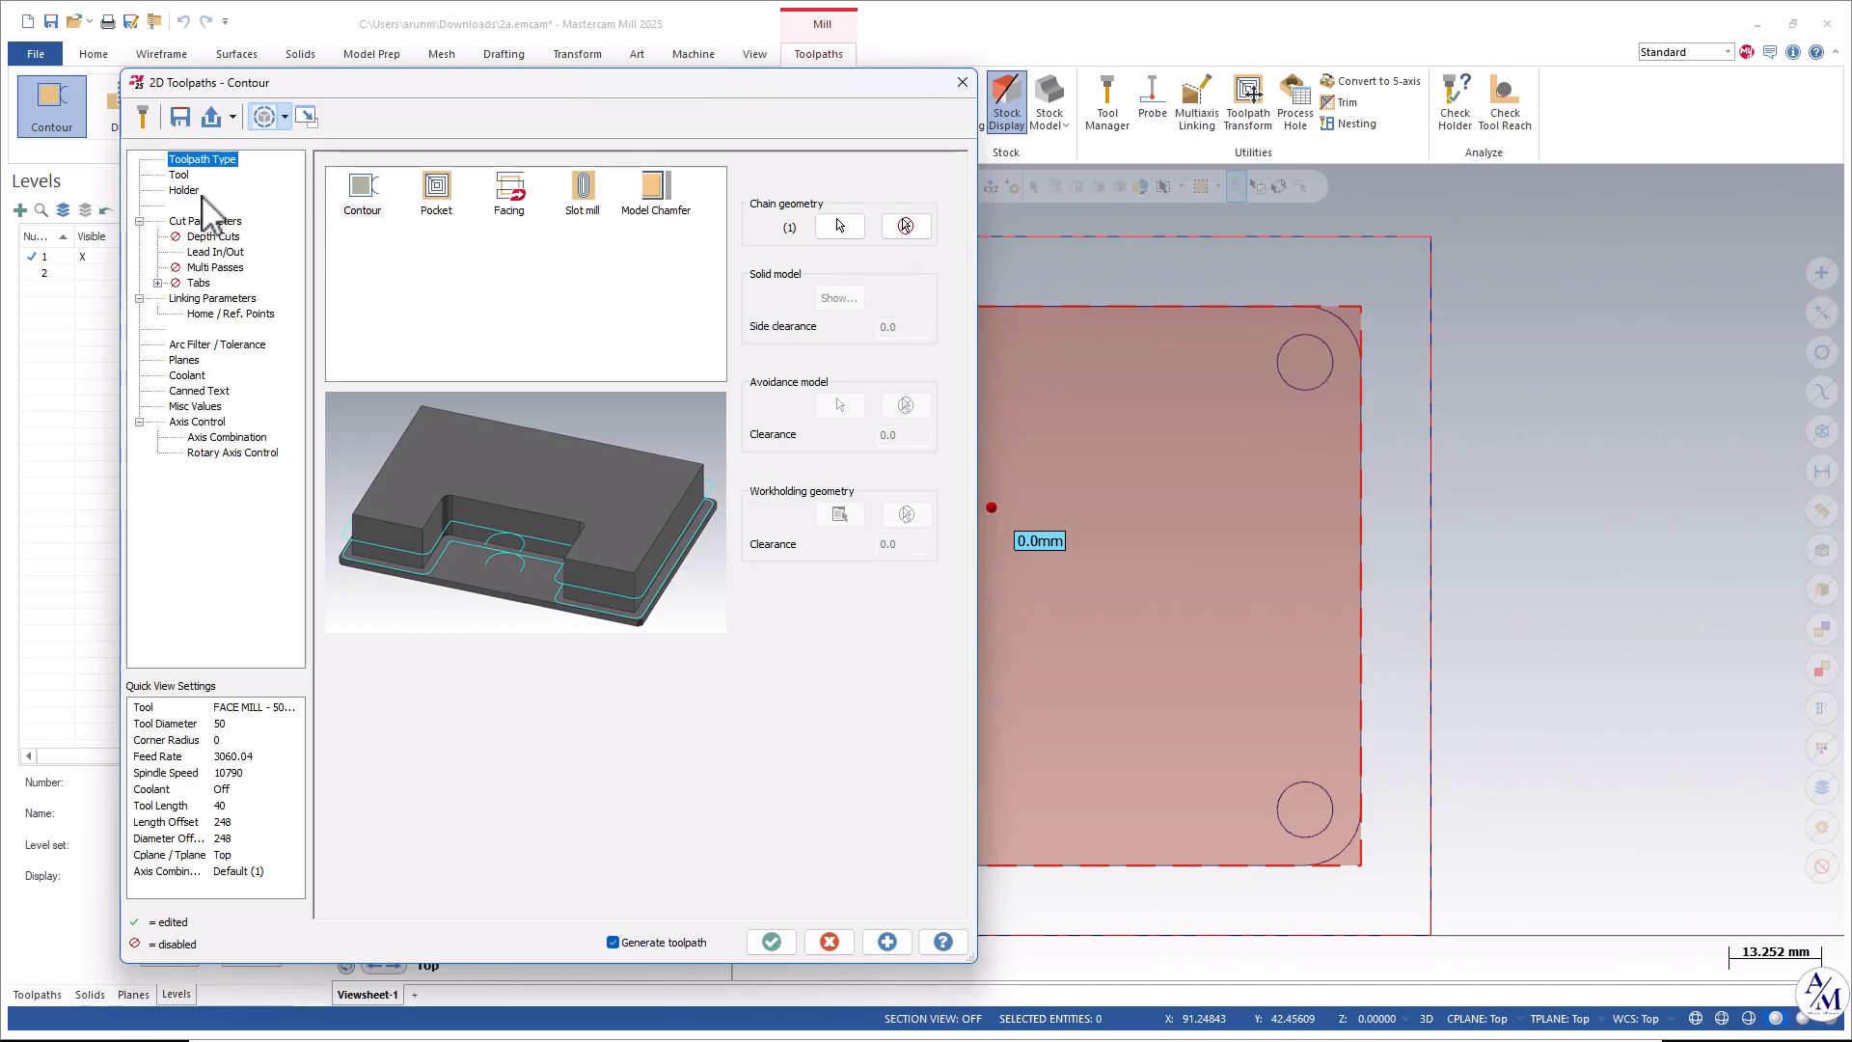
# Switch the graphics to the Isometric view and reposition the Contour dialog to inspect the part.
pyautogui.moveTo(500, 91); pyautogui.dragTo(454, 74)
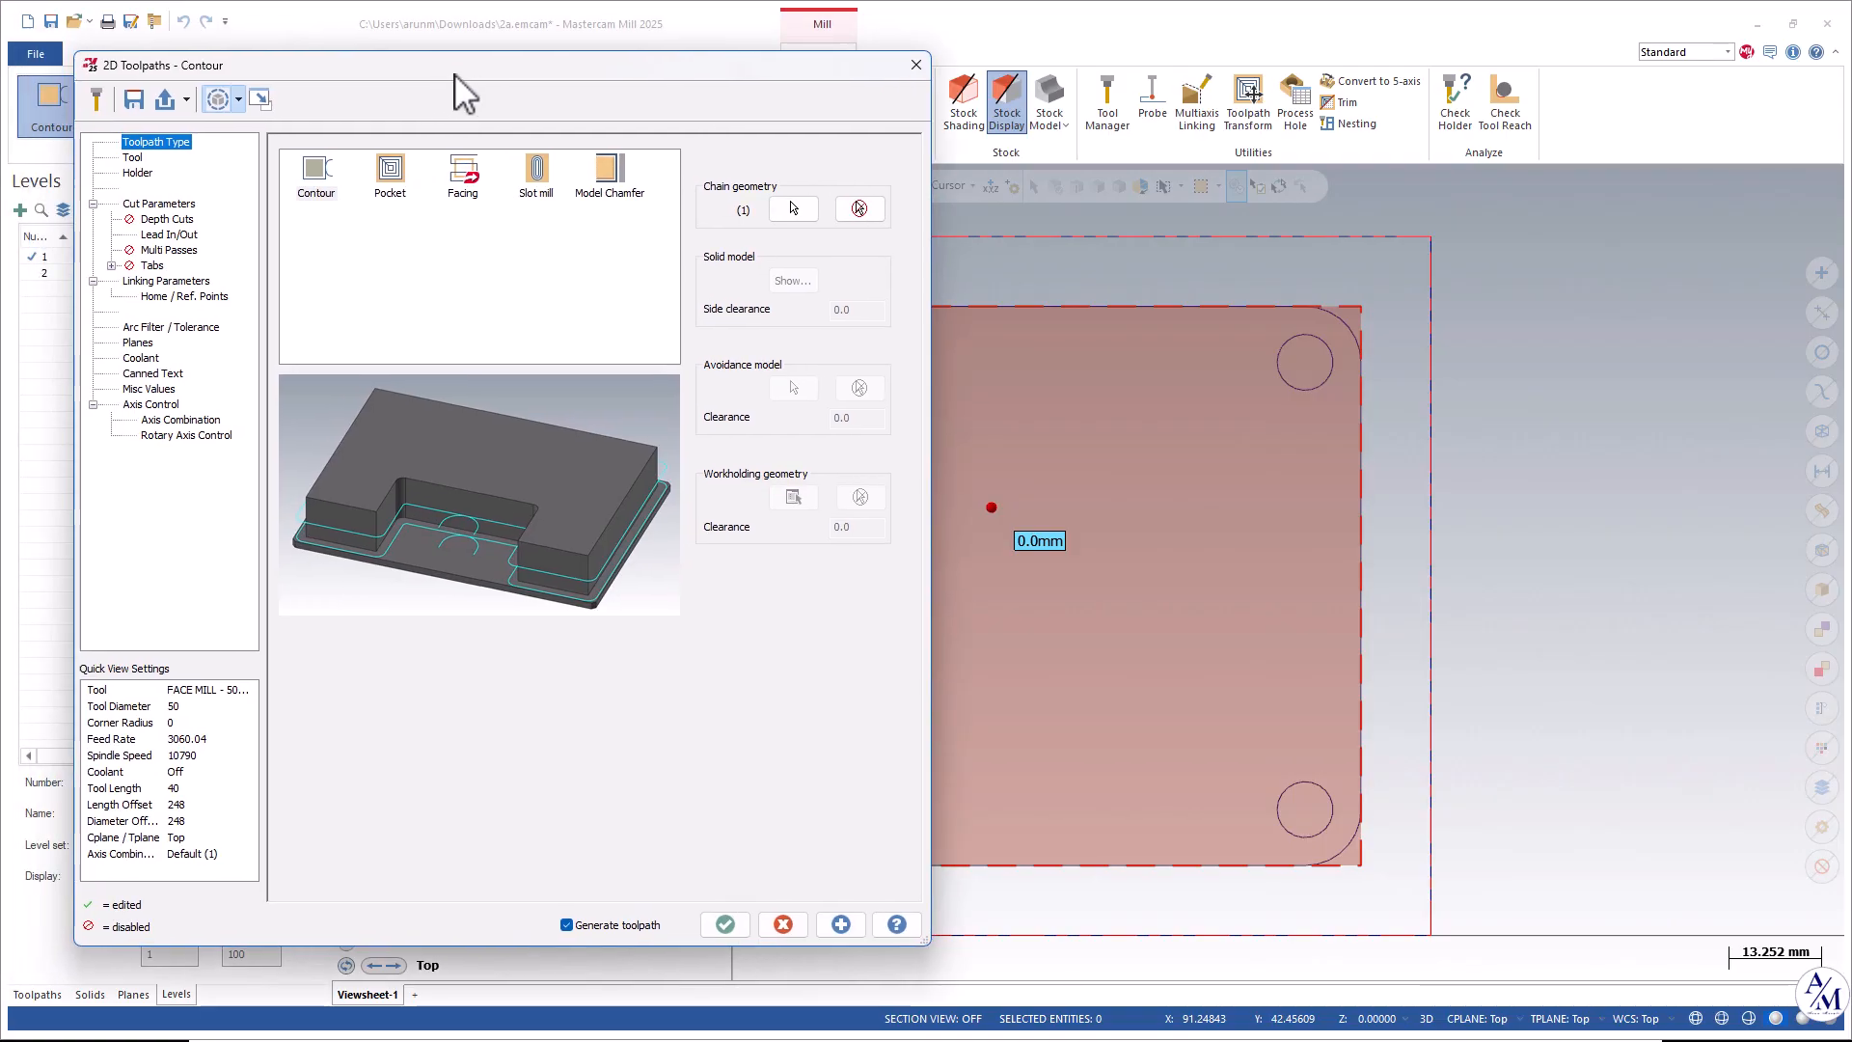
pyautogui.moveTo(1147, 418)
pyautogui.mouseDown(button='middle')
pyautogui.moveTo(1374, 415)
pyautogui.moveTo(1278, 318)
pyautogui.moveTo(1447, 328)
pyautogui.mouseUp(button='middle')
pyautogui.rightClick(1447, 328)
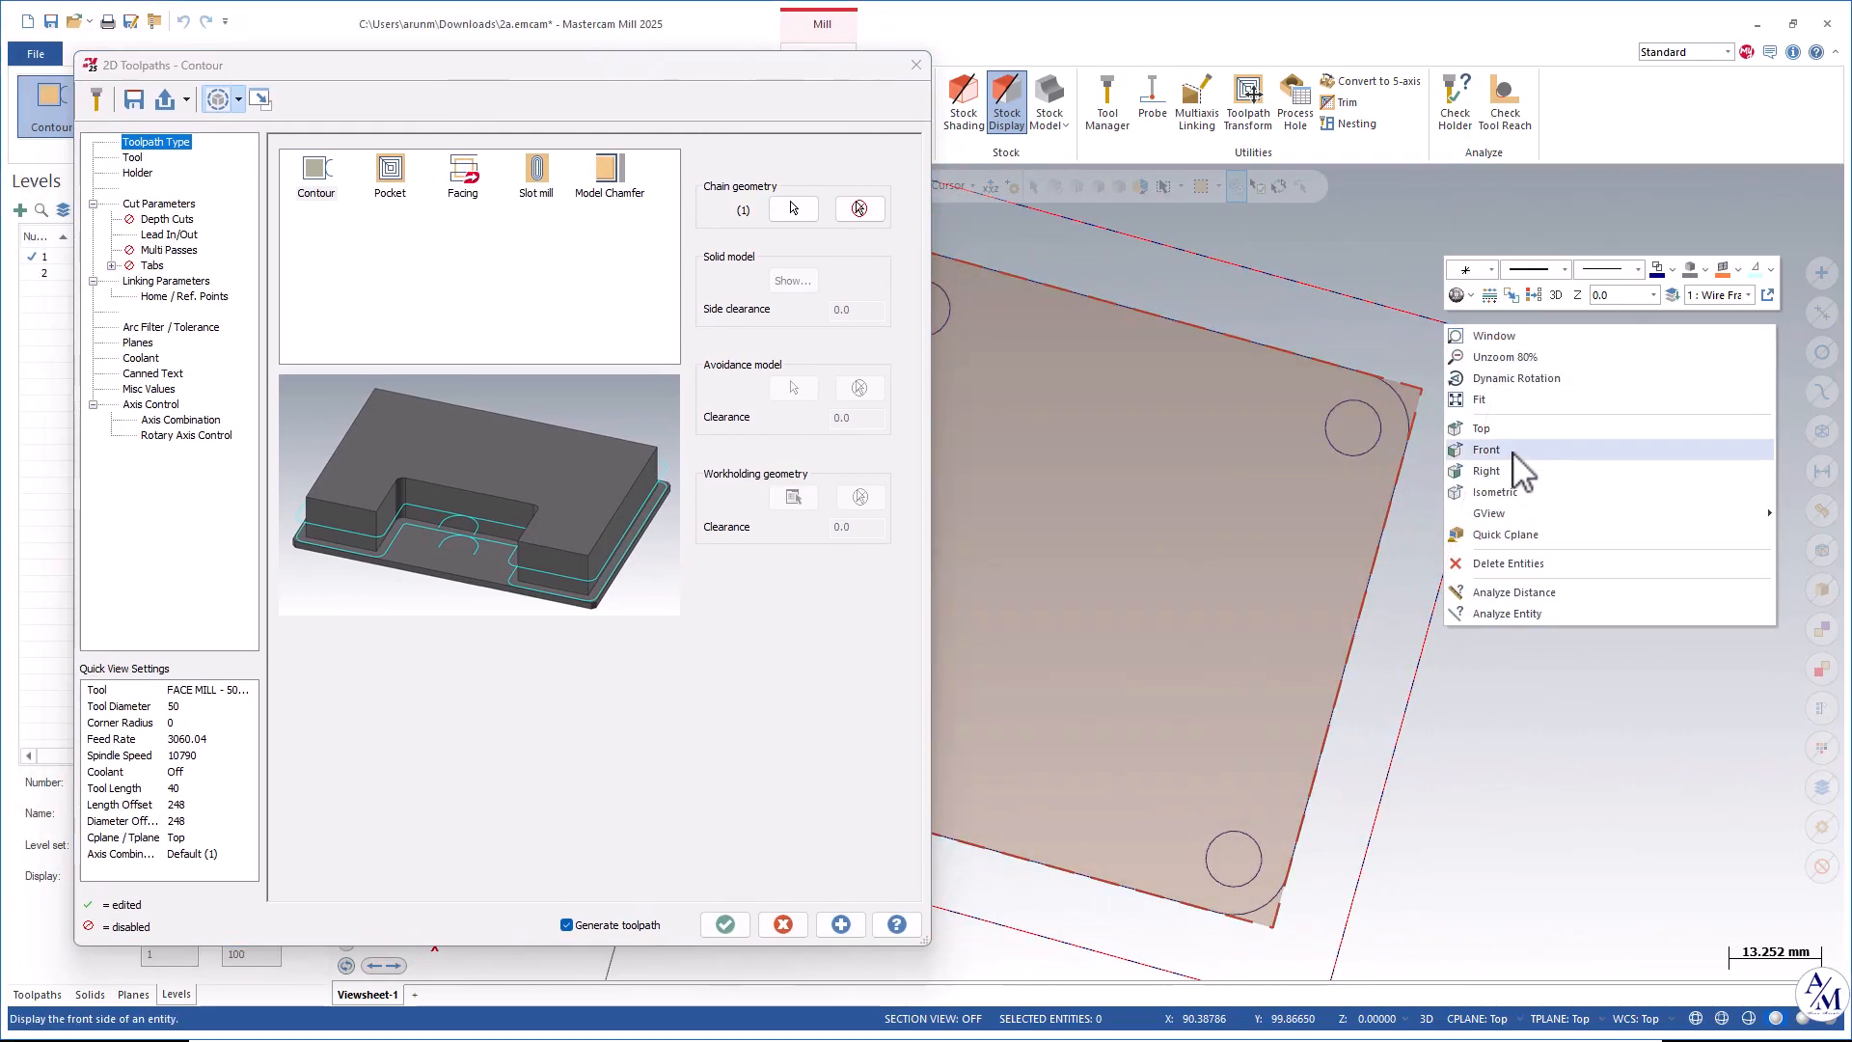
pyautogui.click(1497, 492)
pyautogui.scroll(-5, 1393, 512)
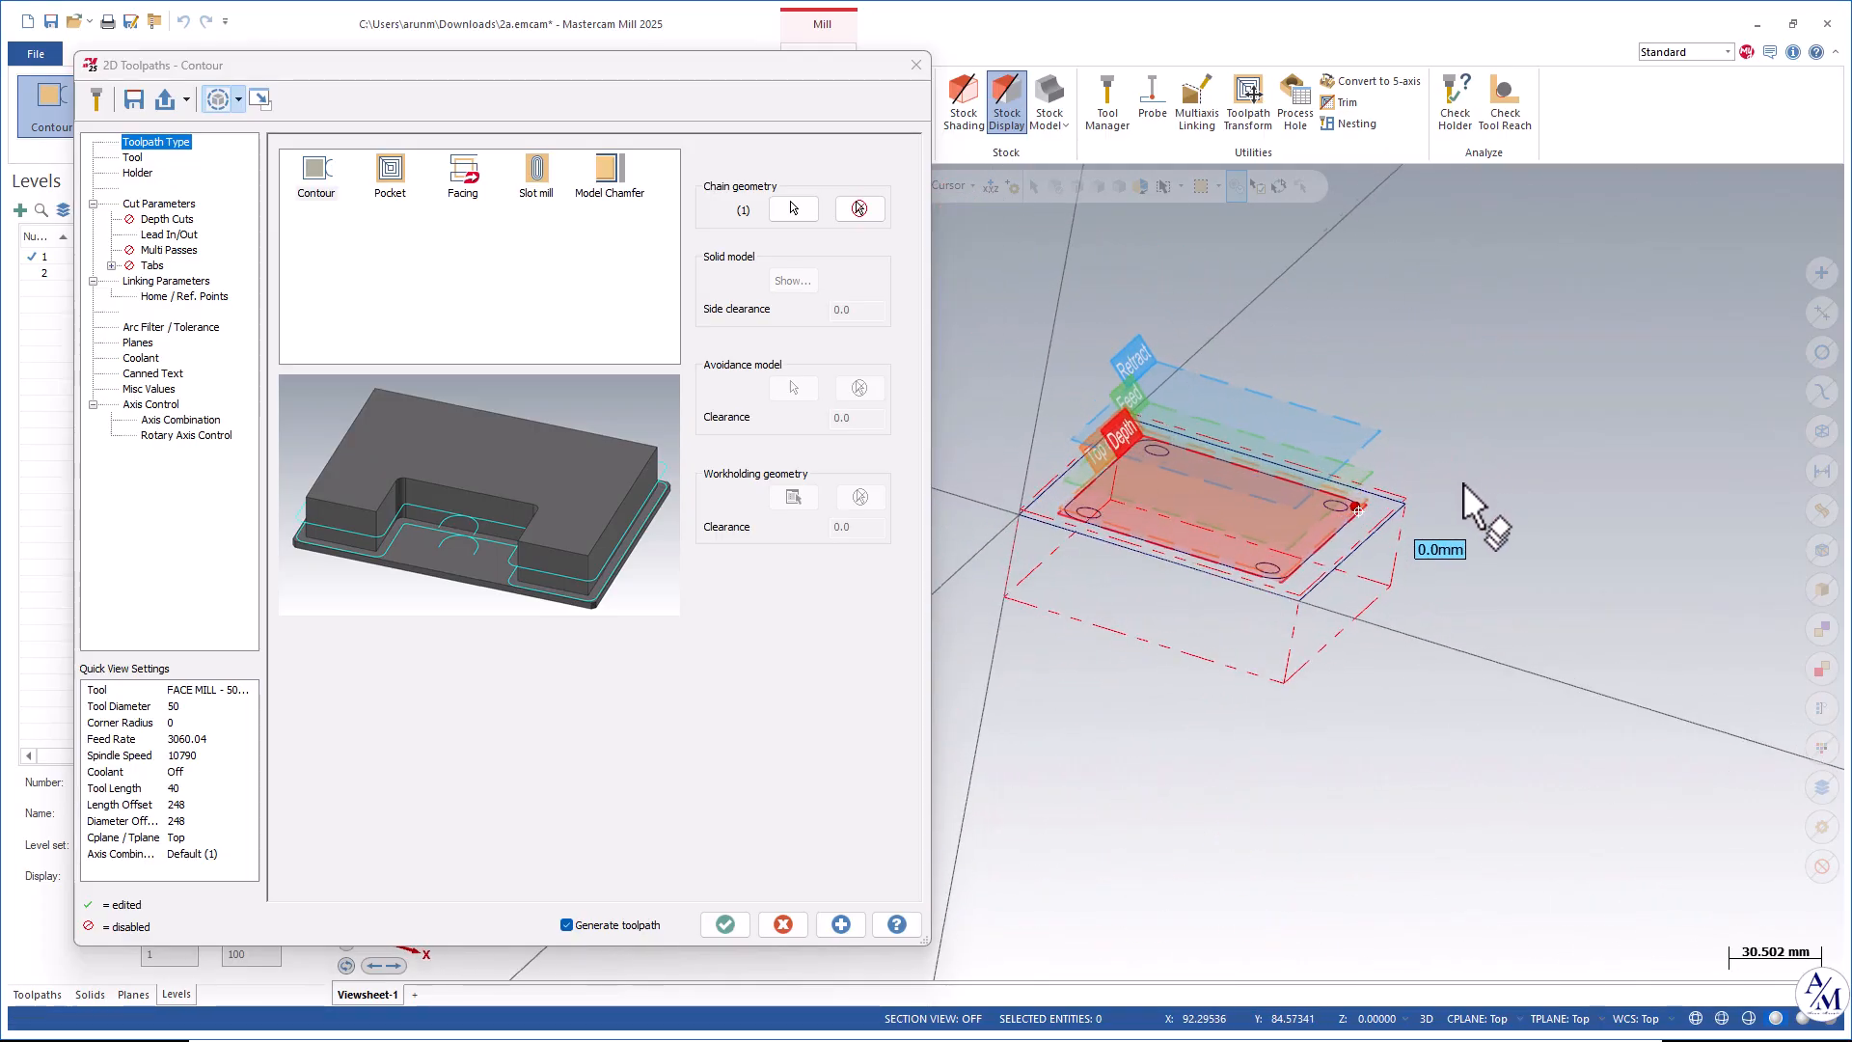
pyautogui.scroll(3, 1443, 525)
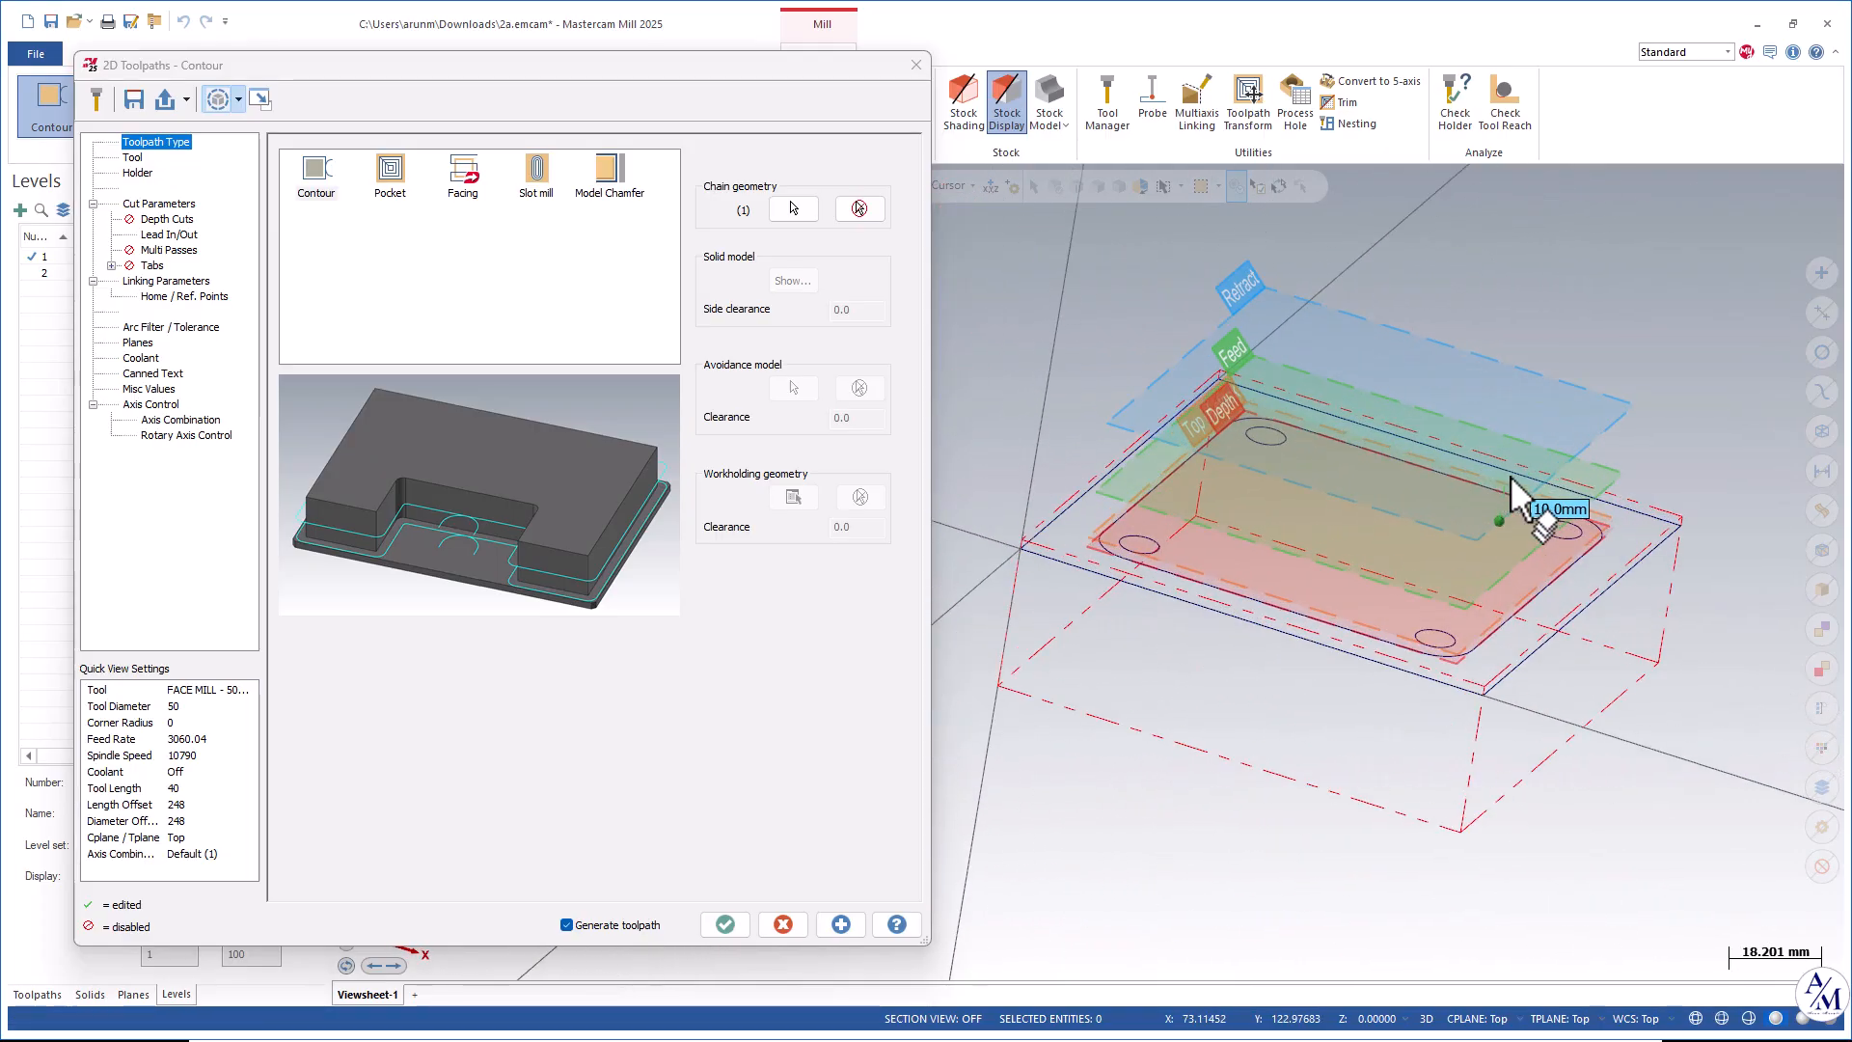
pyautogui.moveTo(502, 87); pyautogui.dragTo(657, 99)
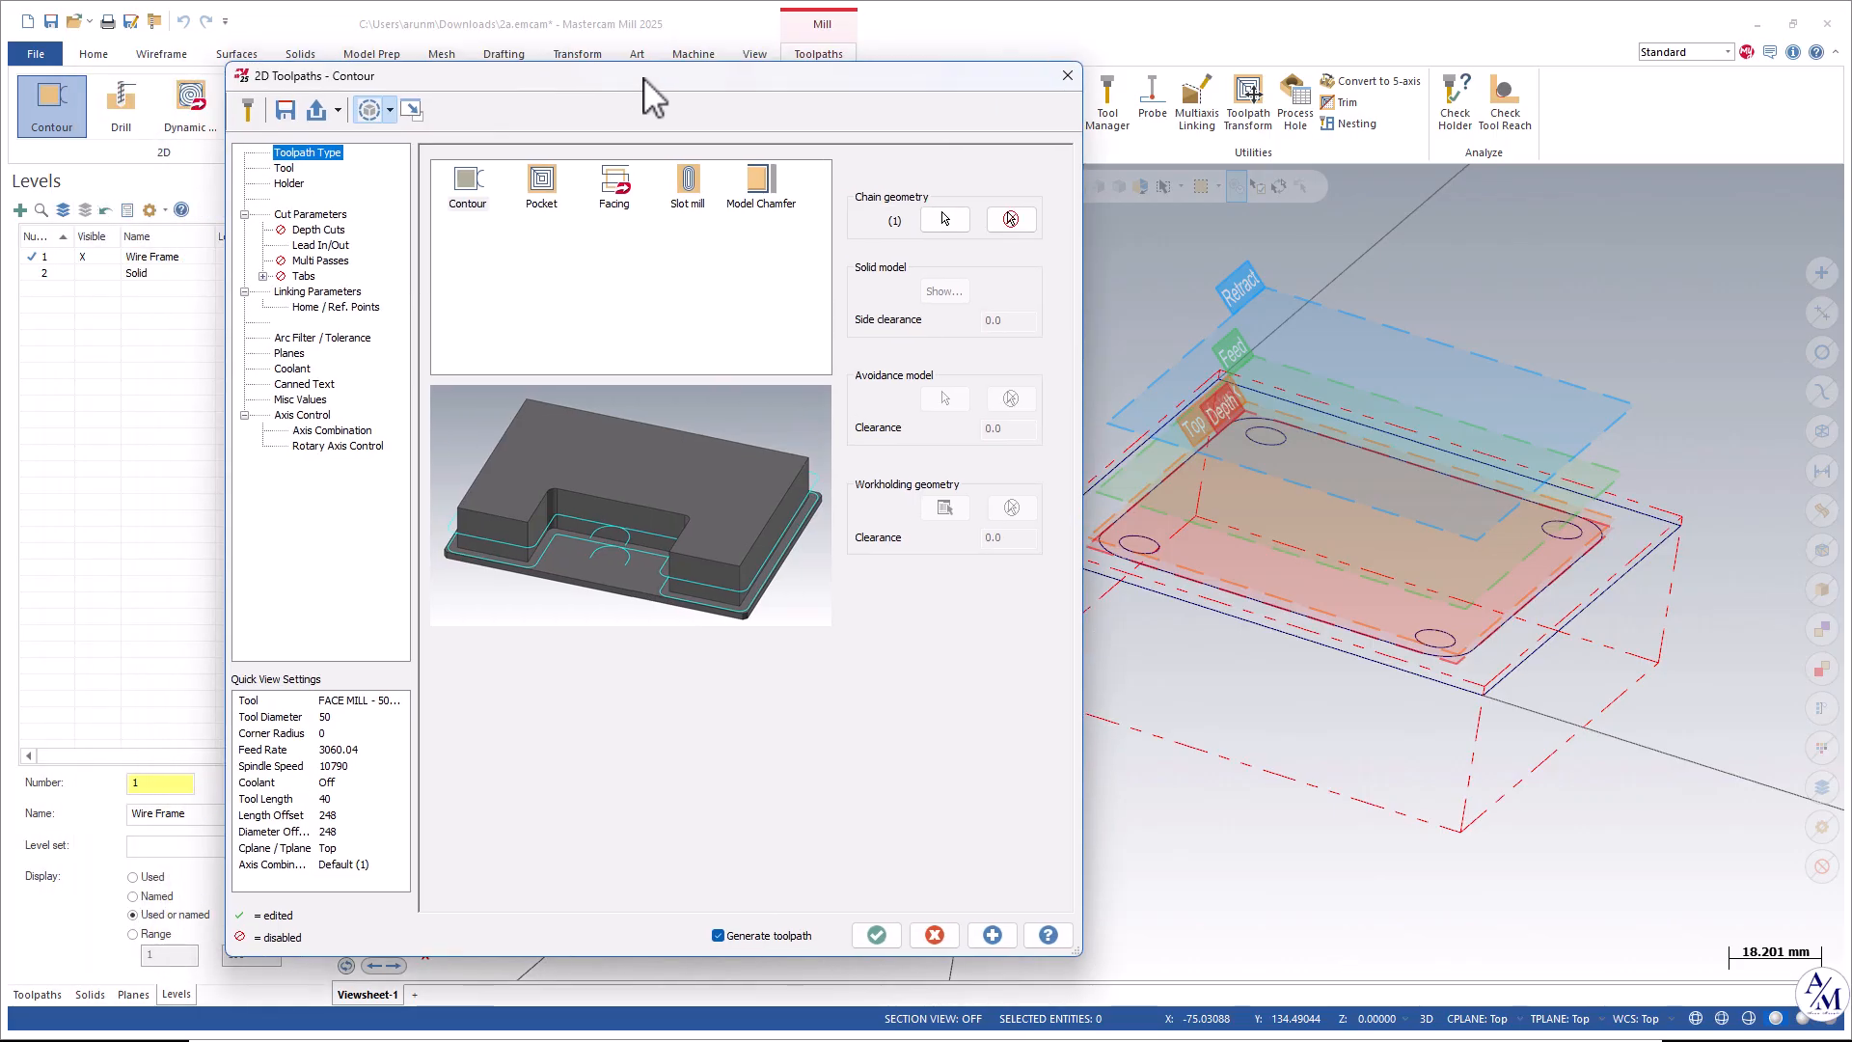
# Select the FLAT END MILL - 10 from the tool library for the contour toolpath.
pyautogui.click(287, 169)
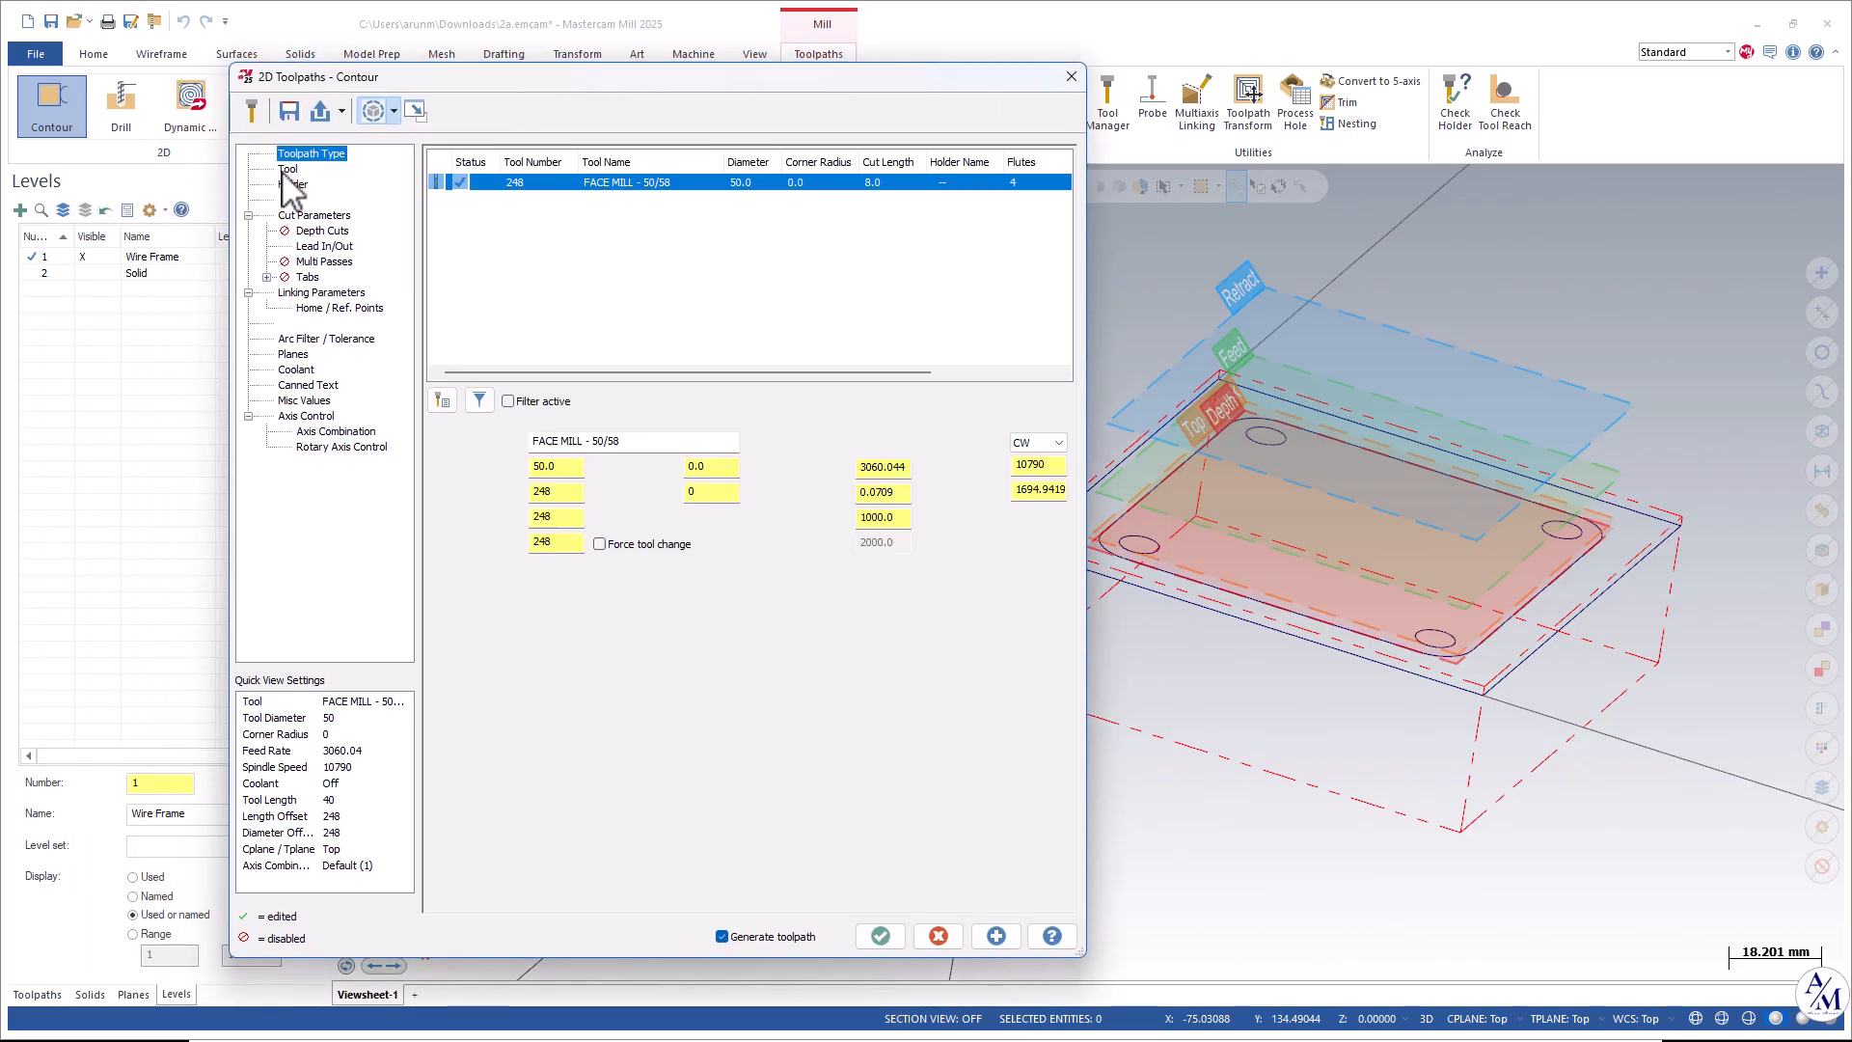
pyautogui.click(442, 401)
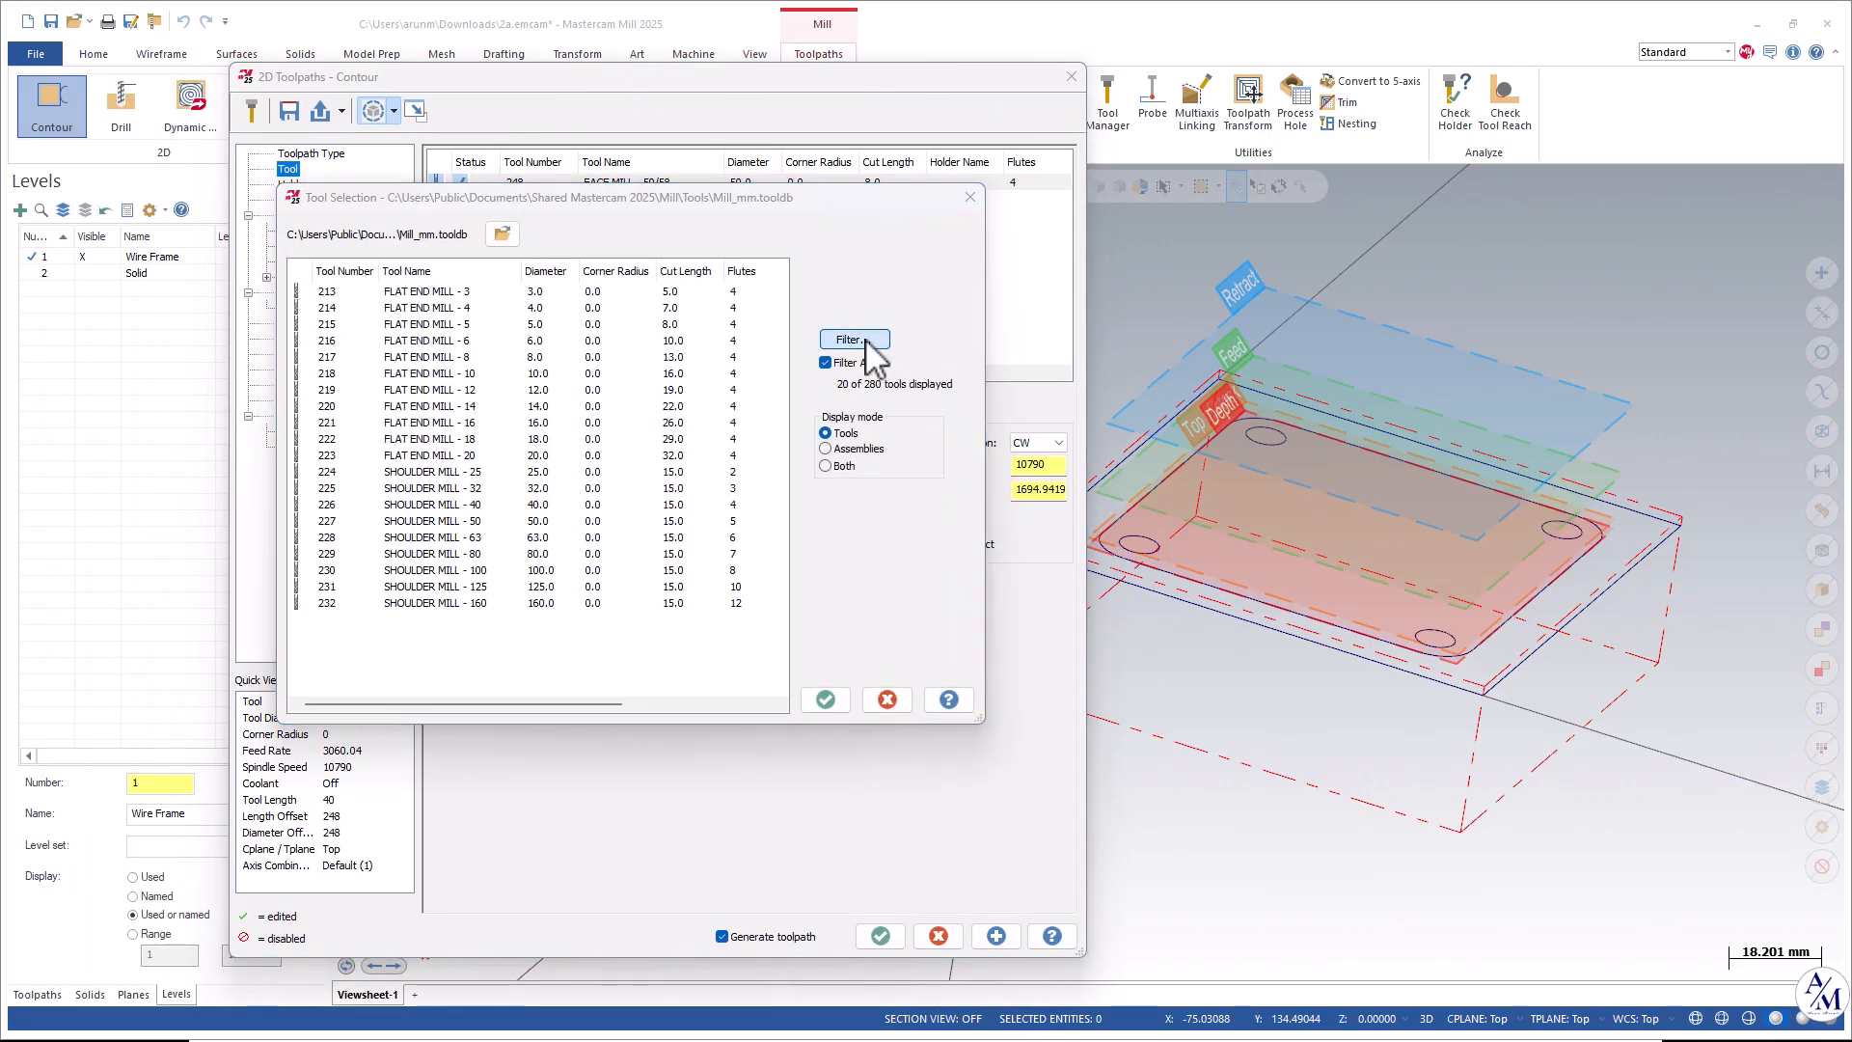
pyautogui.click(866, 343)
pyautogui.press('Escape')
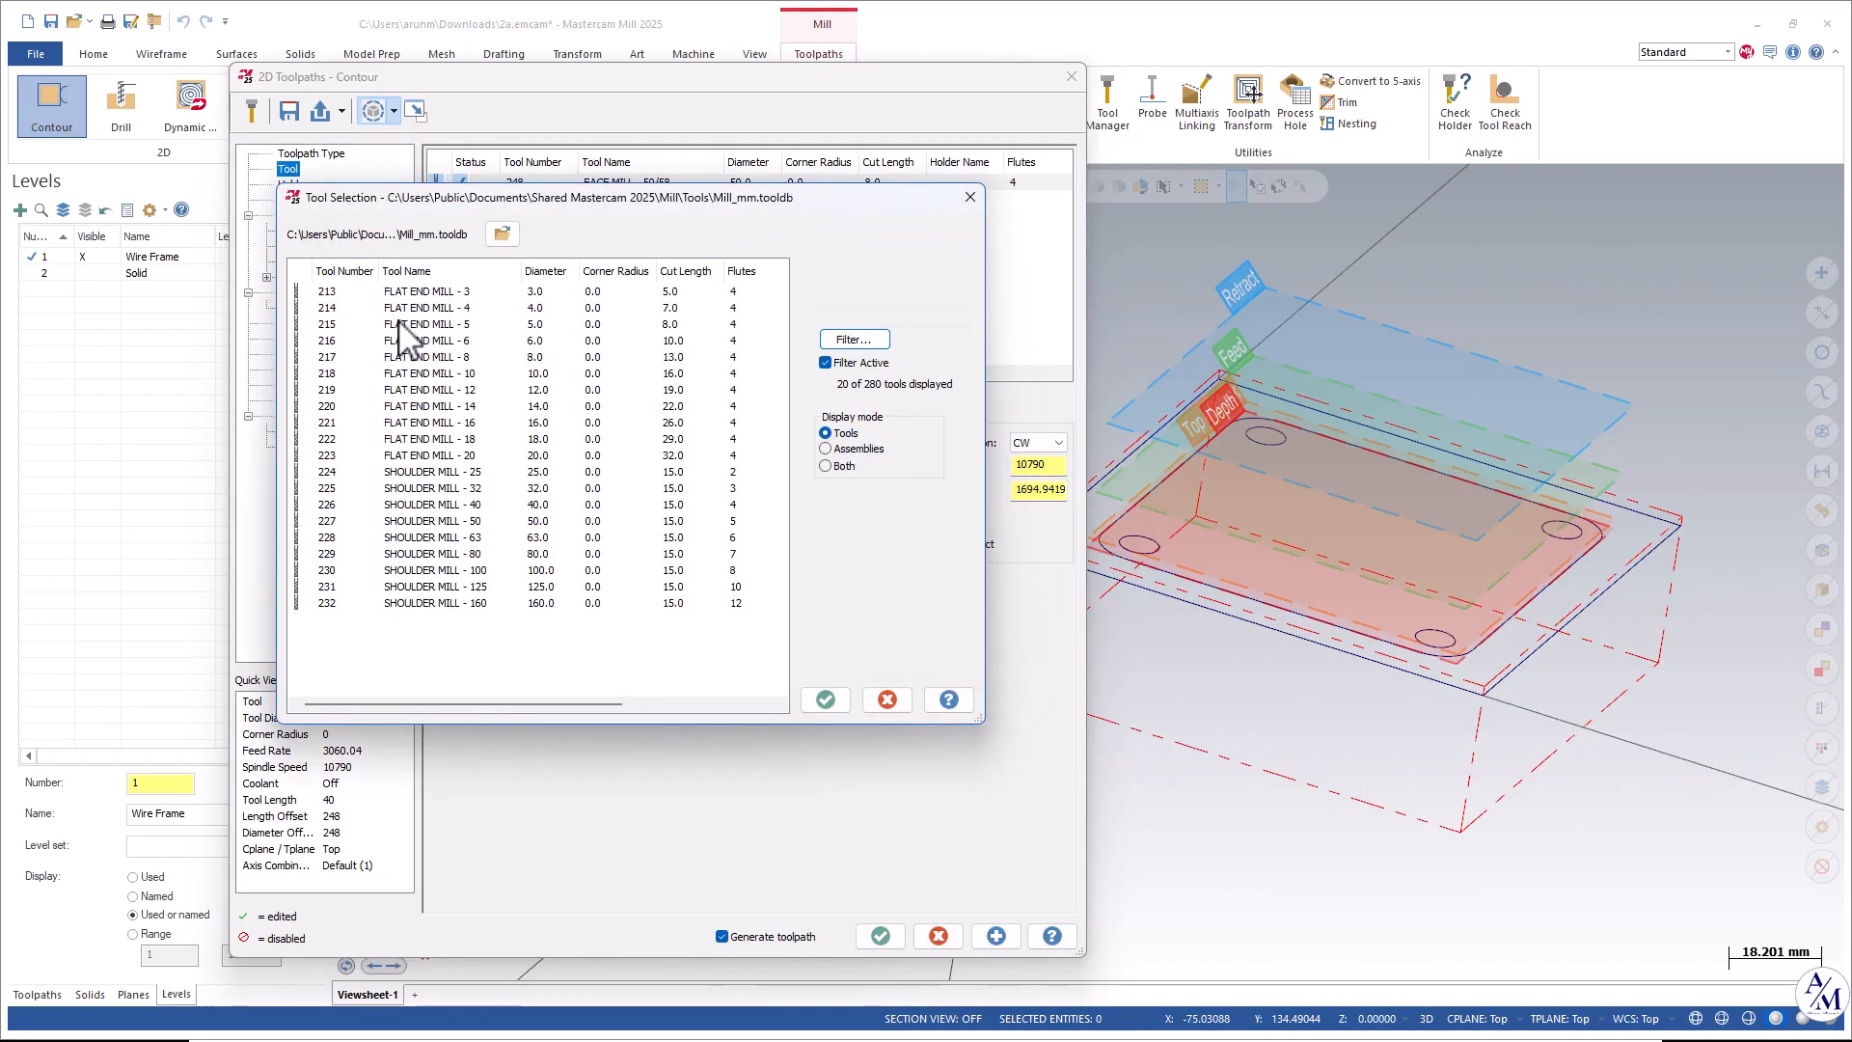
pyautogui.doubleClick(410, 373)
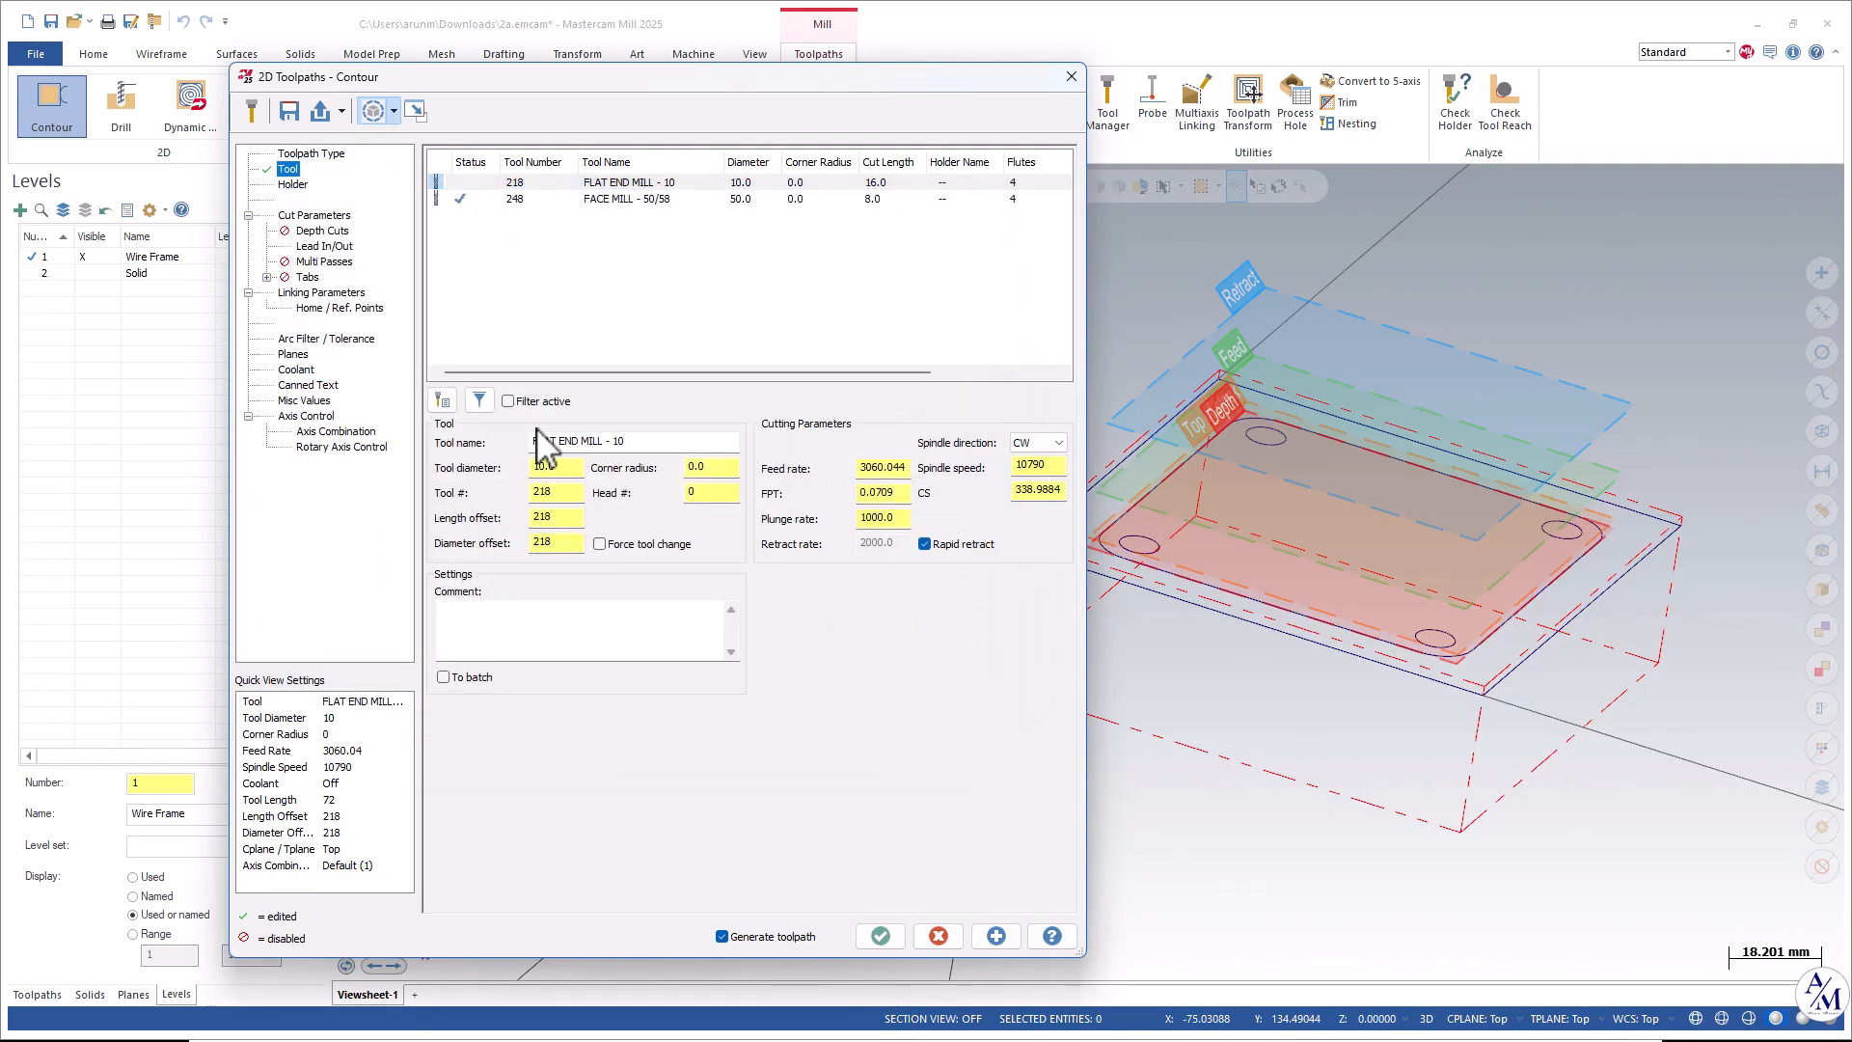
# Enable depth cuts and set the maximum rough step to 3.
pyautogui.click(295, 186)
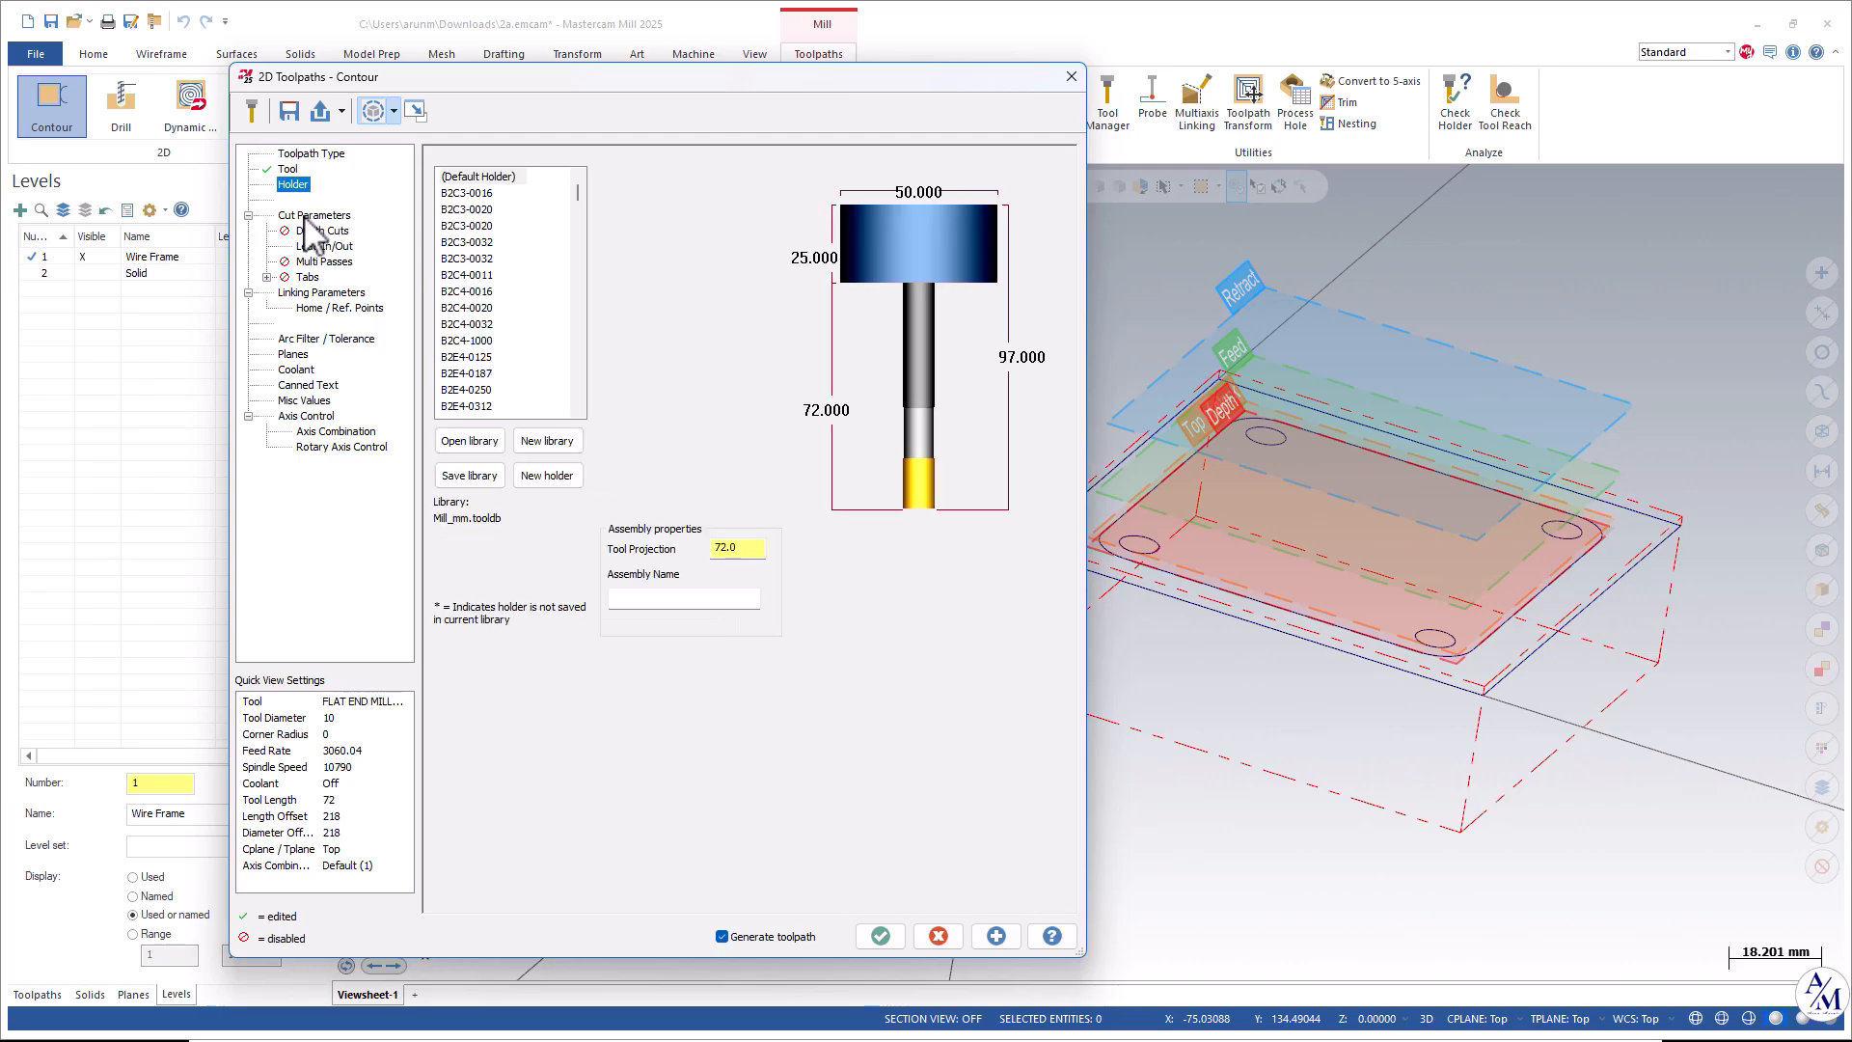
pyautogui.click(307, 216)
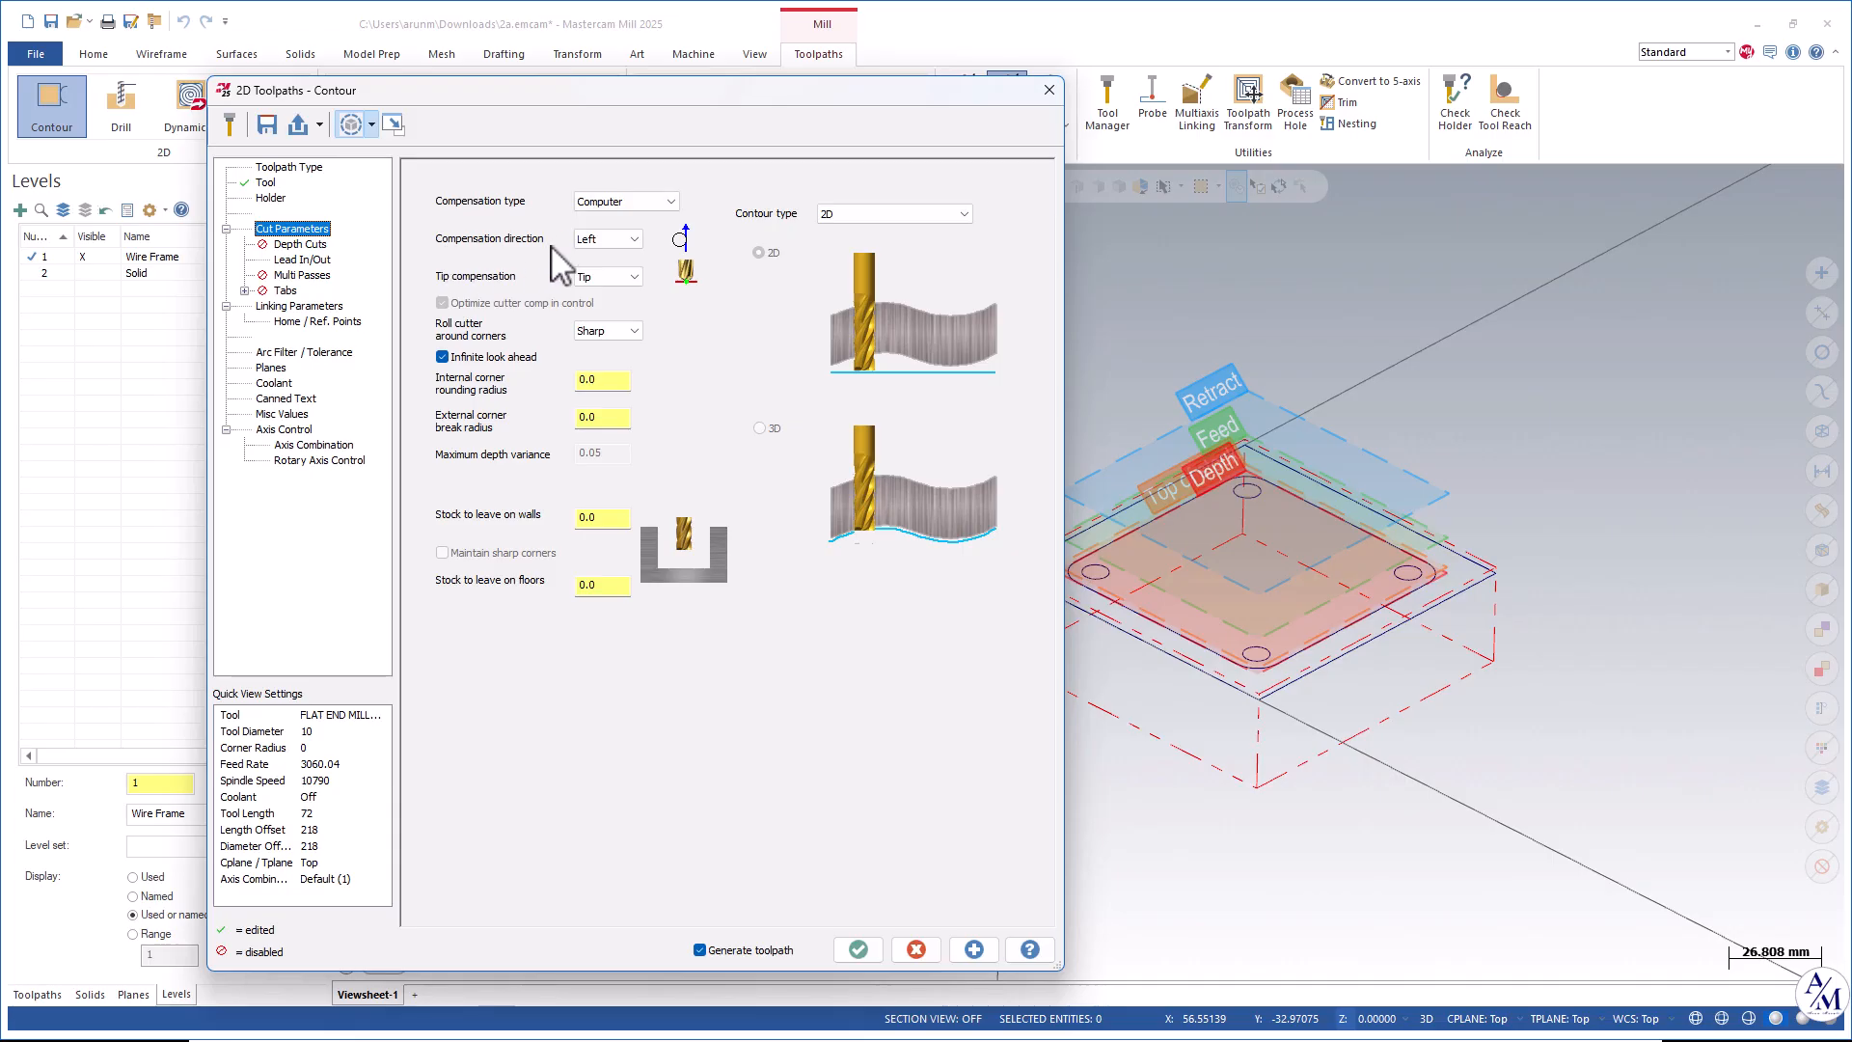
pyautogui.click(300, 244)
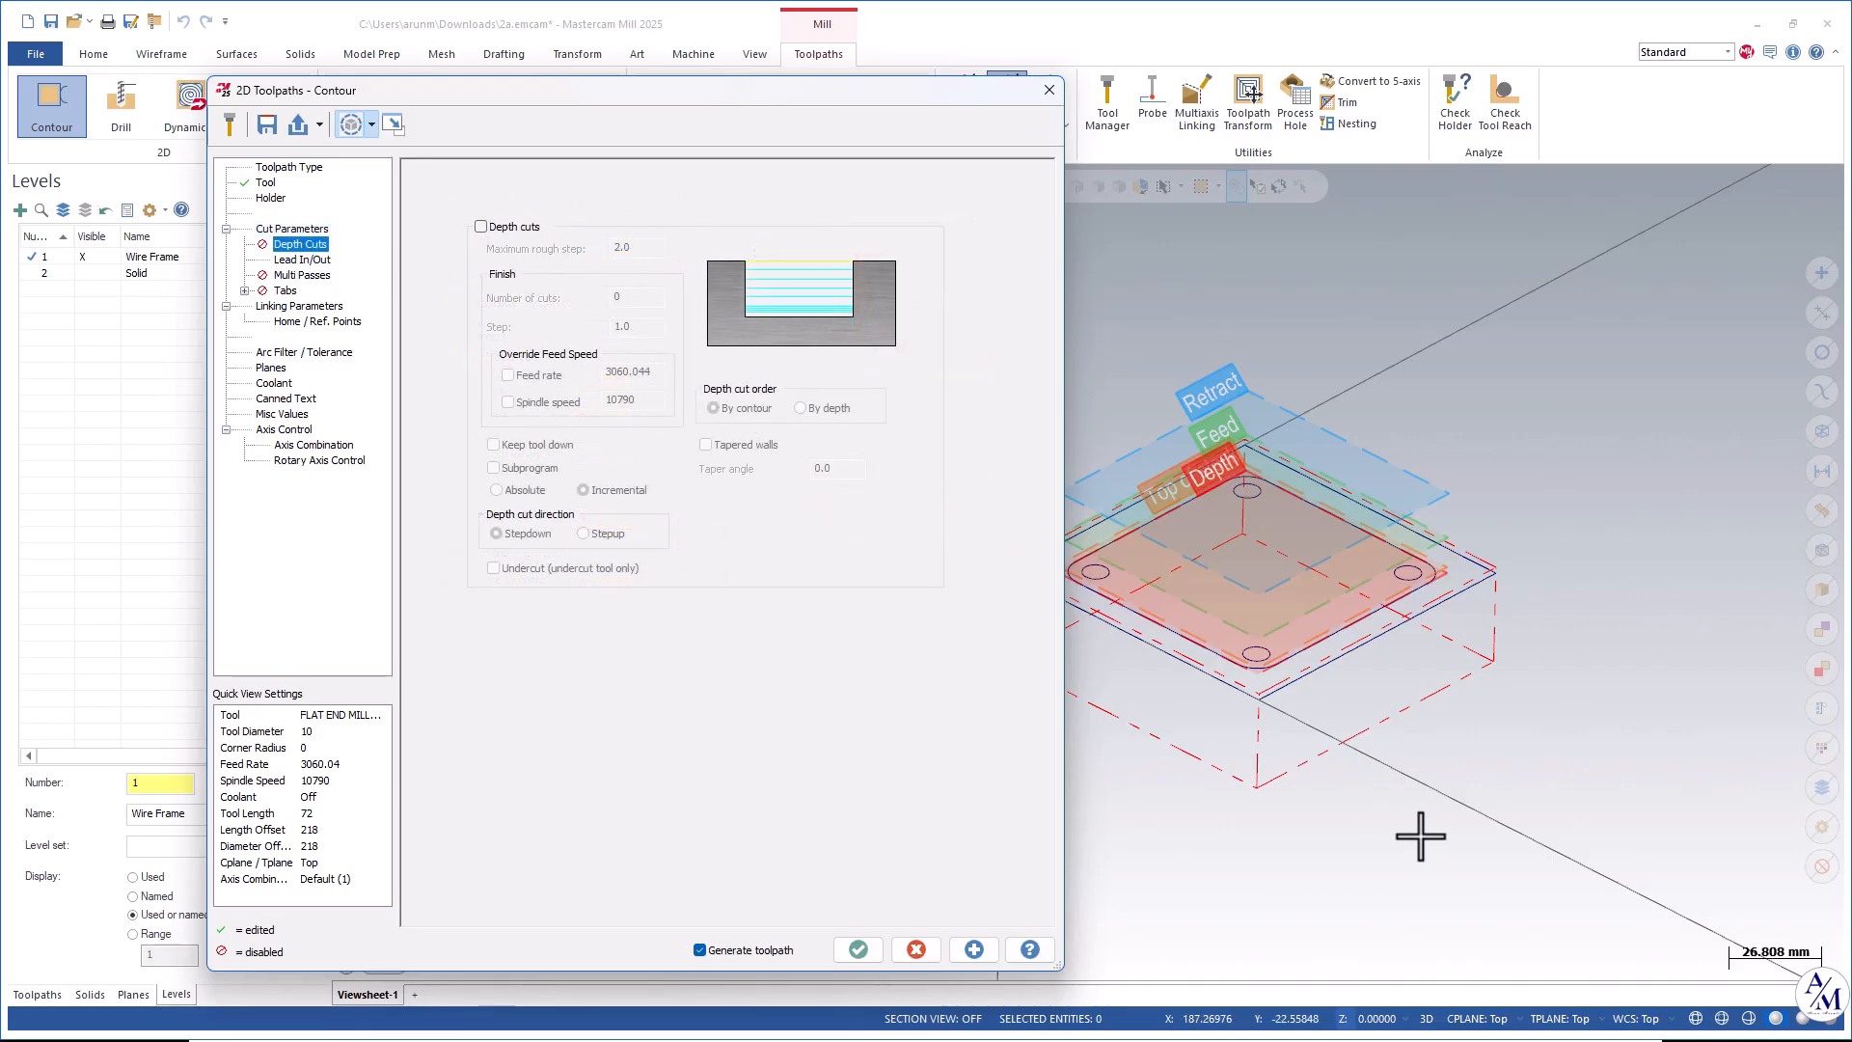
pyautogui.click(489, 228)
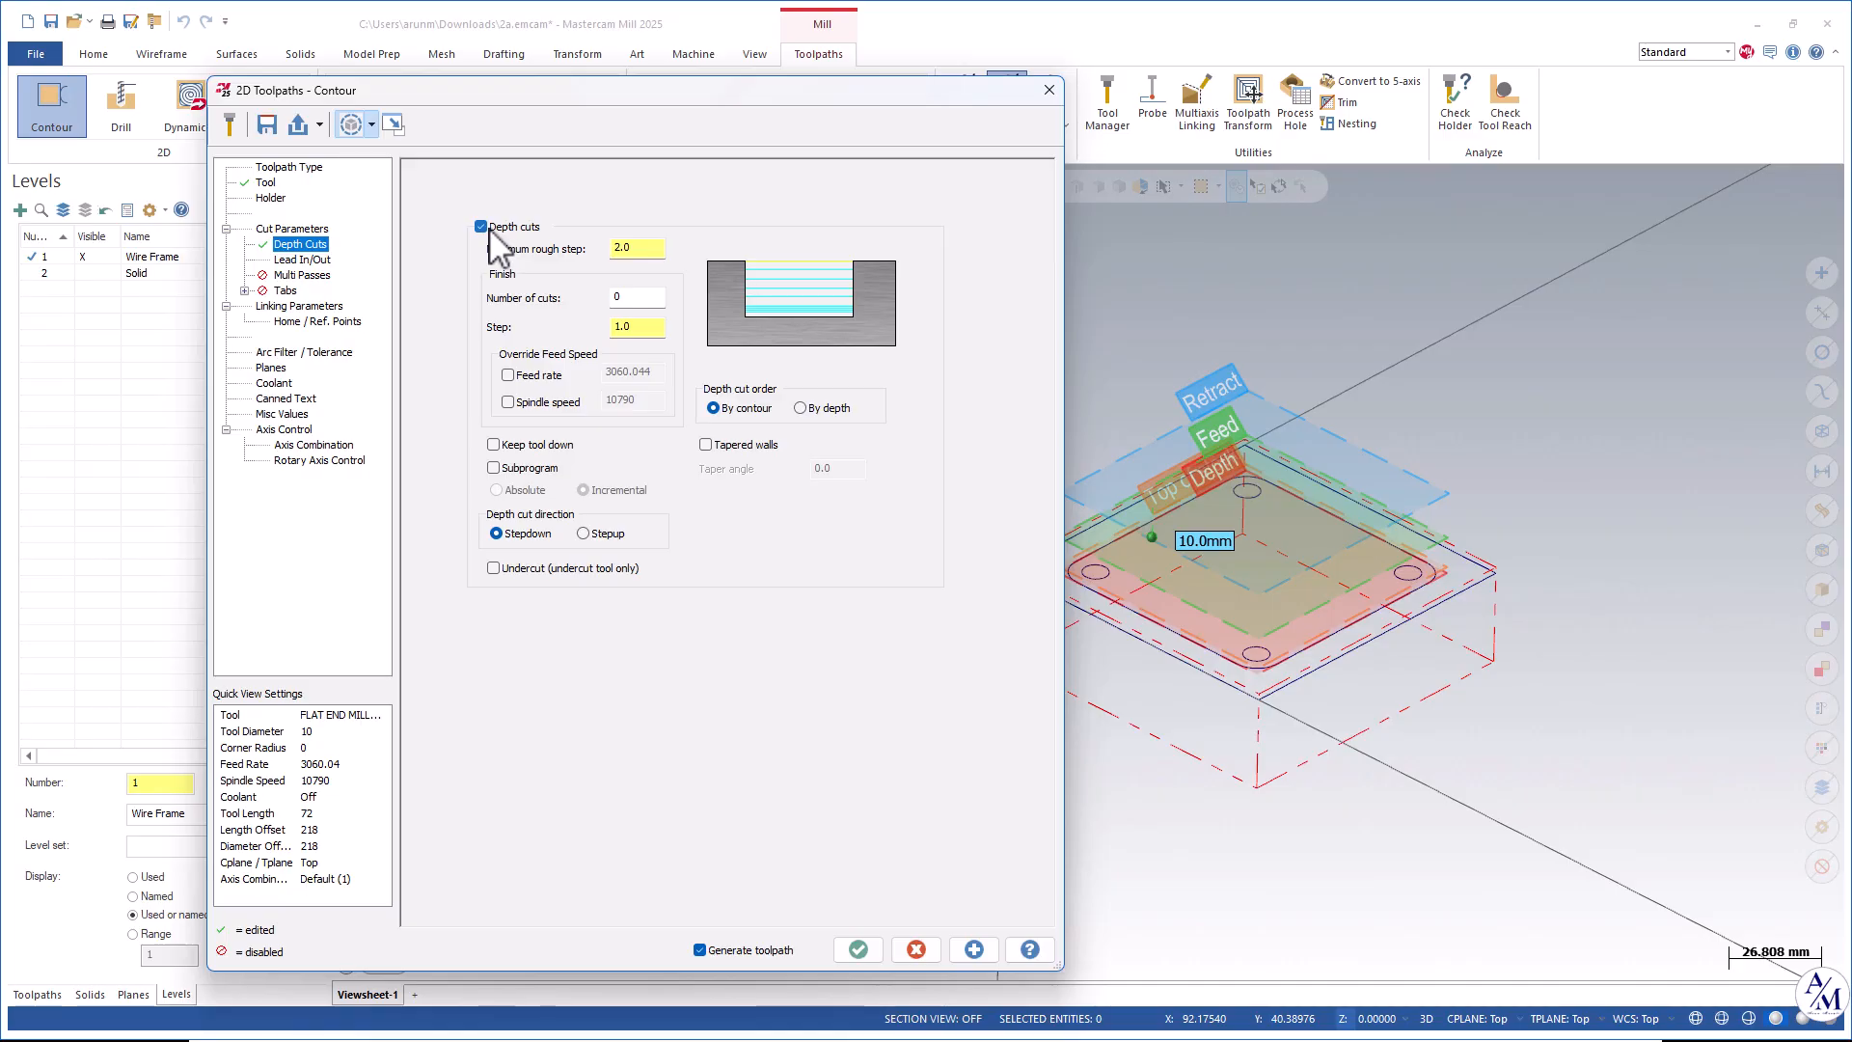
pyautogui.click(640, 249)
pyautogui.moveTo(640, 249); pyautogui.dragTo(550, 256)
pyautogui.write('3')
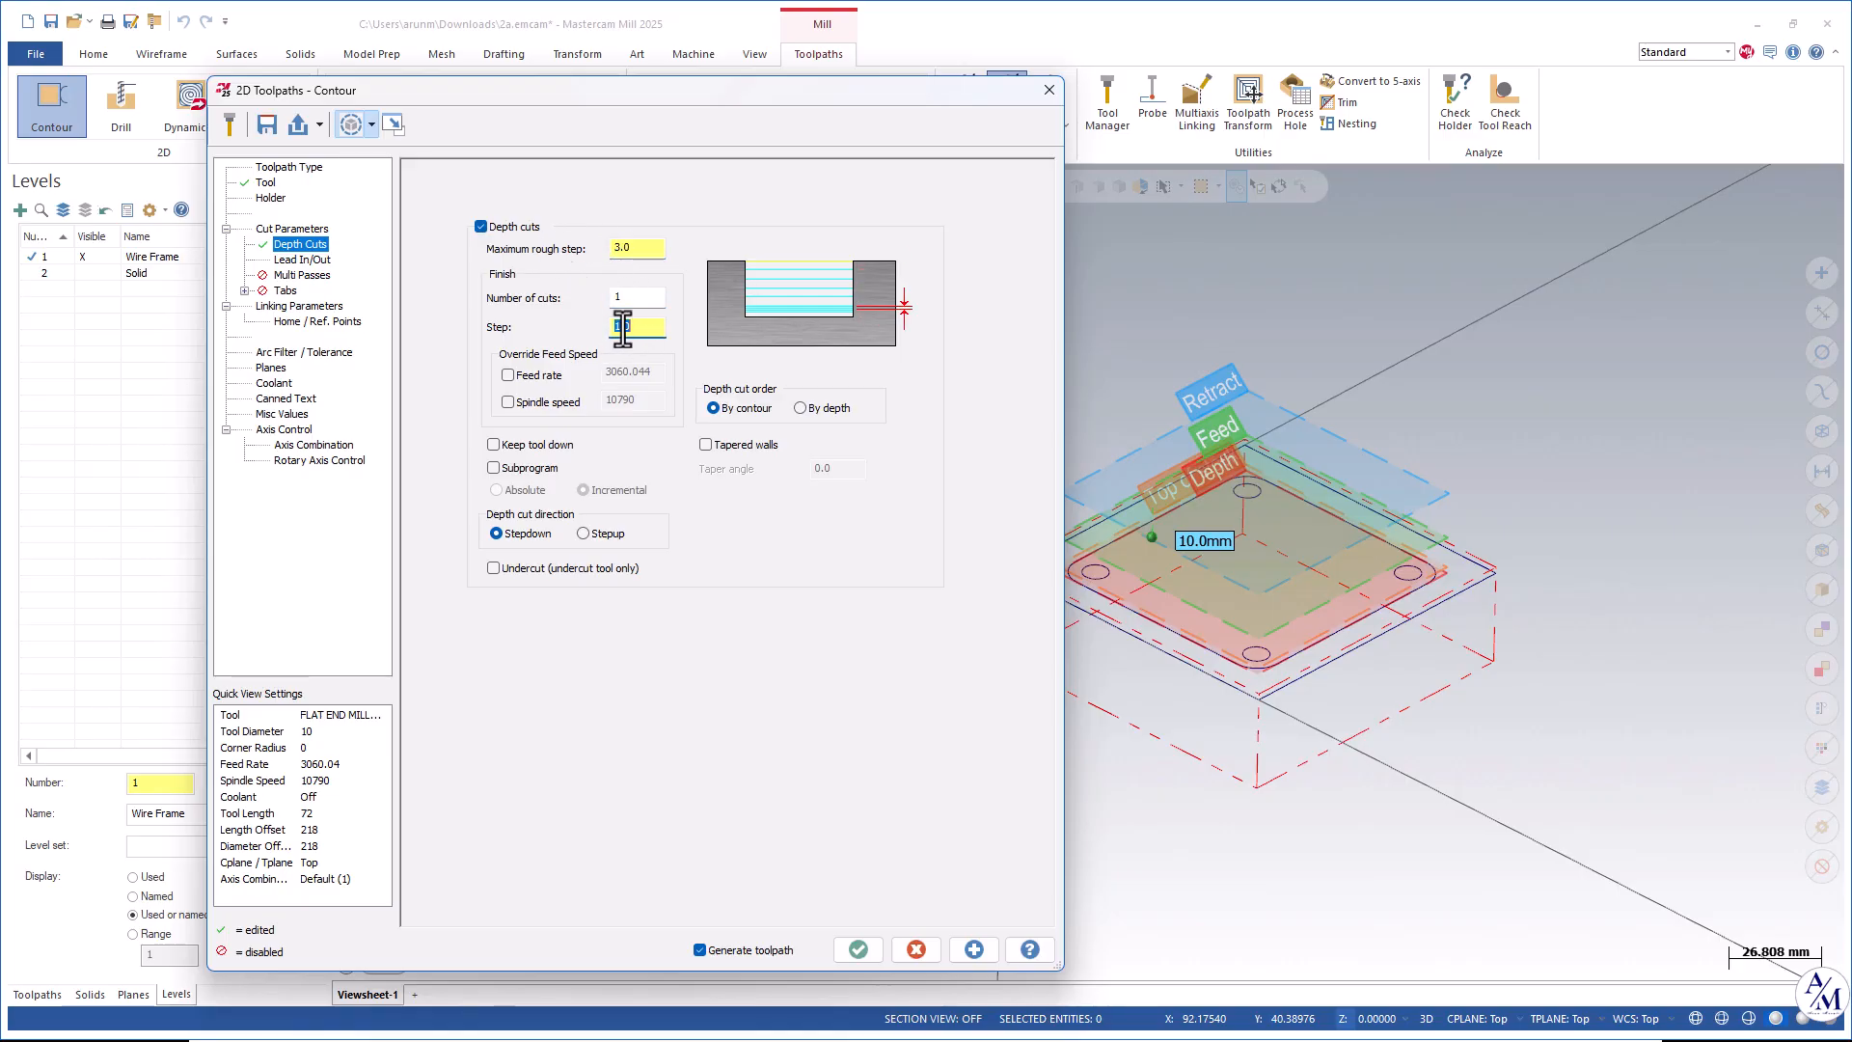
pyautogui.moveTo(627, 338); pyautogui.dragTo(625, 344)
# Set the lead-in arc radius to 70% and regenerate the contour preview.
pyautogui.click(300, 260)
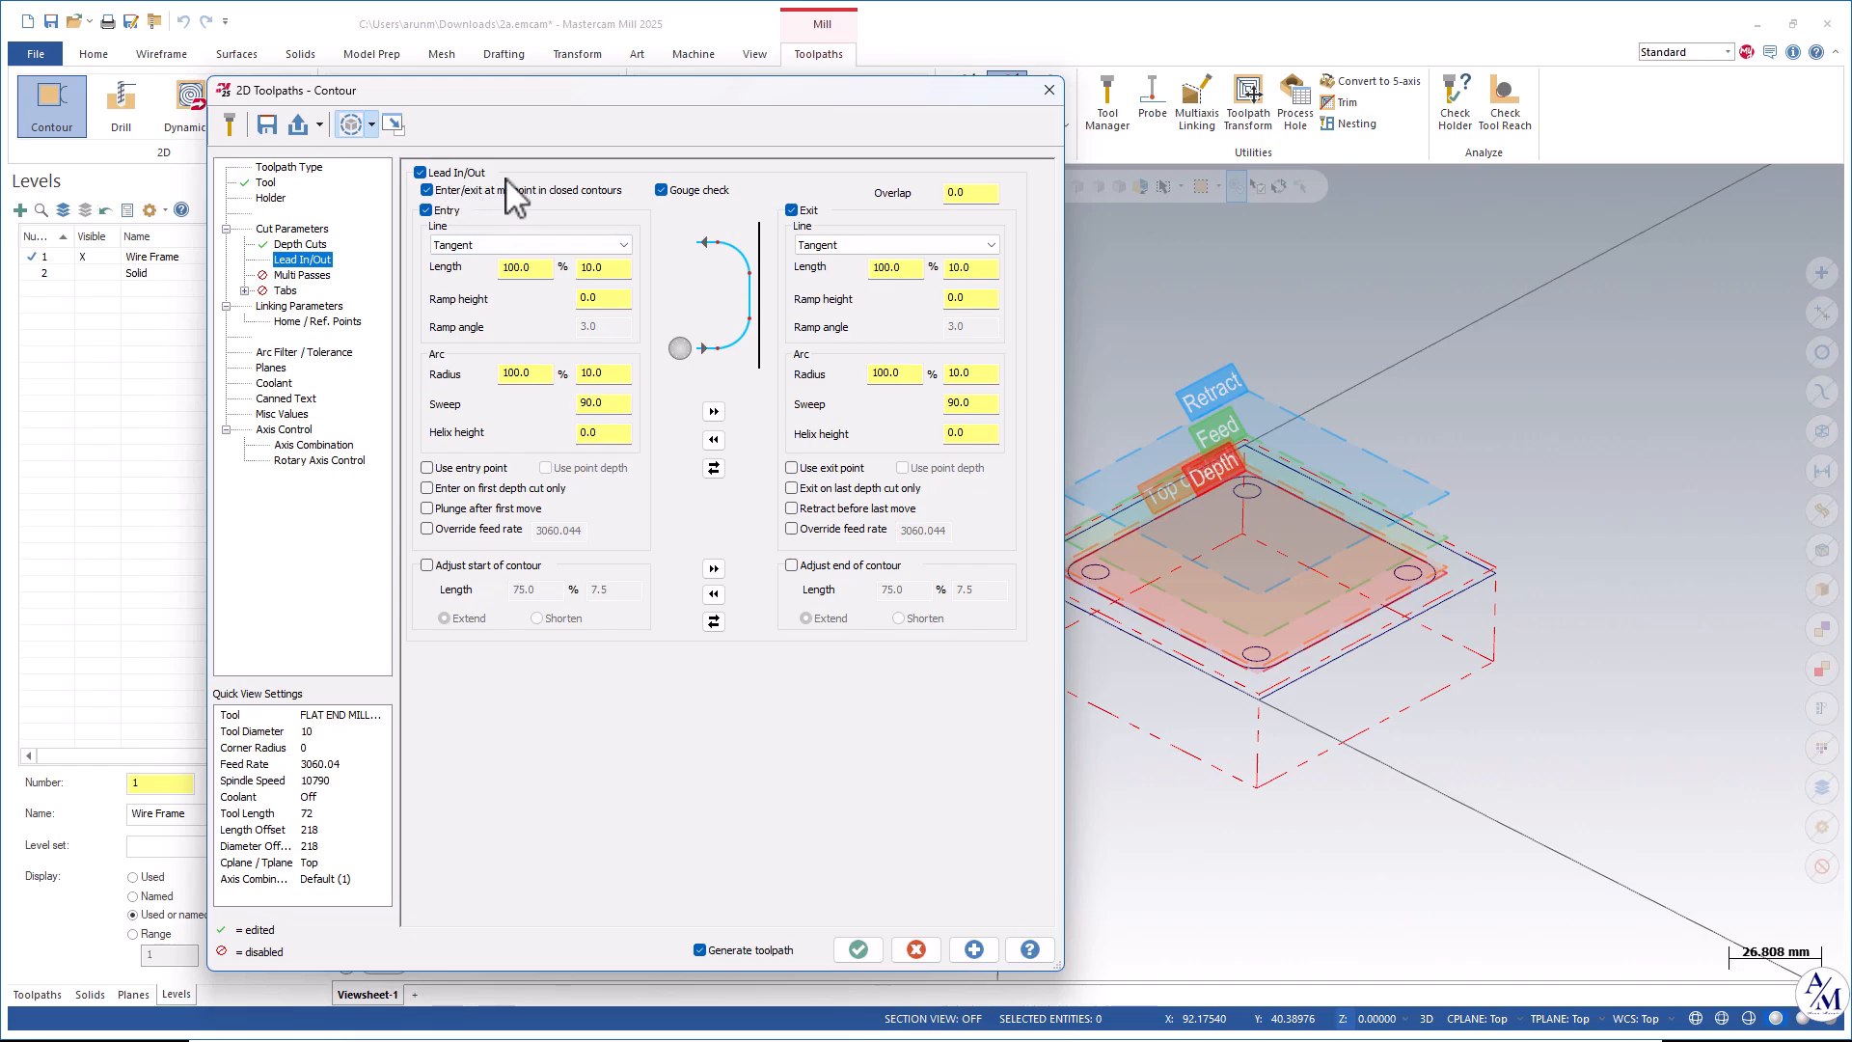
pyautogui.moveTo(666, 94); pyautogui.dragTo(601, 68)
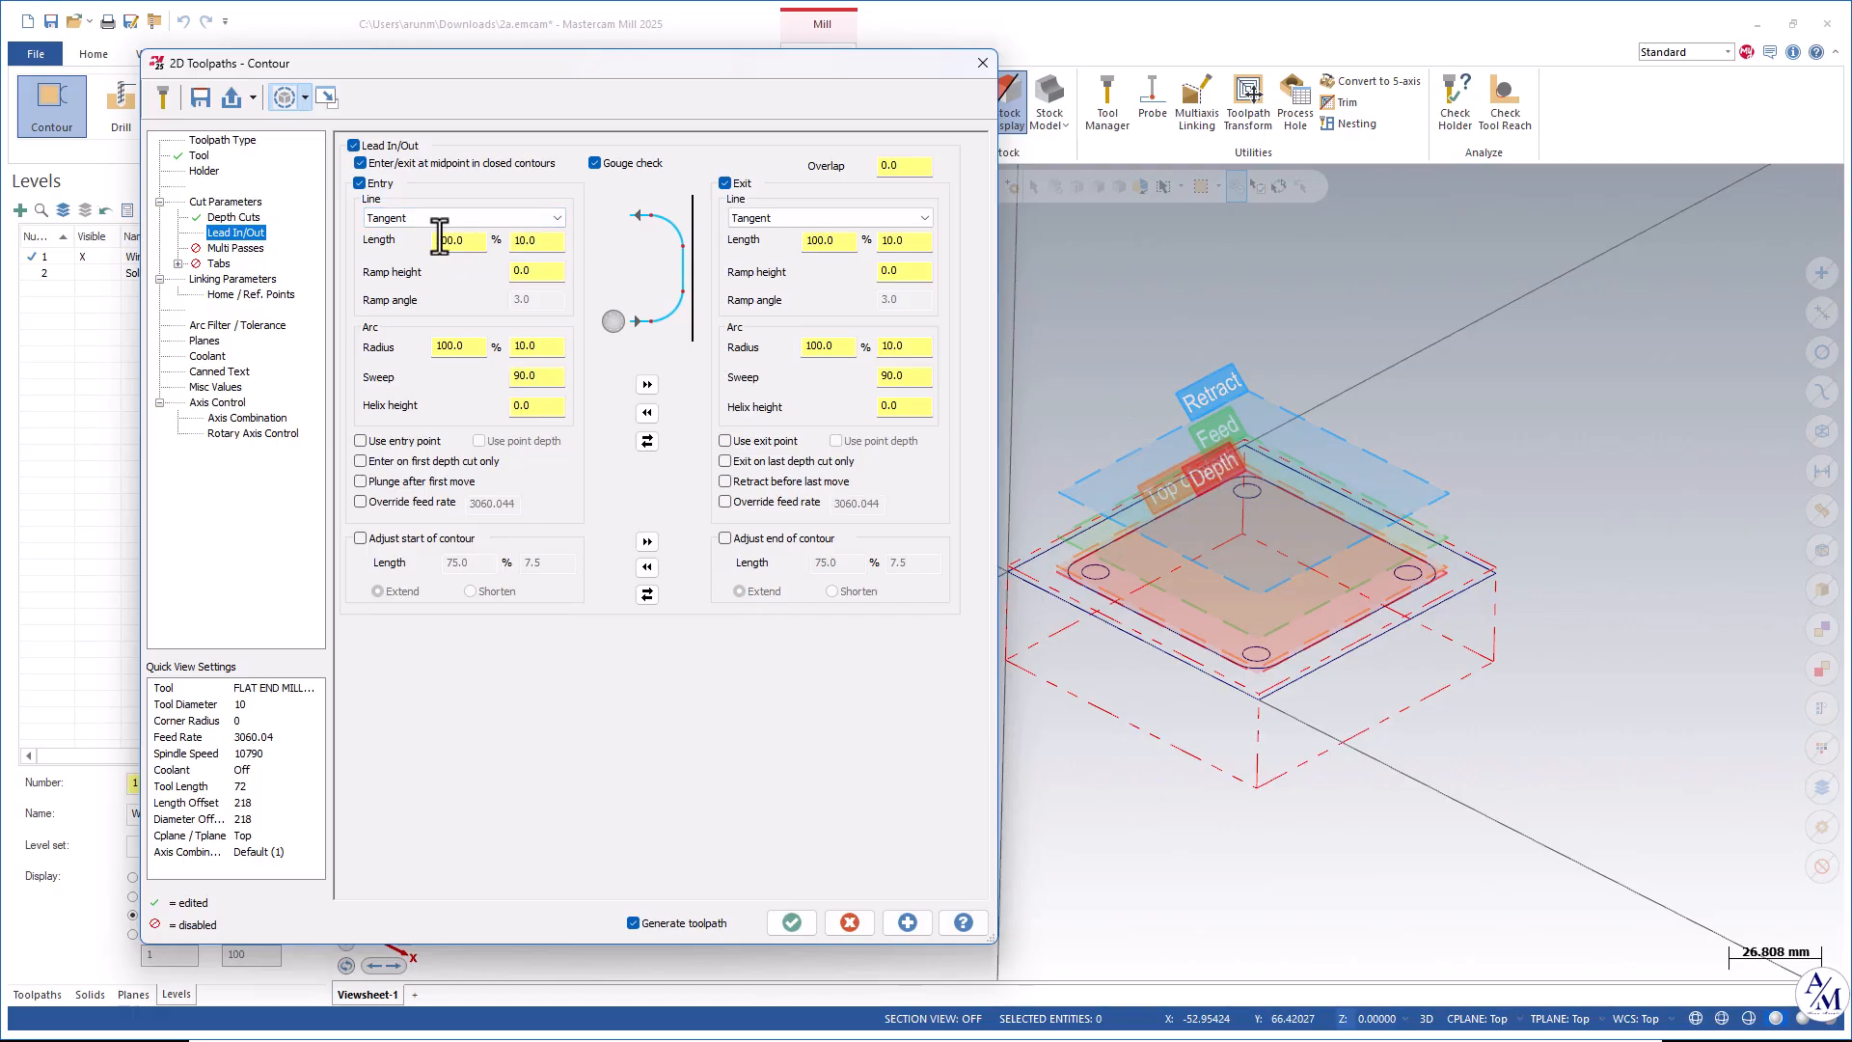
pyautogui.click(908, 922)
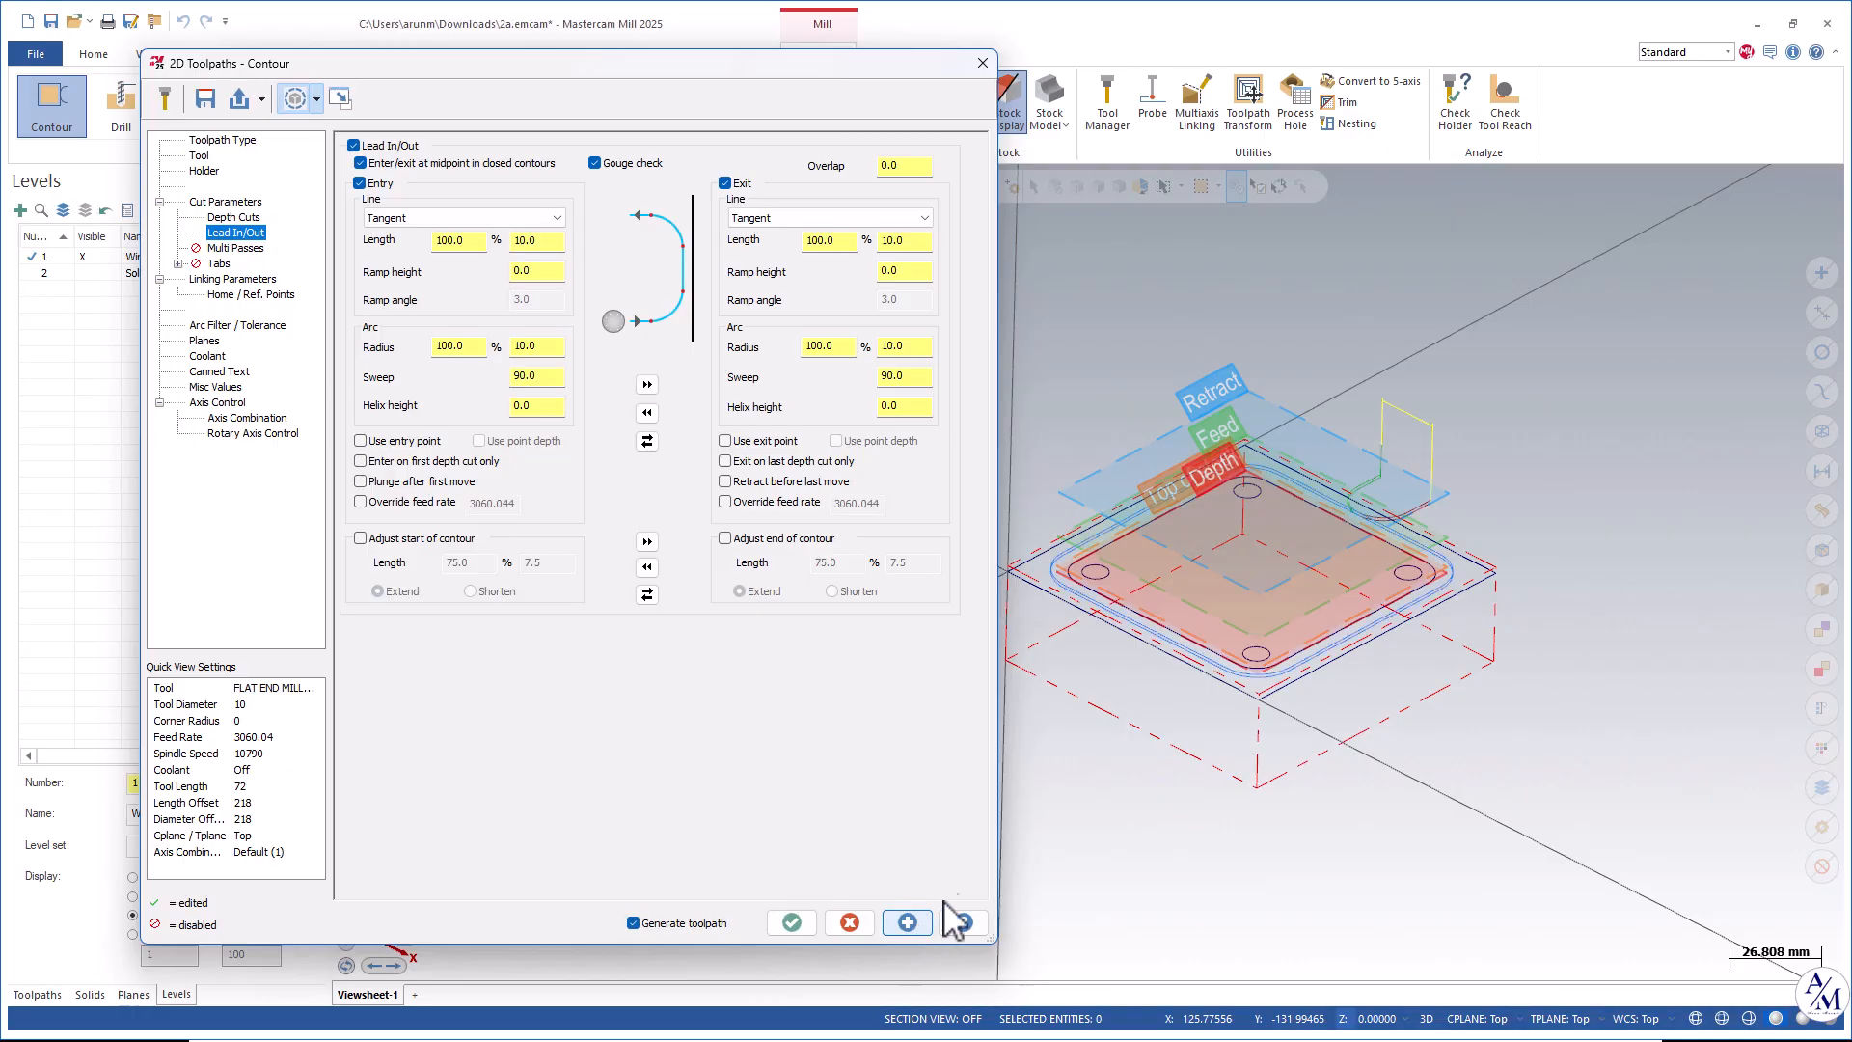
pyautogui.scroll(5, 1418, 541)
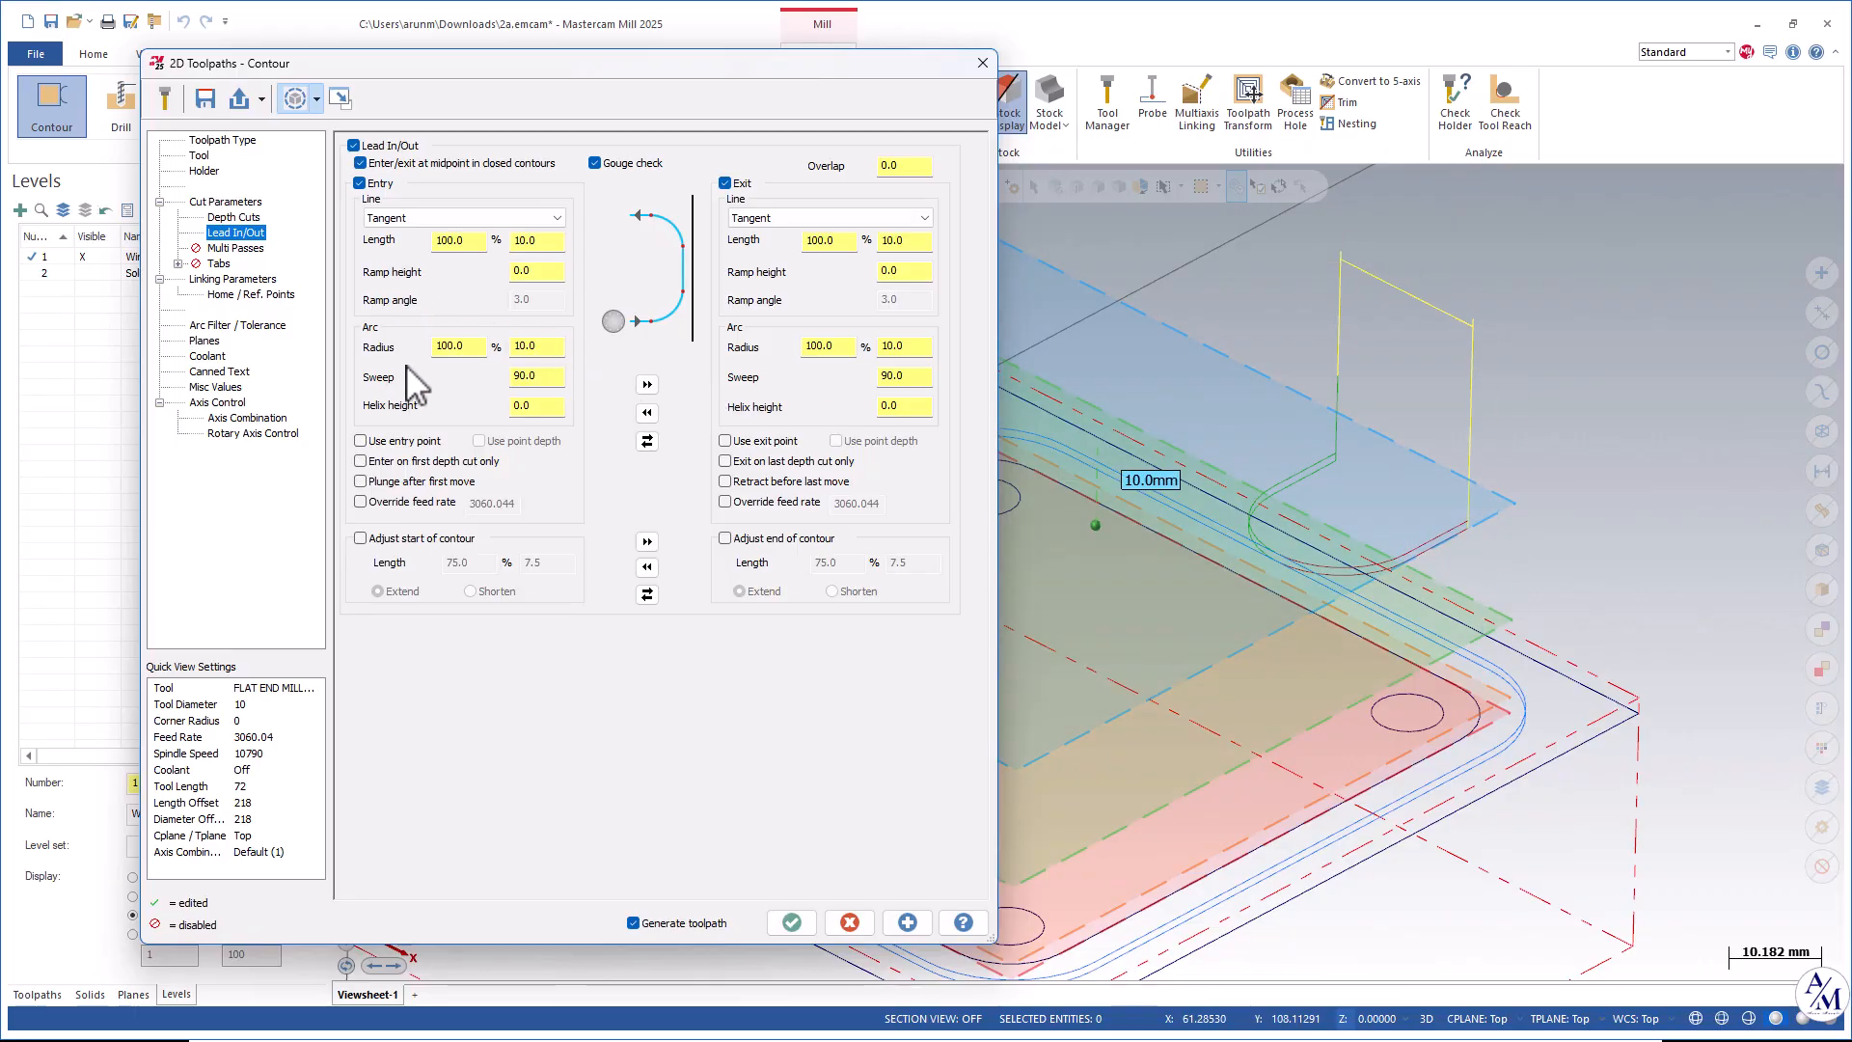
pyautogui.doubleClick(450, 346)
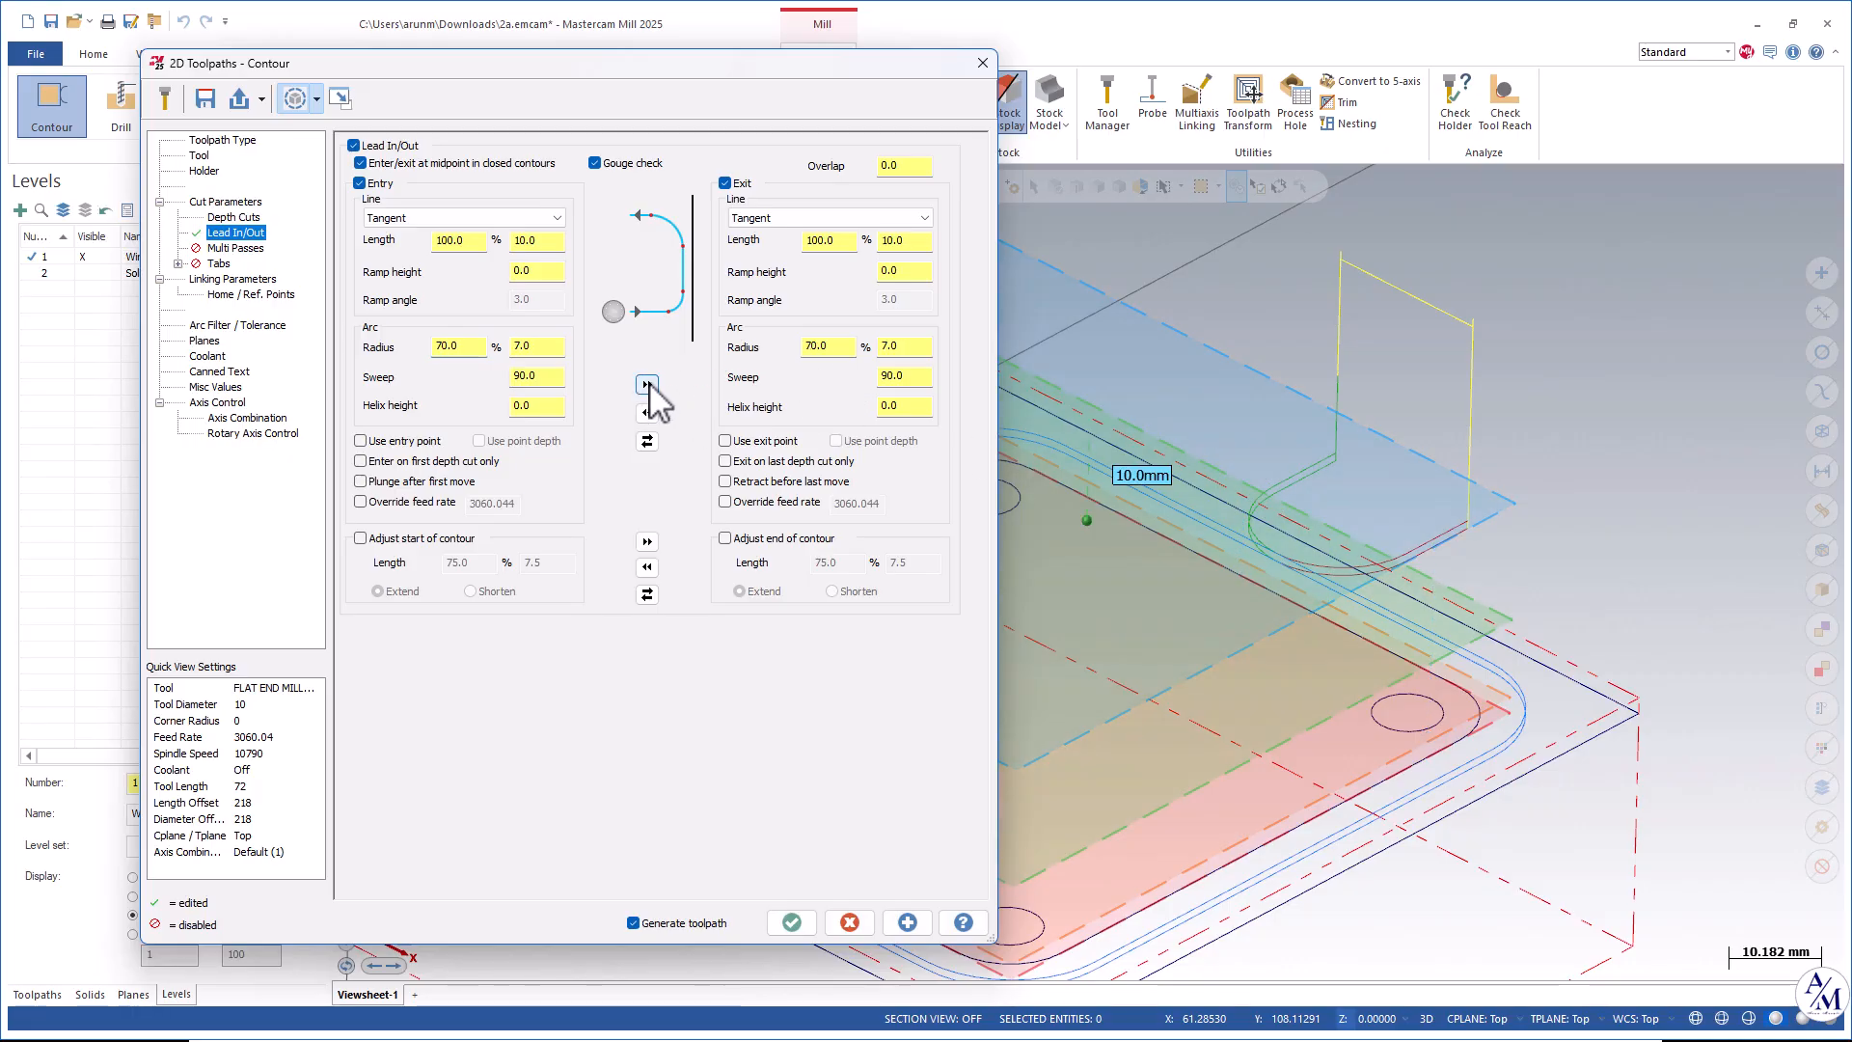
pyautogui.click(902, 917)
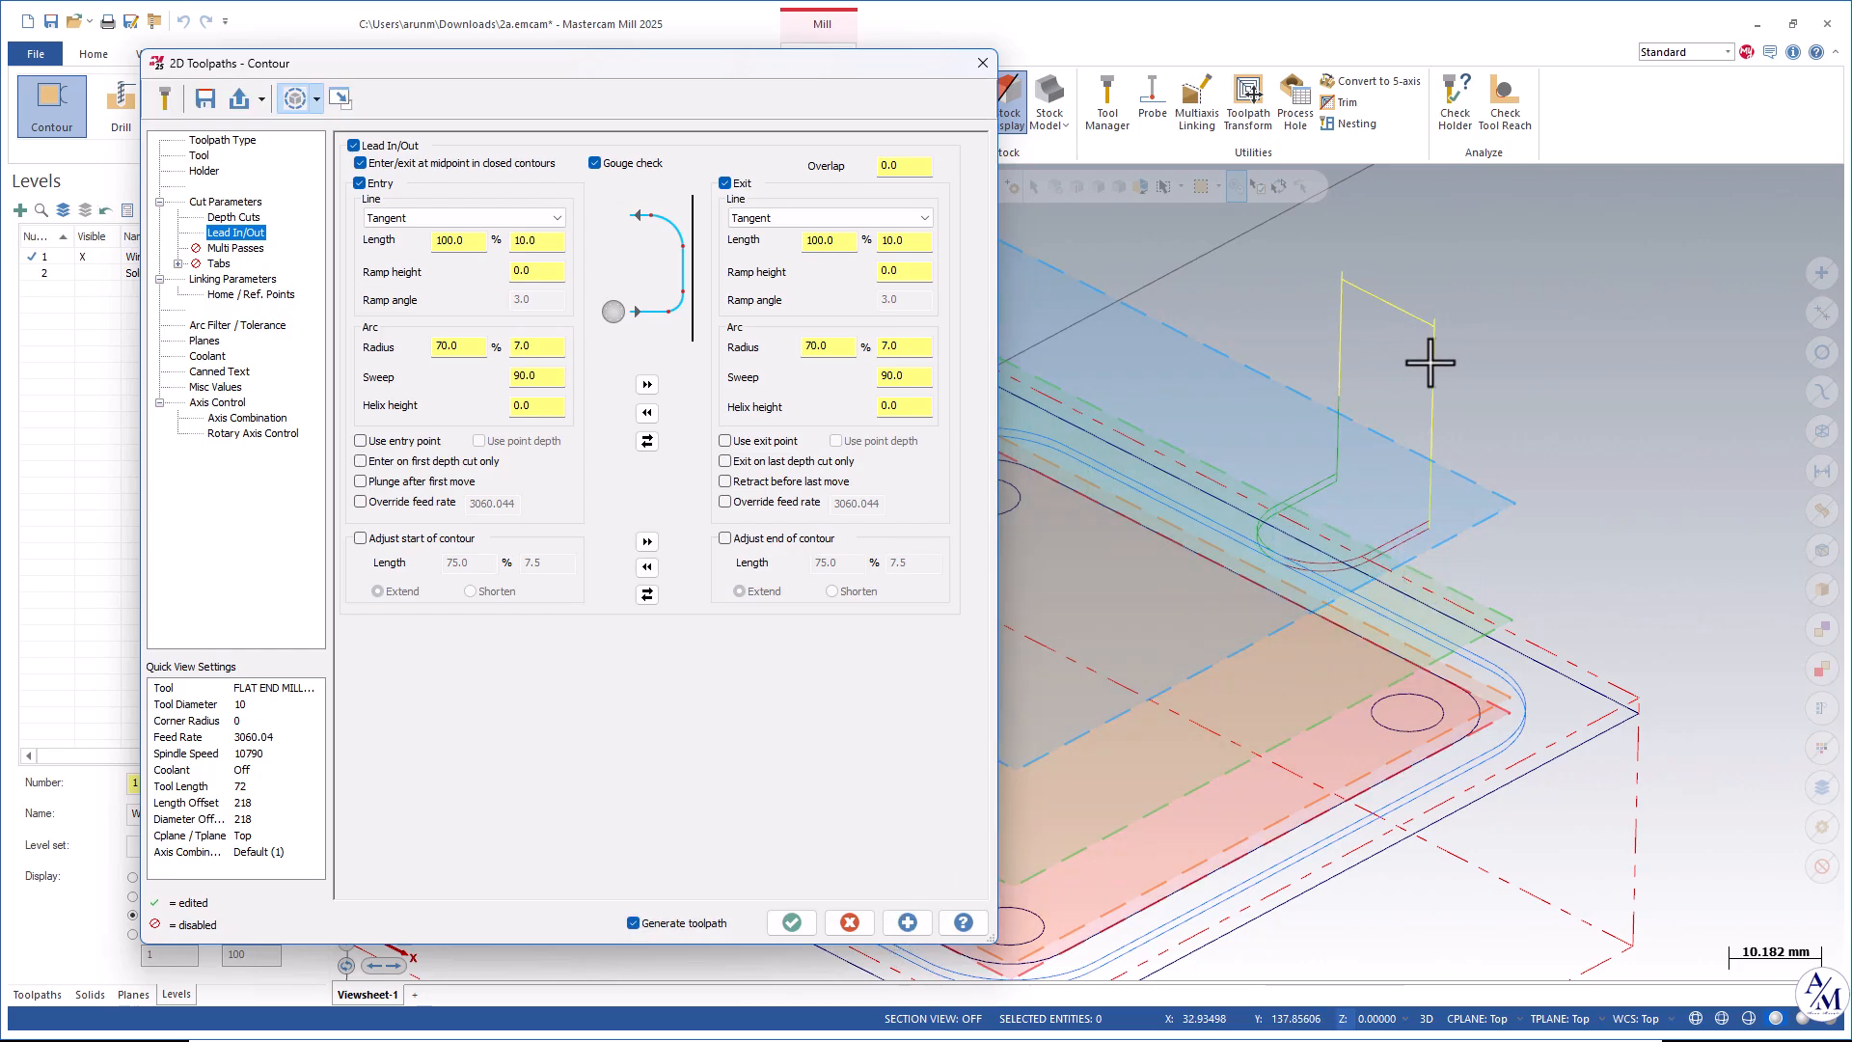
# Set the entry line length to 70% and copy the entry settings to the exit.
pyautogui.doubleClick(482, 241)
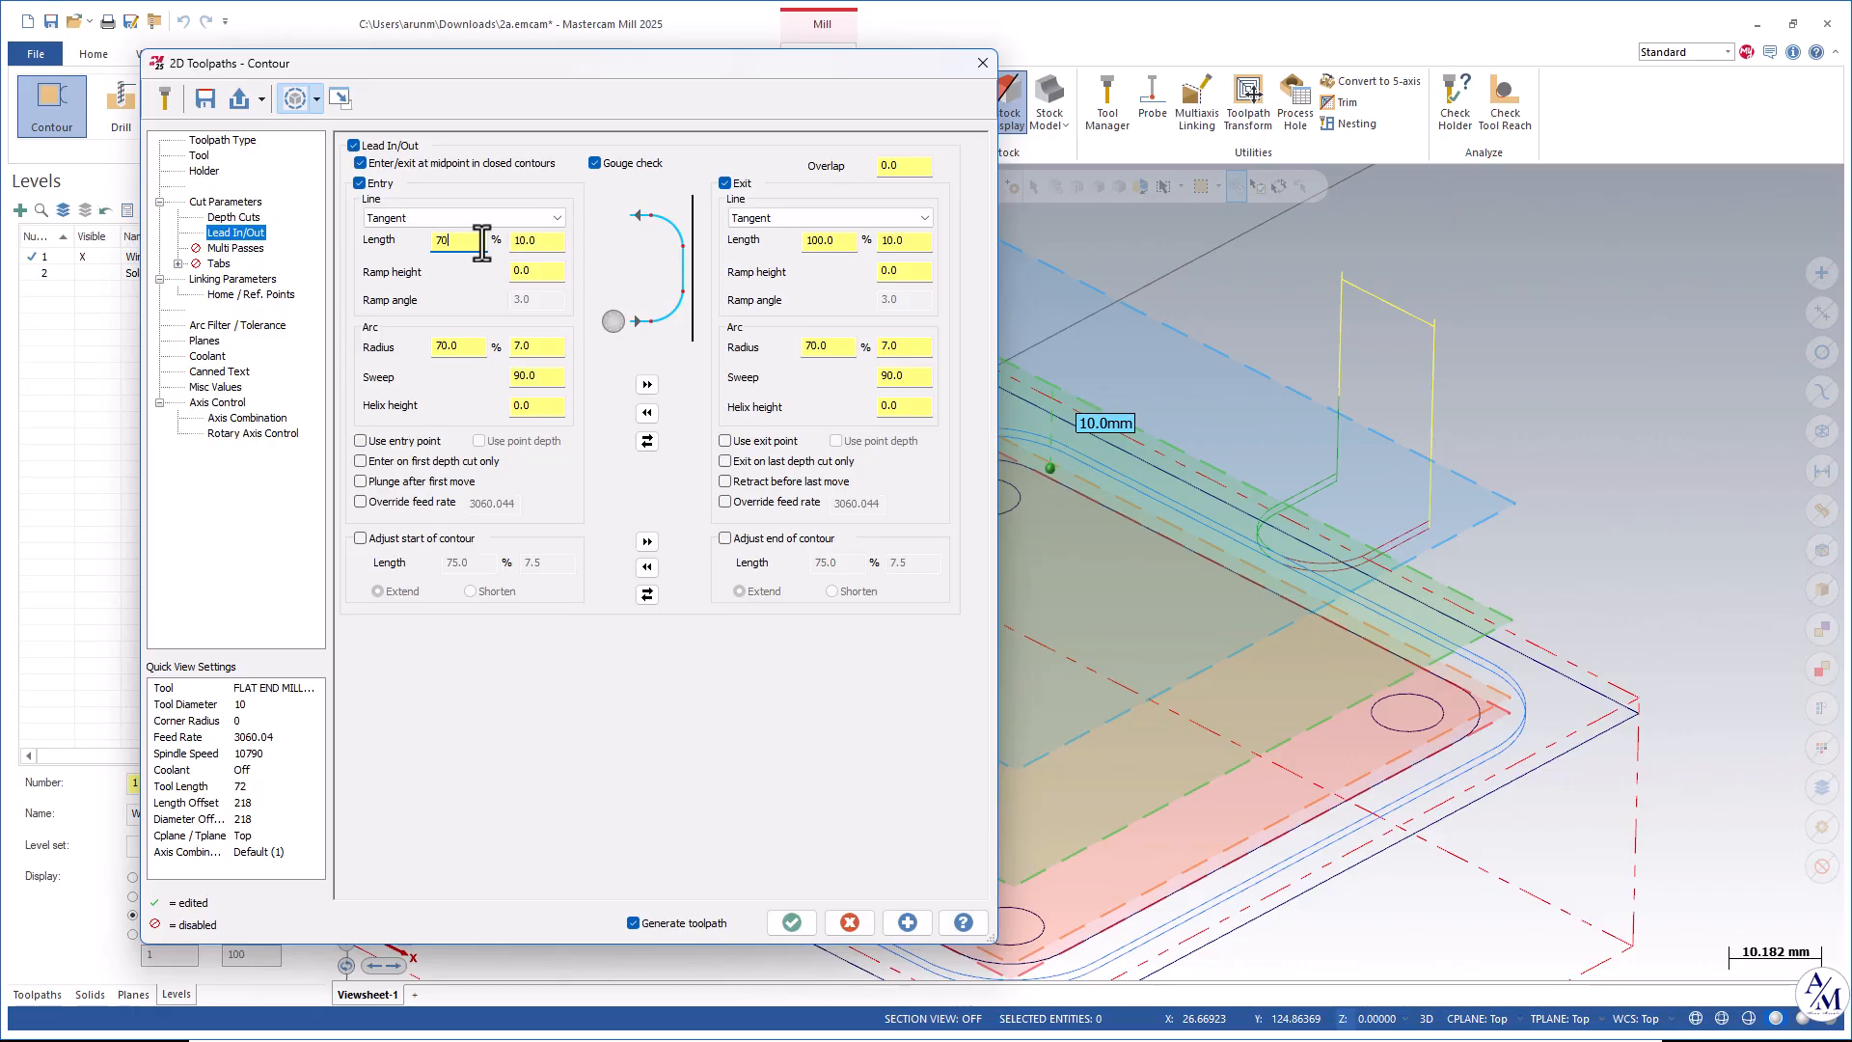
pyautogui.click(647, 384)
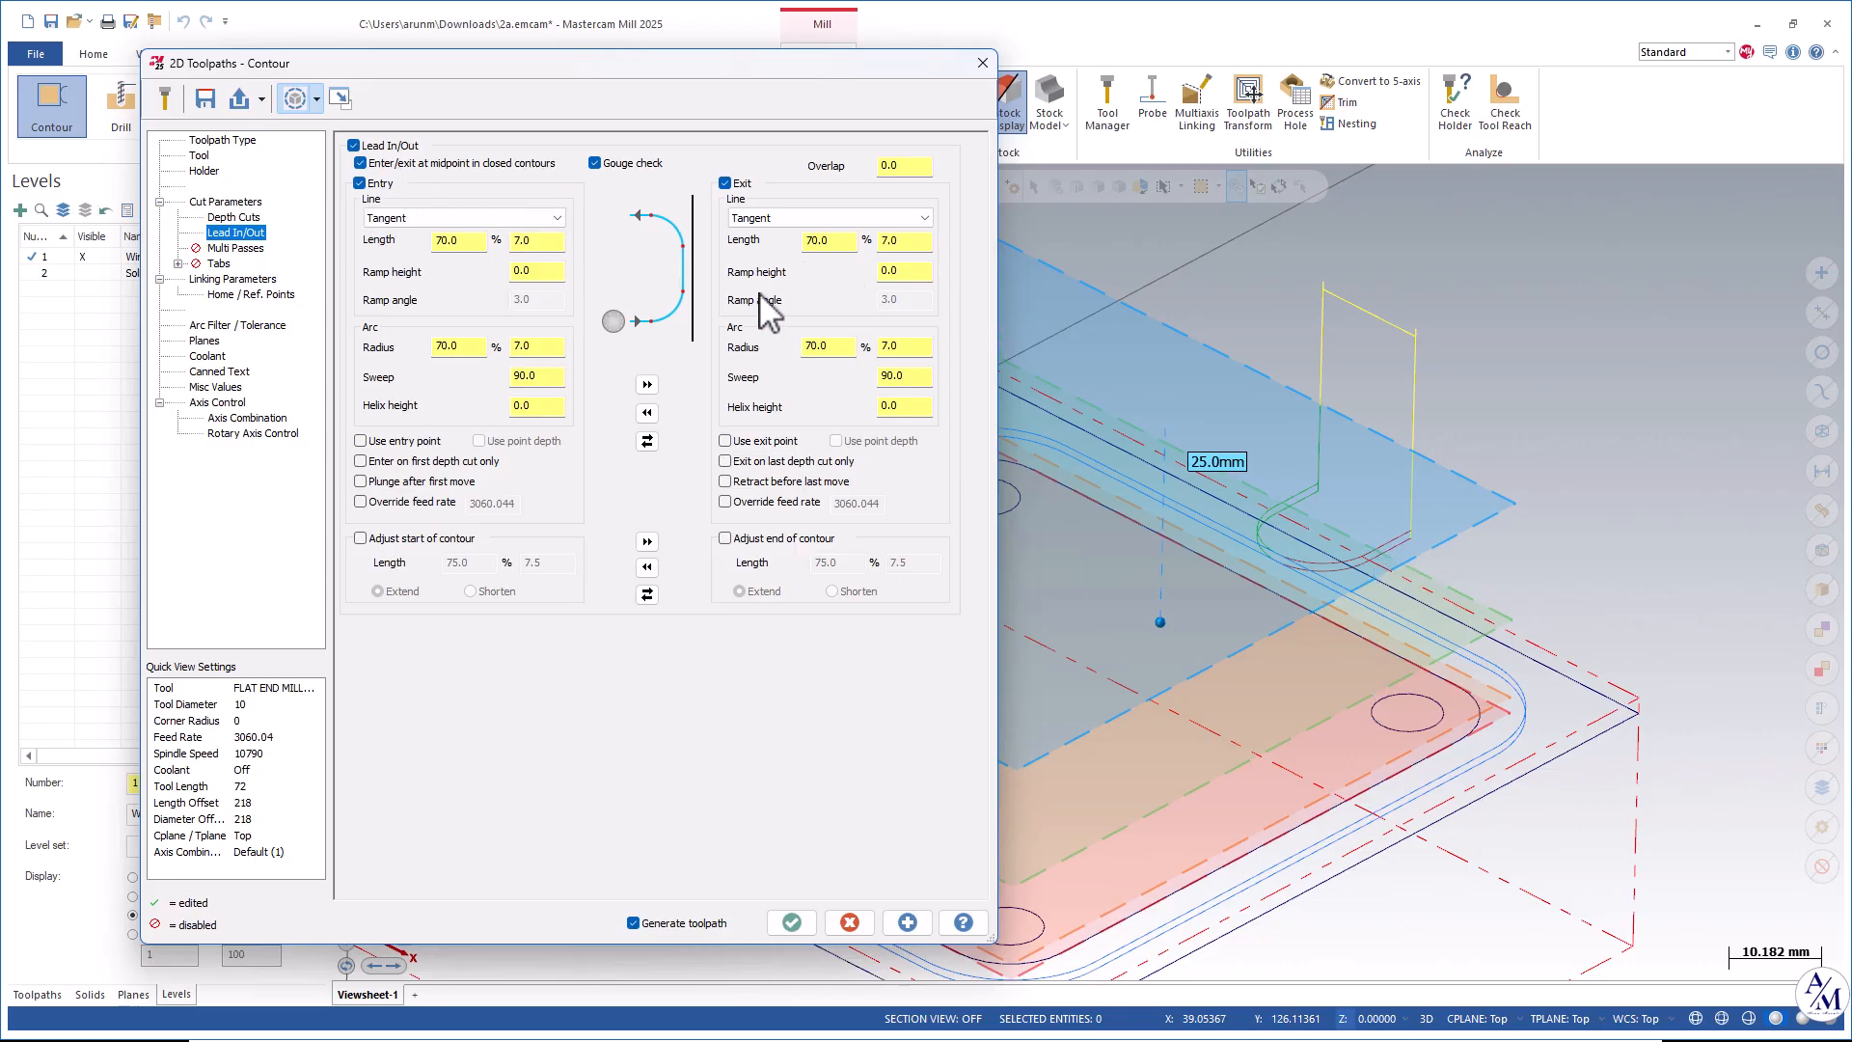
pyautogui.scroll(-2, 1441, 559)
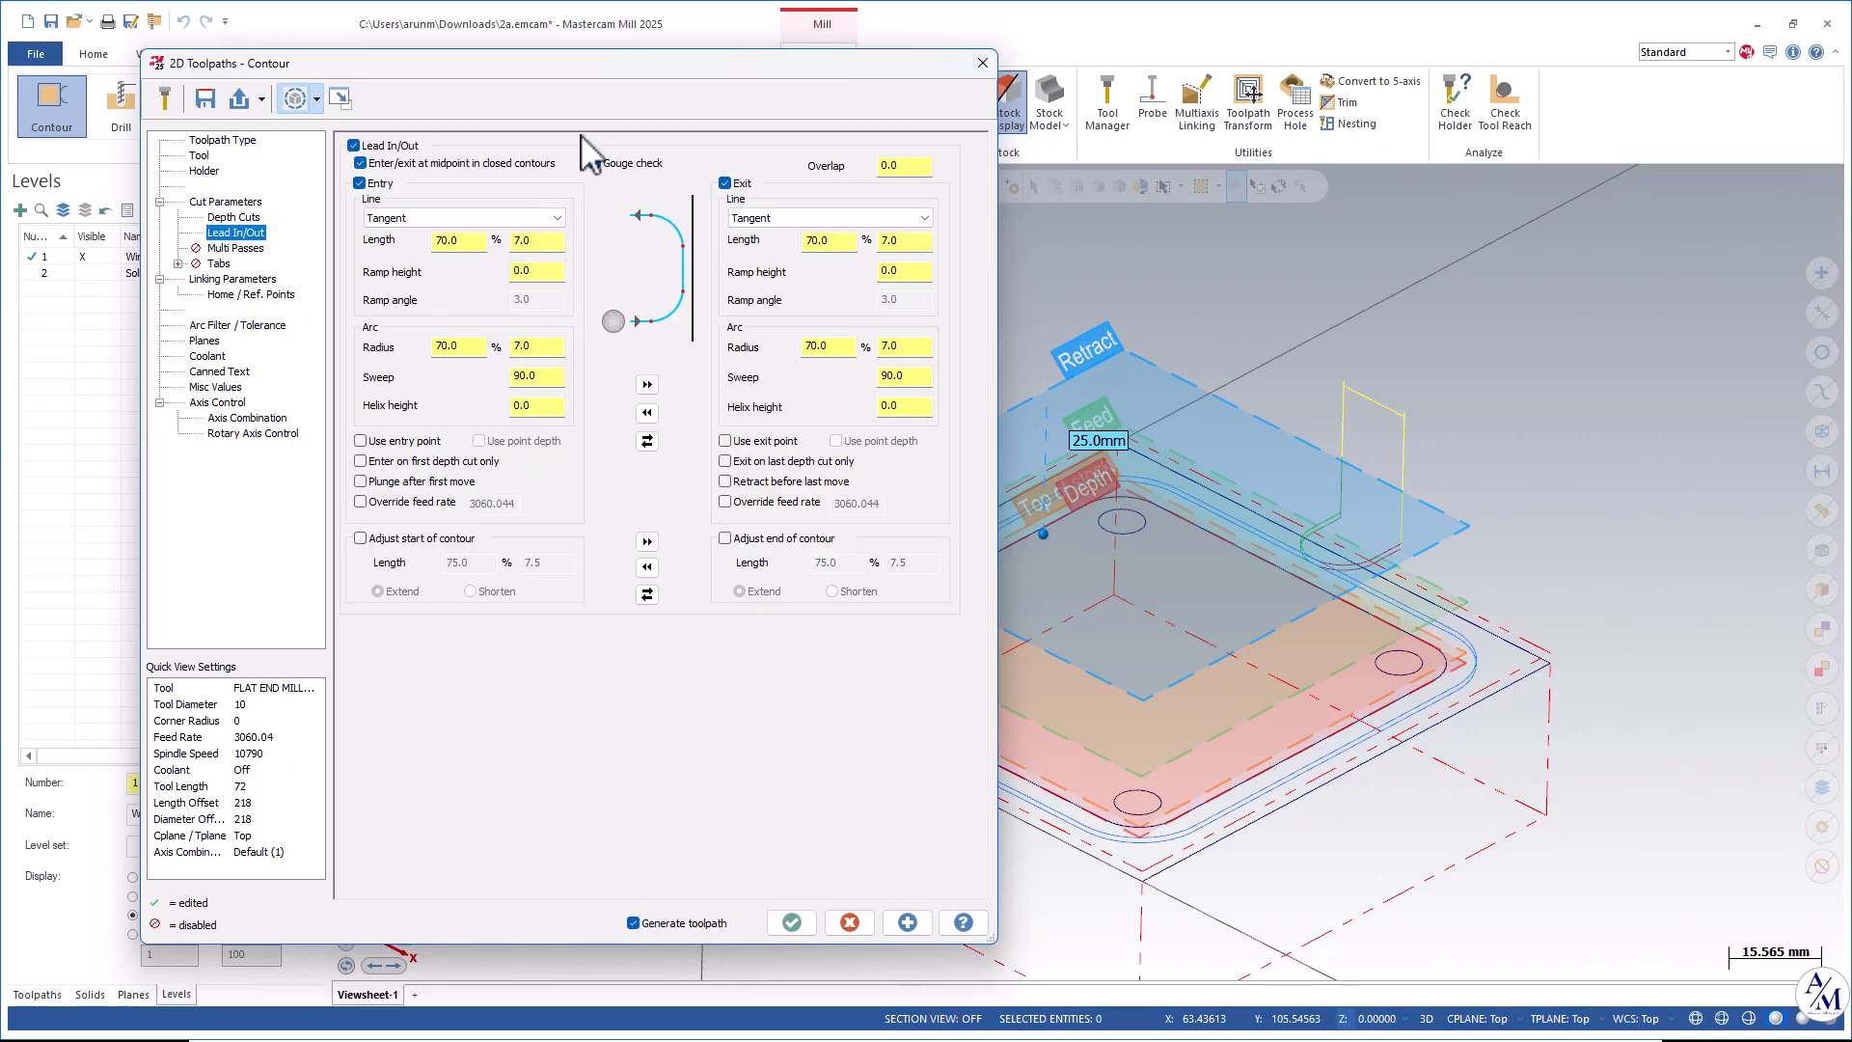
pyautogui.keyDown('shift'); pyautogui.moveTo(1158, 581); pyautogui.dragTo(1299, 491, button='middle'); pyautogui.keyUp('shift')
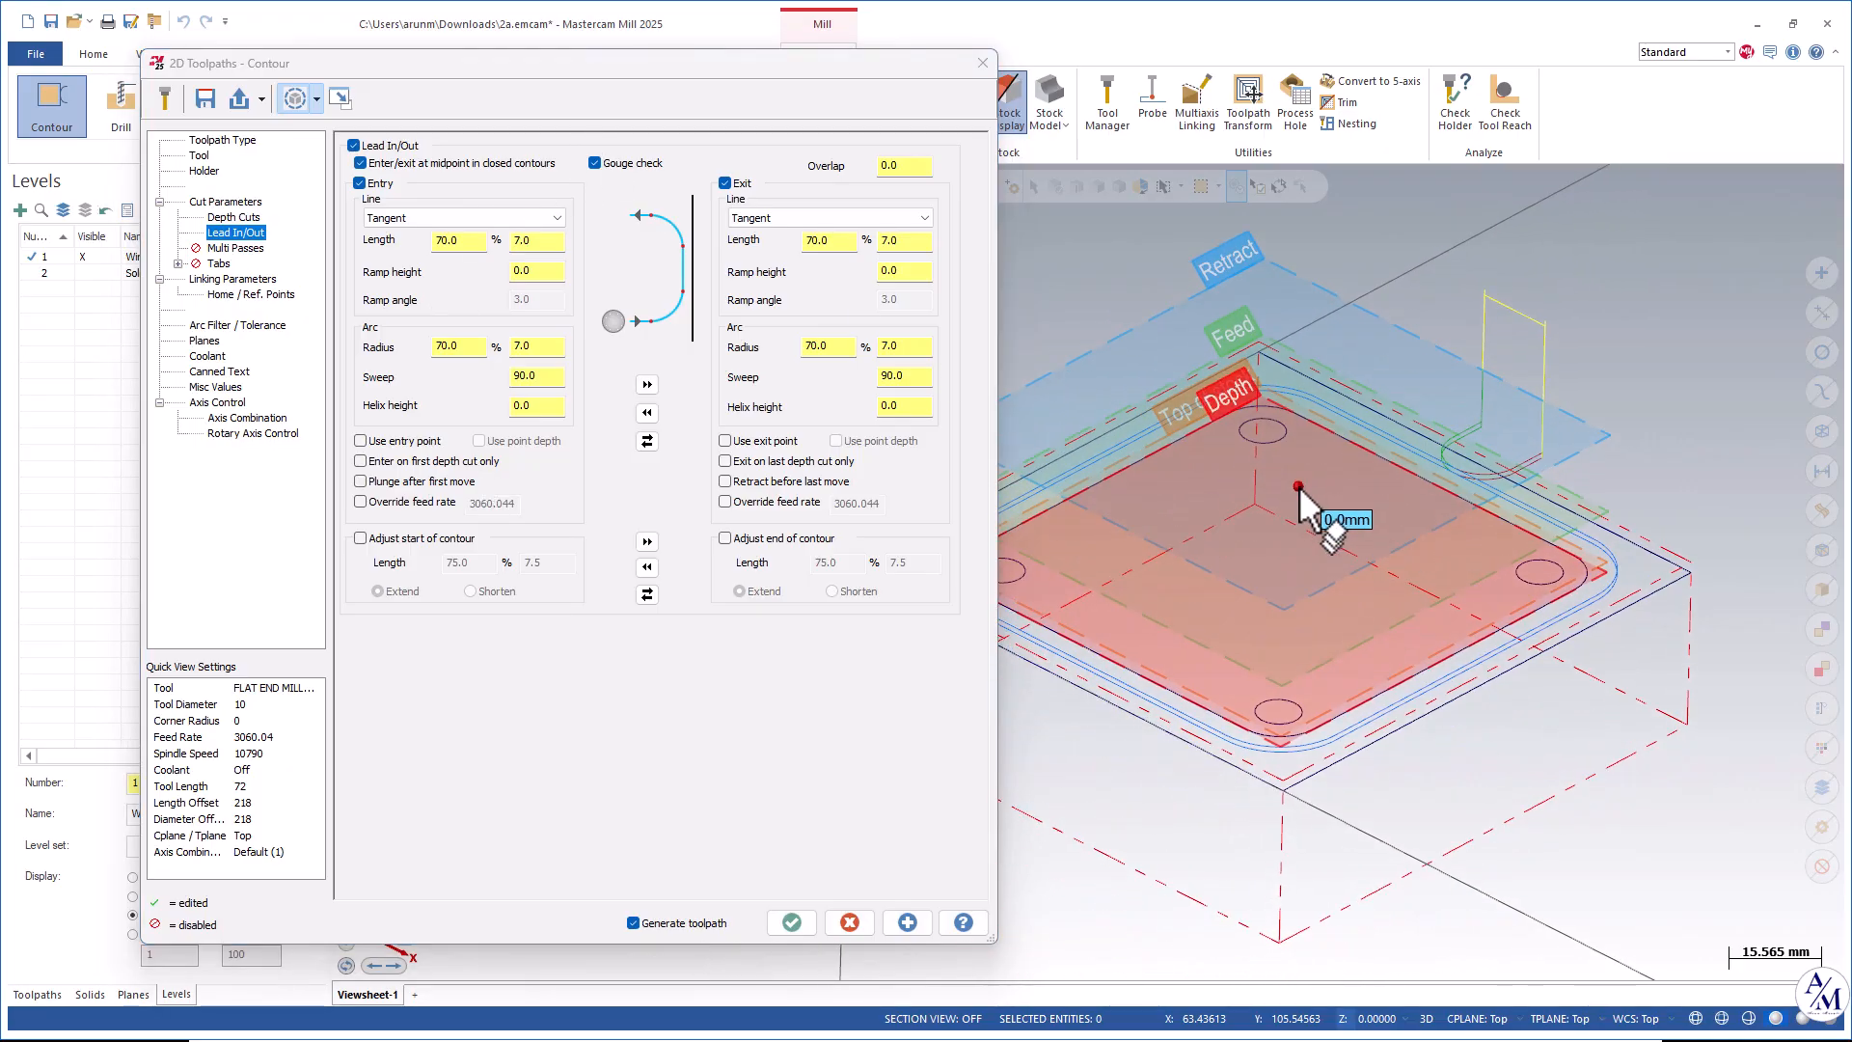
pyautogui.scroll(1, 1299, 490)
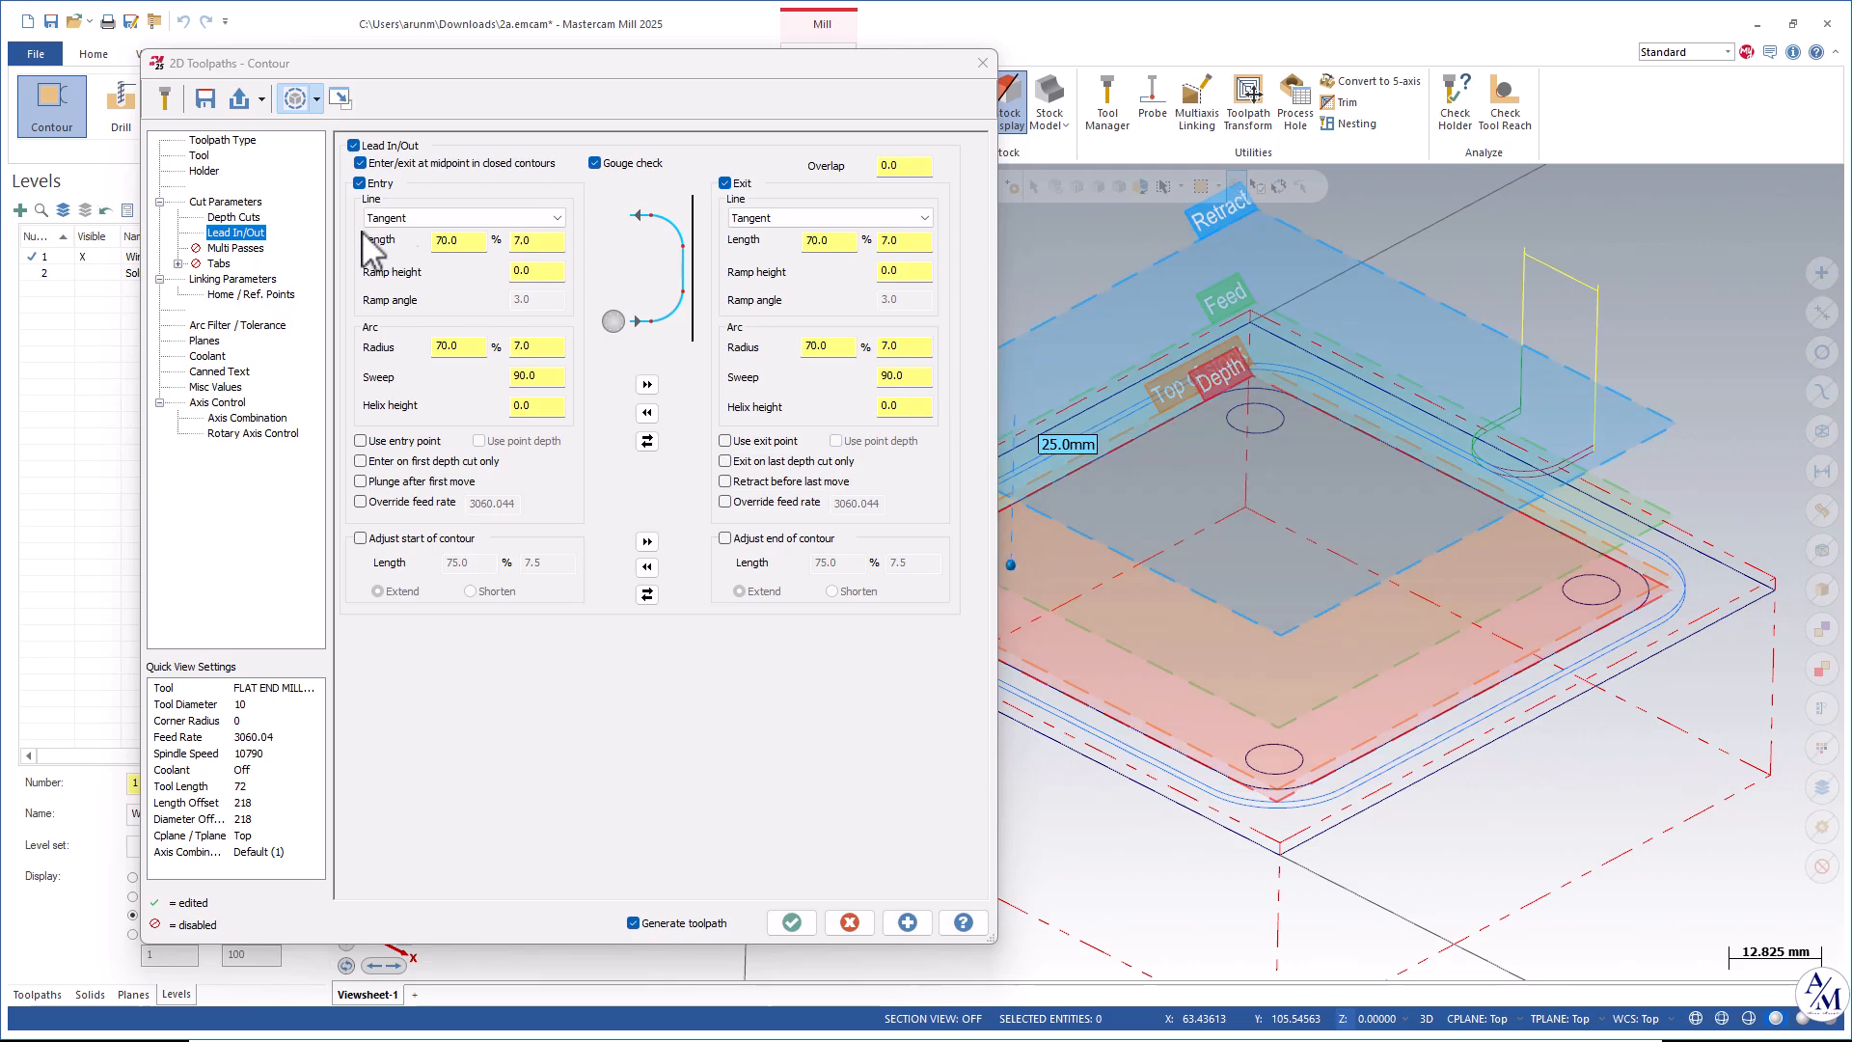
# Enable multi passes with 2 rough passes and regenerate the contour preview.
pyautogui.click(230, 249)
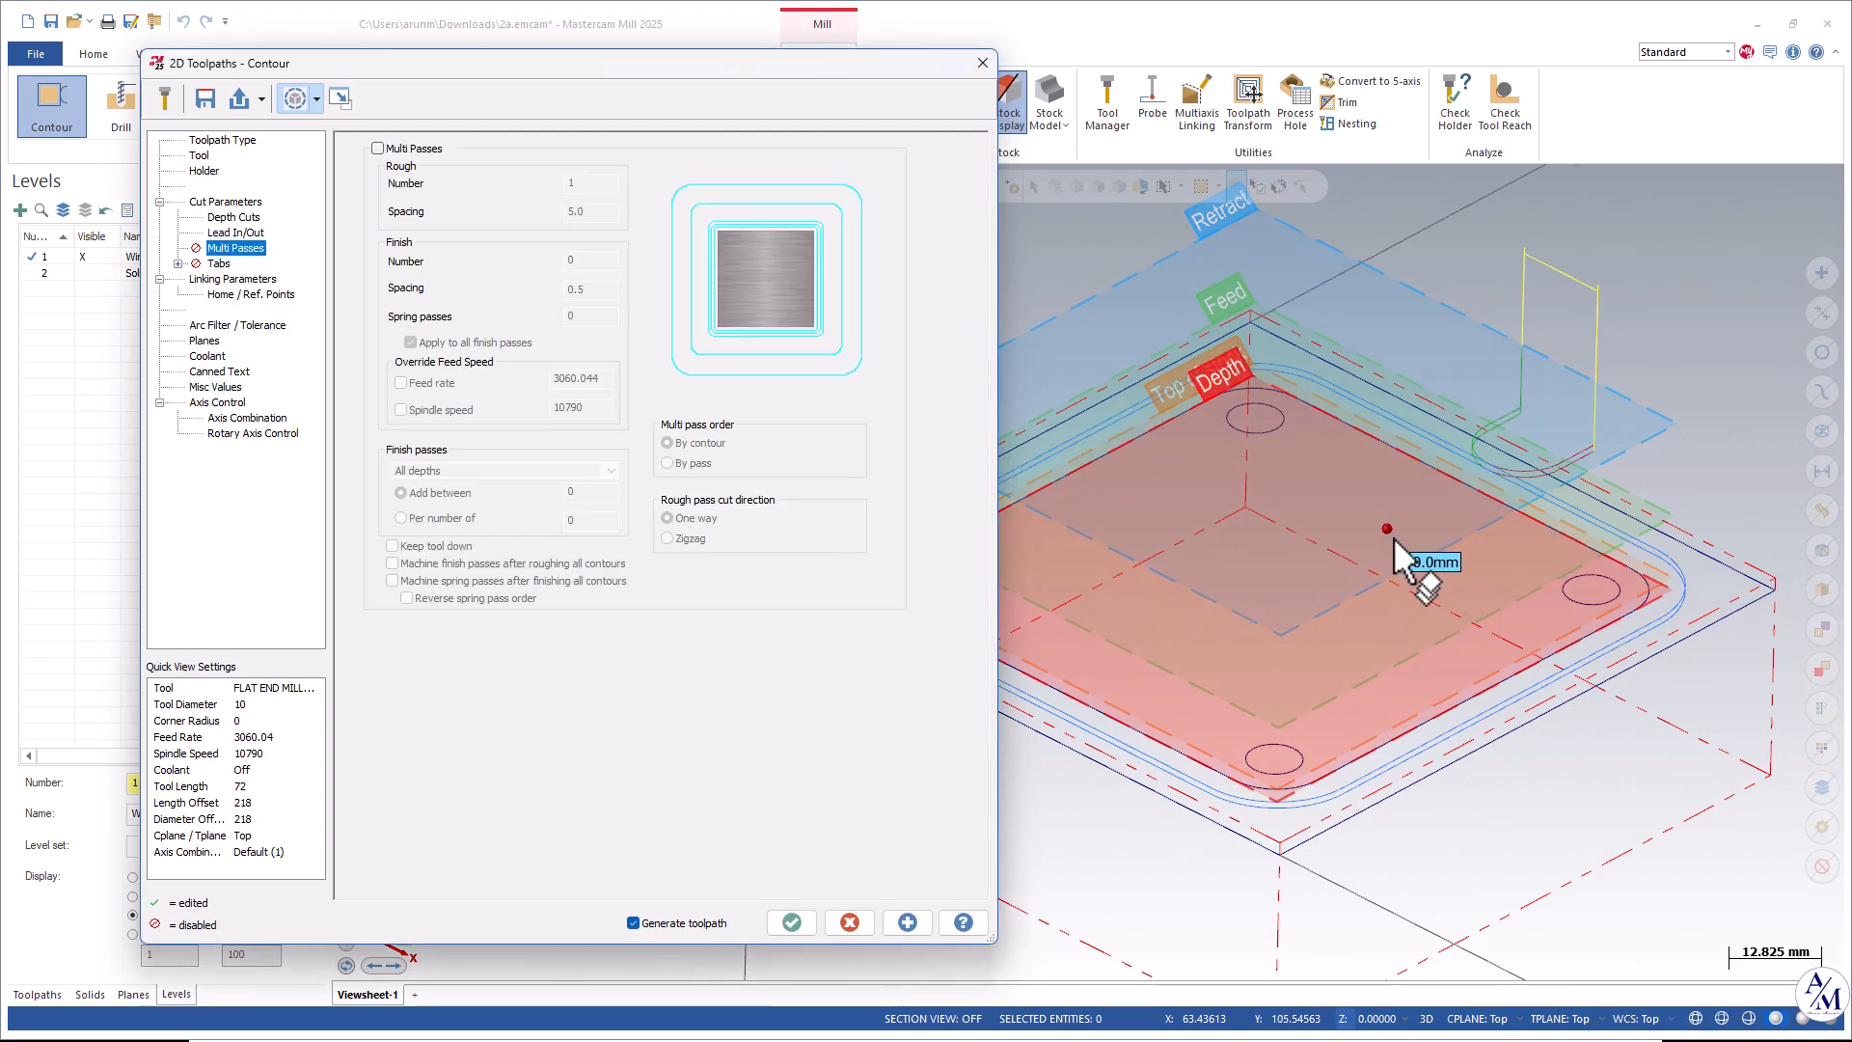
pyautogui.scroll(-1, 1399, 545)
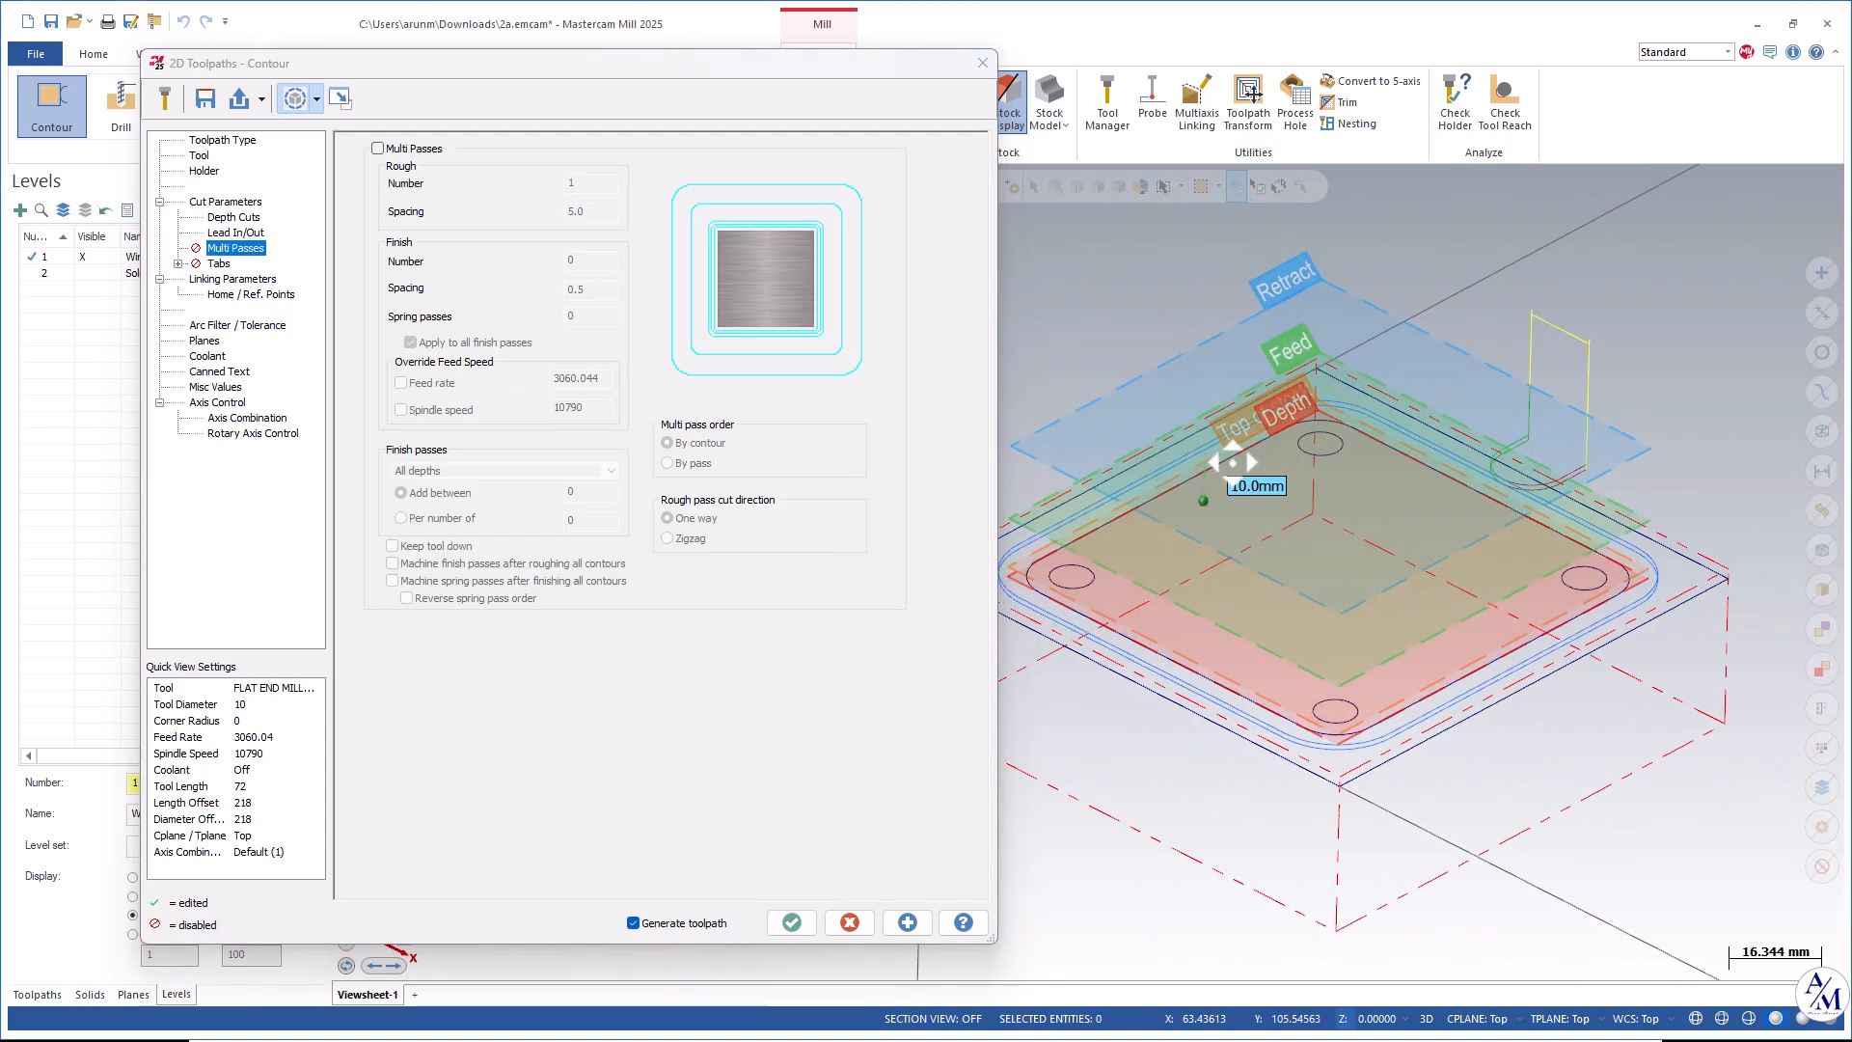
pyautogui.moveTo(1240, 454); pyautogui.dragTo(1282, 579, button='middle')
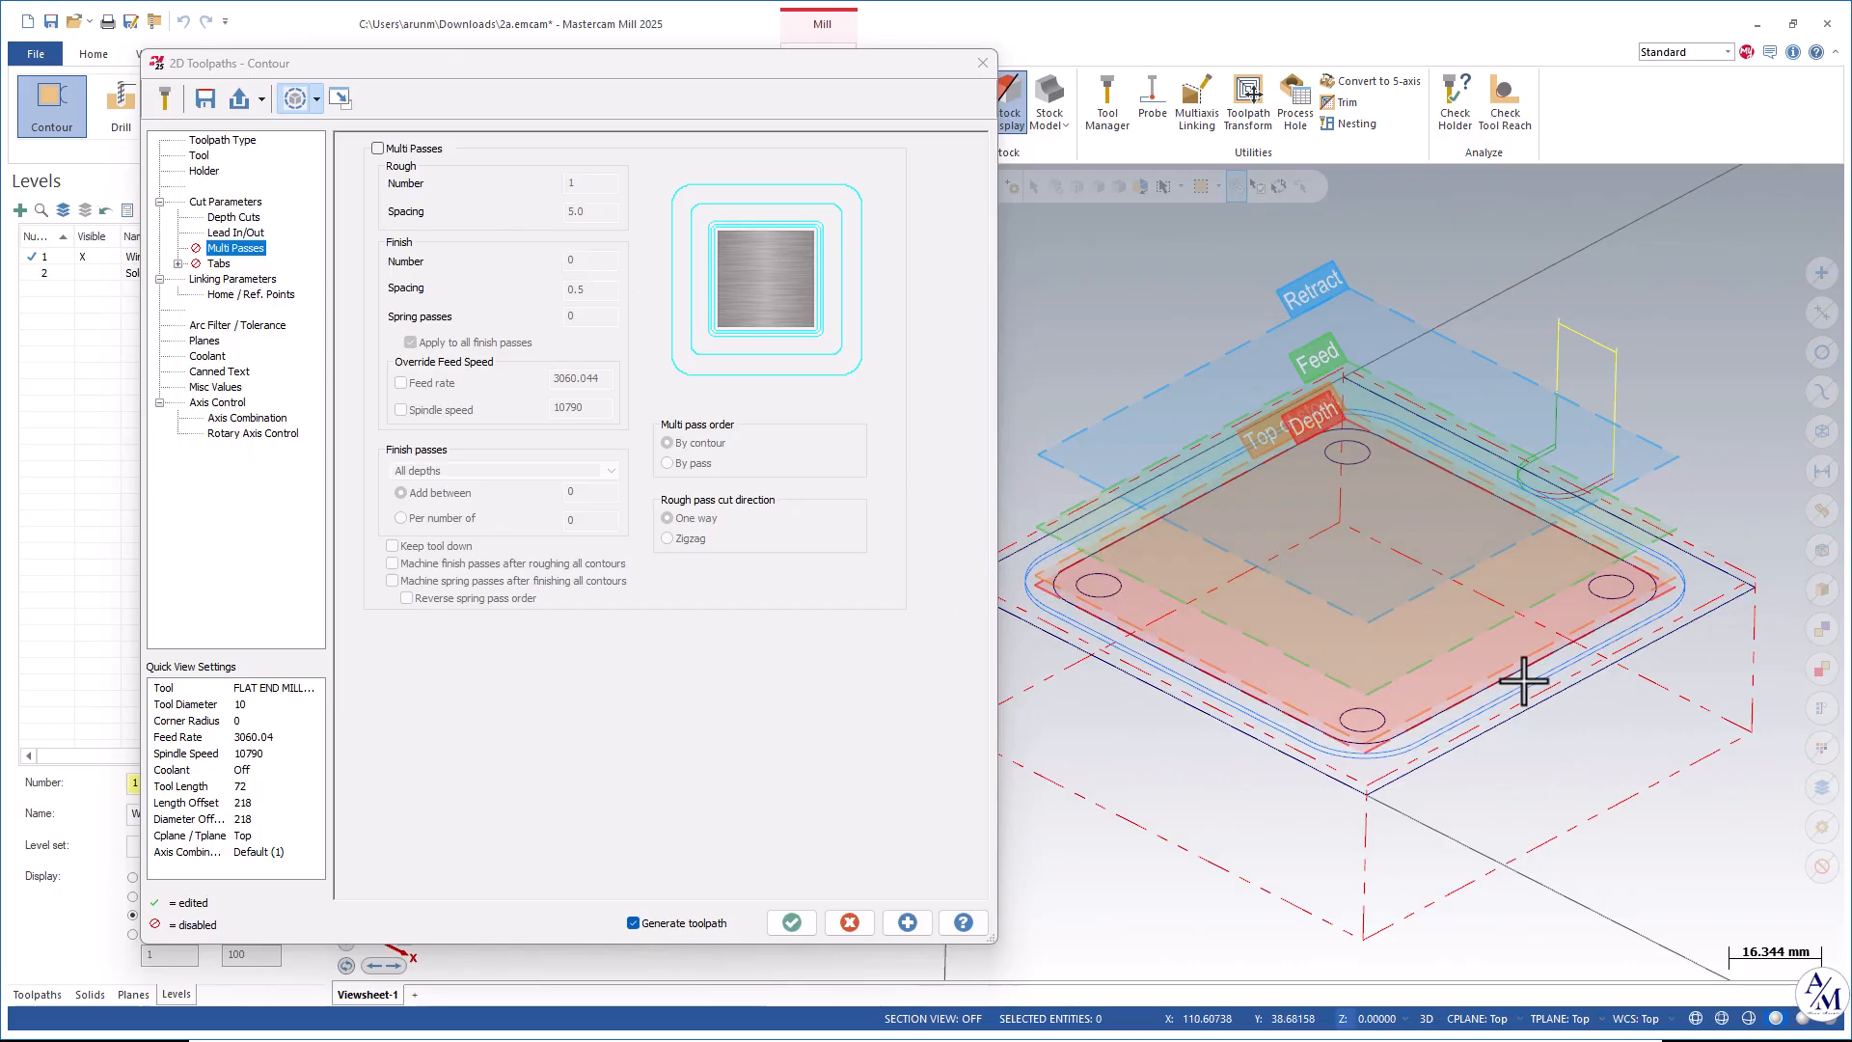
pyautogui.click(379, 150)
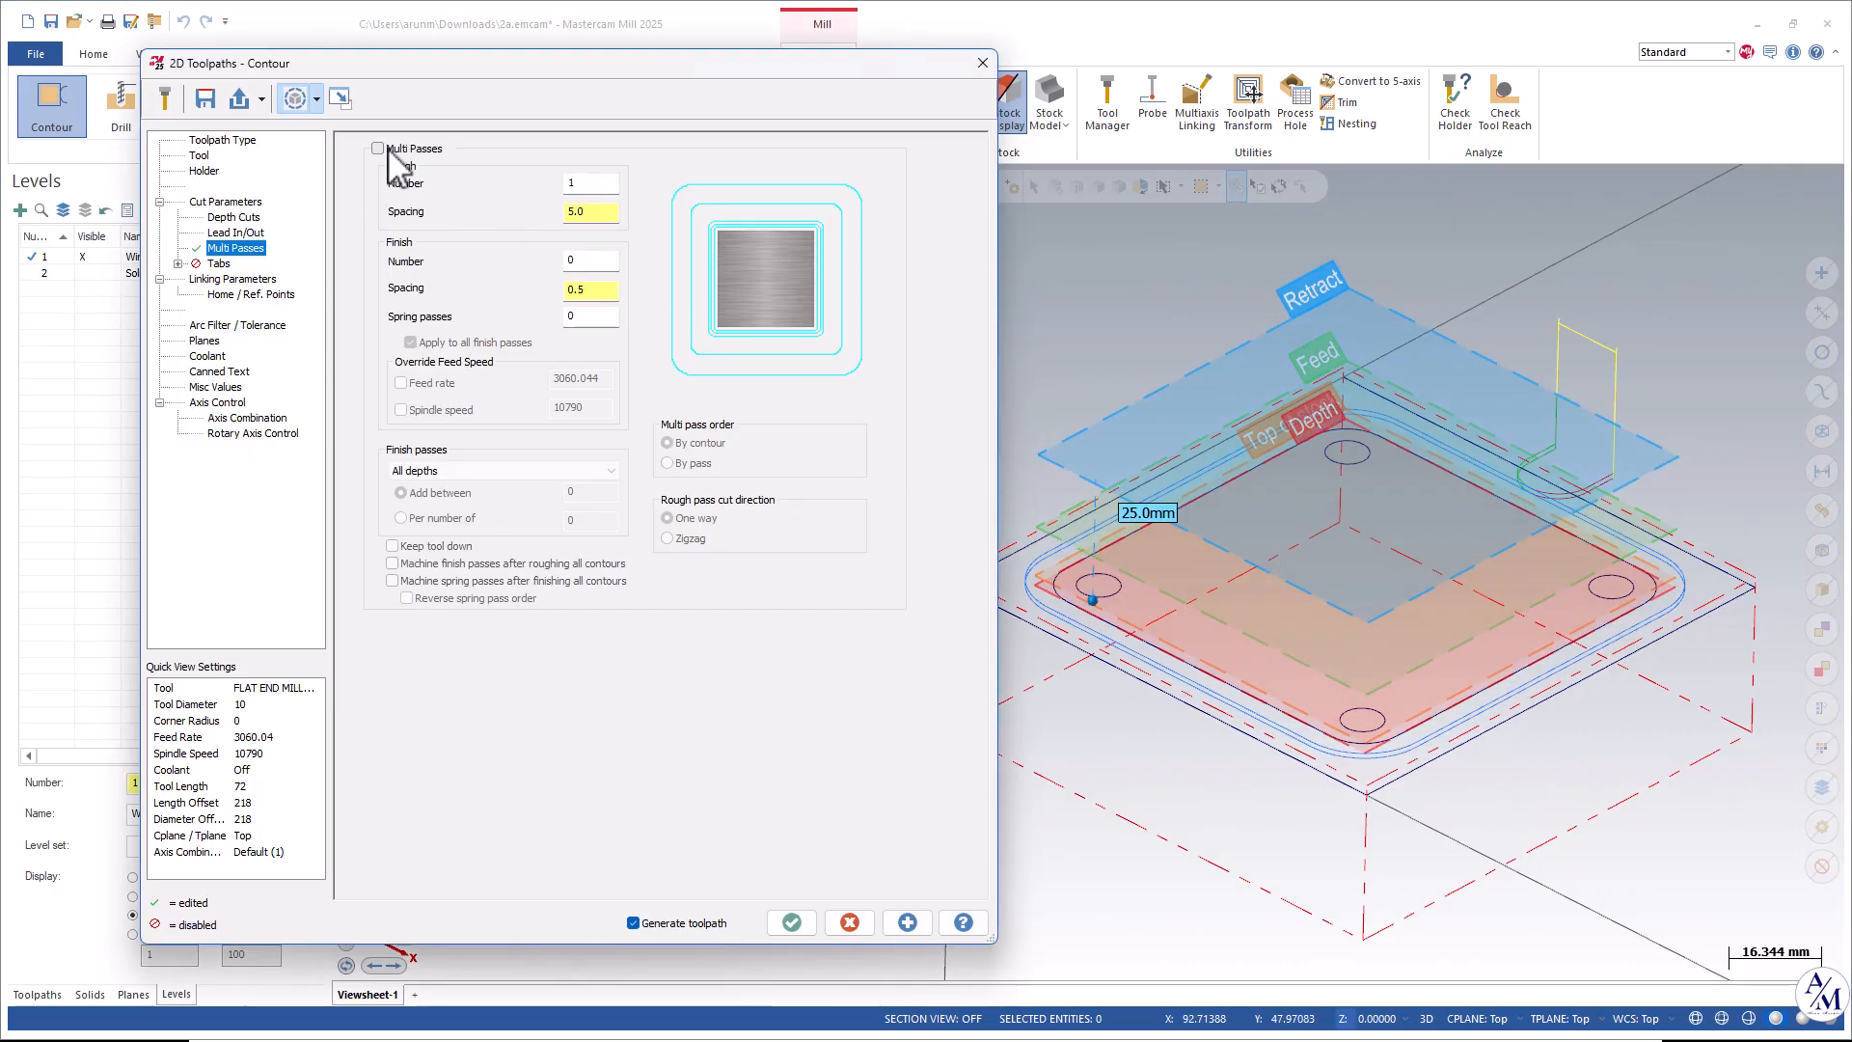
pyautogui.moveTo(1370, 474); pyautogui.dragTo(1604, 578, button='middle')
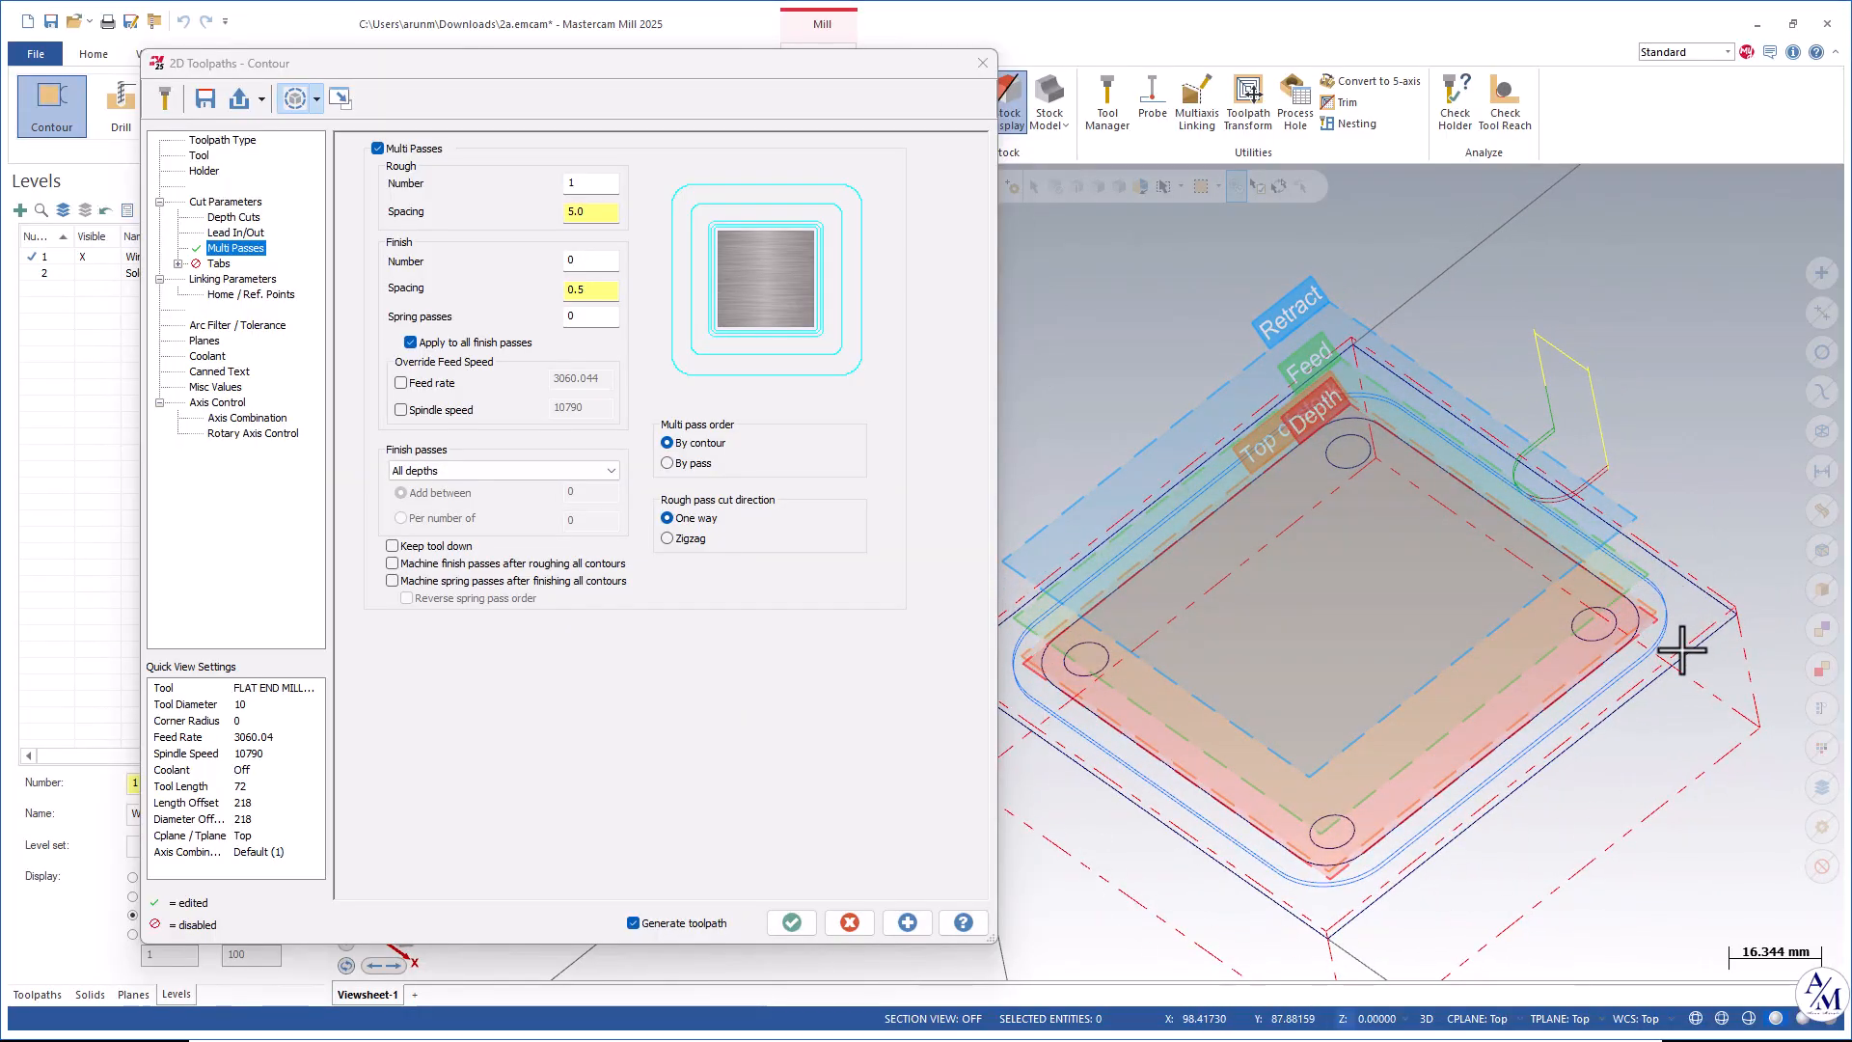
pyautogui.scroll(2, 1425, 736)
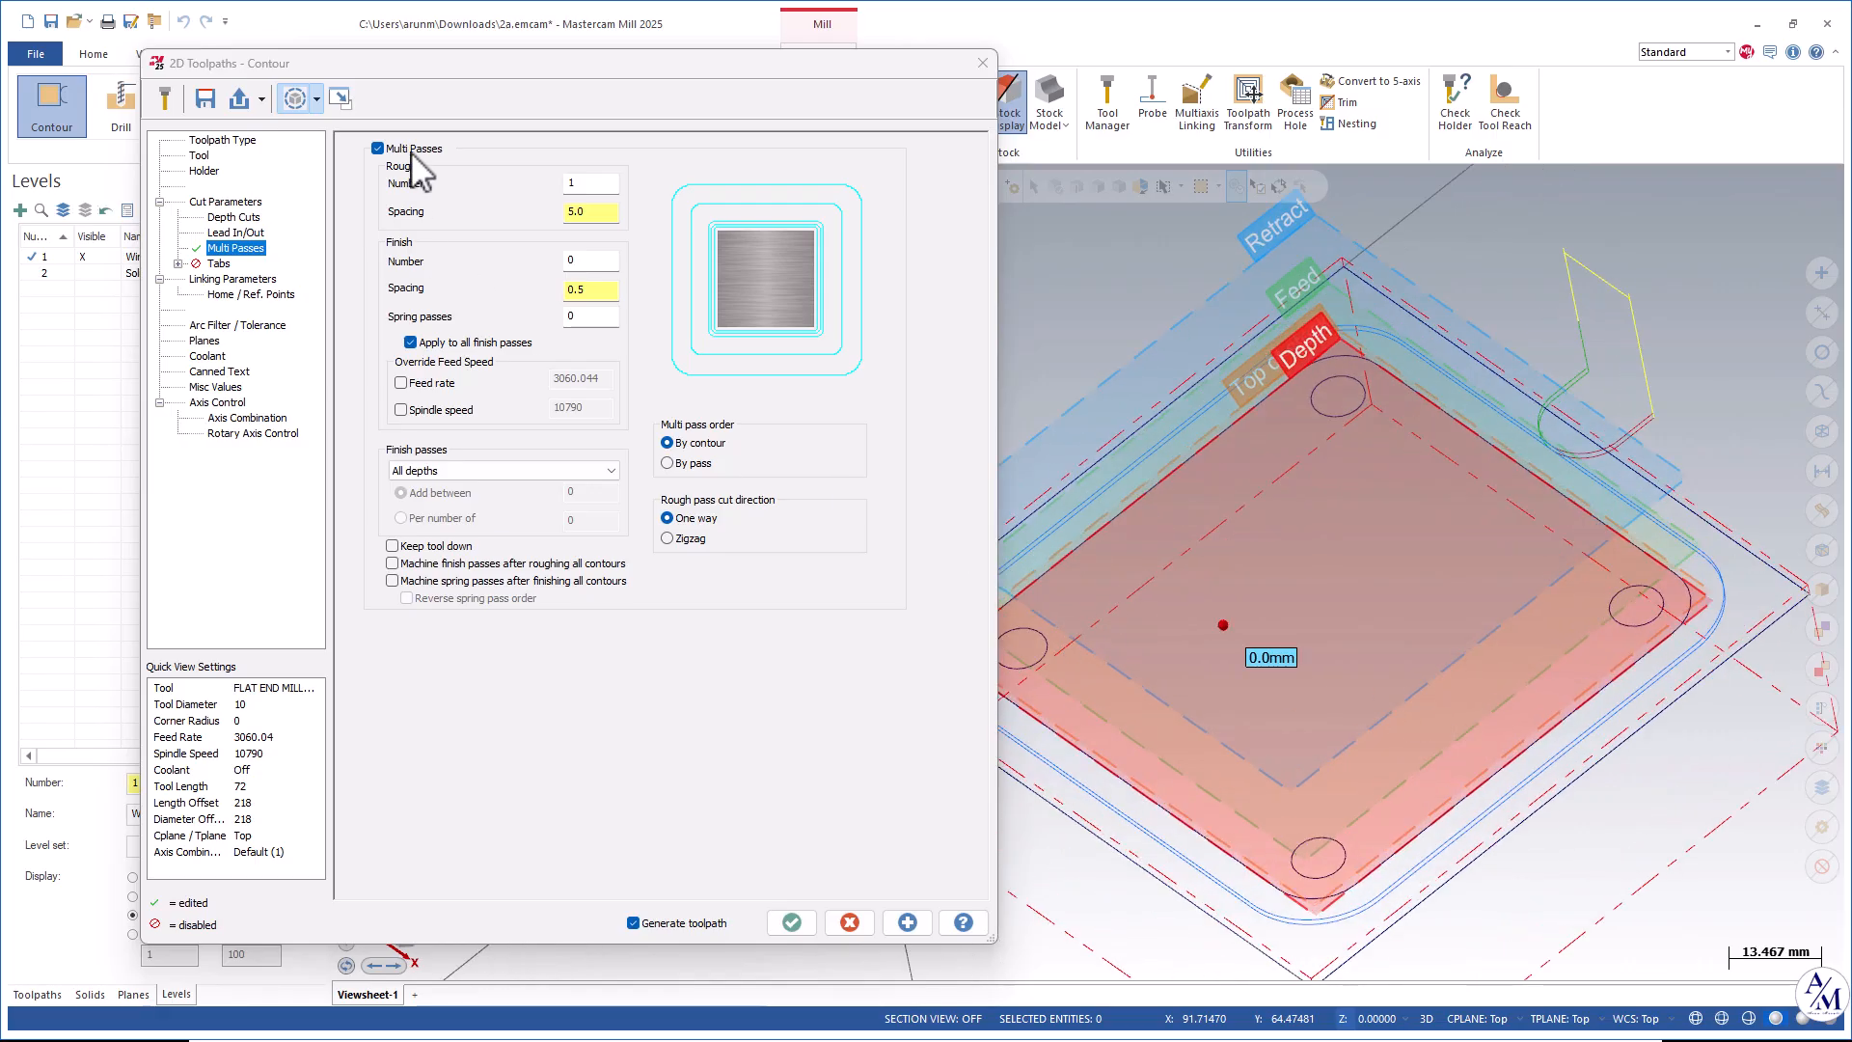
pyautogui.click(560, 182)
pyautogui.write('2')
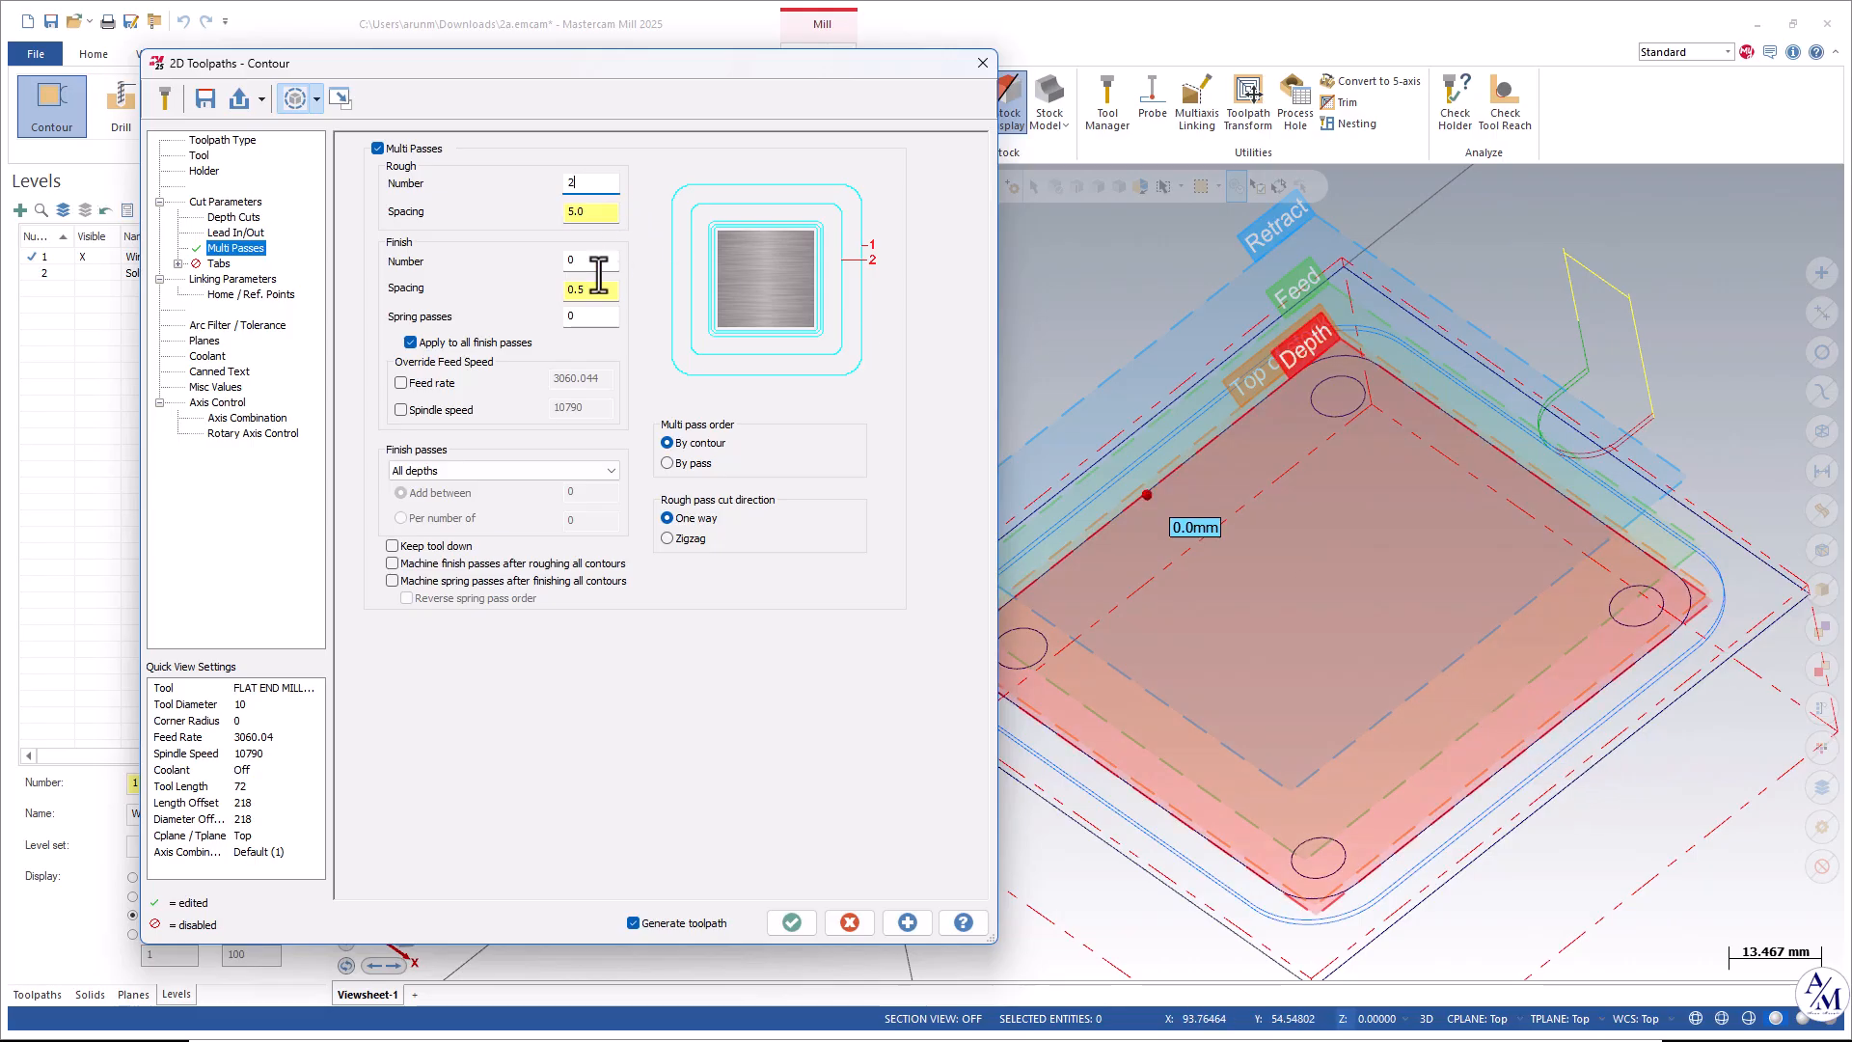
pyautogui.click(910, 922)
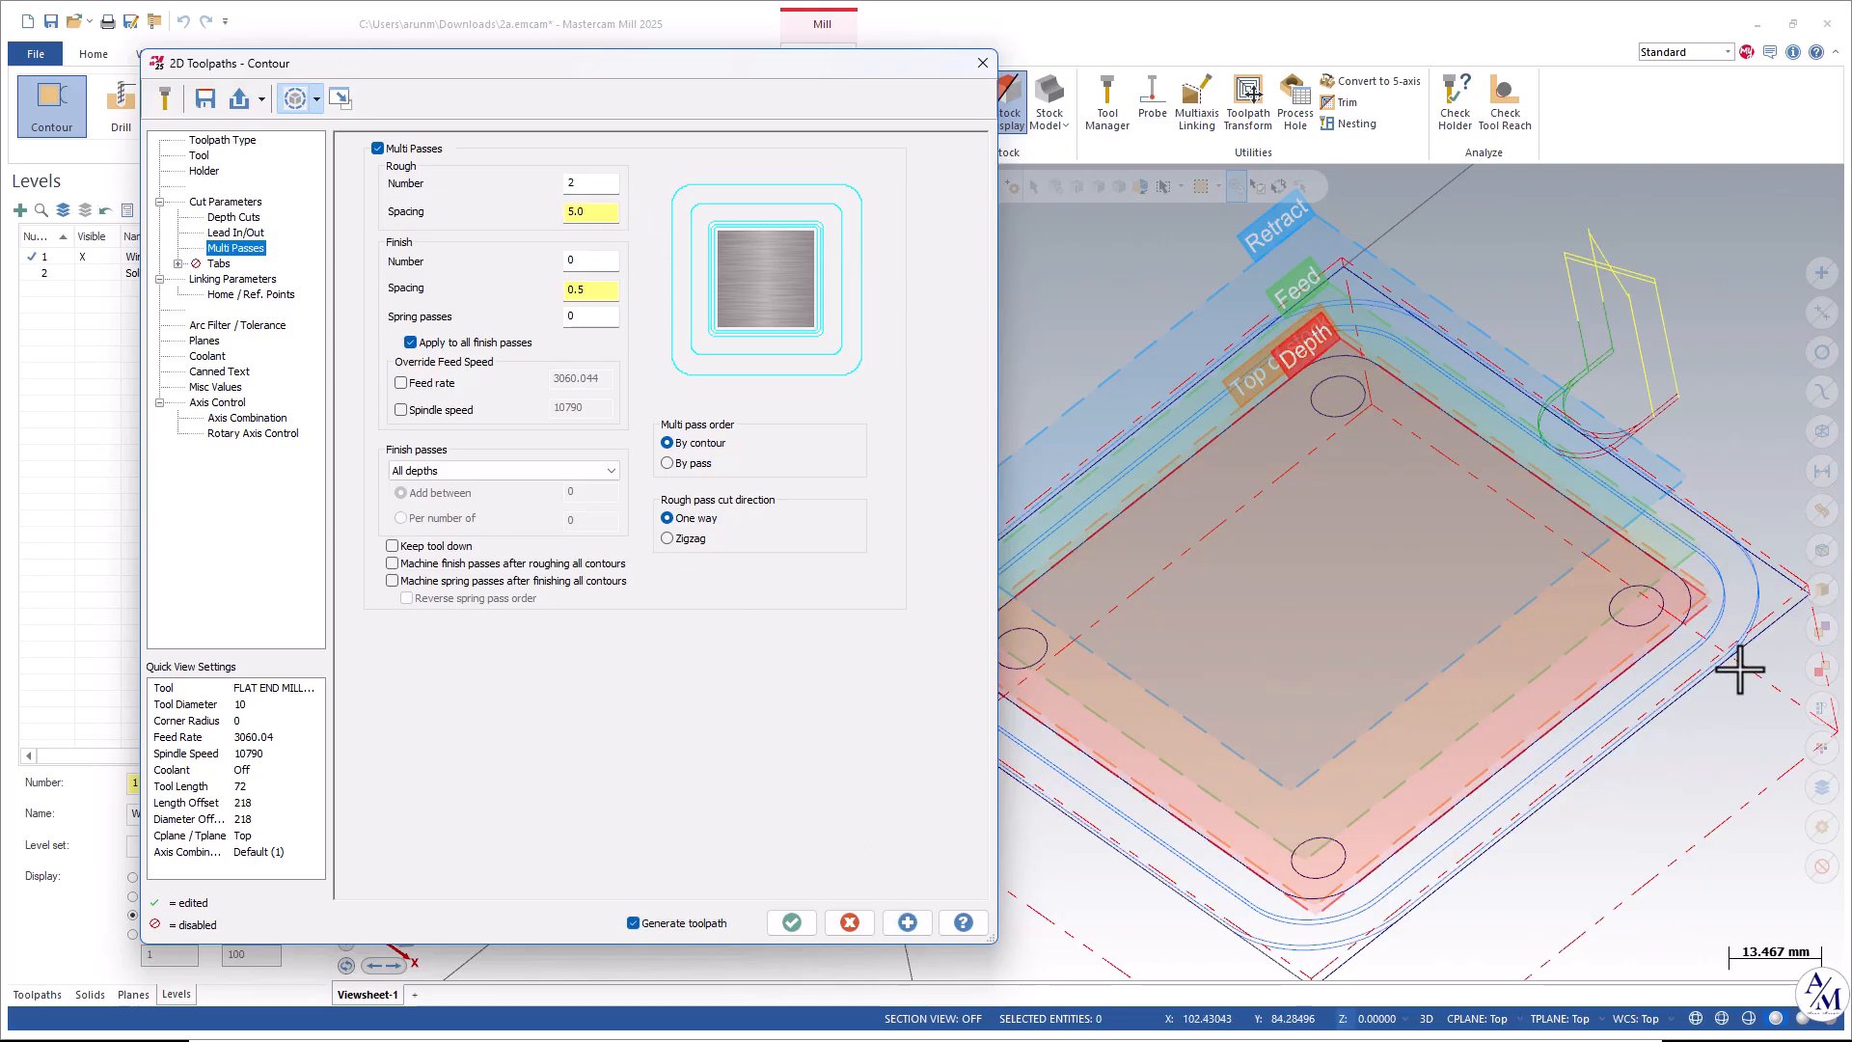
pyautogui.scroll(2, 1754, 571)
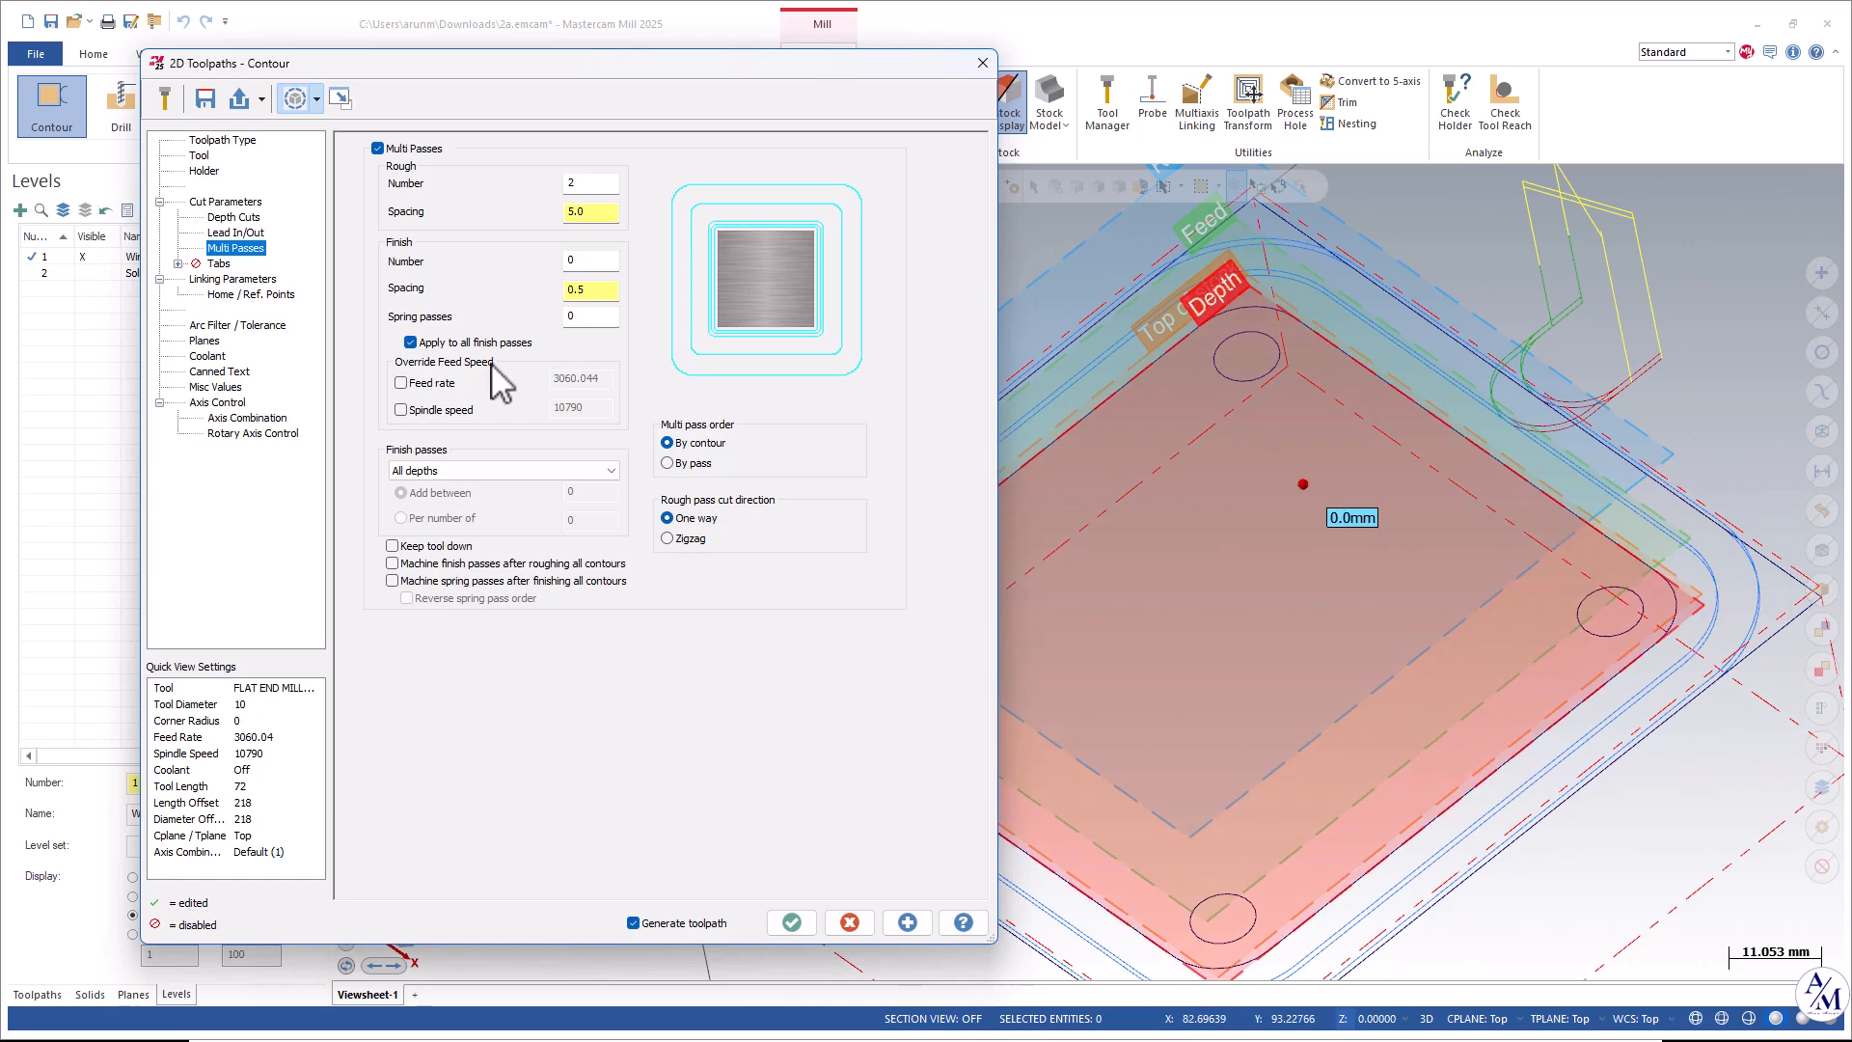
pyautogui.scroll(-1, 1341, 511)
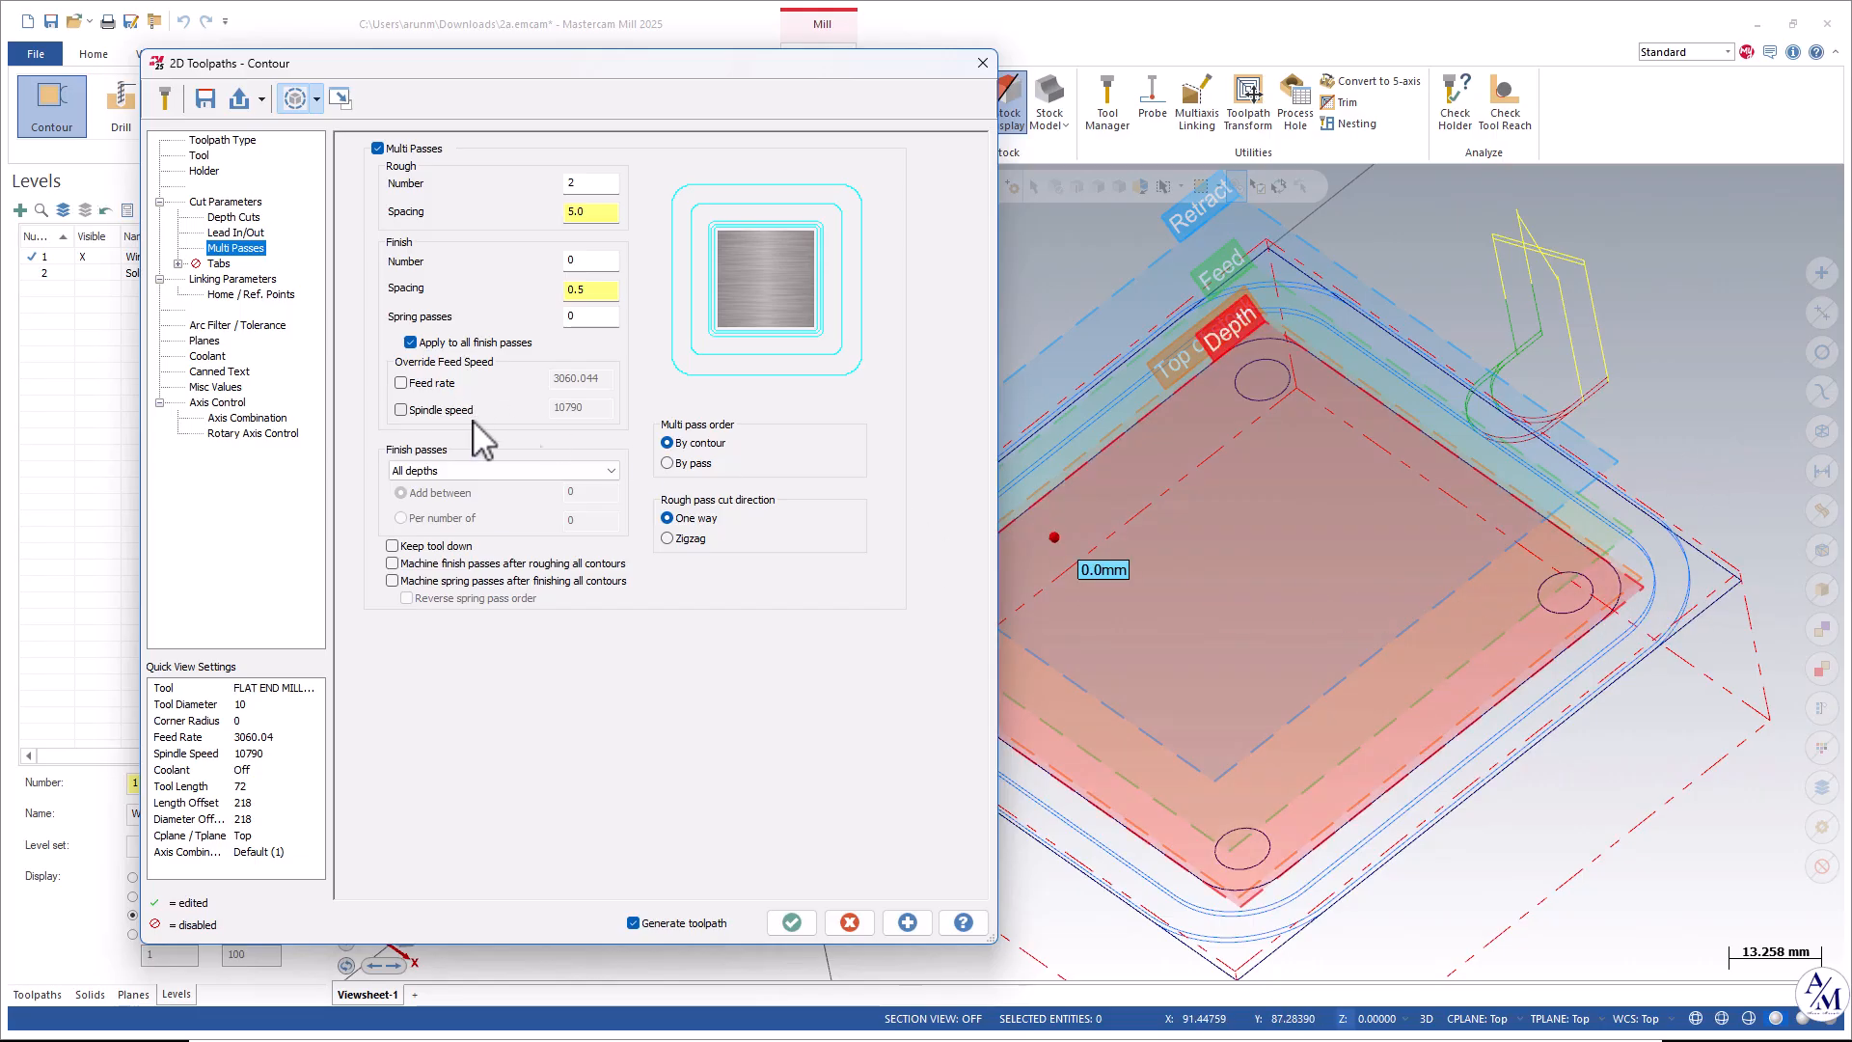
# Set the number of finish passes to 1 and regenerate the contour preview.
pyautogui.scroll(-2, 1408, 502)
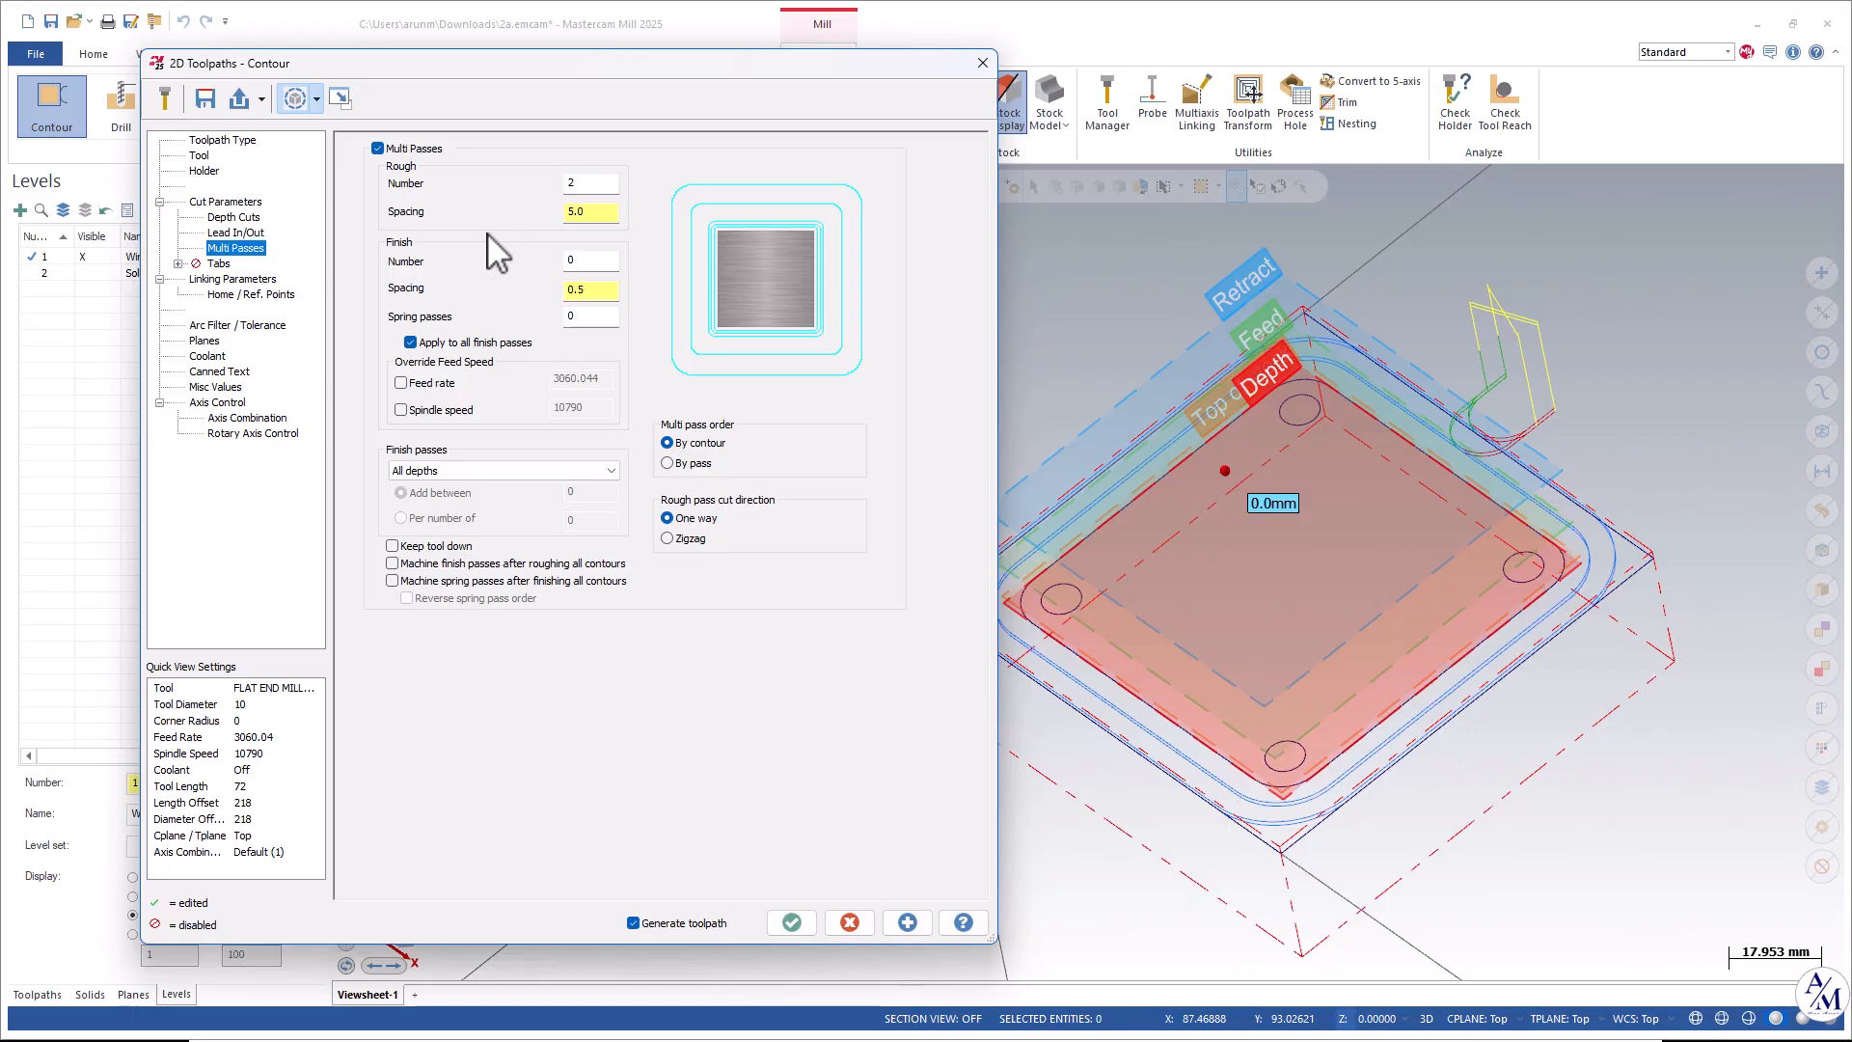
pyautogui.click(573, 261)
pyautogui.write('1')
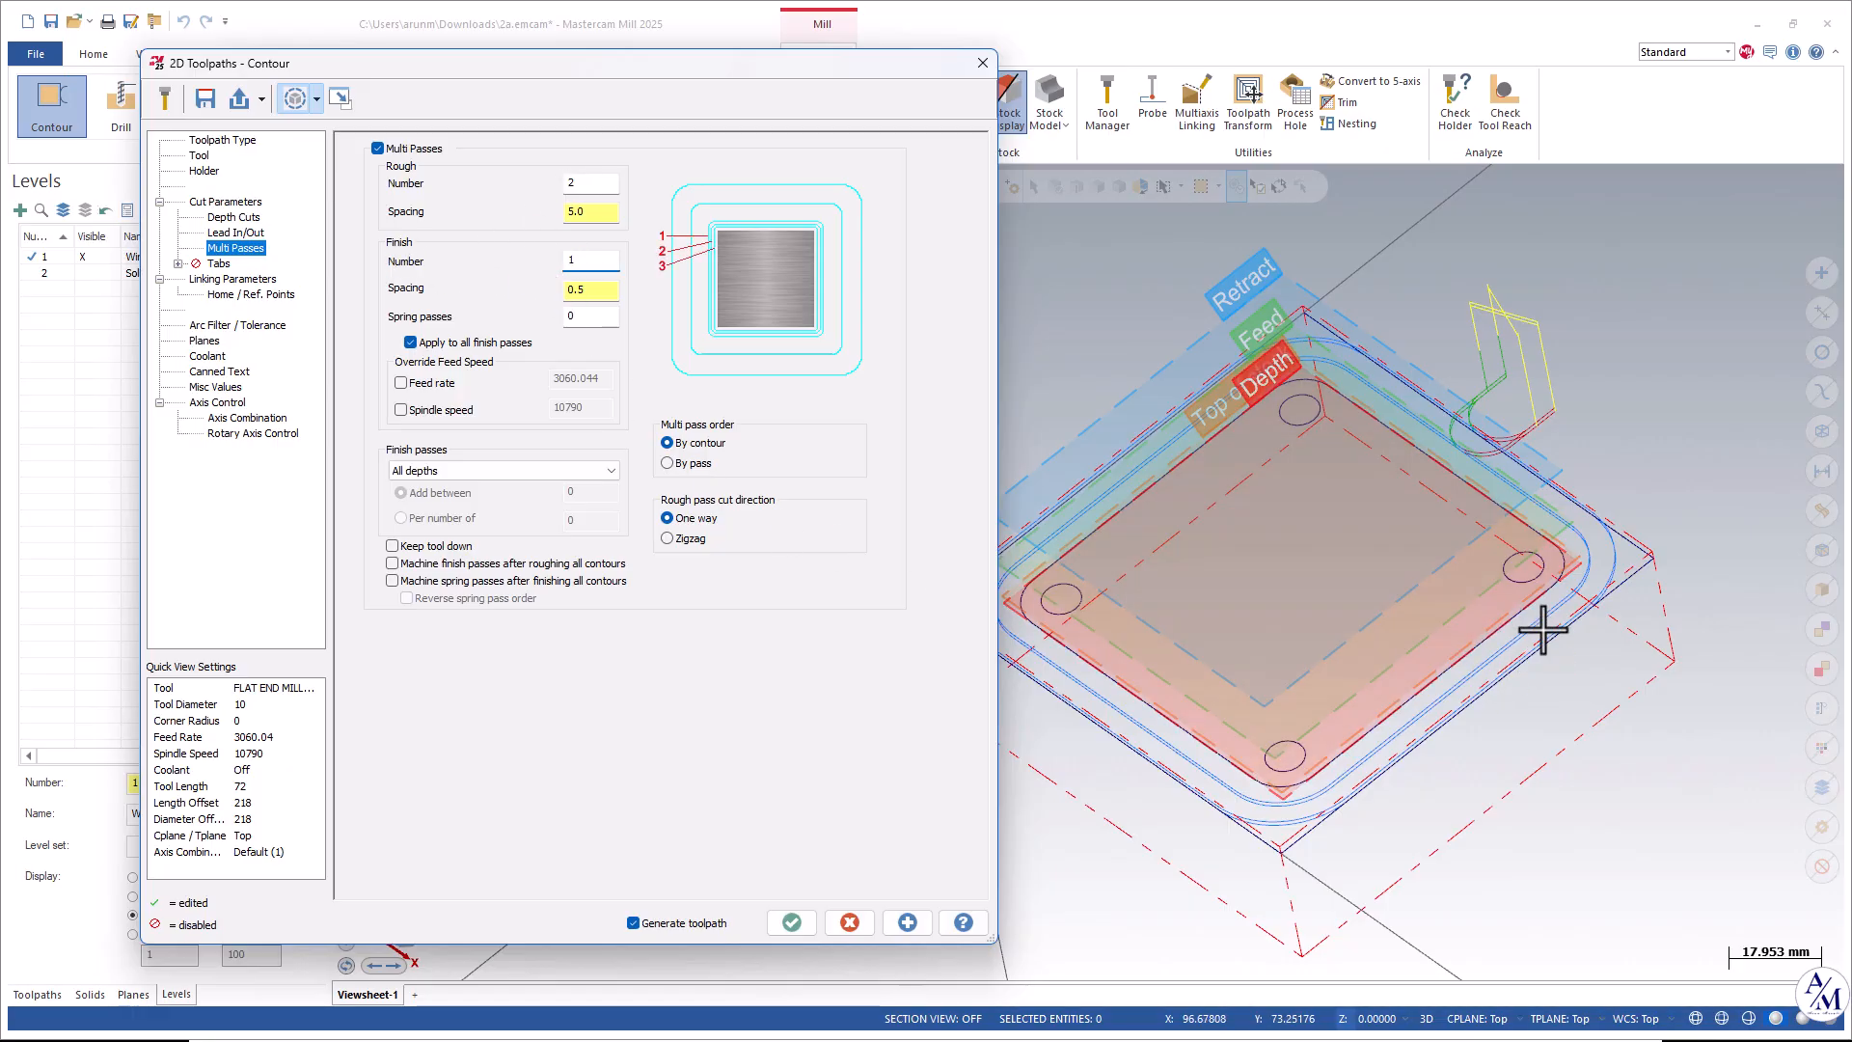
pyautogui.click(591, 289)
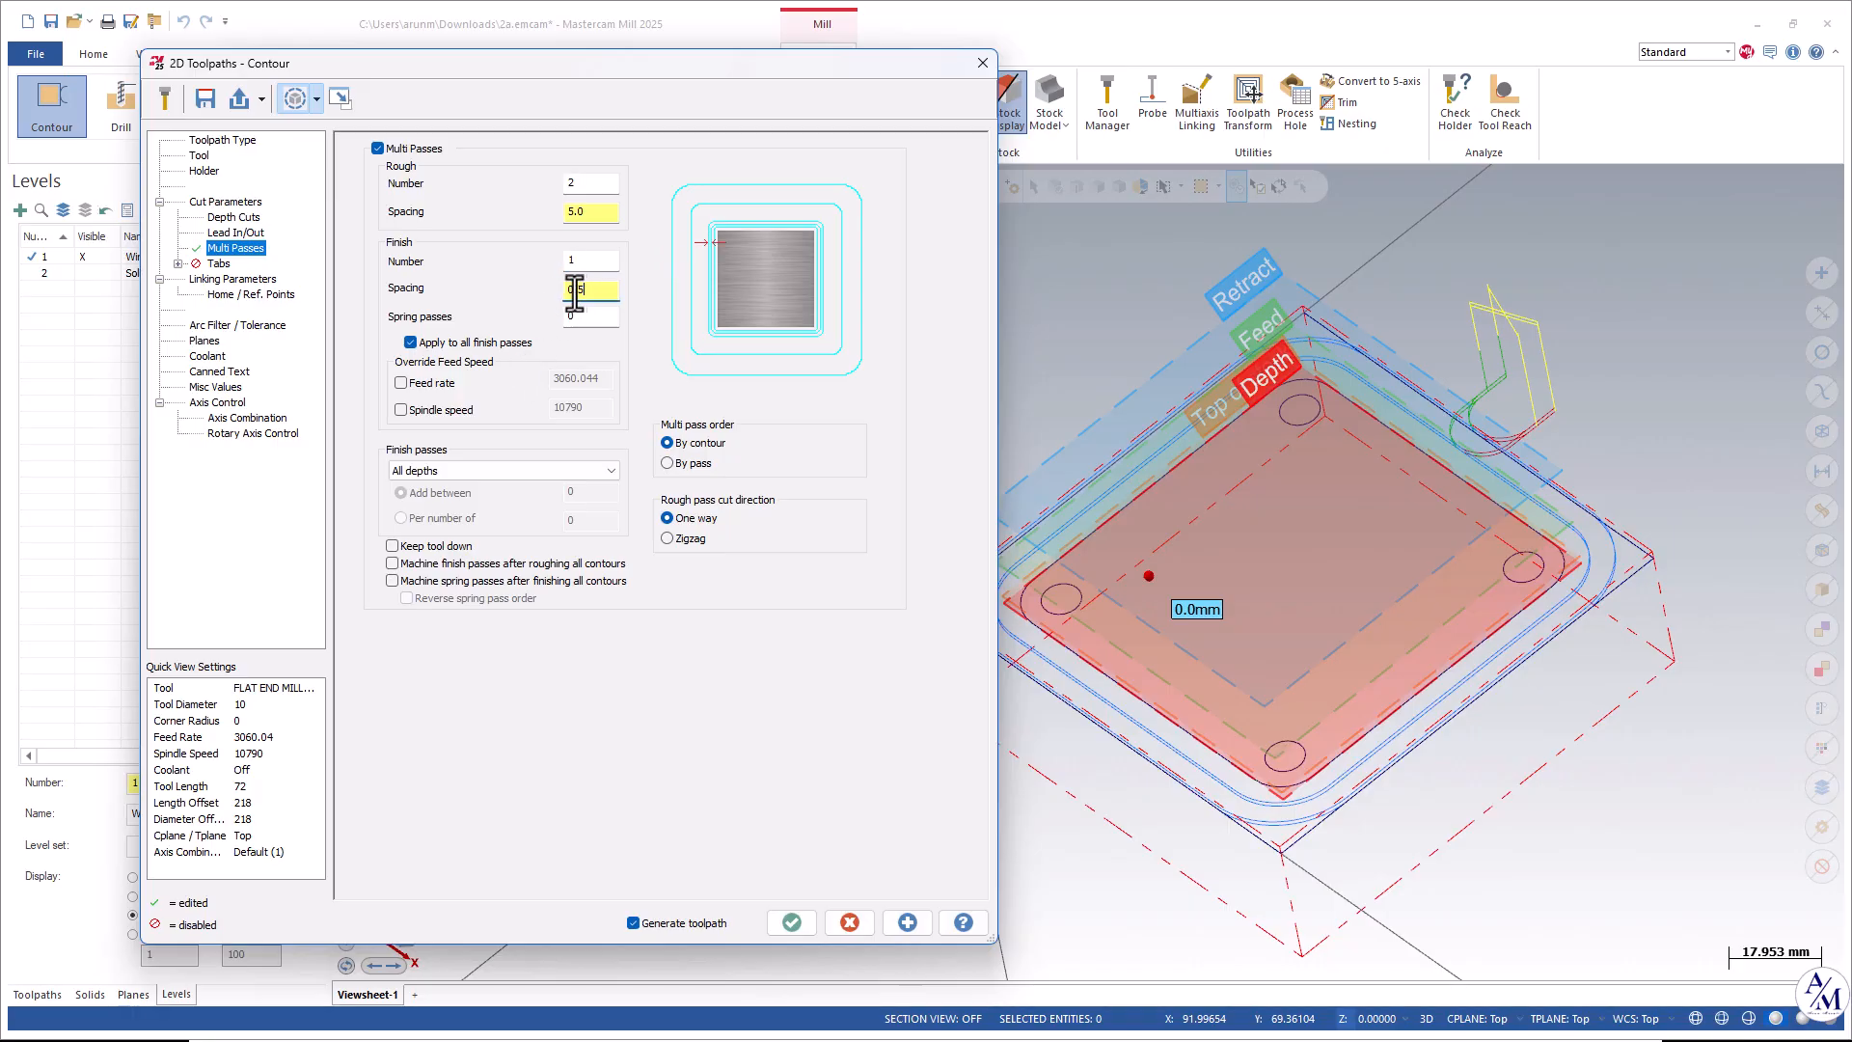
pyautogui.click(906, 922)
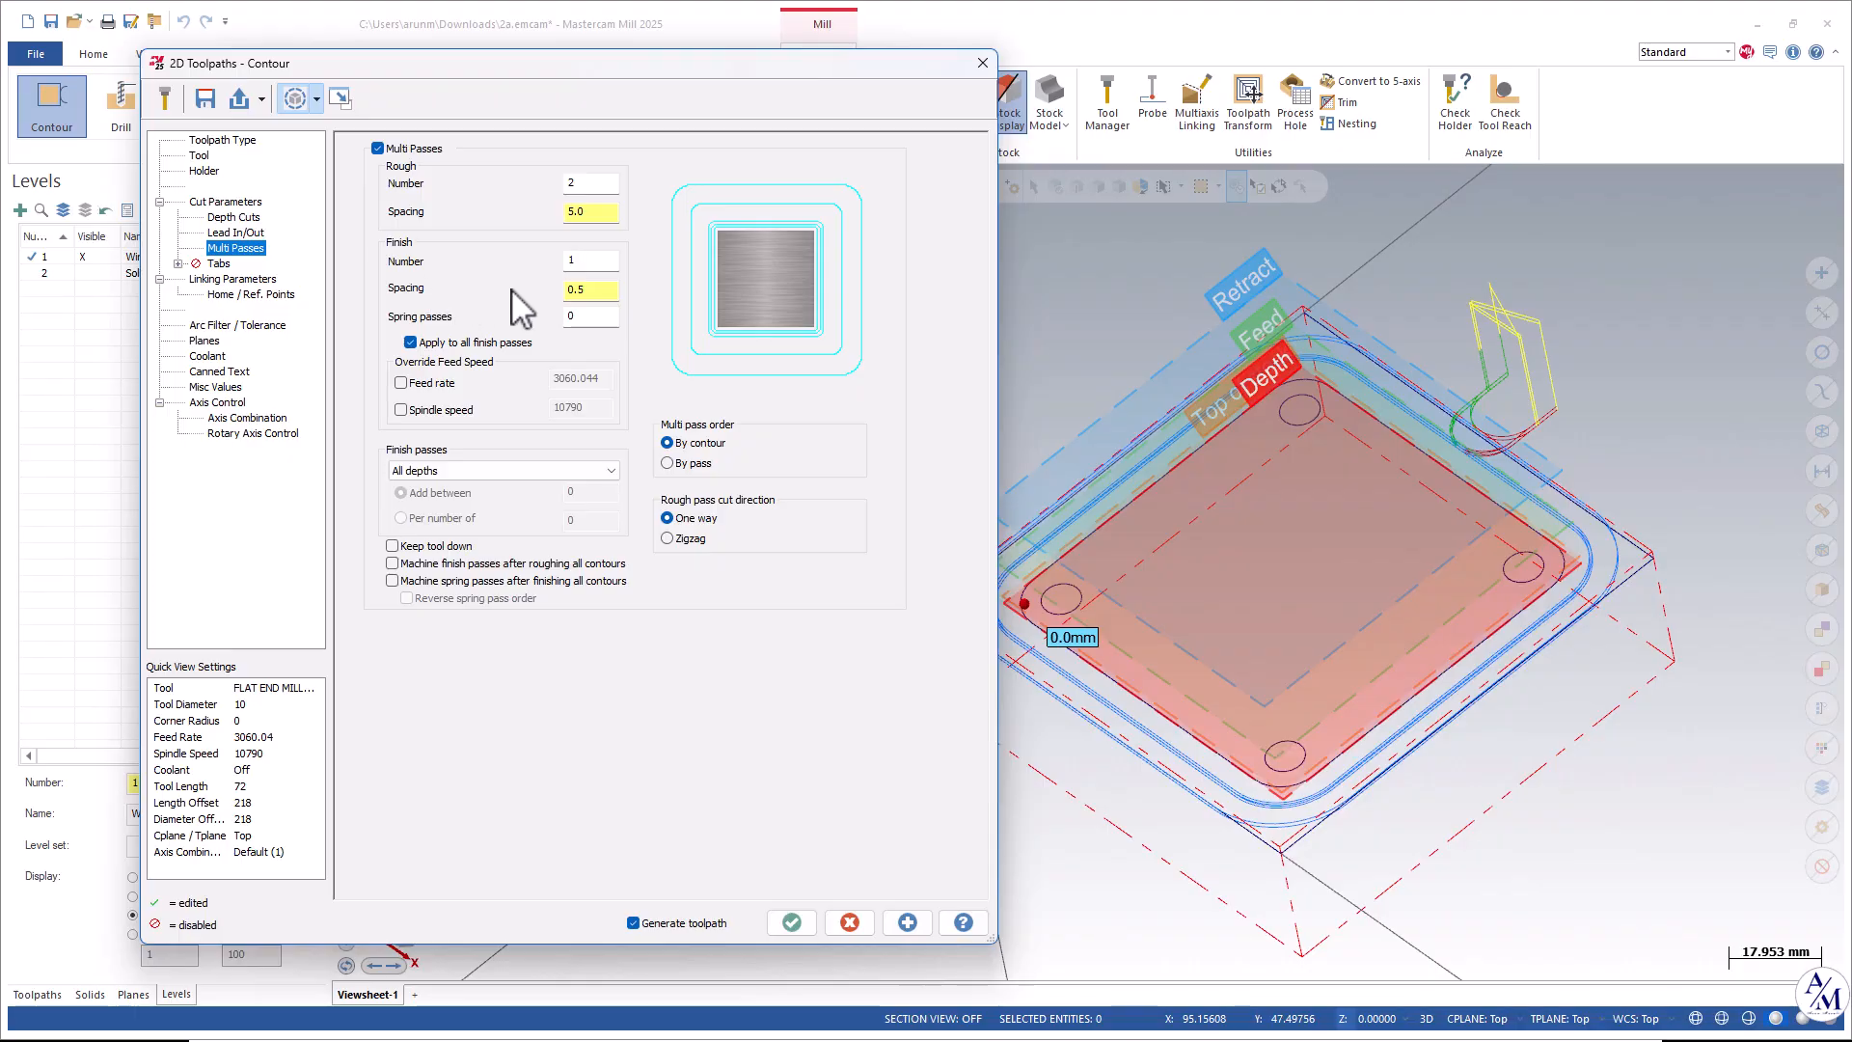
# Set the finish passes option to Final depth.
pyautogui.click(468, 471)
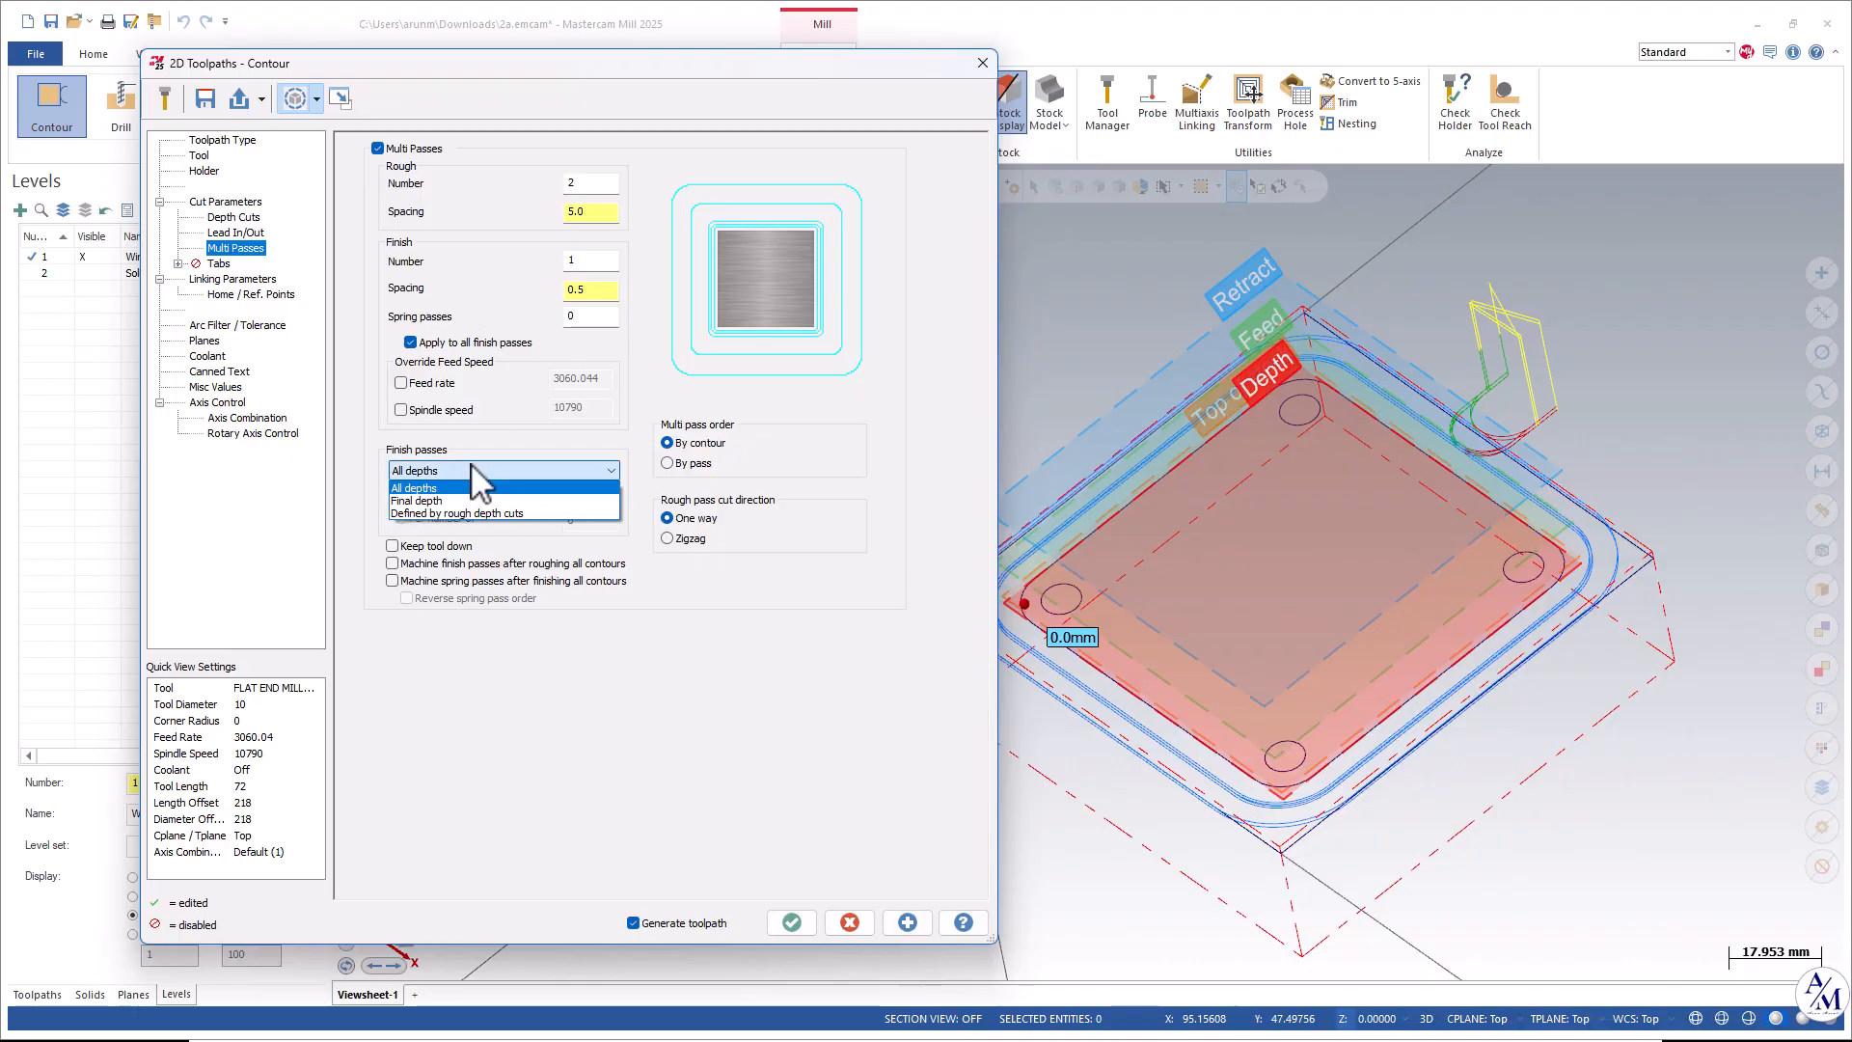
pyautogui.click(438, 500)
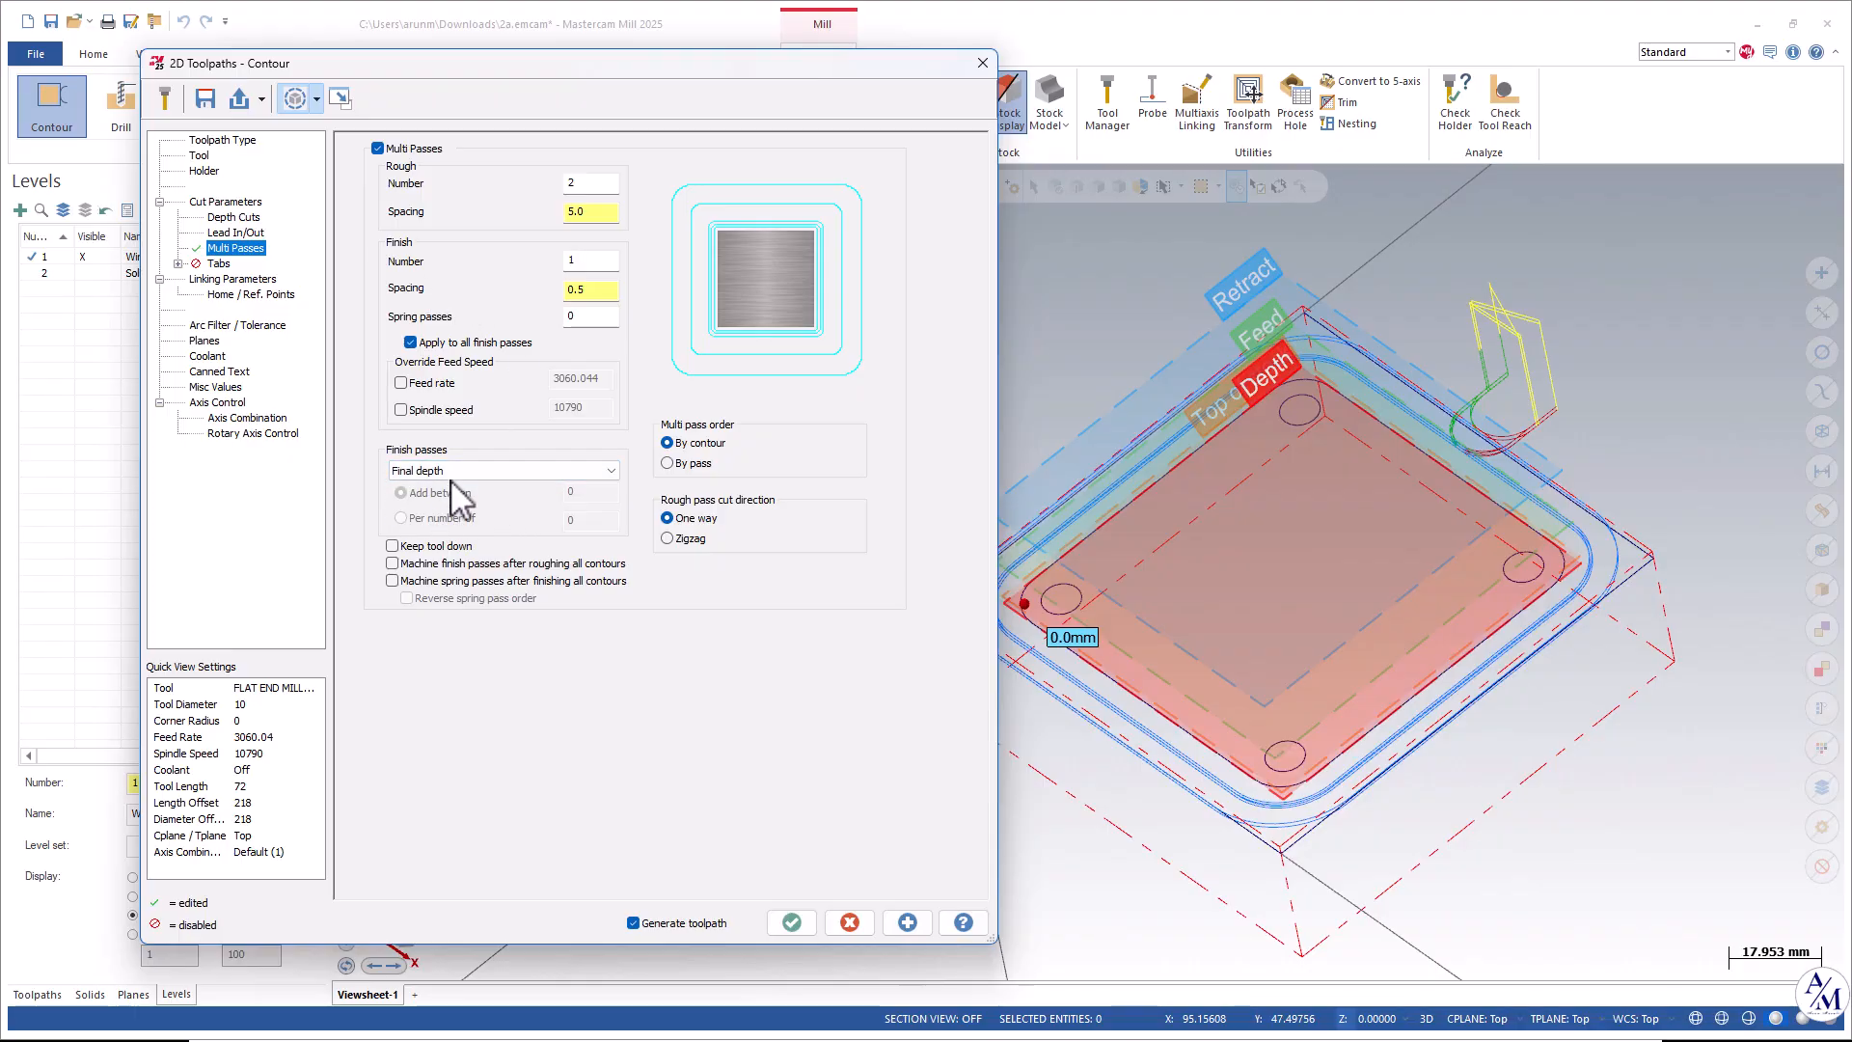
pyautogui.click(449, 473)
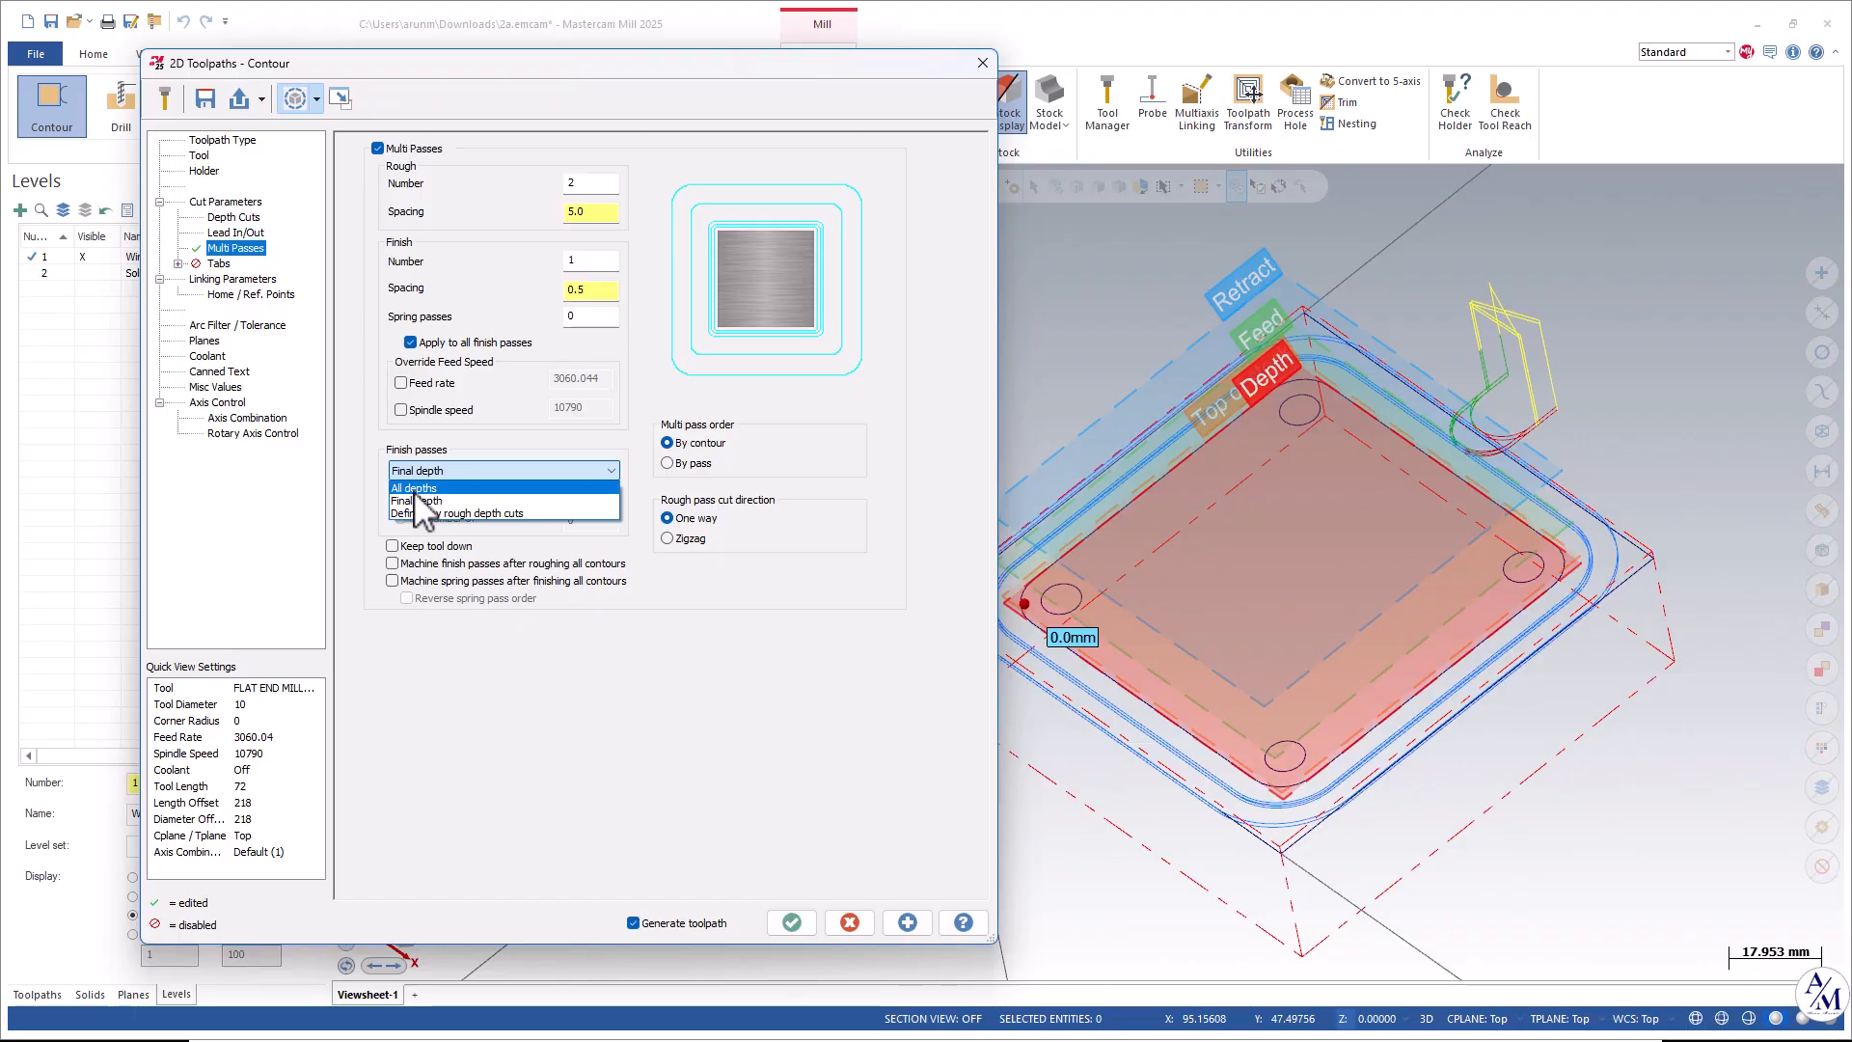
pyautogui.click(421, 501)
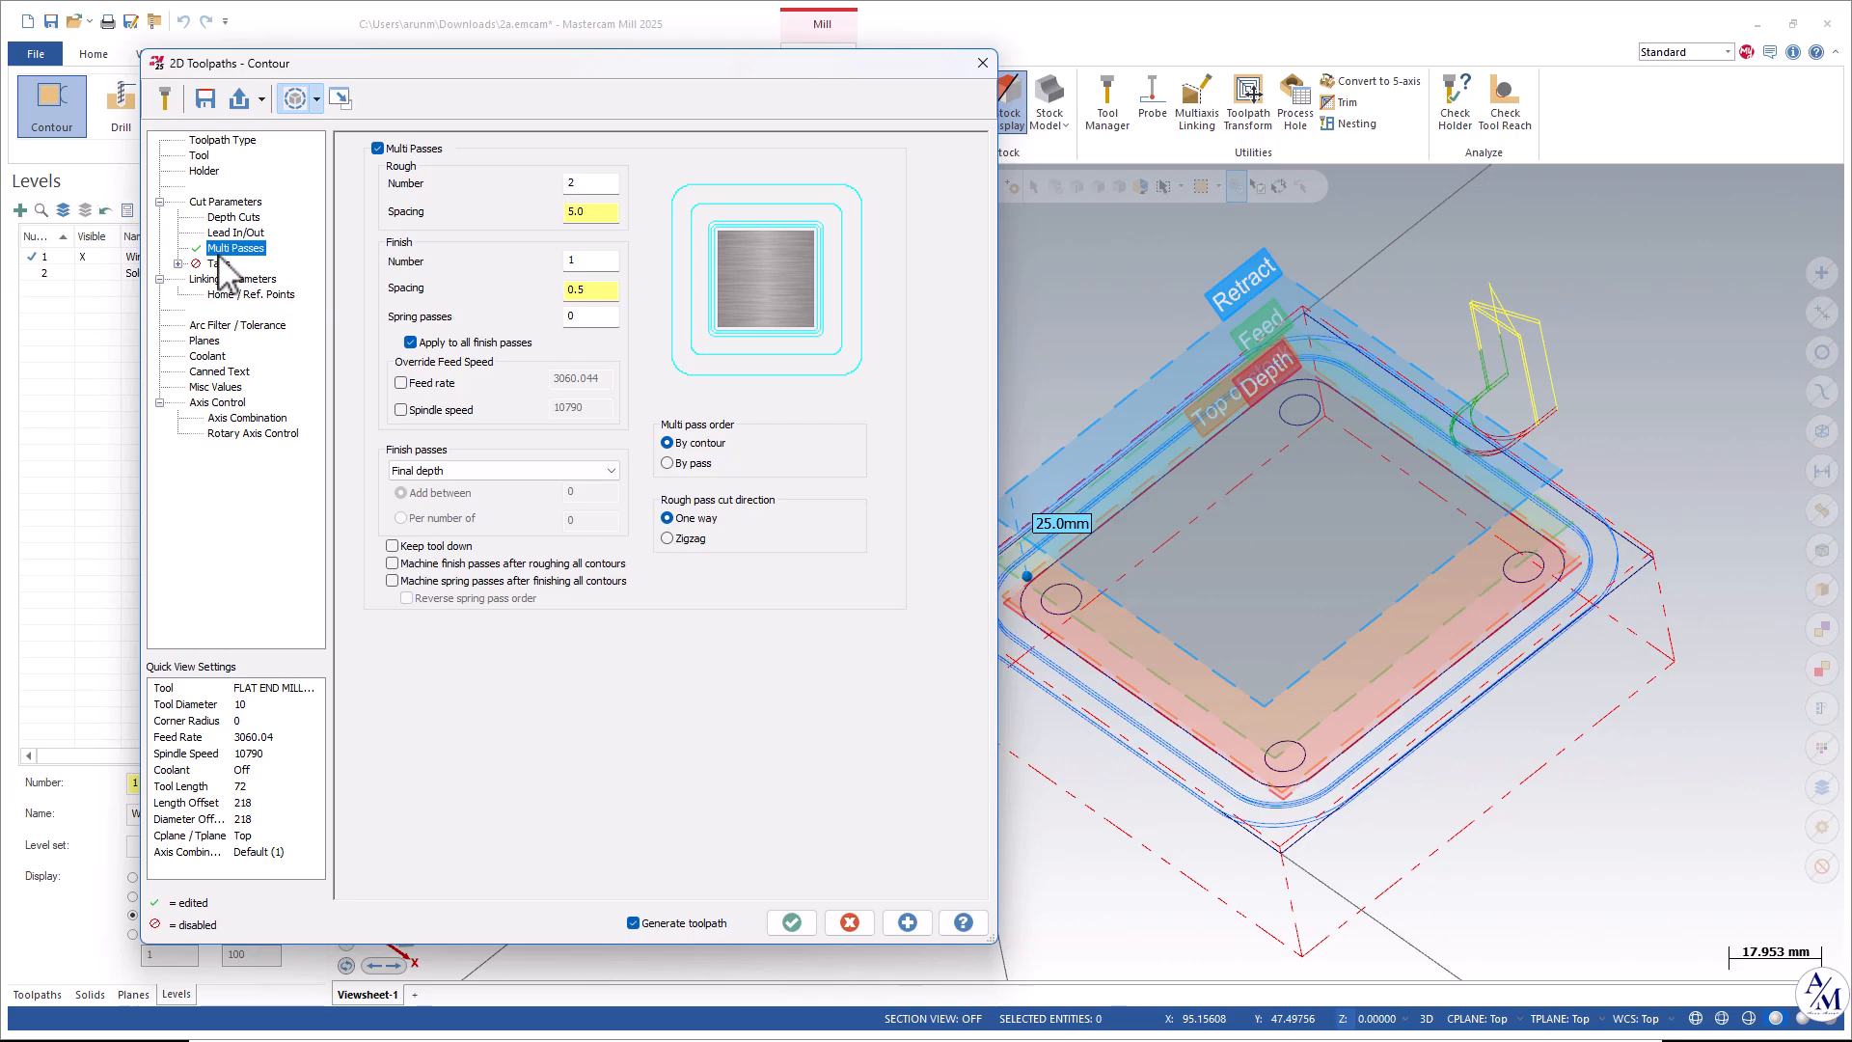
# Open the linking parameters and make the Solid level visible in the graphics area.
pyautogui.click(233, 279)
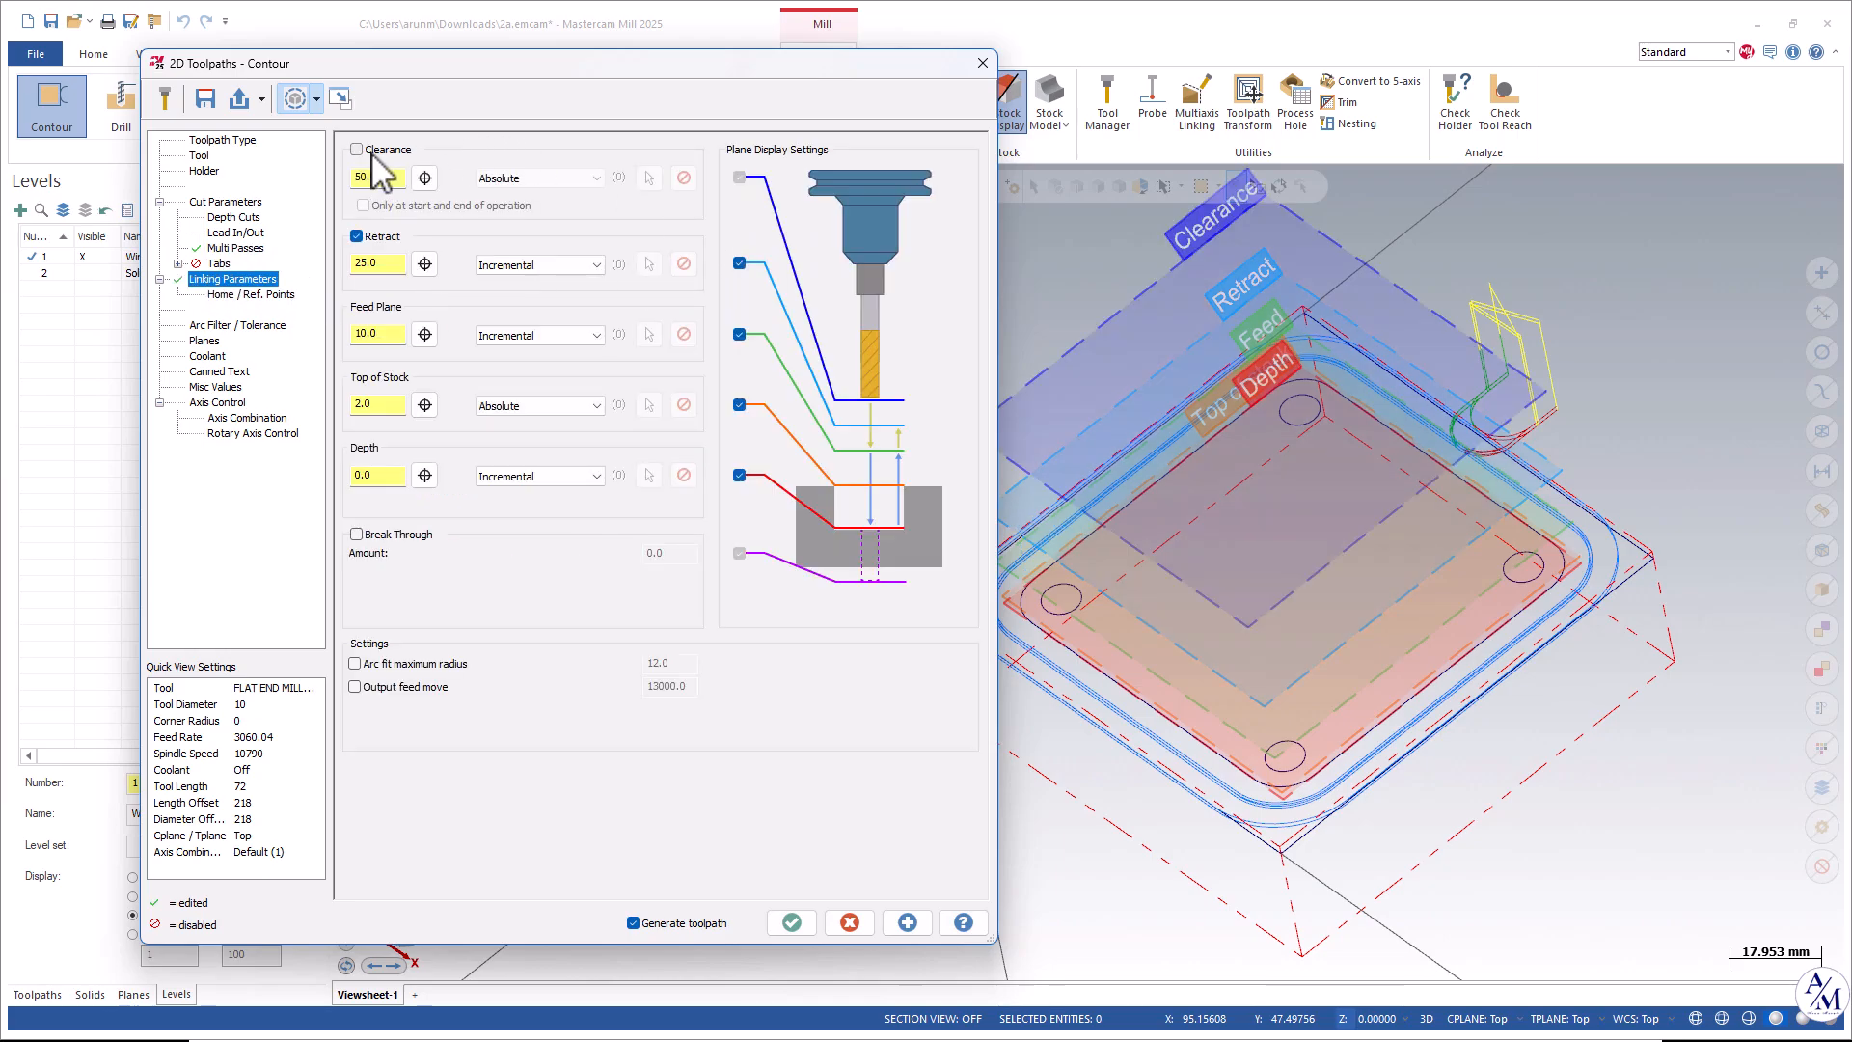
pyautogui.scroll(-3, 1489, 454)
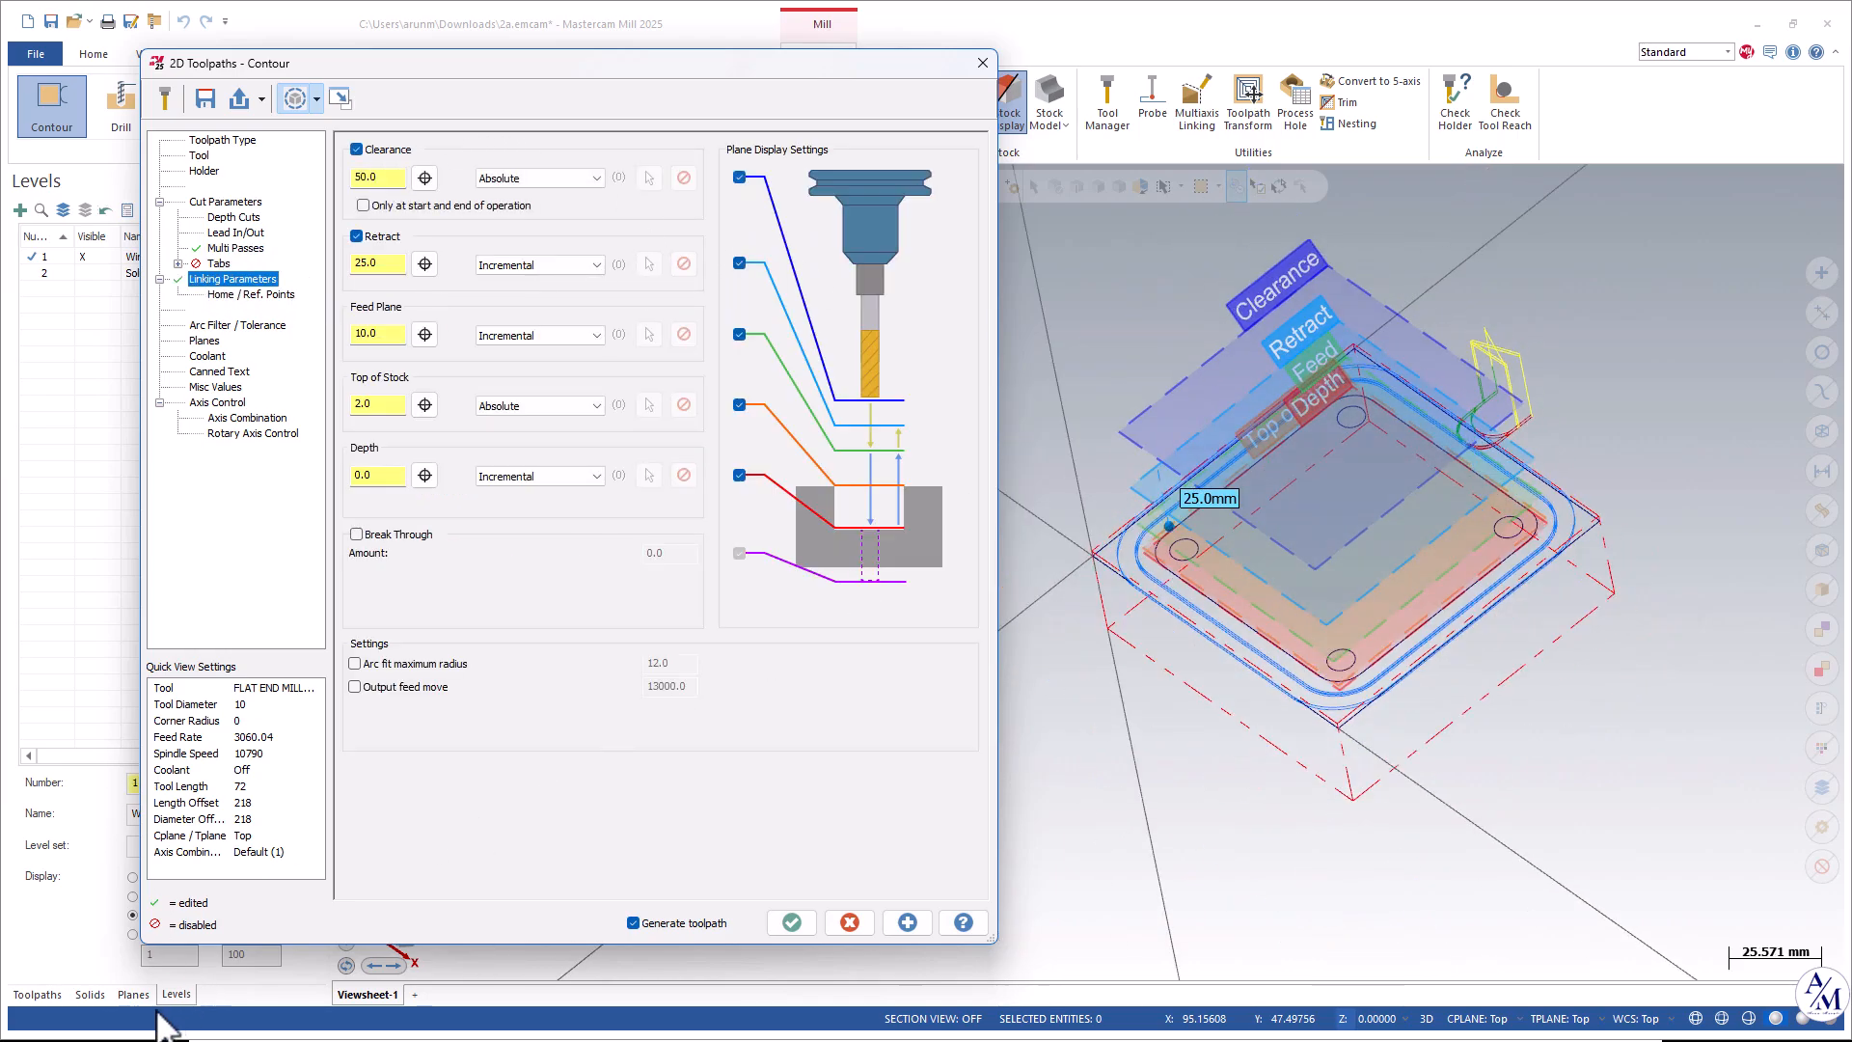
pyautogui.click(82, 273)
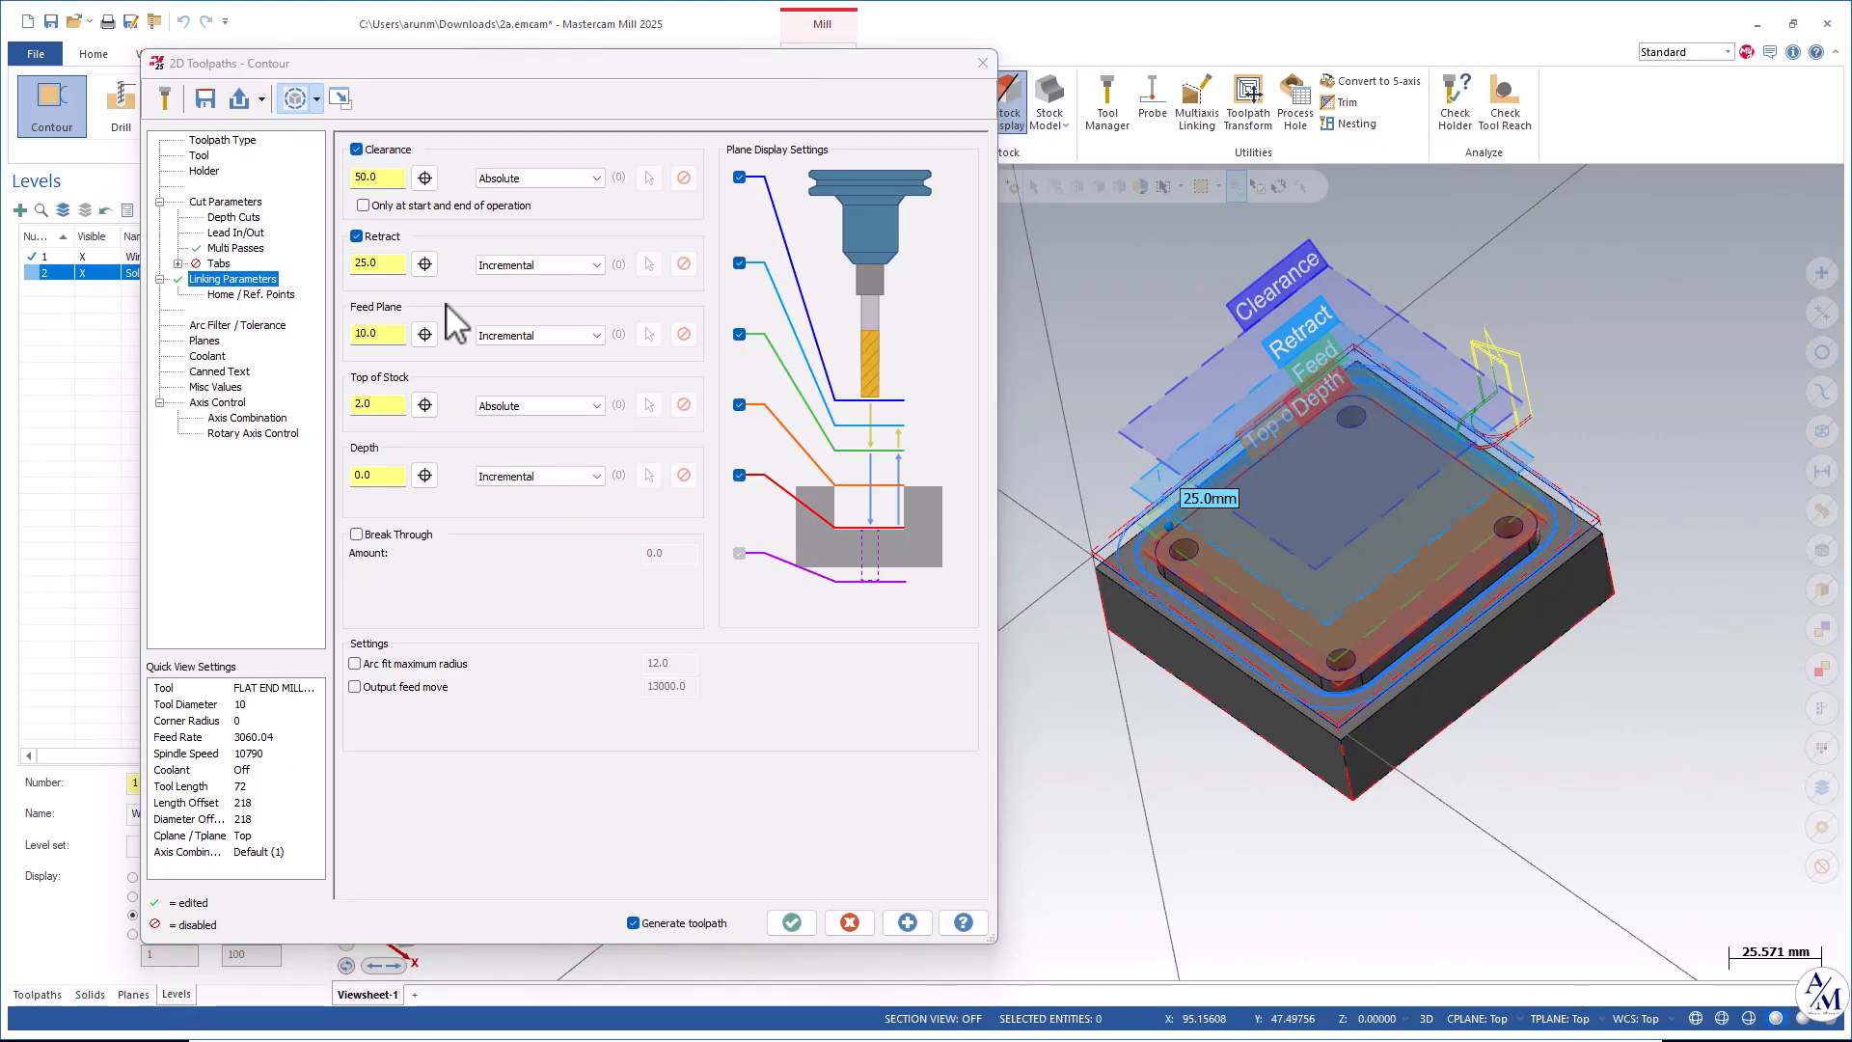
pyautogui.moveTo(1154, 472); pyautogui.dragTo(1165, 384, button='middle')
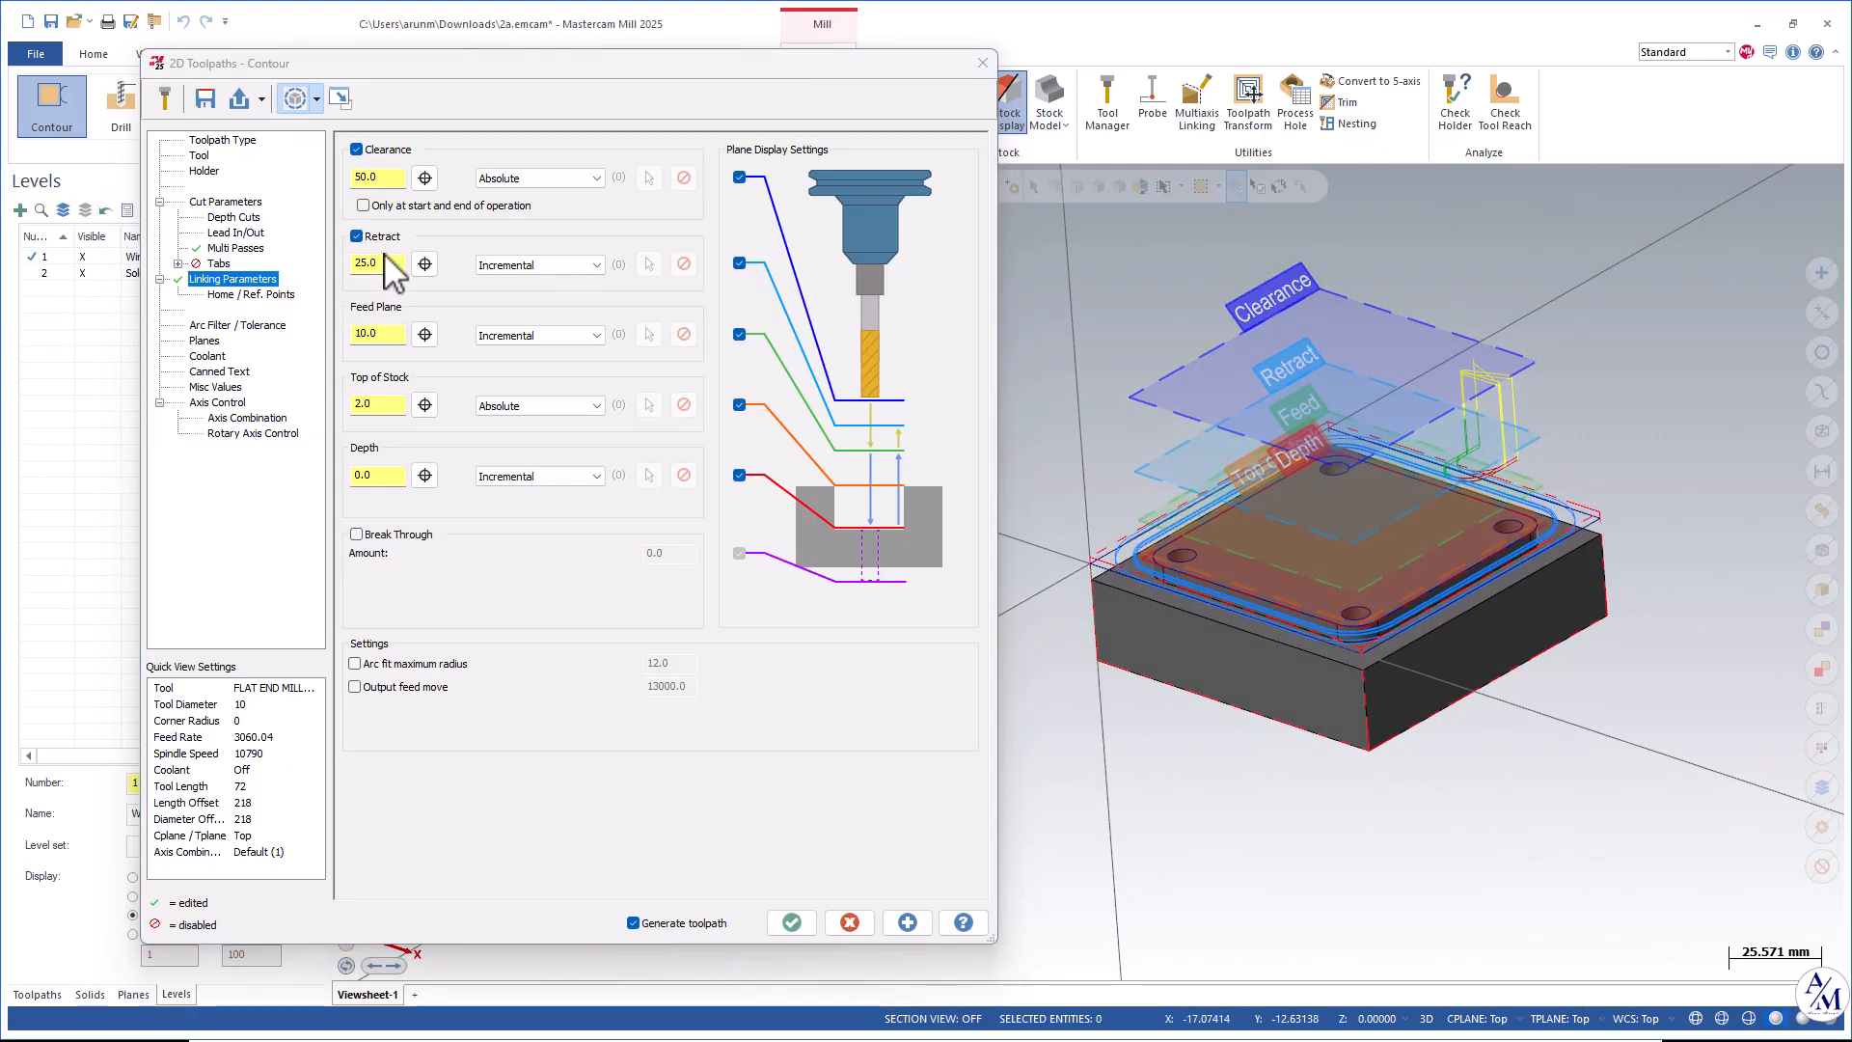
# Set the feed plane to 15.
pyautogui.doubleClick(382, 334)
pyautogui.write('15')
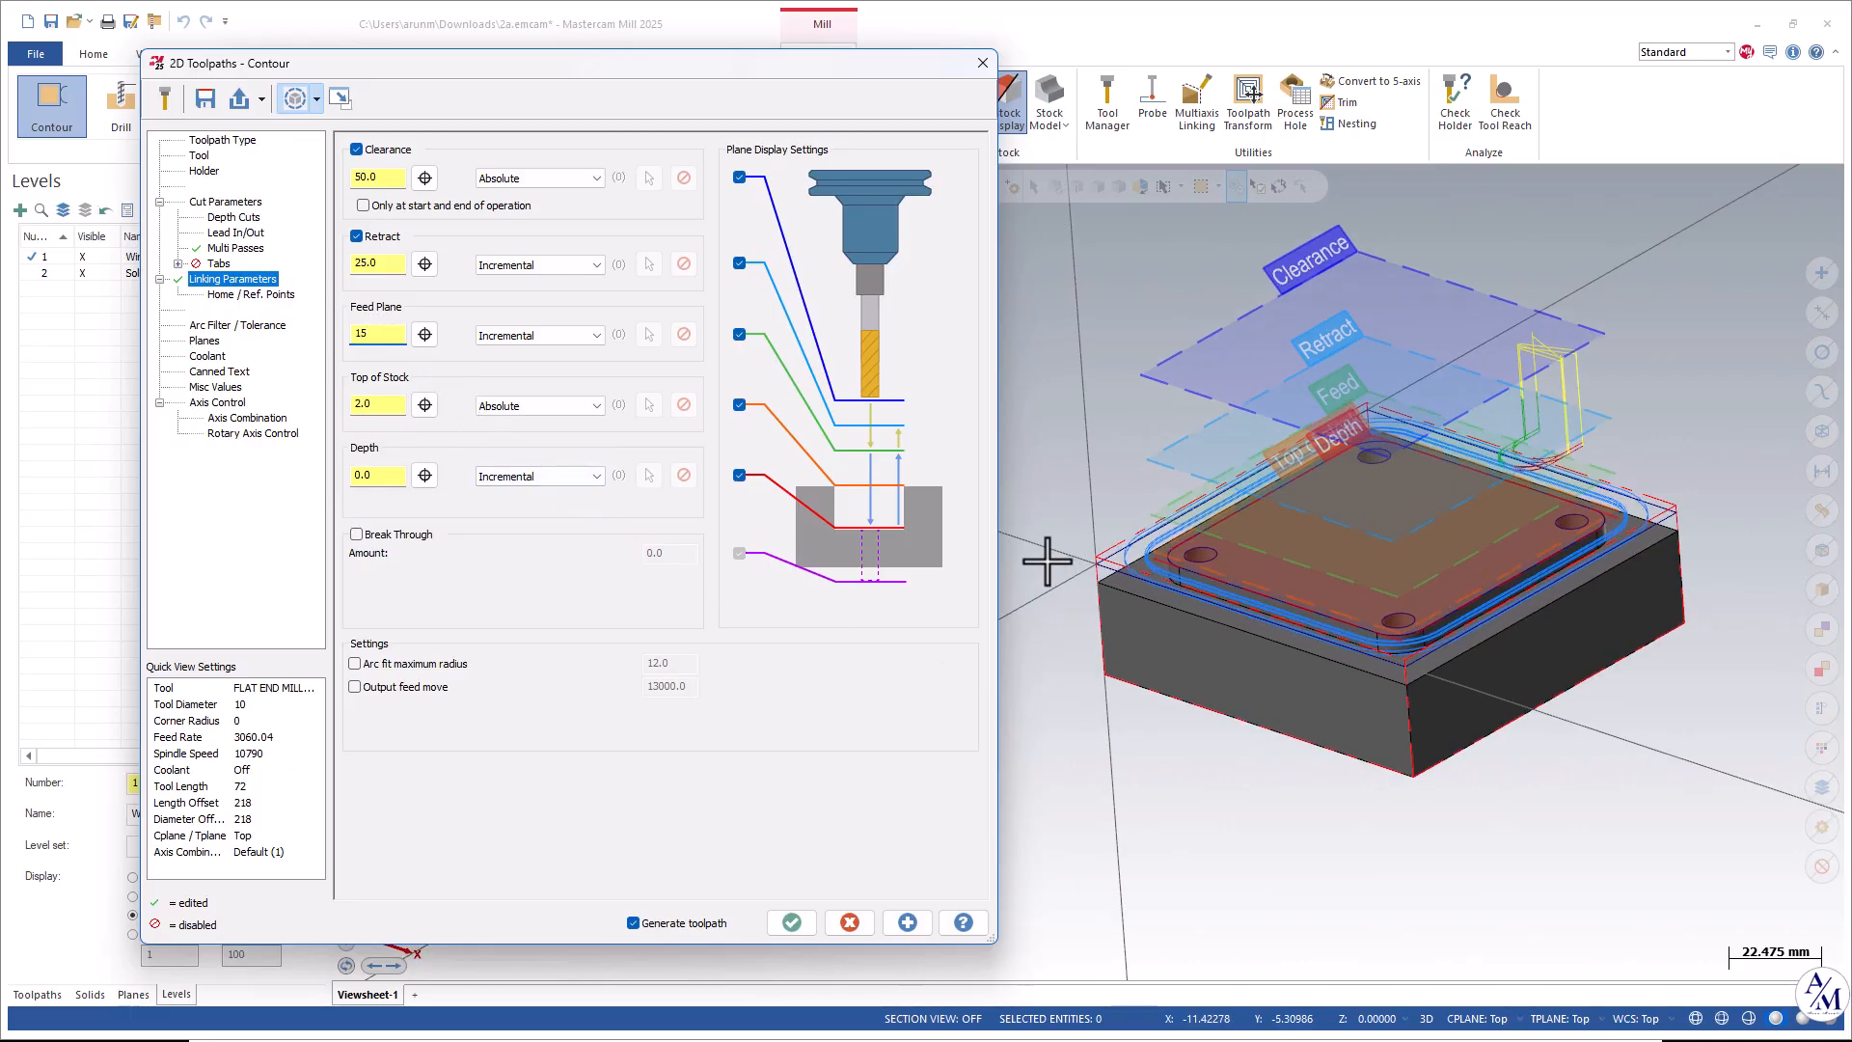
pyautogui.scroll(2, 1046, 558)
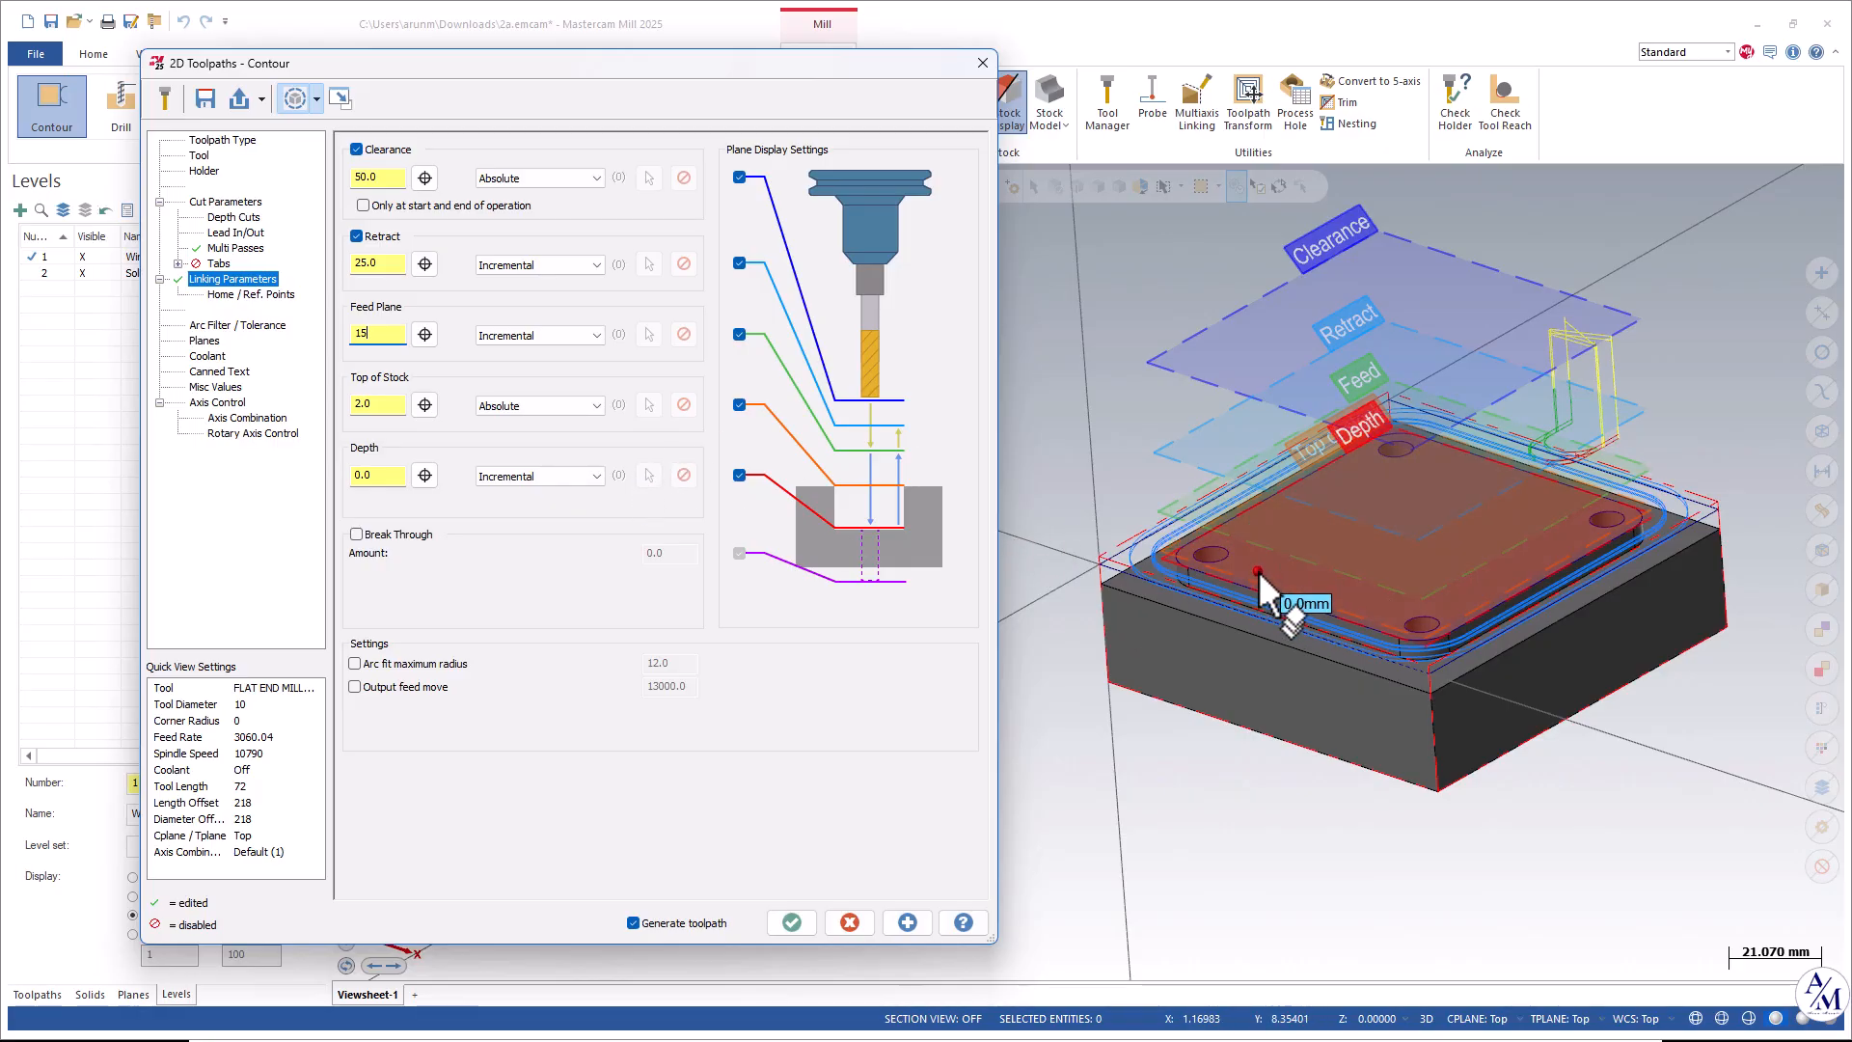
pyautogui.scroll(6, 1218, 509)
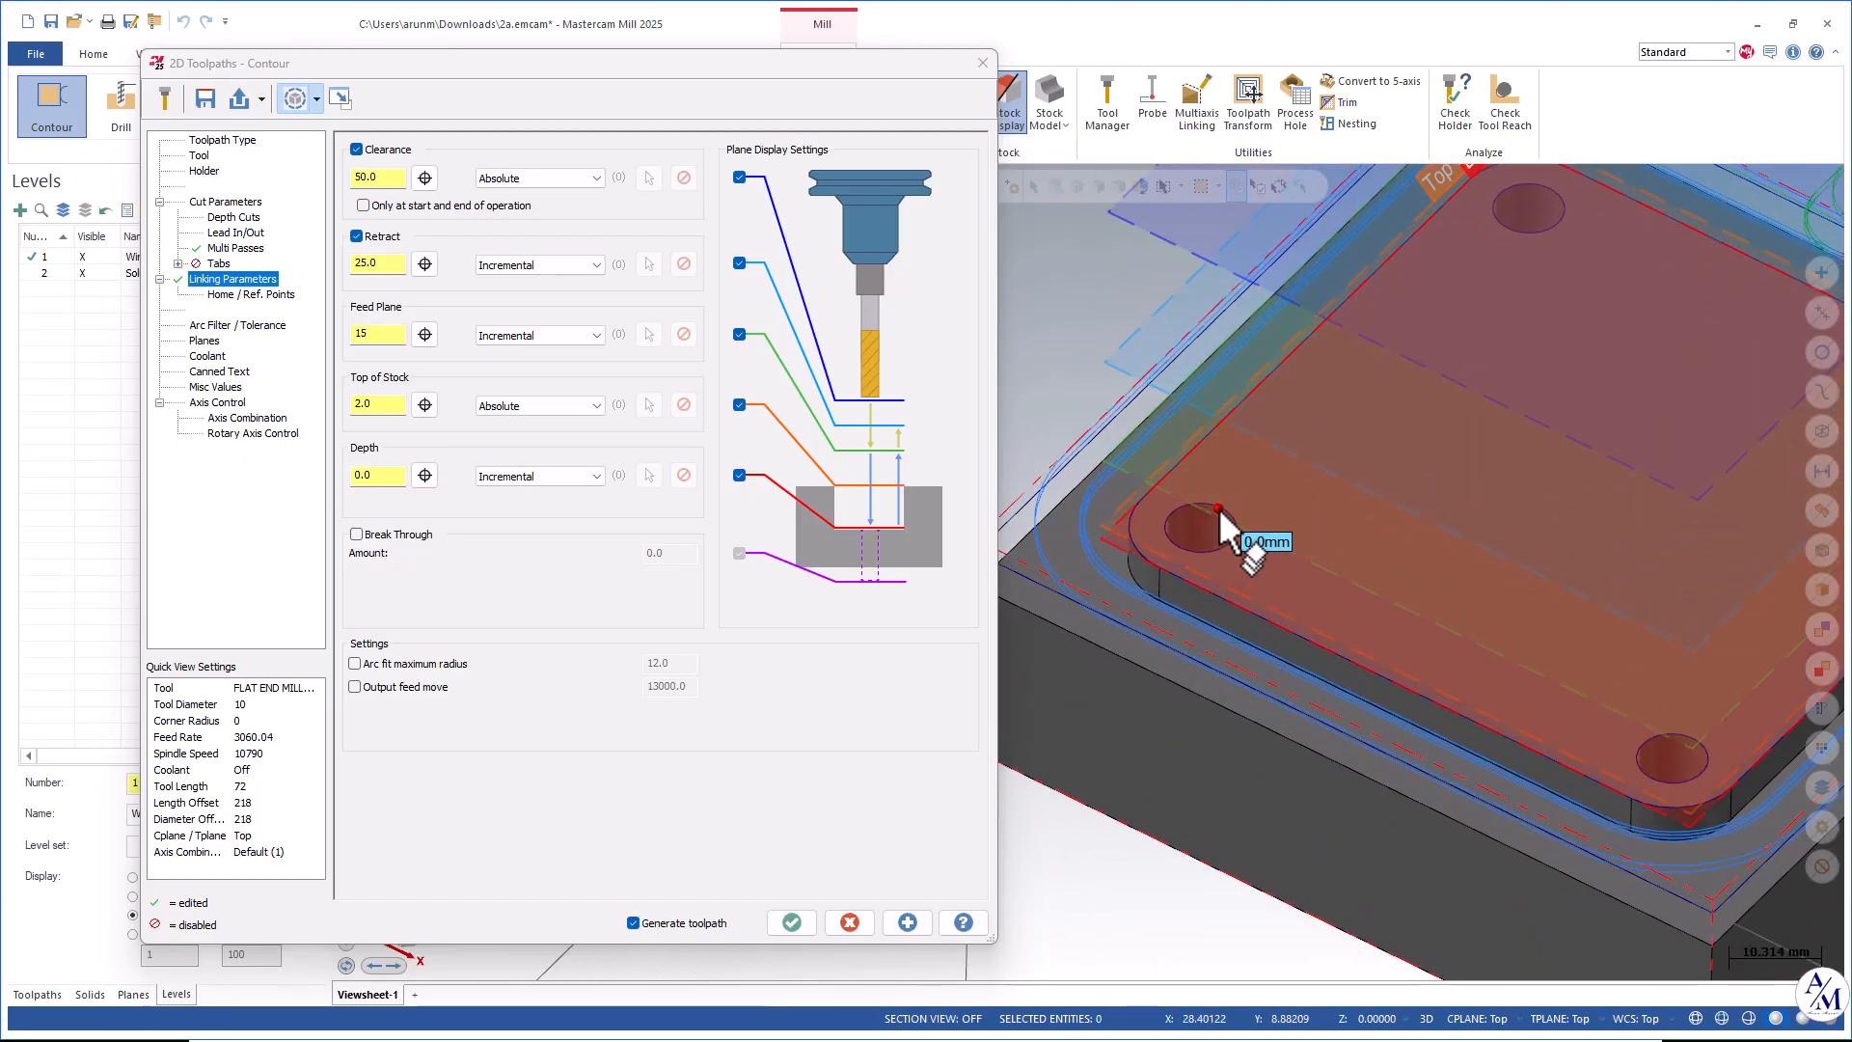
# Set the top of stock and depth by picking points on the plate's top face and the boss's lower edge.
pyautogui.click(425, 405)
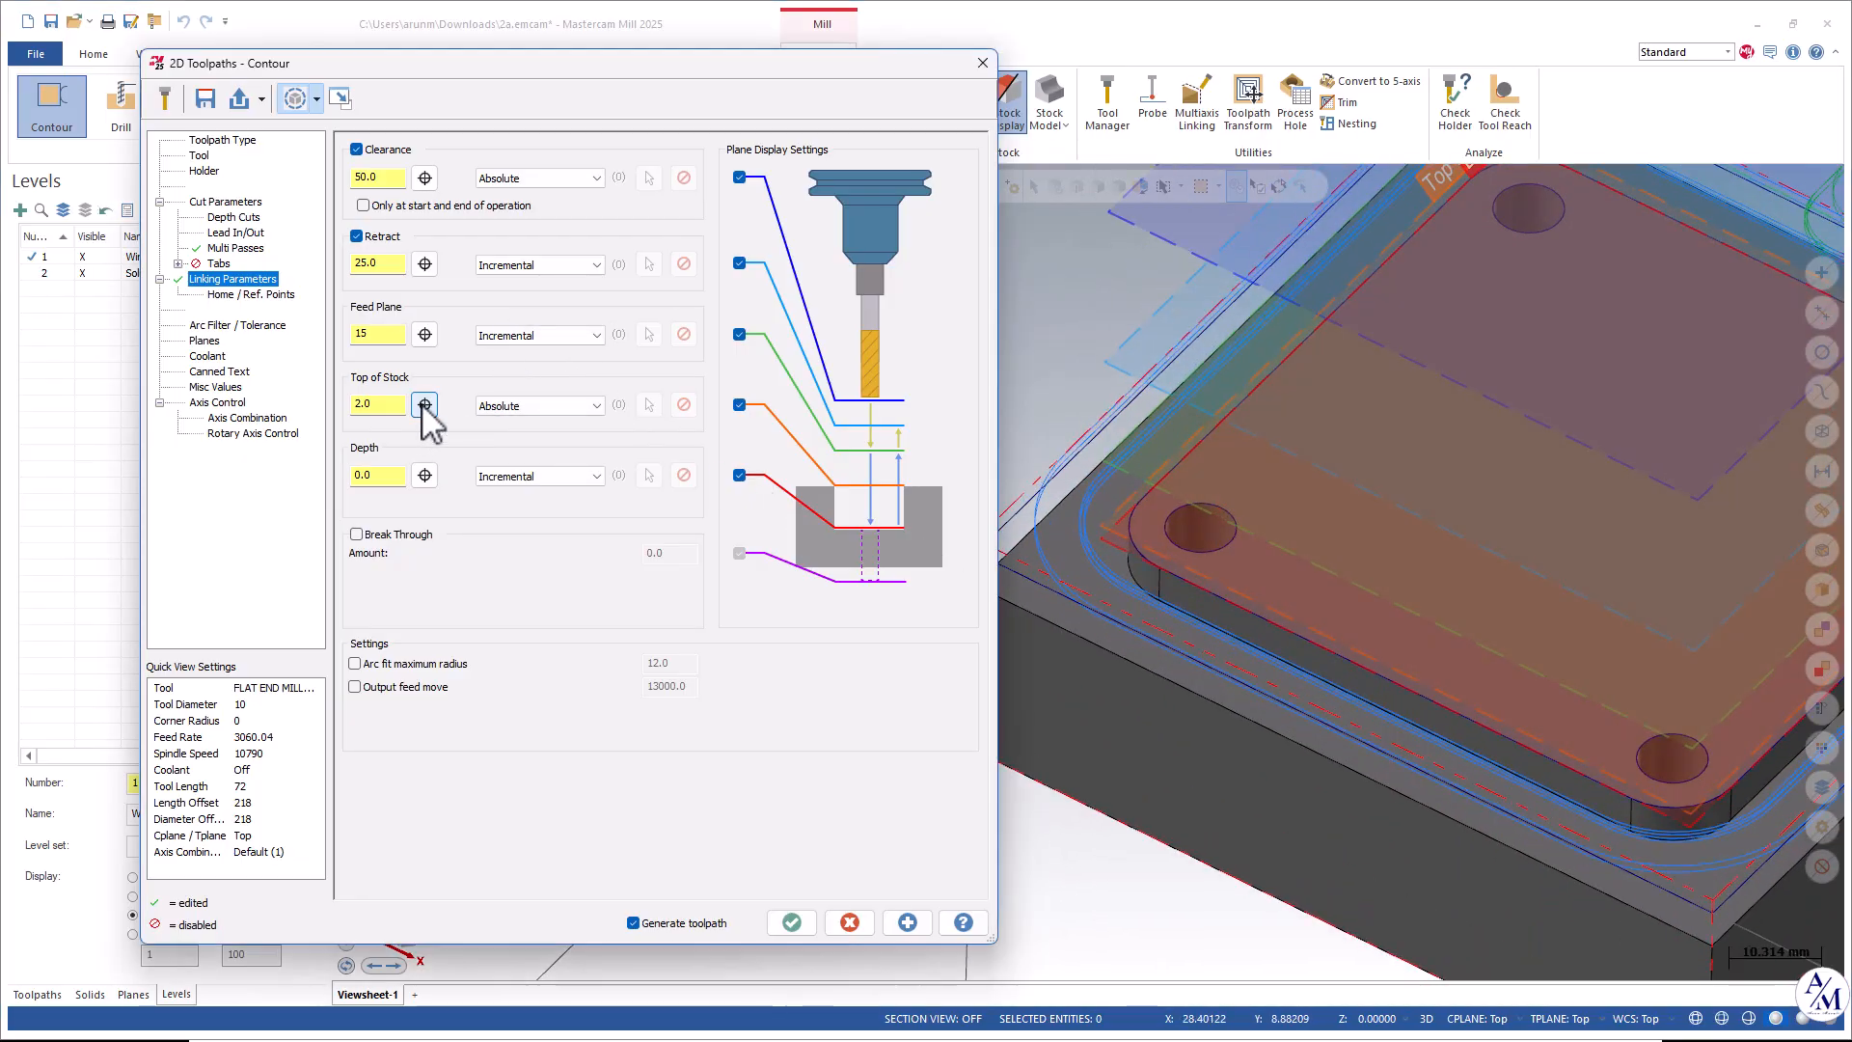
pyautogui.click(1200, 529)
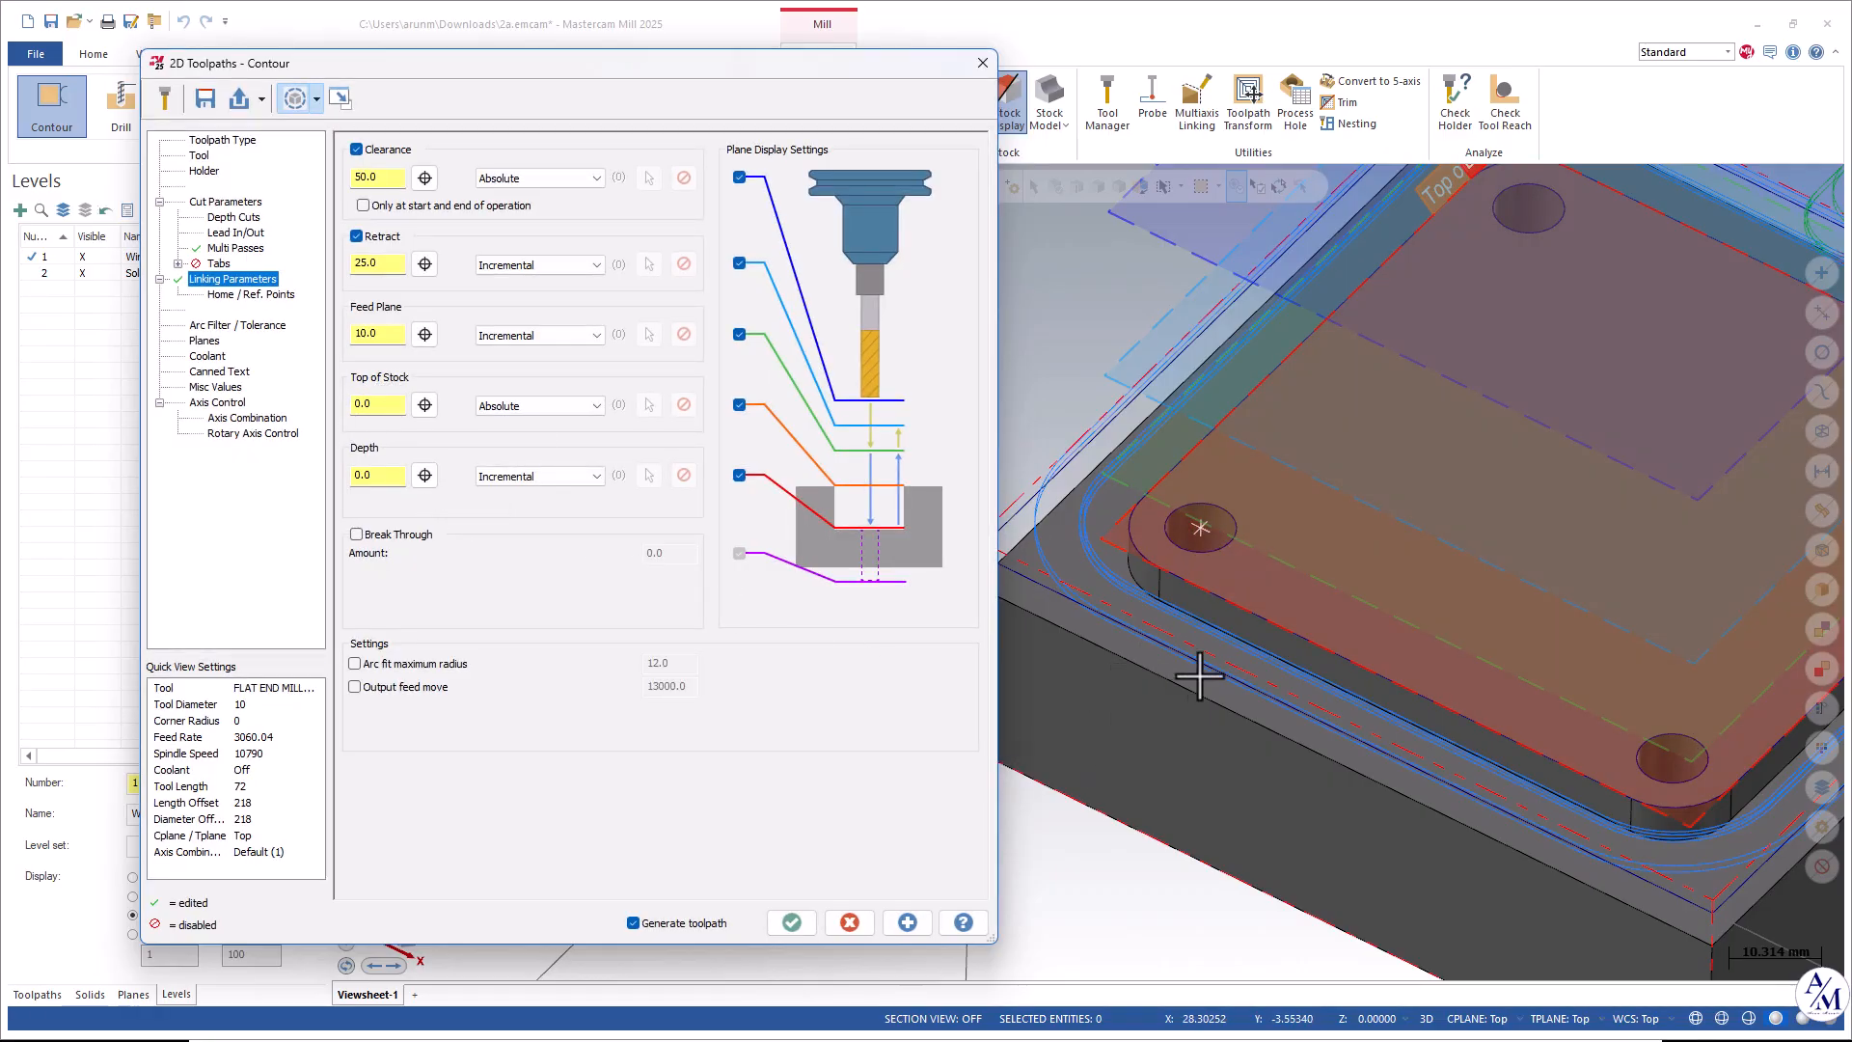
pyautogui.moveTo(1193, 675); pyautogui.dragTo(1189, 630, button='middle')
pyautogui.scroll(2, 1190, 630)
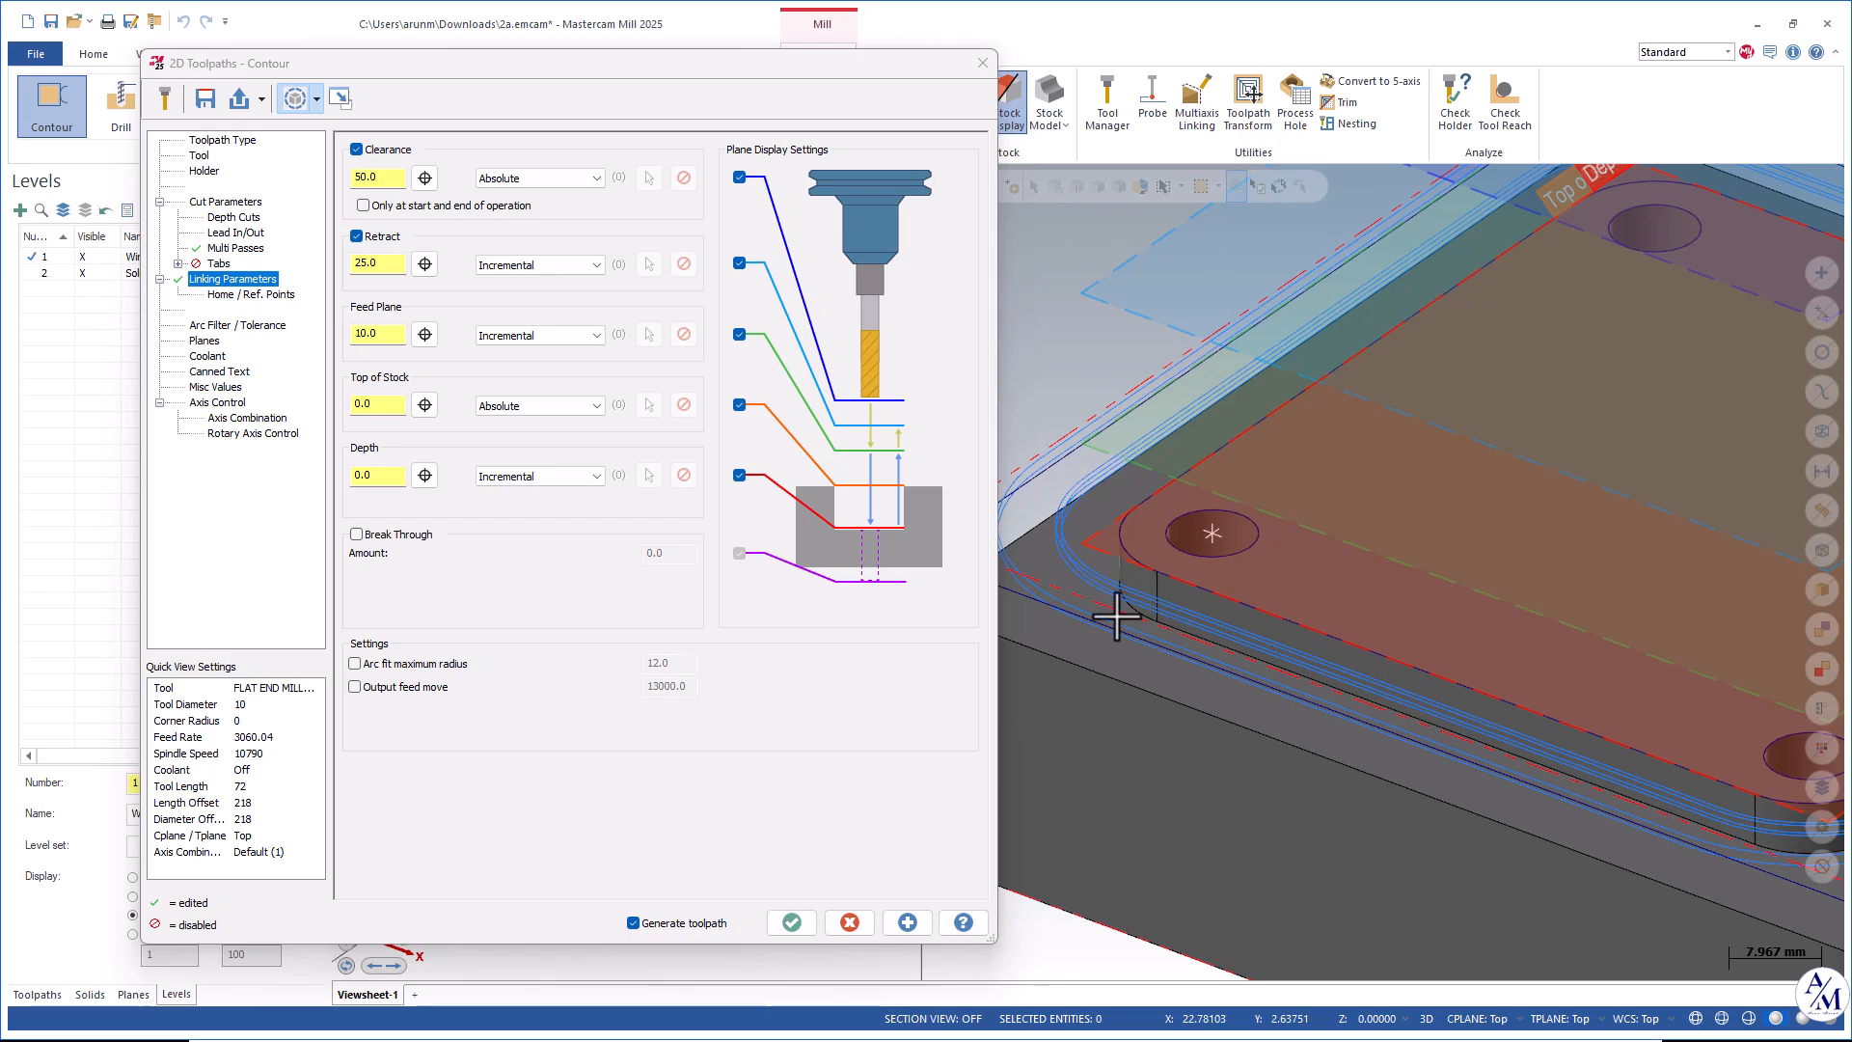
pyautogui.click(424, 474)
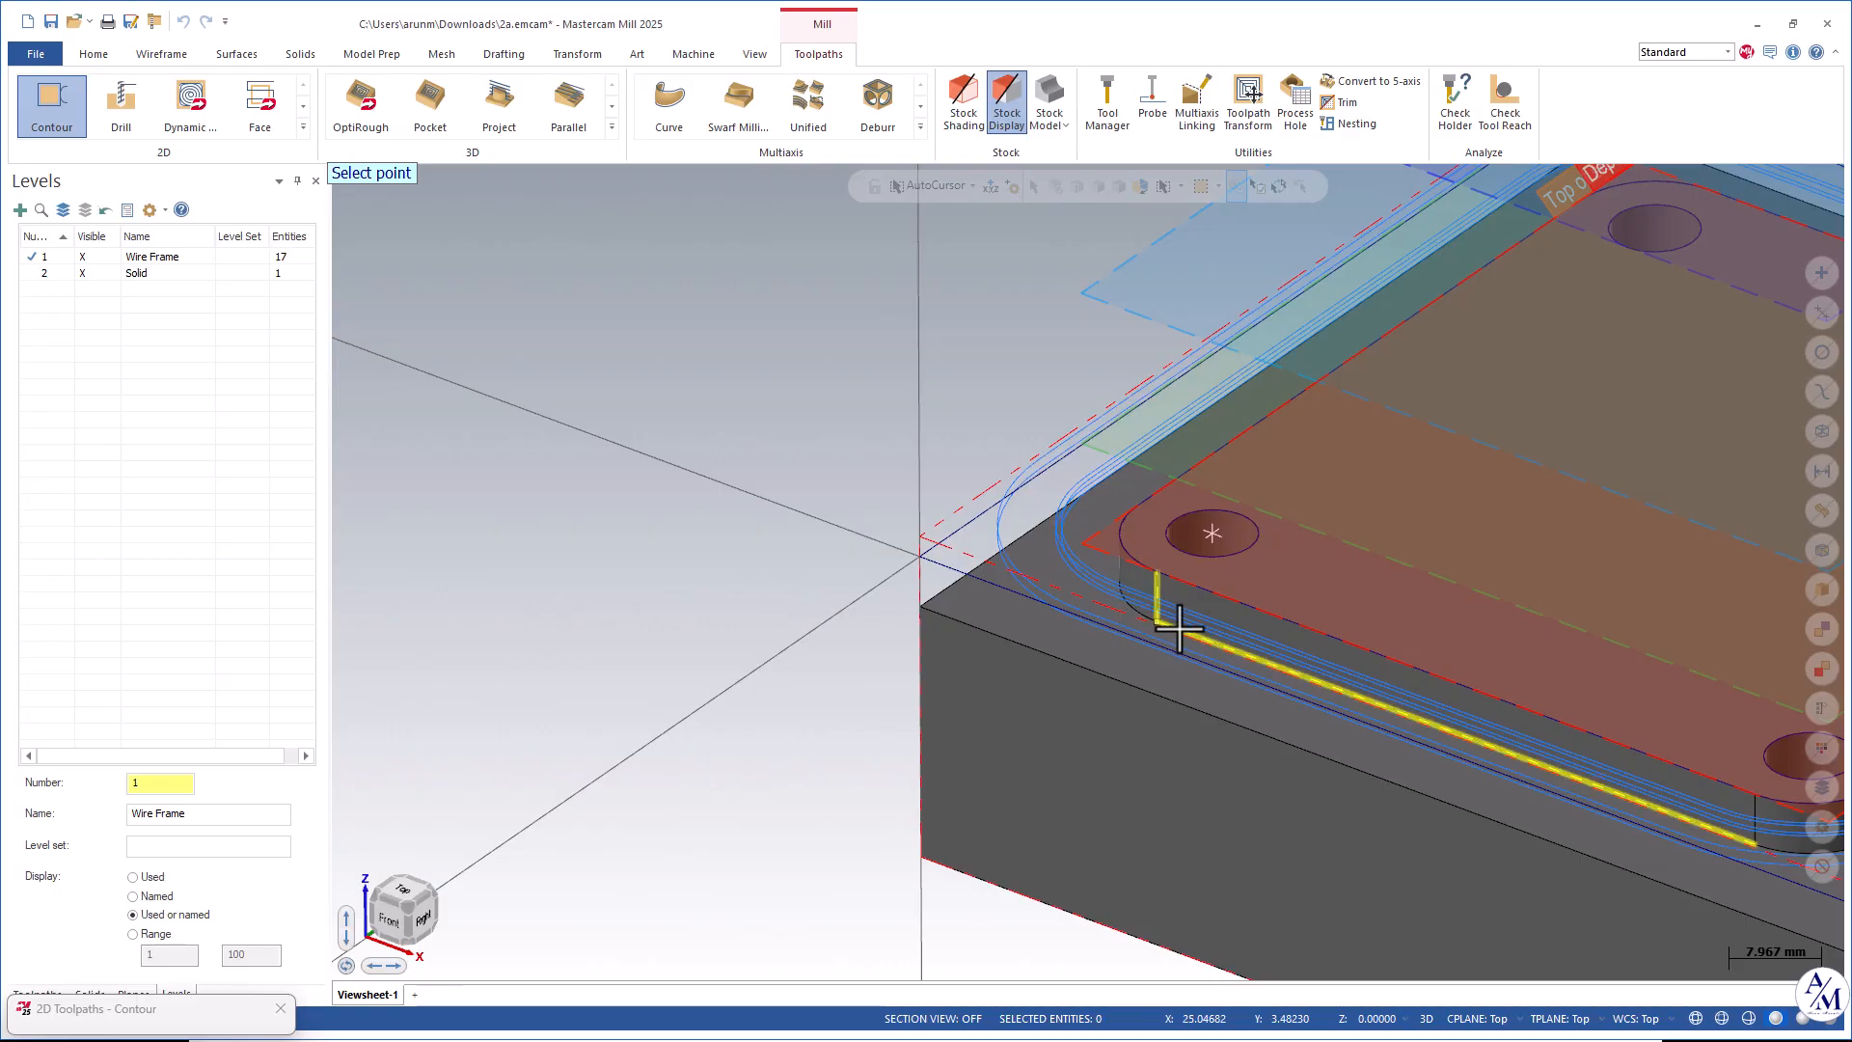
pyautogui.click(1160, 623)
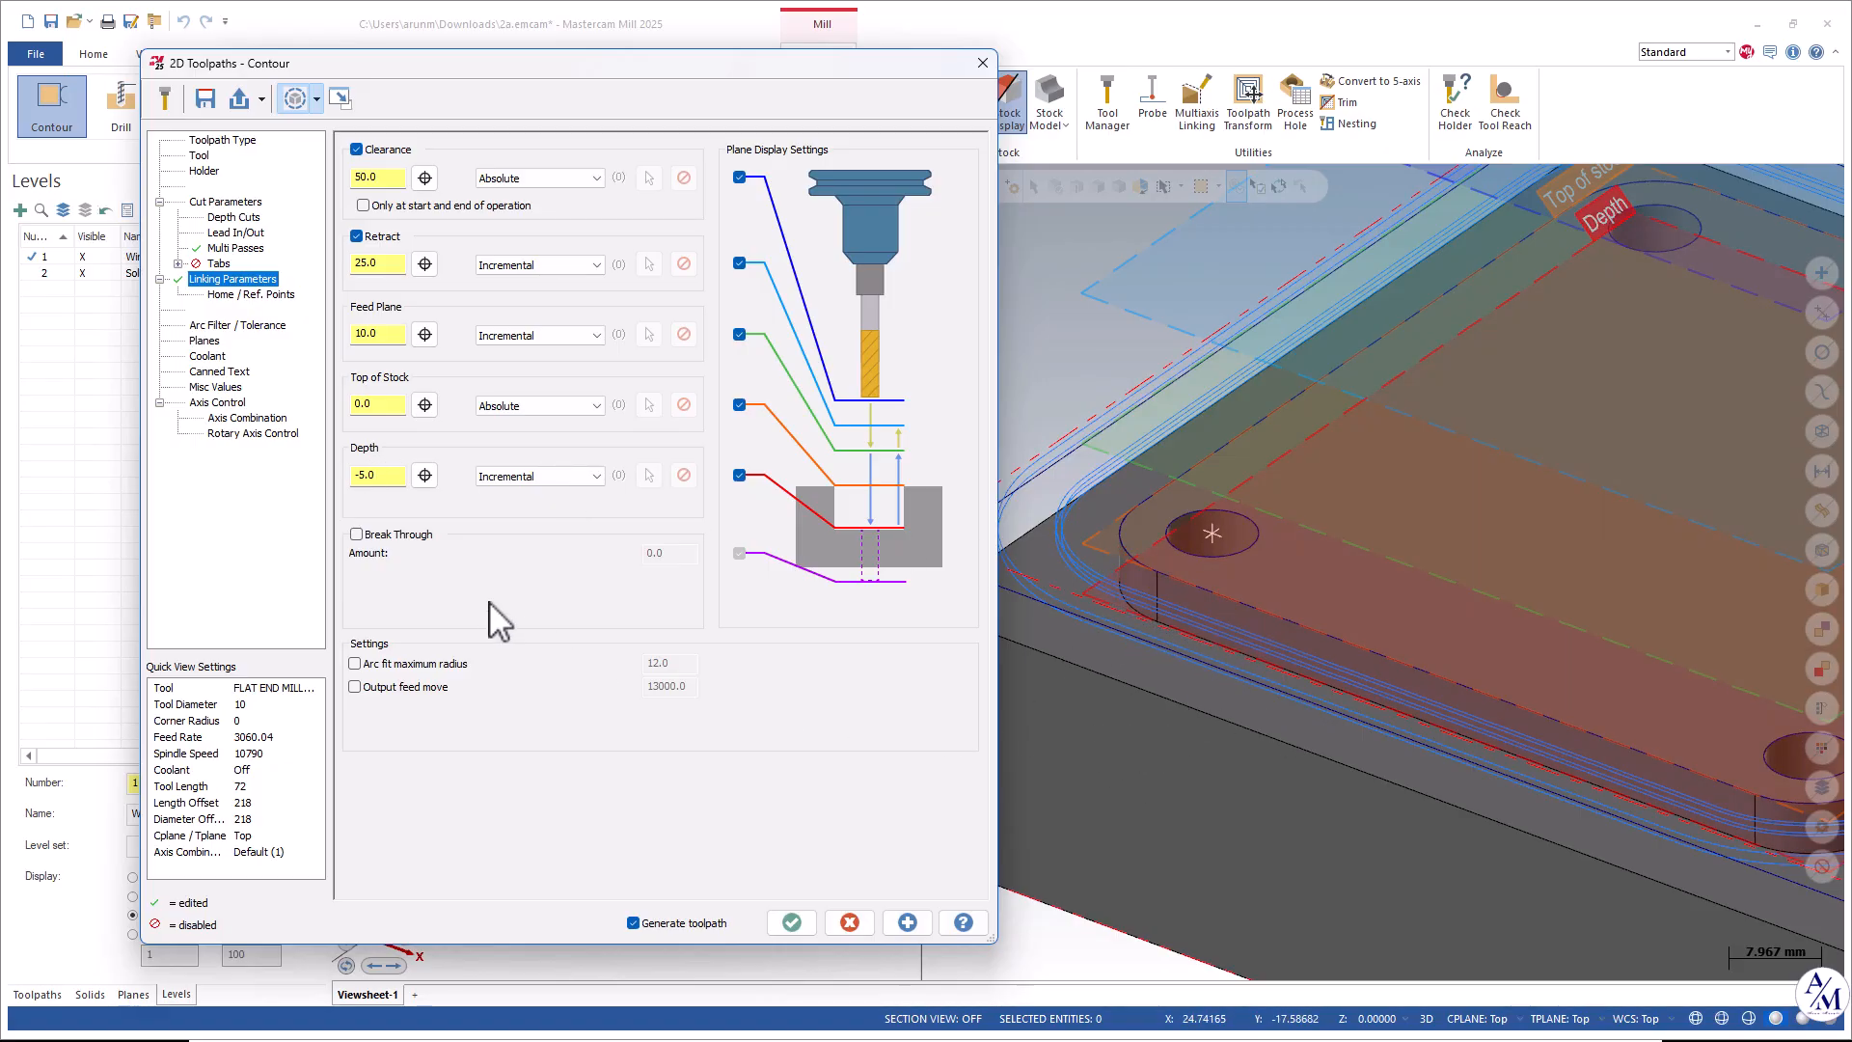
# Switch the retract, feed plane and depth to Absolute and regenerate the contour preview.
pyautogui.click(529, 266)
pyautogui.click(505, 291)
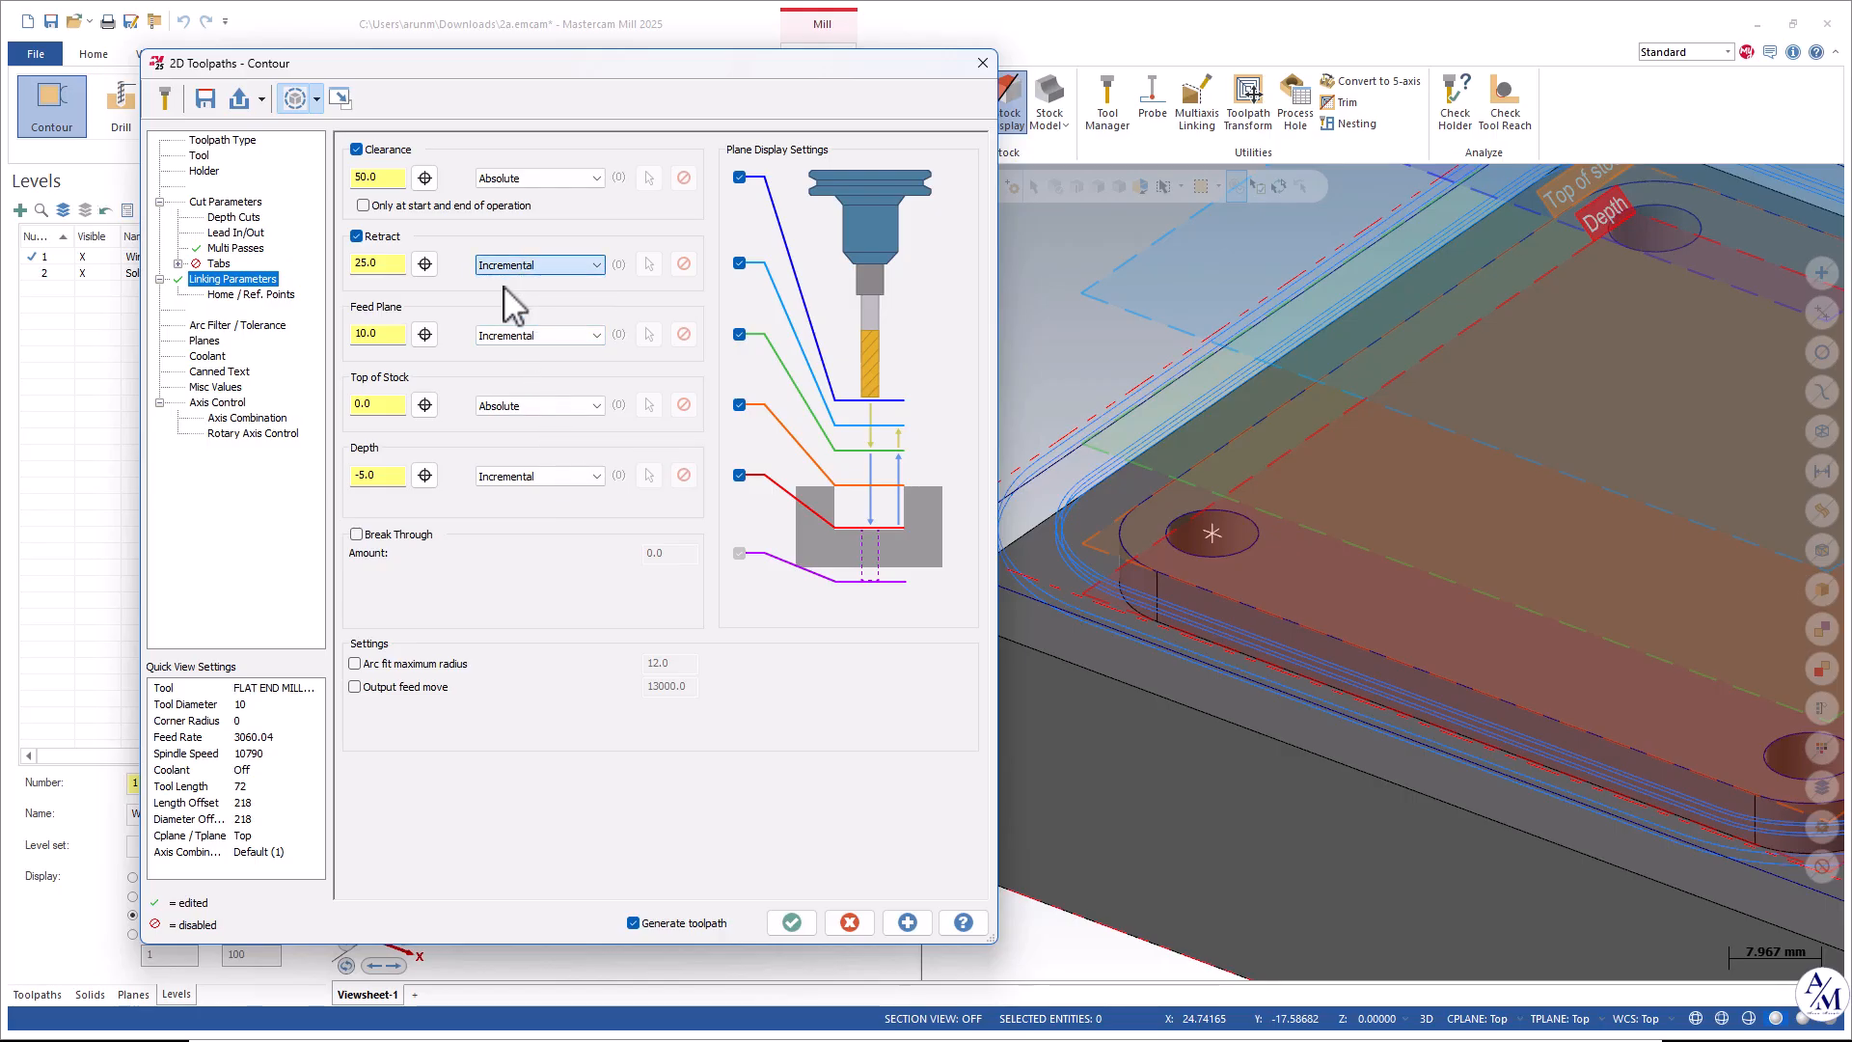
pyautogui.click(509, 354)
pyautogui.click(494, 477)
pyautogui.click(497, 494)
pyautogui.moveTo(1241, 736); pyautogui.dragTo(1486, 809, button='middle')
pyautogui.scroll(1, 1487, 808)
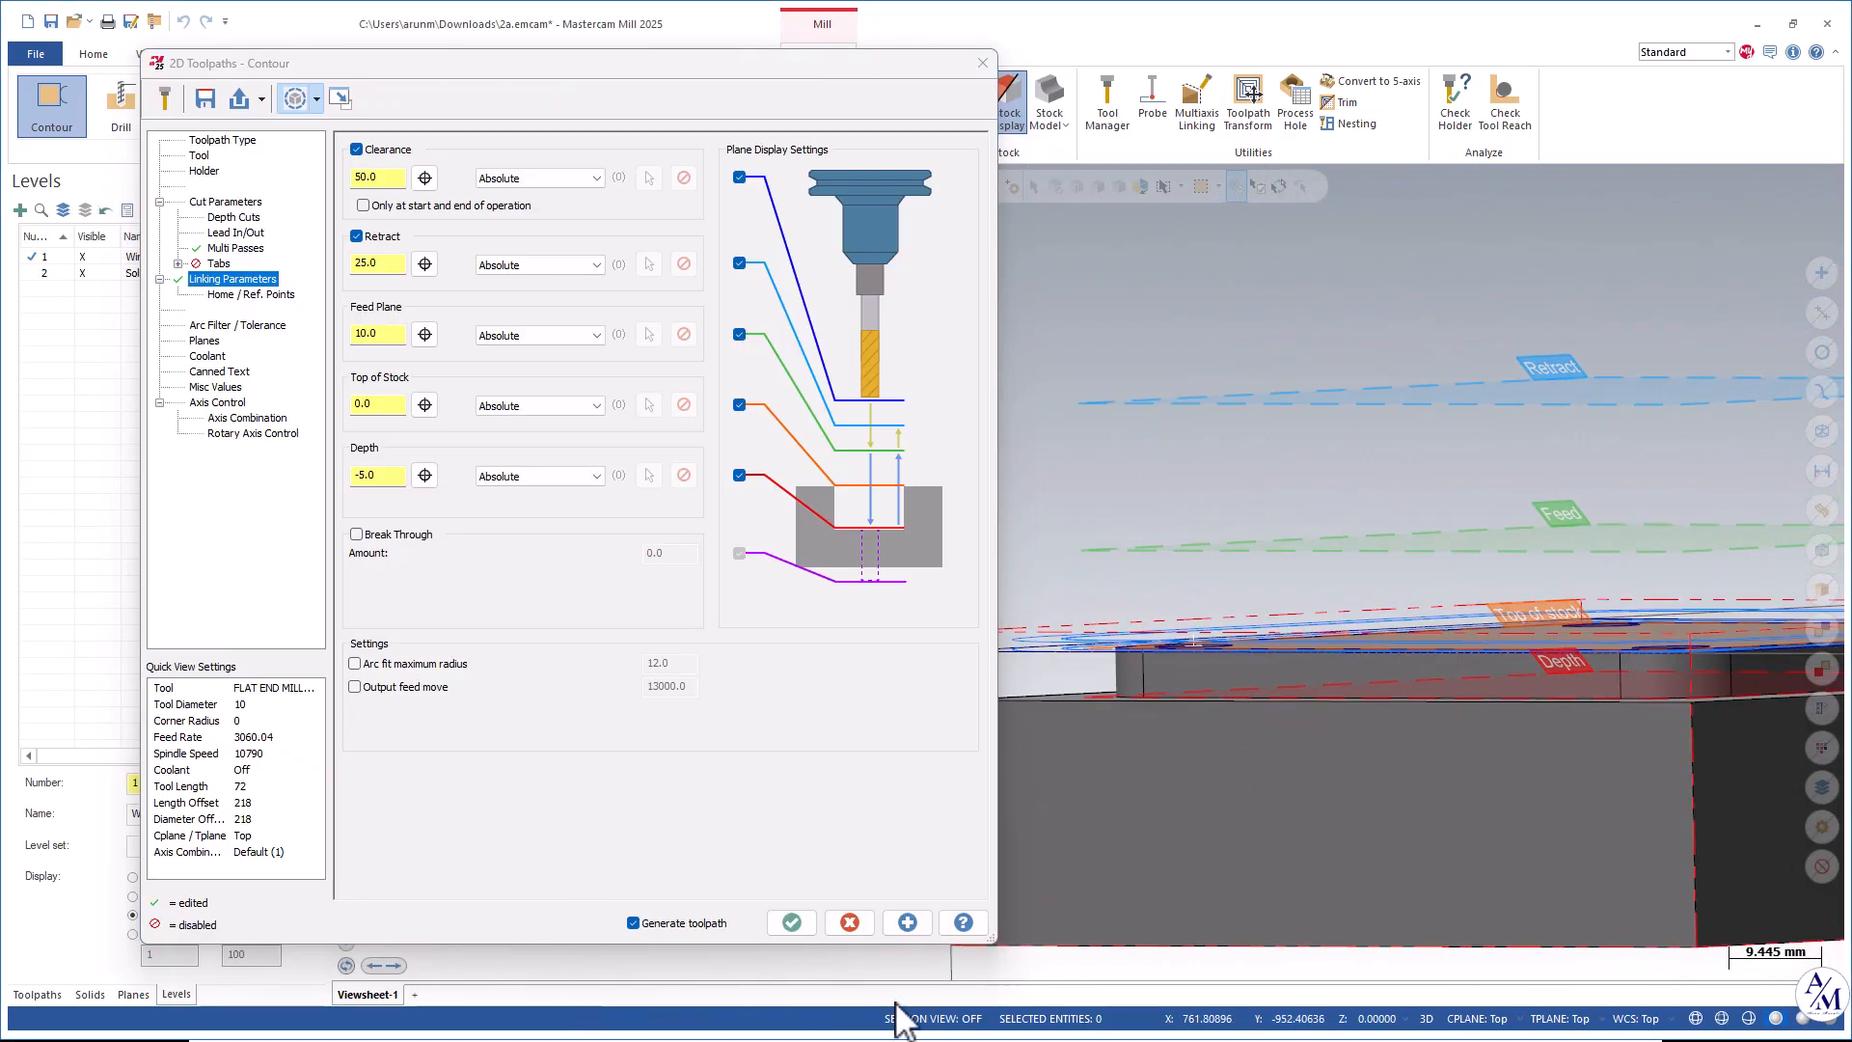
pyautogui.click(907, 922)
# Turn flood coolant On and accept the contour toolpath.
pyautogui.moveTo(1206, 799); pyautogui.dragTo(1442, 787, button='middle')
pyautogui.scroll(5, 1737, 583)
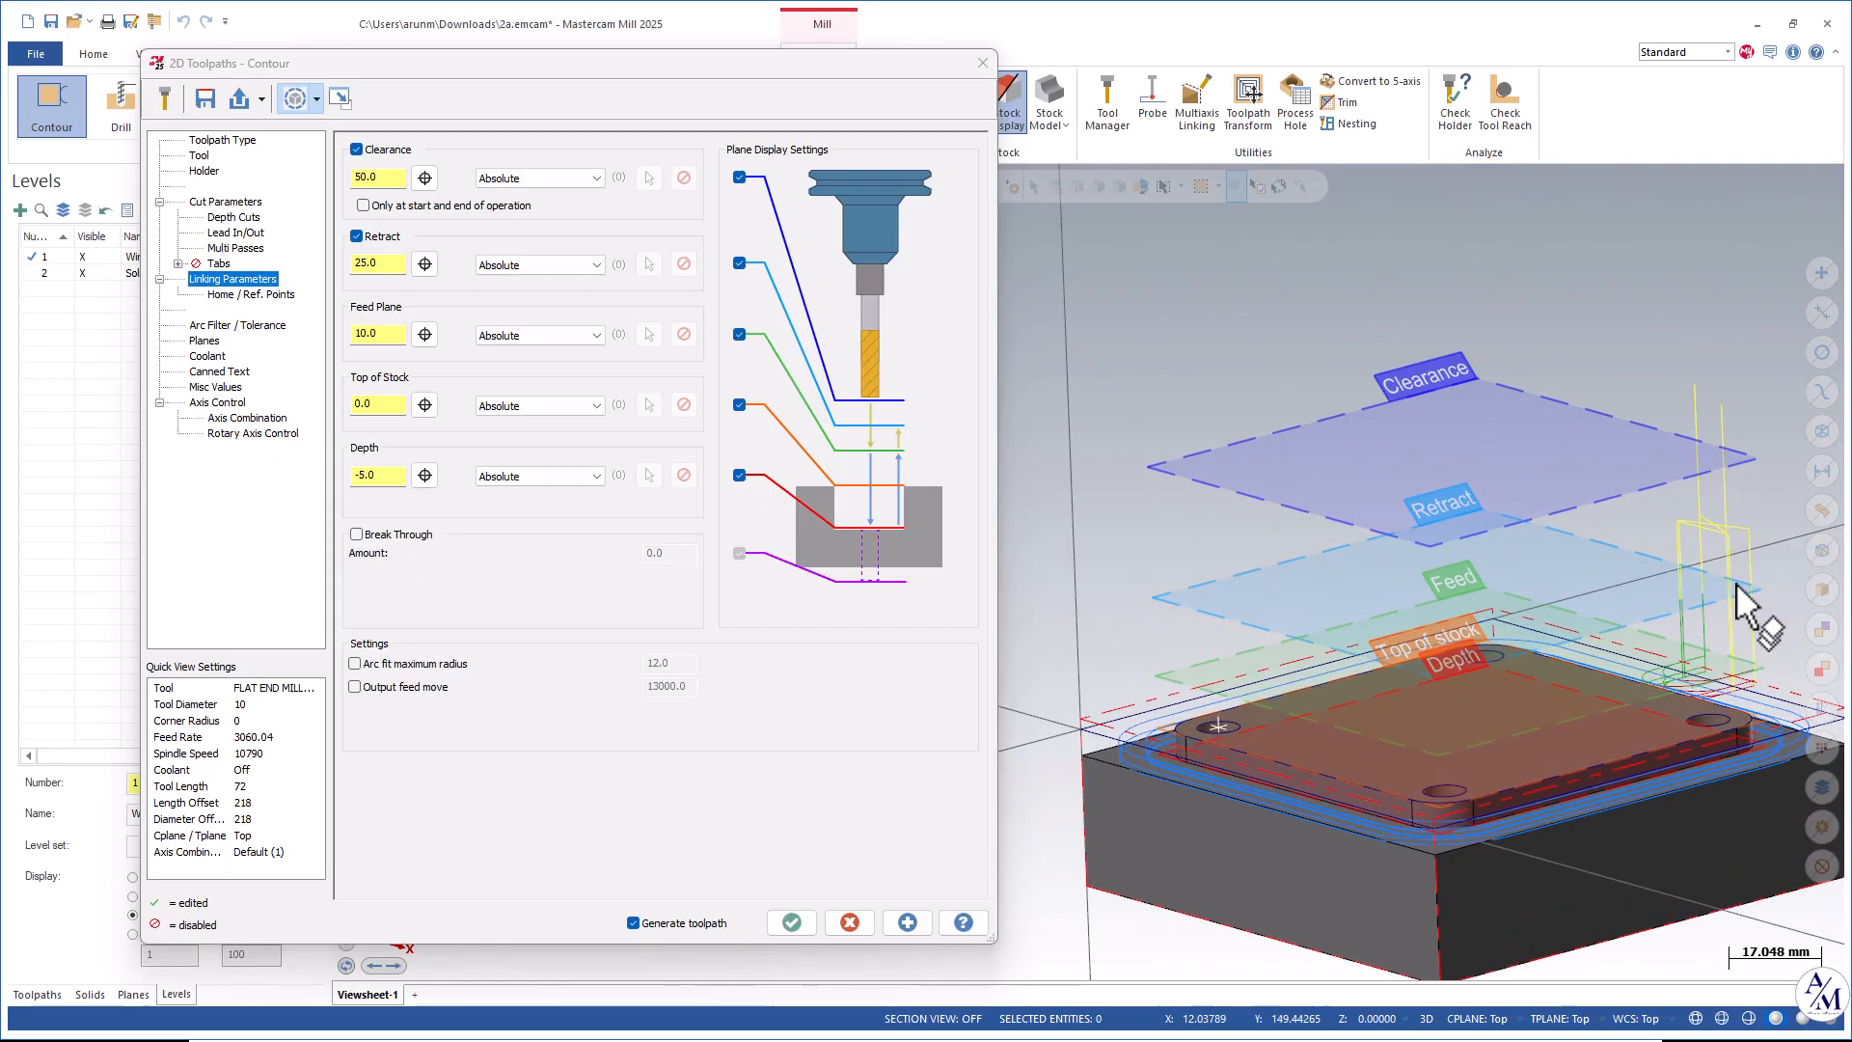
pyautogui.moveTo(1668, 649); pyautogui.dragTo(1604, 727, button='middle')
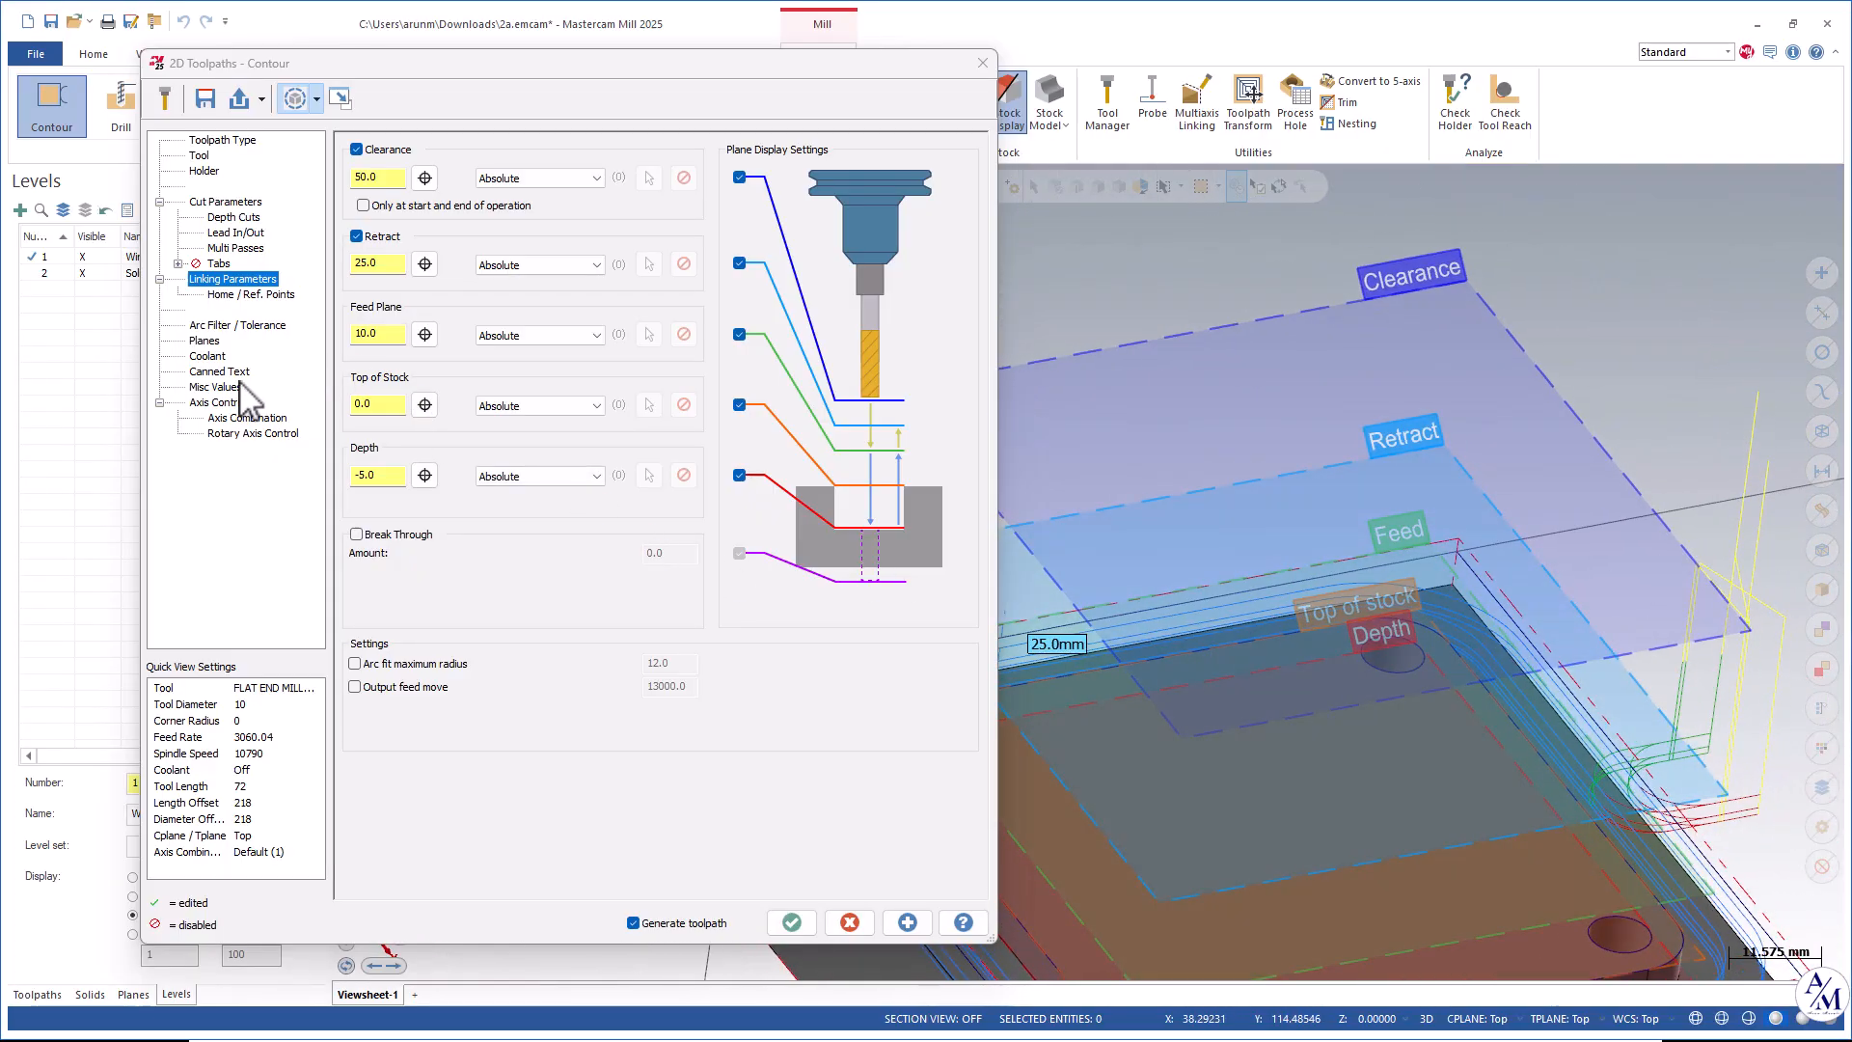
pyautogui.click(216, 360)
pyautogui.click(656, 250)
pyautogui.click(652, 282)
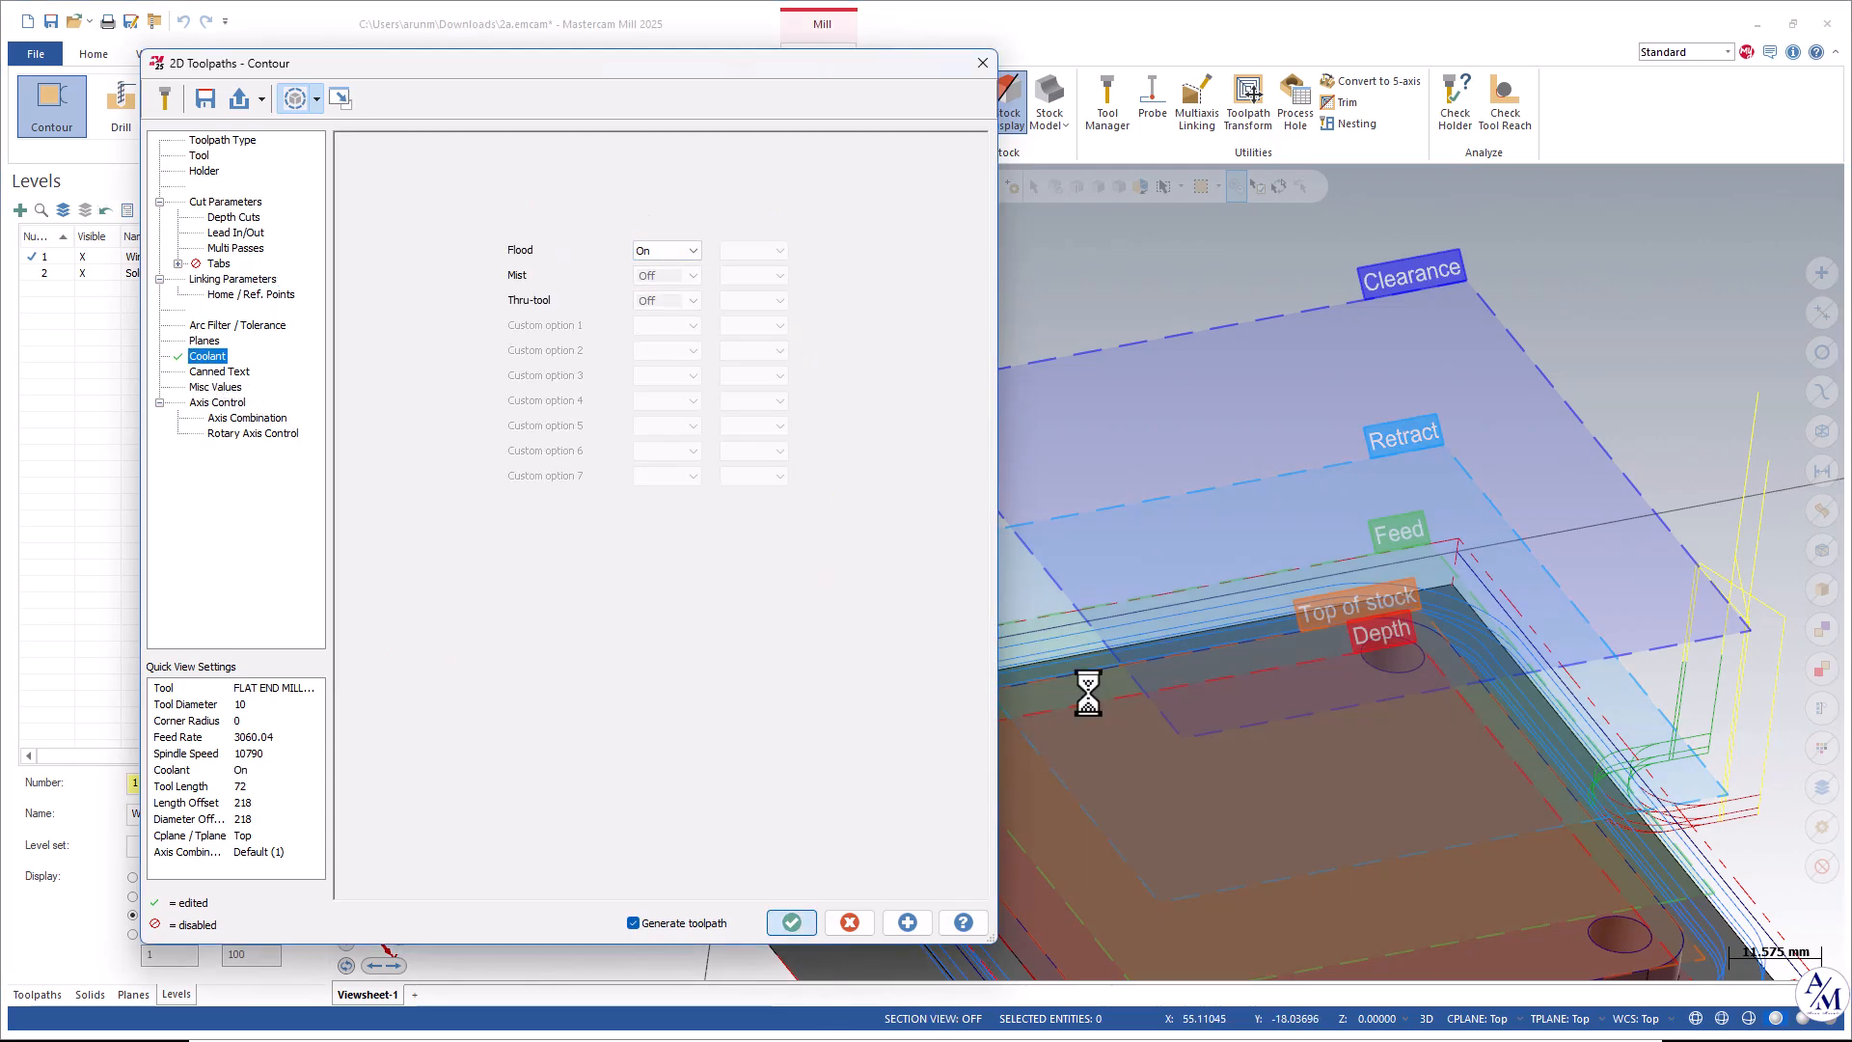
# Backplot the contour toolpath from an isometric view.
pyautogui.scroll(-4, 1141, 637)
pyautogui.moveTo(1142, 637); pyautogui.dragTo(1575, 719, button='middle')
pyautogui.rightClick(1481, 496)
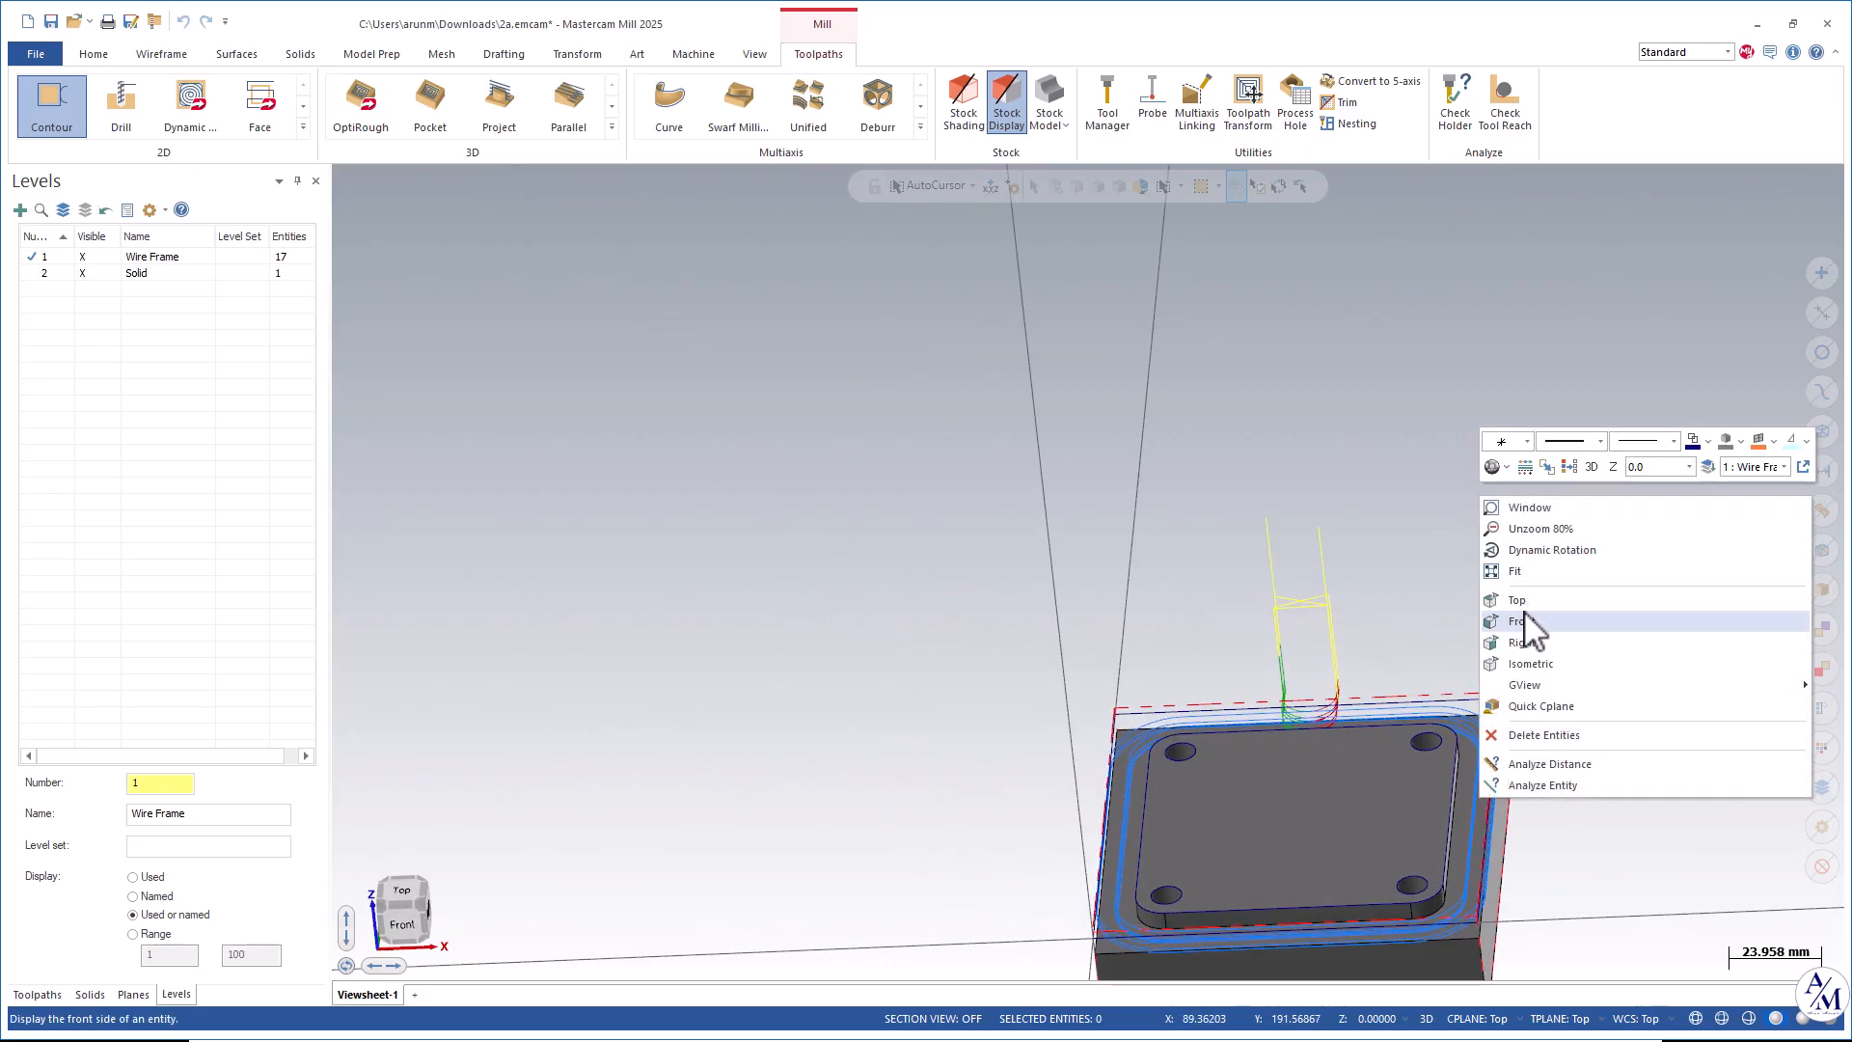
pyautogui.click(1531, 666)
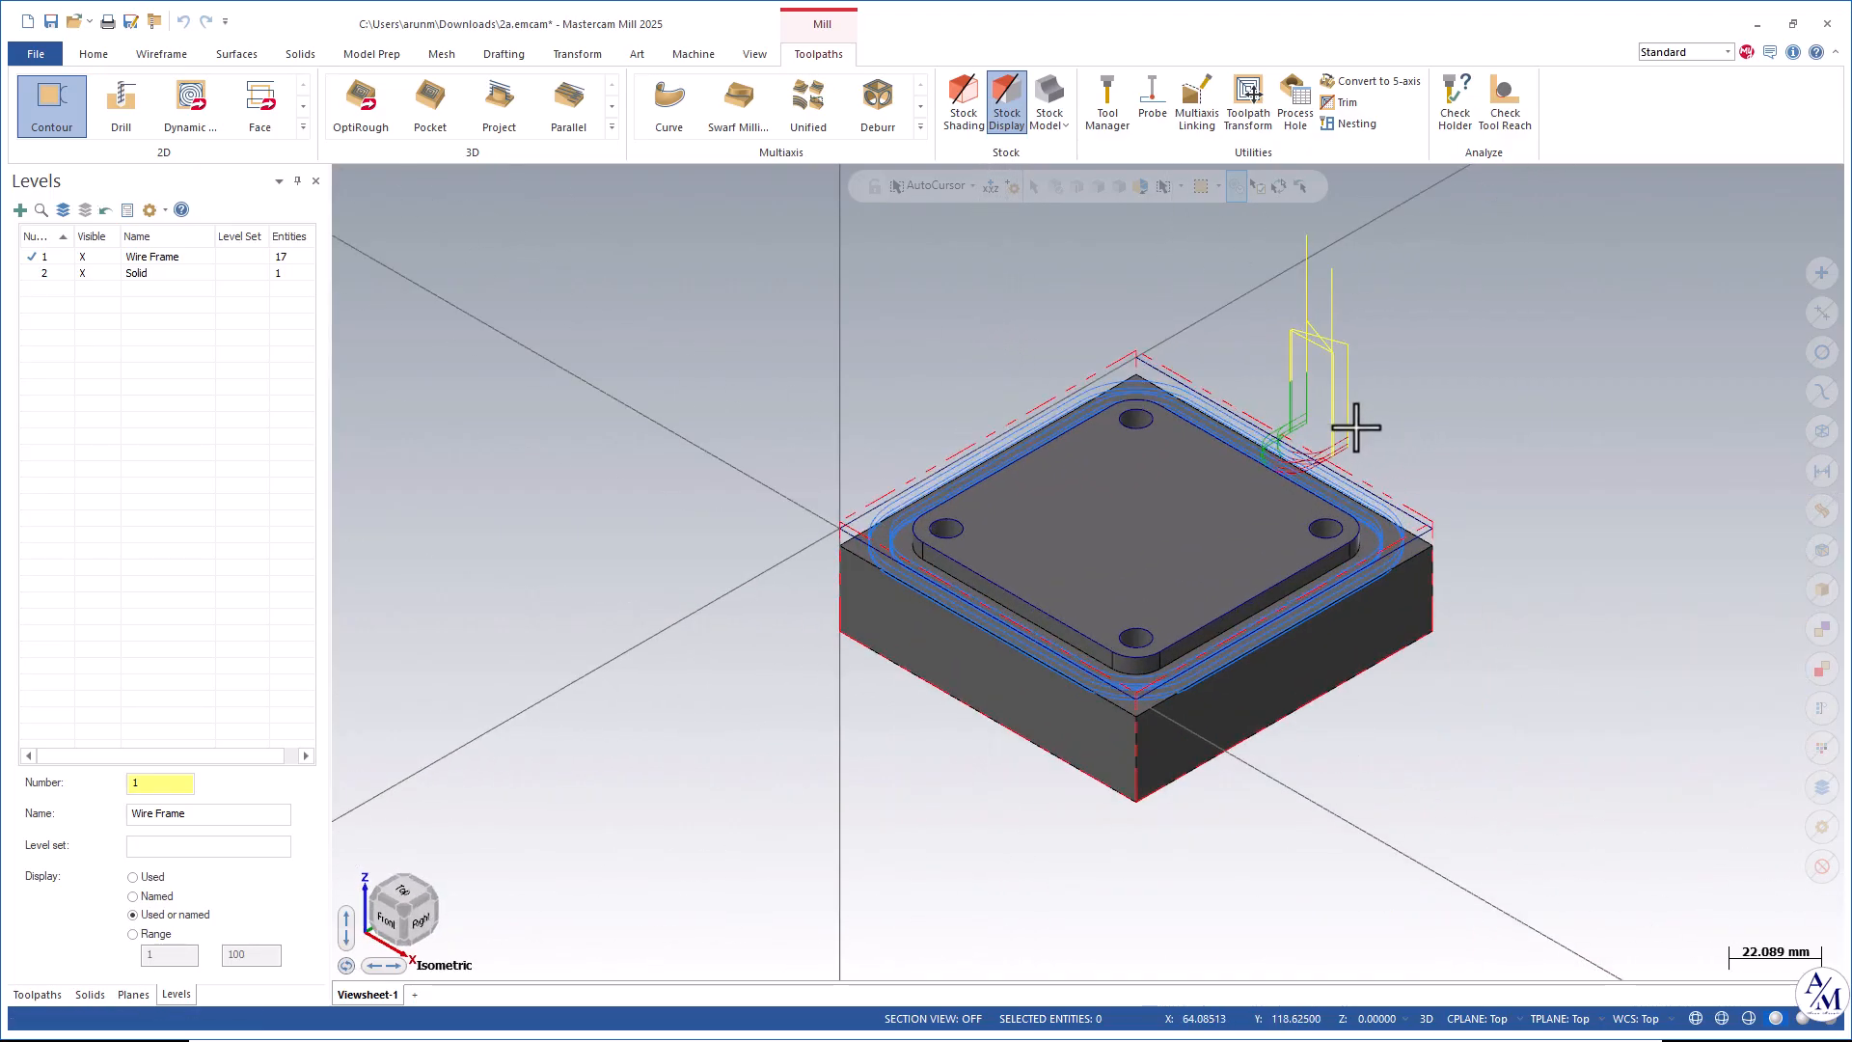
pyautogui.scroll(2, 1358, 428)
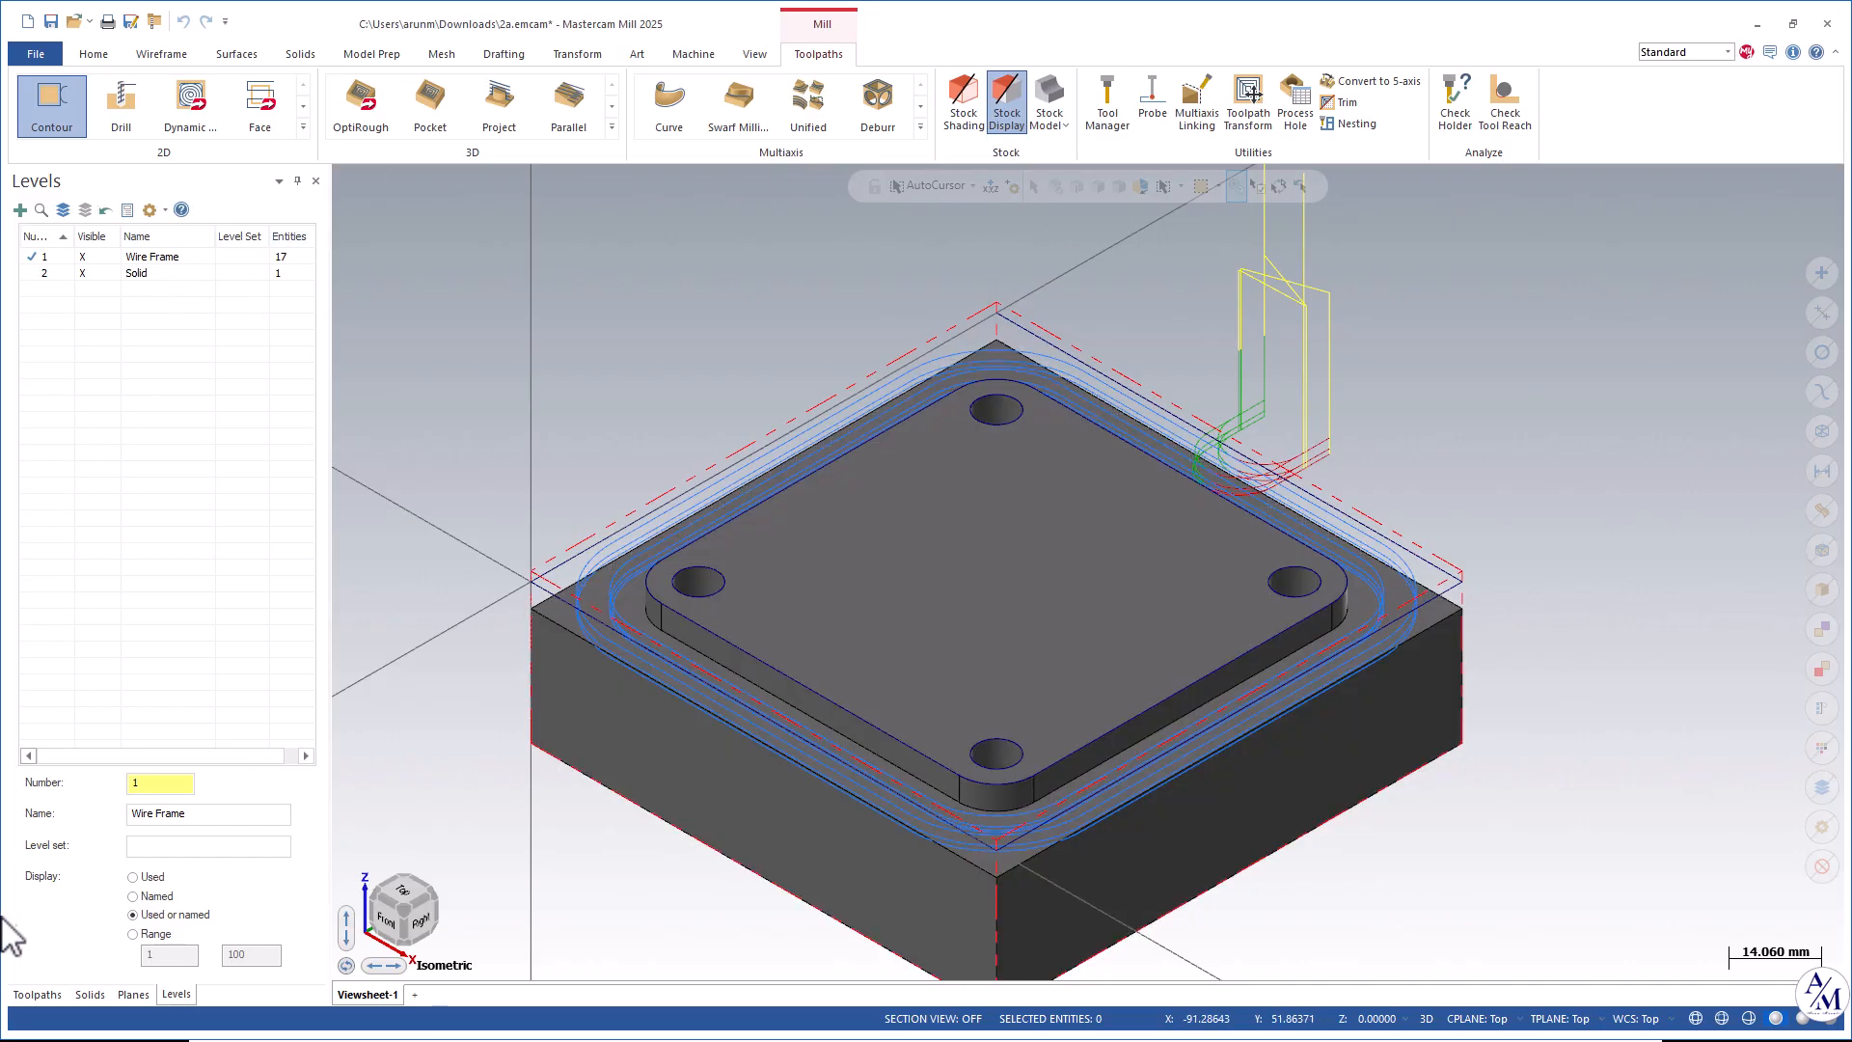
pyautogui.click(37, 995)
pyautogui.click(155, 210)
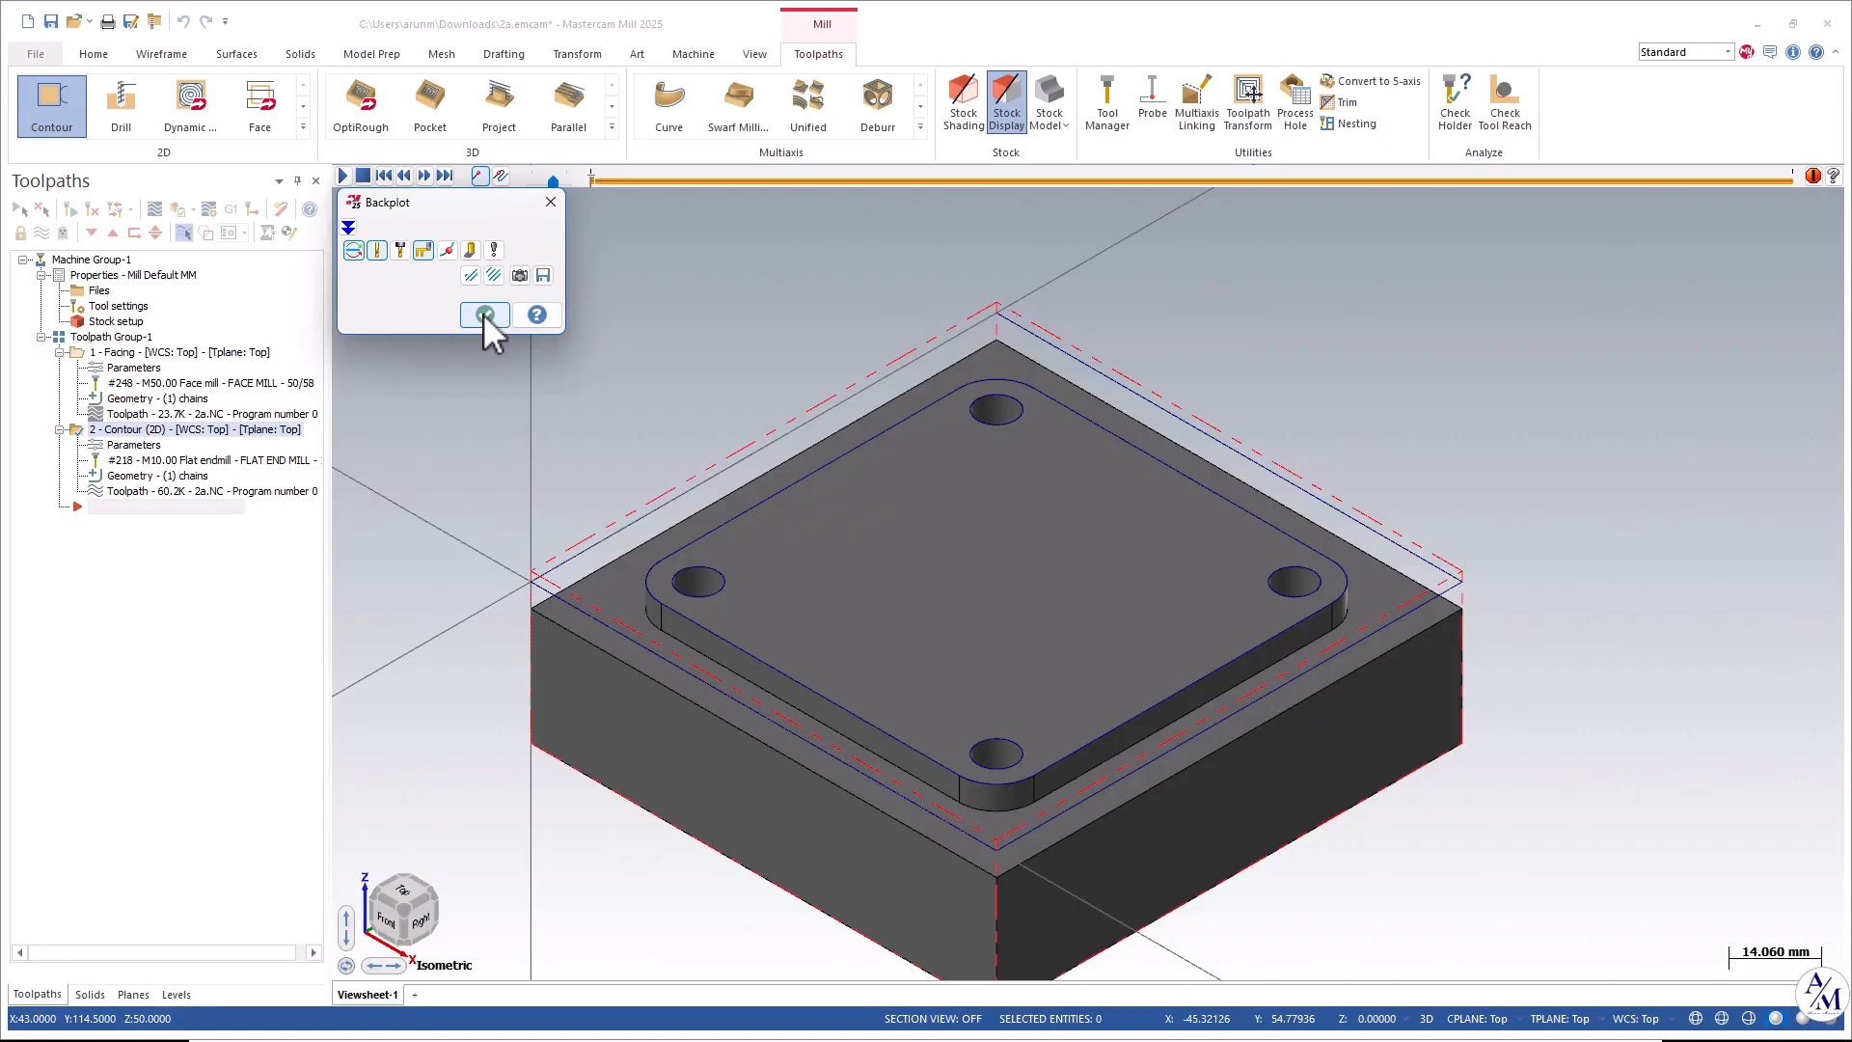
pyautogui.click(343, 175)
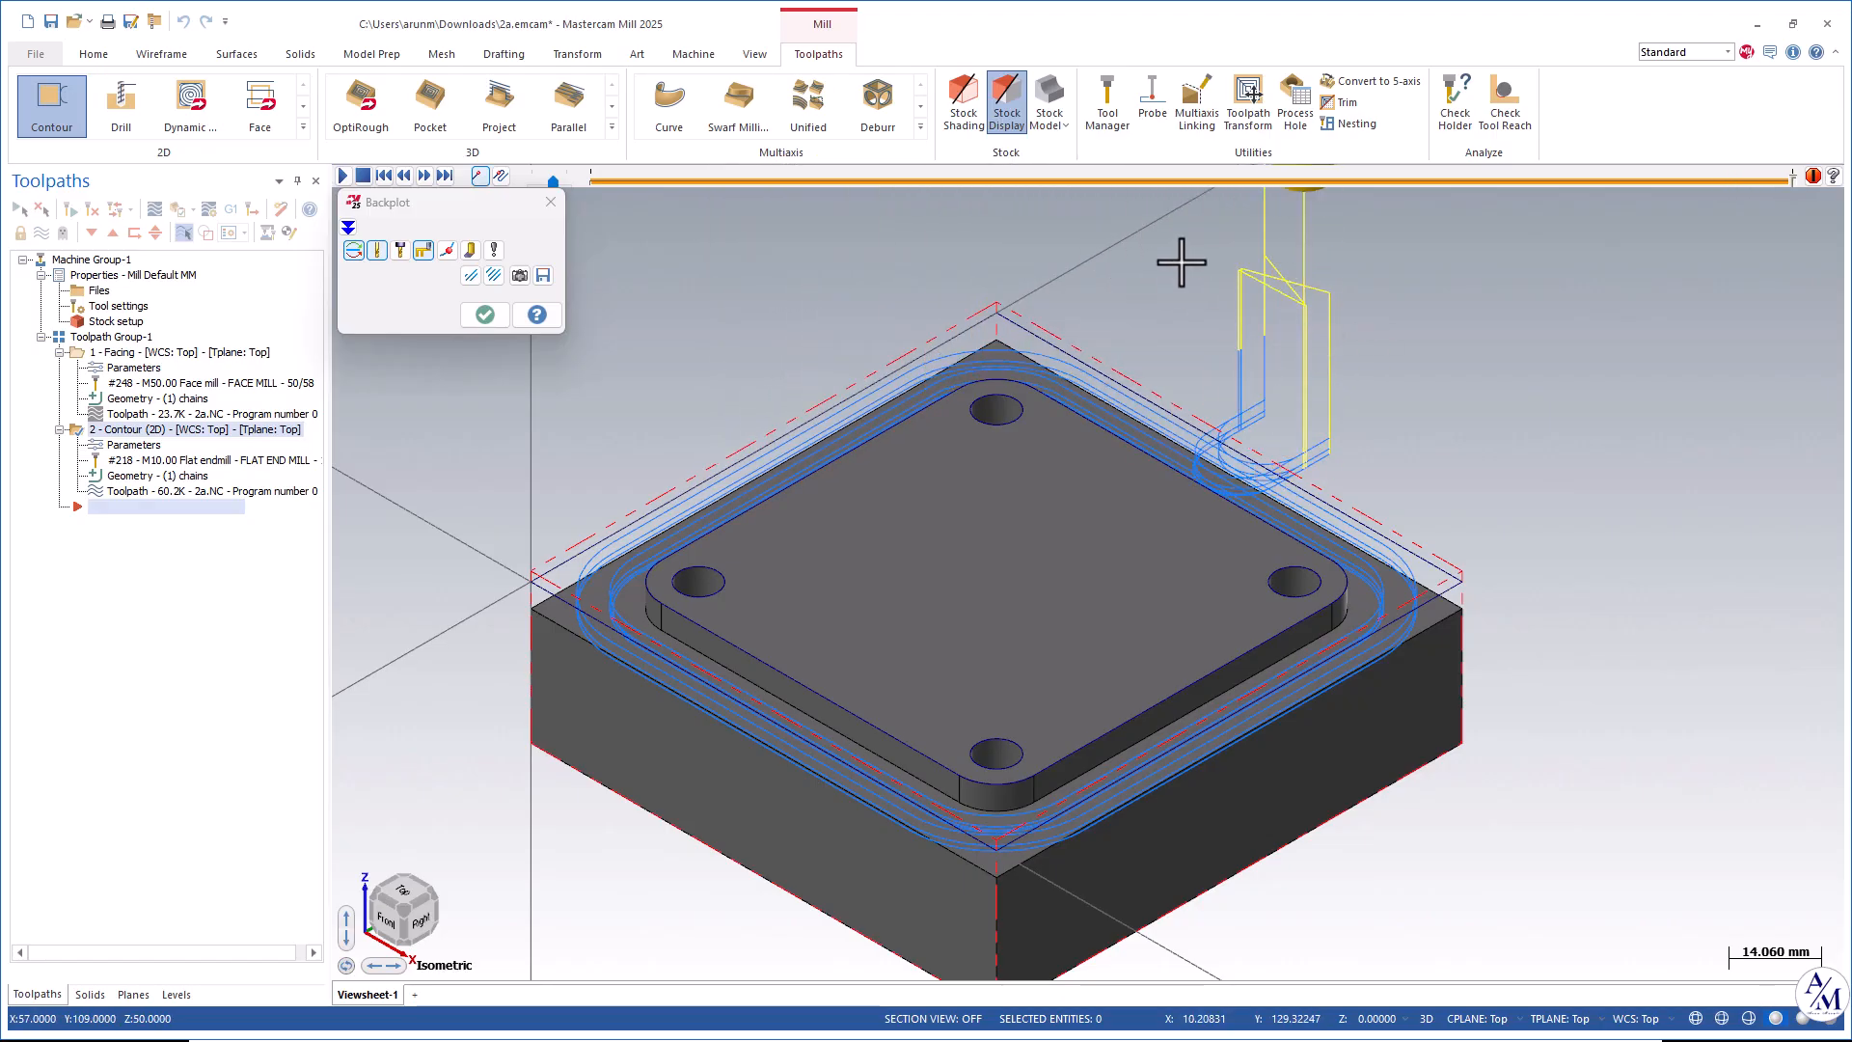
pyautogui.click(550, 200)
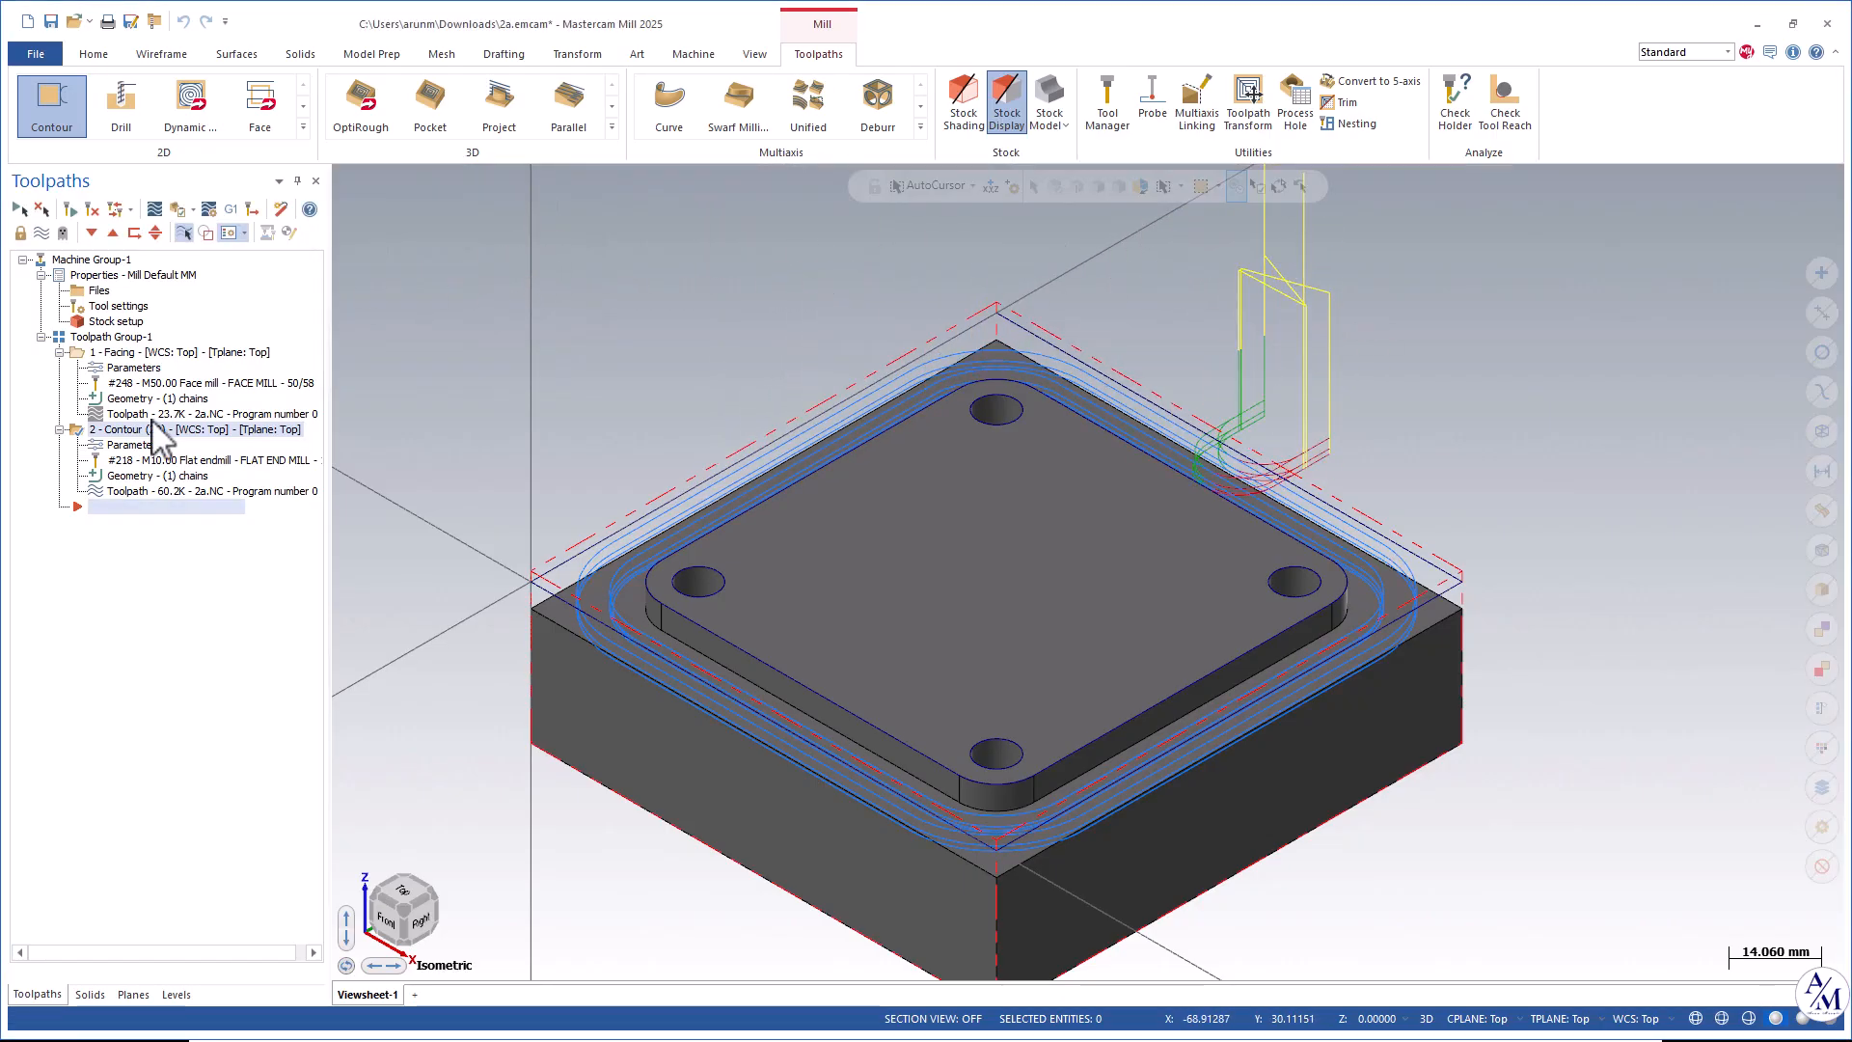
# Reopen the contour parameters, enable Keep tool down for multi passes, and regenerate the toolpath.
pyautogui.click(125, 444)
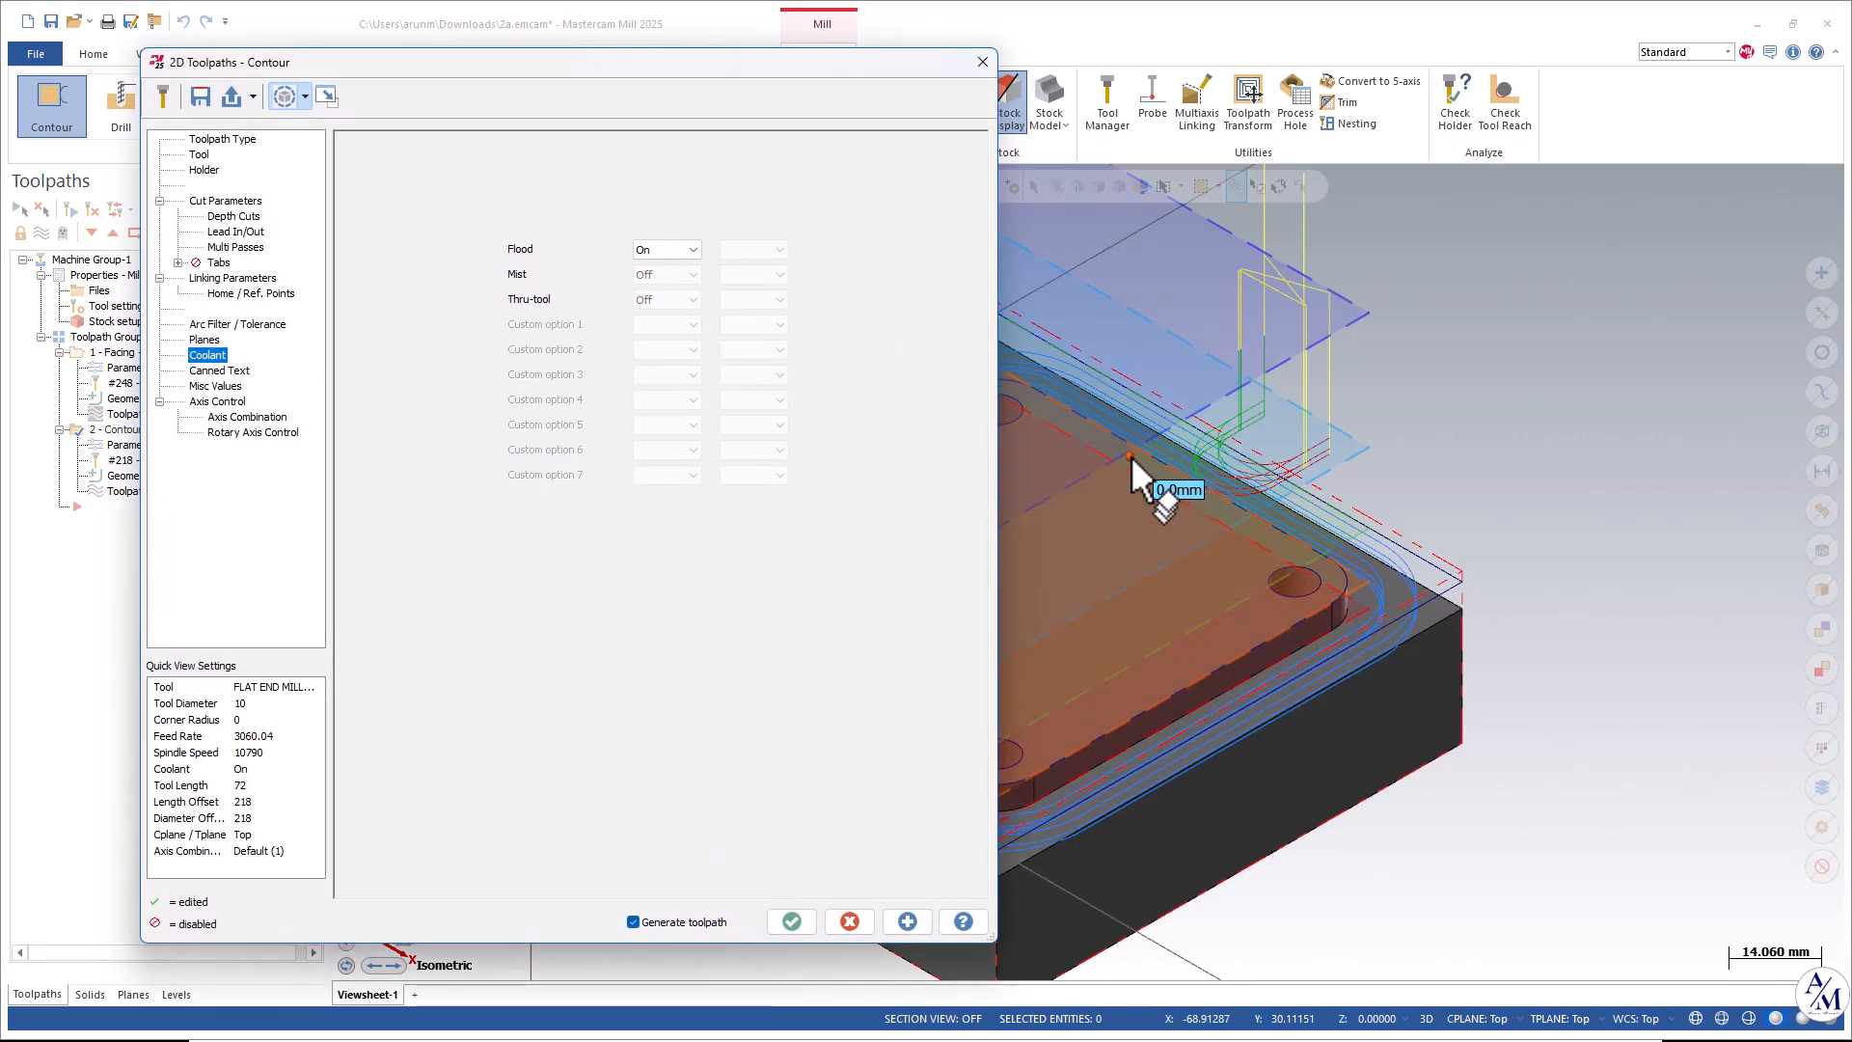
pyautogui.moveTo(1131, 455); pyautogui.dragTo(1269, 454, button='middle')
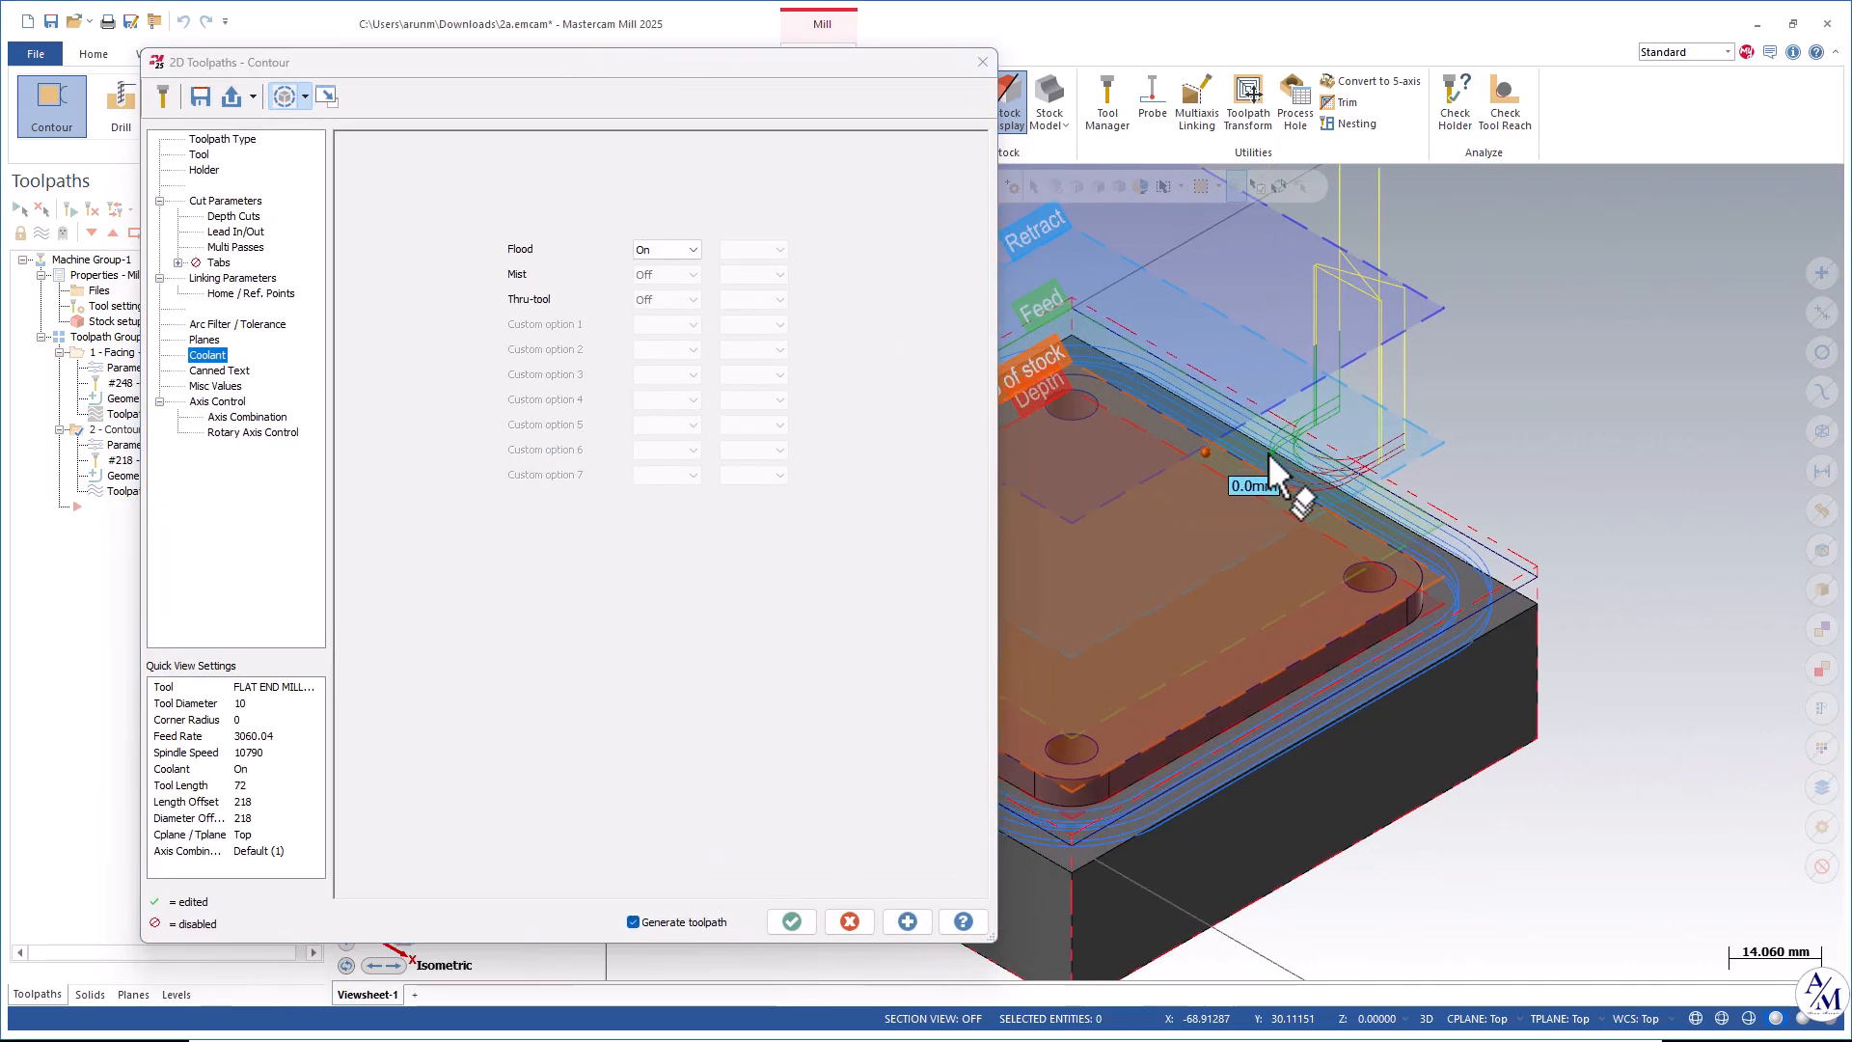
pyautogui.click(237, 248)
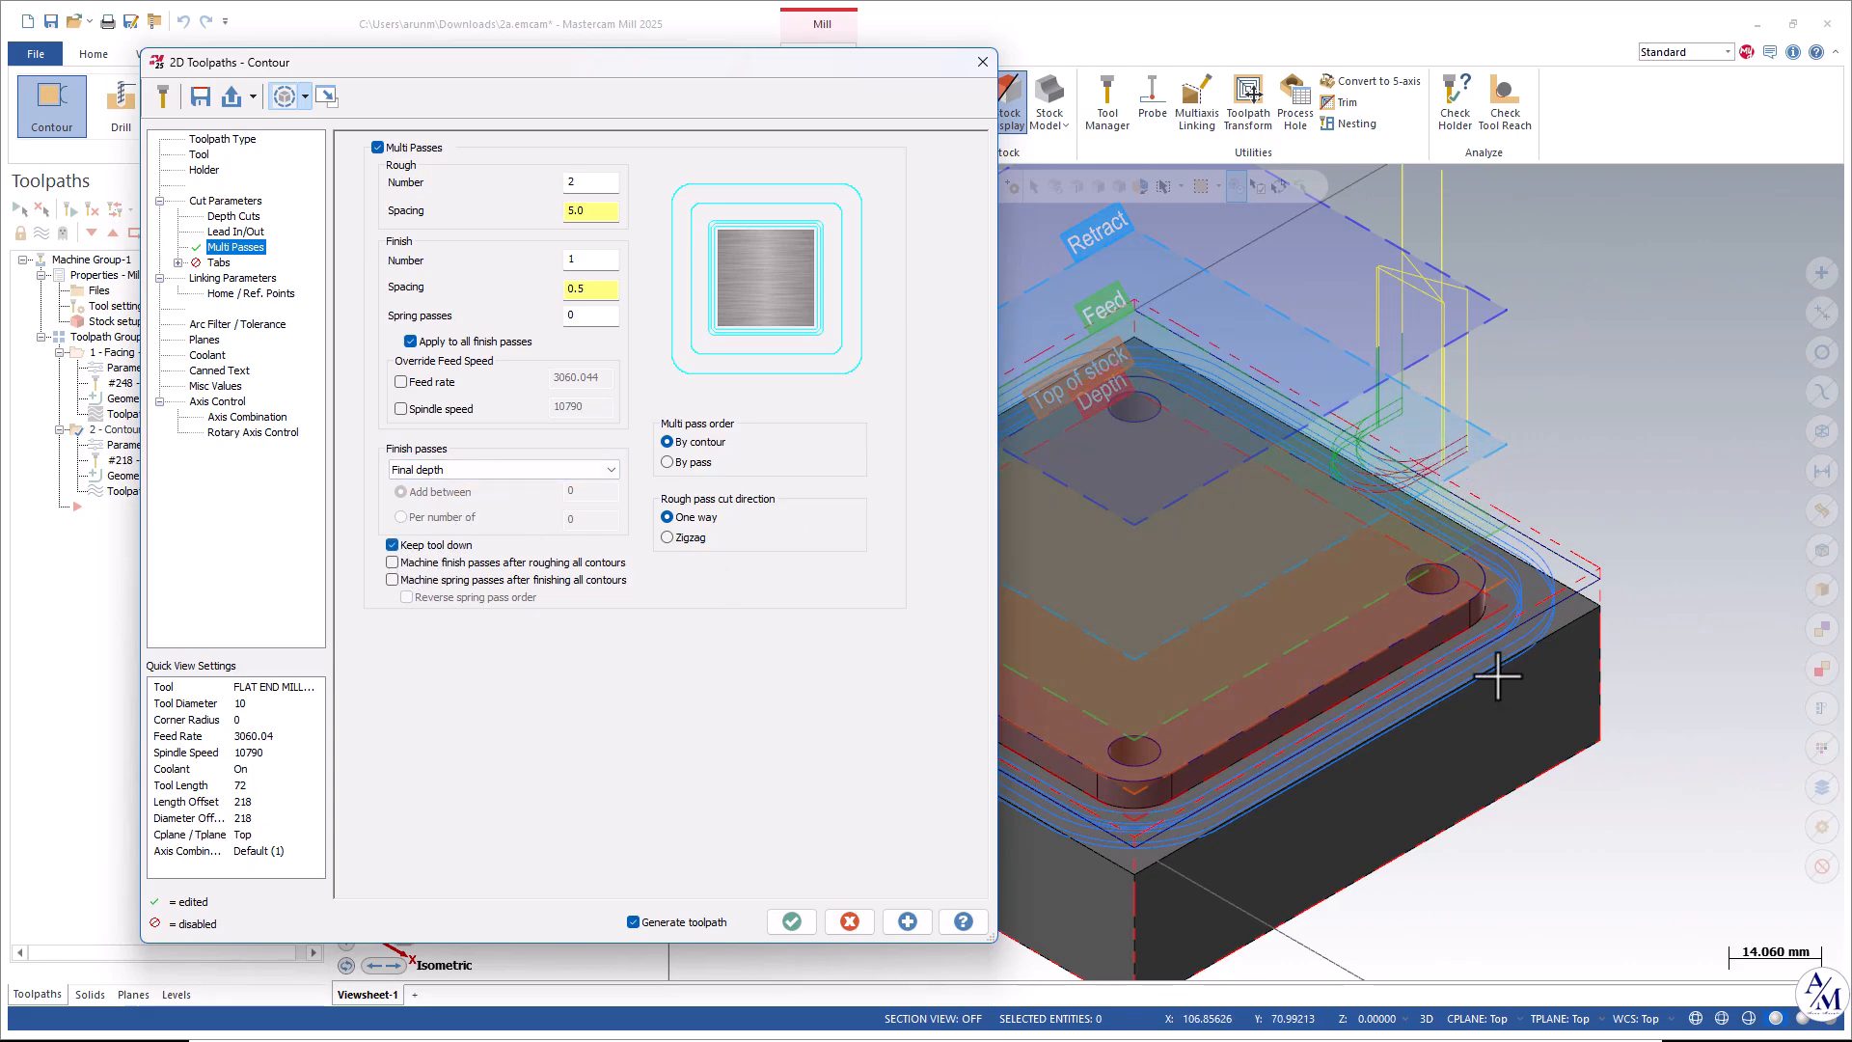
pyautogui.click(902, 922)
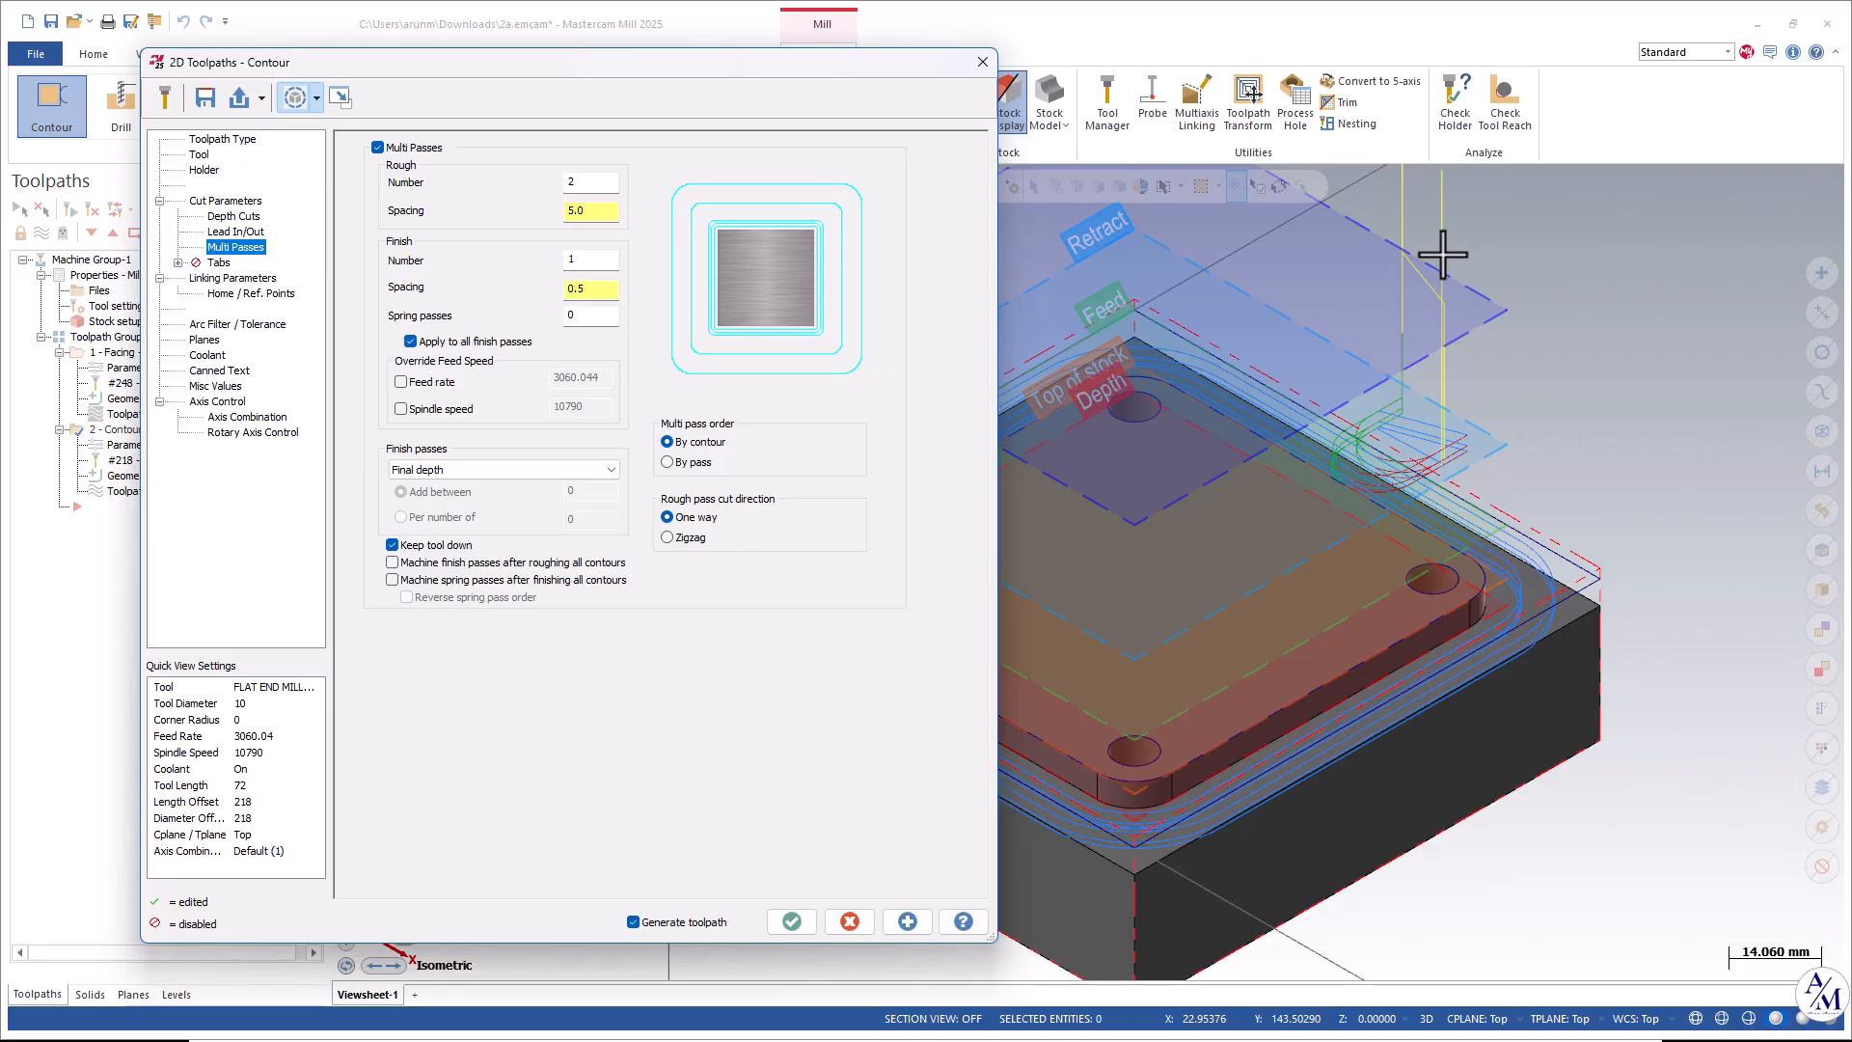
# Accept the contour toolpath, select all operations and open them in Verify.
pyautogui.click(791, 922)
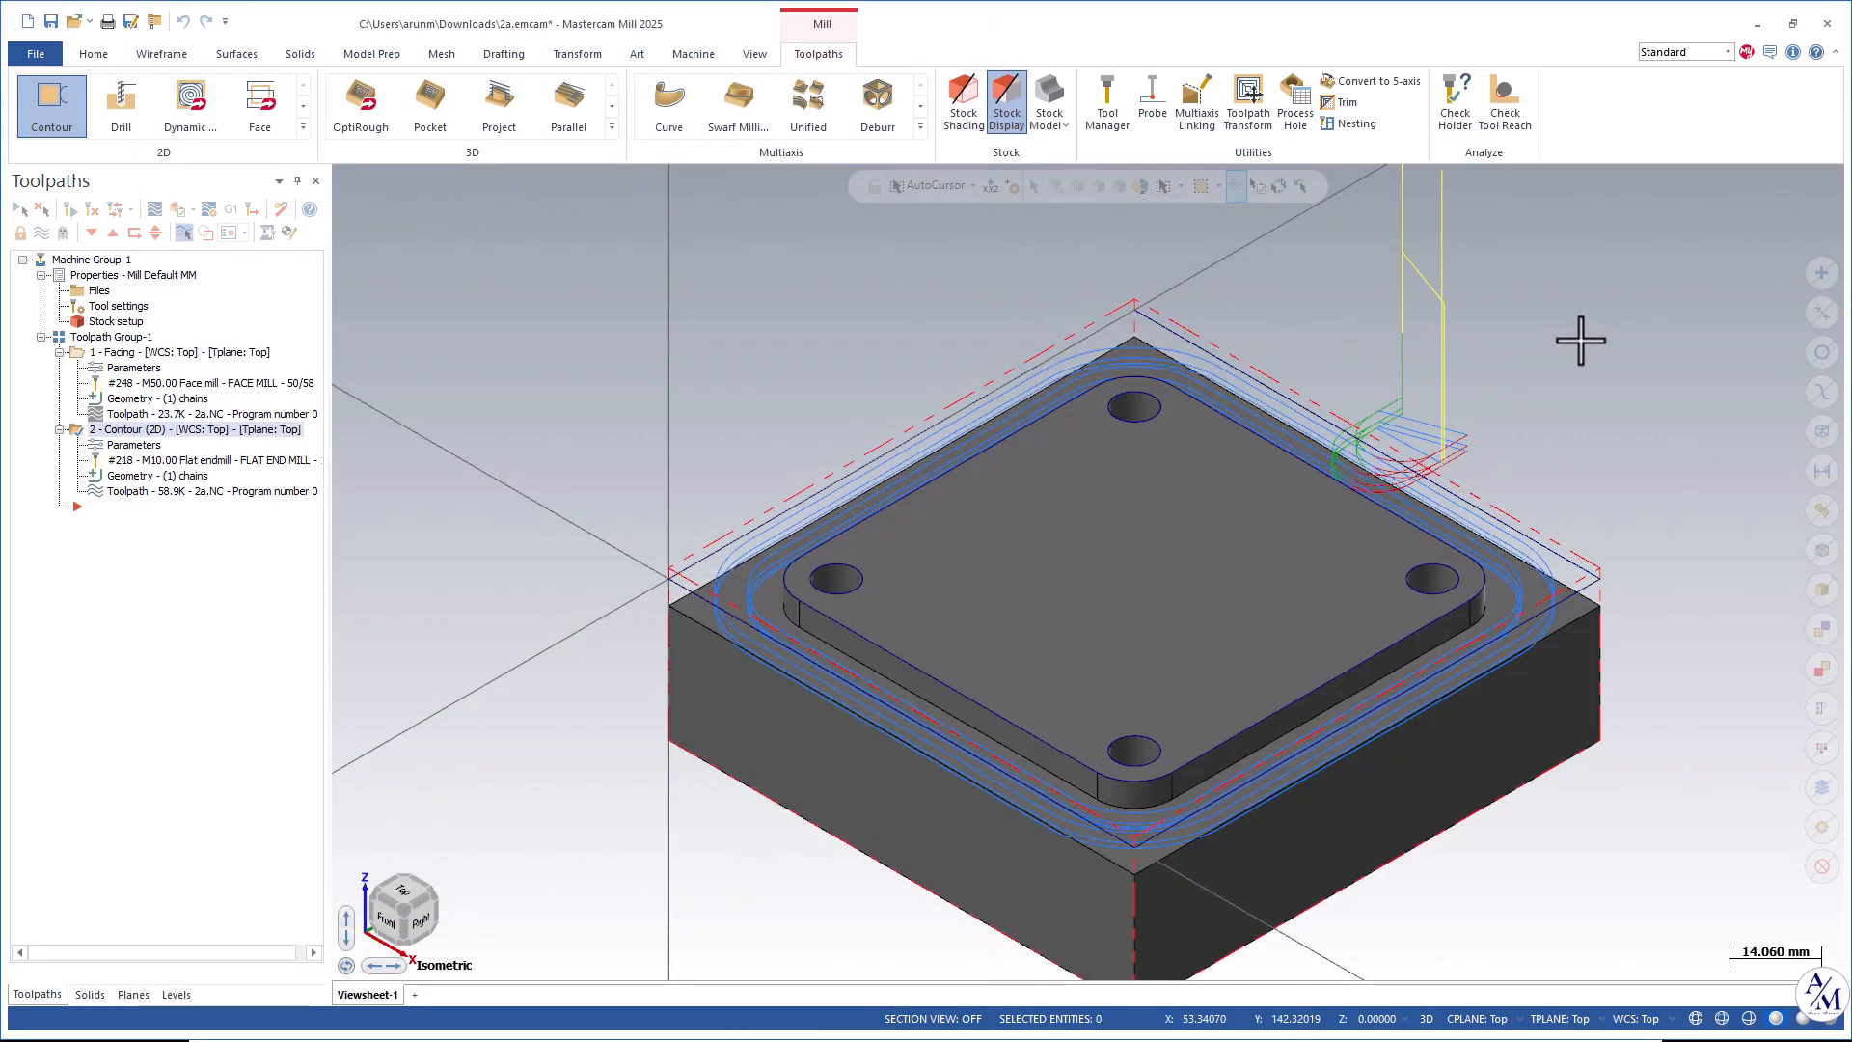
pyautogui.scroll(-2, 1581, 340)
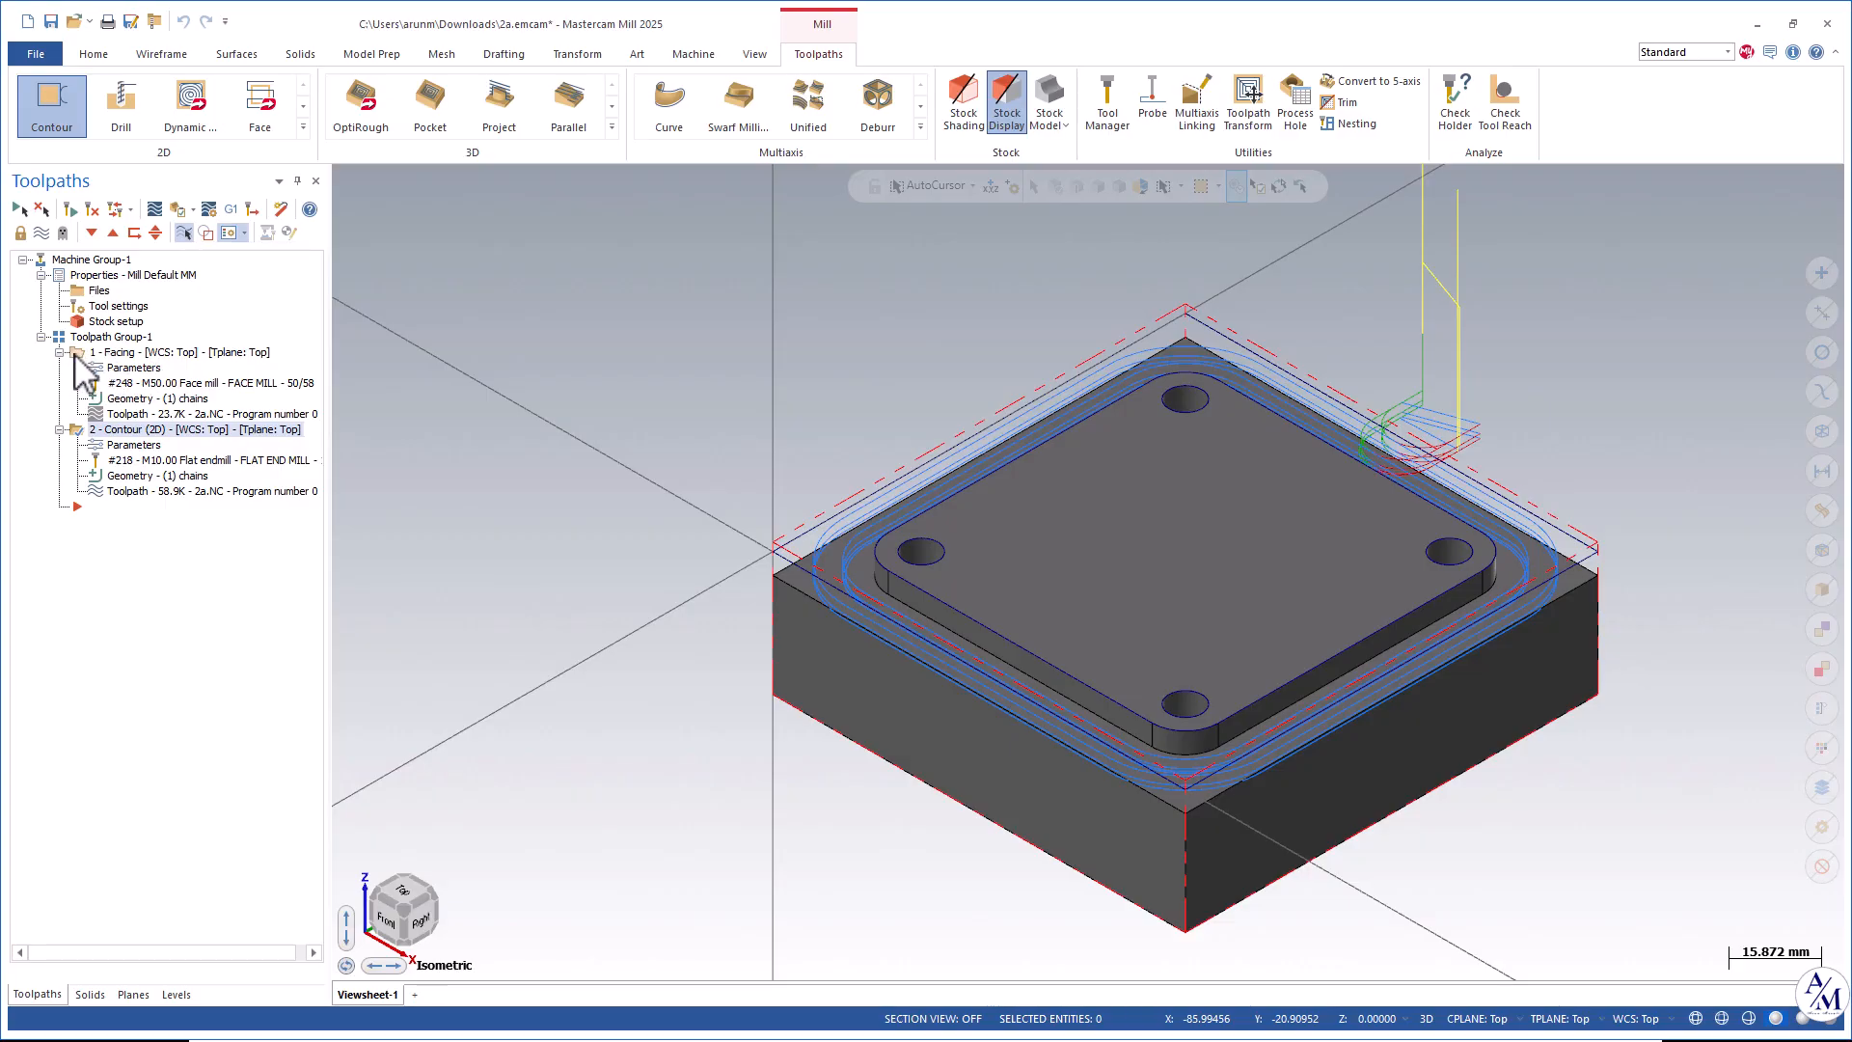
pyautogui.click(19, 210)
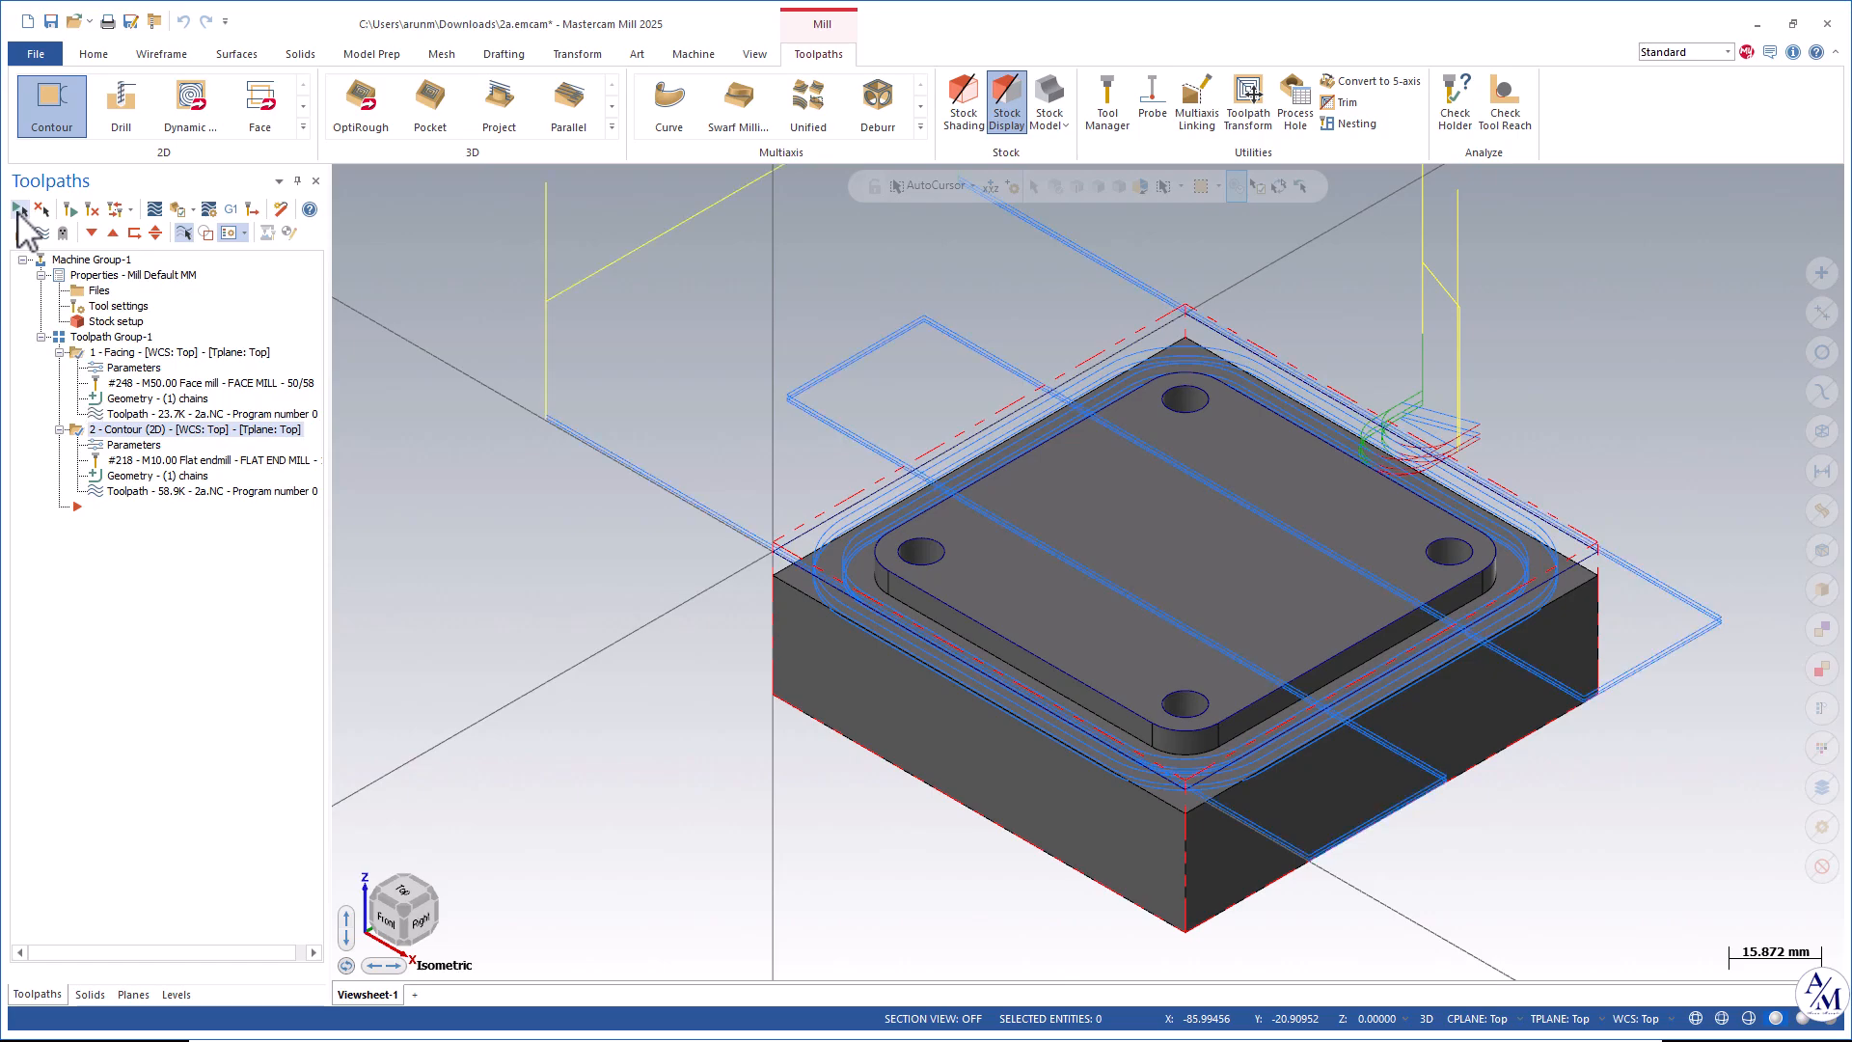
pyautogui.scroll(-1, 1468, 525)
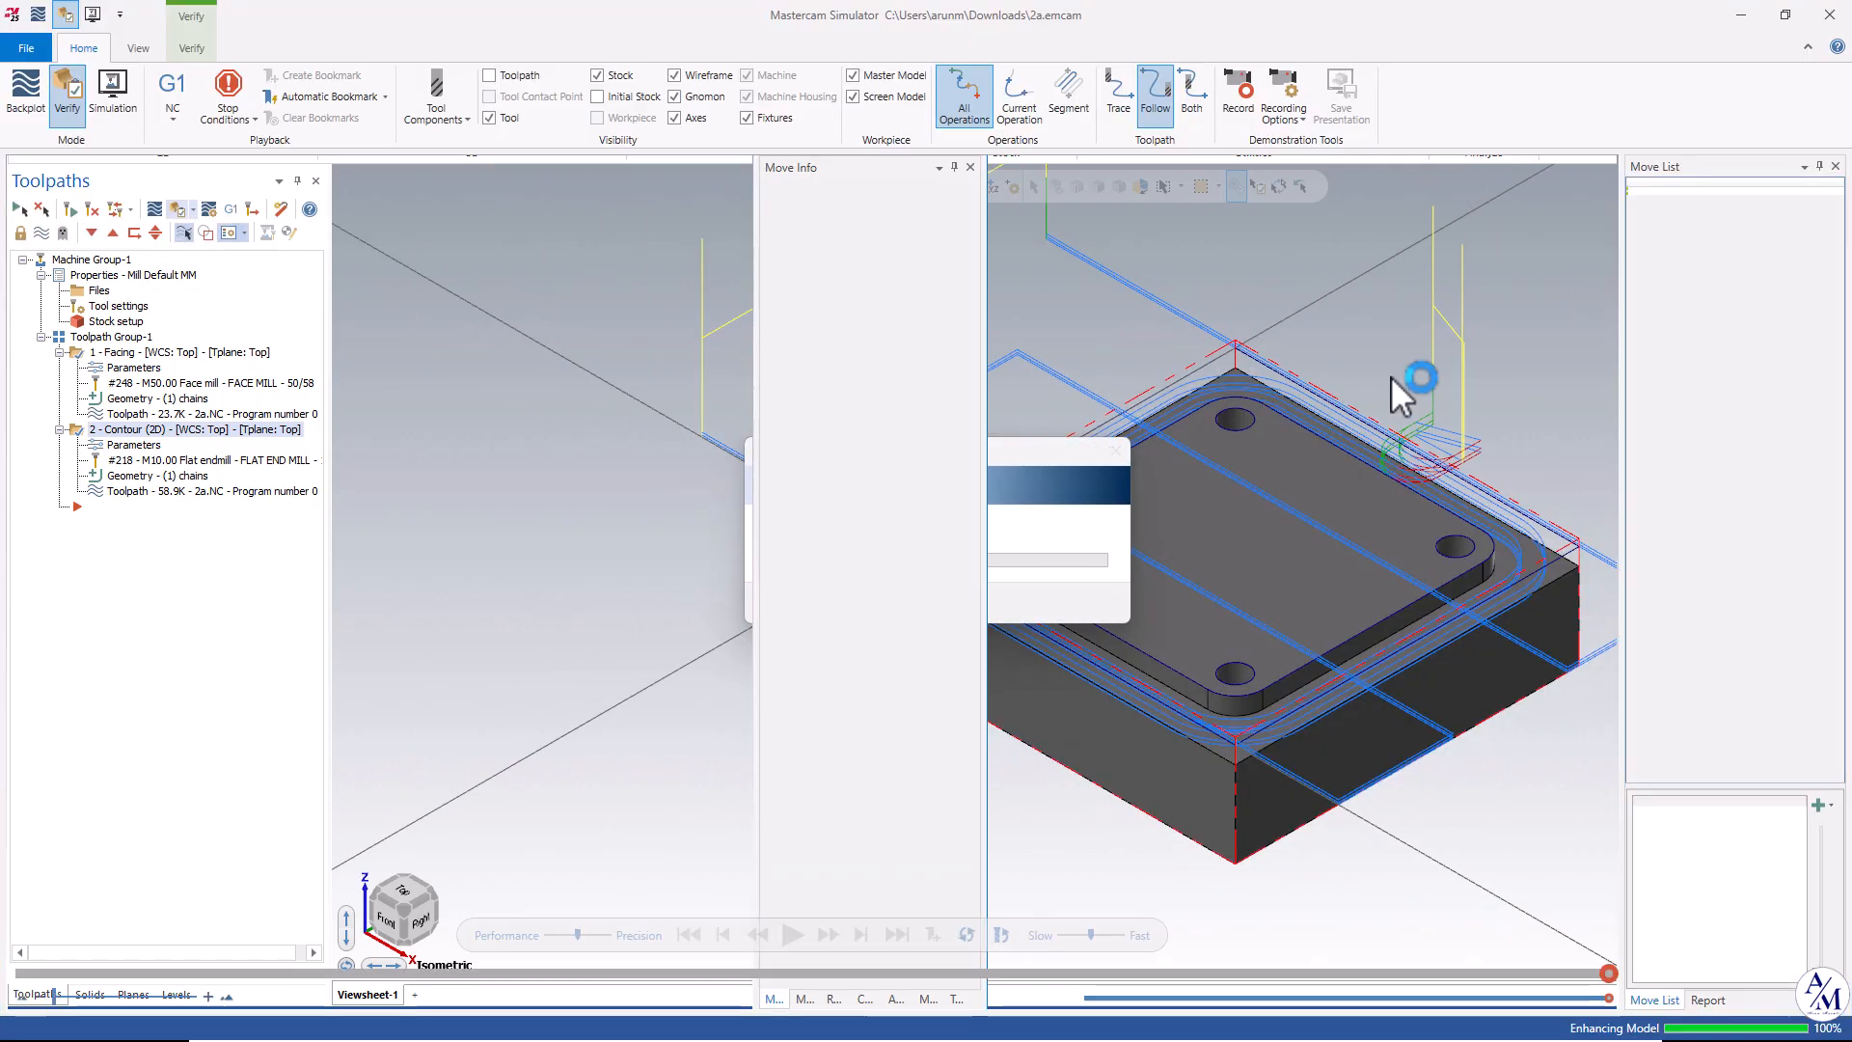
pyautogui.scroll(-1, 1310, 529)
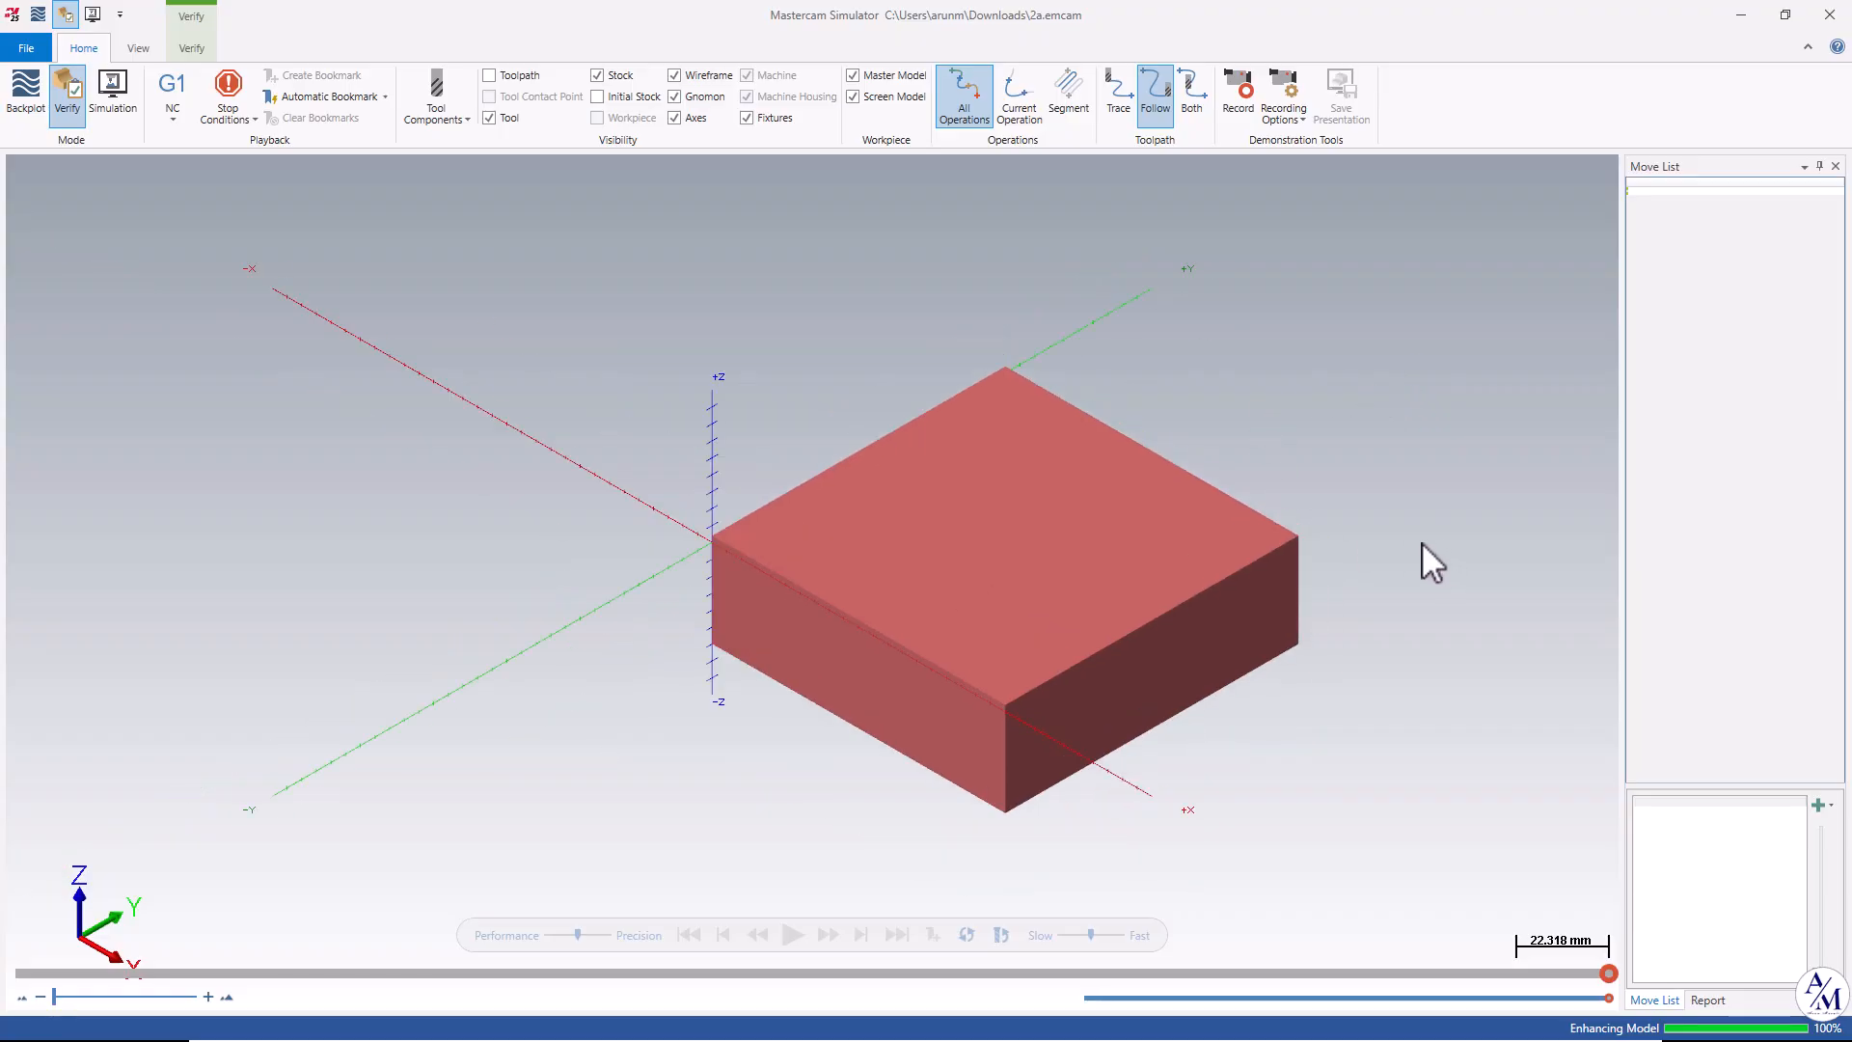
pyautogui.click(141, 49)
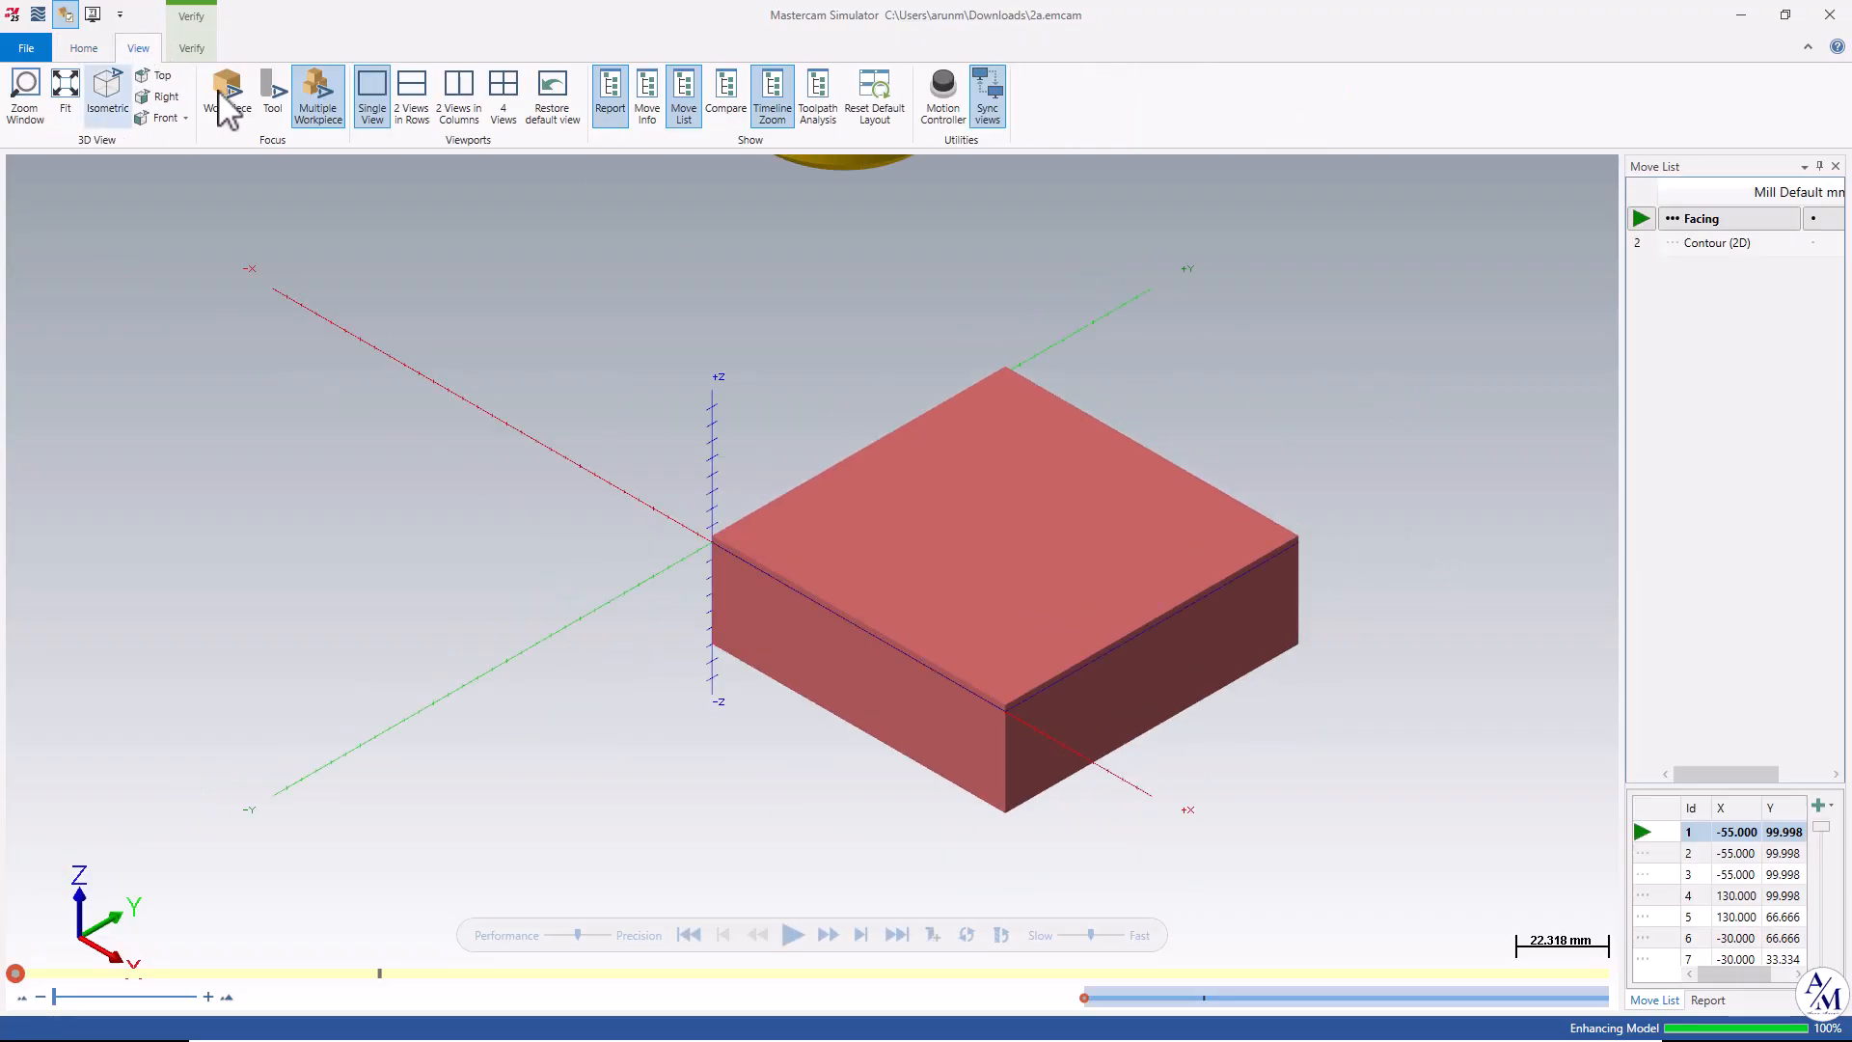
pyautogui.click(191, 49)
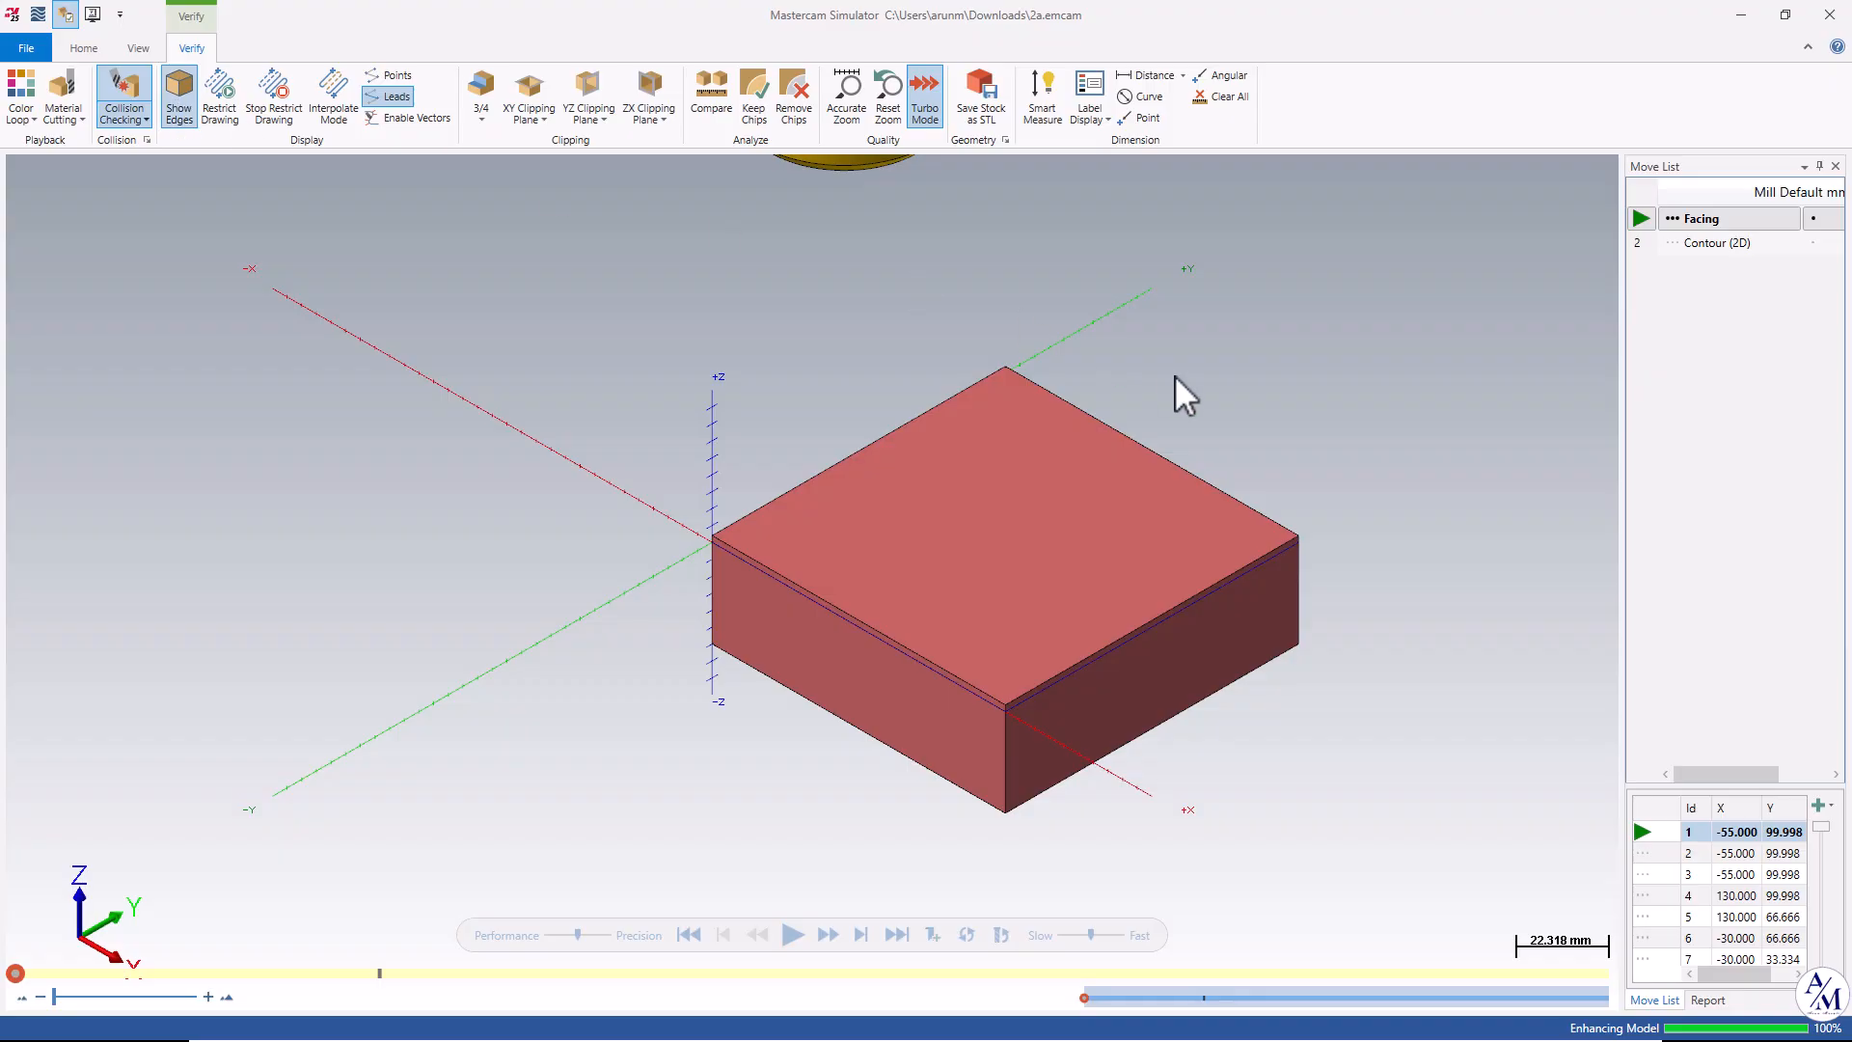
pyautogui.scroll(3, 1385, 519)
pyautogui.scroll(-2, 1382, 516)
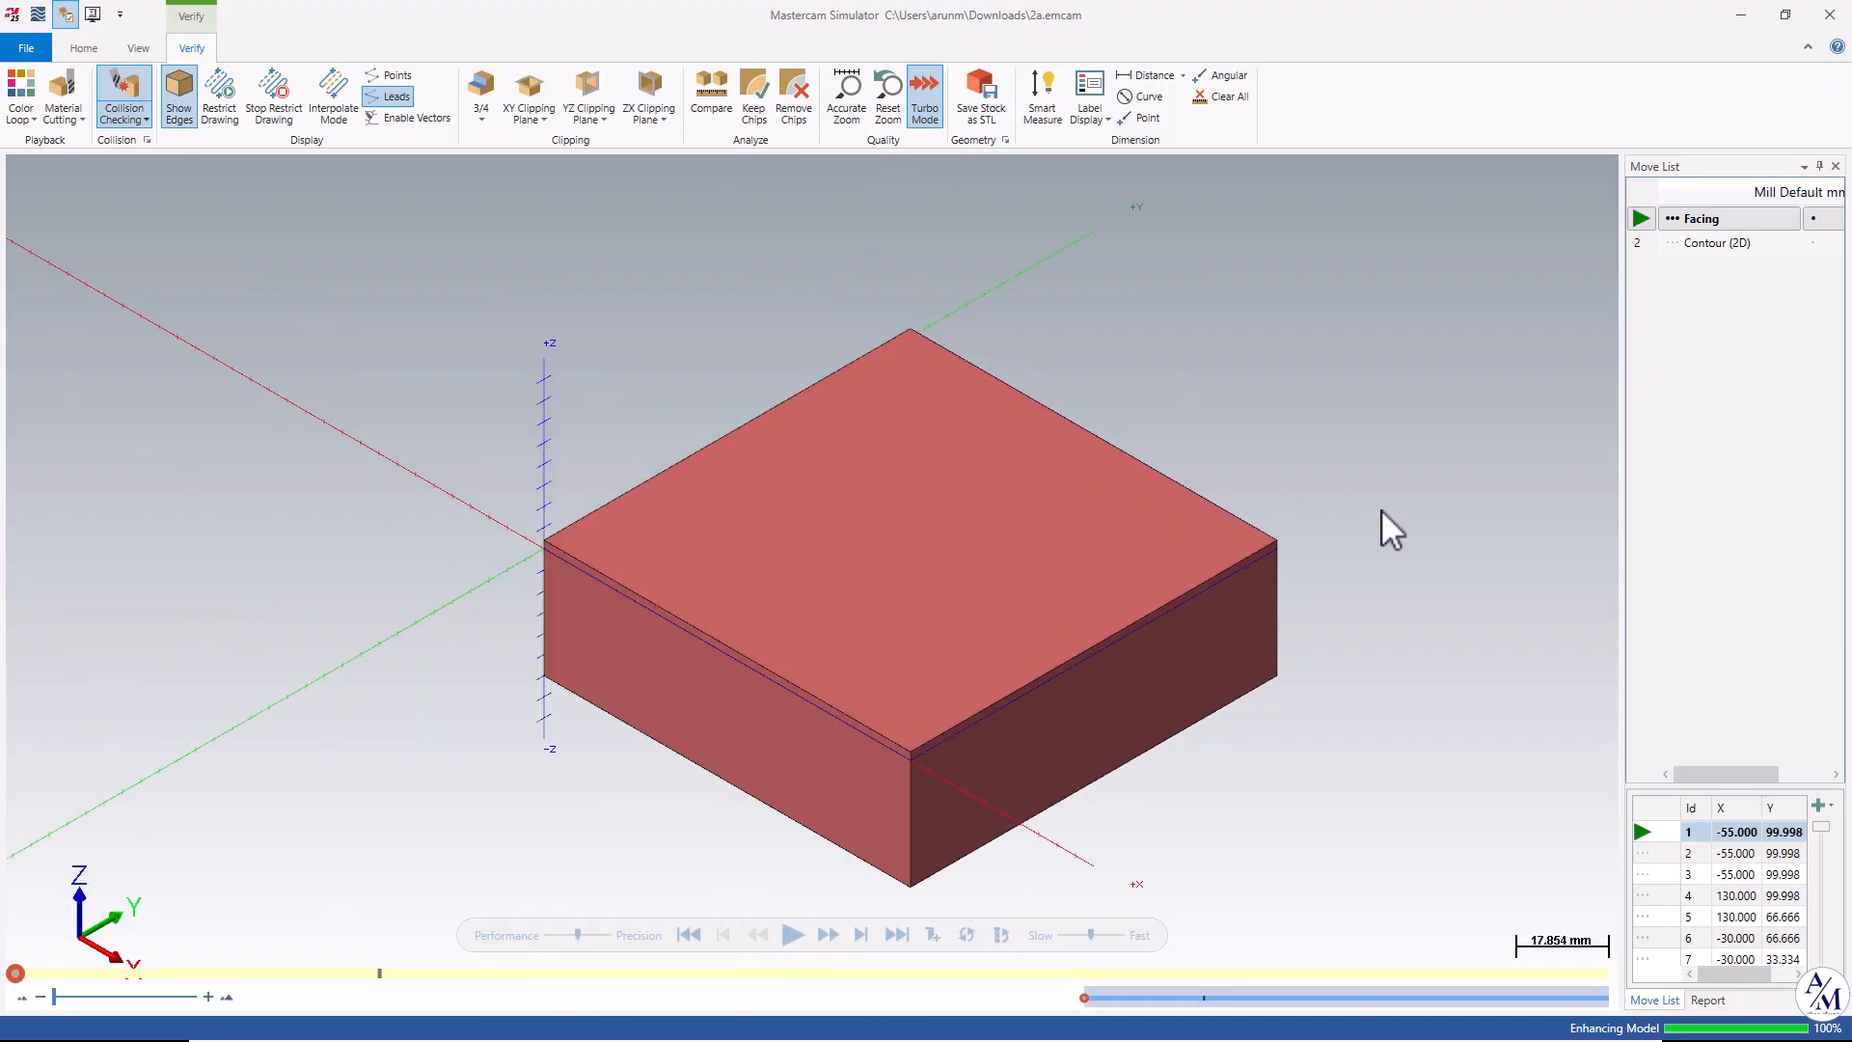
pyautogui.click(138, 48)
pyautogui.click(189, 51)
pyautogui.click(138, 50)
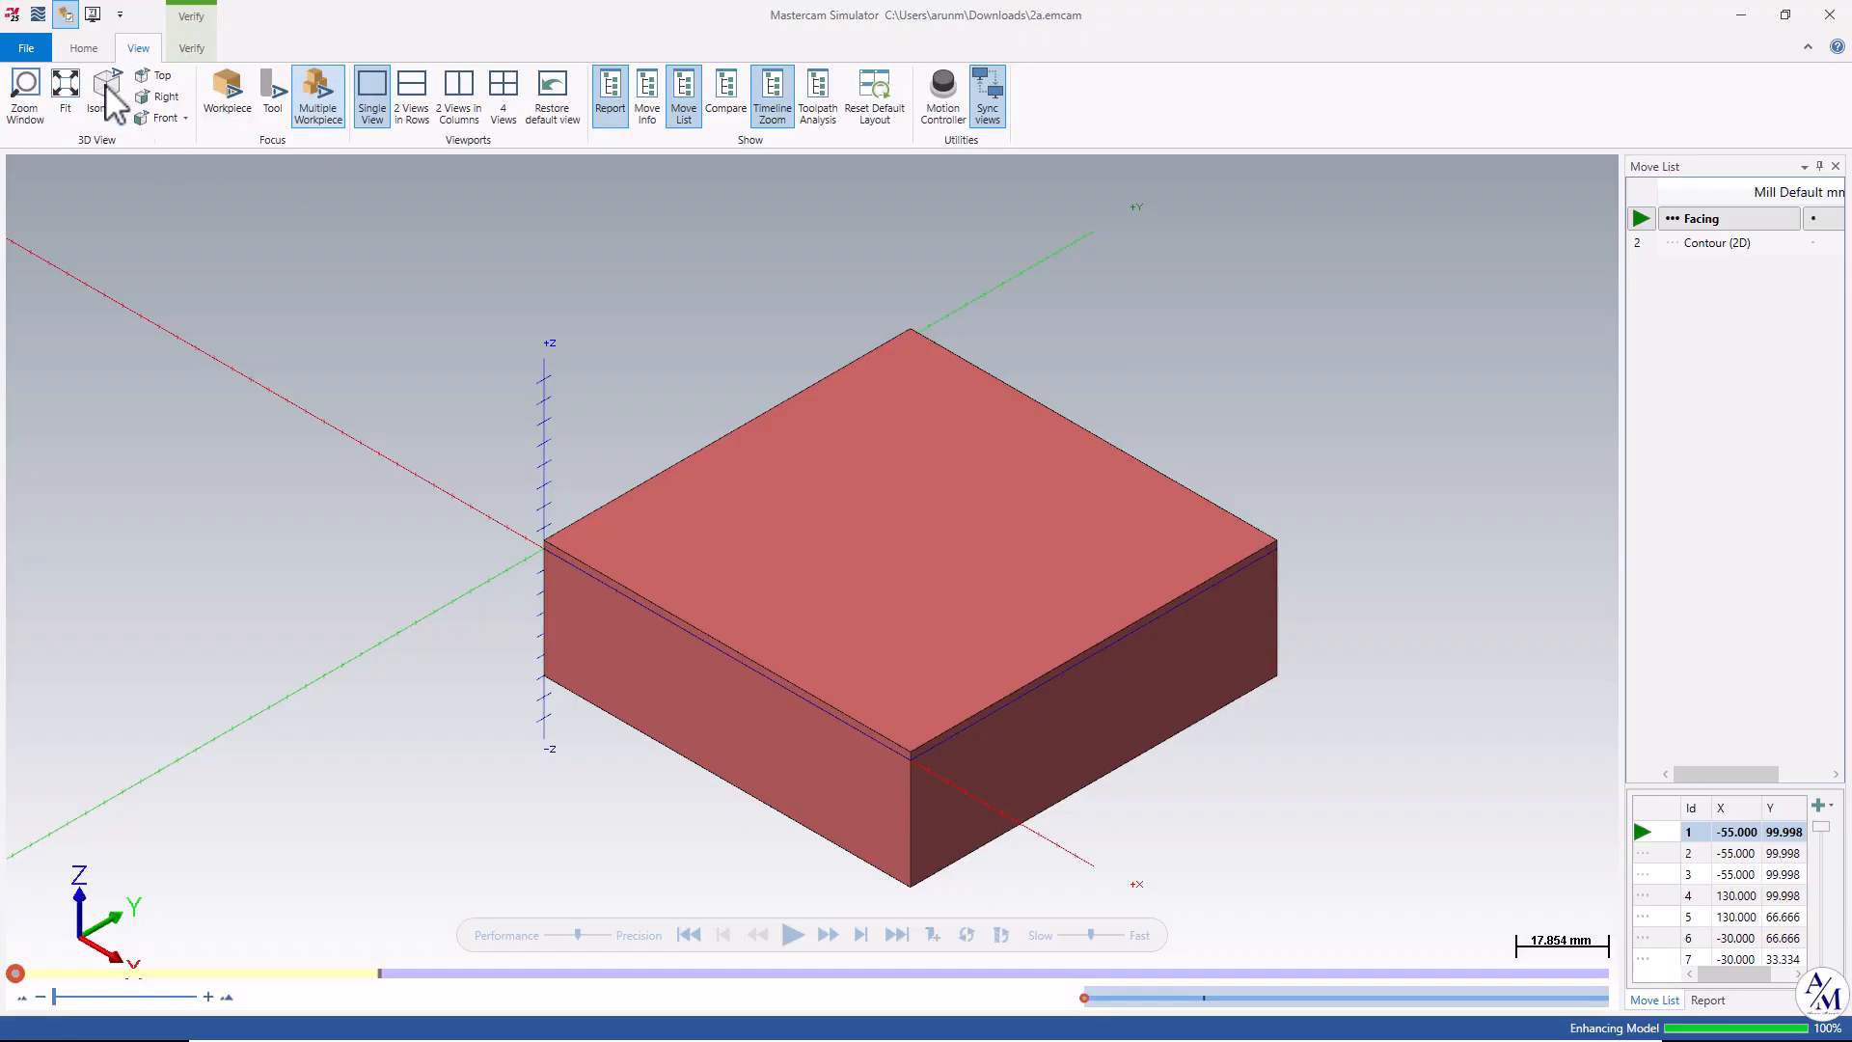
pyautogui.click(84, 48)
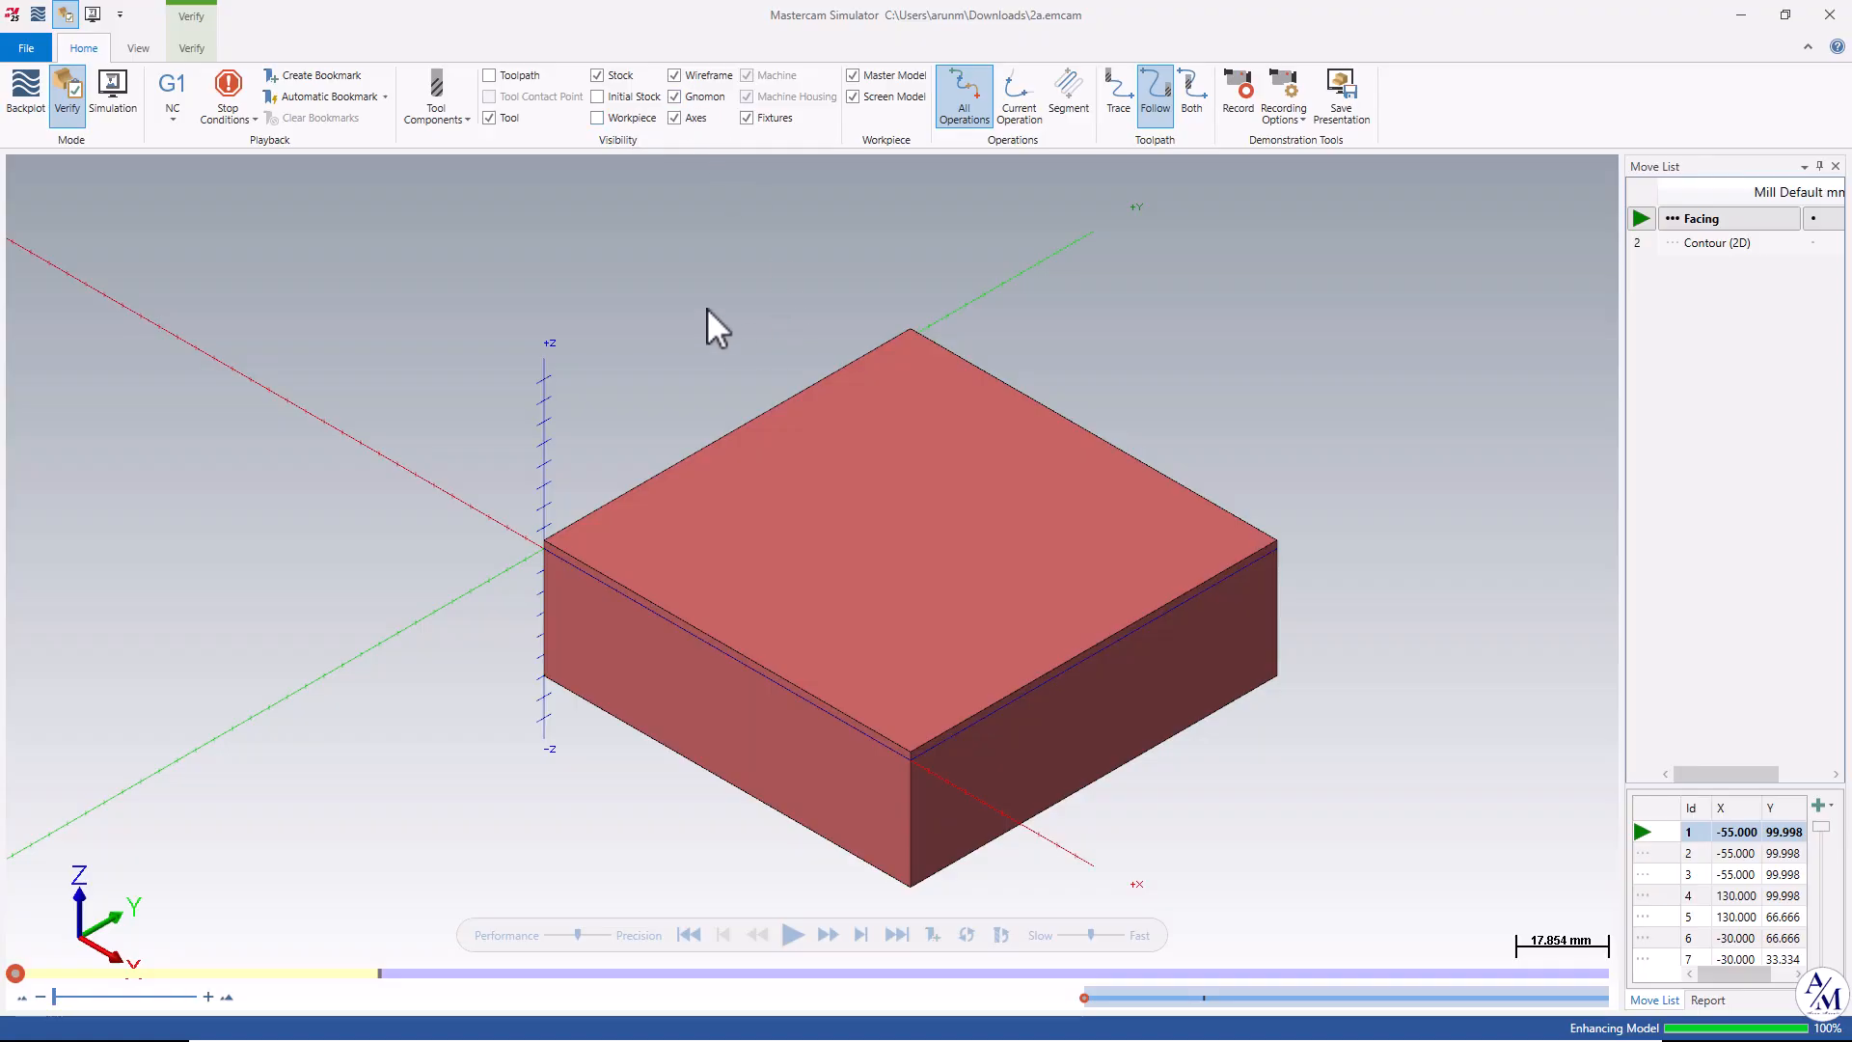
# Hide the axes in the simulator, play the verification of all operations, and close the simulator.
pyautogui.click(675, 117)
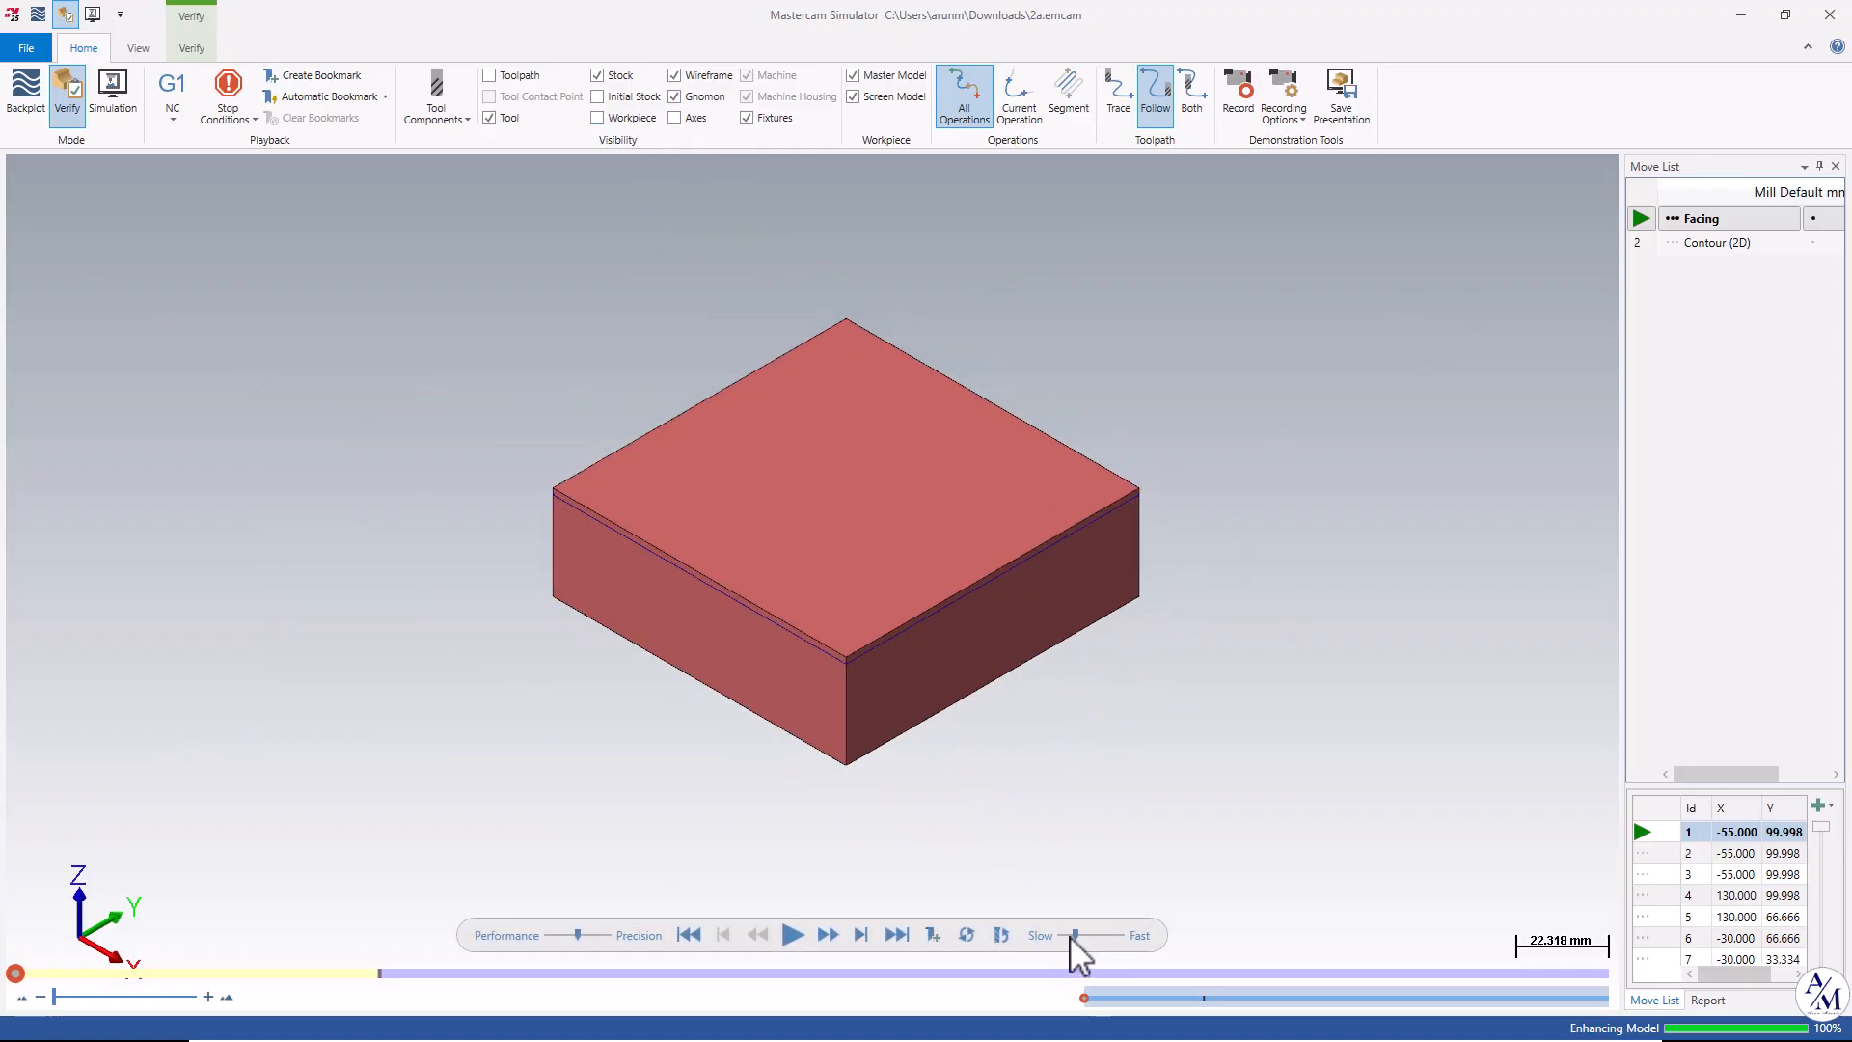
pyautogui.click(789, 934)
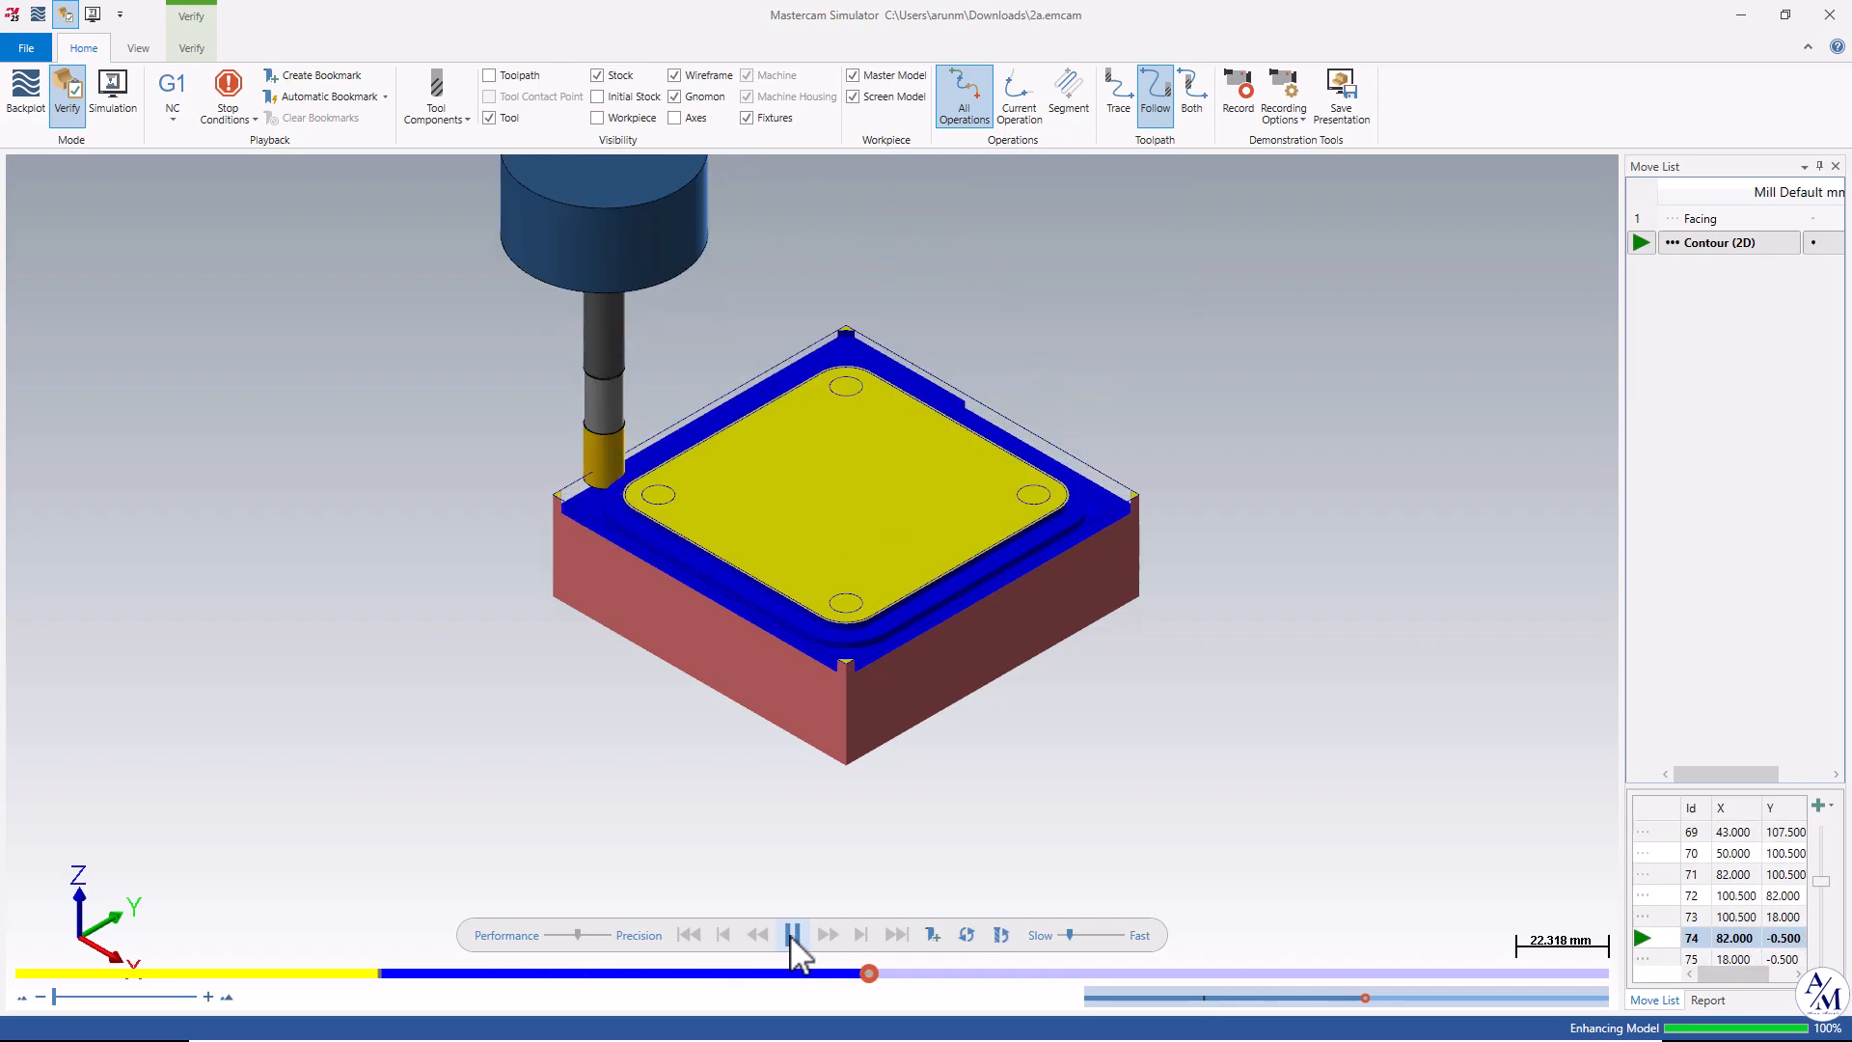
pyautogui.scroll(2, 935, 704)
pyautogui.scroll(2, 868, 579)
pyautogui.scroll(-5, 811, 452)
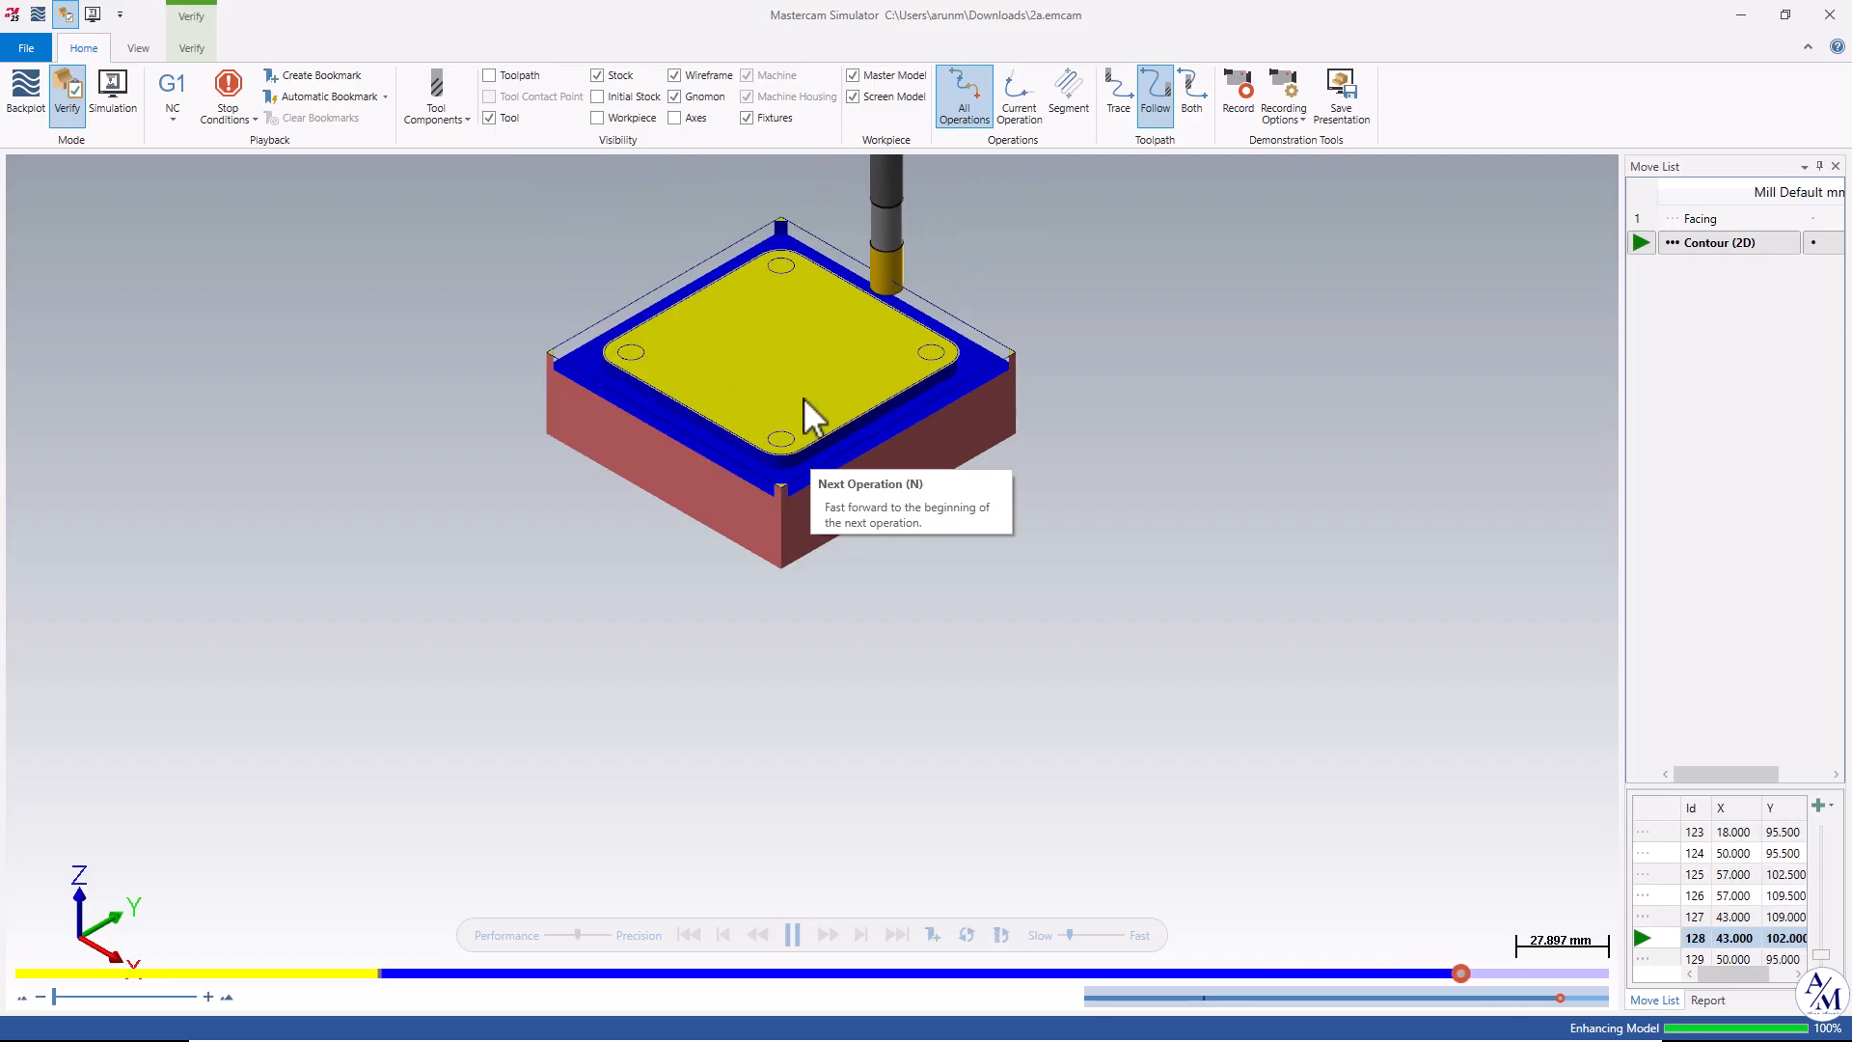
pyautogui.scroll(3, 736, 294)
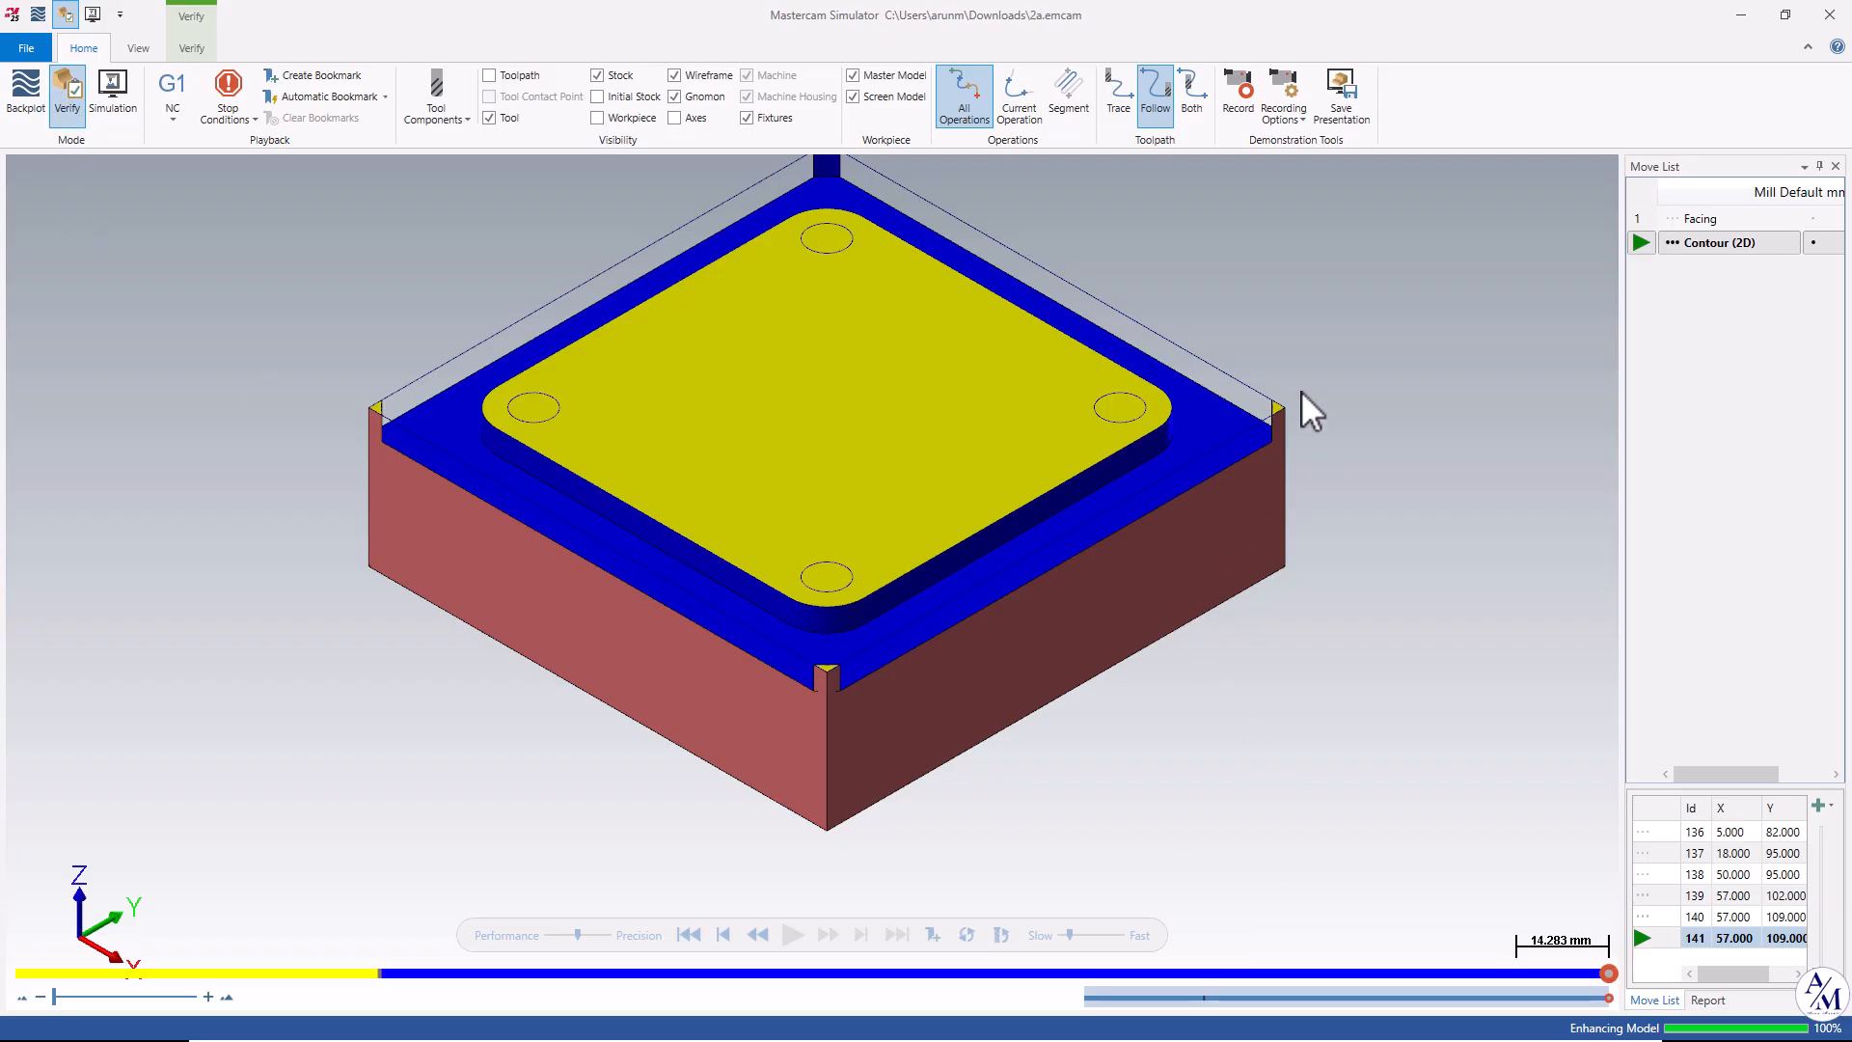
pyautogui.scroll(3, 1298, 400)
pyautogui.scroll(-3, 1263, 423)
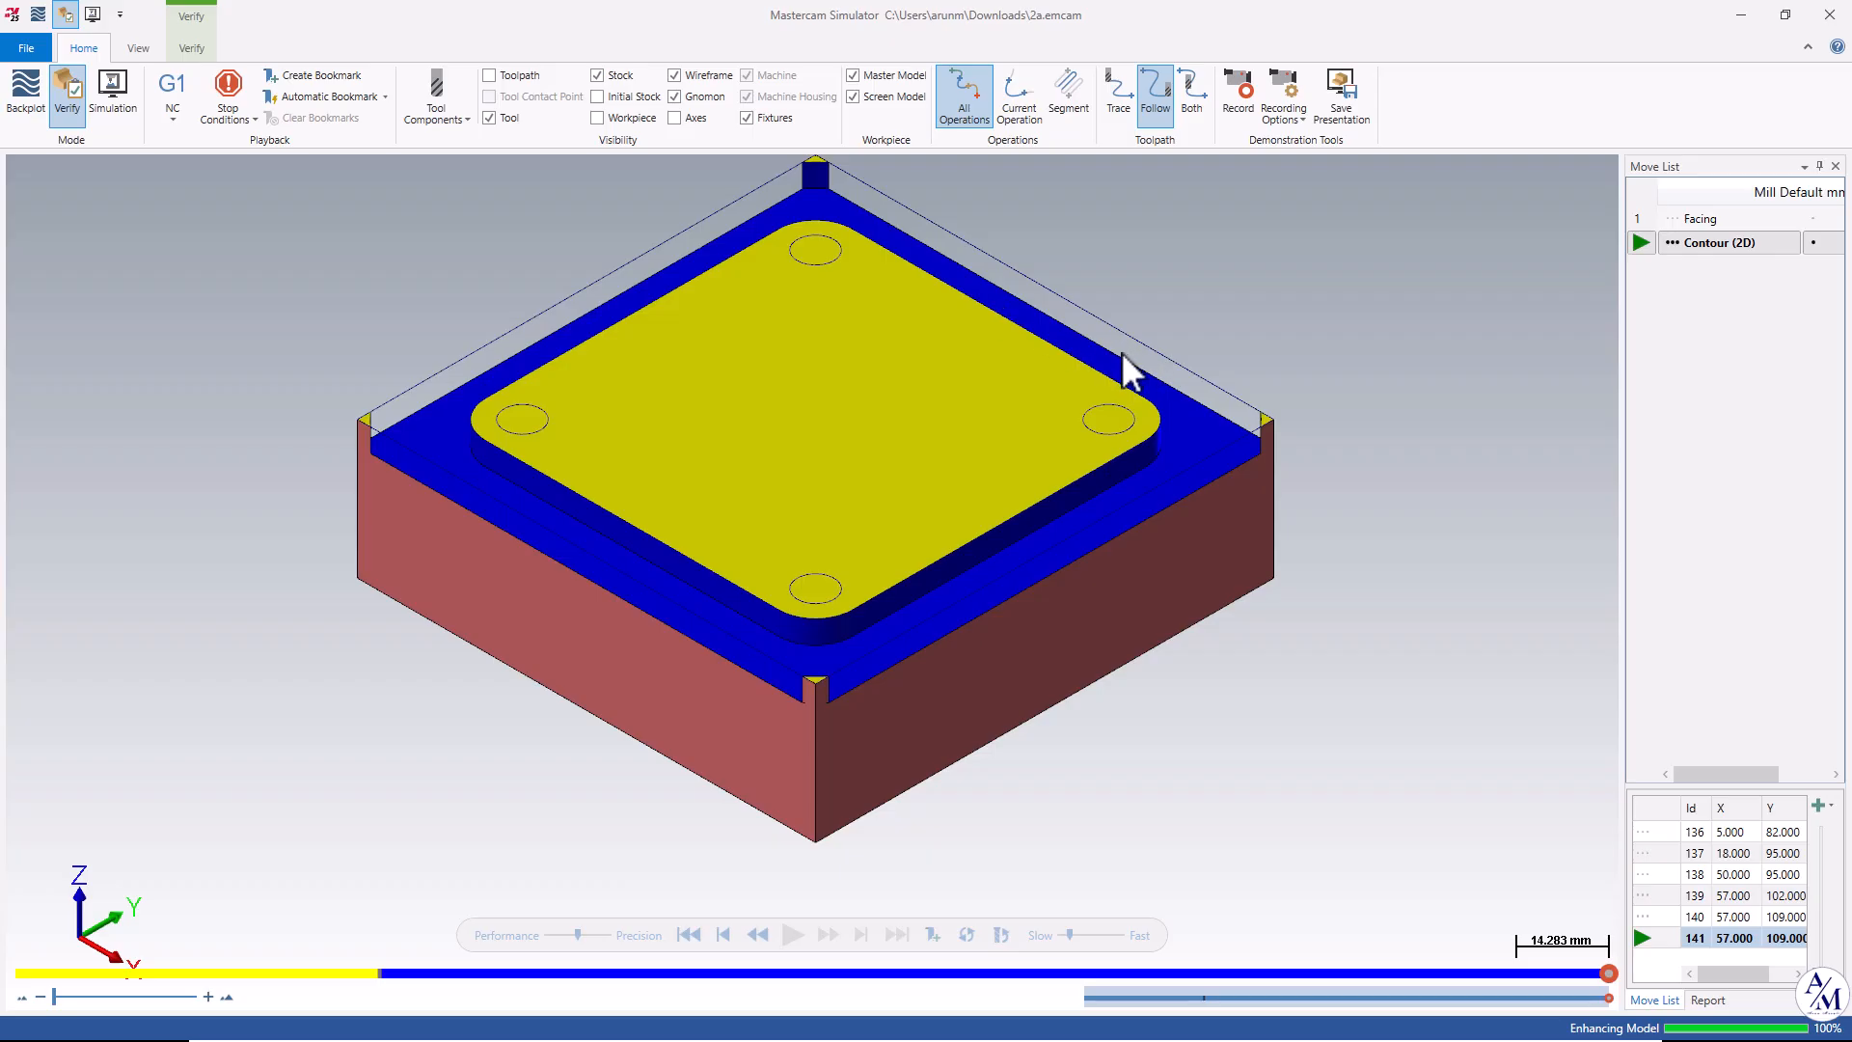
pyautogui.click(1836, 15)
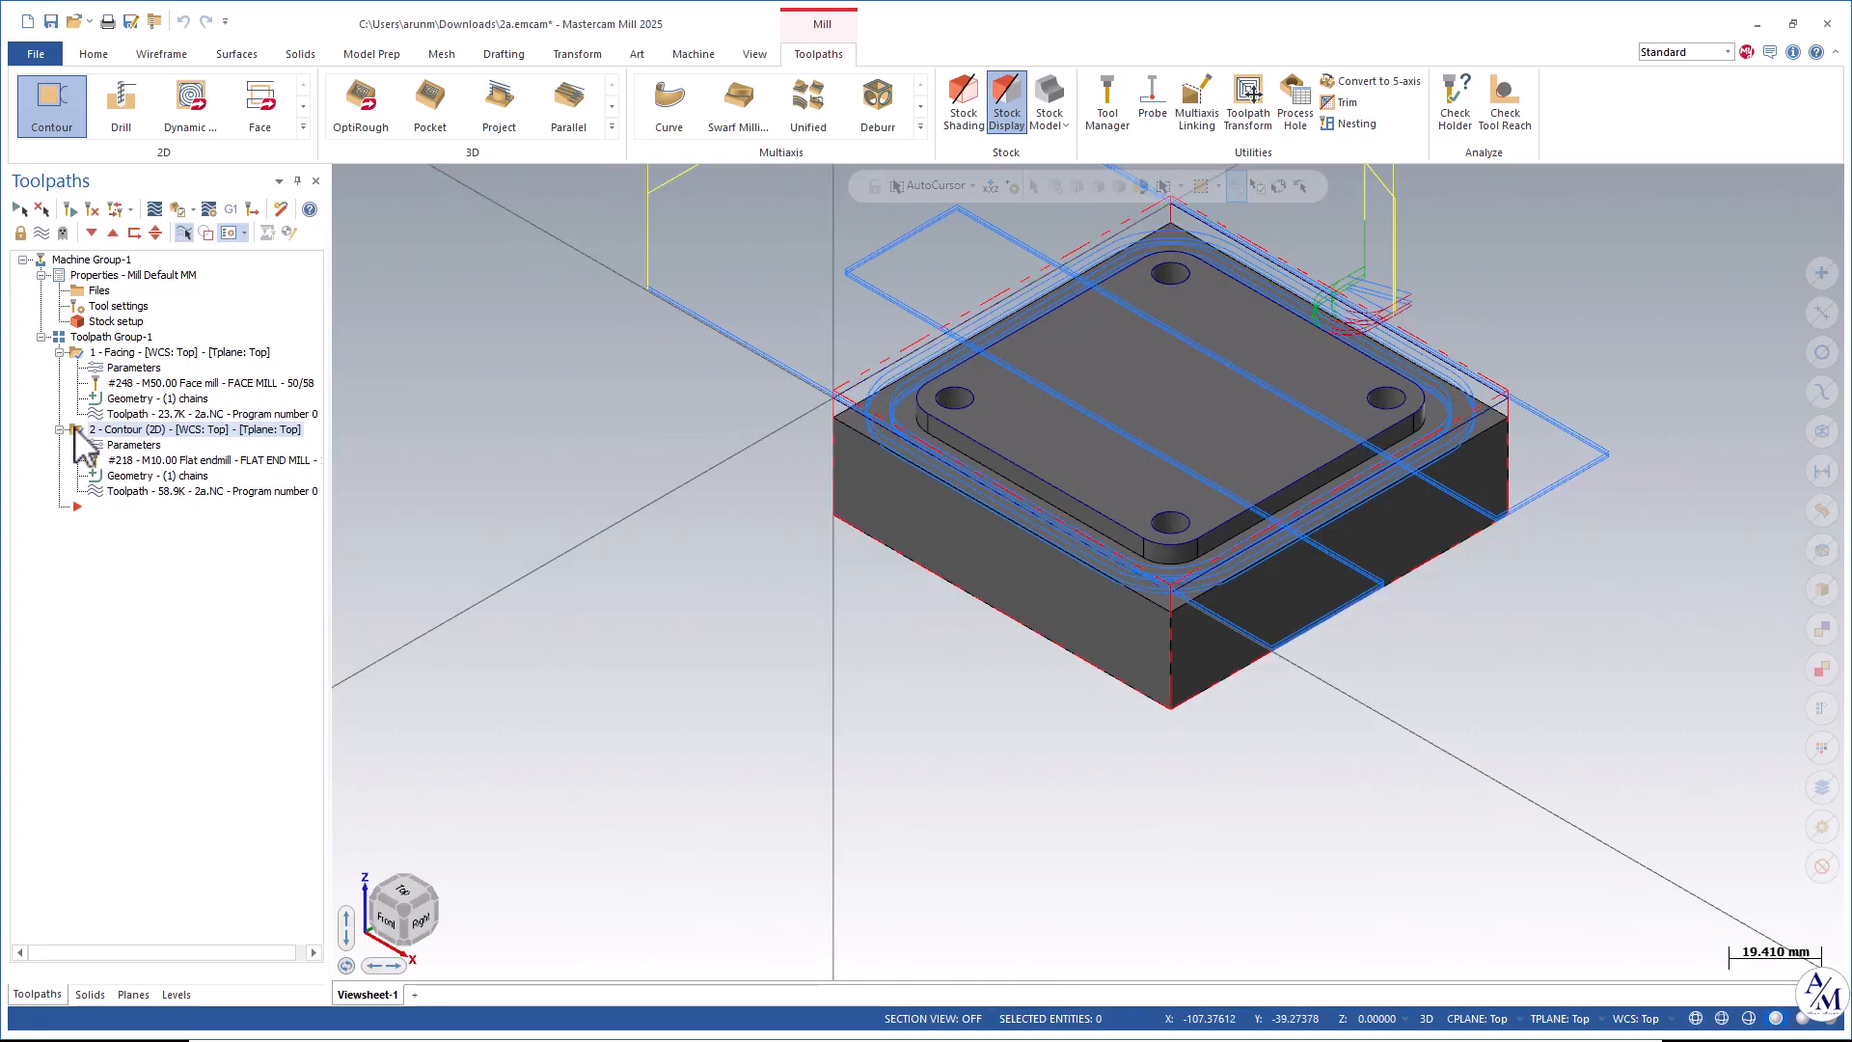
# Reopen the contour parameters, set the rough multi-pass number to 3, regenerate, and accept the toolpath.
pyautogui.click(121, 446)
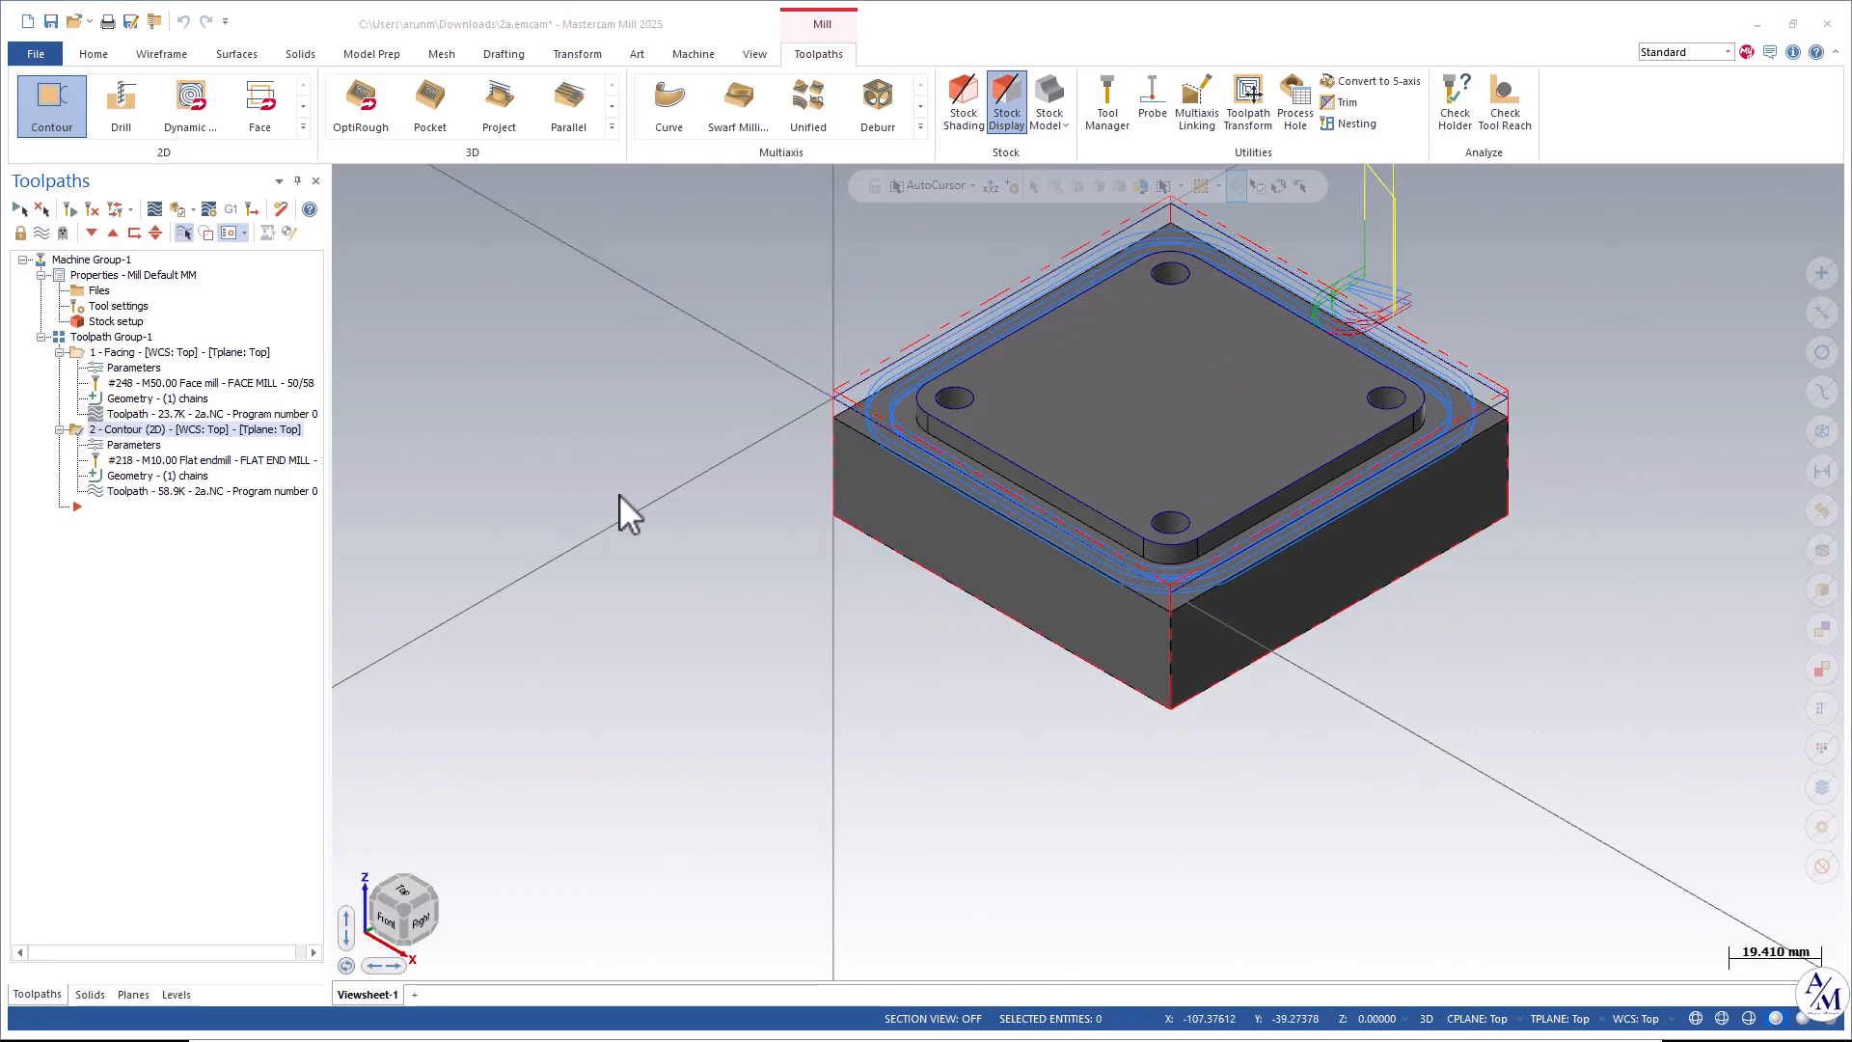
pyautogui.scroll(1, 1513, 321)
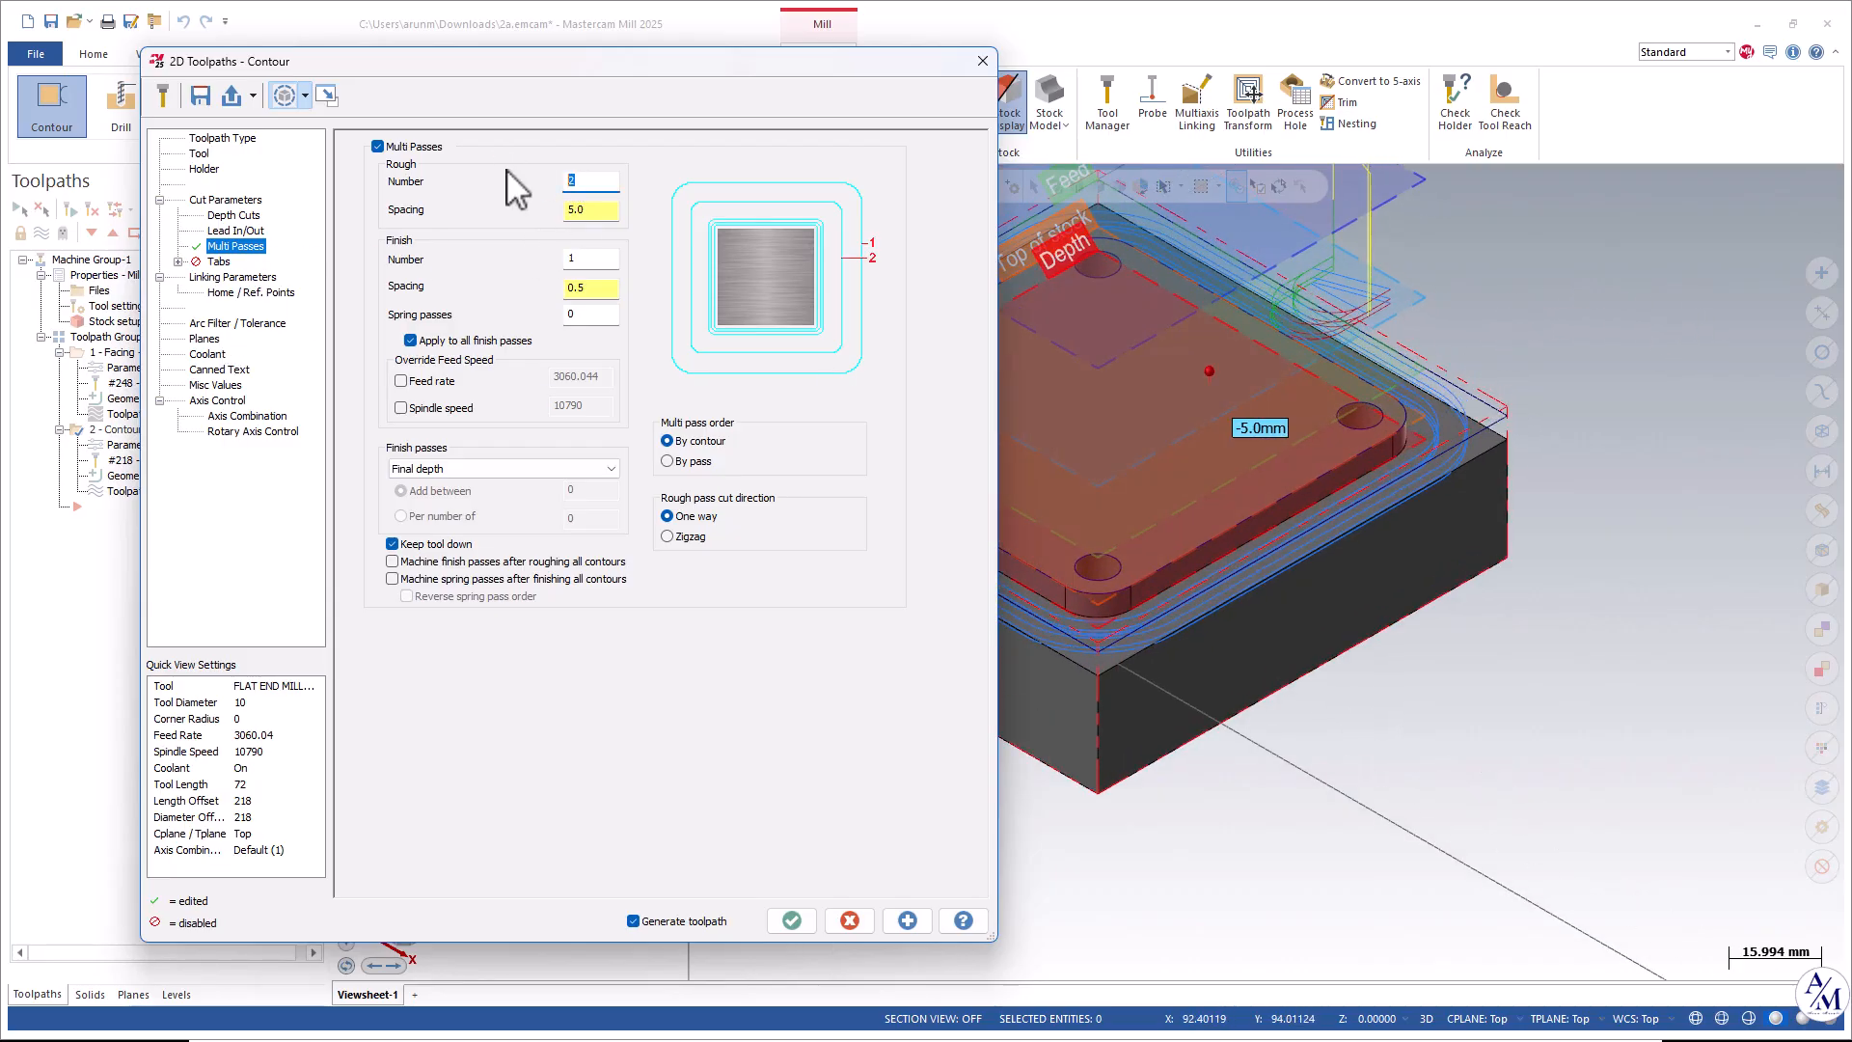
pyautogui.click(905, 921)
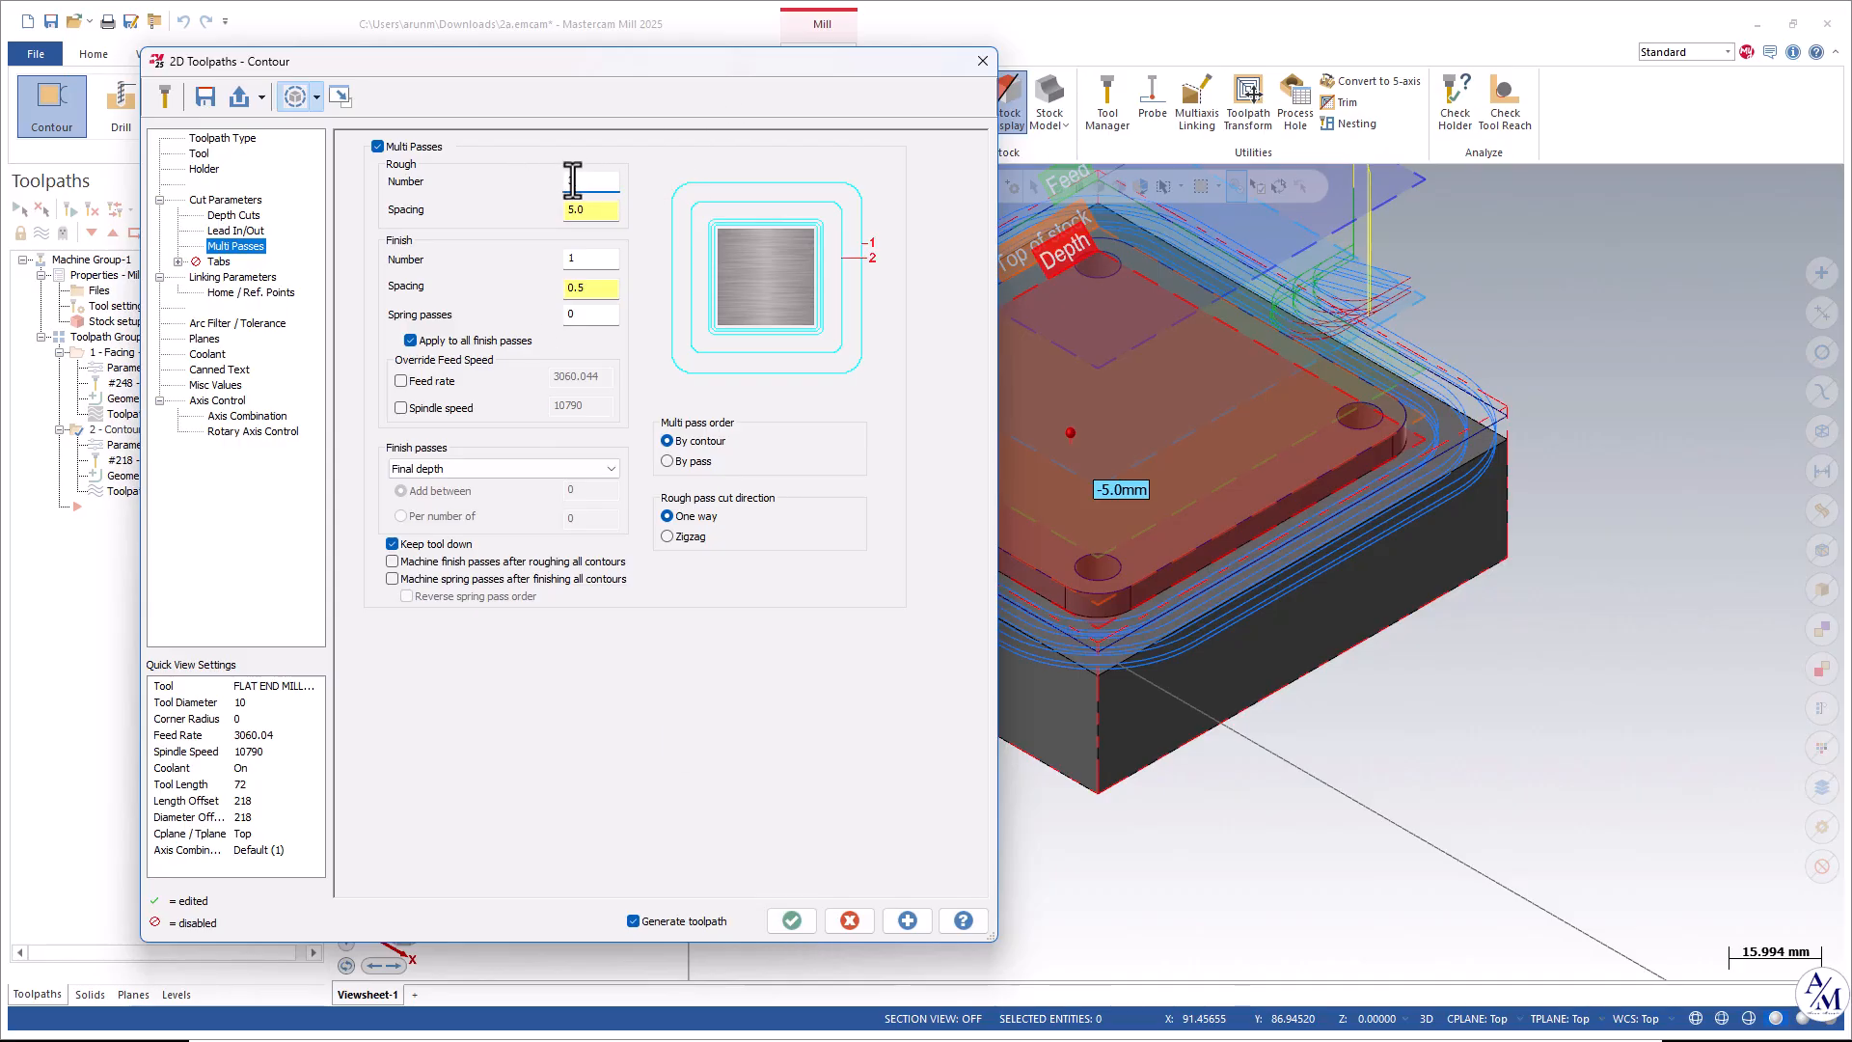
pyautogui.click(912, 917)
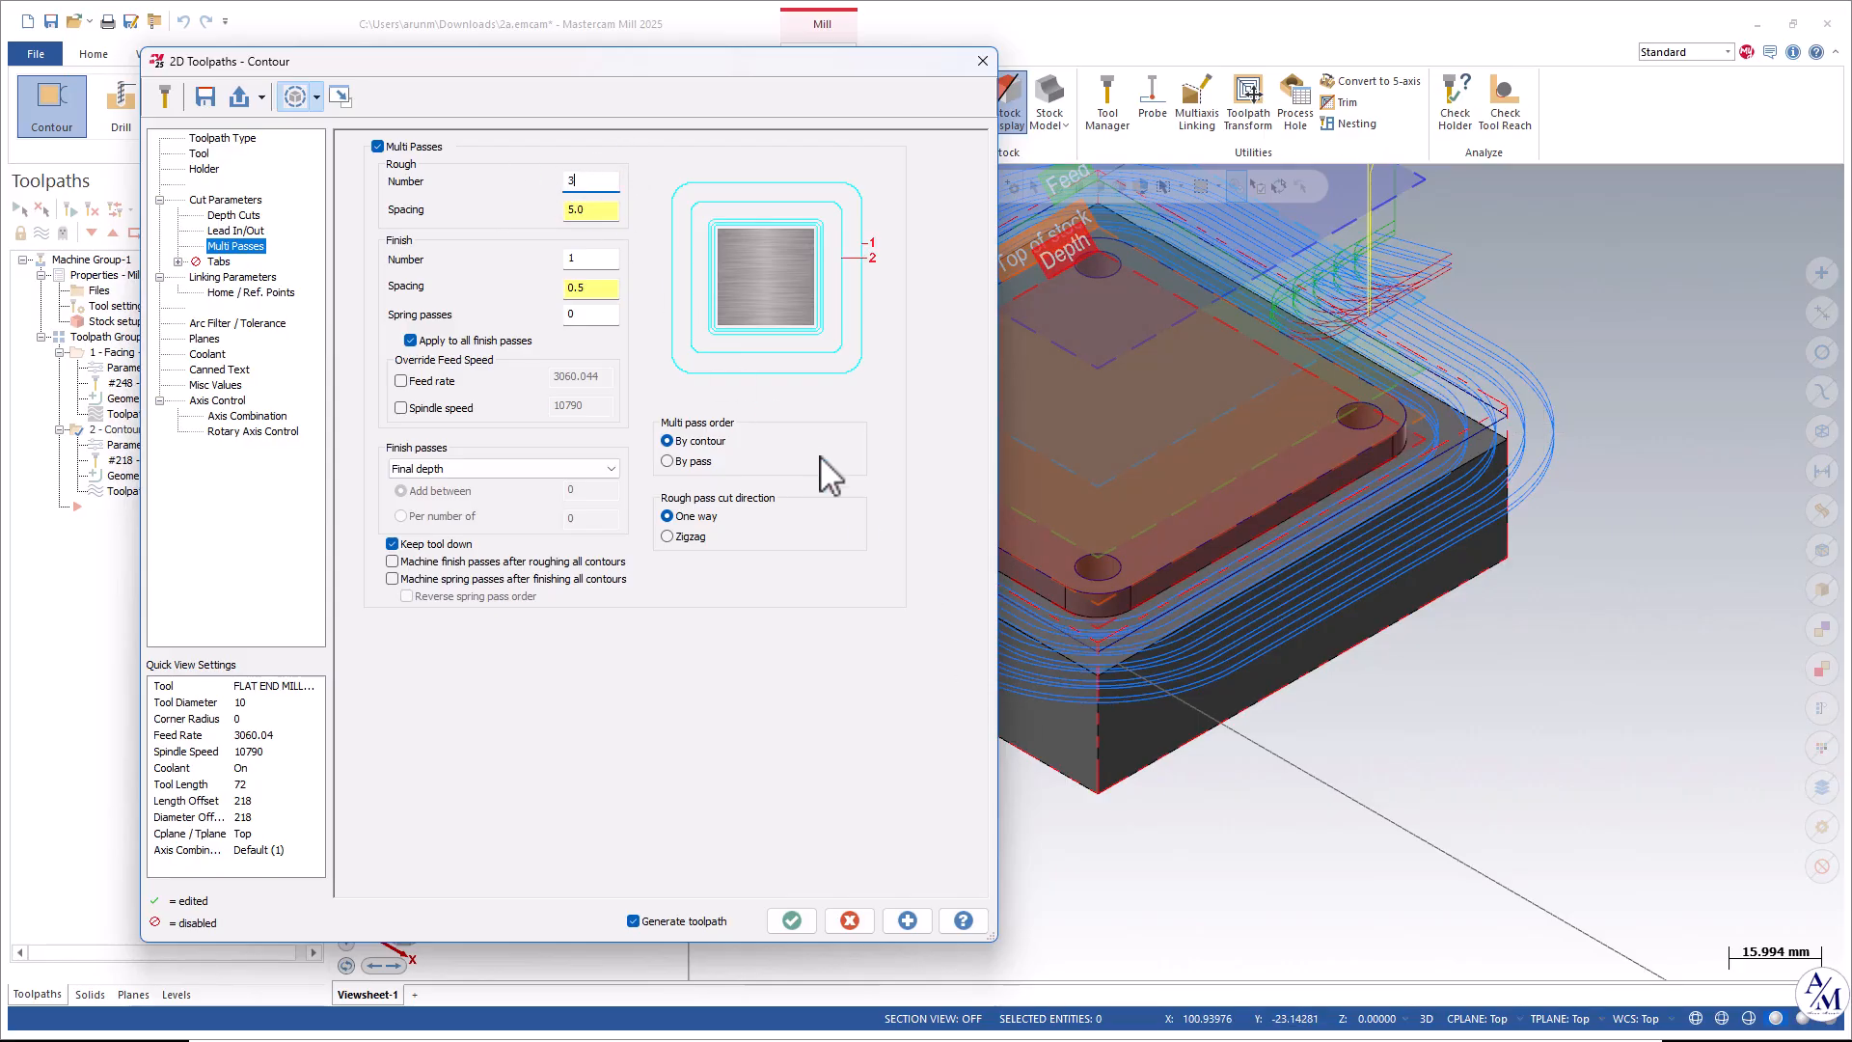
pyautogui.click(791, 920)
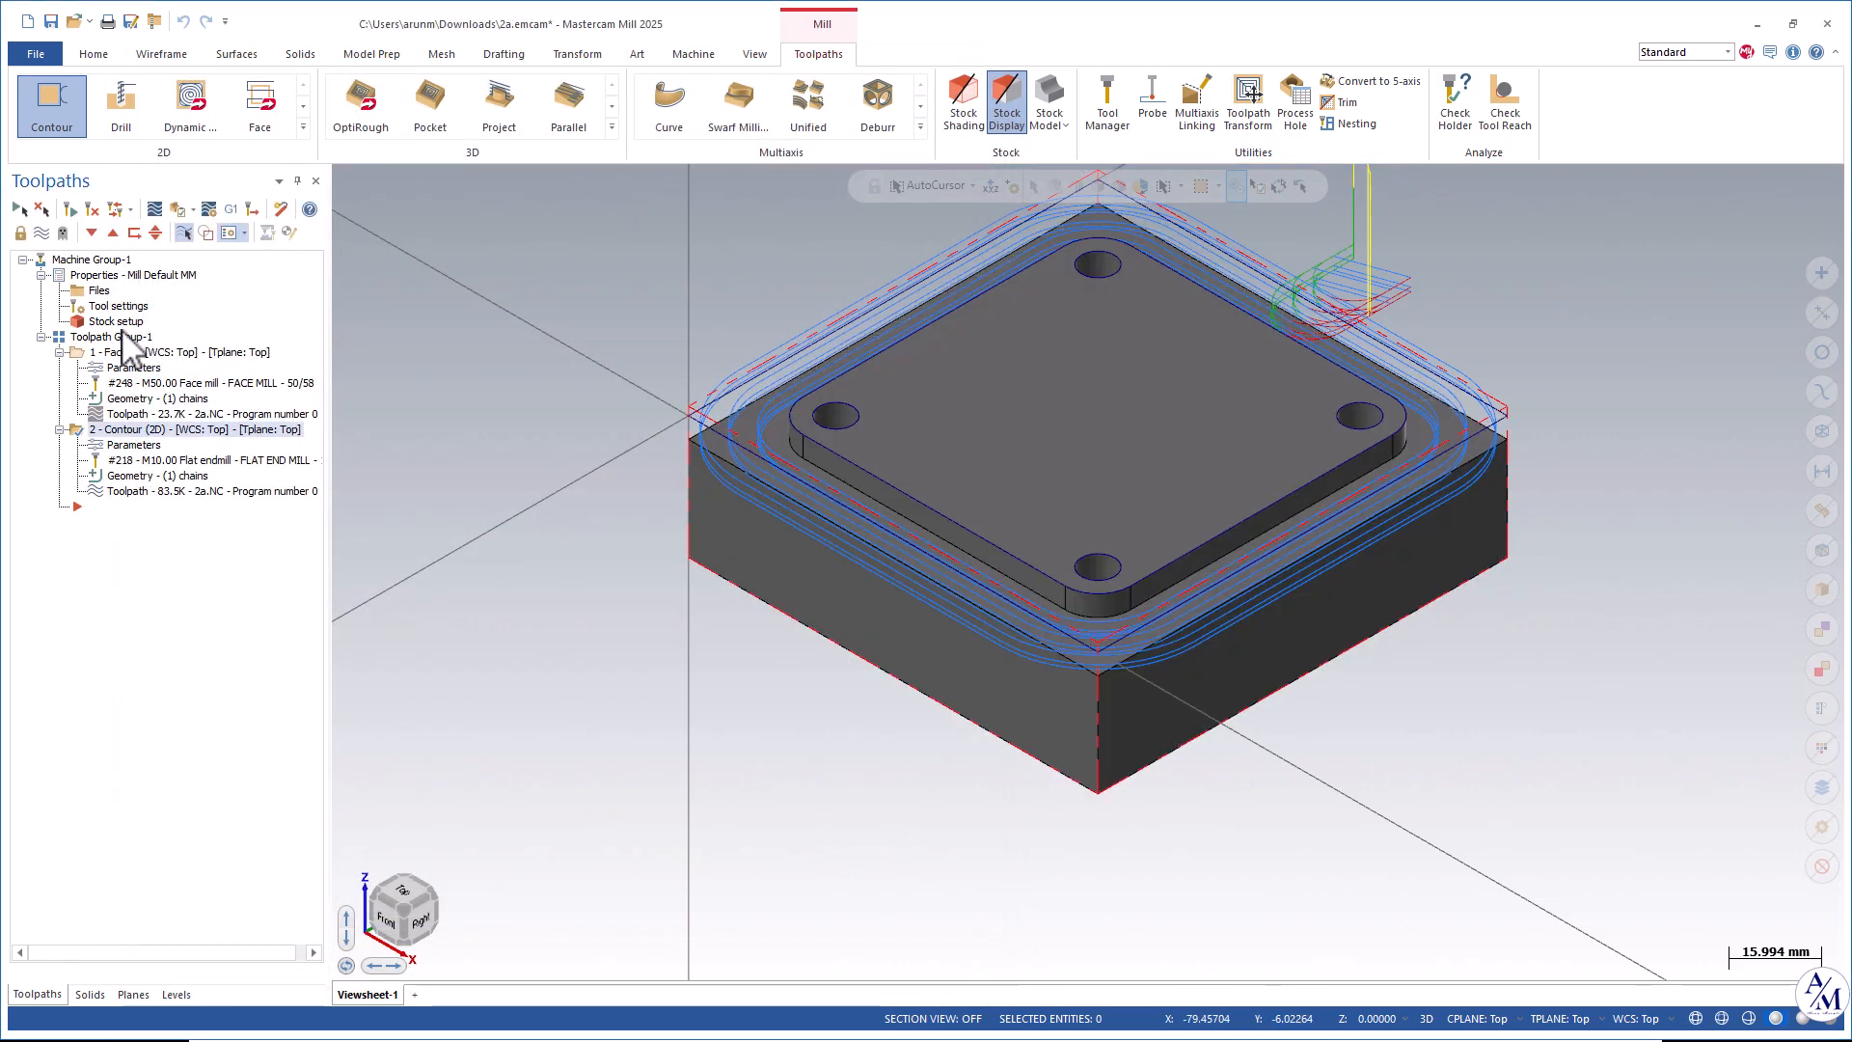
# Select all operations and play a full machine simulation of them, fitted to the view, then close it.
pyautogui.click(19, 209)
pyautogui.click(177, 209)
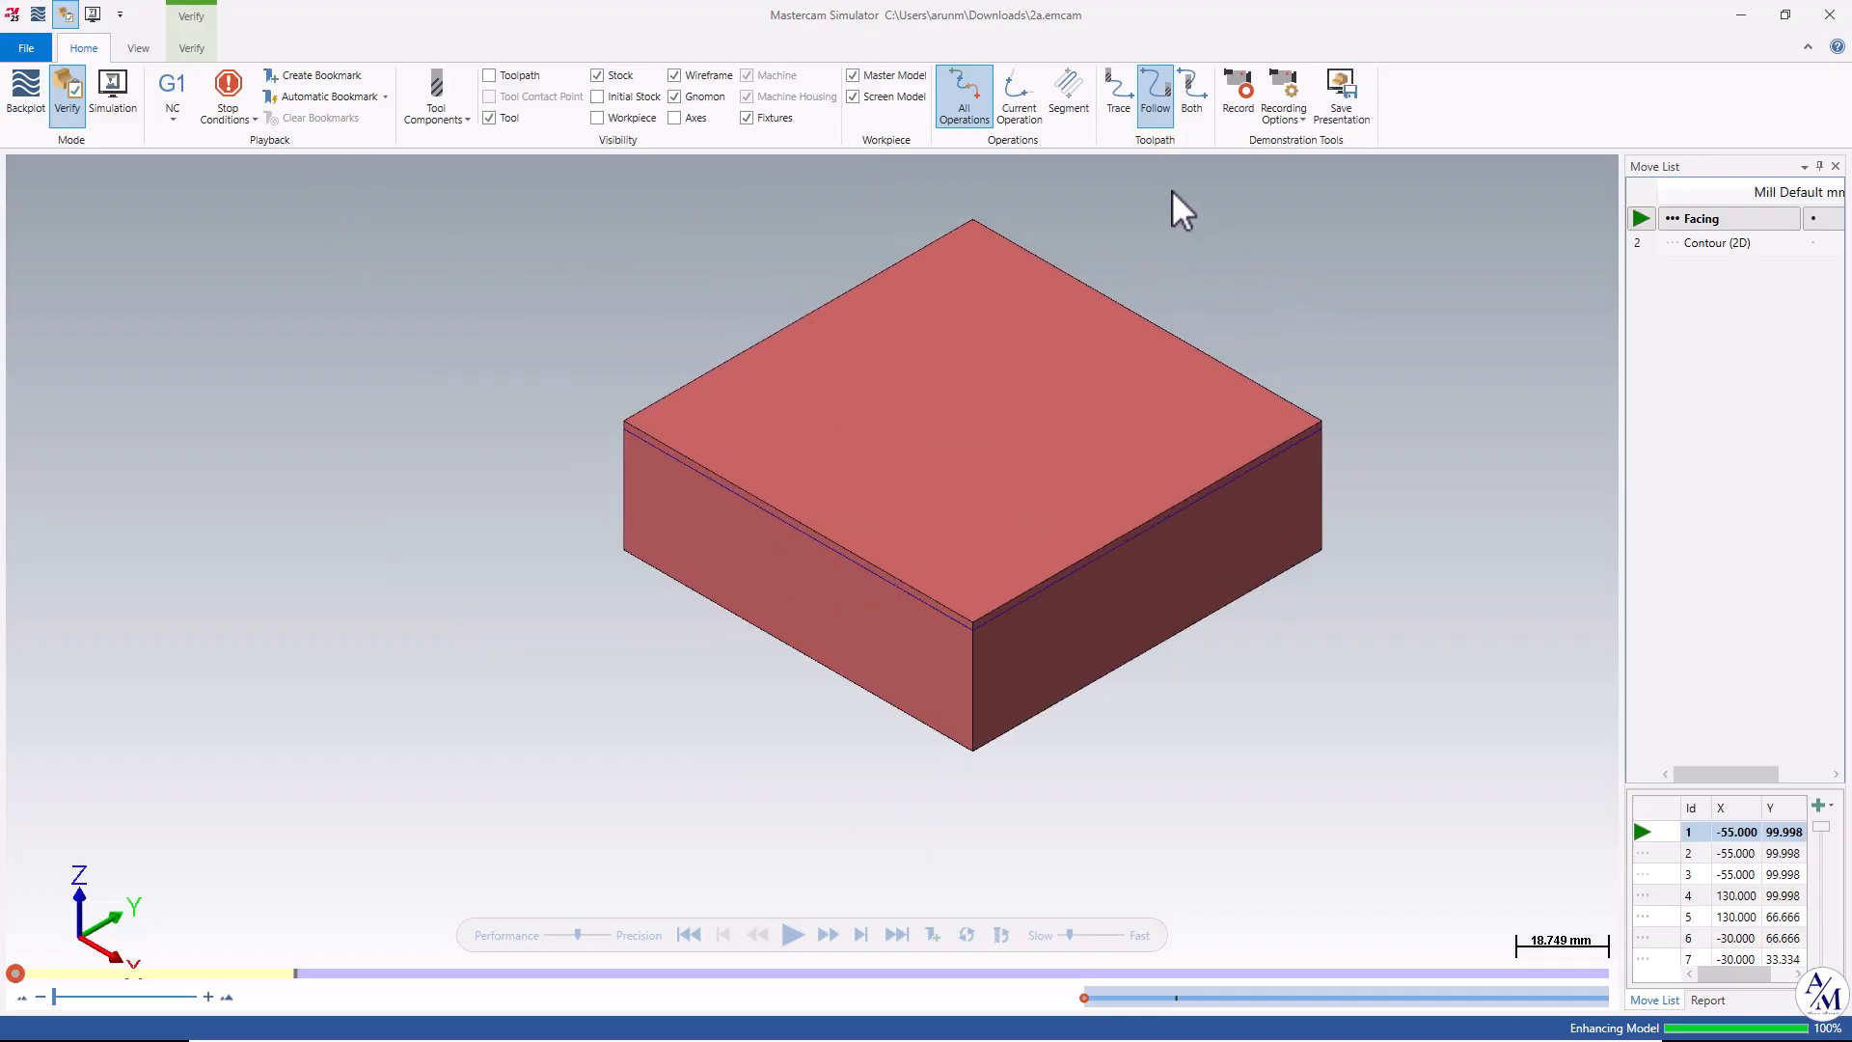
pyautogui.click(113, 92)
pyautogui.rightClick(993, 391)
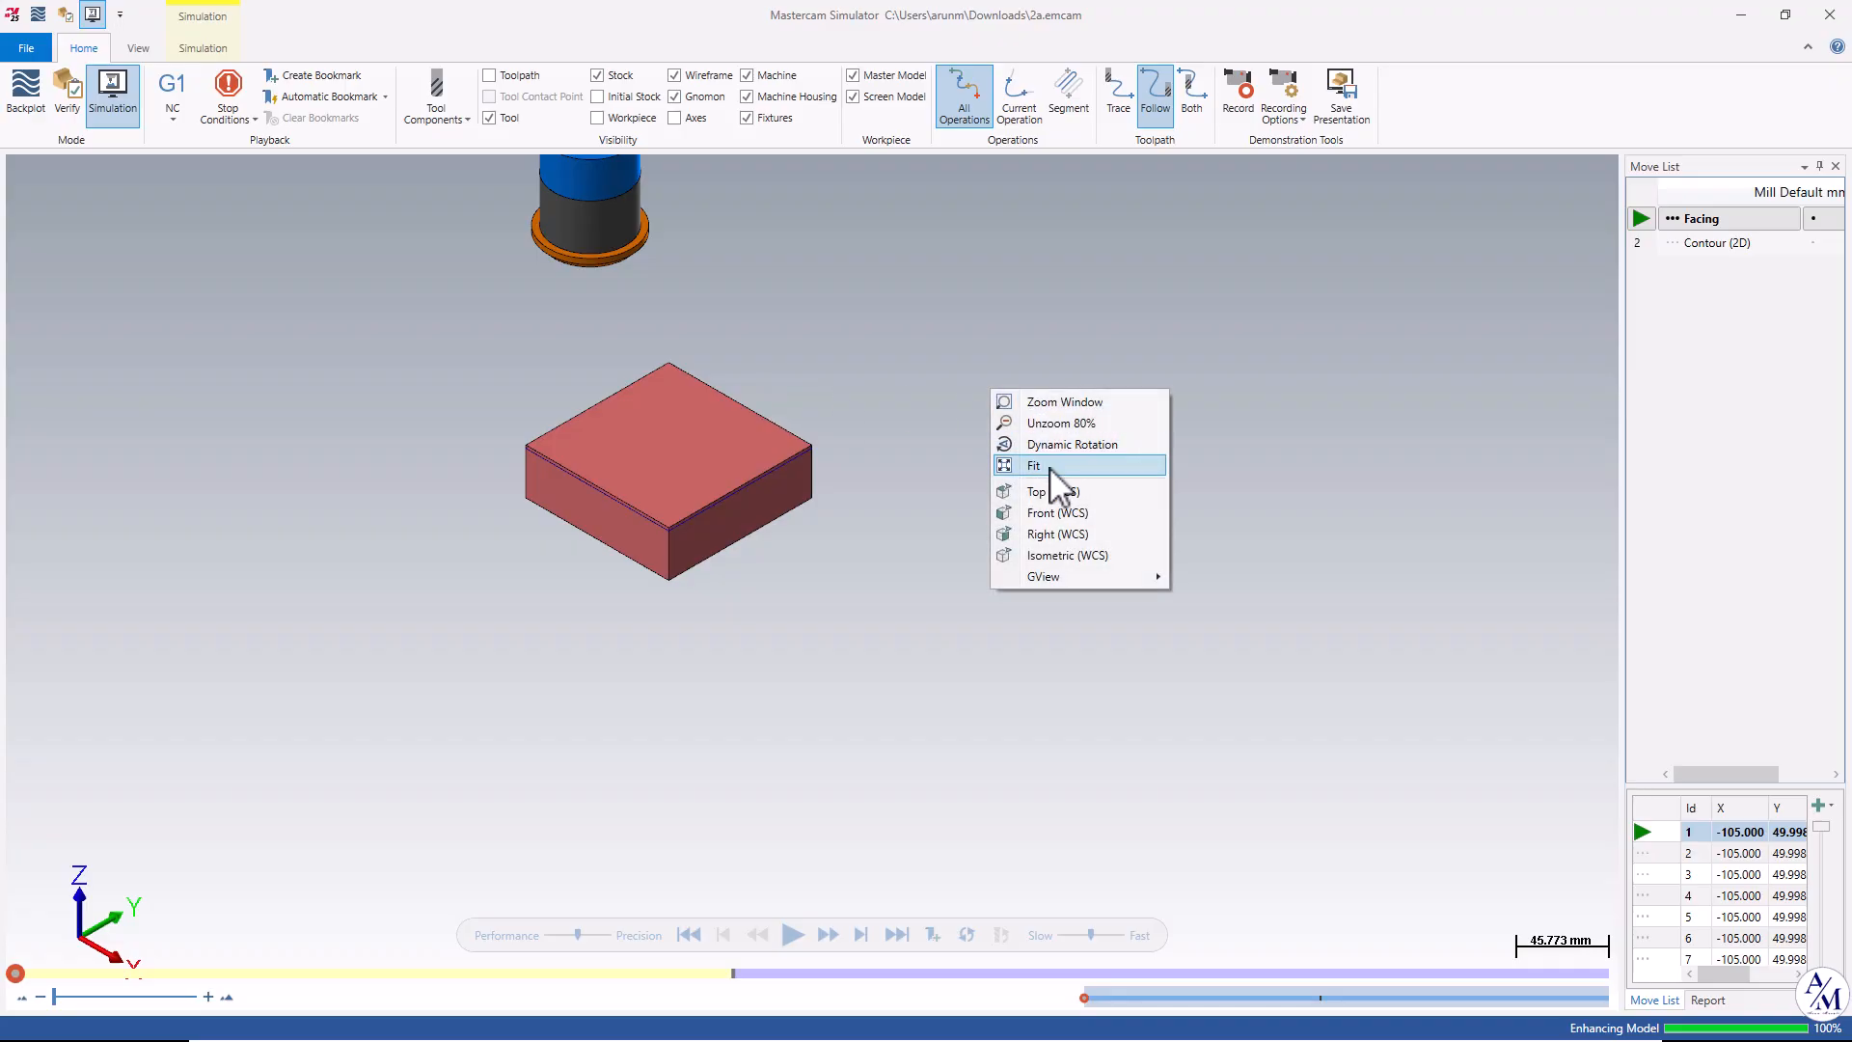
pyautogui.click(1037, 466)
pyautogui.scroll(5, 847, 836)
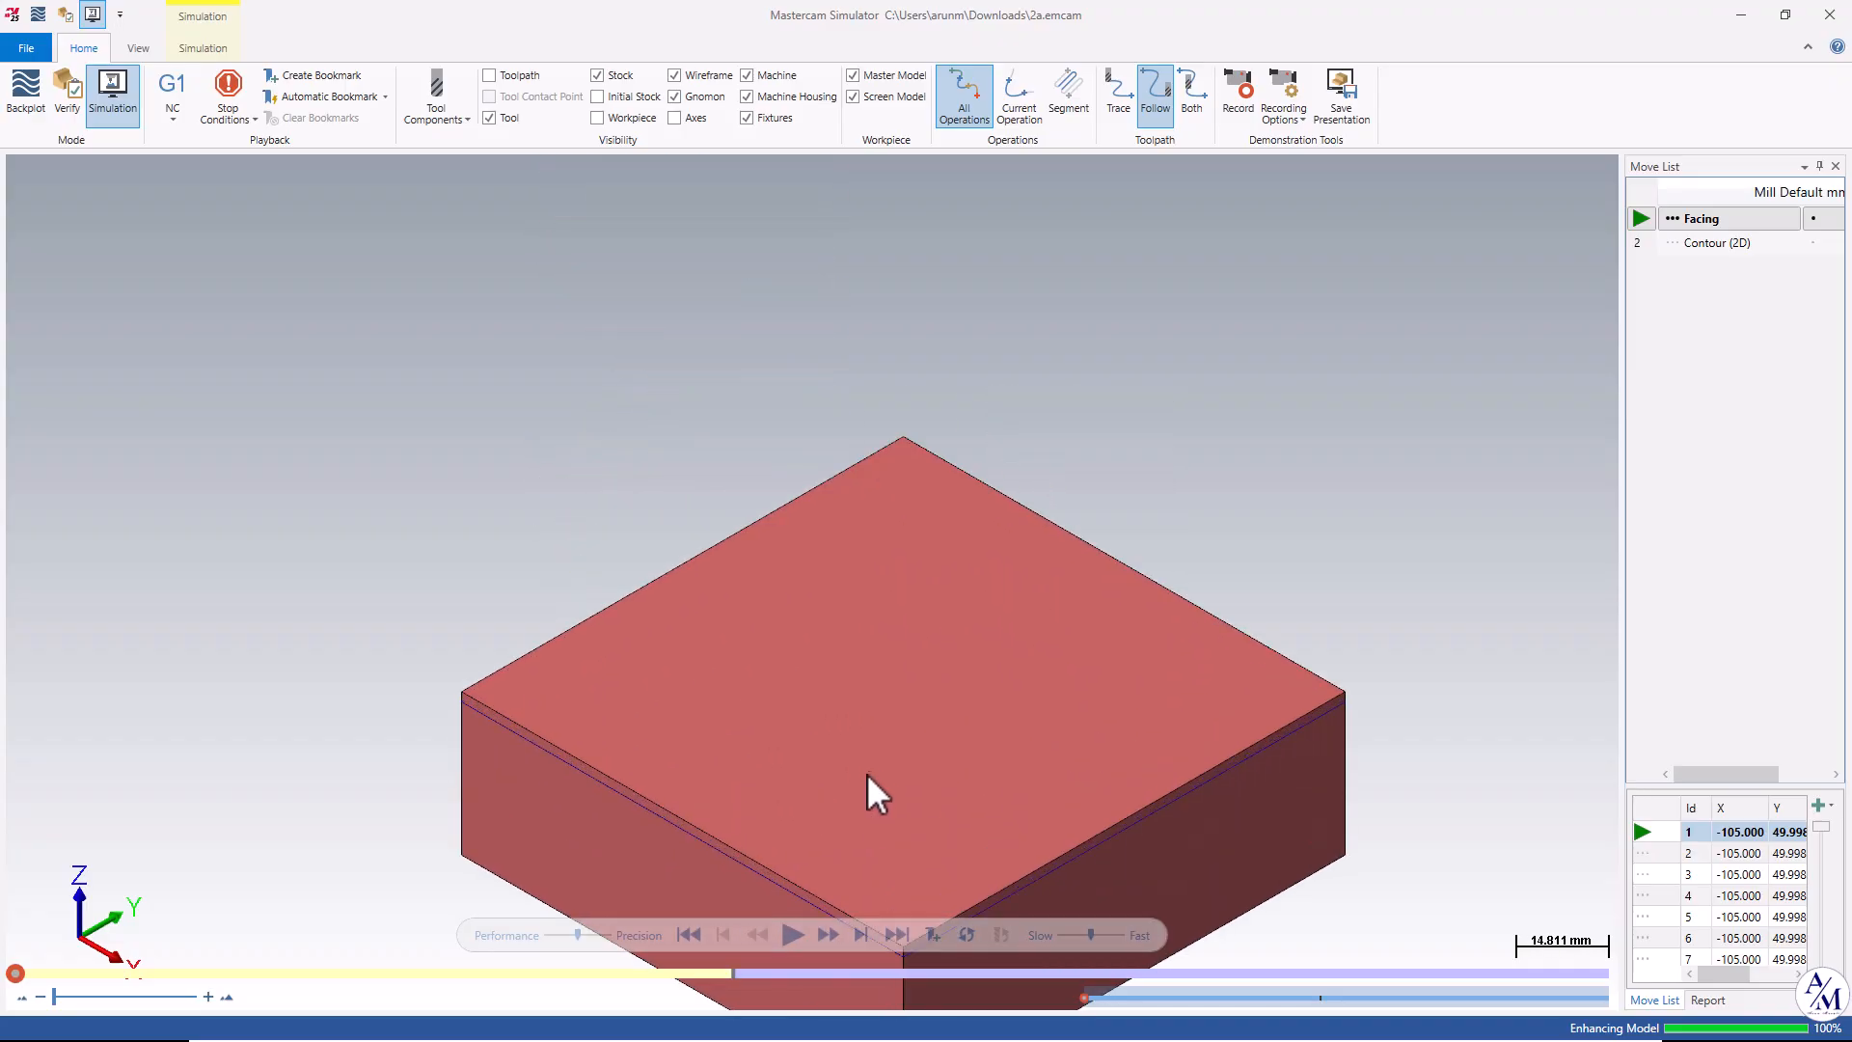
pyautogui.moveTo(897, 637); pyautogui.dragTo(887, 510, button='middle')
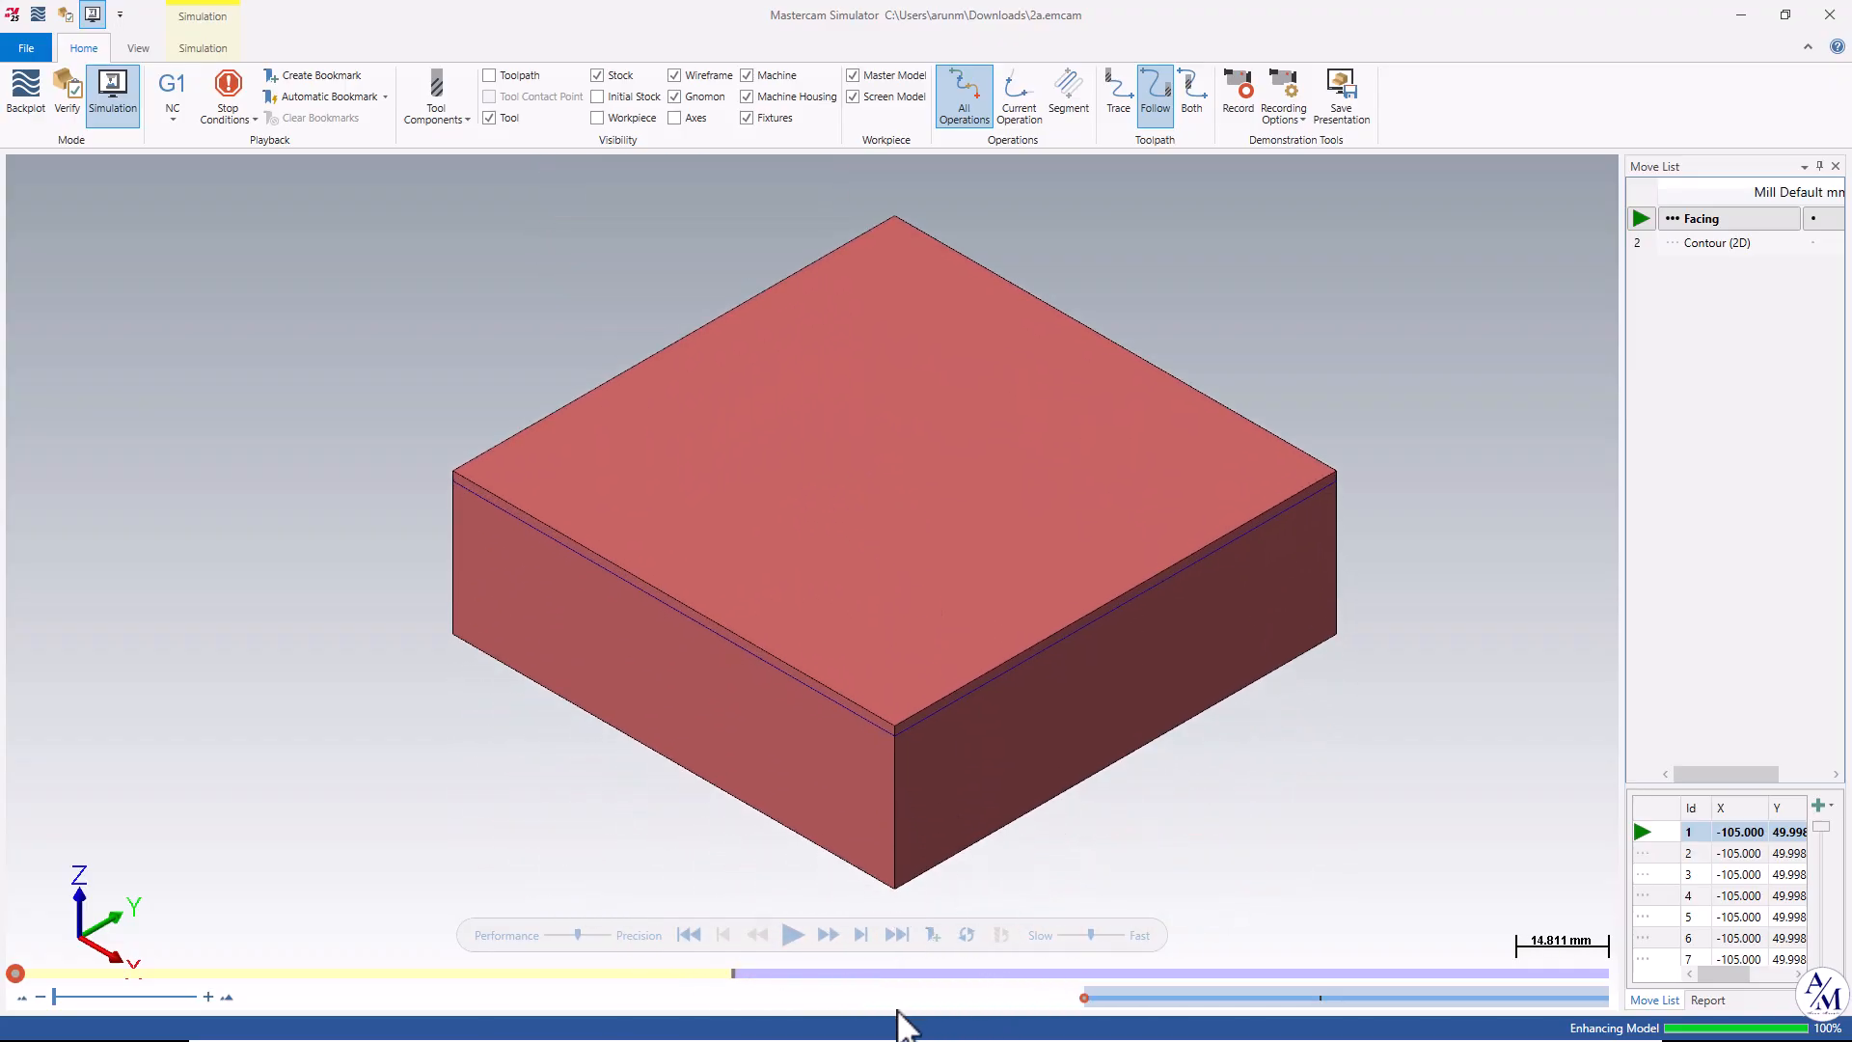
pyautogui.click(1079, 934)
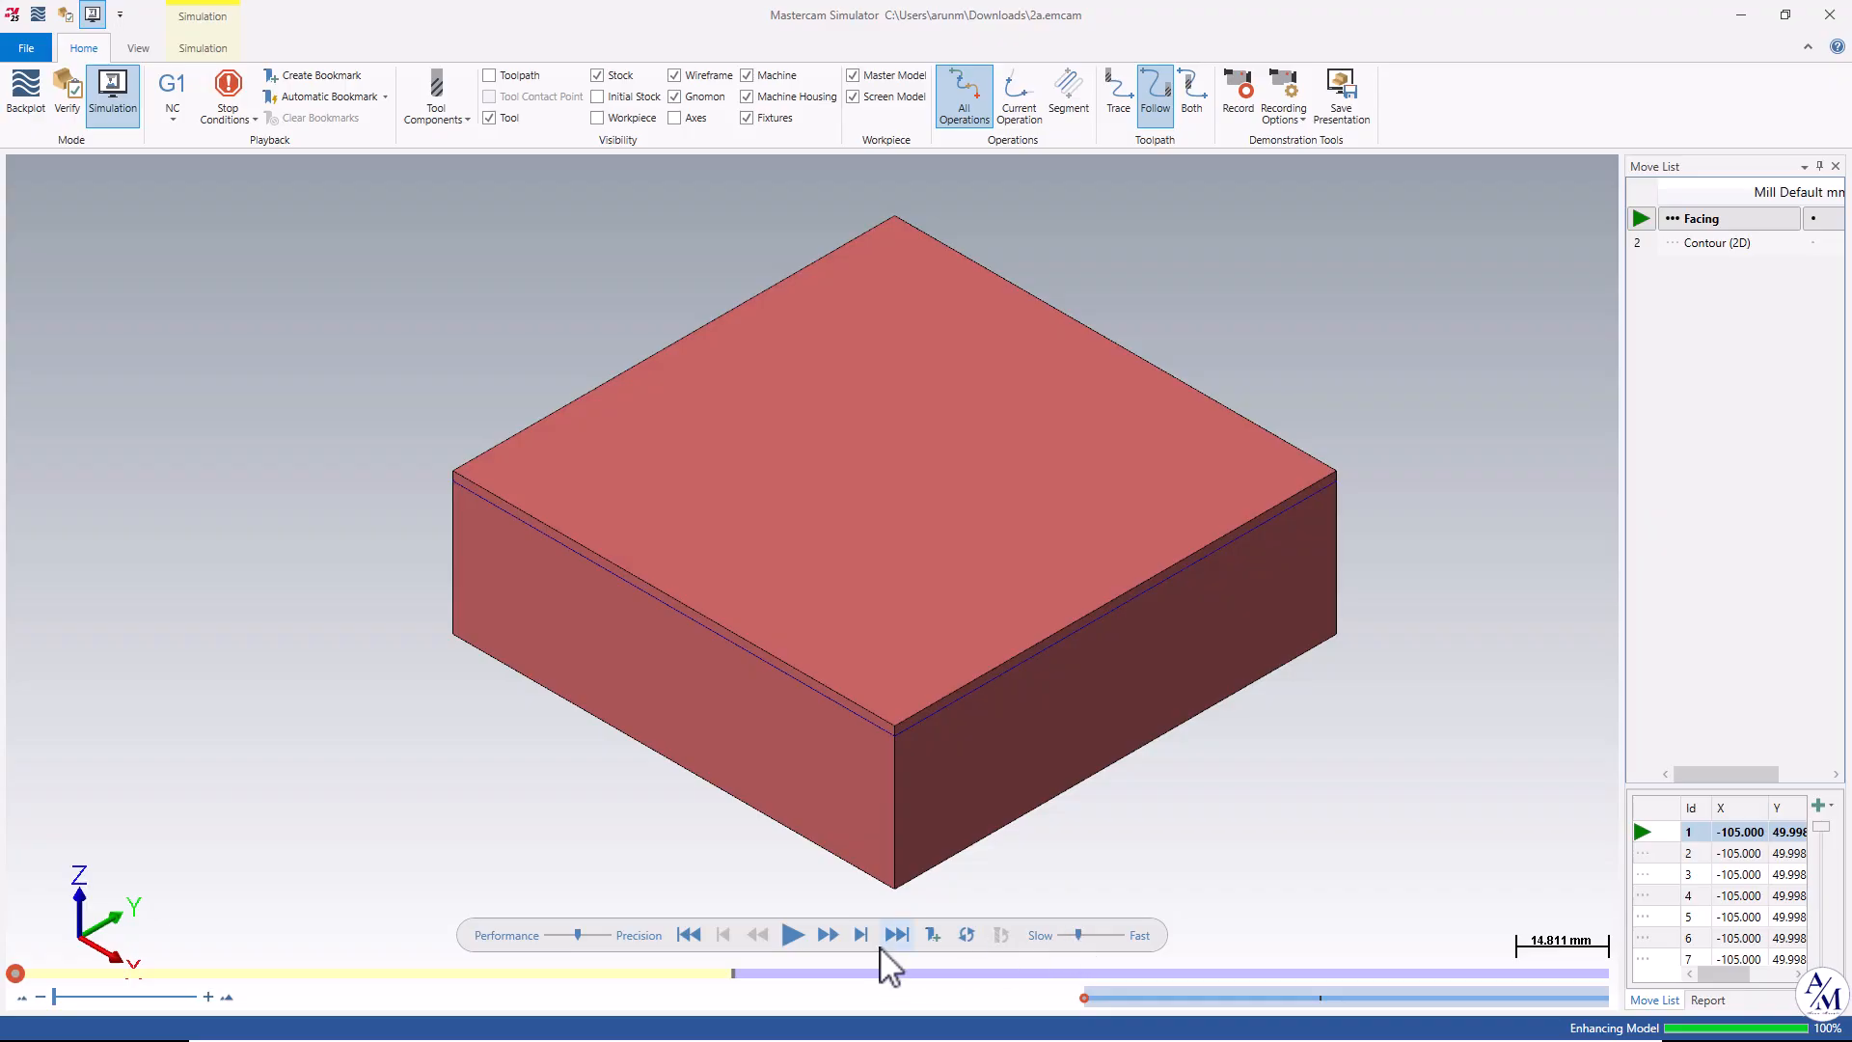
pyautogui.click(793, 935)
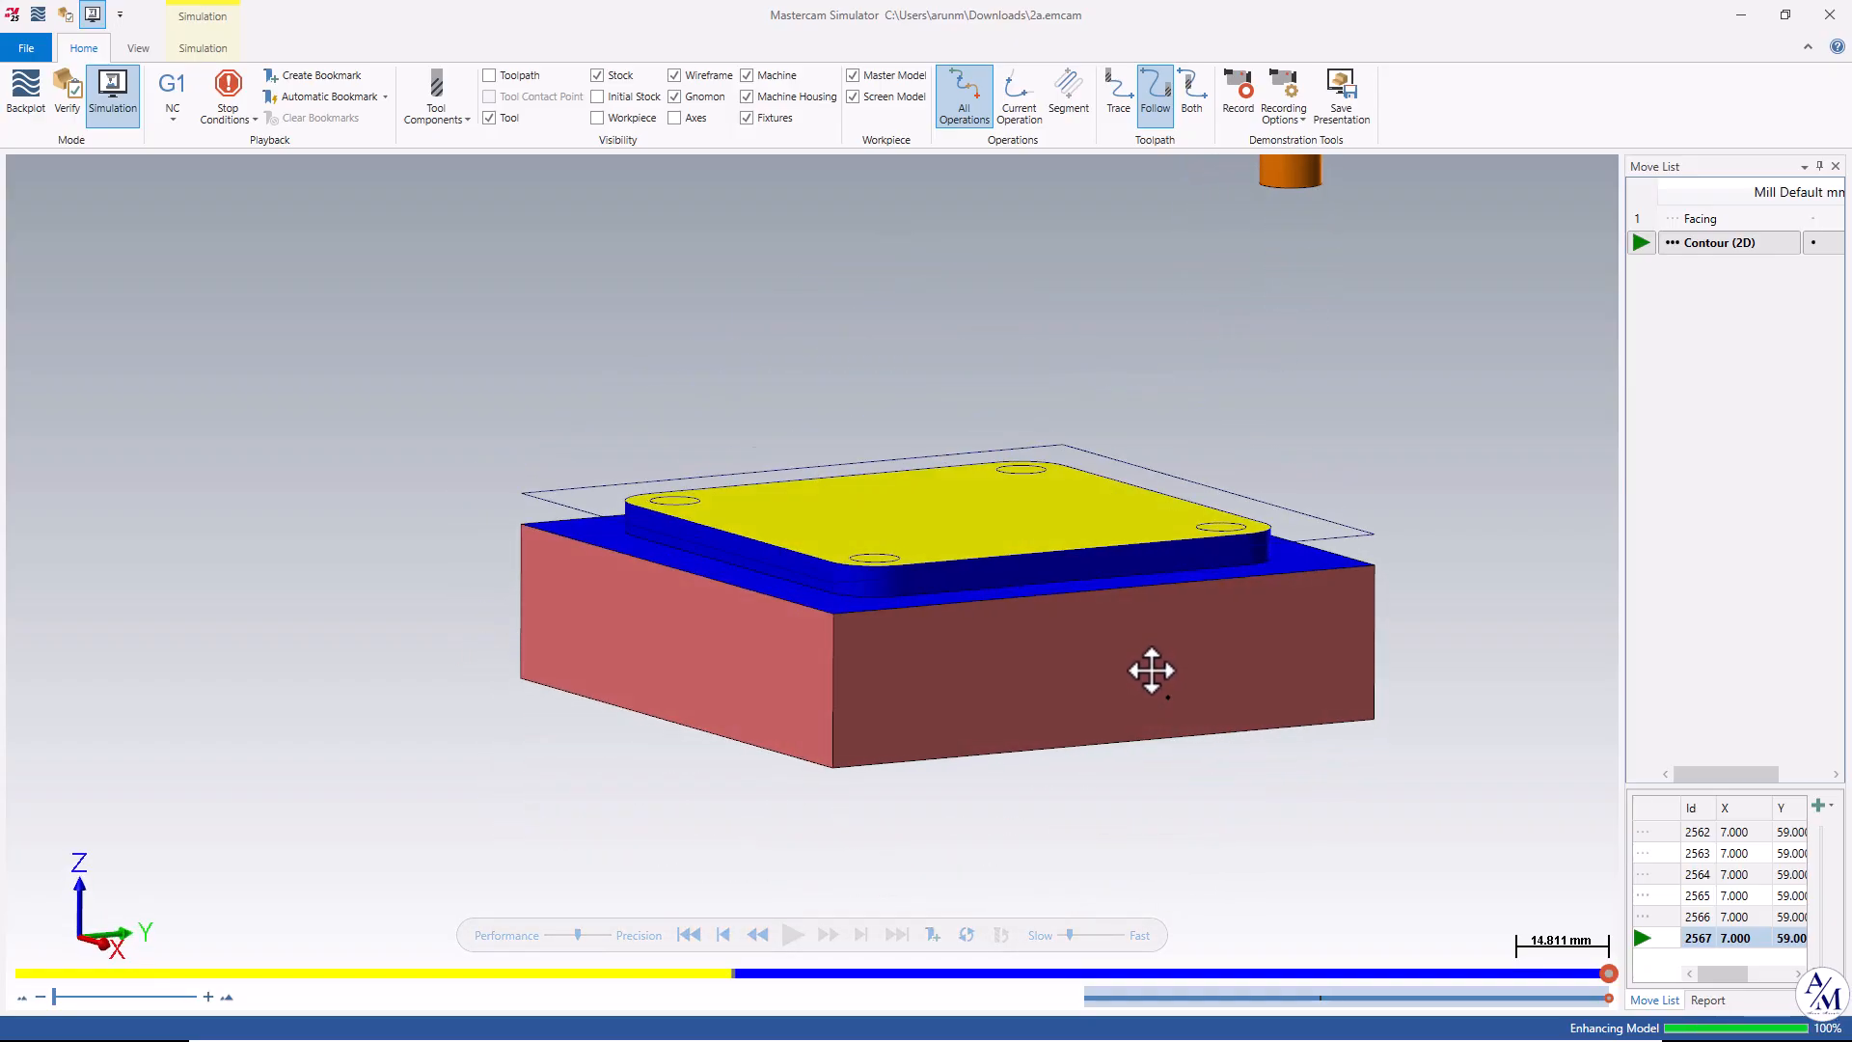
pyautogui.click(1830, 14)
# Start a Drill toolpath and hide the Solid level so only the wireframe geometry shows.
pyautogui.scroll(-2, 1269, 603)
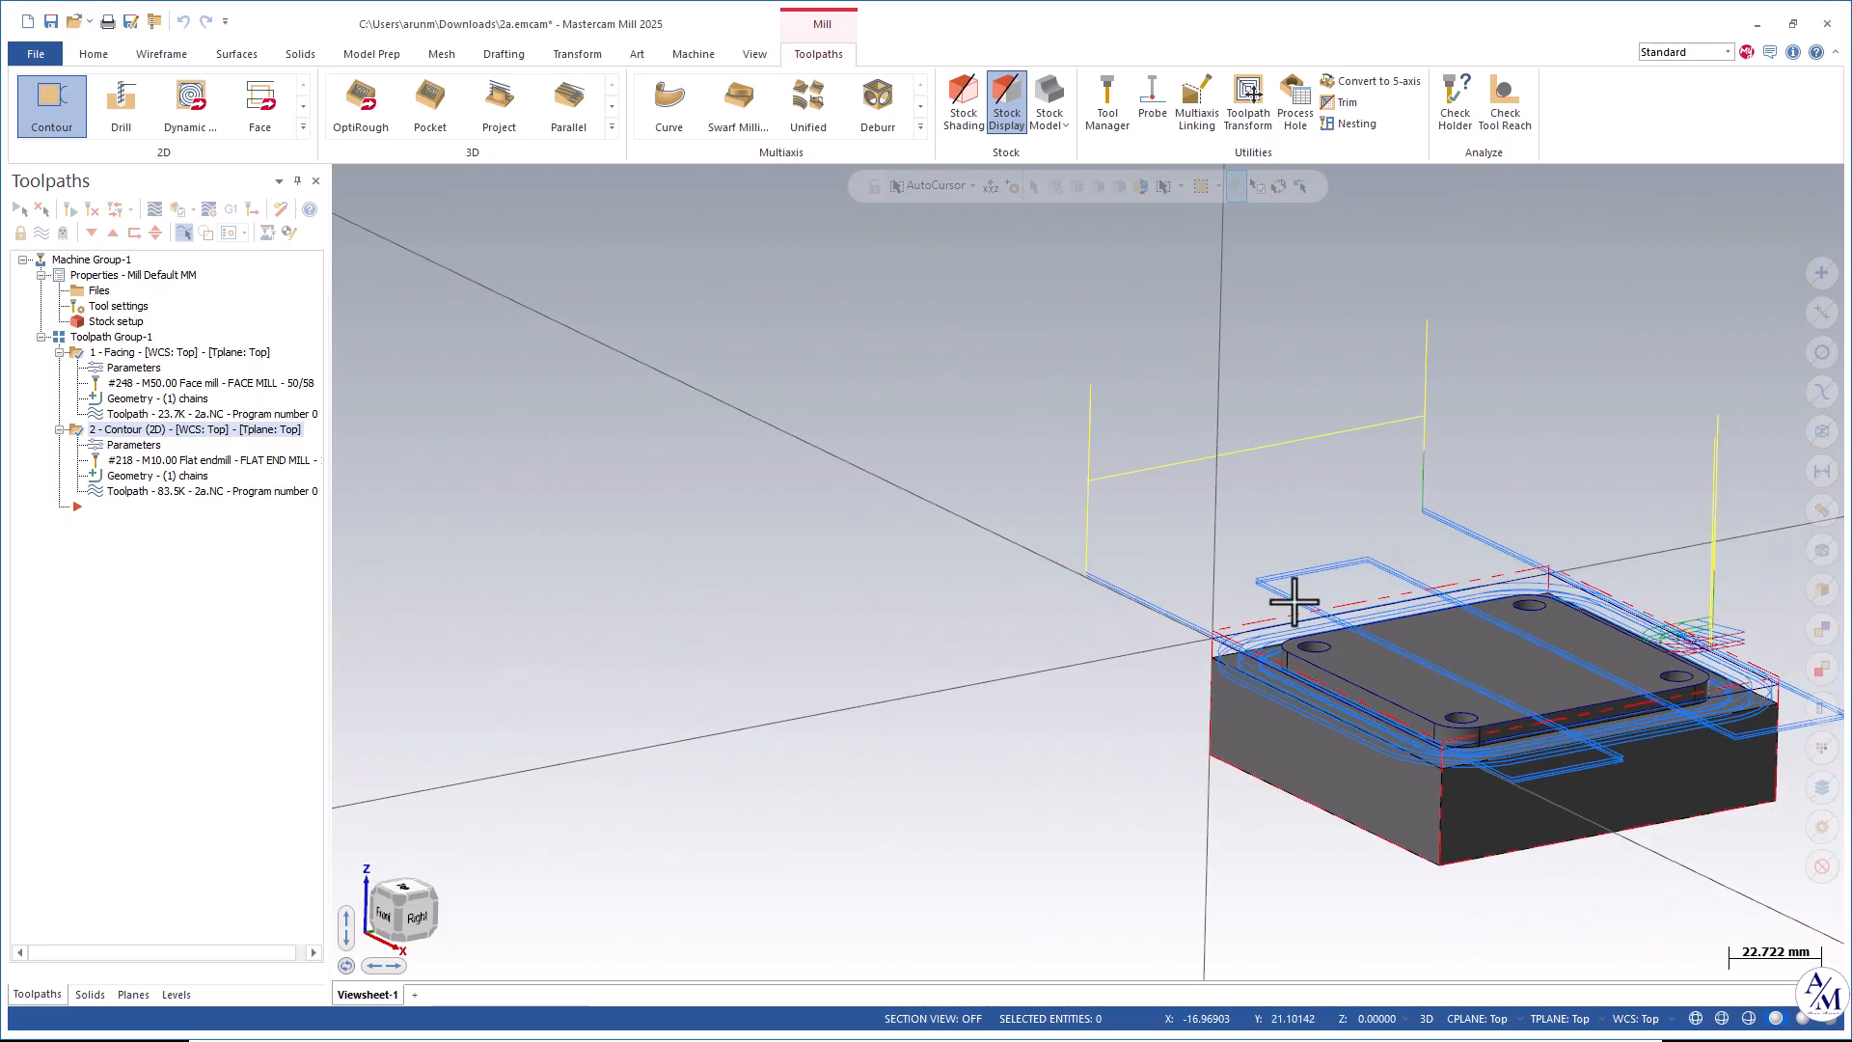
pyautogui.moveTo(1297, 439); pyautogui.dragTo(1090, 398, button='middle')
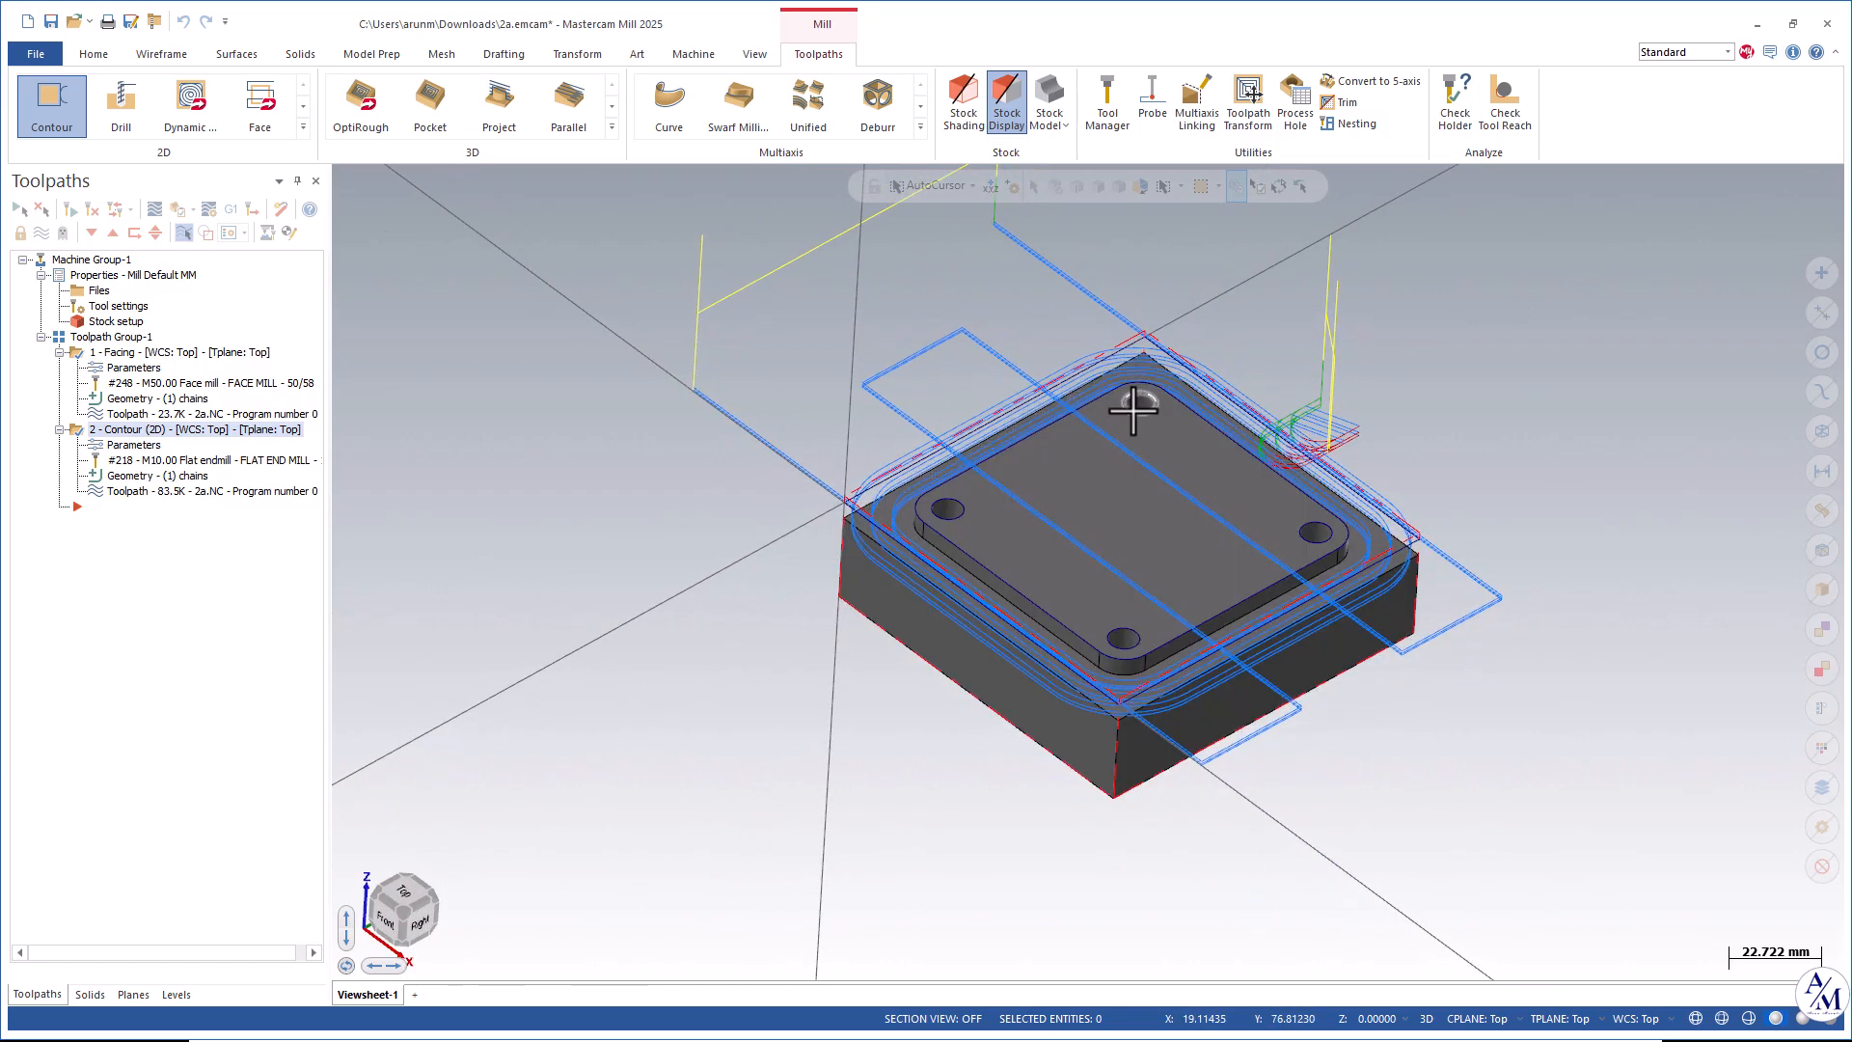
pyautogui.click(122, 106)
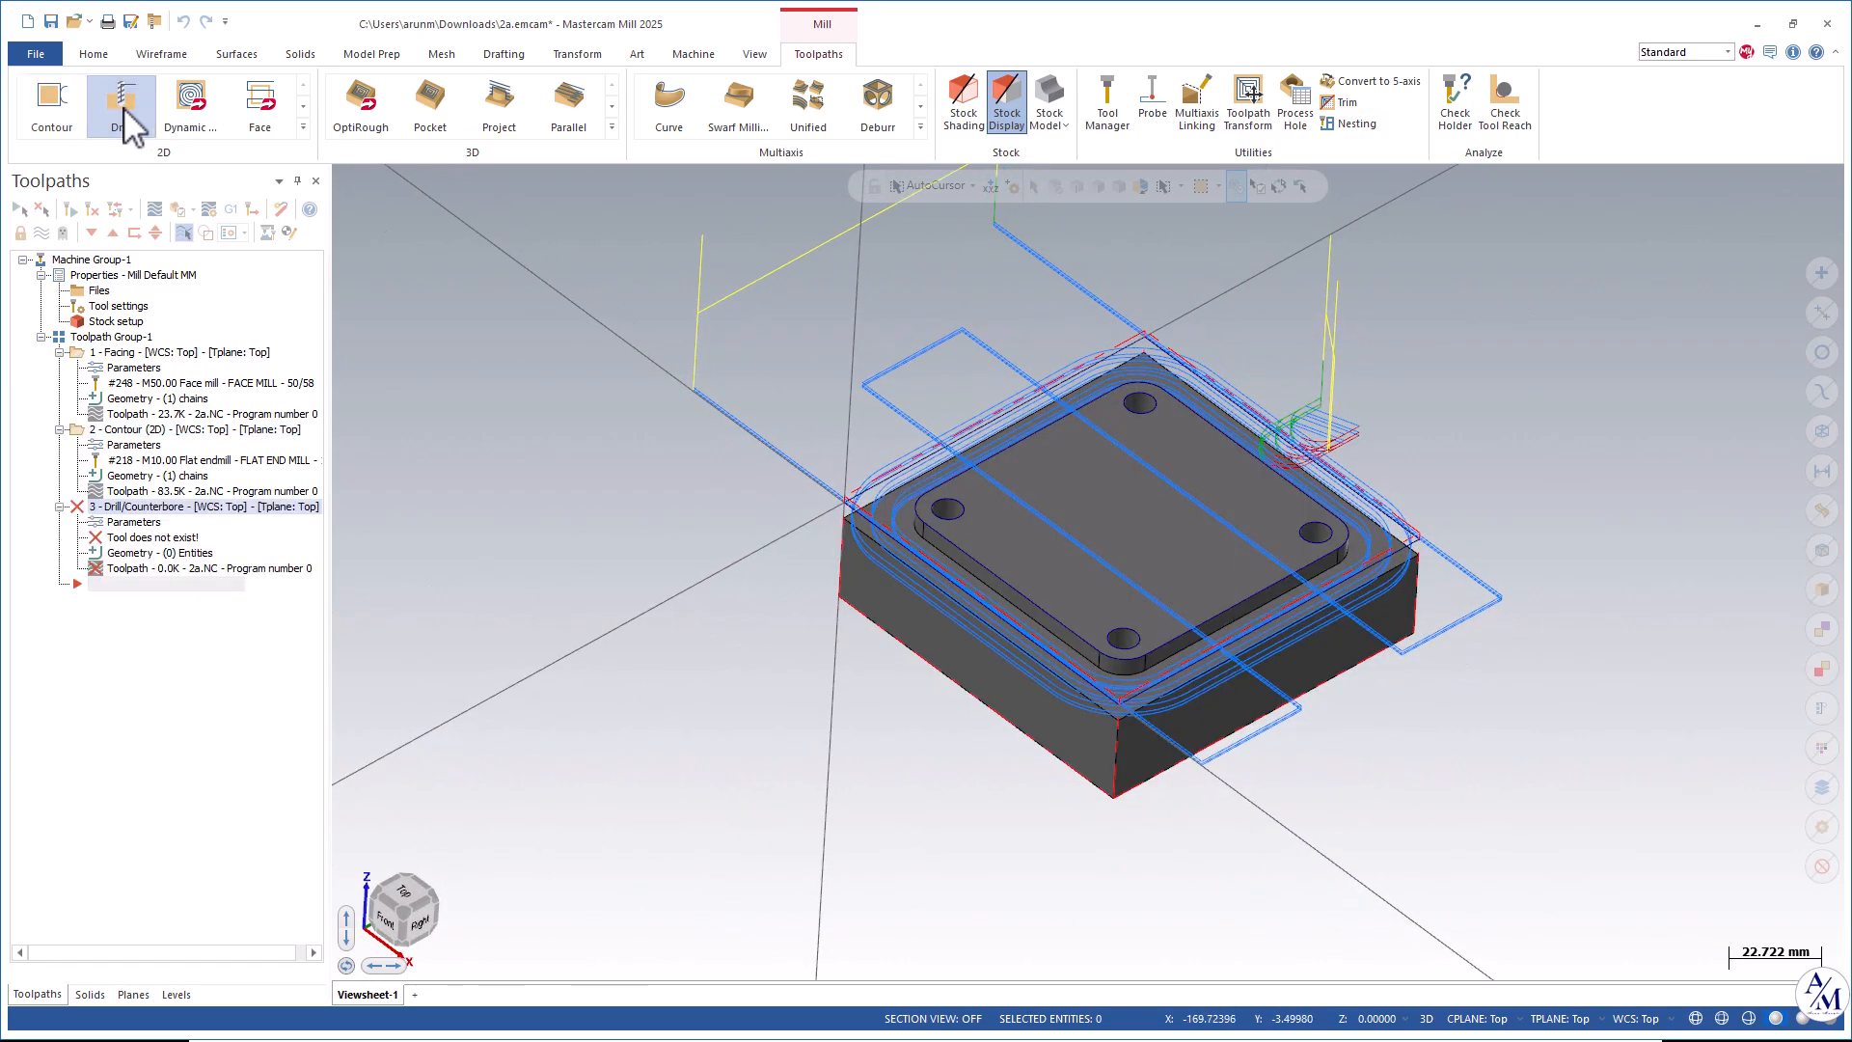
pyautogui.moveTo(1308, 313); pyautogui.dragTo(1317, 330, button='middle')
pyautogui.scroll(2, 820, 439)
pyautogui.click(176, 997)
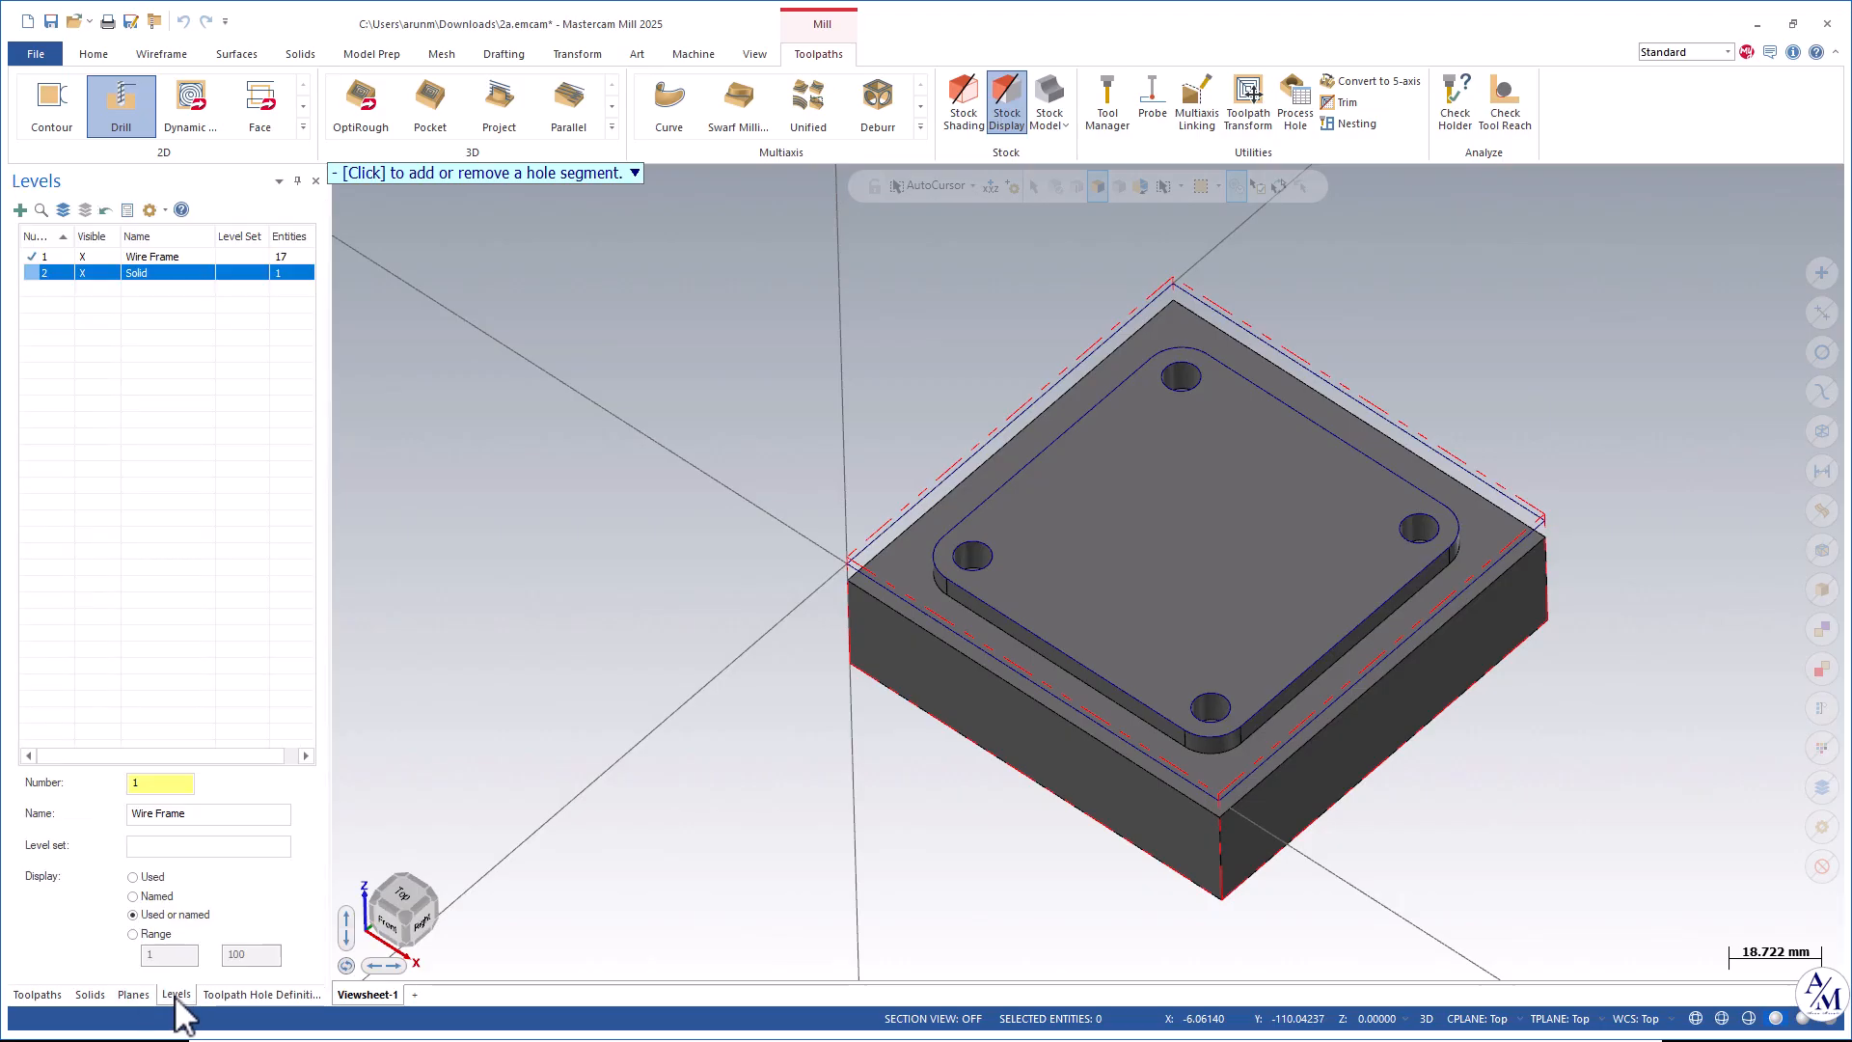
pyautogui.click(87, 274)
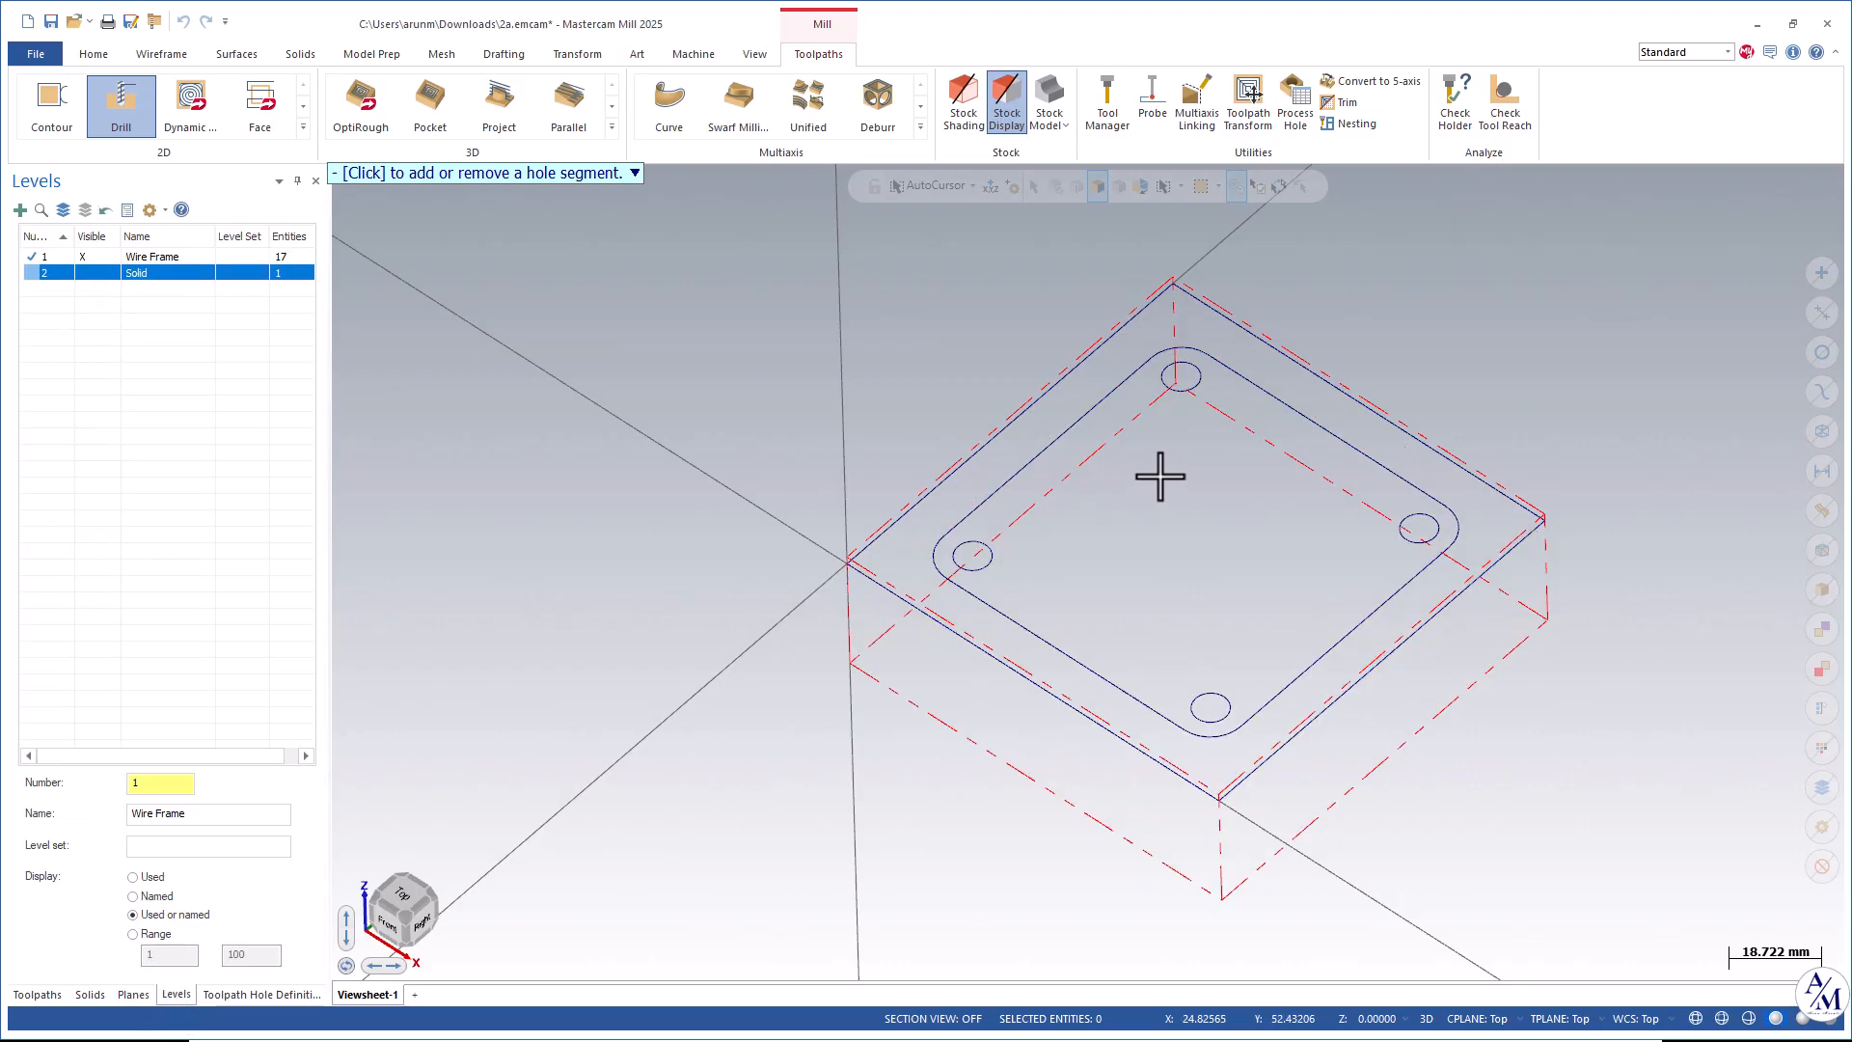
# Select all four 8 mm hole arcs for the drill toolpath by matching an arc.
pyautogui.click(253, 996)
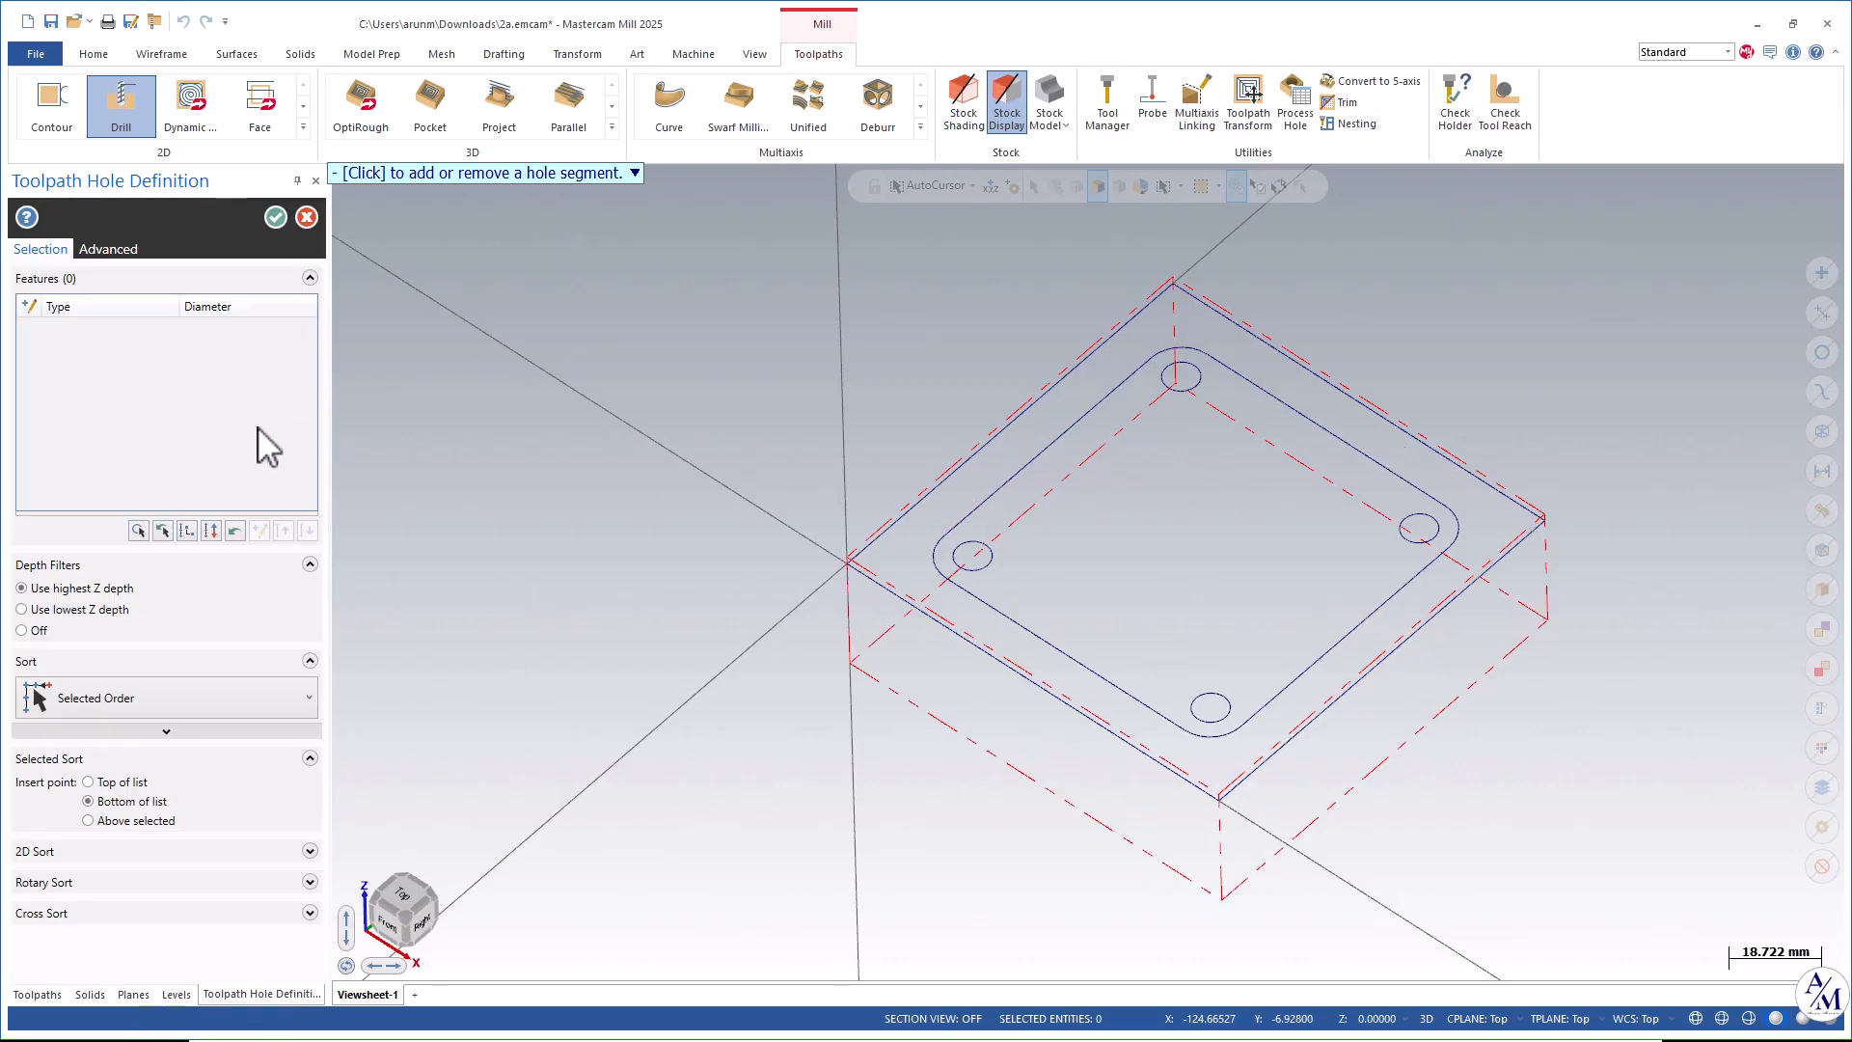
pyautogui.click(157, 529)
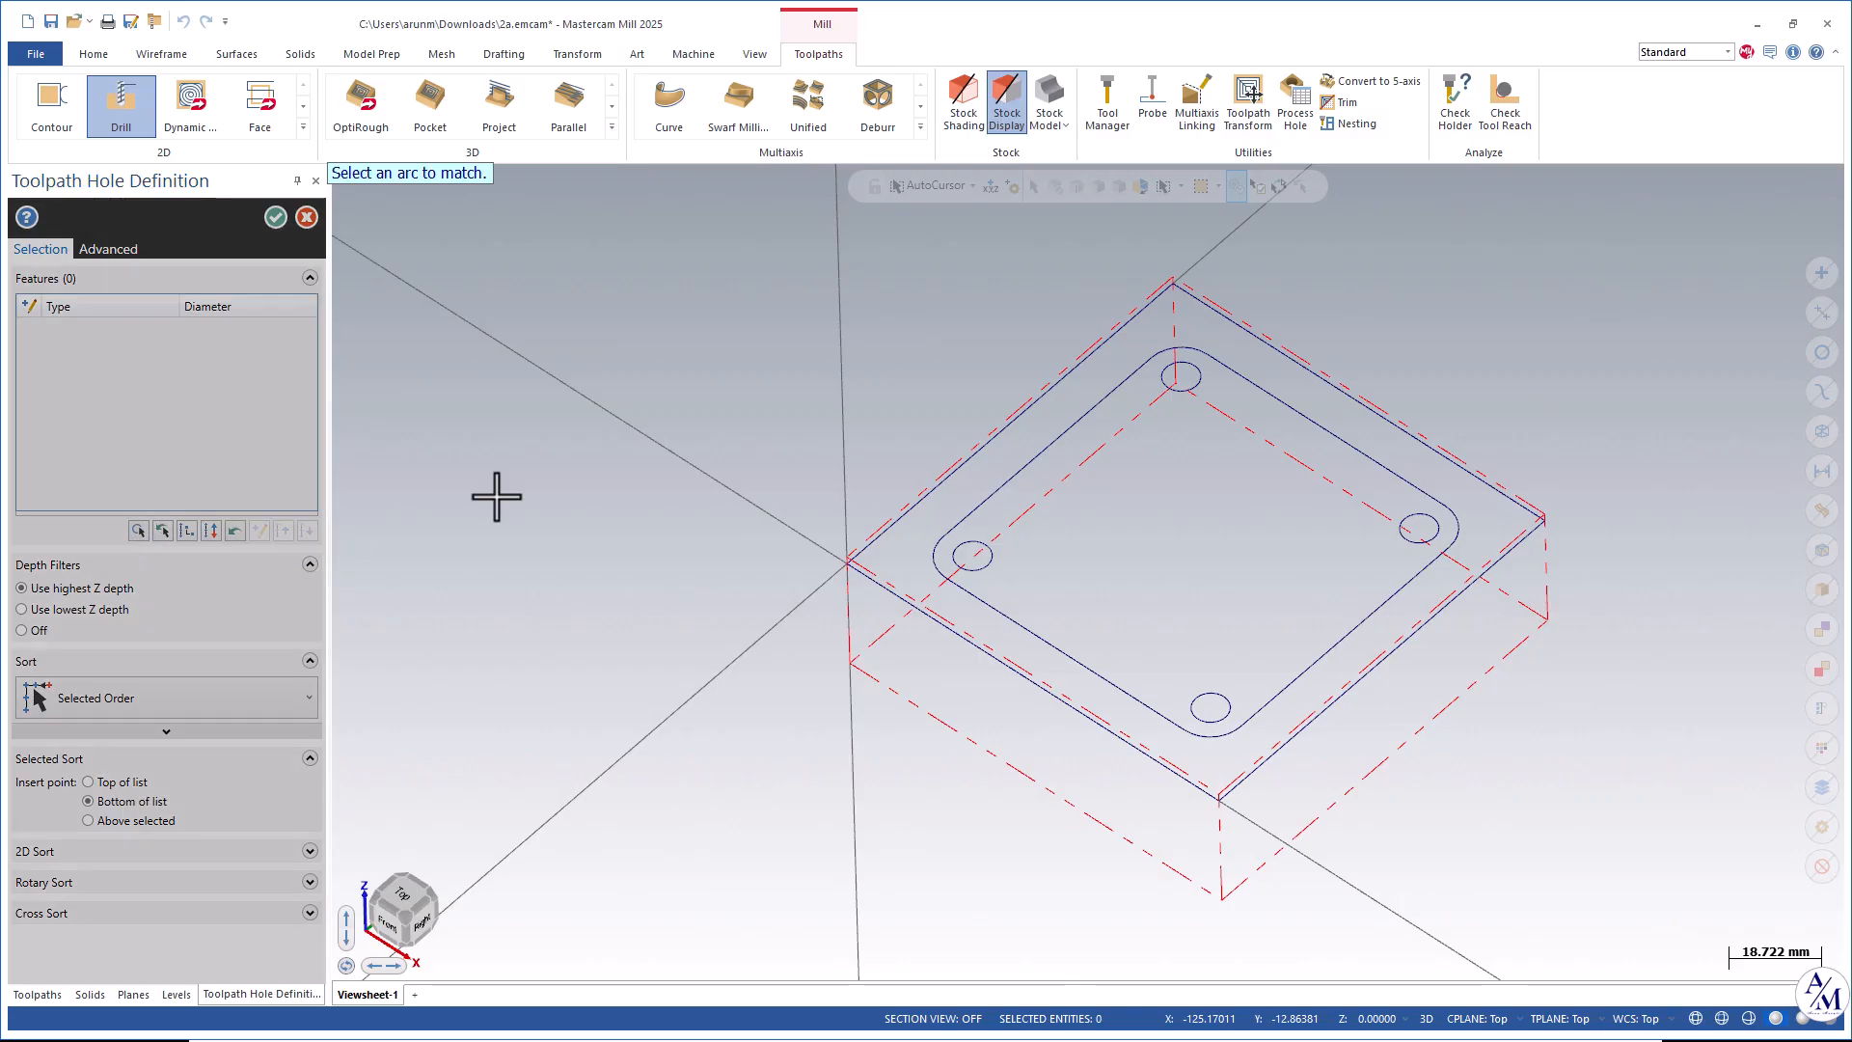
pyautogui.click(1182, 378)
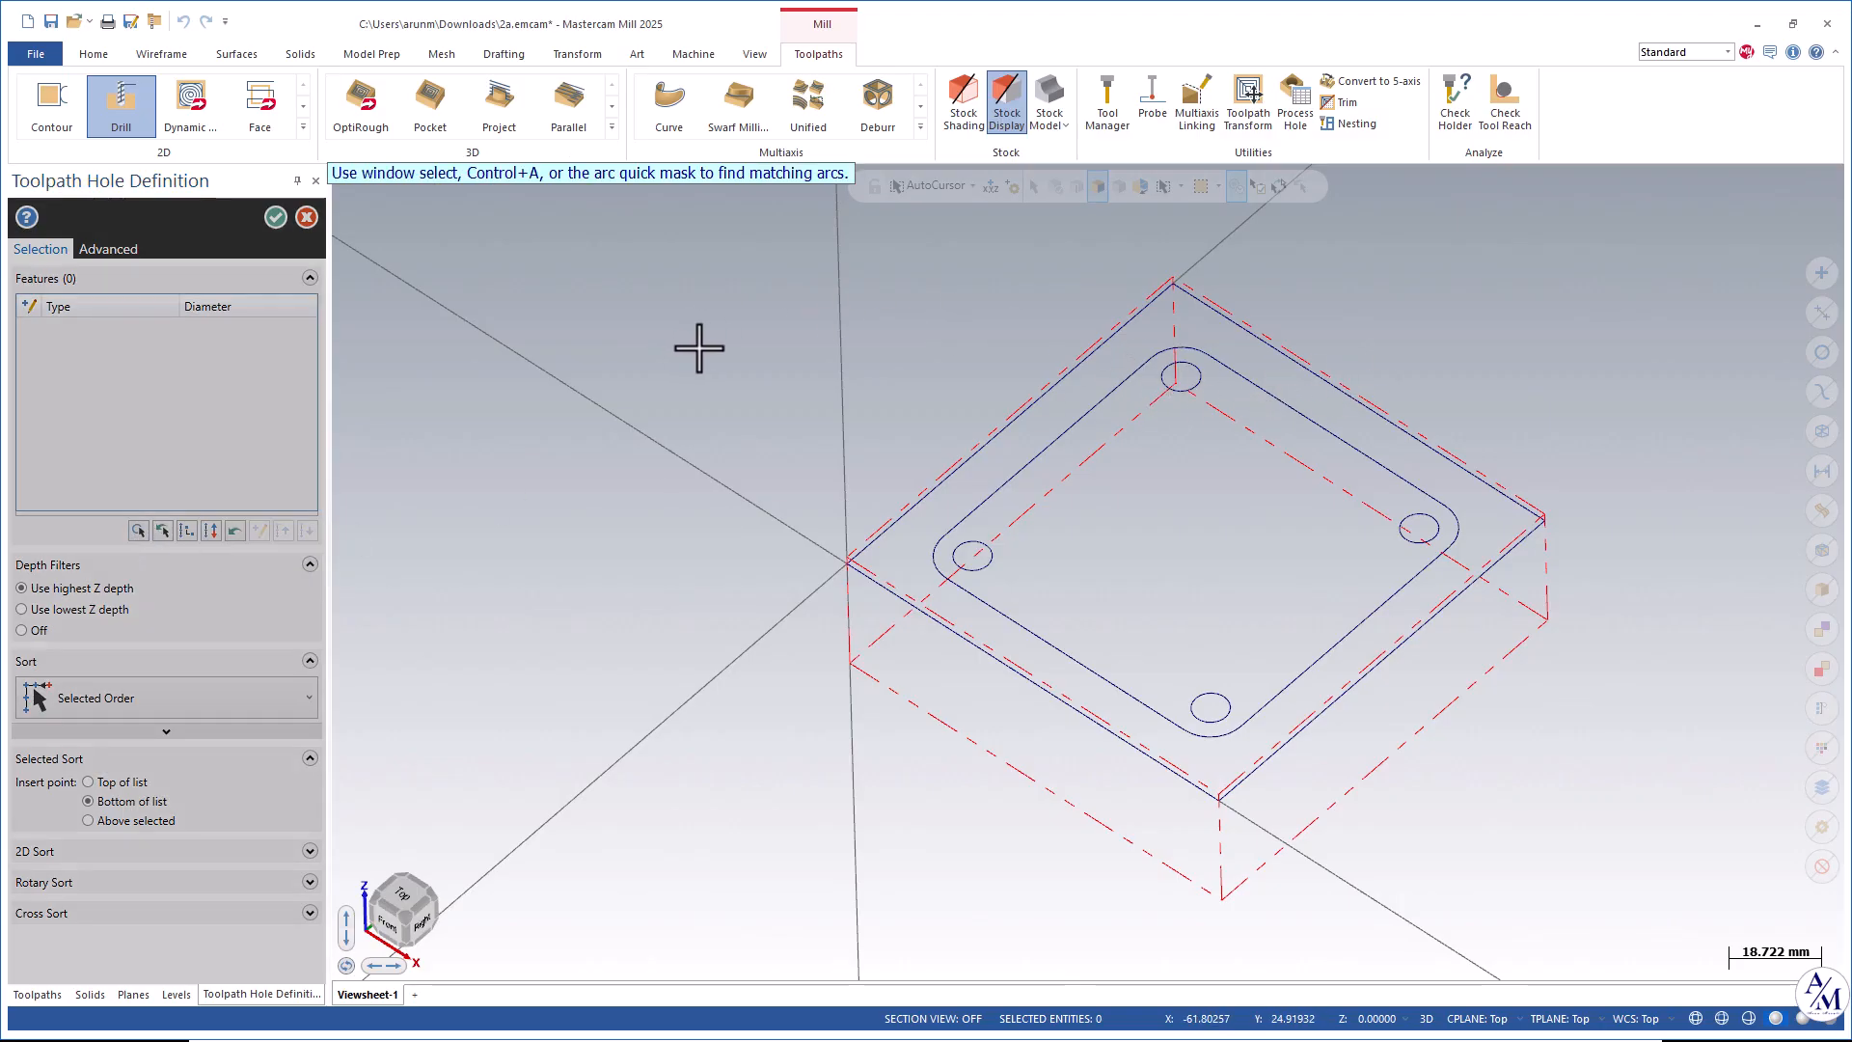
pyautogui.hotkey('ctrl', 'a')
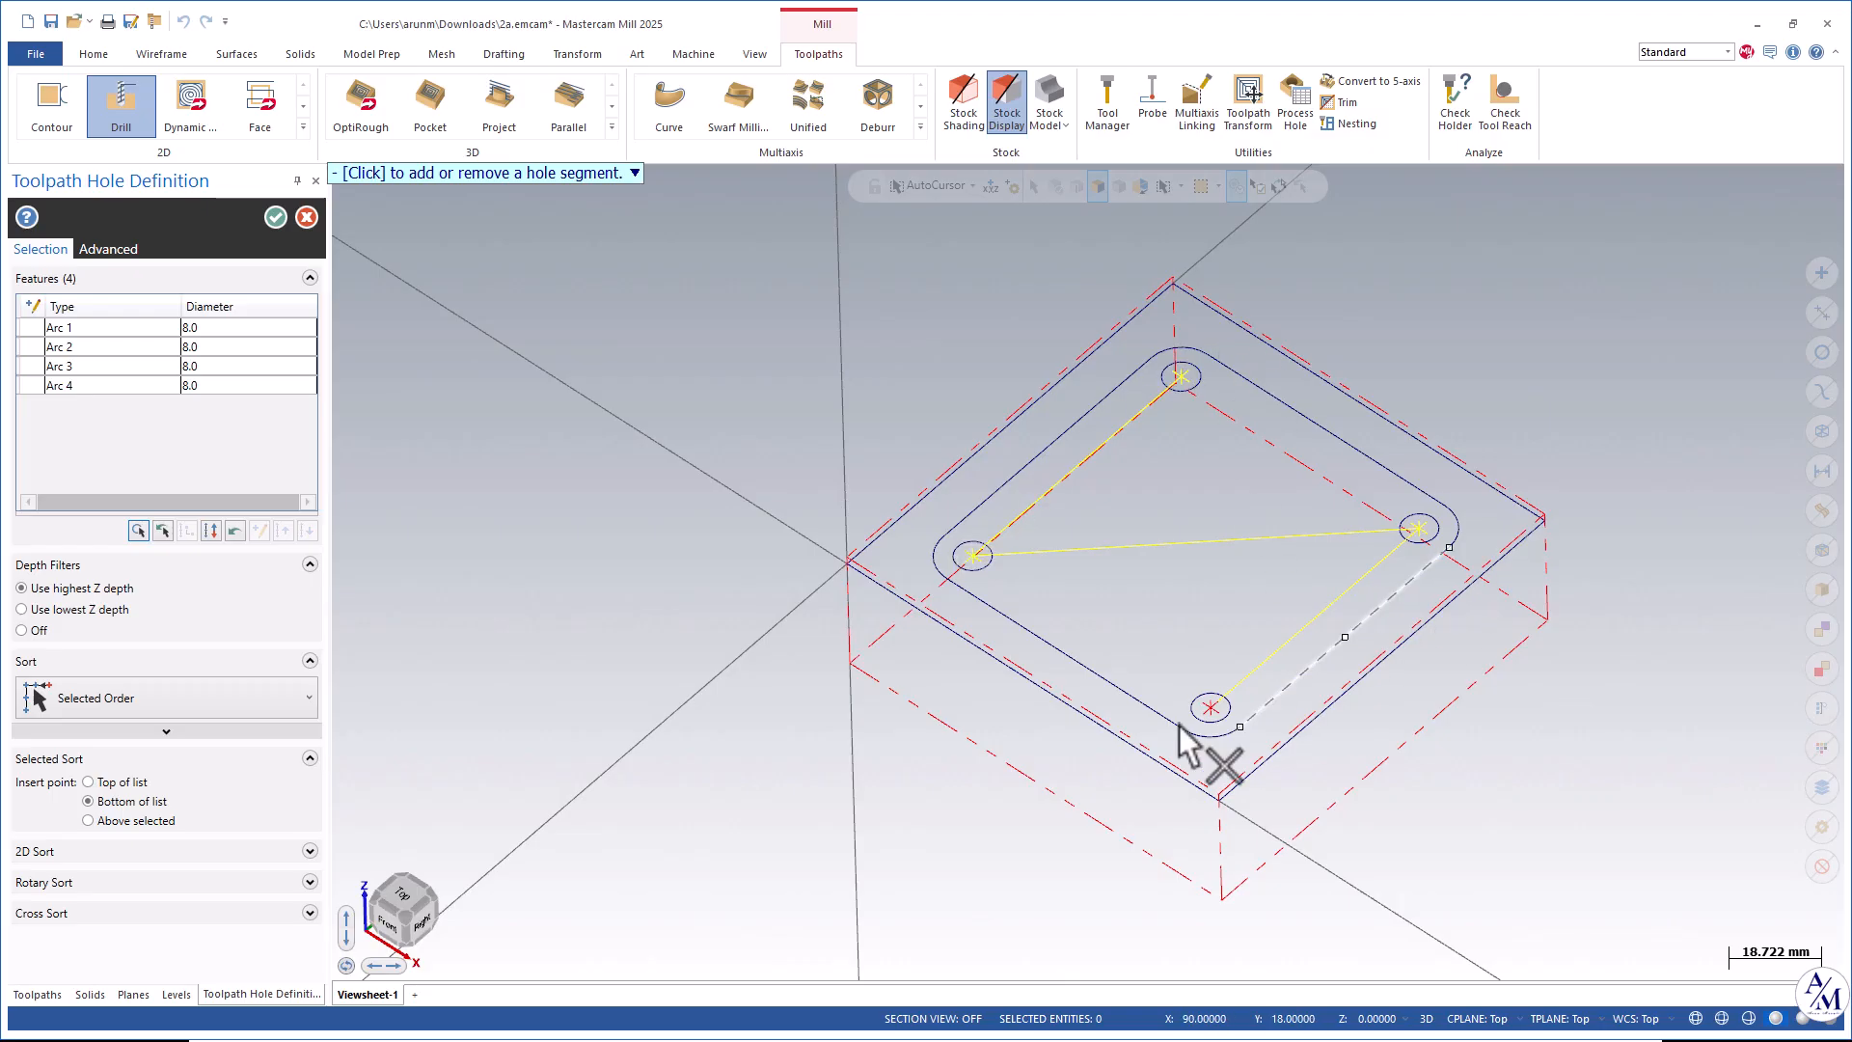
# Set the hole sort order to Point to Point and accept the hole selection.
pyautogui.click(170, 691)
pyautogui.scroll(-1, 115, 618)
pyautogui.click(89, 617)
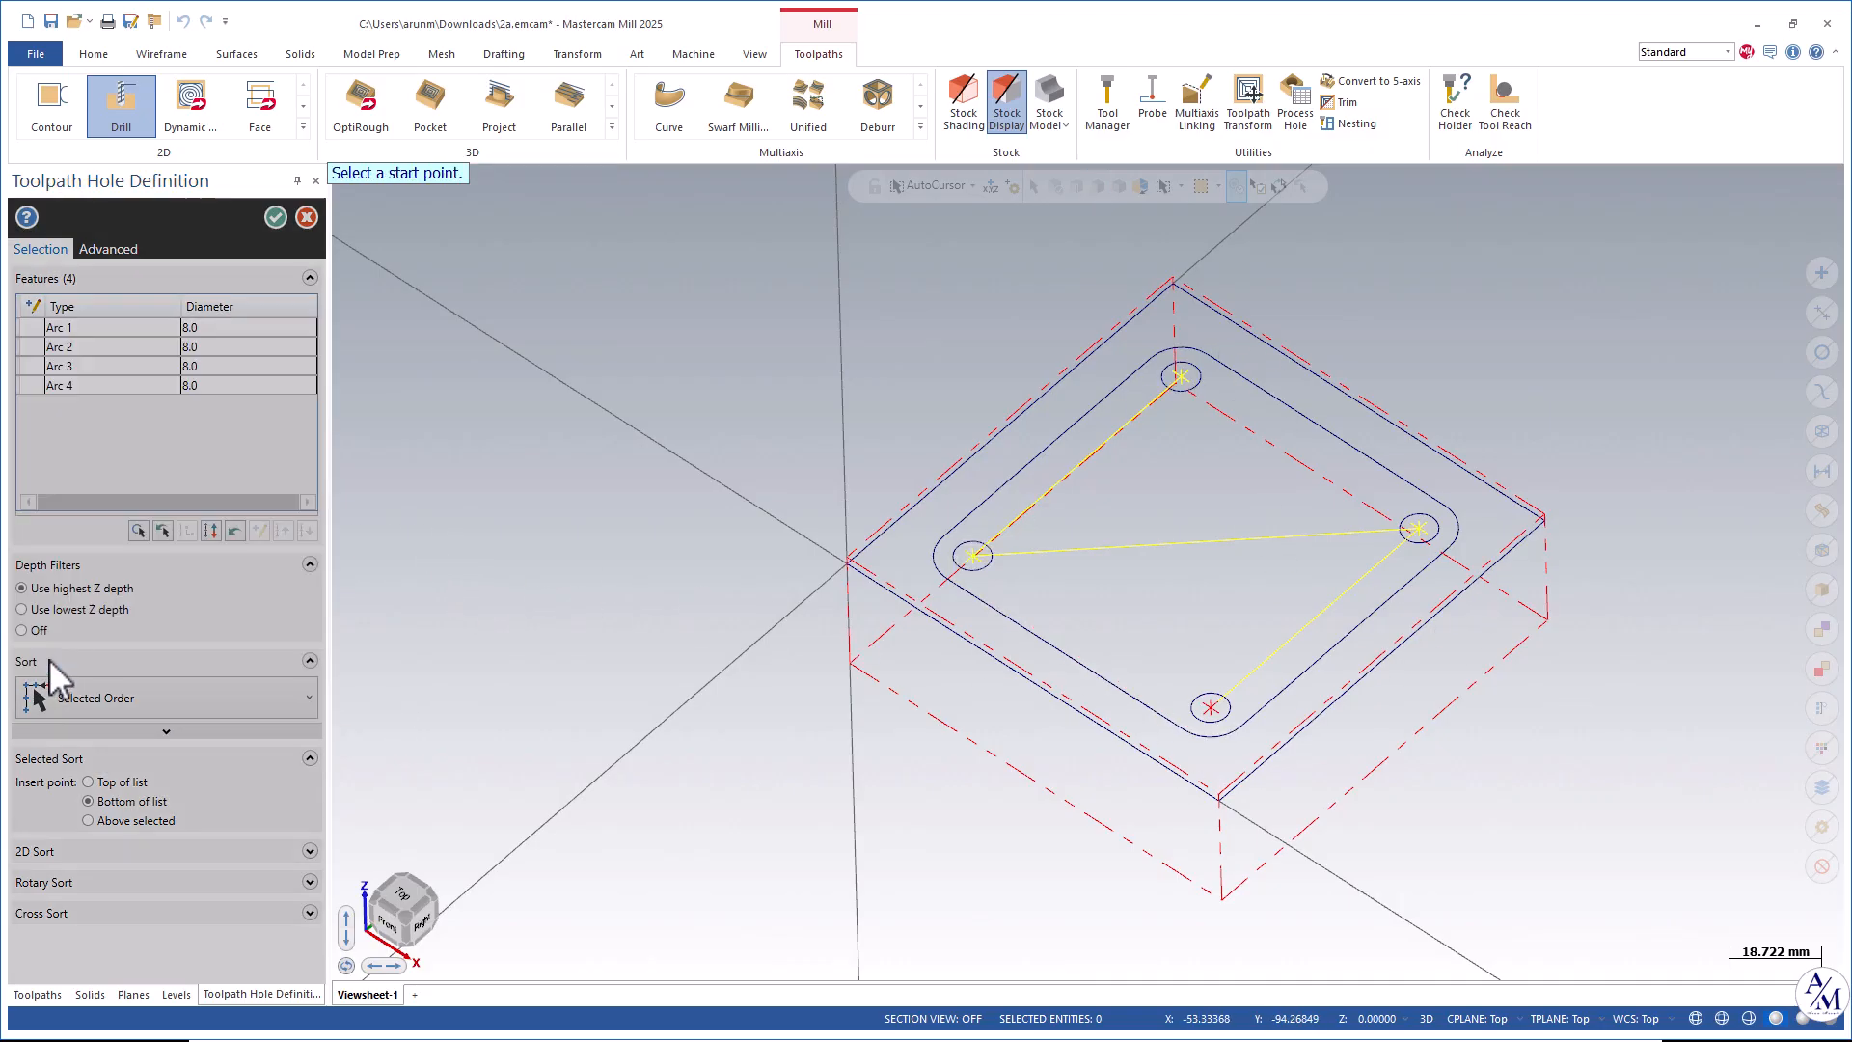
pyautogui.click(197, 699)
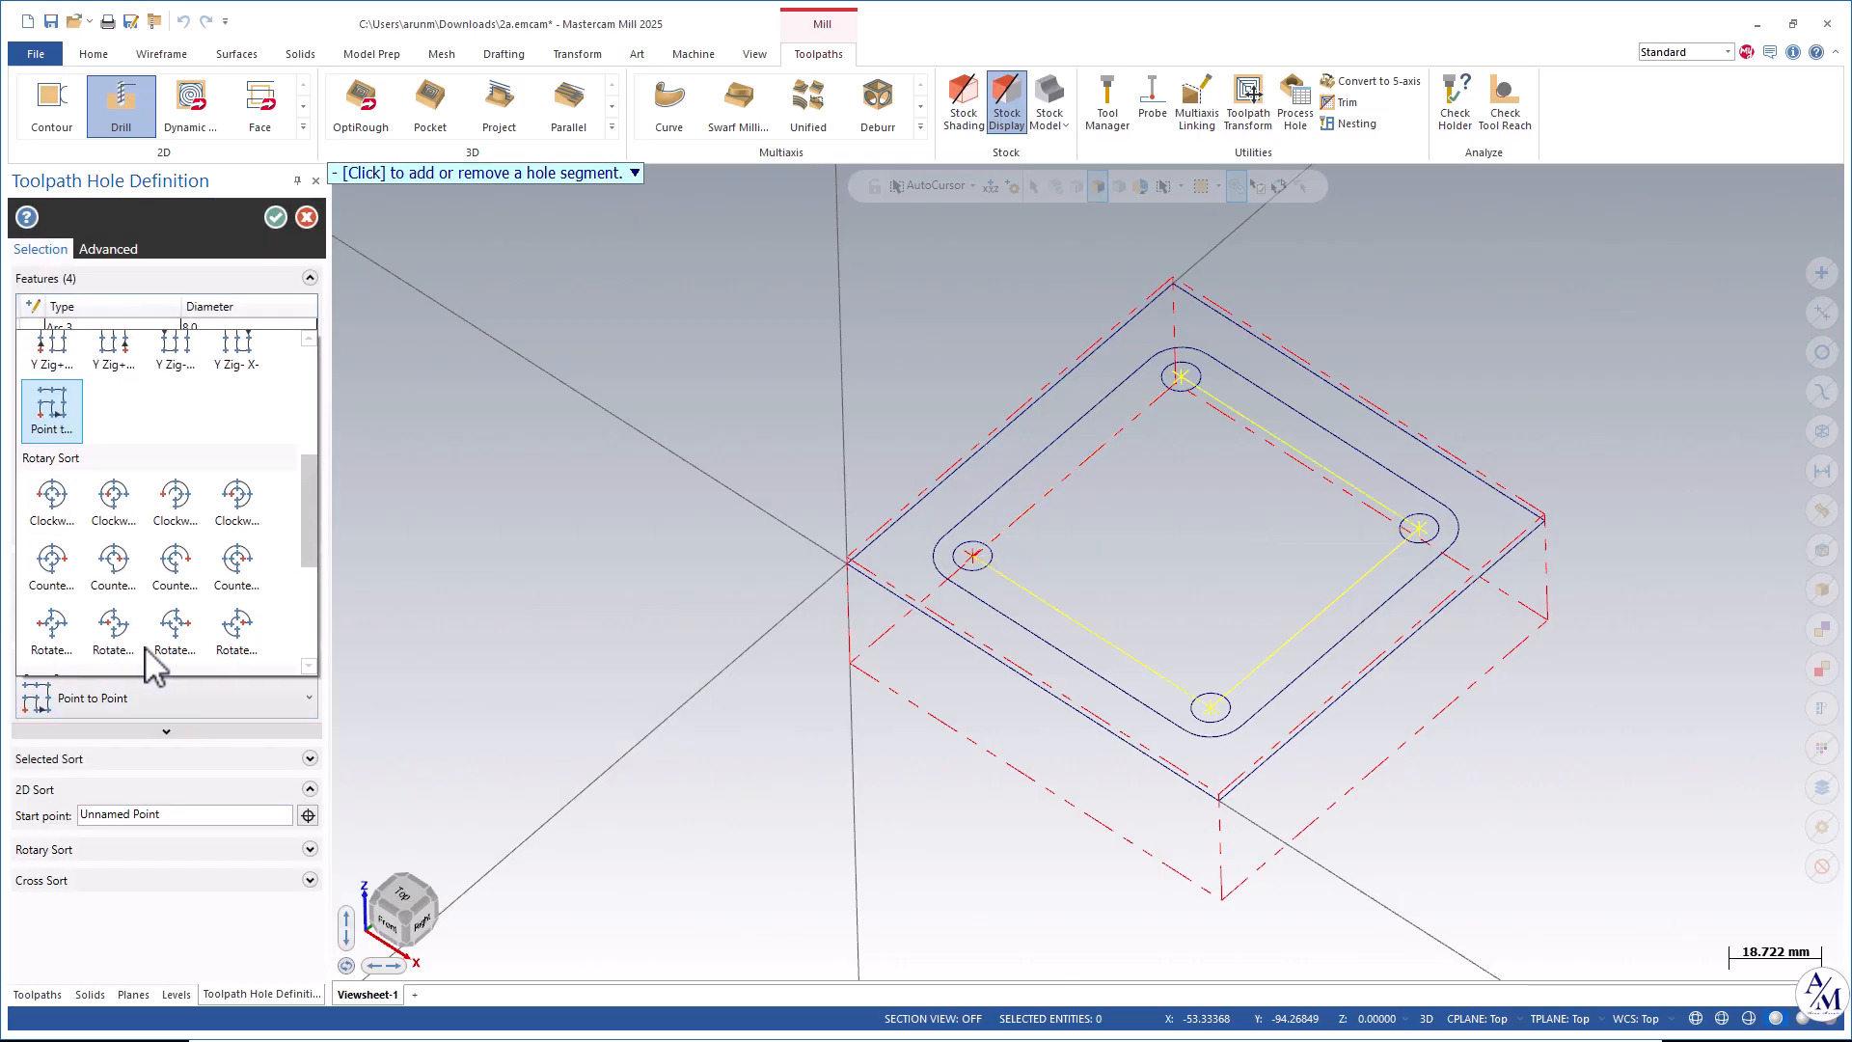
pyautogui.click(48, 407)
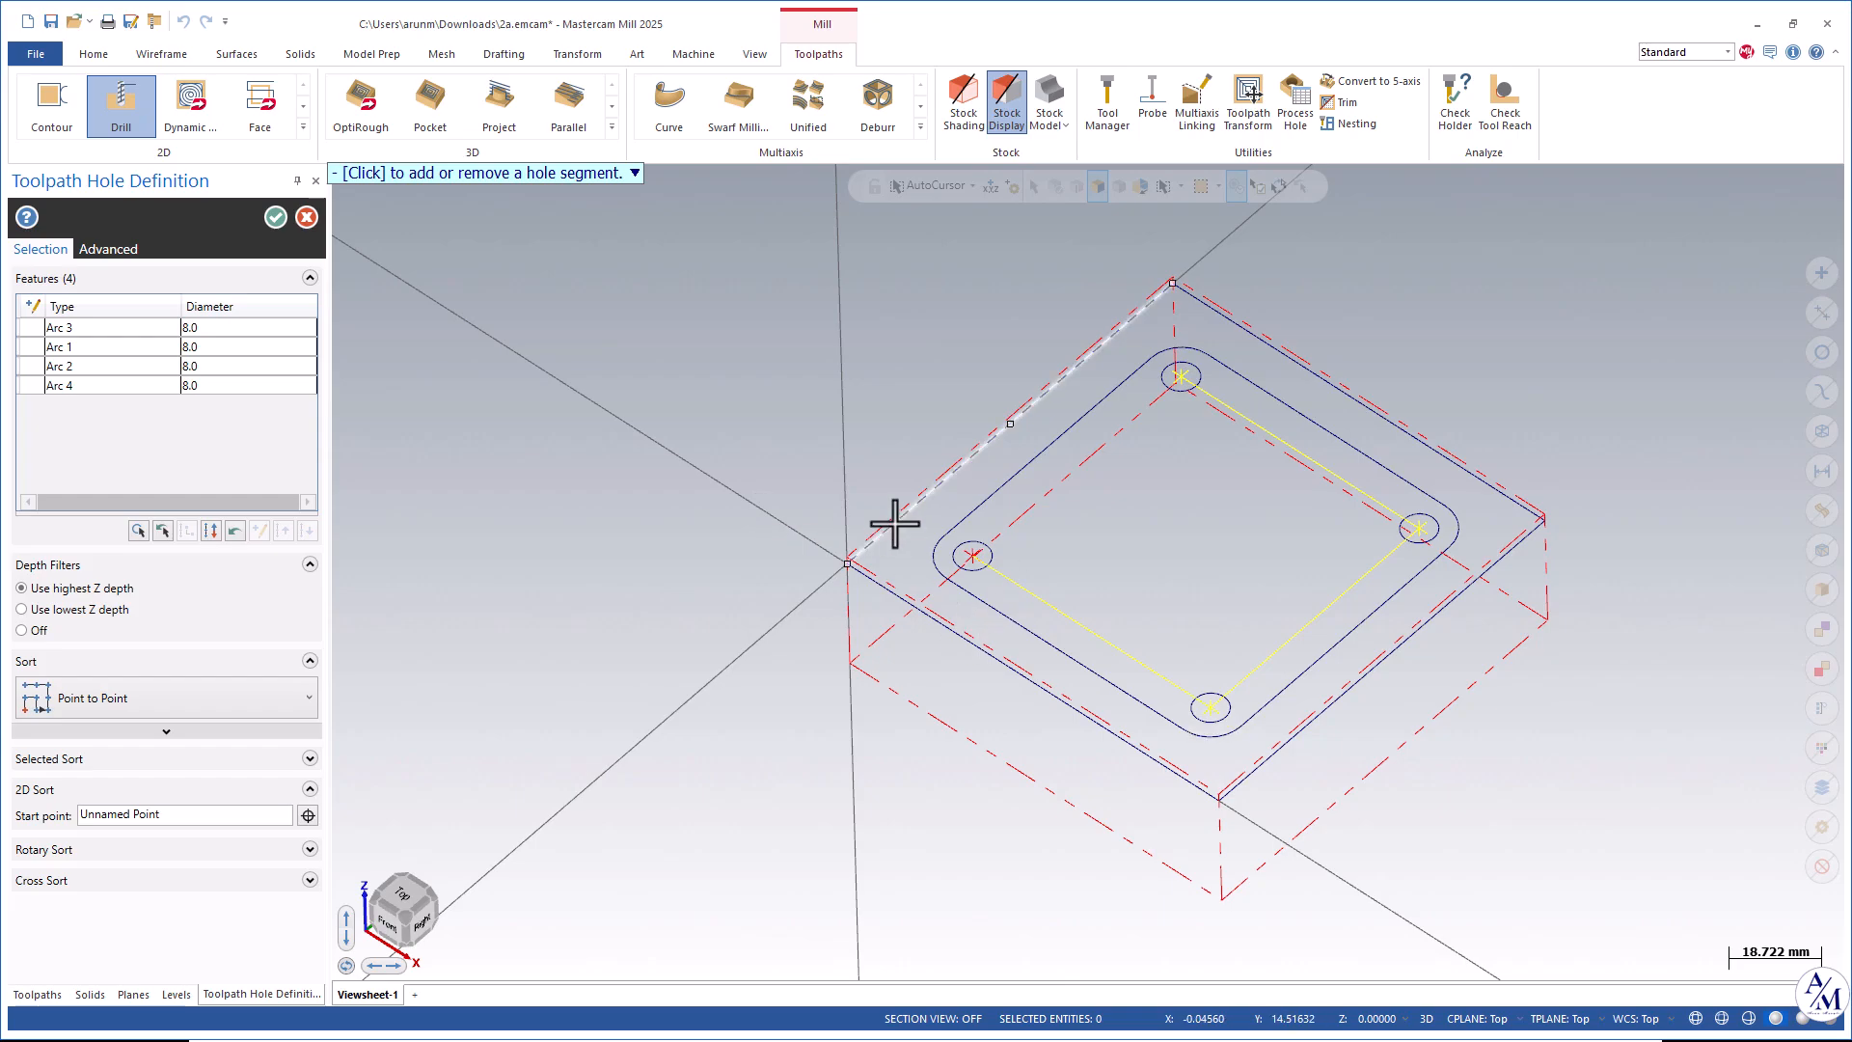
pyautogui.click(275, 217)
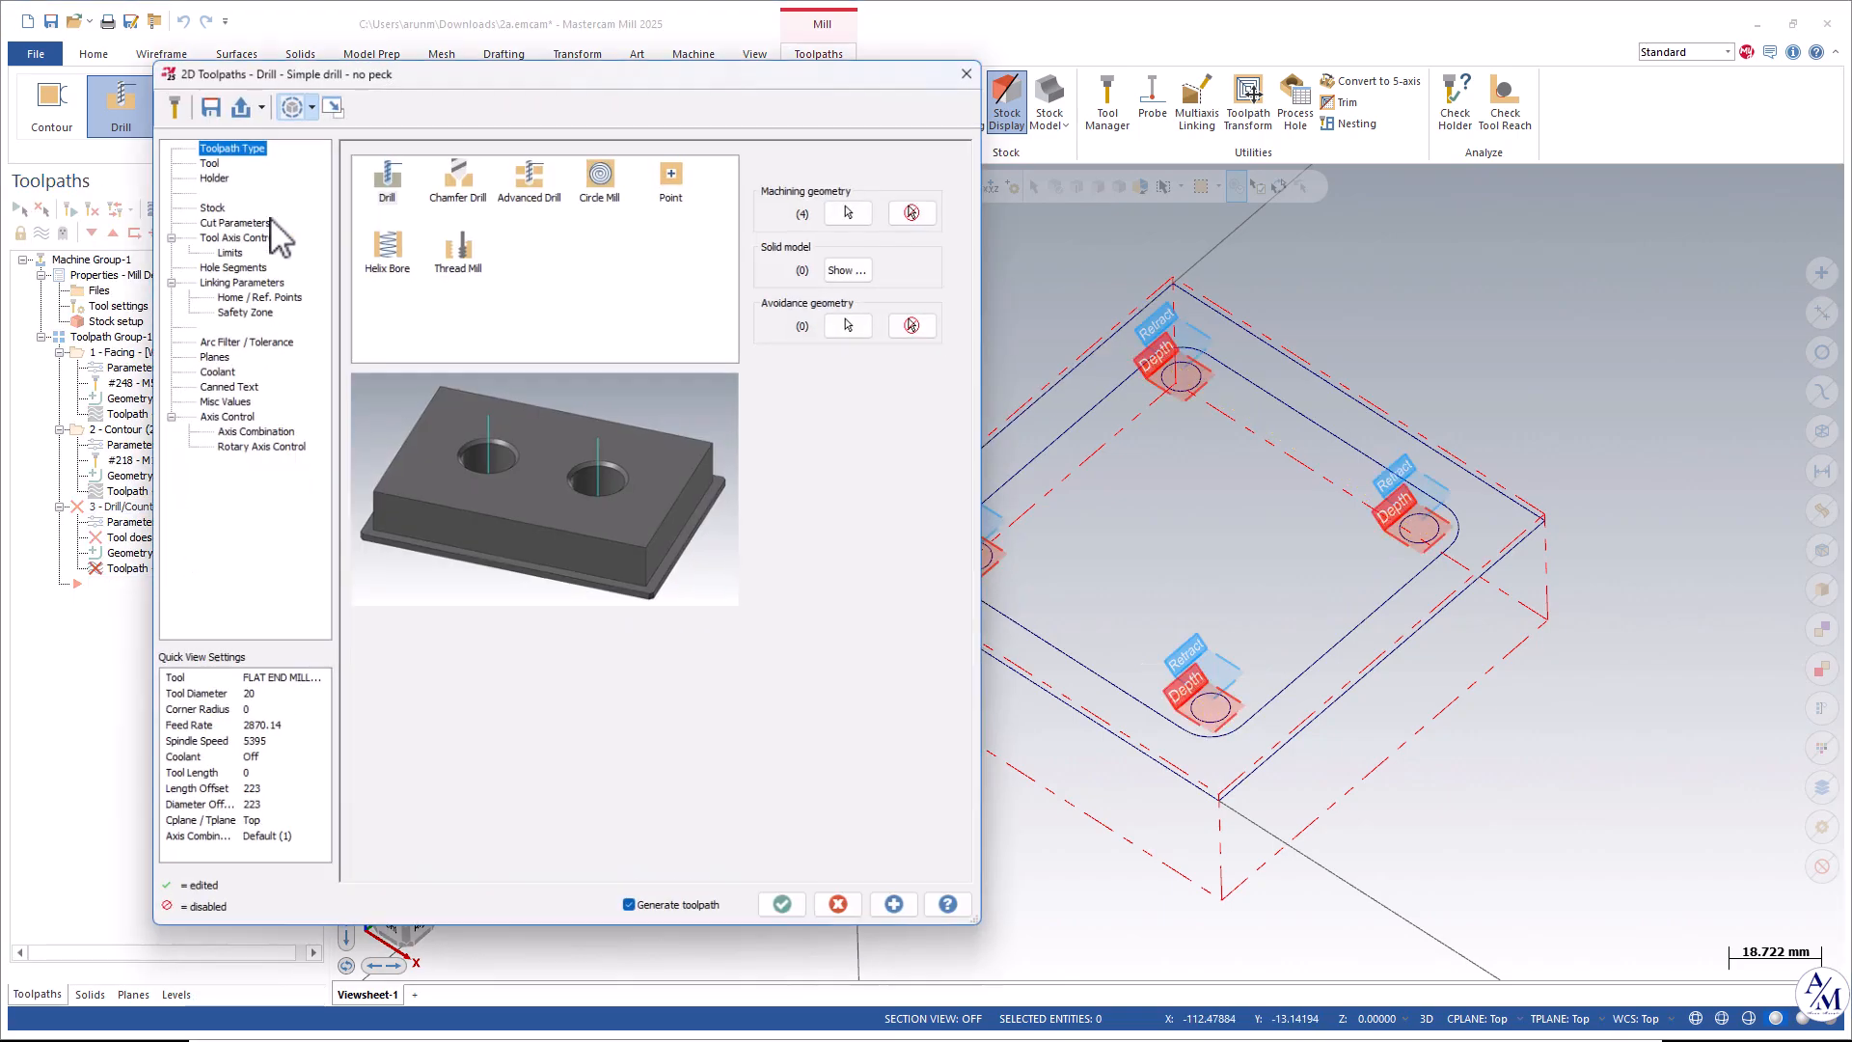
# Choose the 8 mm solid carbide drill from the tool library for the drill operation.
pyautogui.click(199, 153)
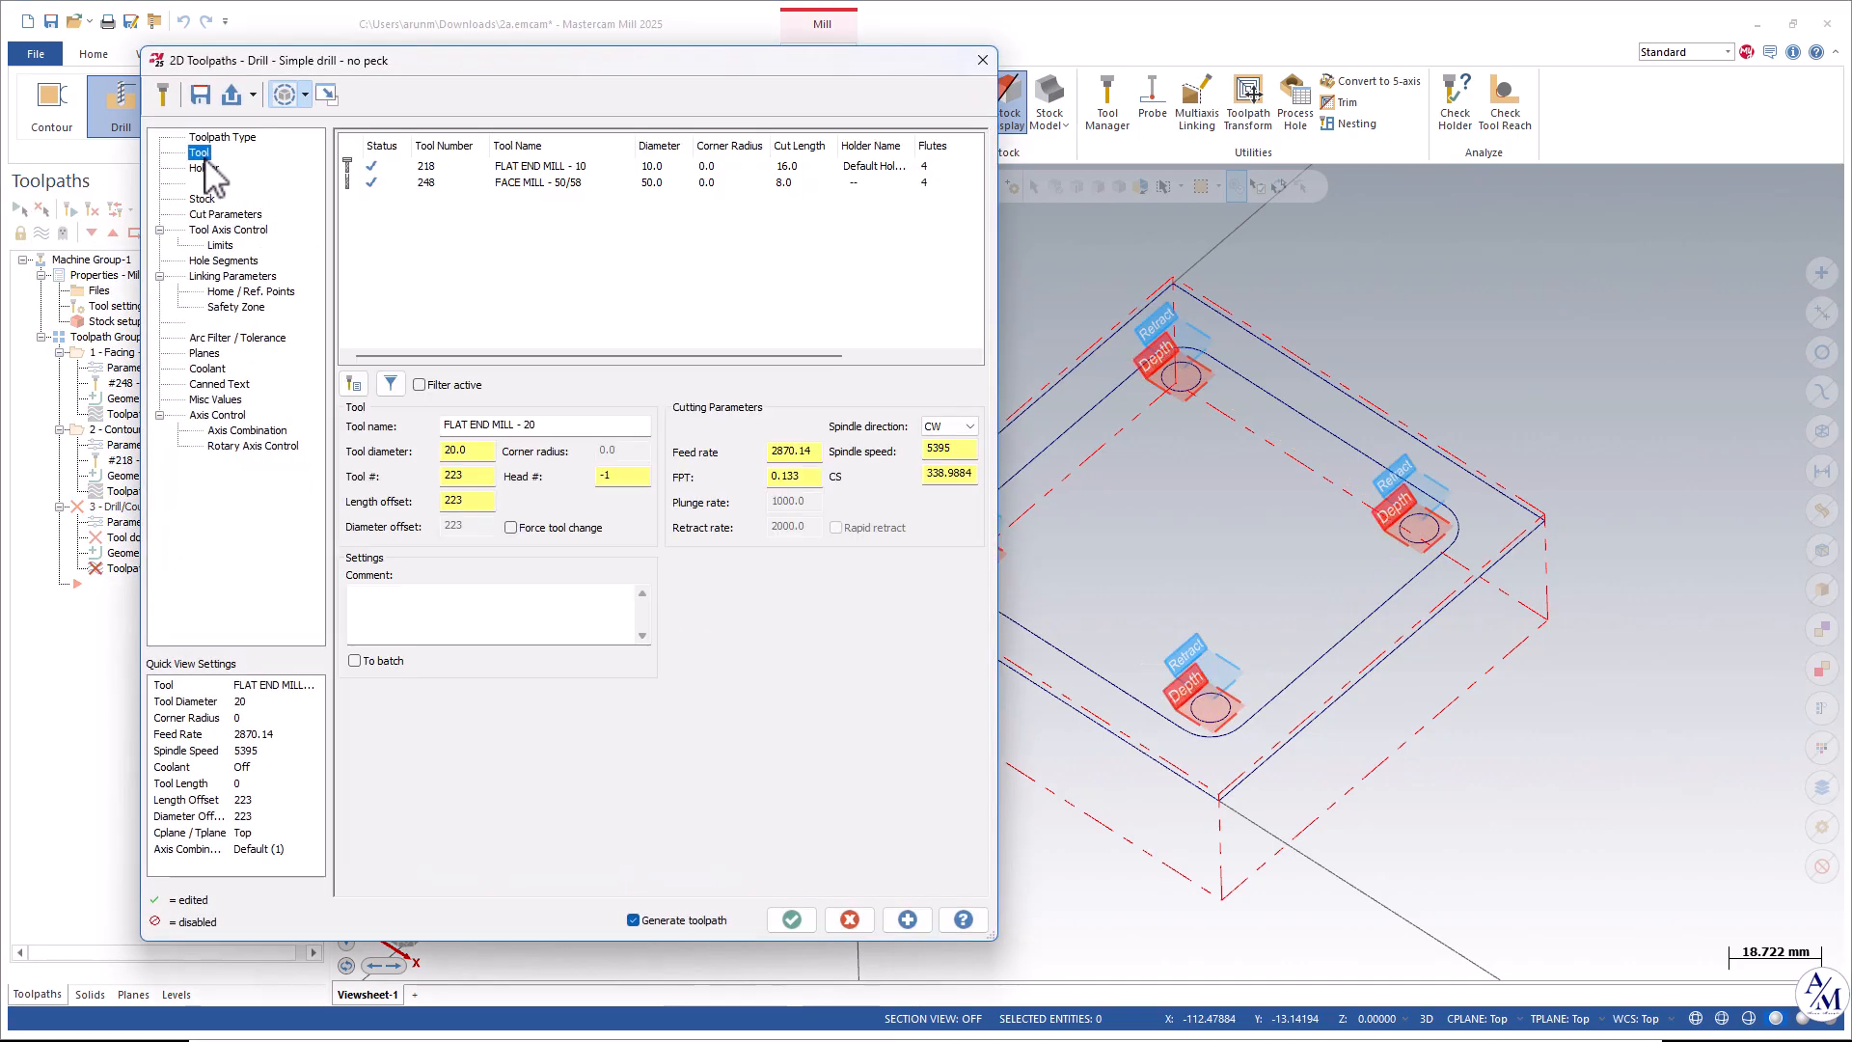
pyautogui.click(353, 384)
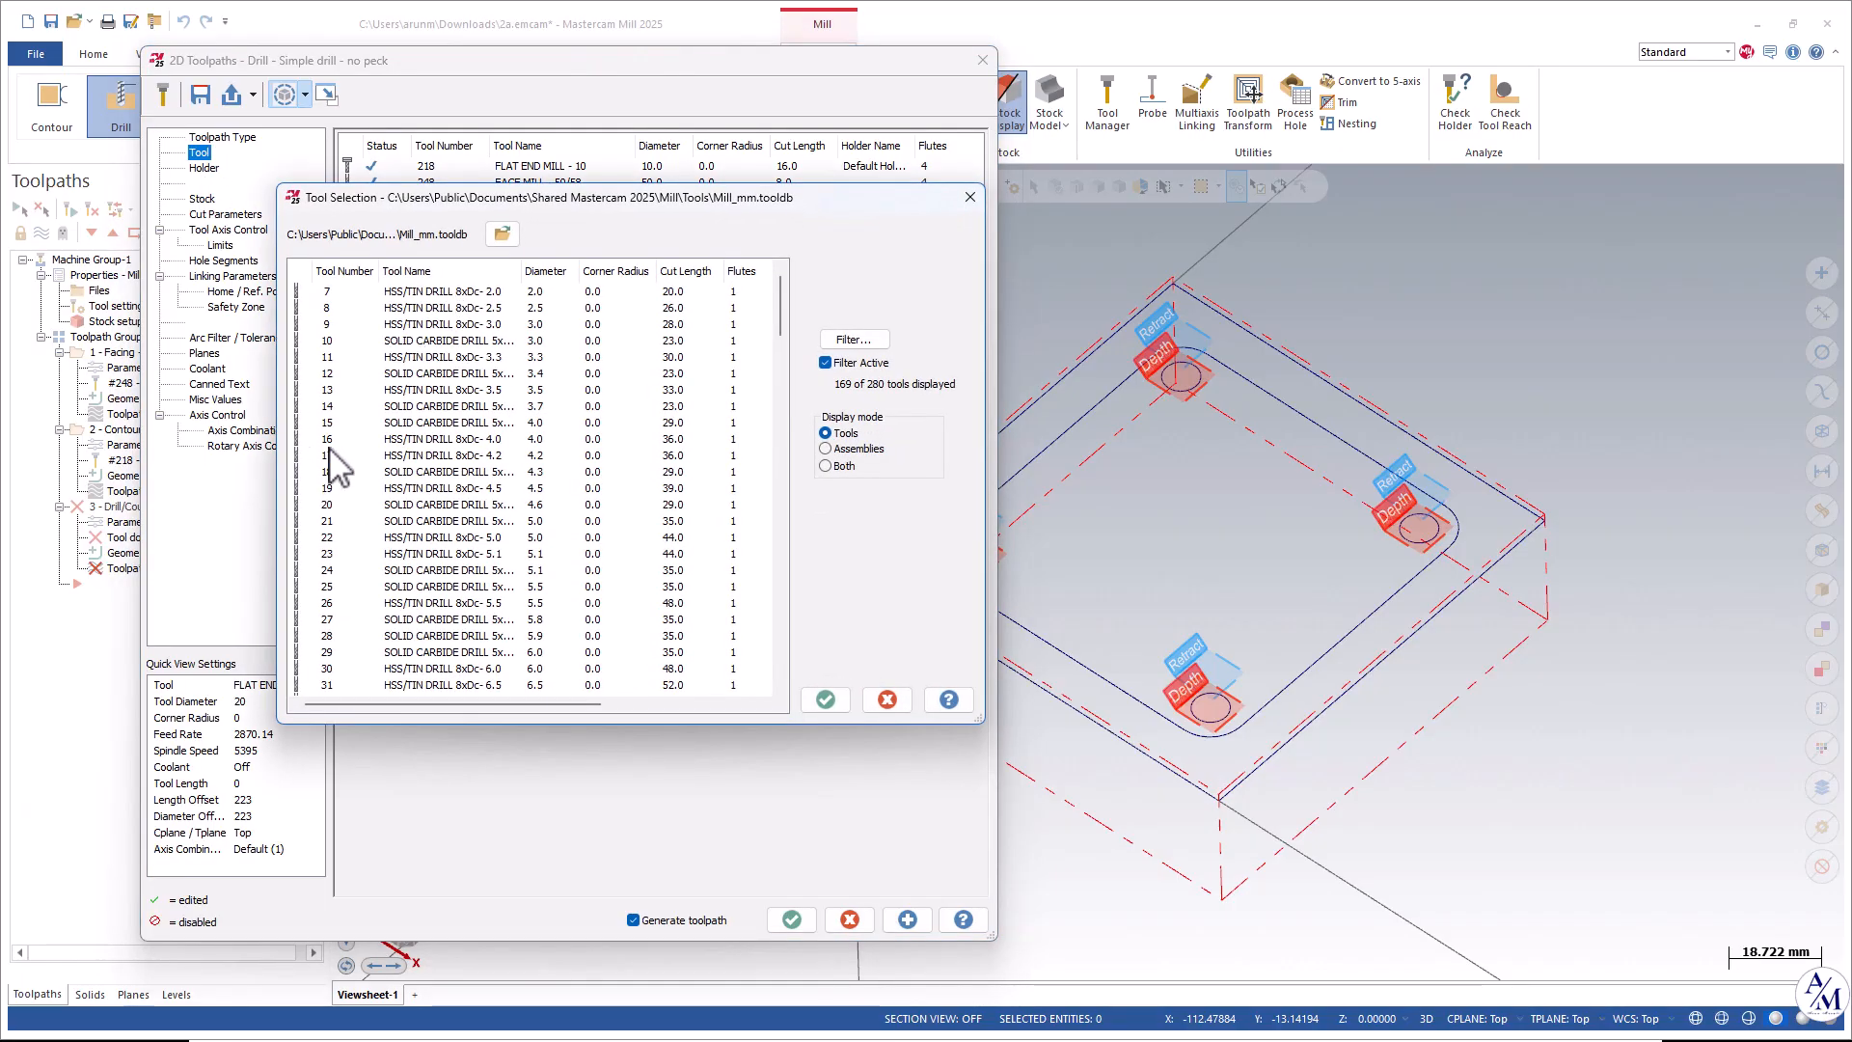
pyautogui.scroll(-5, 530, 577)
pyautogui.doubleClick(414, 637)
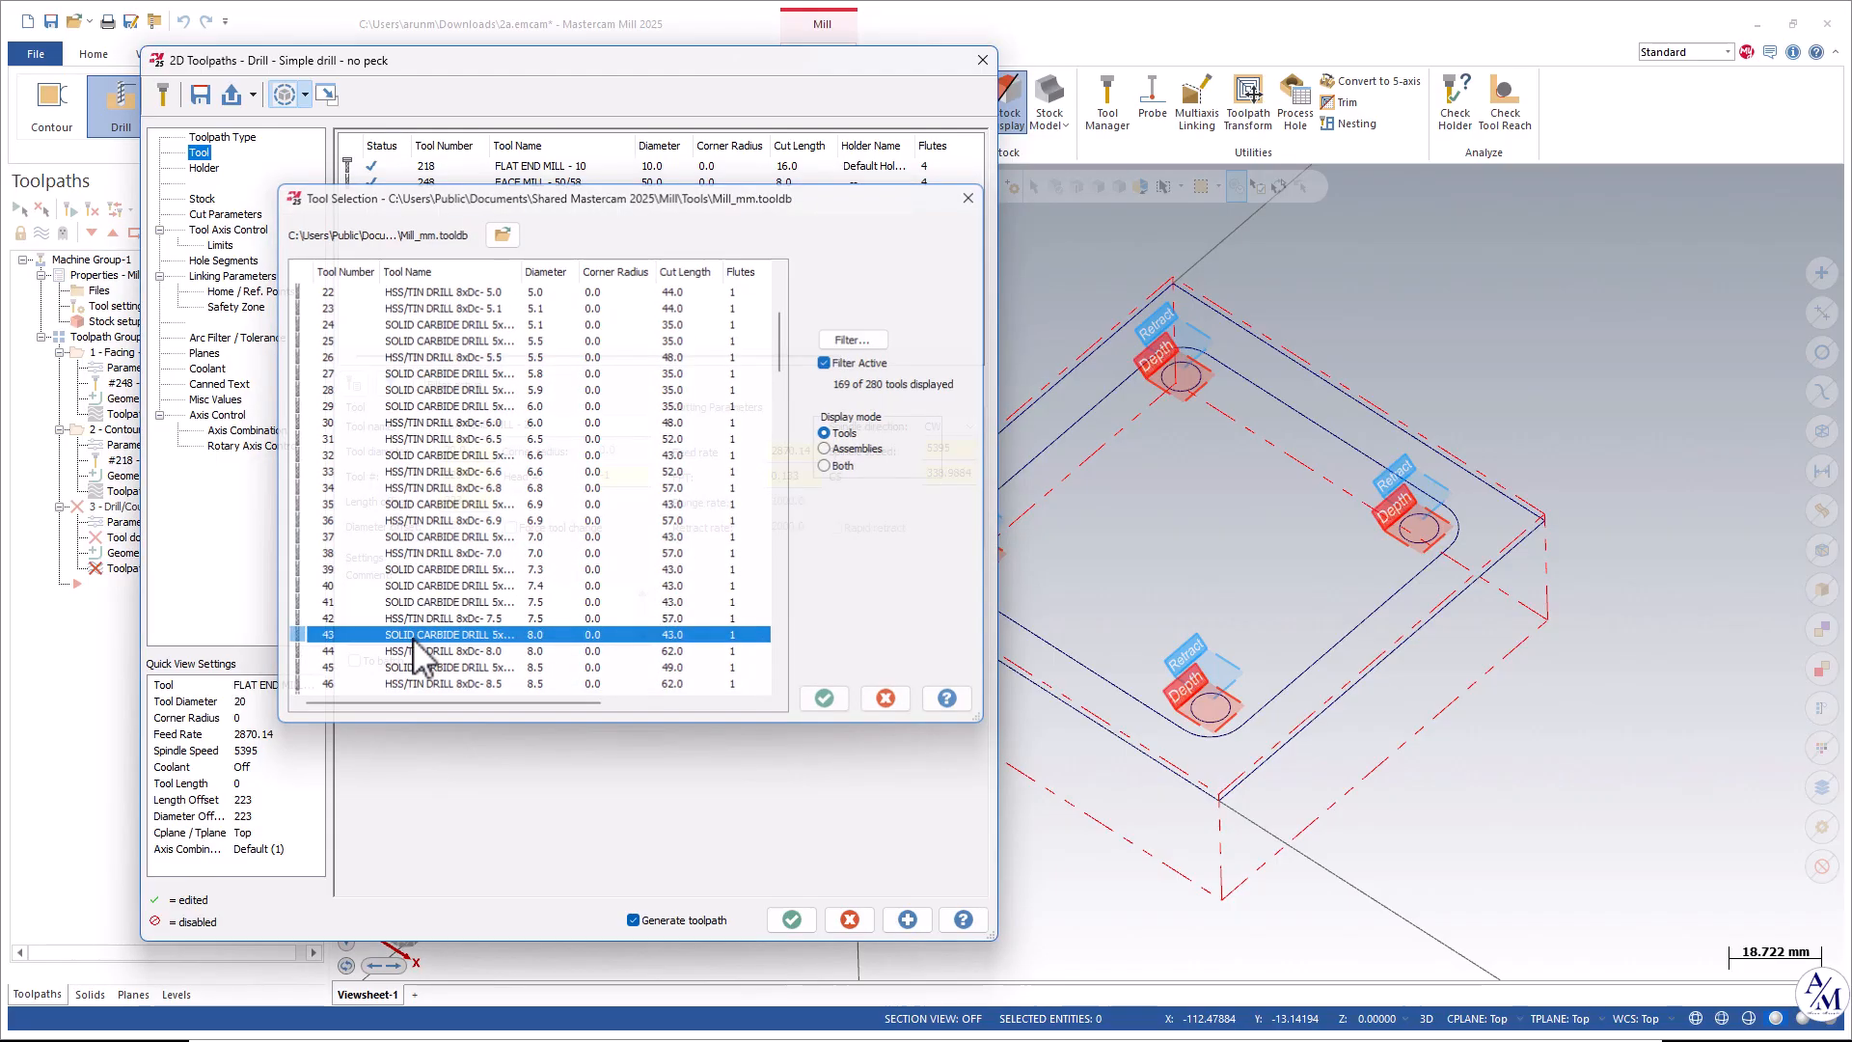
# Enable clearance at 50 absolute, only at start and end of operation, and set retract to 15 absolute.
pyautogui.click(203, 199)
pyautogui.click(220, 214)
pyautogui.click(214, 230)
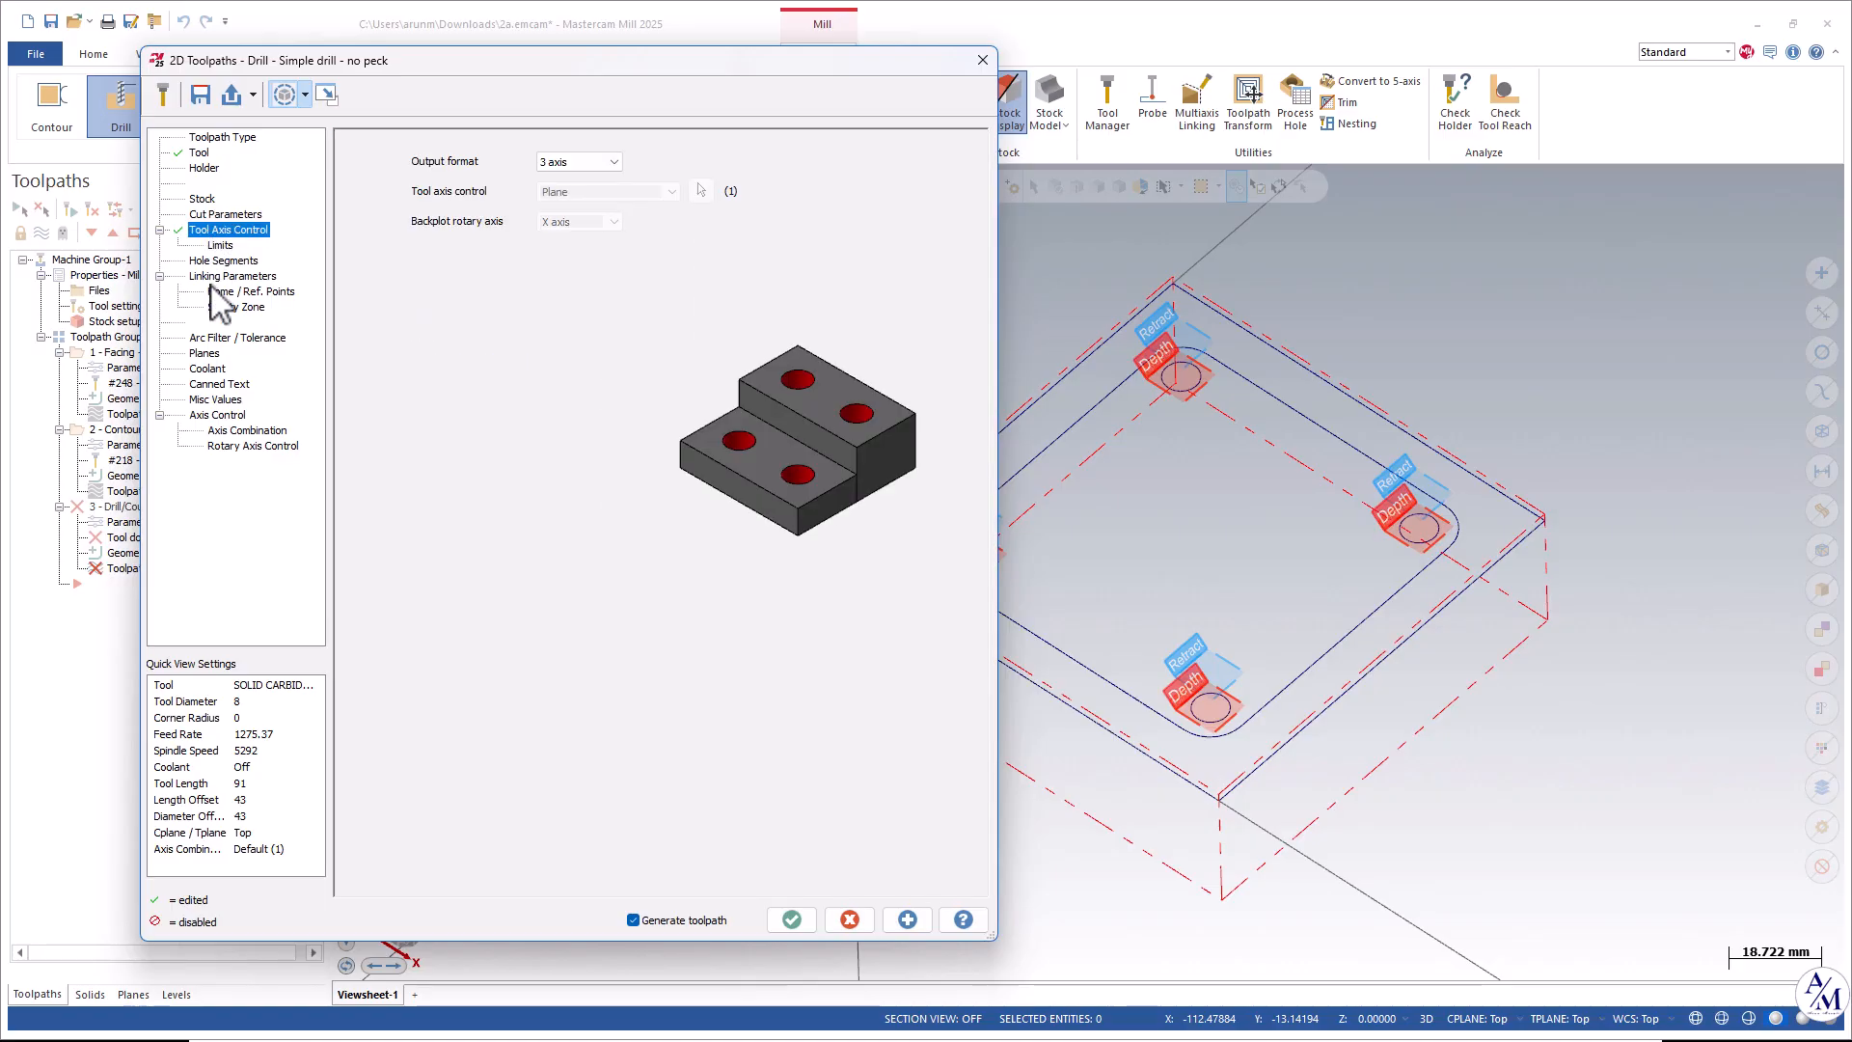
pyautogui.click(205, 261)
pyautogui.click(209, 277)
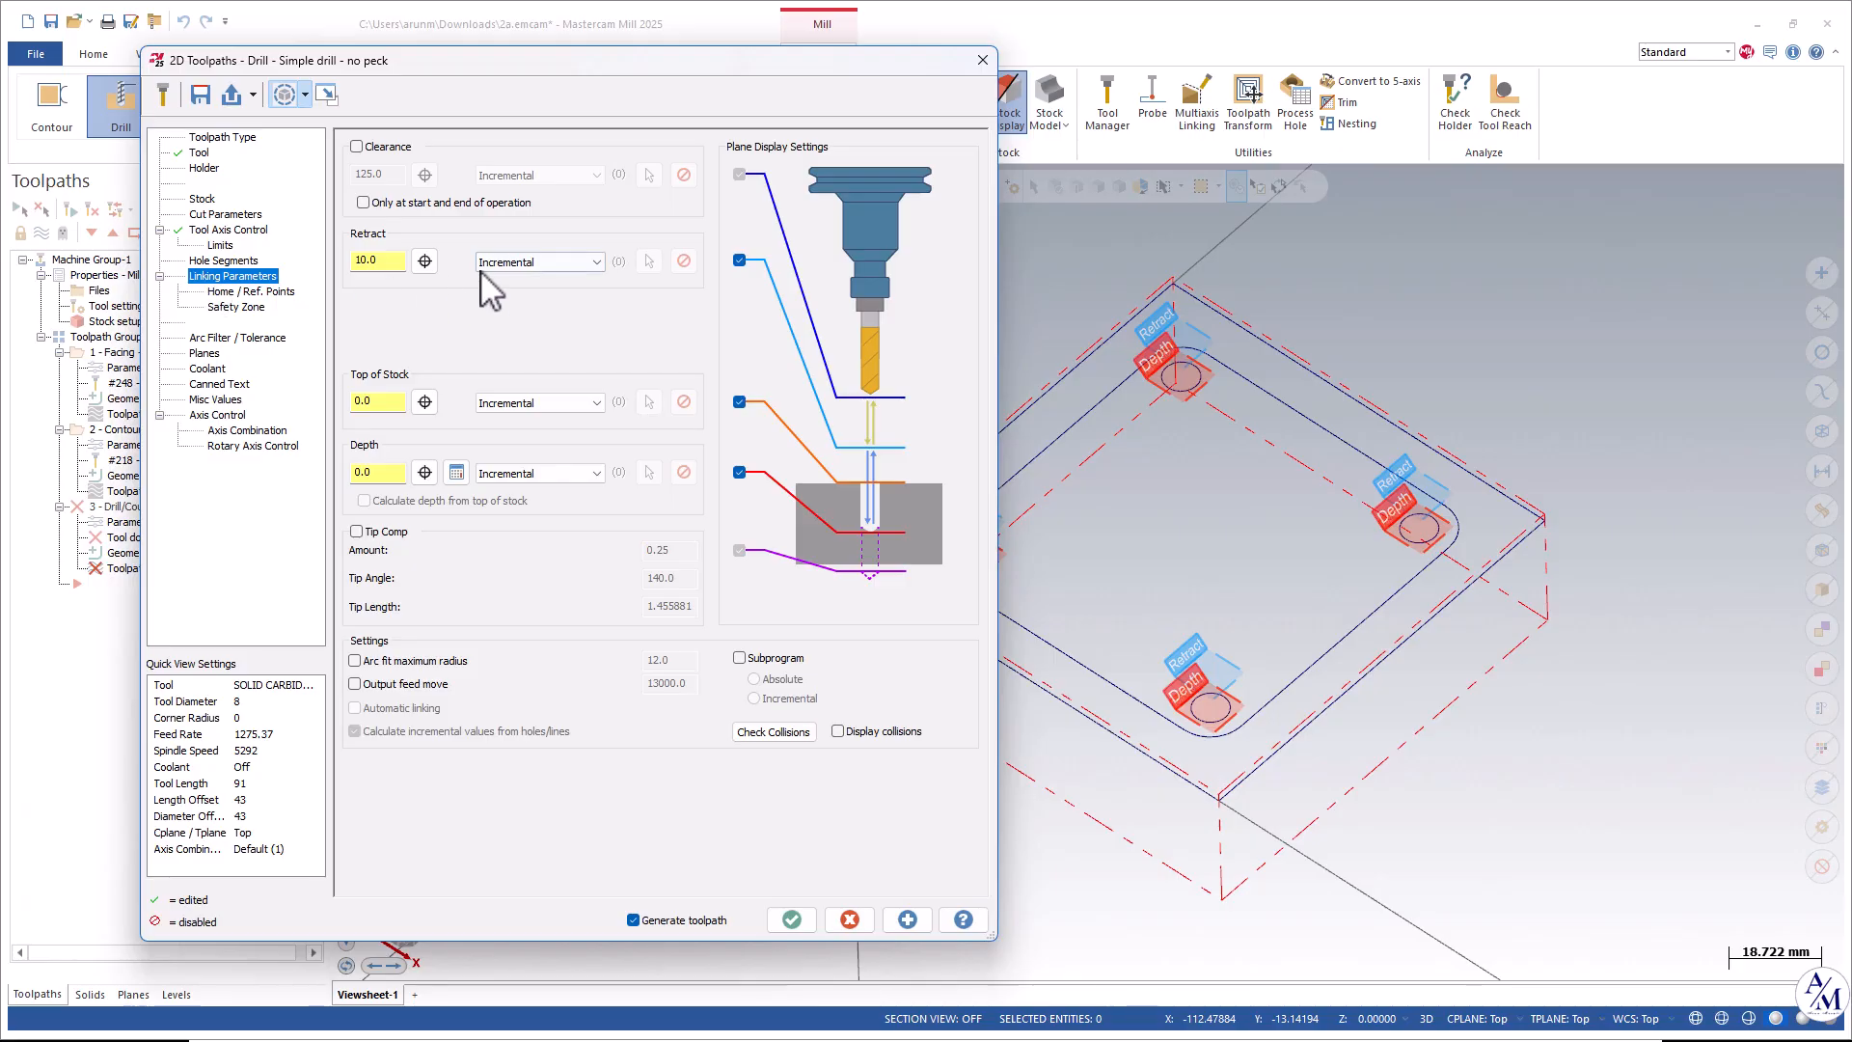
pyautogui.click(371, 148)
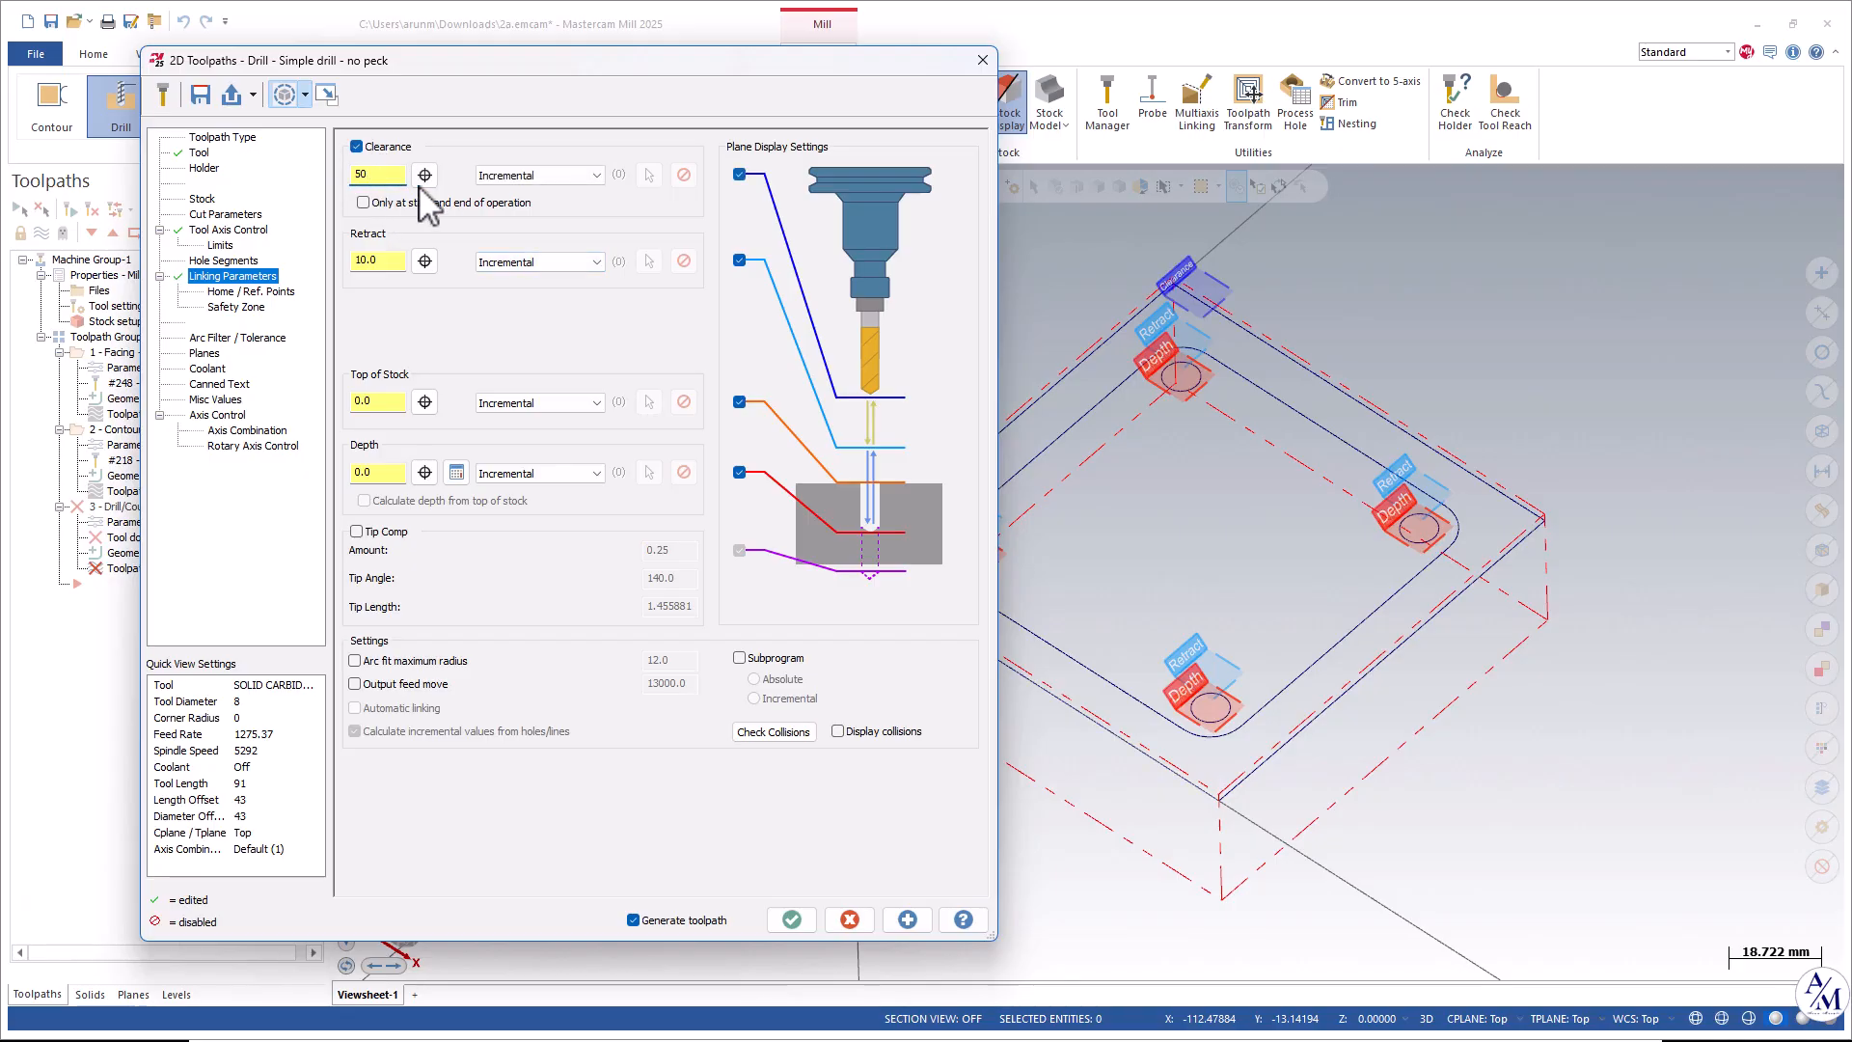
pyautogui.click(538, 175)
pyautogui.click(506, 189)
pyautogui.click(401, 204)
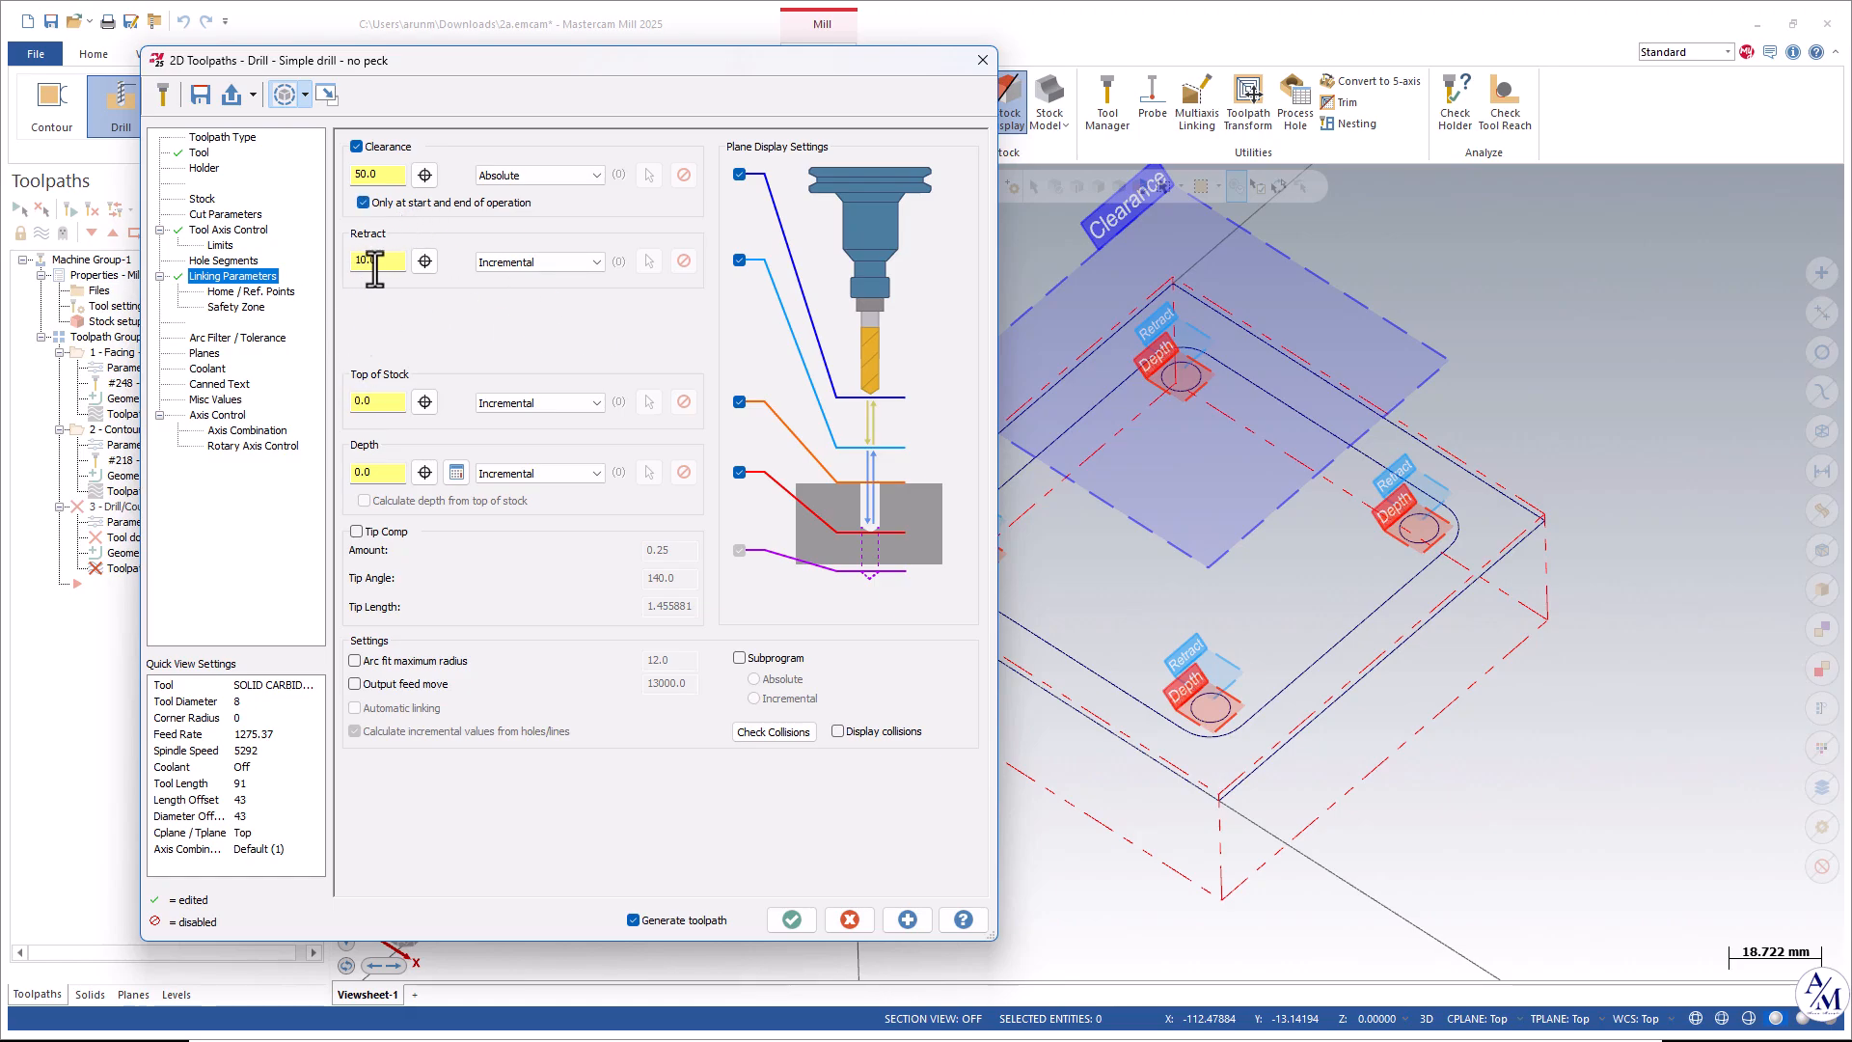
pyautogui.click(546, 263)
pyautogui.click(507, 279)
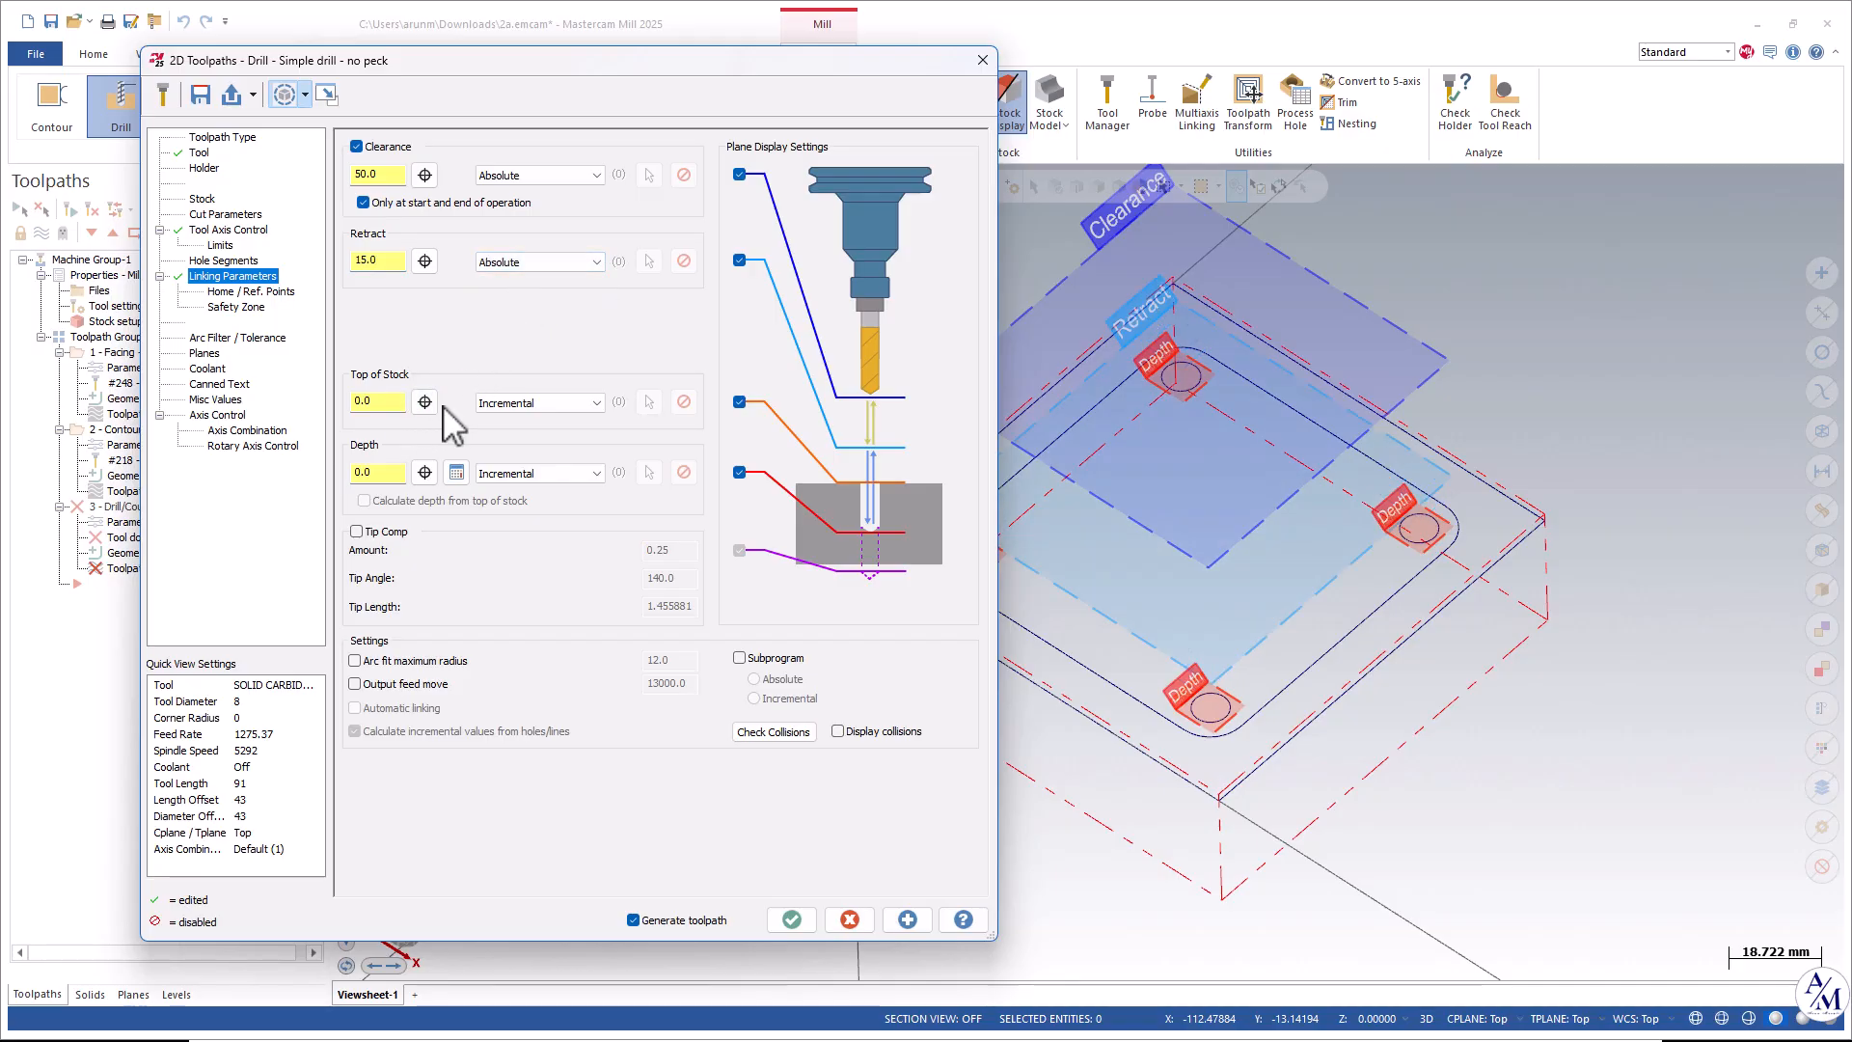
# Set the drilling depth by picking the bottom point of a hole on the model.
pyautogui.scroll(-3, 1318, 477)
pyautogui.scroll(3, 1062, 561)
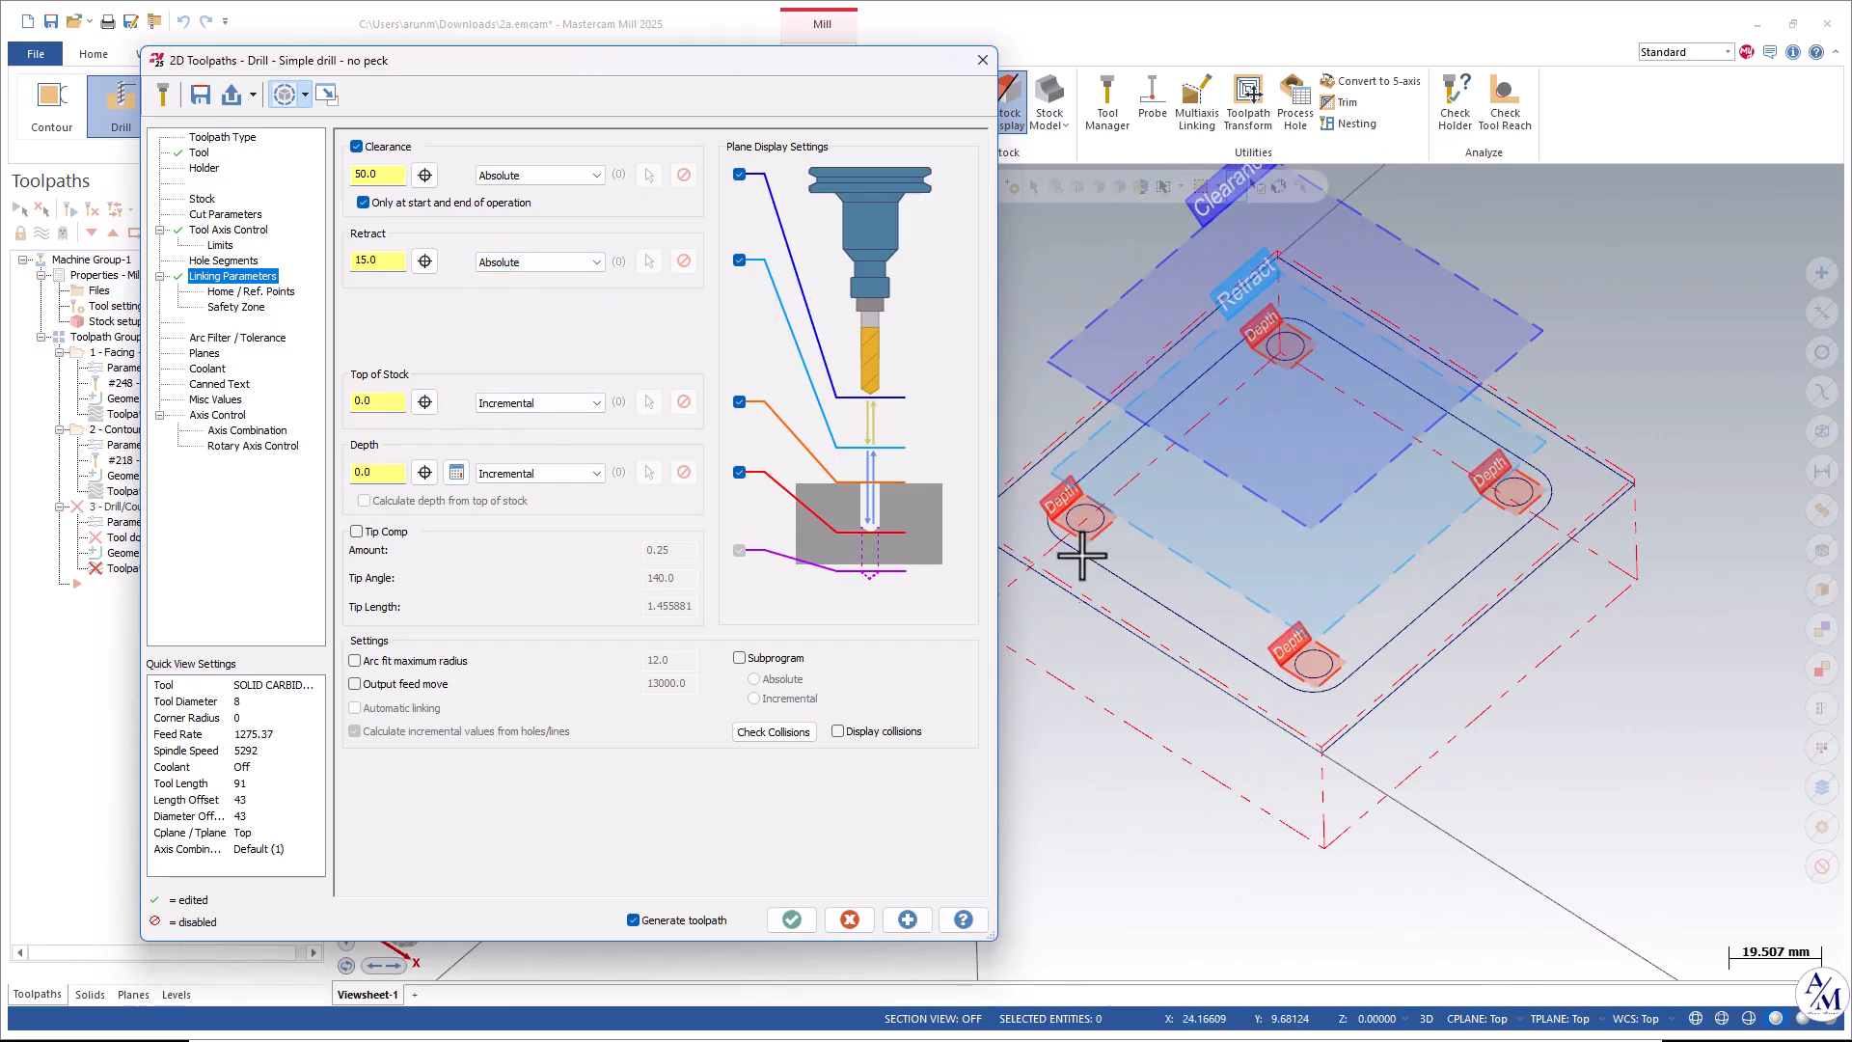
pyautogui.scroll(2, 1082, 556)
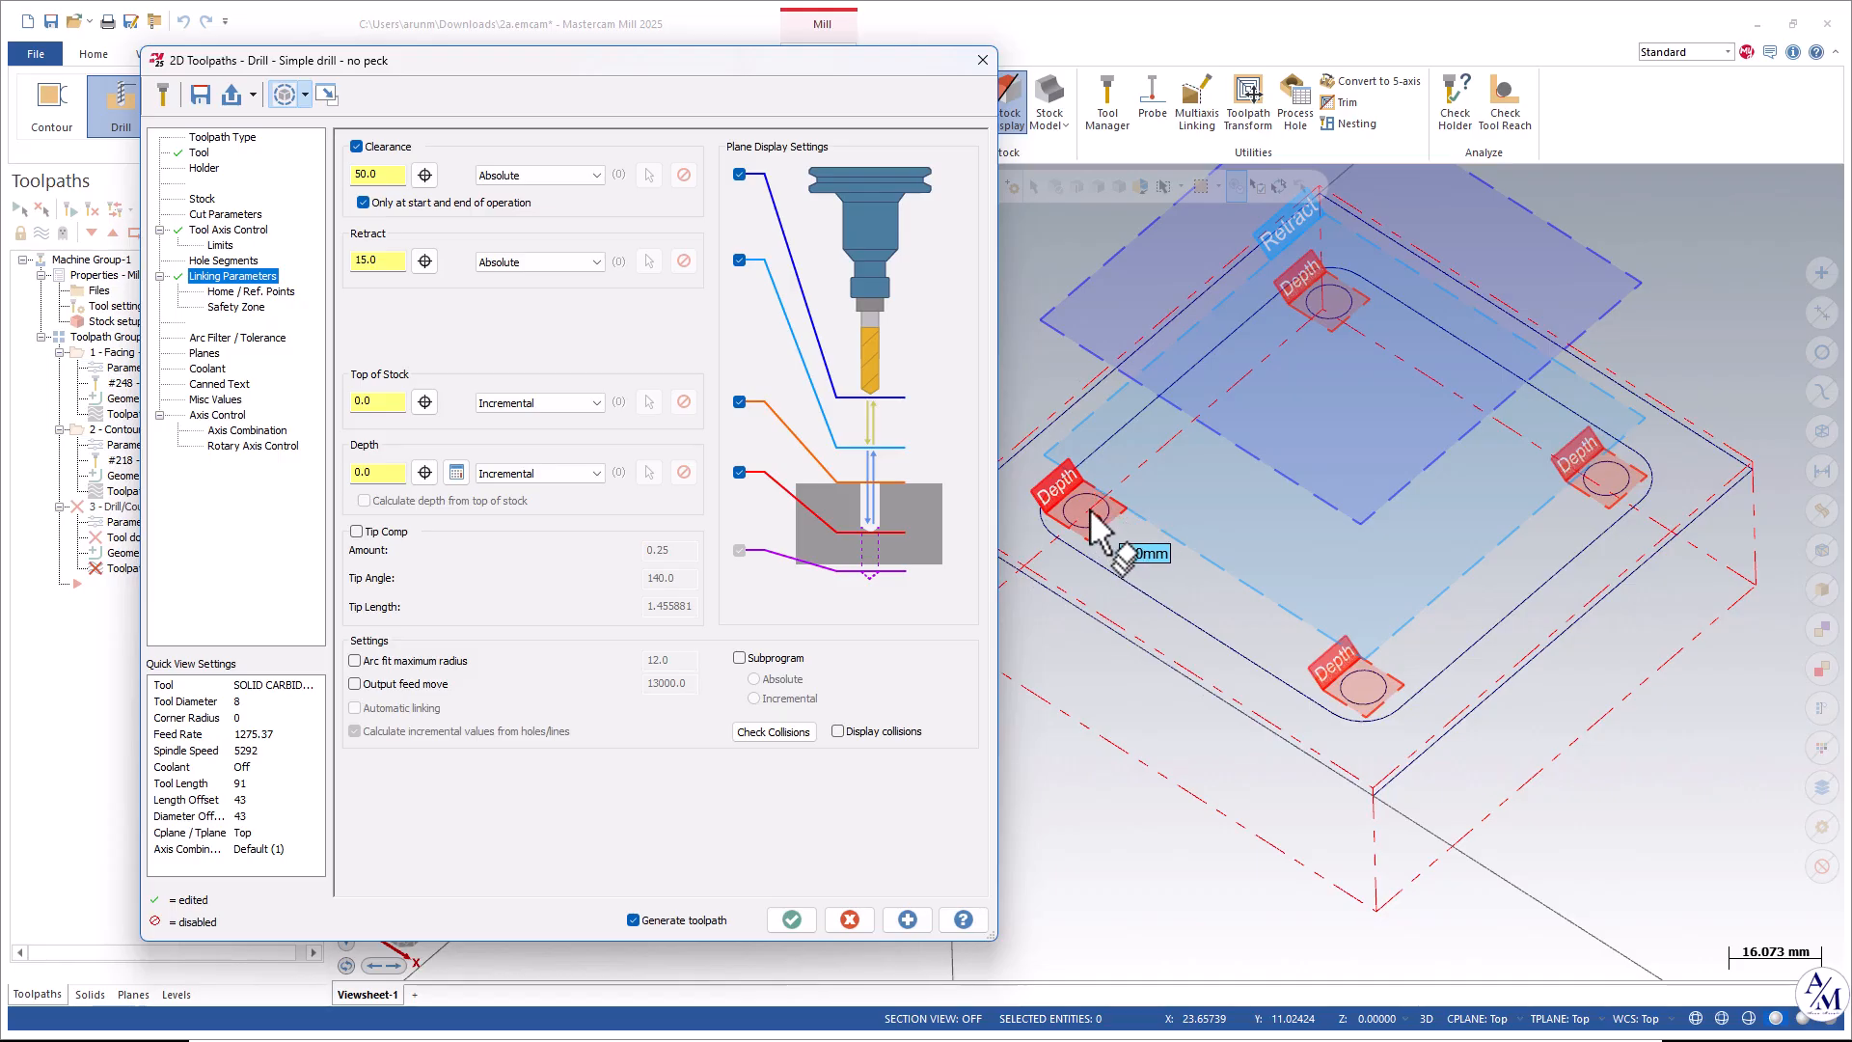
pyautogui.scroll(3, 1091, 512)
pyautogui.click(425, 402)
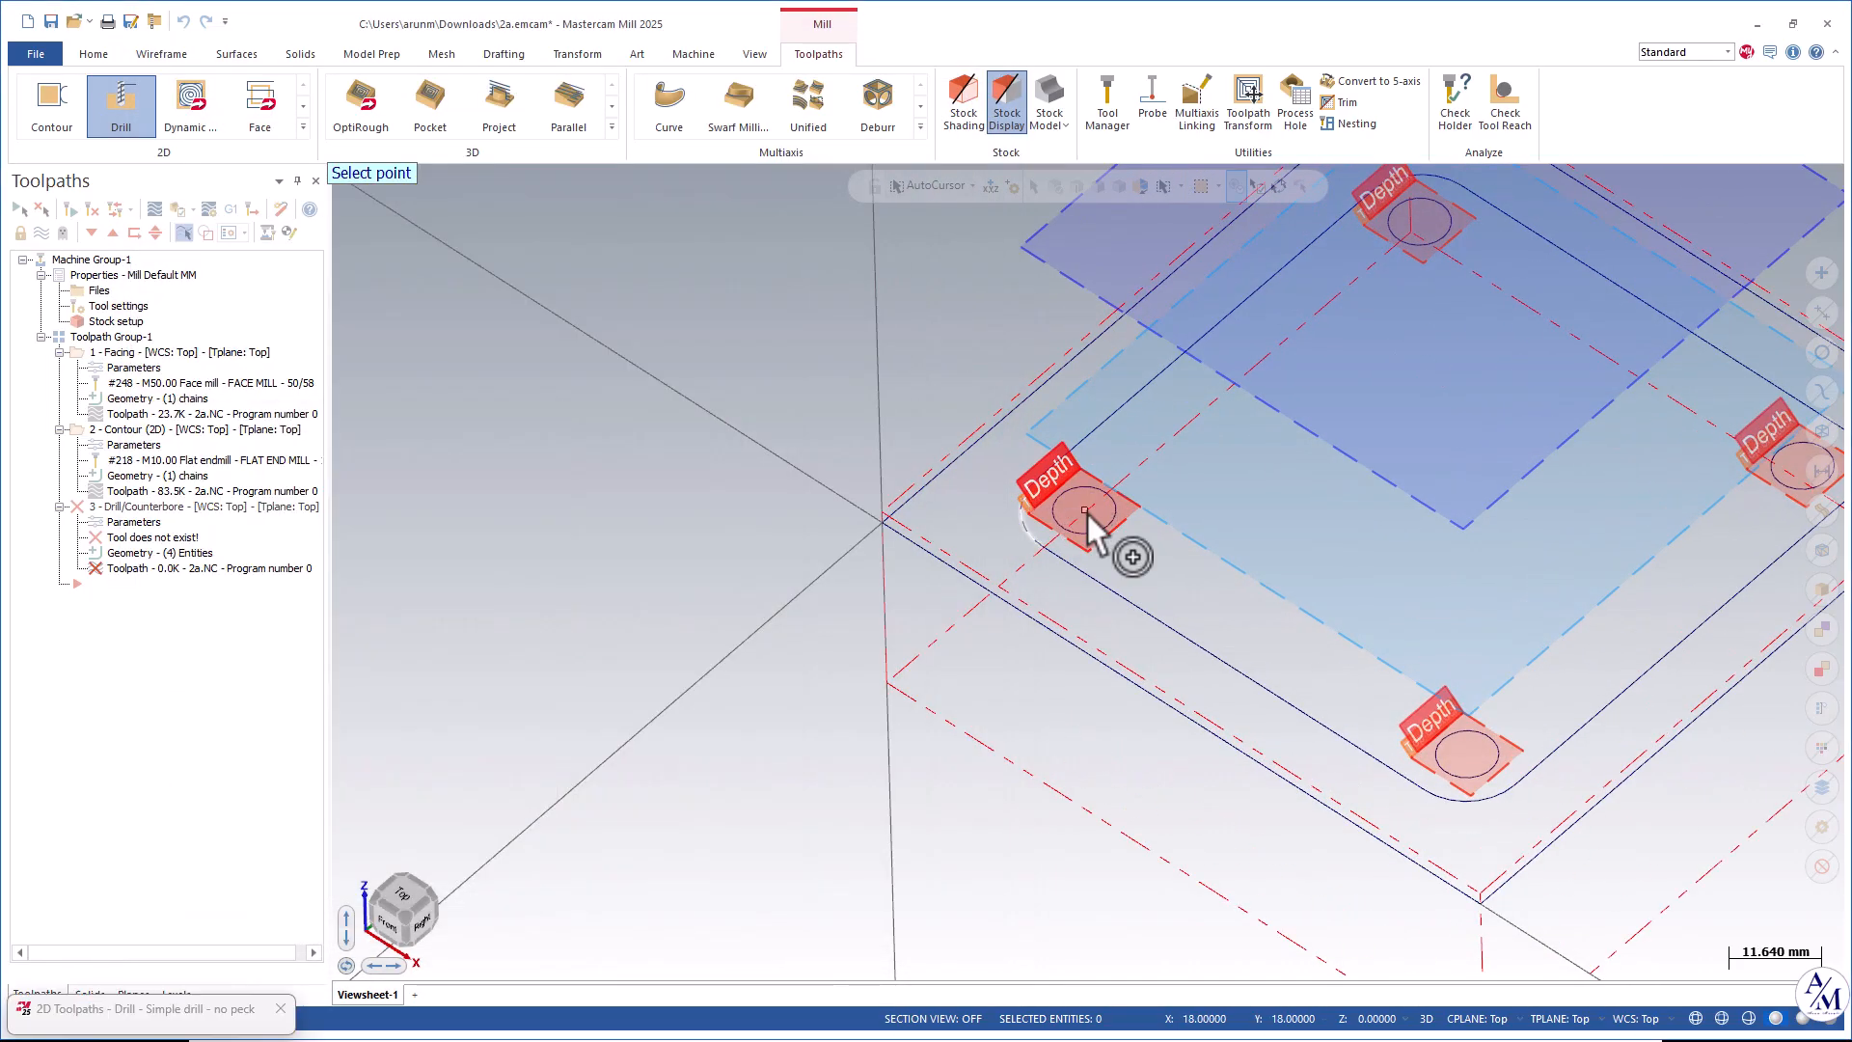
pyautogui.click(1085, 512)
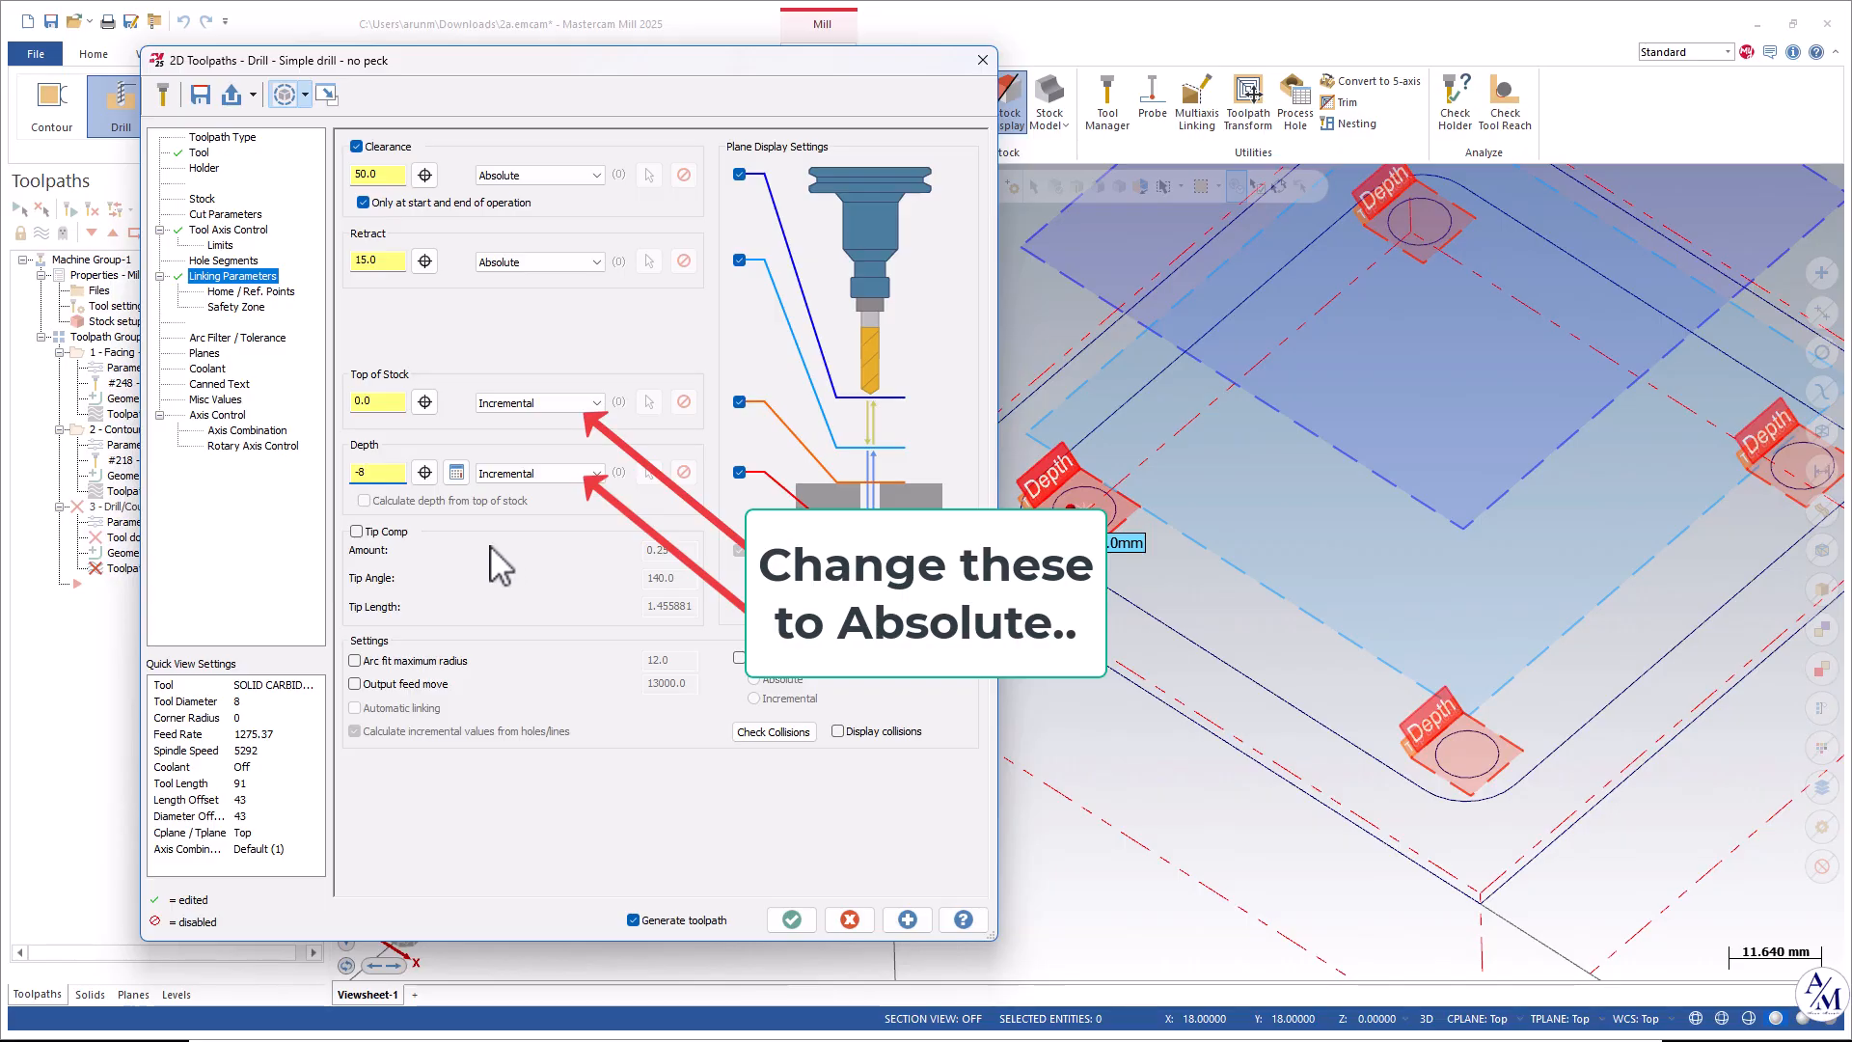
# Turn flood coolant on, then regenerate and accept the drill toolpath.
pyautogui.click(221, 384)
pyautogui.click(216, 369)
pyautogui.click(694, 249)
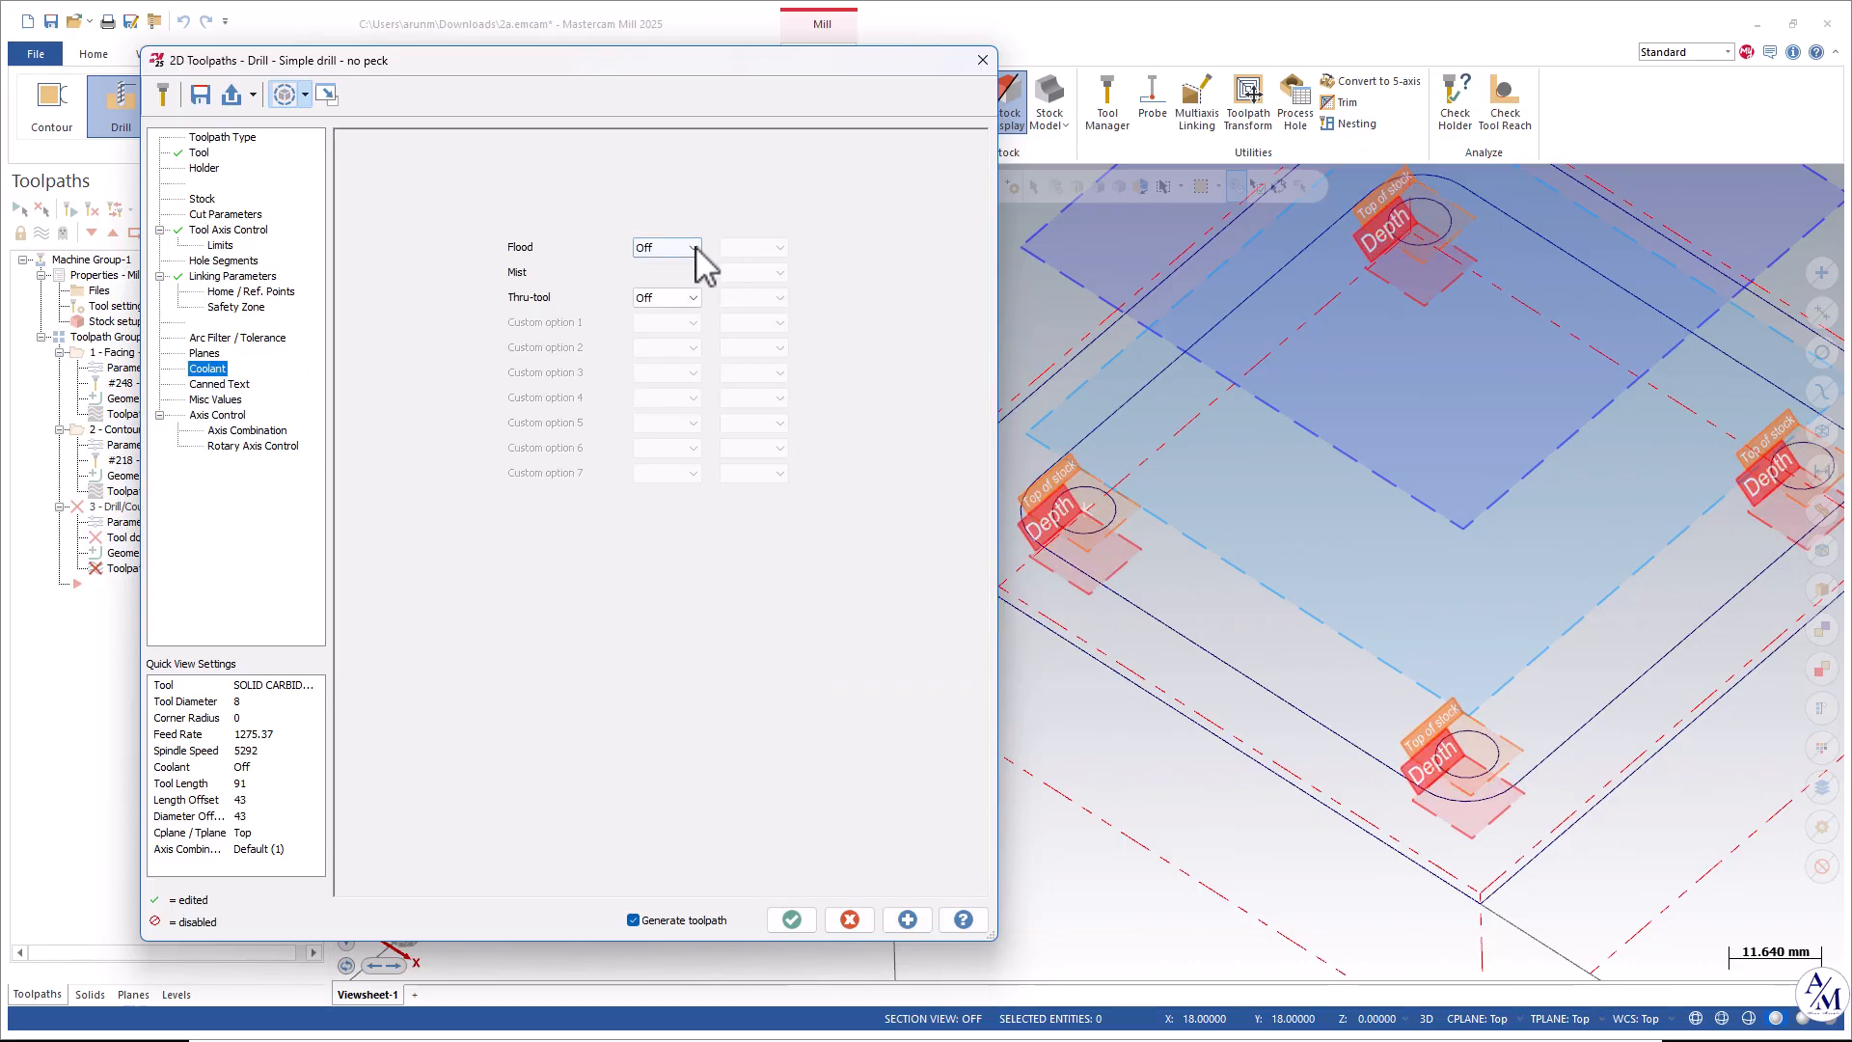
pyautogui.click(666, 287)
pyautogui.click(907, 919)
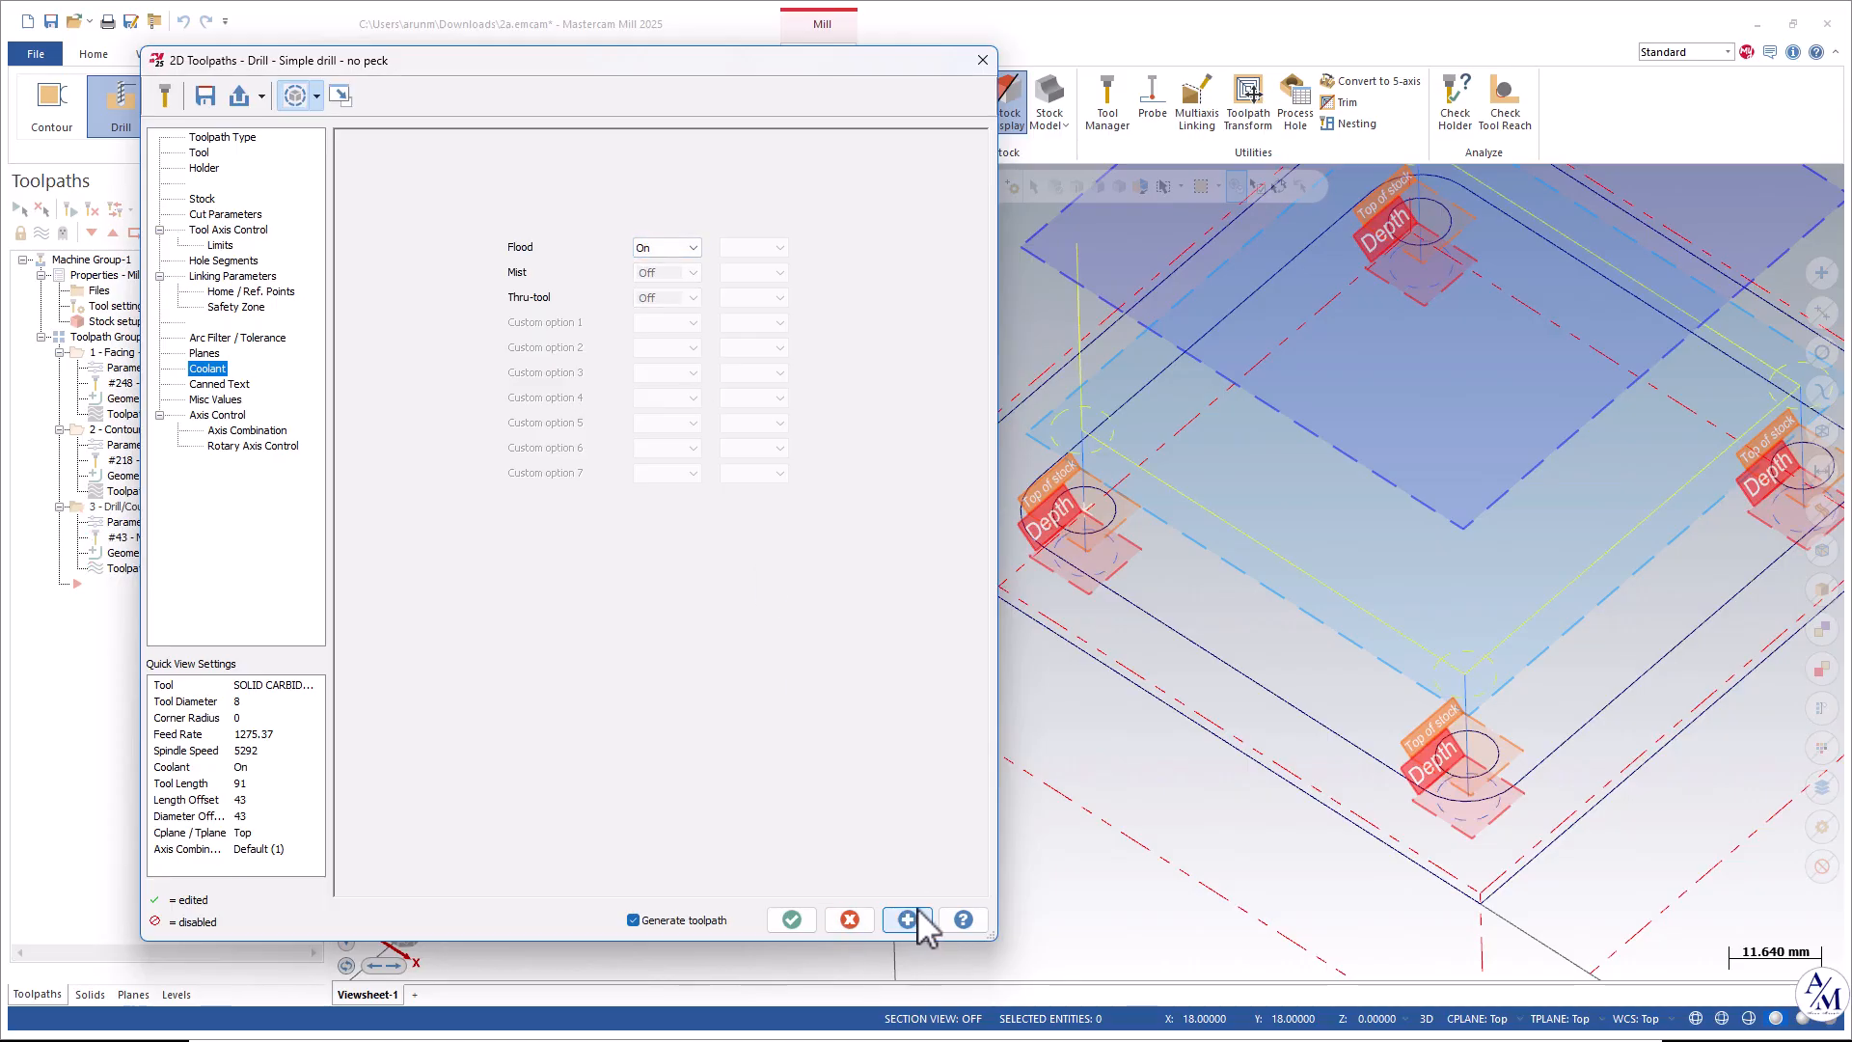
pyautogui.scroll(-2, 1307, 654)
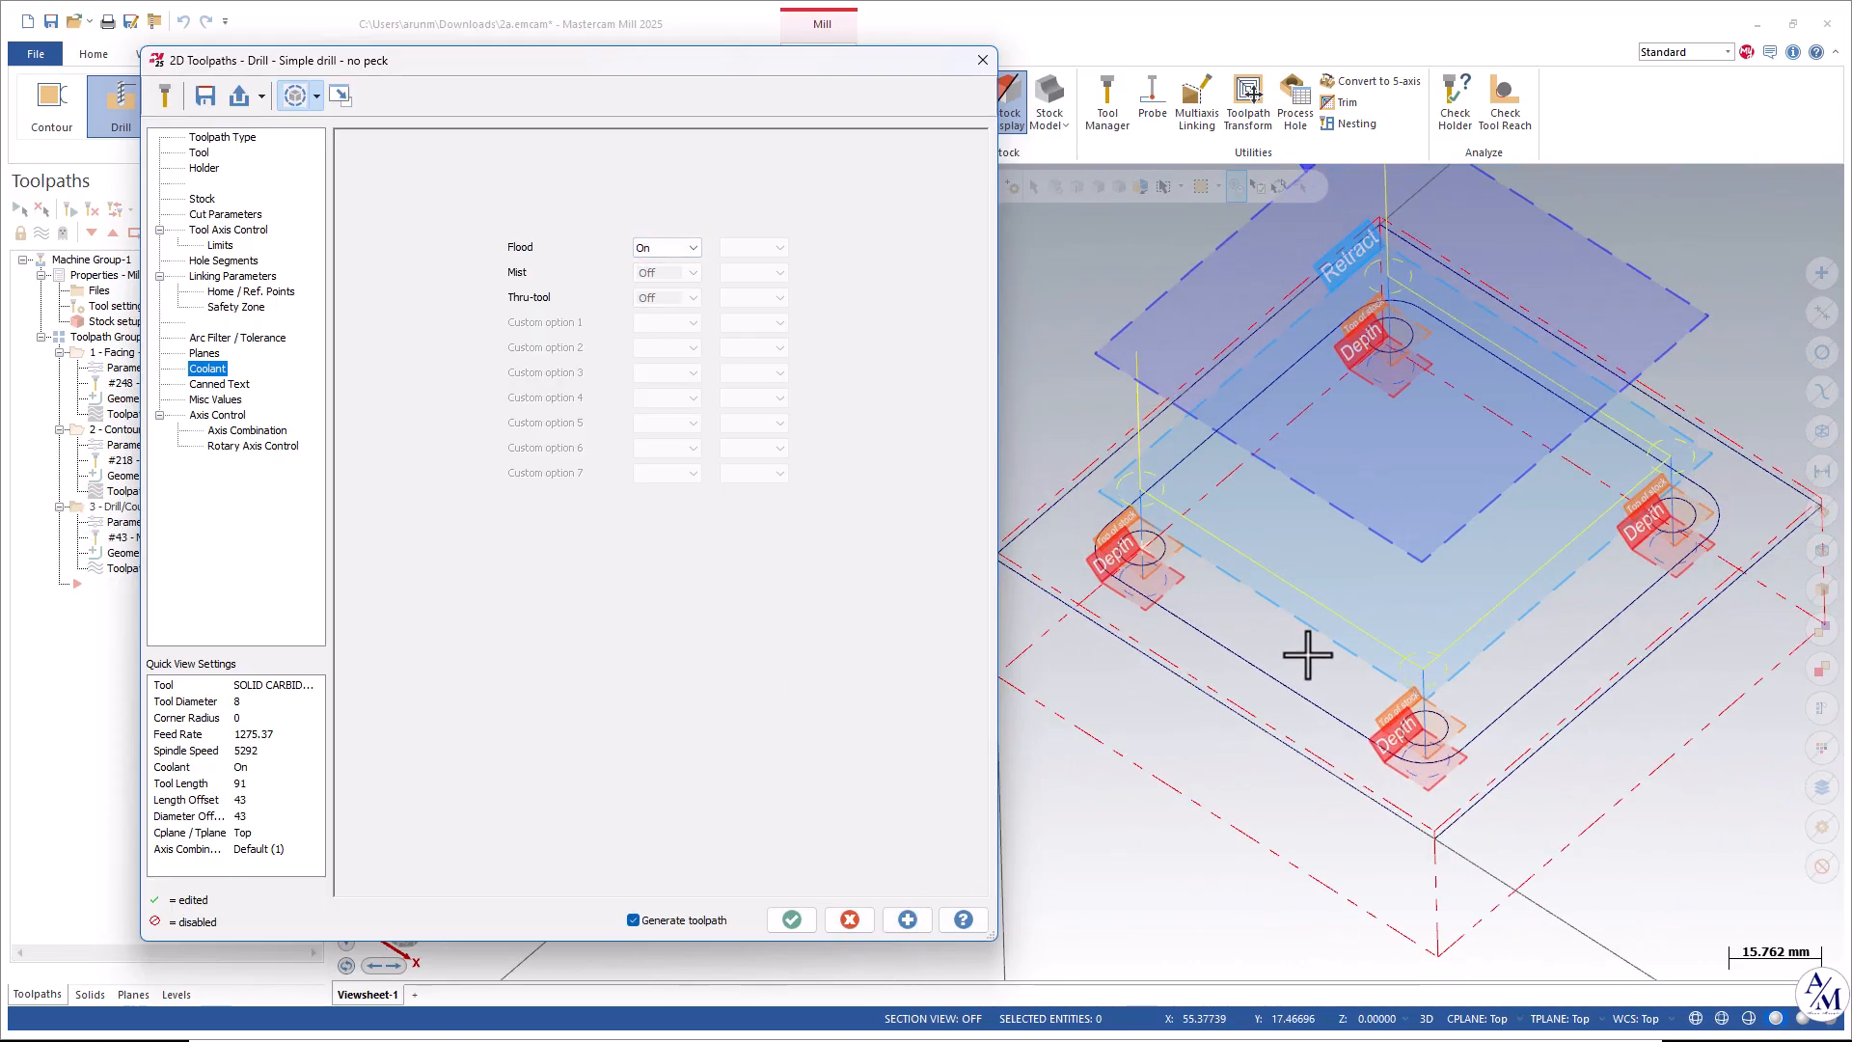
pyautogui.click(792, 919)
# Make the Solid level visible again.
pyautogui.scroll(-3, 1407, 591)
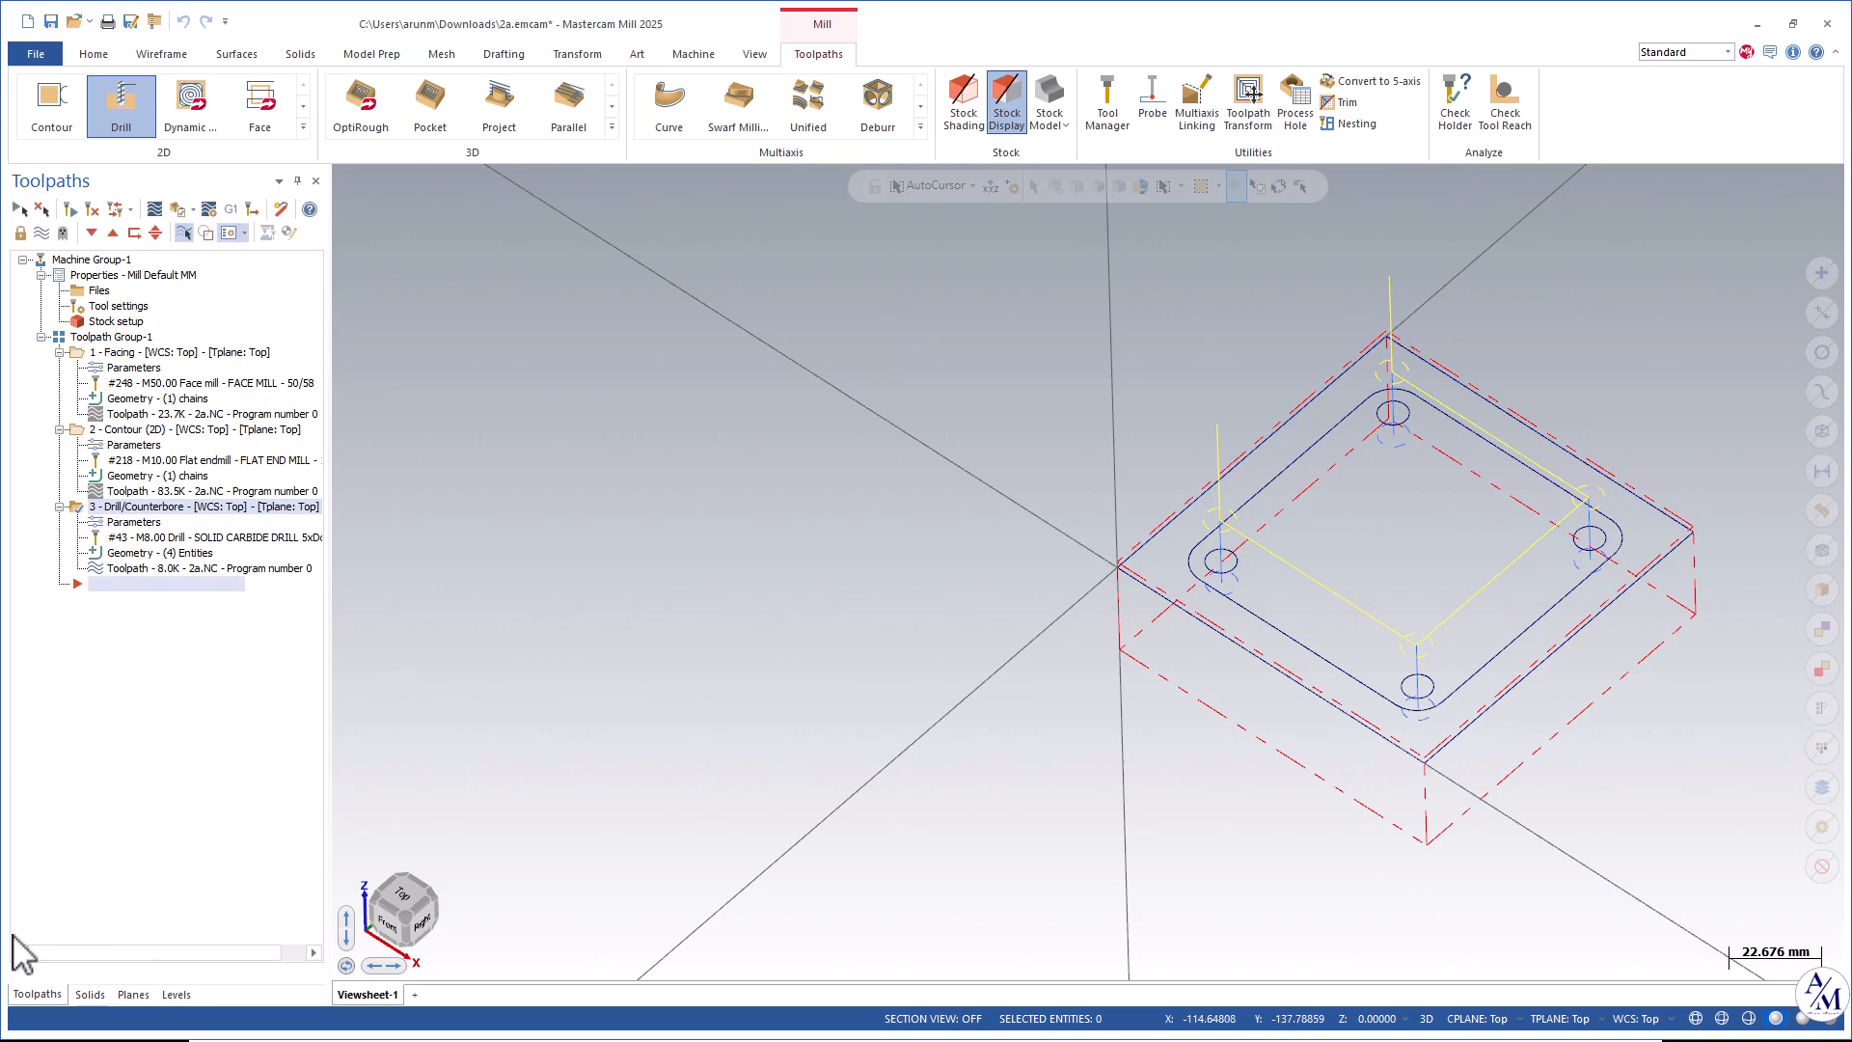
pyautogui.click(133, 995)
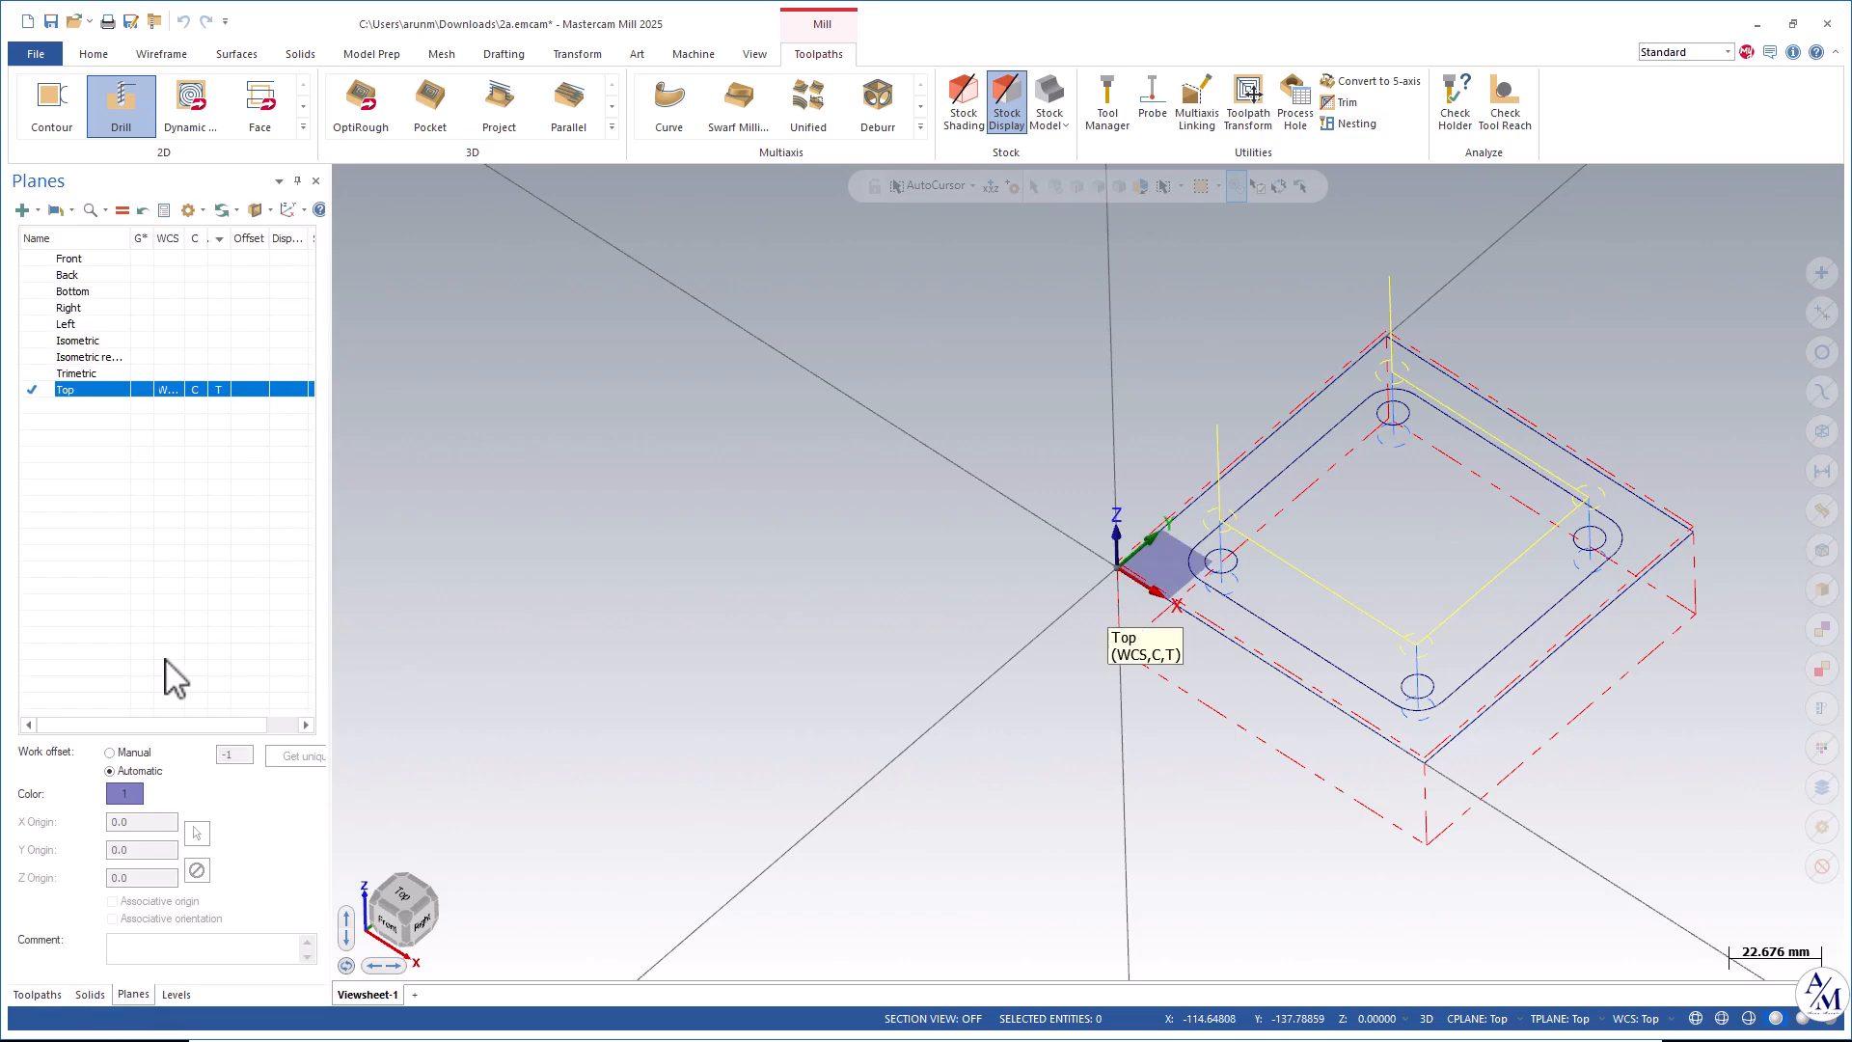
pyautogui.click(177, 995)
pyautogui.click(85, 273)
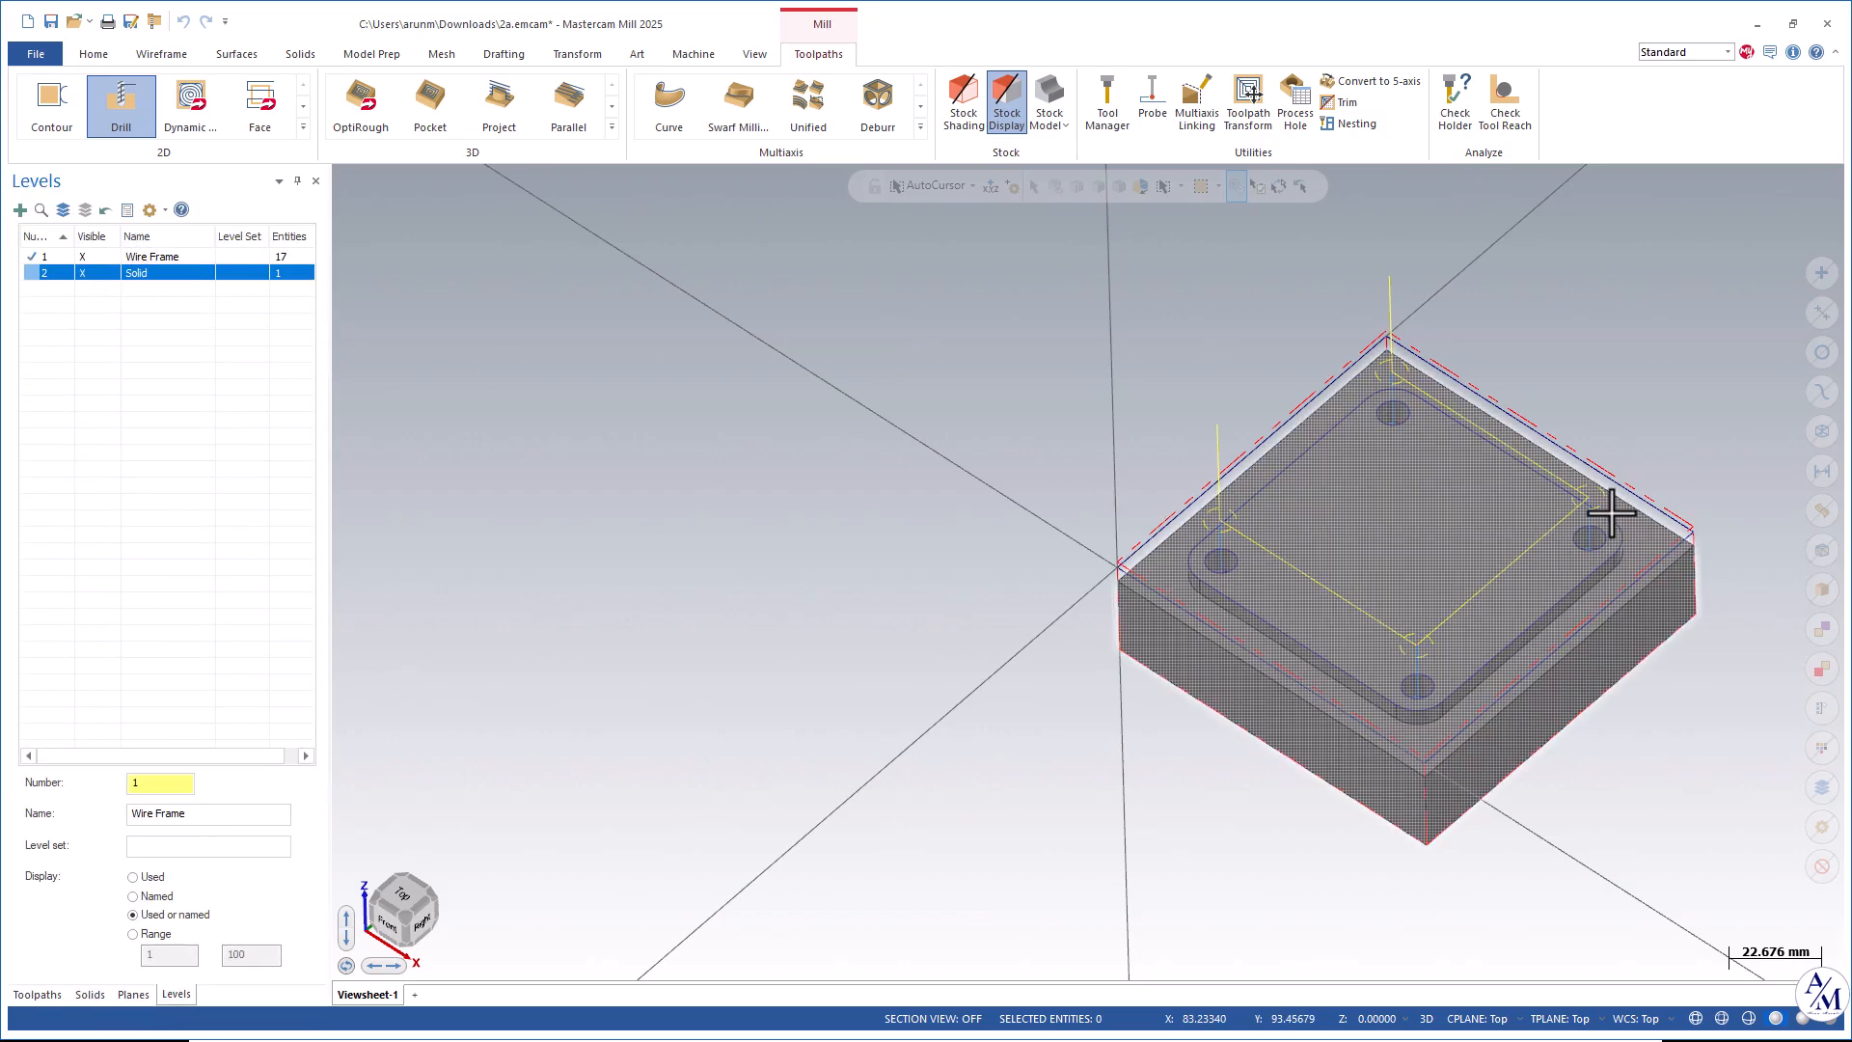
pyautogui.scroll(2, 1578, 512)
pyautogui.scroll(-1, 1578, 511)
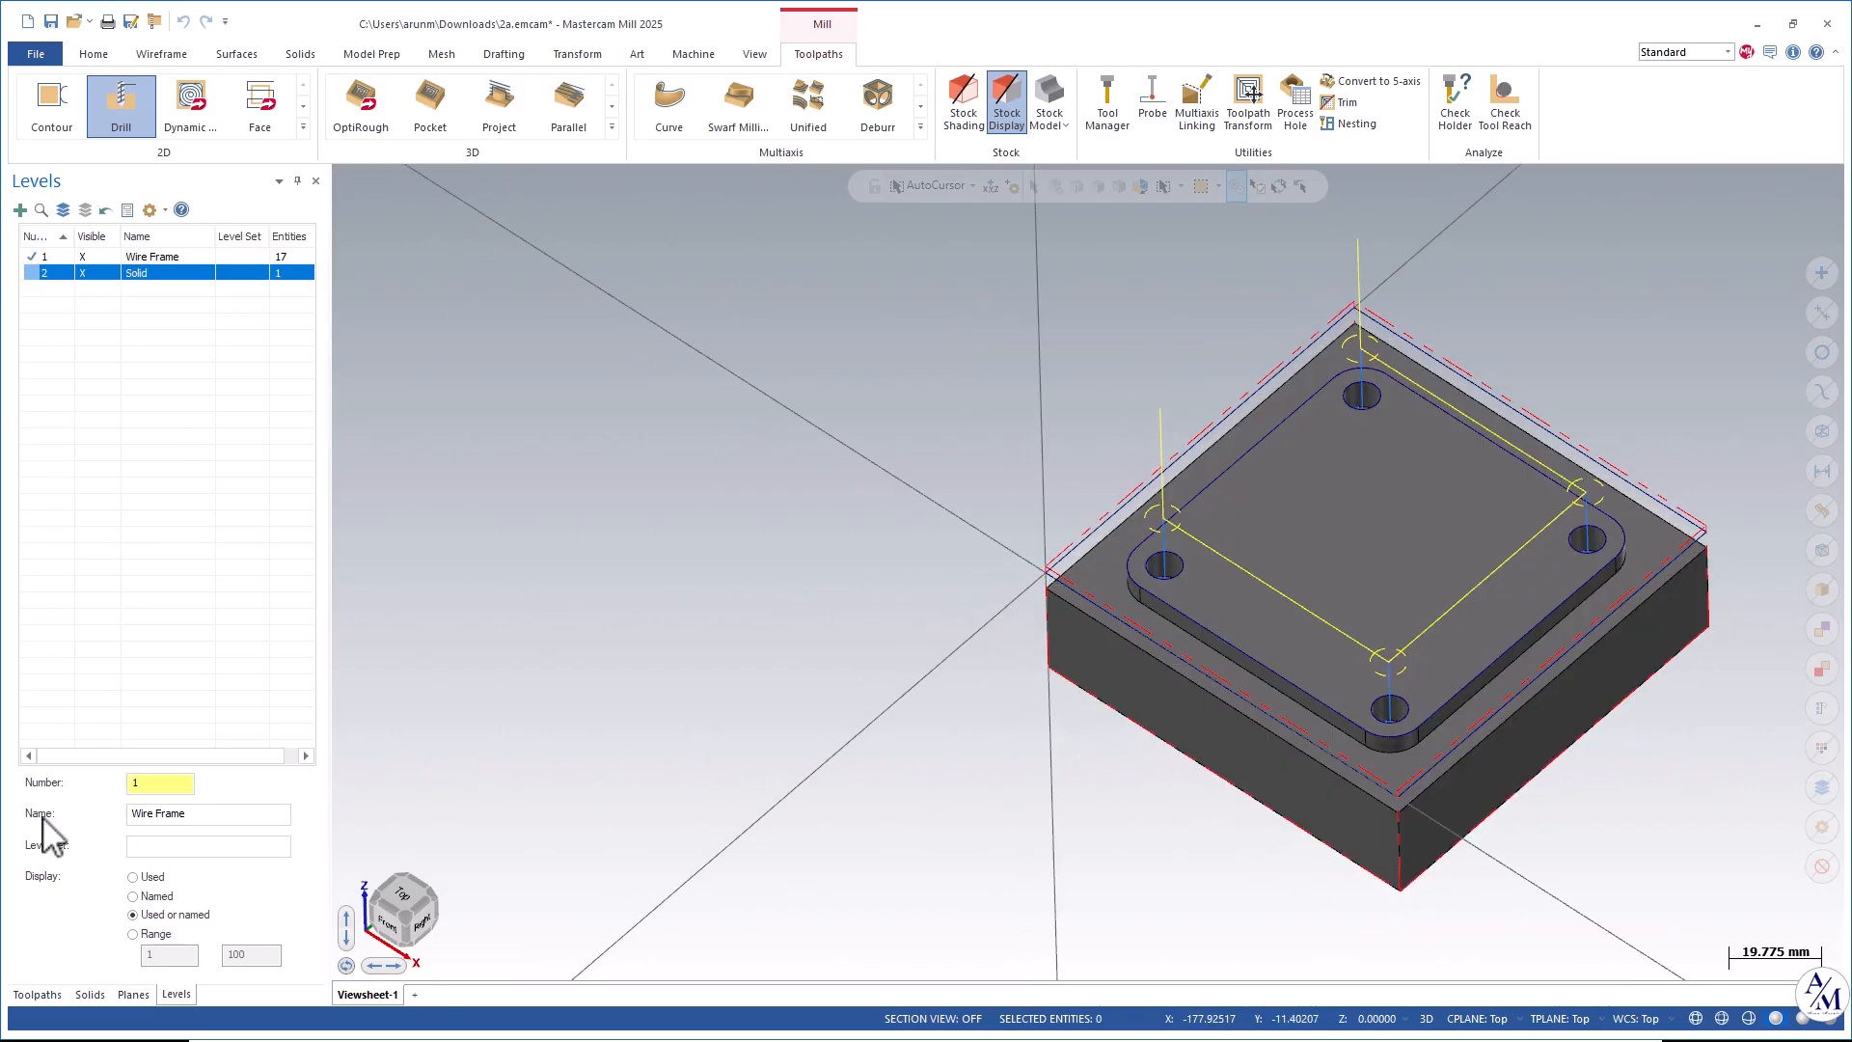
# Backplot the drill toolpath and close the backplot.
pyautogui.click(36, 995)
pyautogui.click(157, 210)
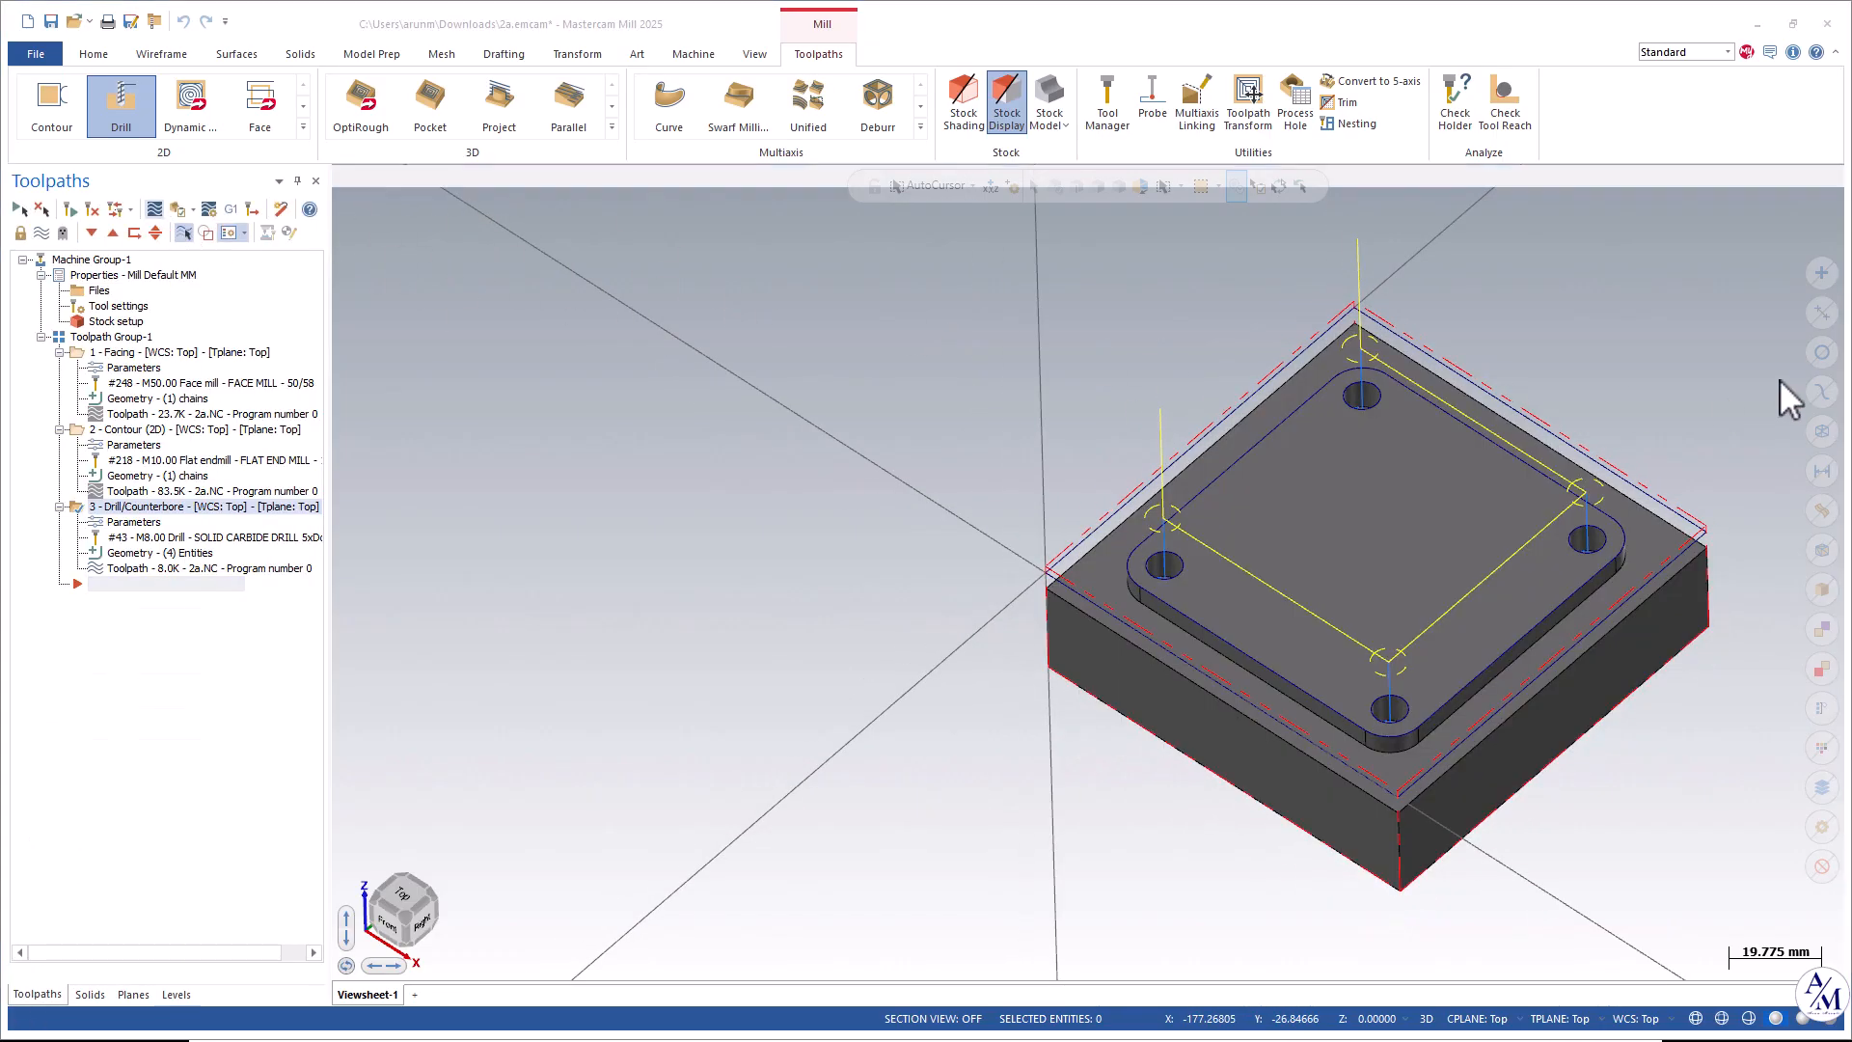
pyautogui.click(346, 176)
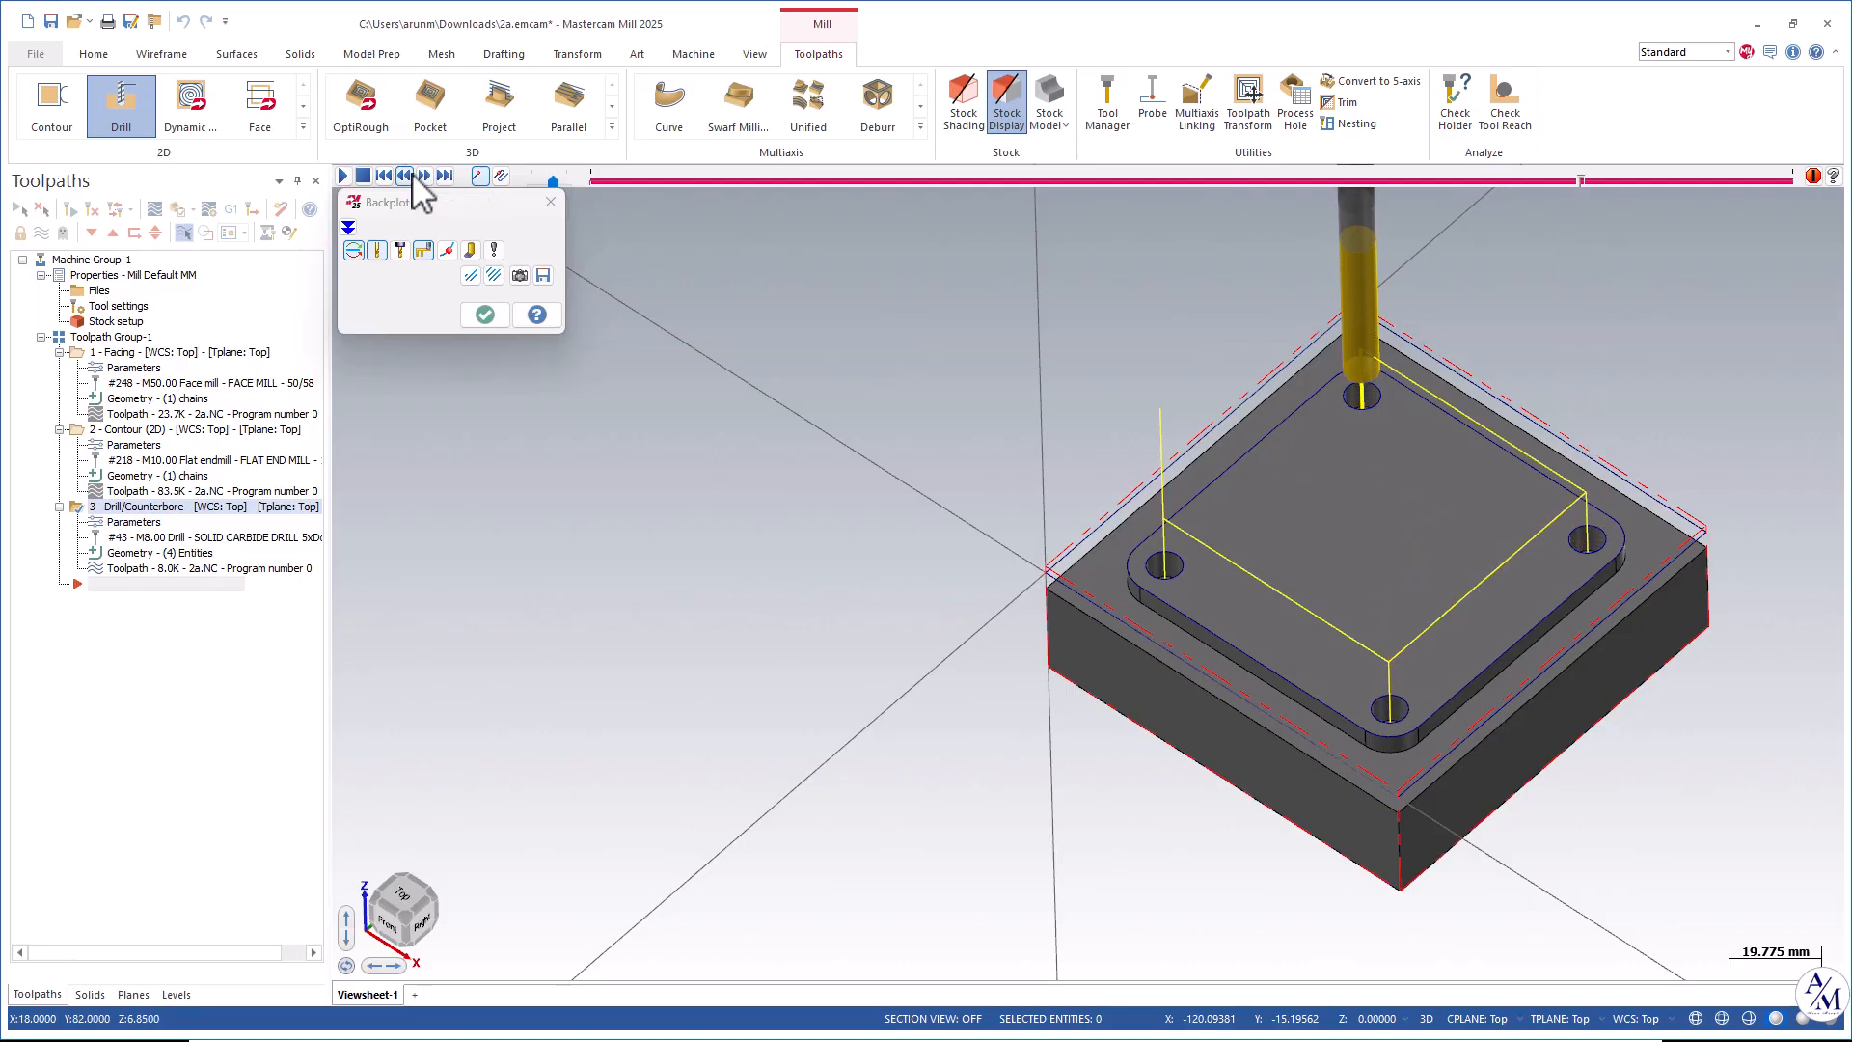
pyautogui.click(550, 202)
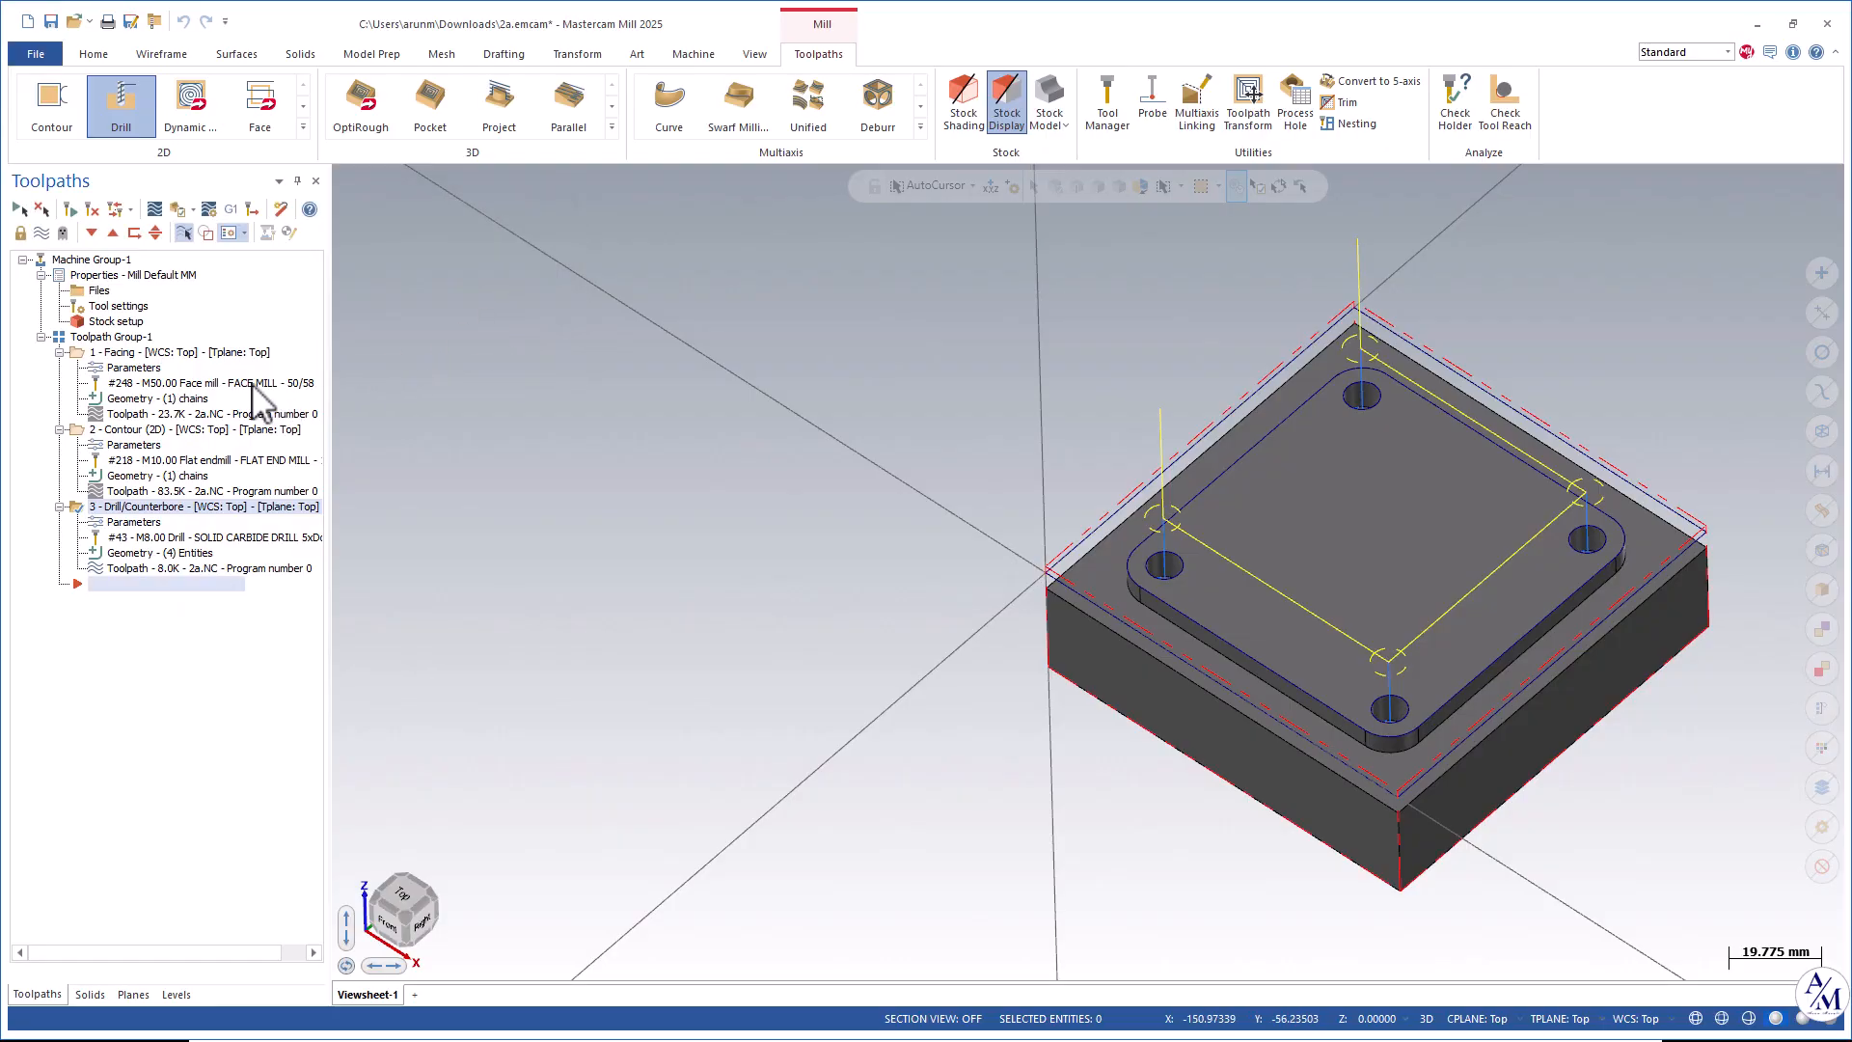
# Select all operations and run a machine simulation of them in the simulator.
pyautogui.click(19, 210)
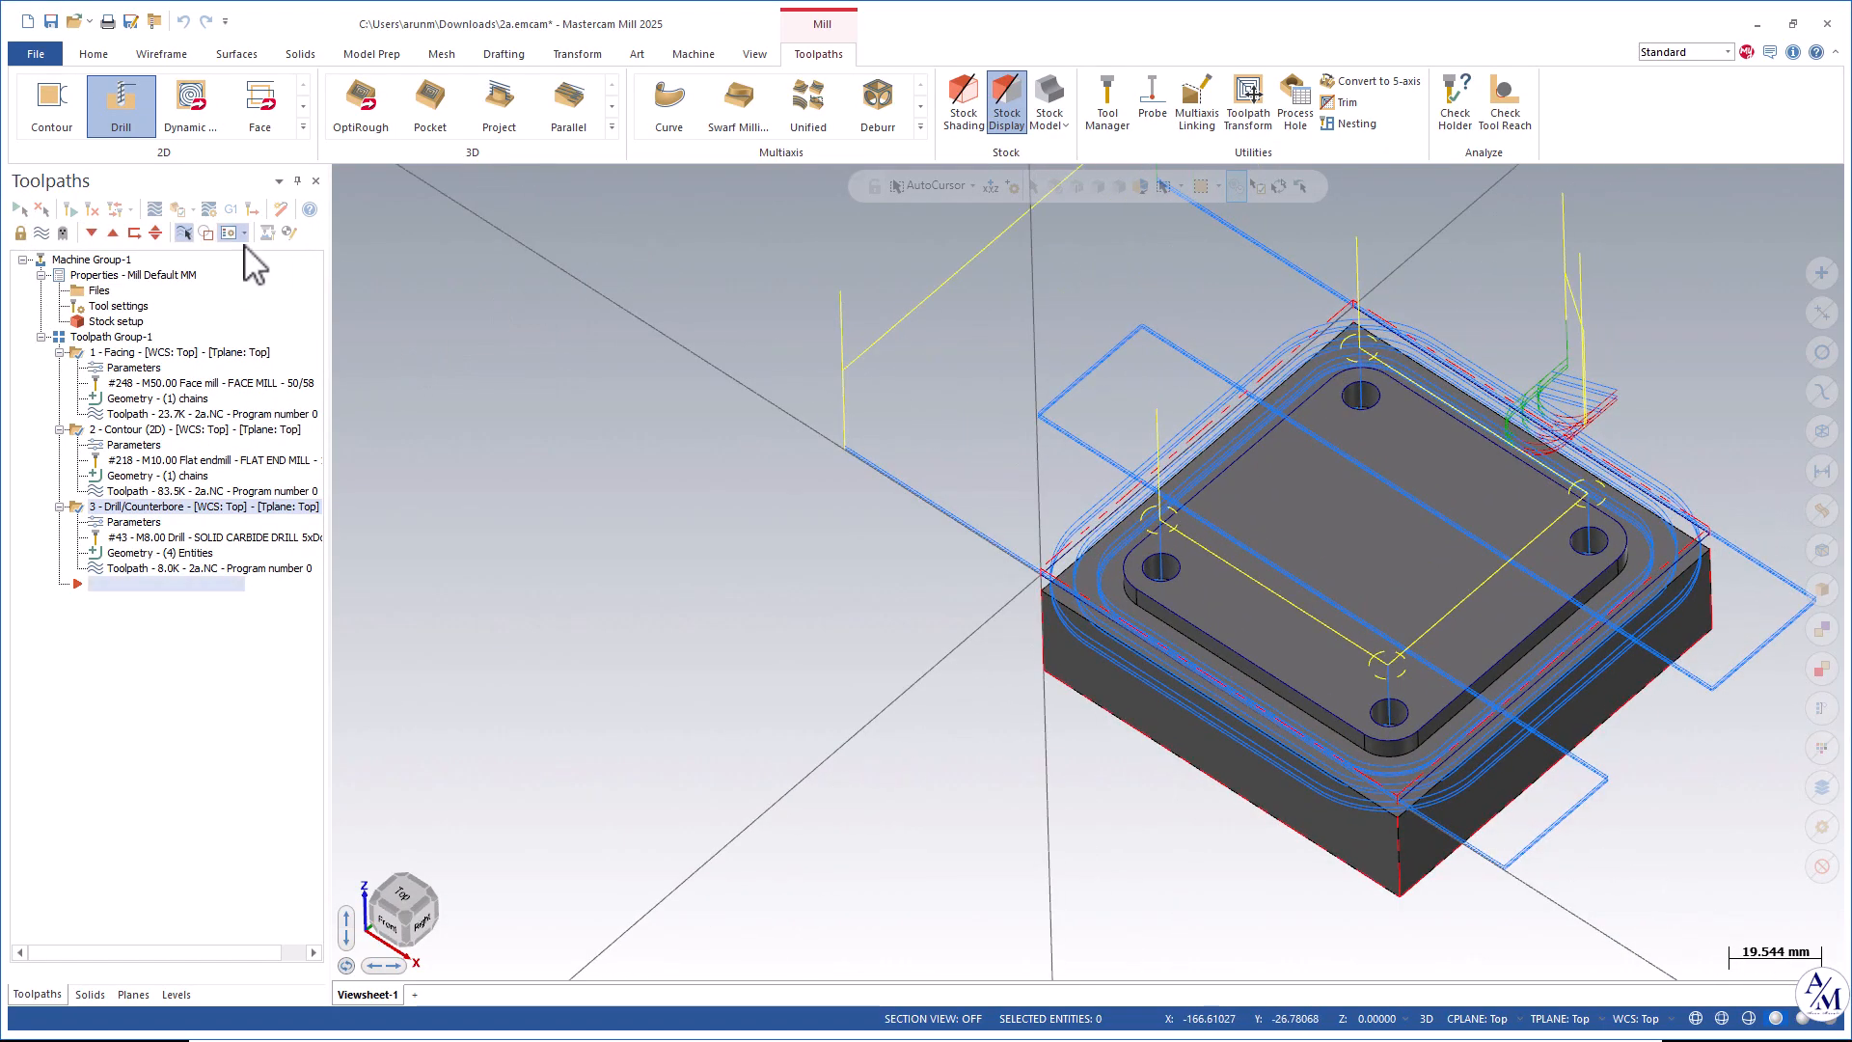
pyautogui.click(176, 210)
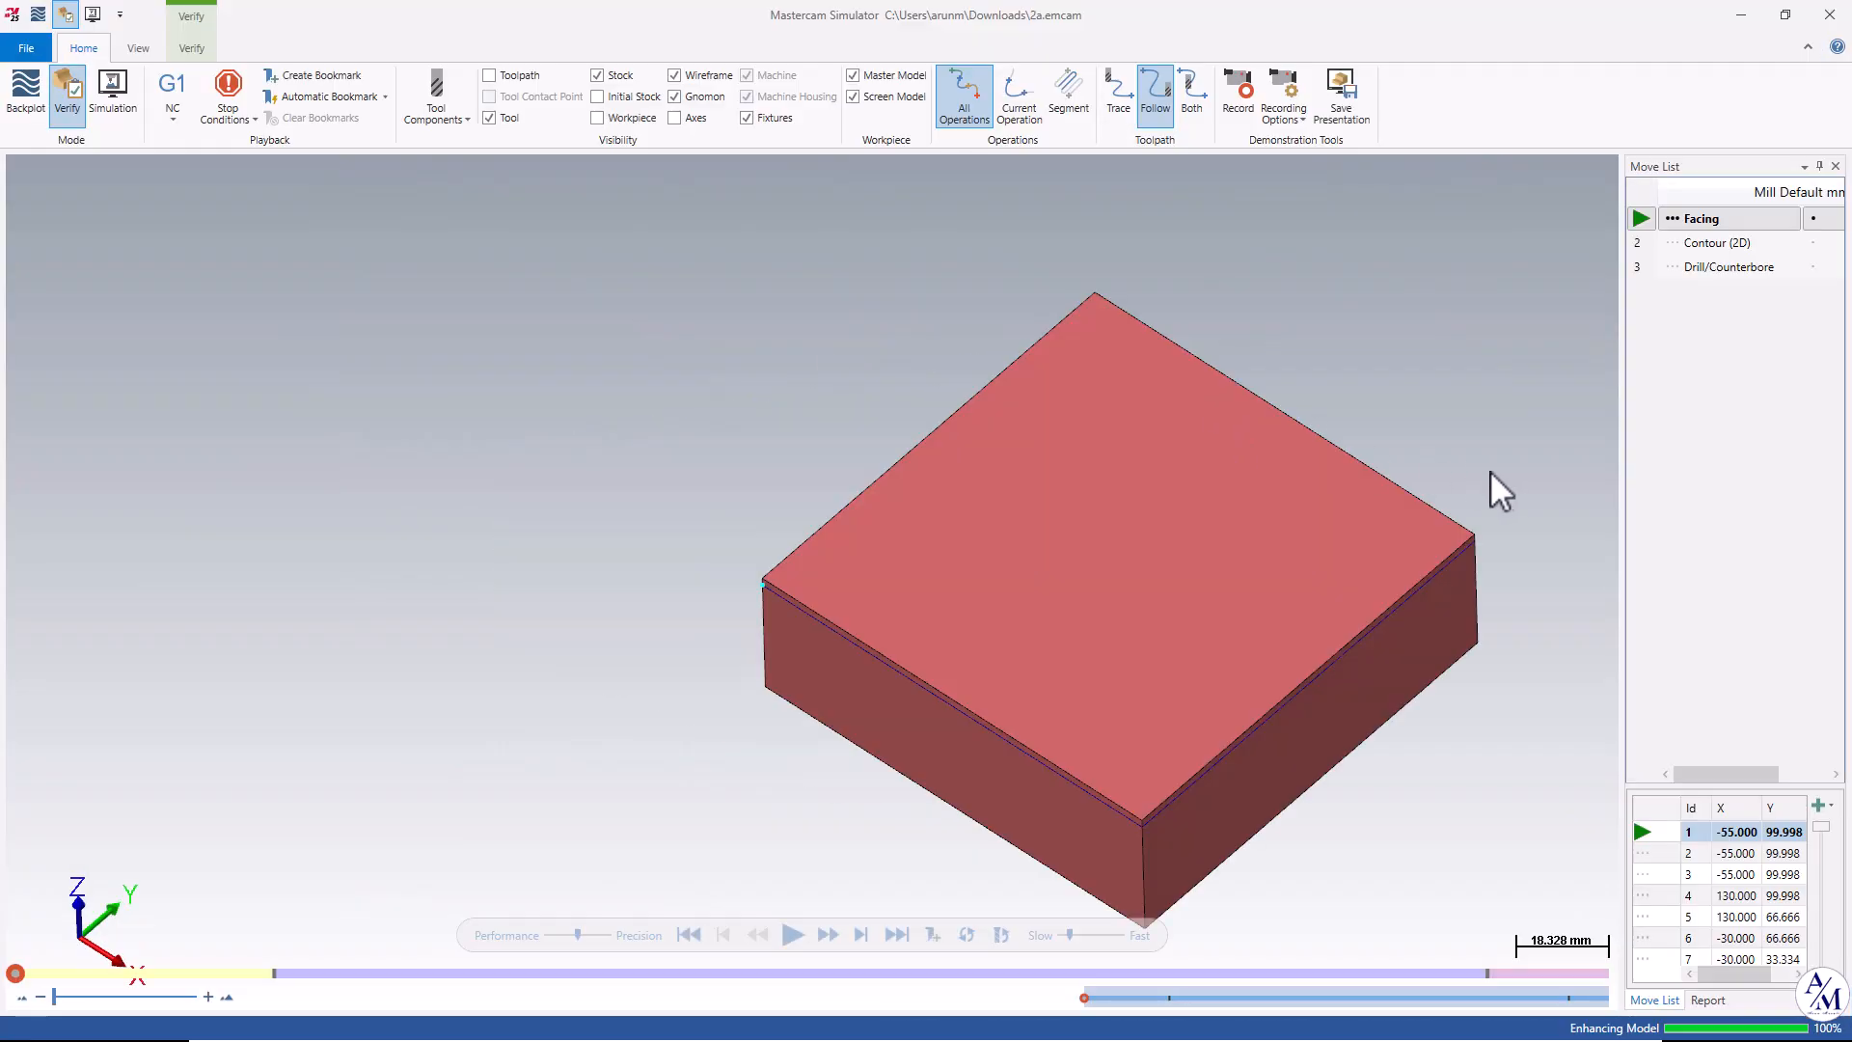
pyautogui.moveTo(1351, 561); pyautogui.dragTo(1150, 536, button='middle')
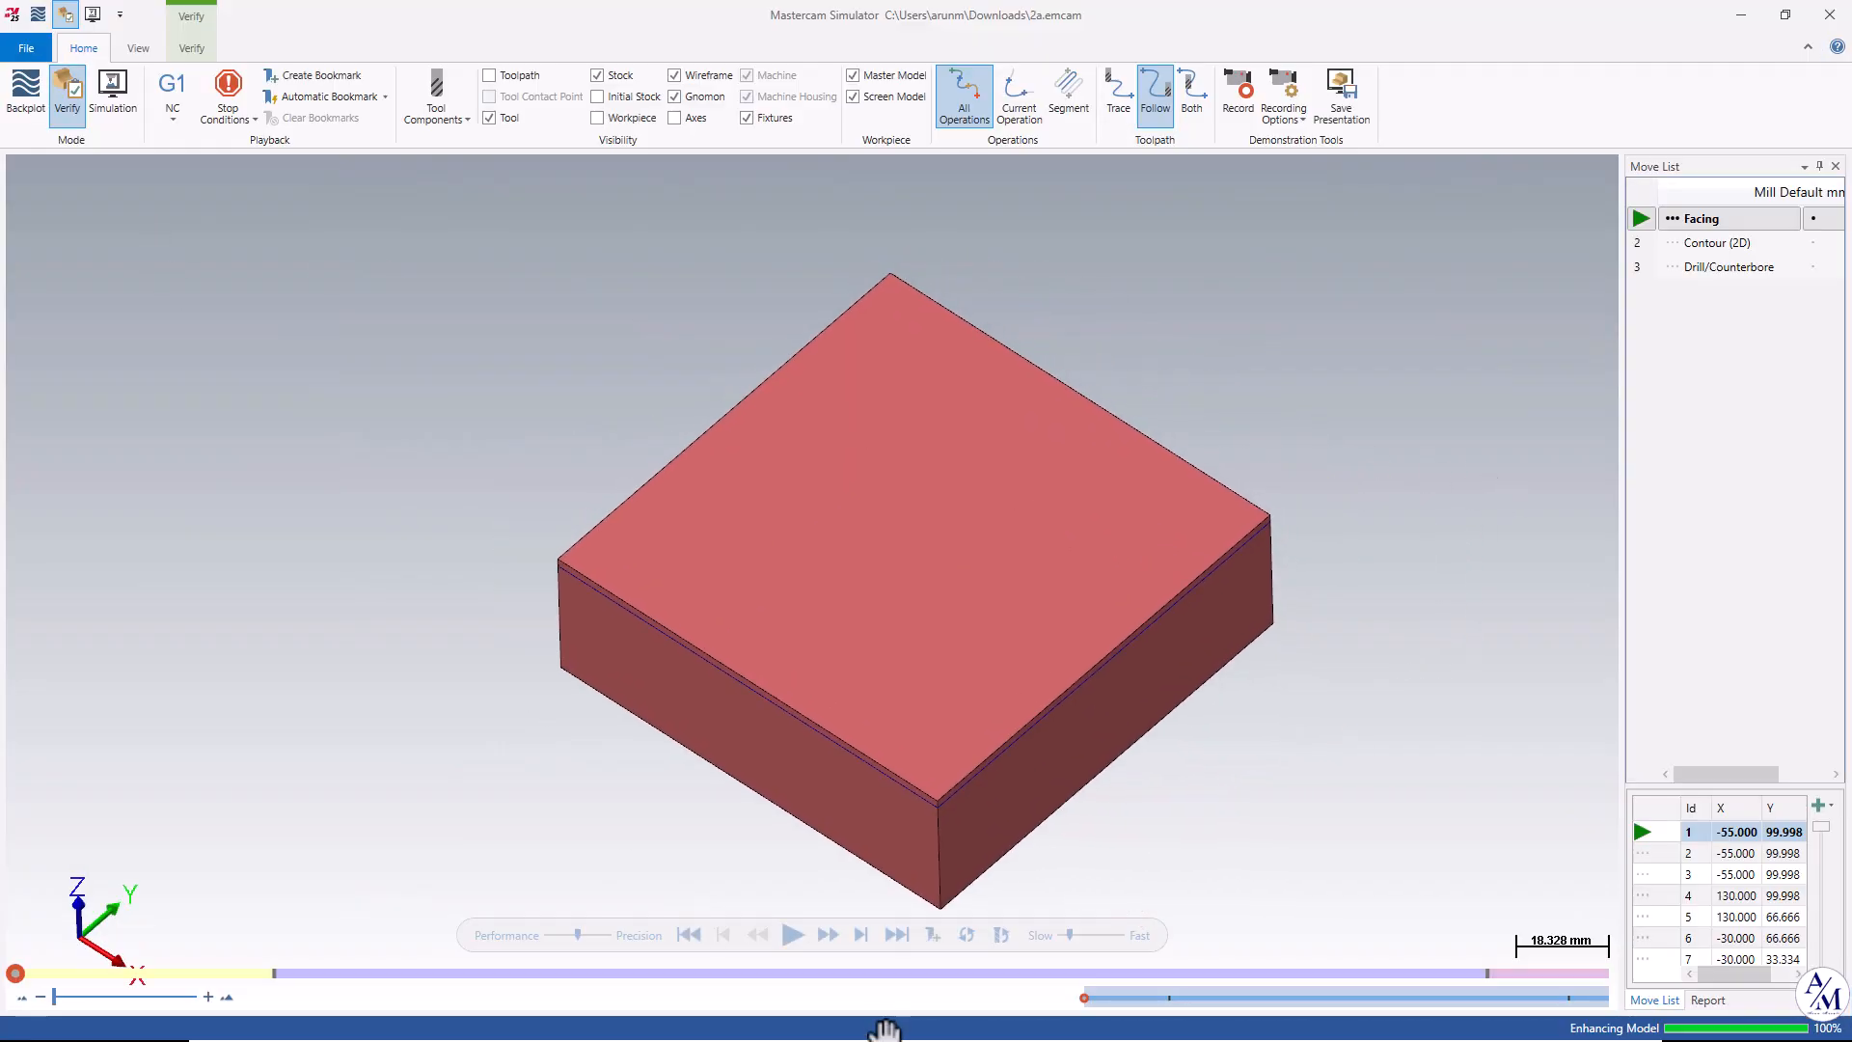
pyautogui.click(113, 94)
pyautogui.click(794, 934)
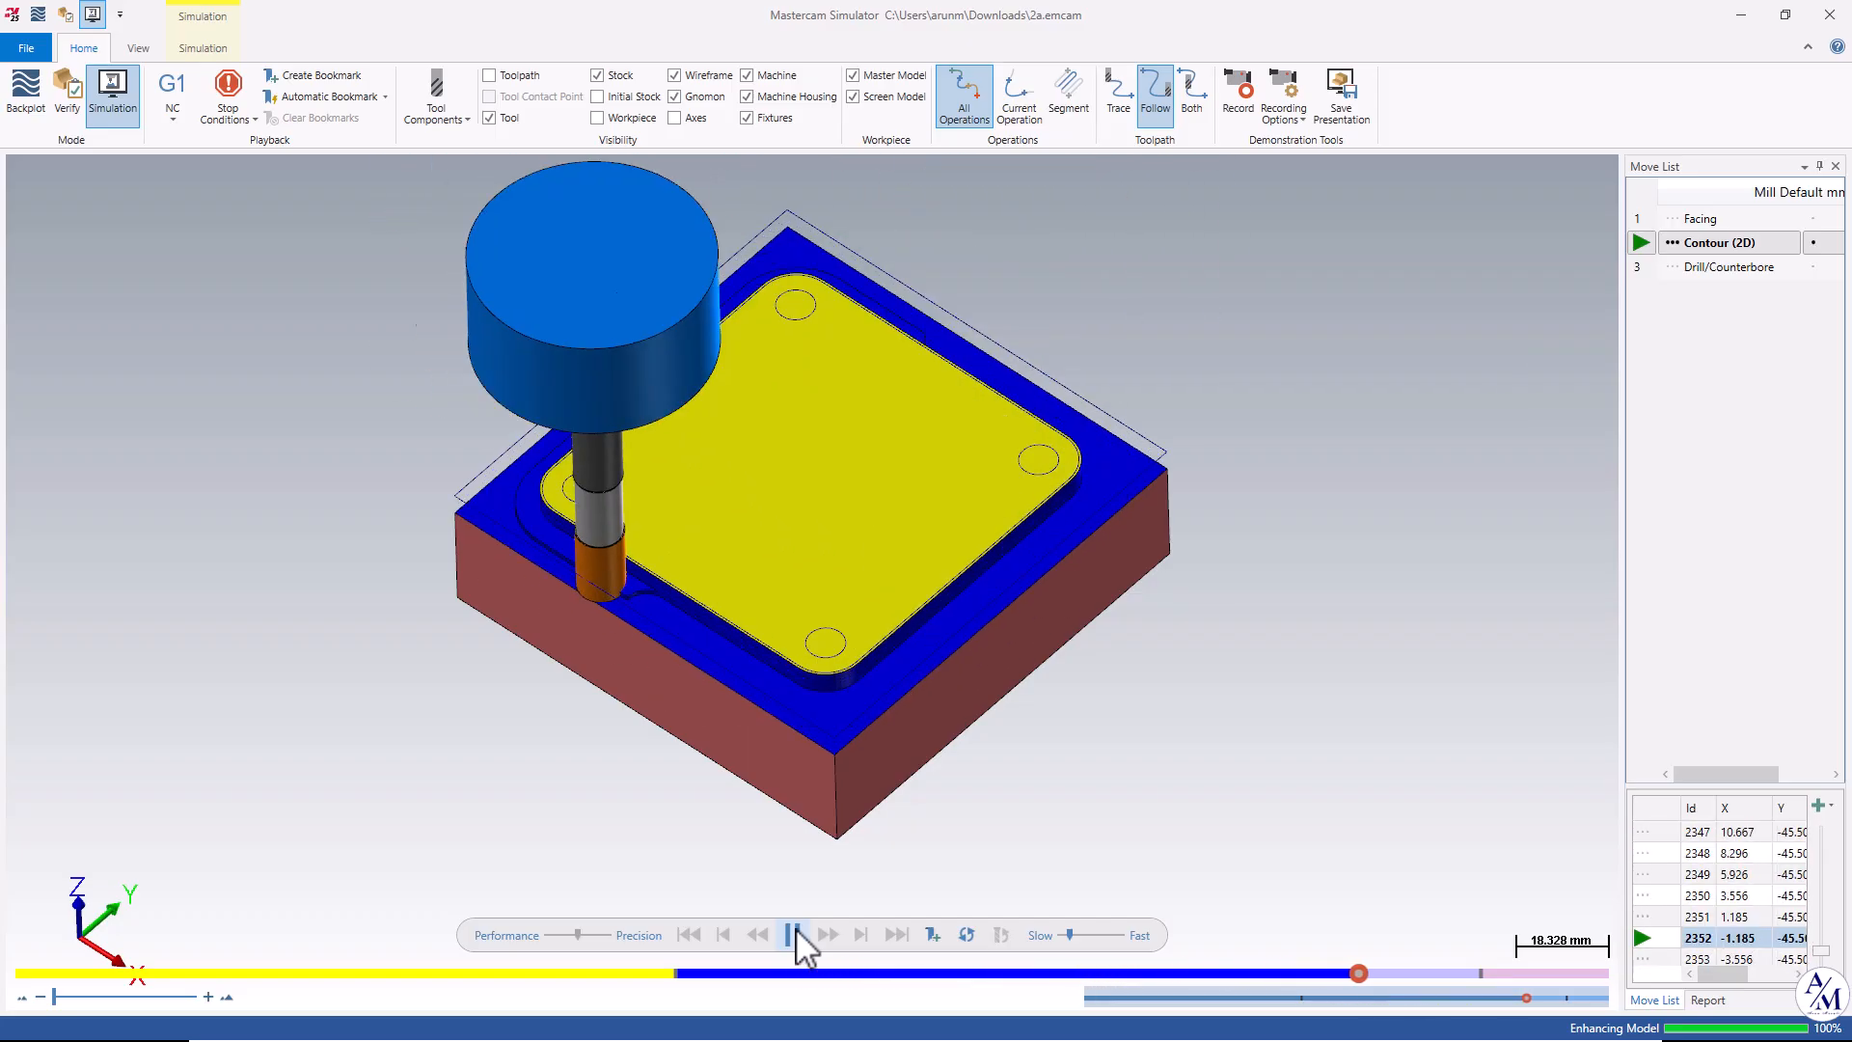
pyautogui.scroll(5, 1052, 563)
pyautogui.scroll(-6, 986, 529)
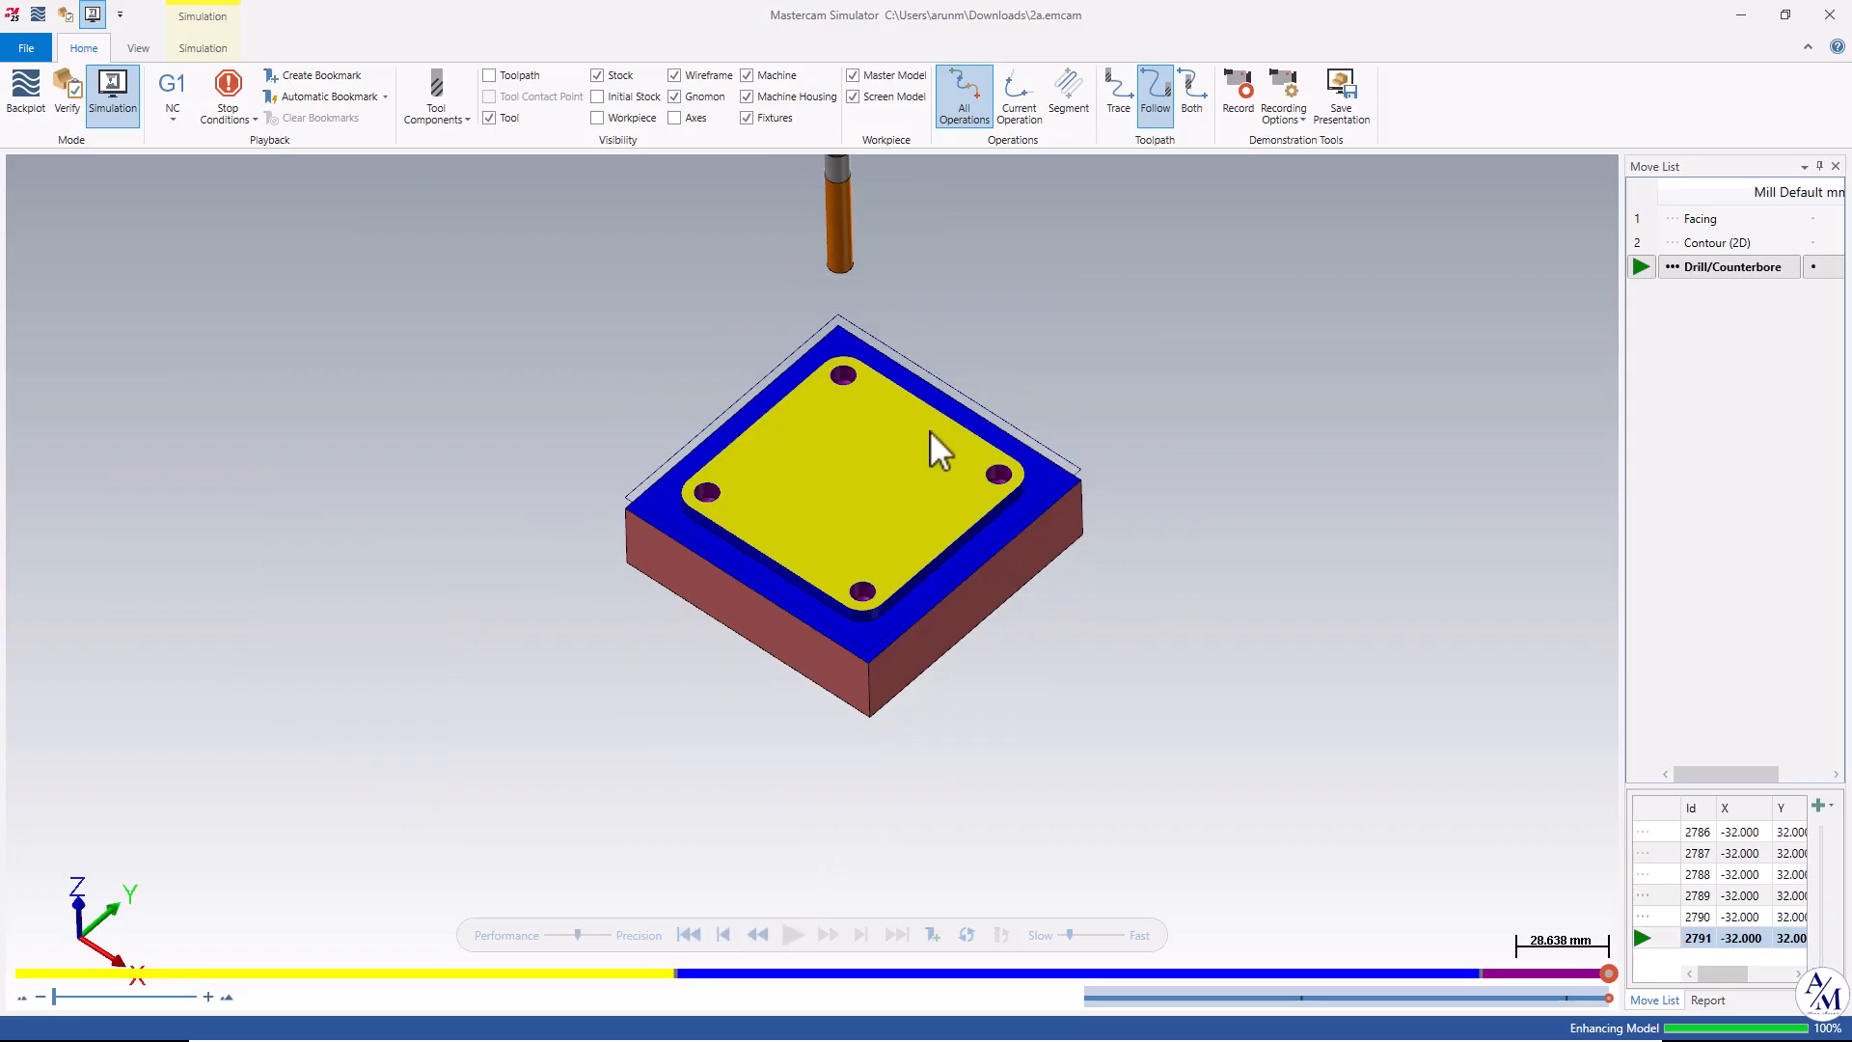
# Close the simulator and post-process the selected operations, saving the NC file as 2A in the NC folder.
pyautogui.keyDown('alt'); pyautogui.moveTo(932, 369); pyautogui.dragTo(909, 376, button='middle'); pyautogui.keyUp('alt')
pyautogui.click(1818, 13)
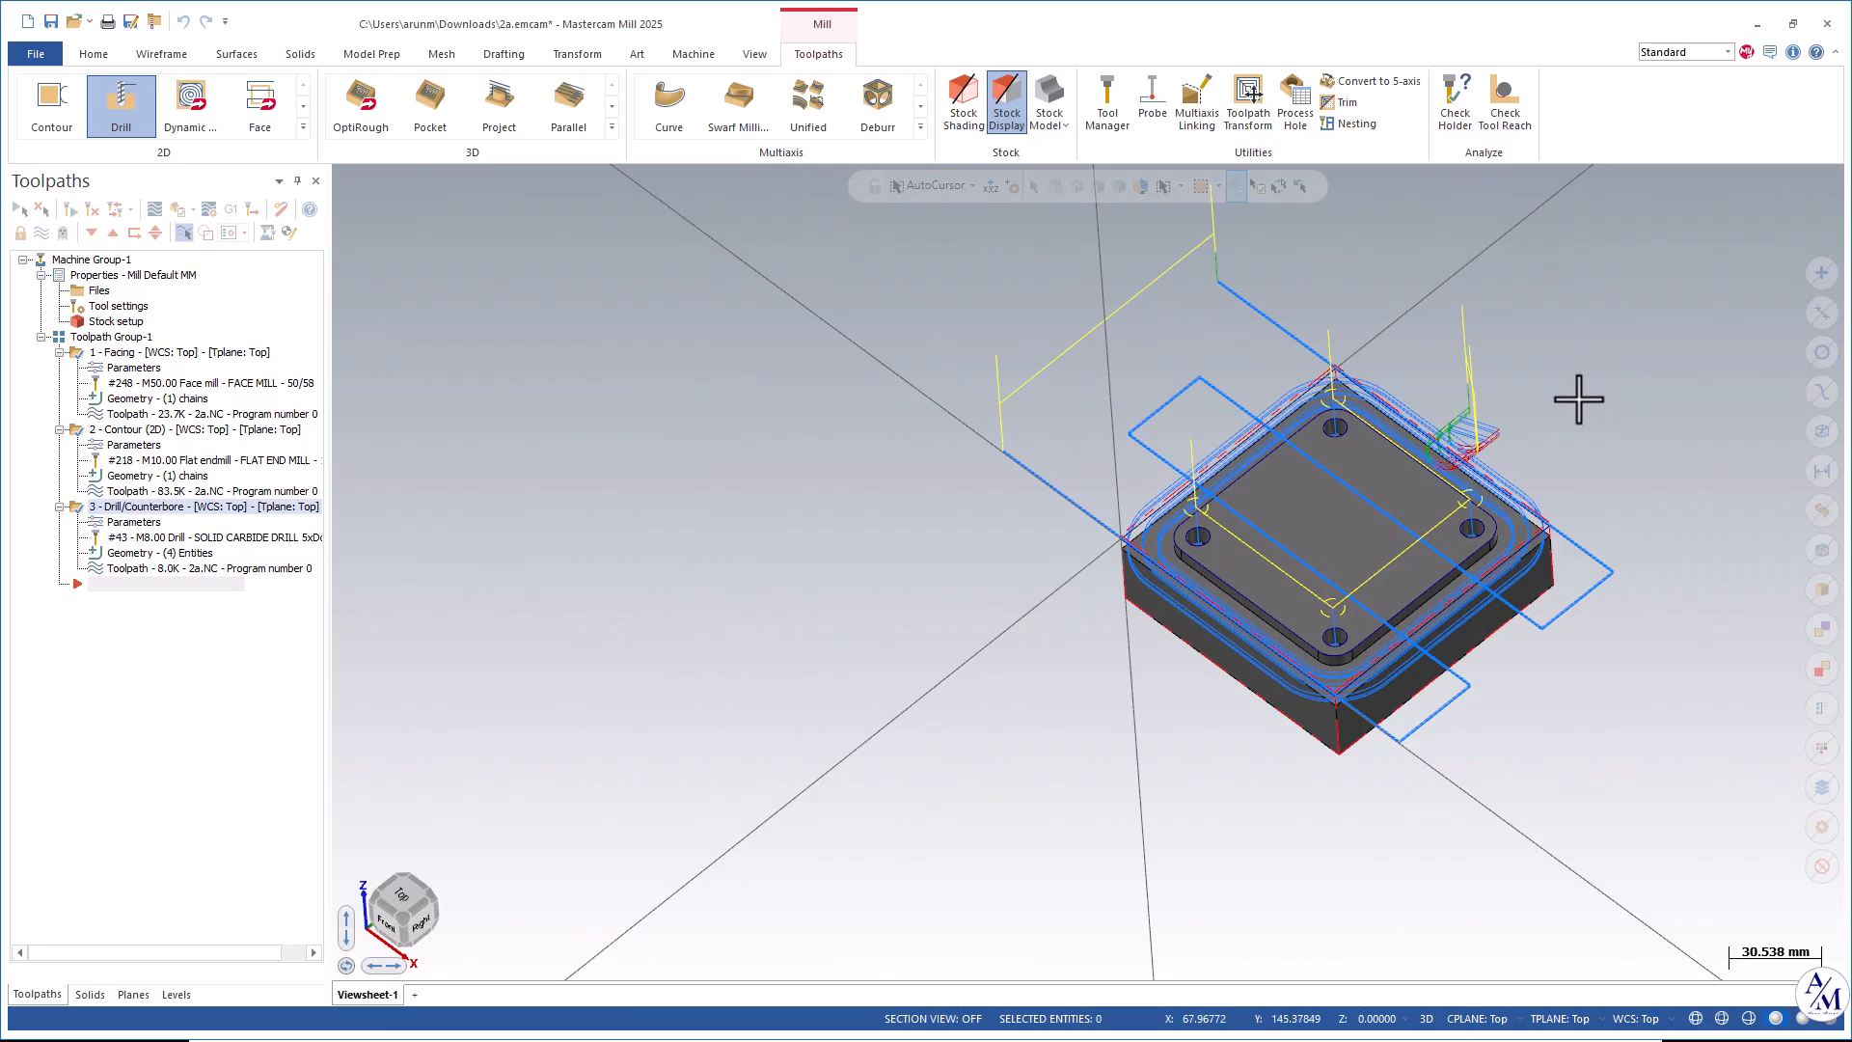
pyautogui.click(231, 208)
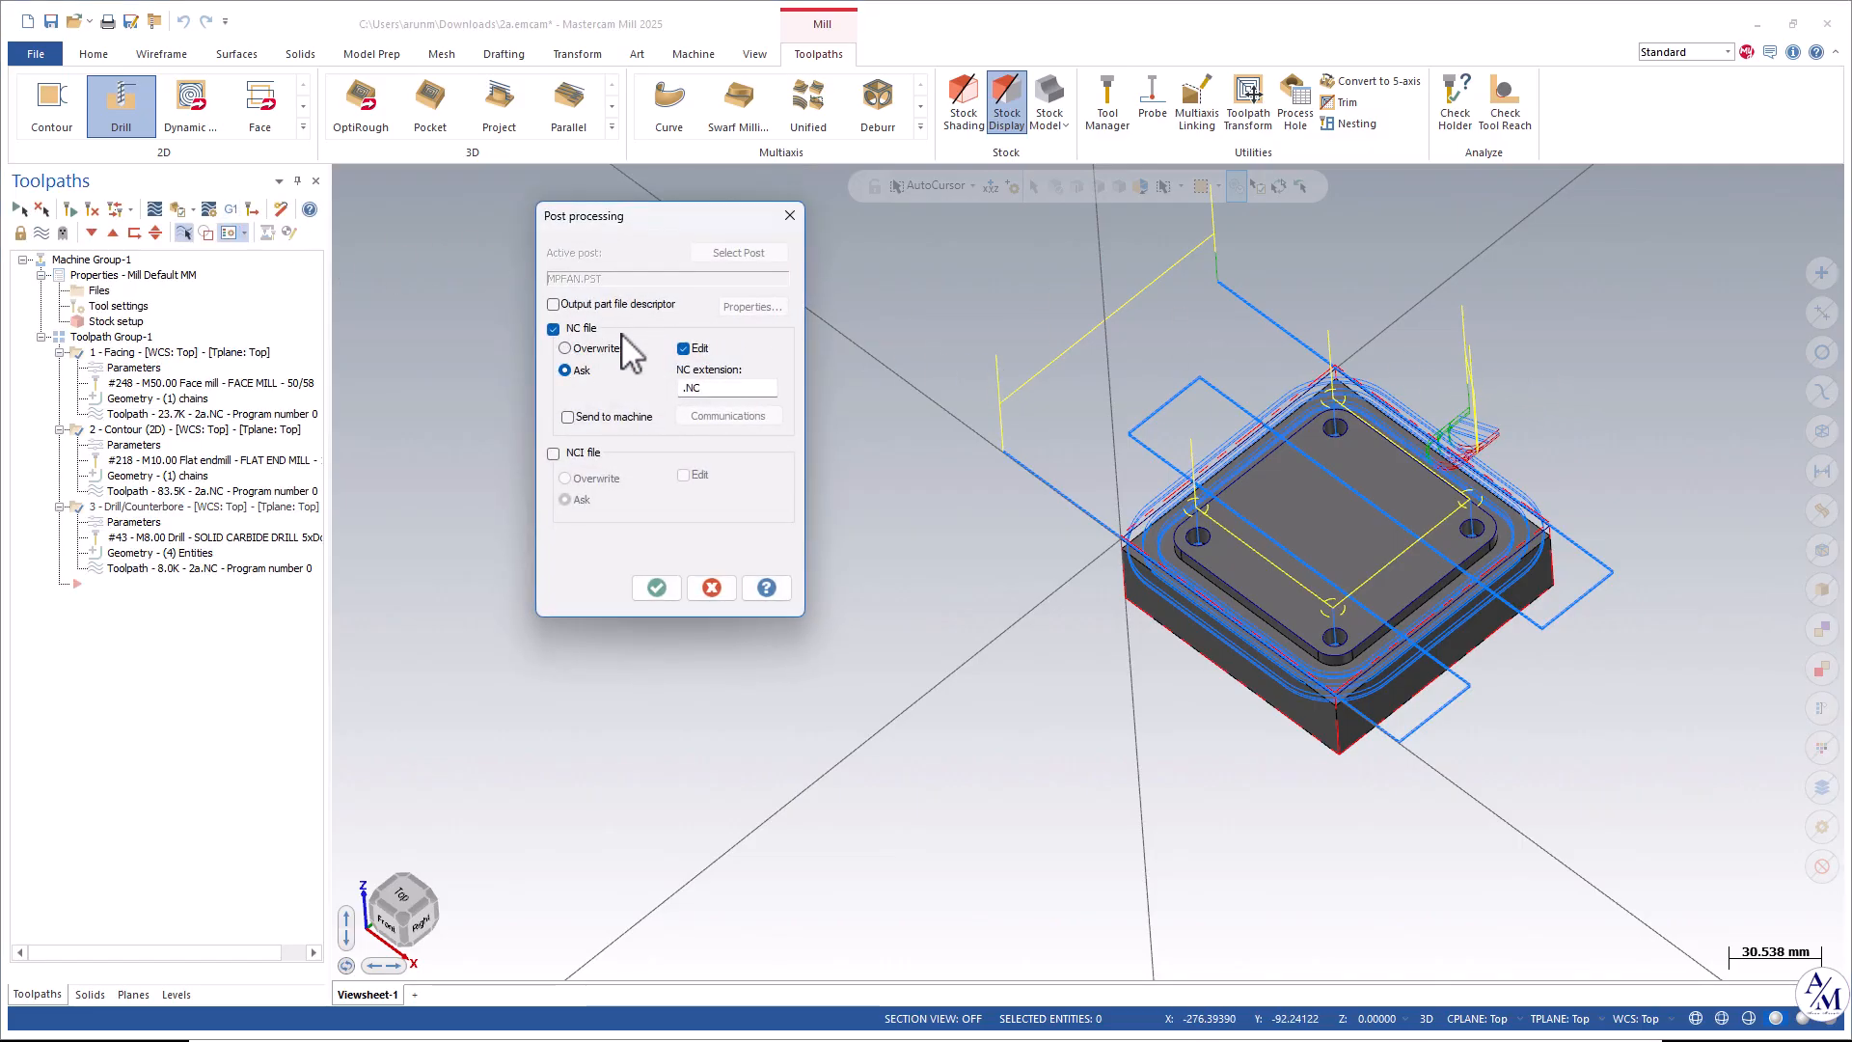
pyautogui.click(657, 588)
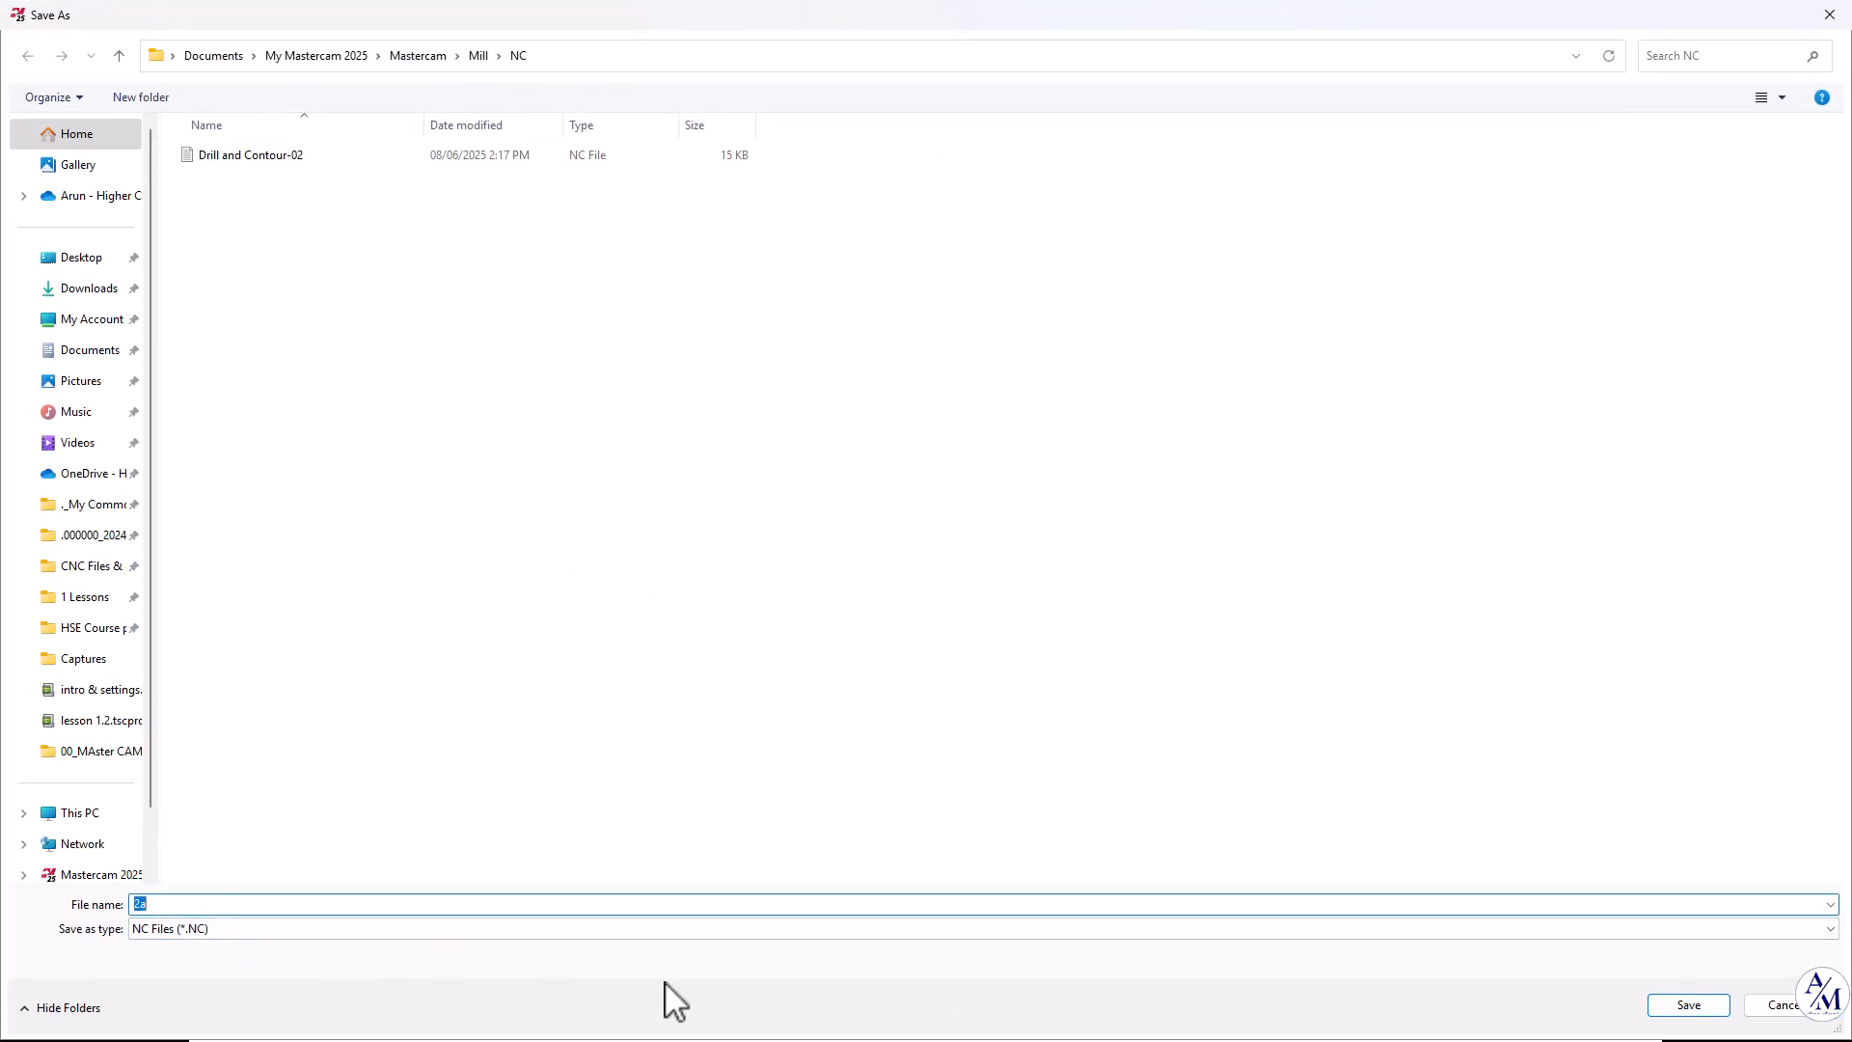
pyautogui.click(1683, 1006)
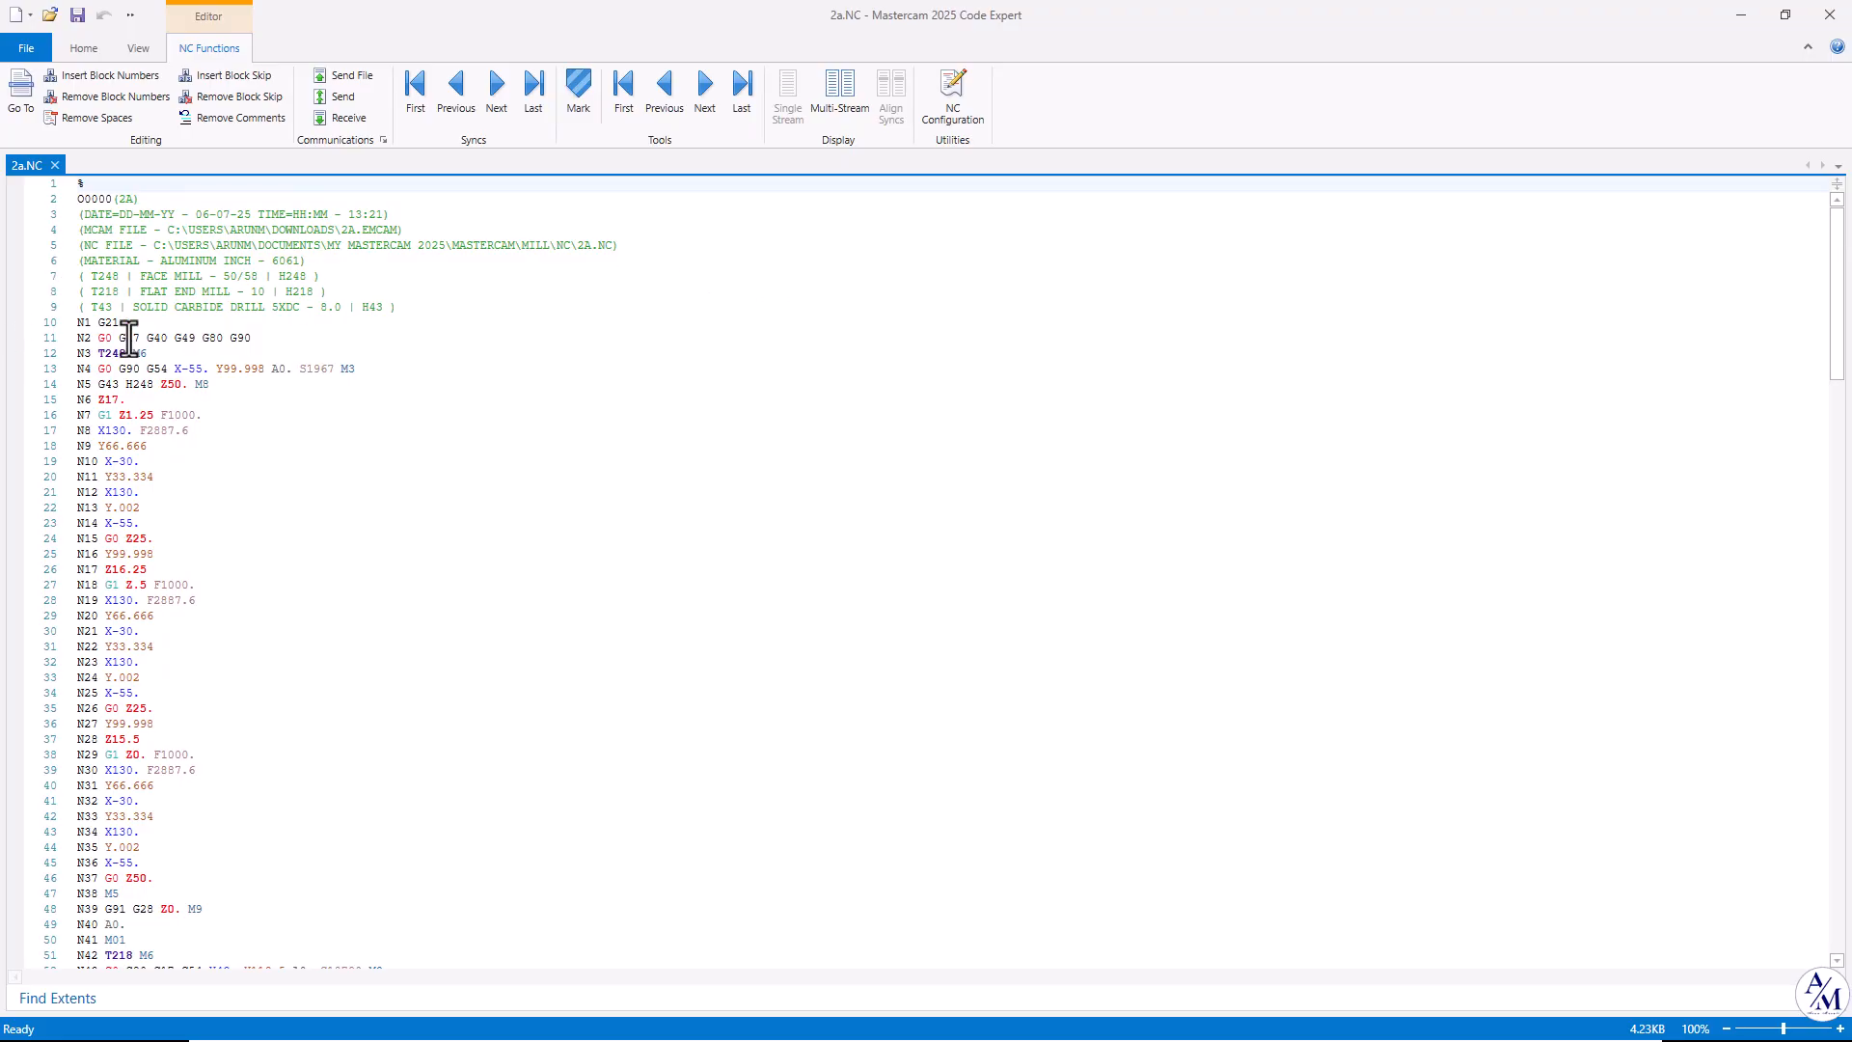
# Review the generated NC program in the code editor, from the tool list header through the toolpath blocks.
pyautogui.moveTo(81, 277); pyautogui.dragTo(328, 312)
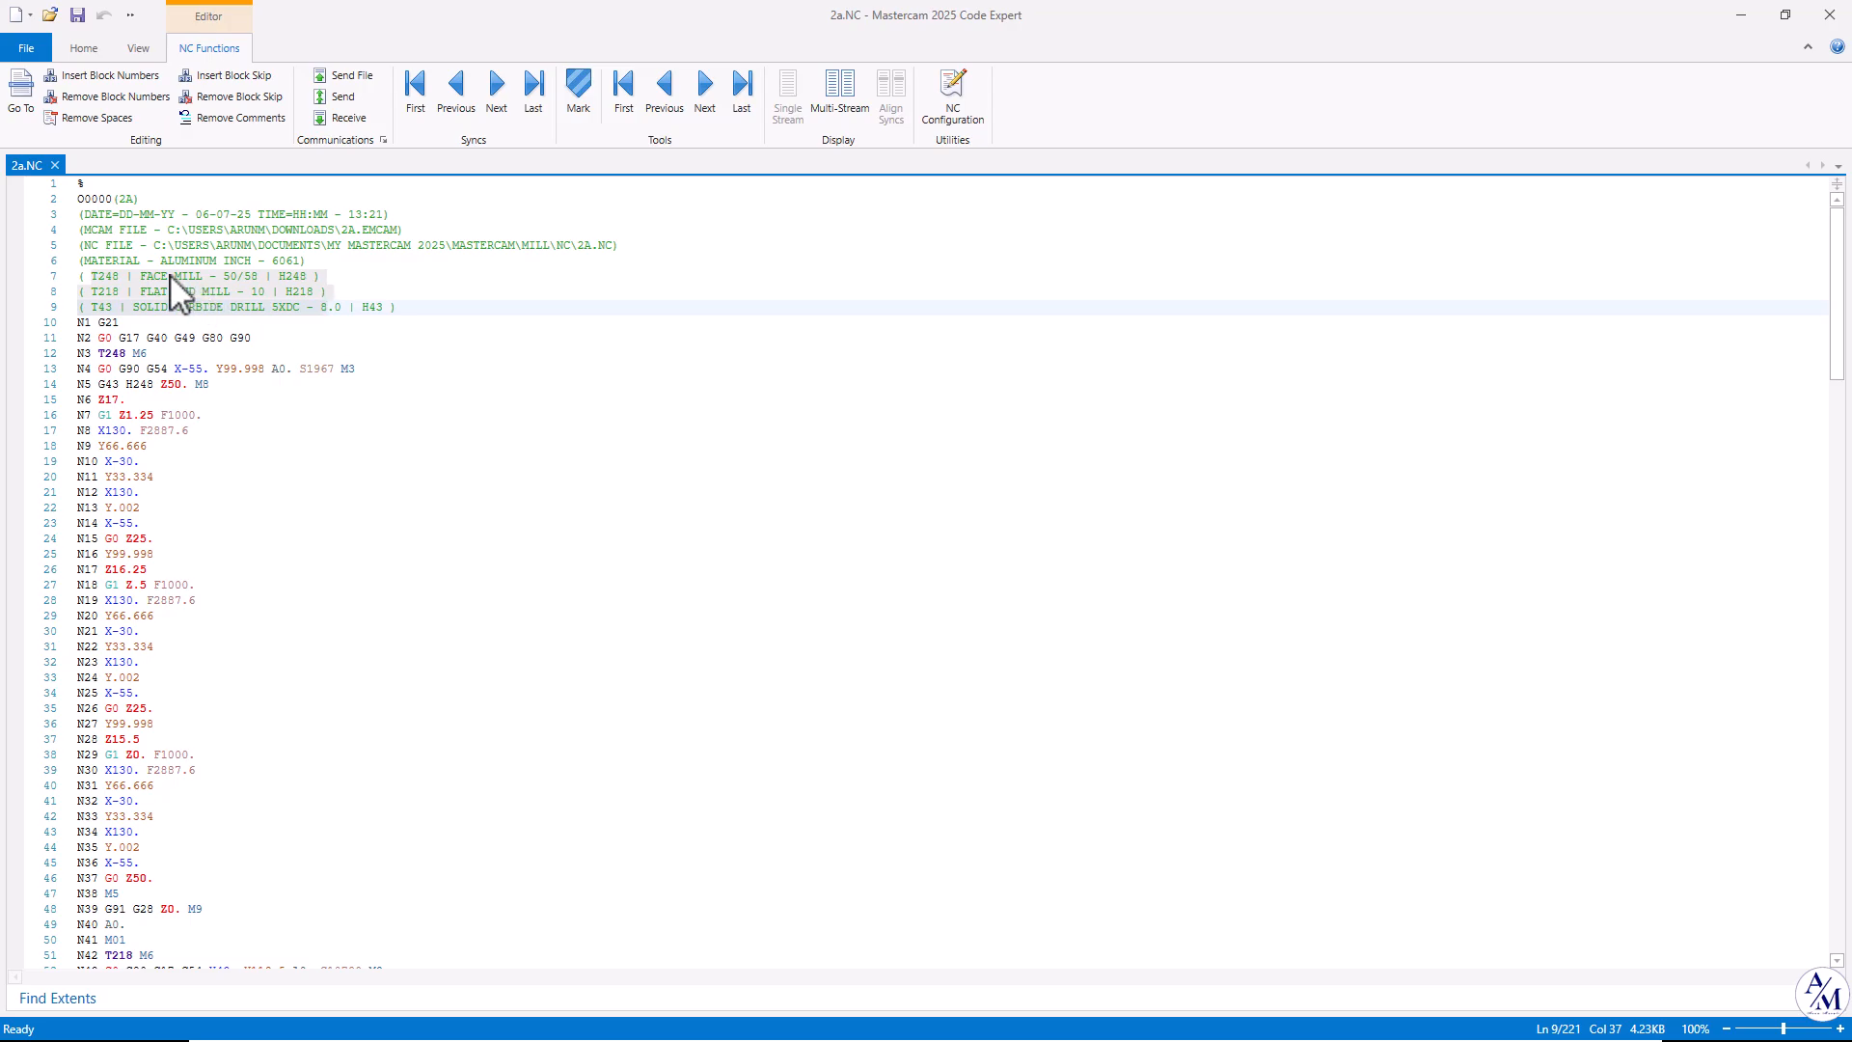
pyautogui.scroll(-20, 194, 354)
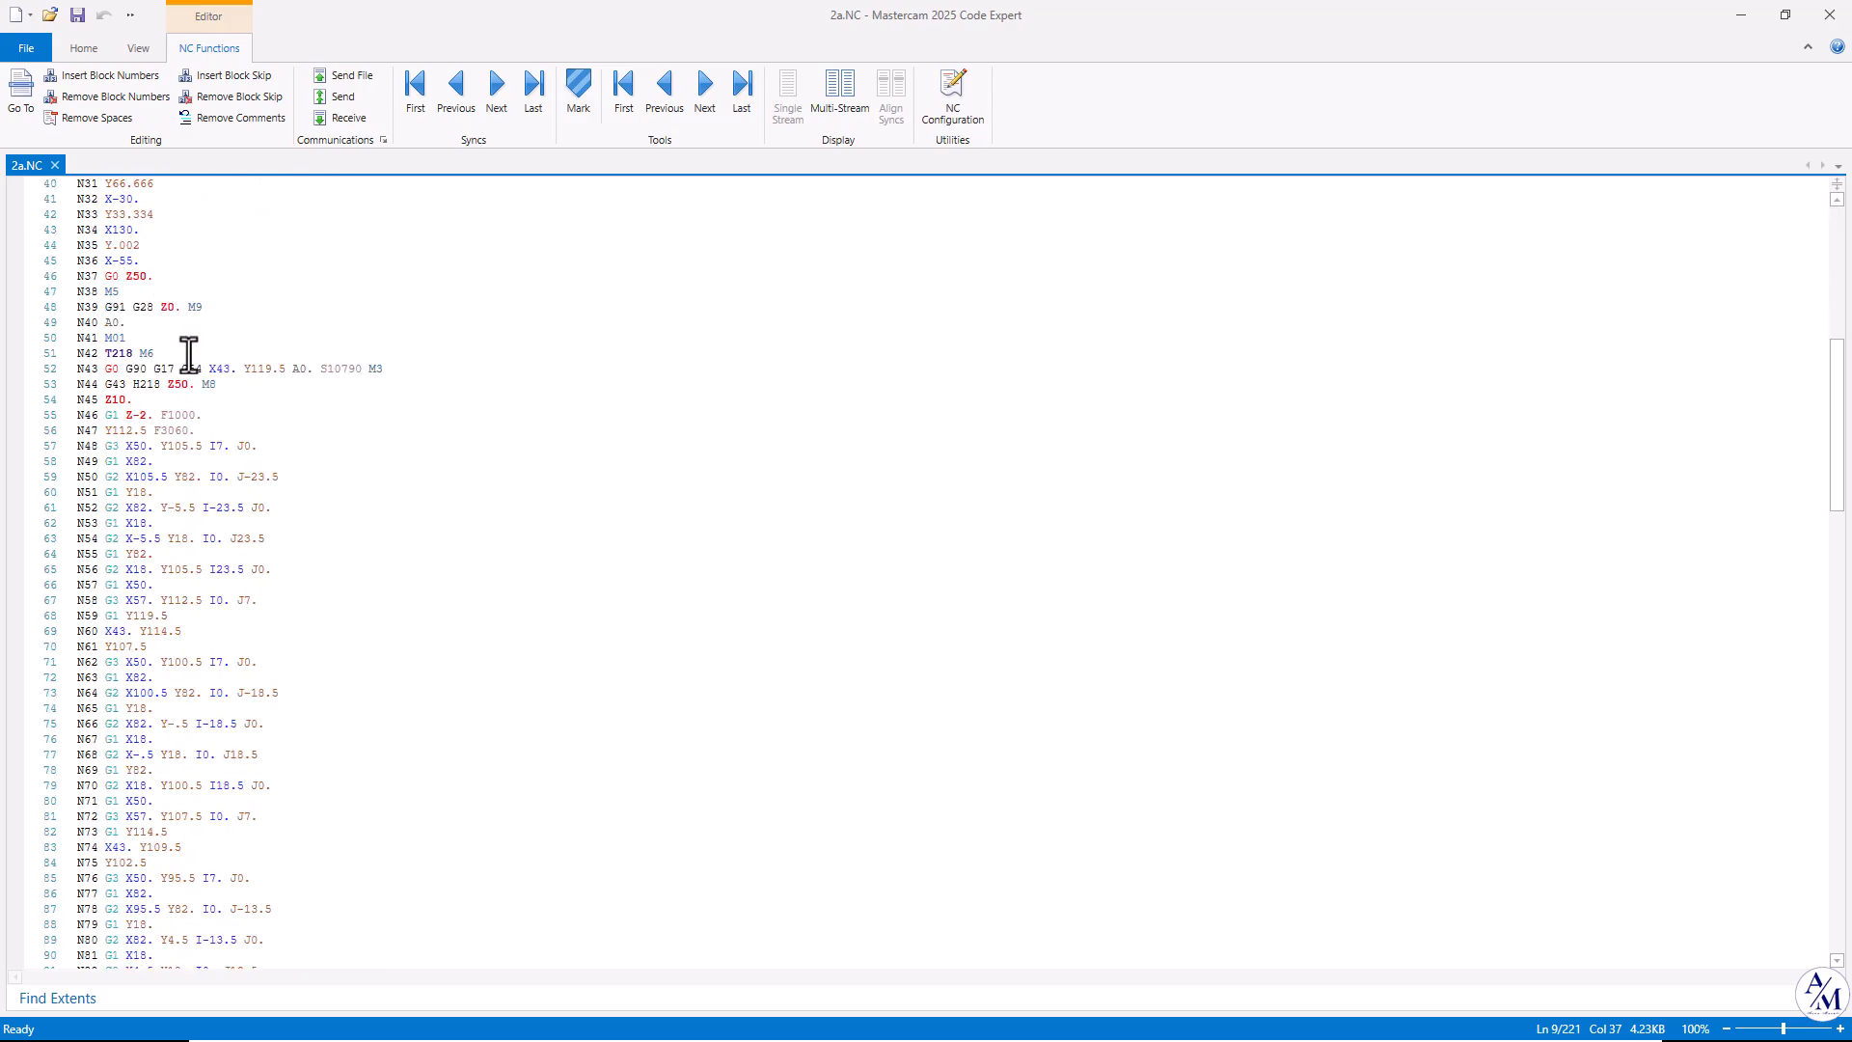
pyautogui.scroll(-8, 180, 363)
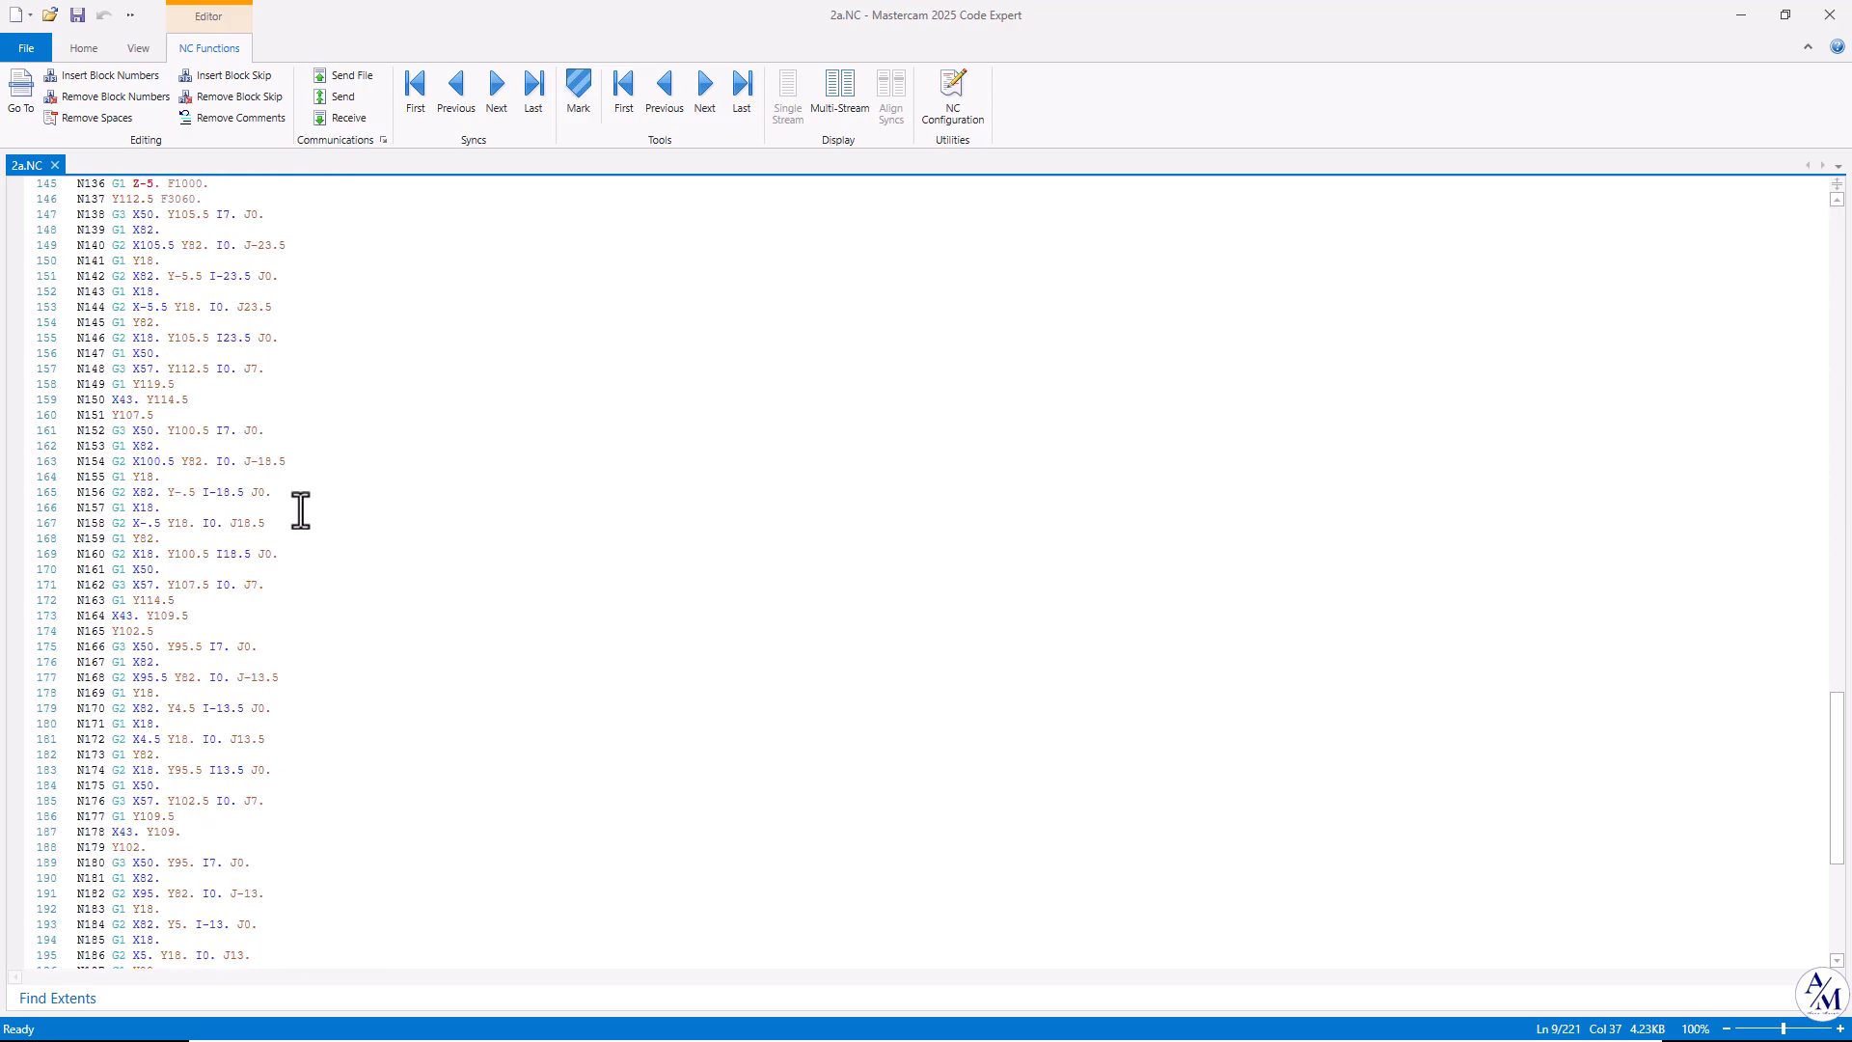
pyautogui.scroll(15, 472, 579)
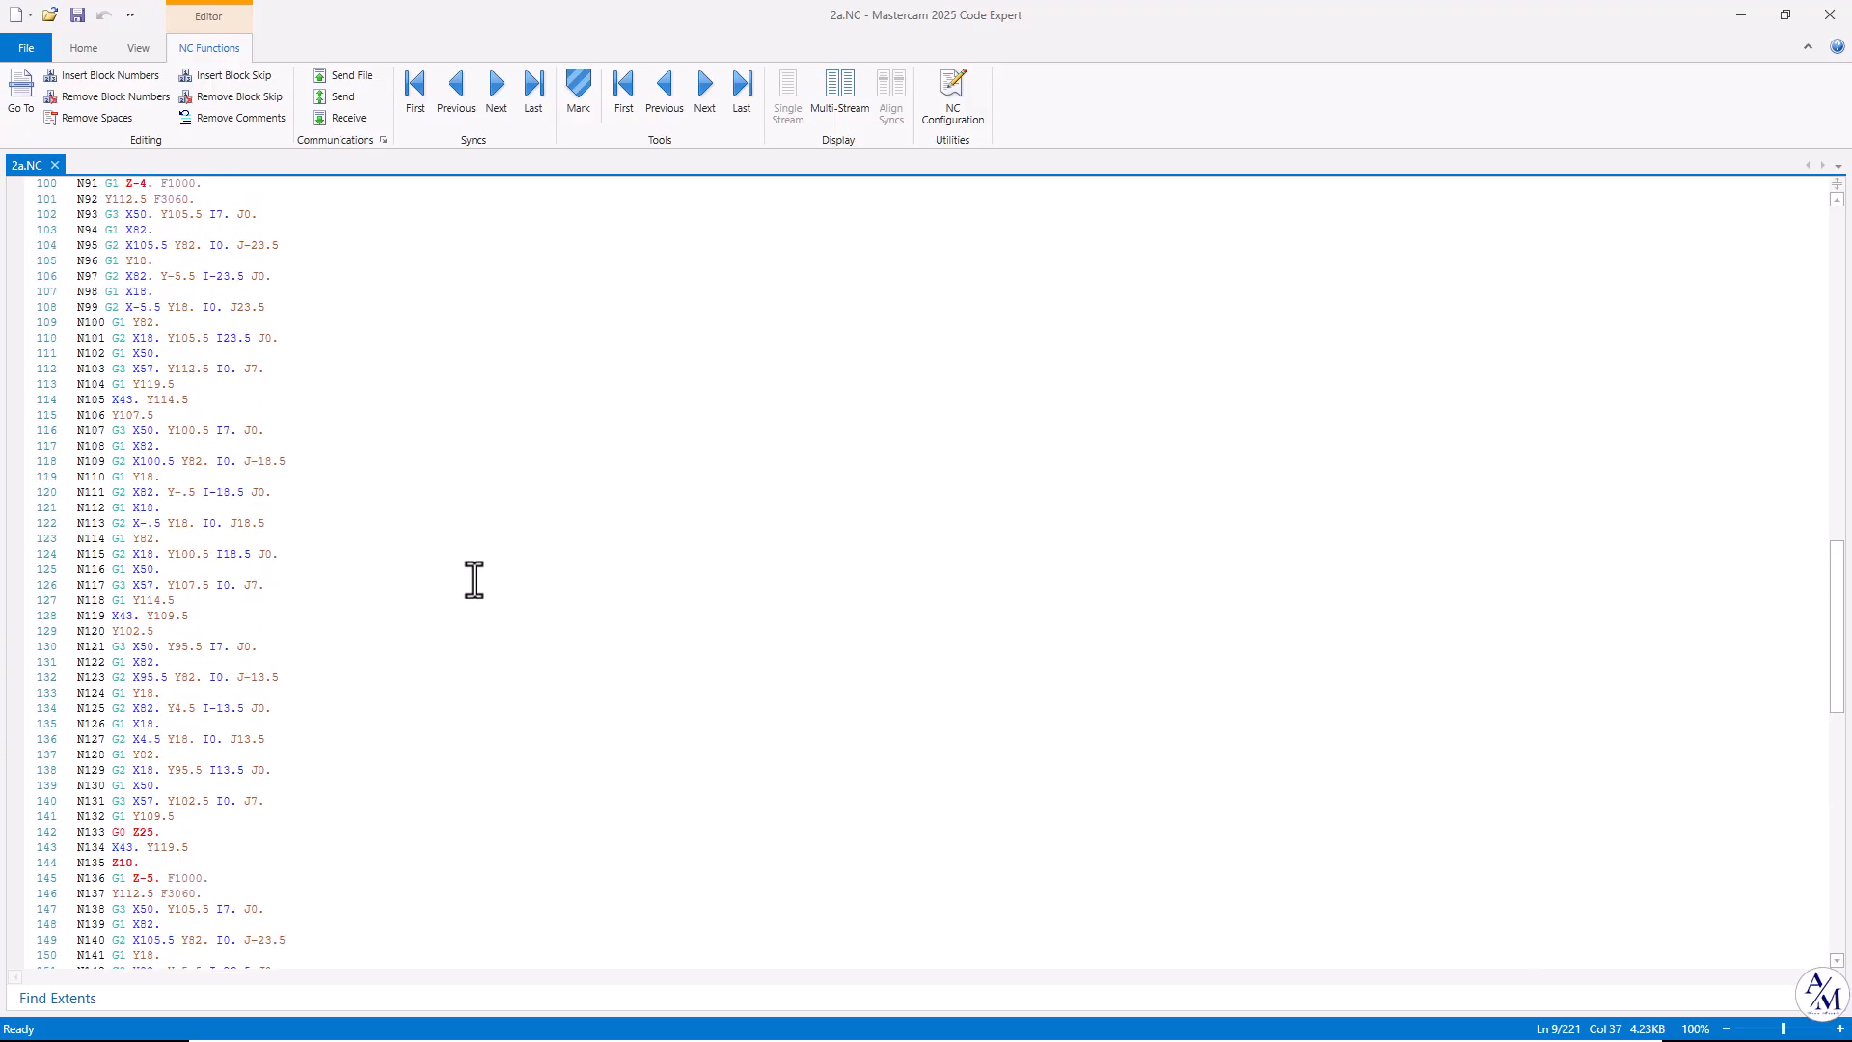